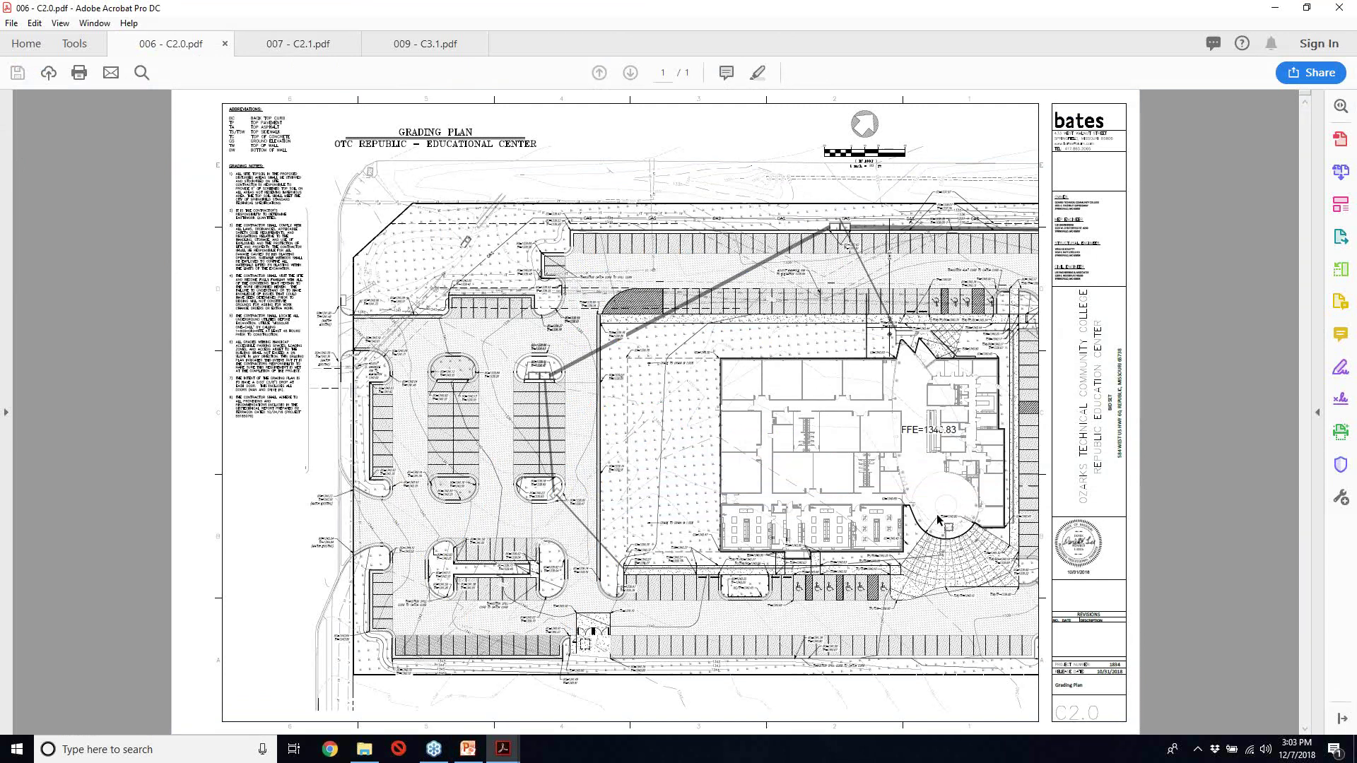
# - Review the C2.1 grading plan and the C3.1 detention plan, and return to the C2.0 grading plan
pyautogui.click(300, 45)
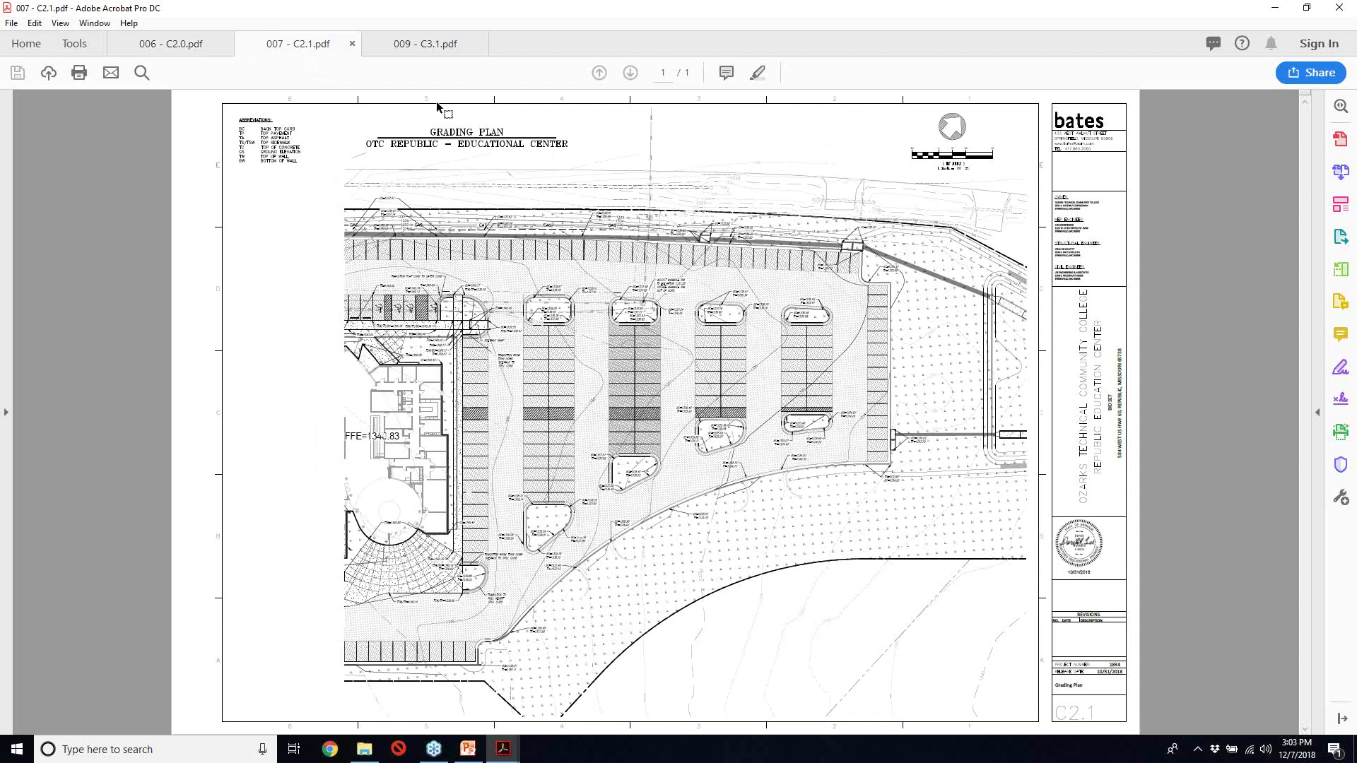
pyautogui.click(410, 42)
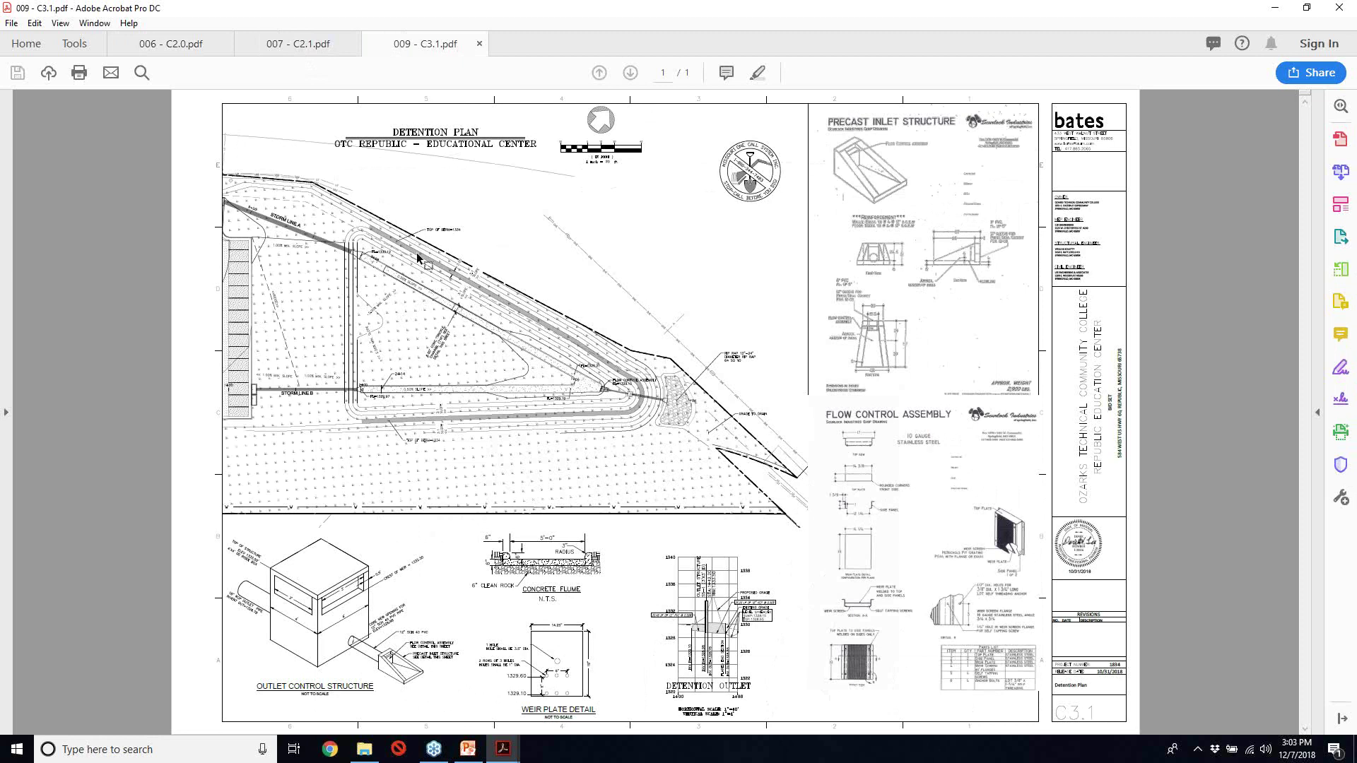
pyautogui.click(307, 44)
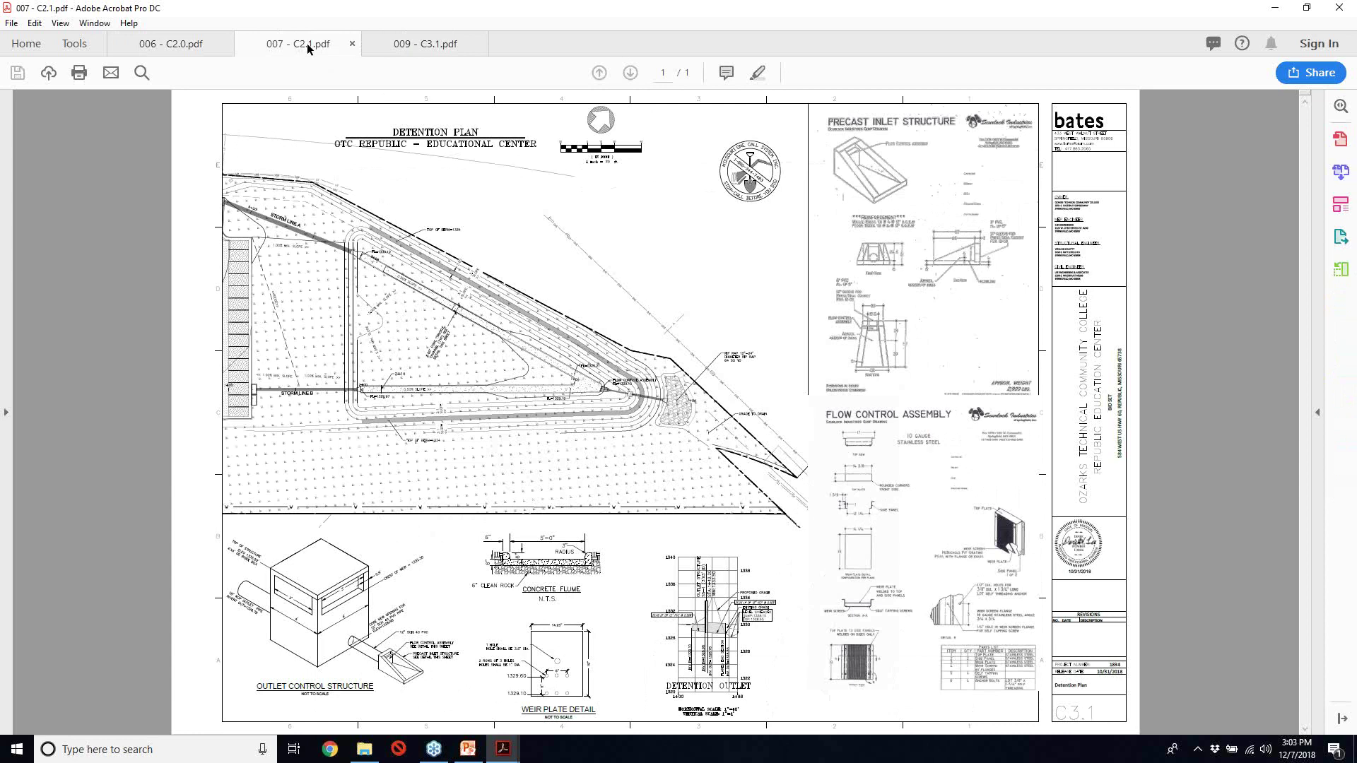
pyautogui.click(173, 44)
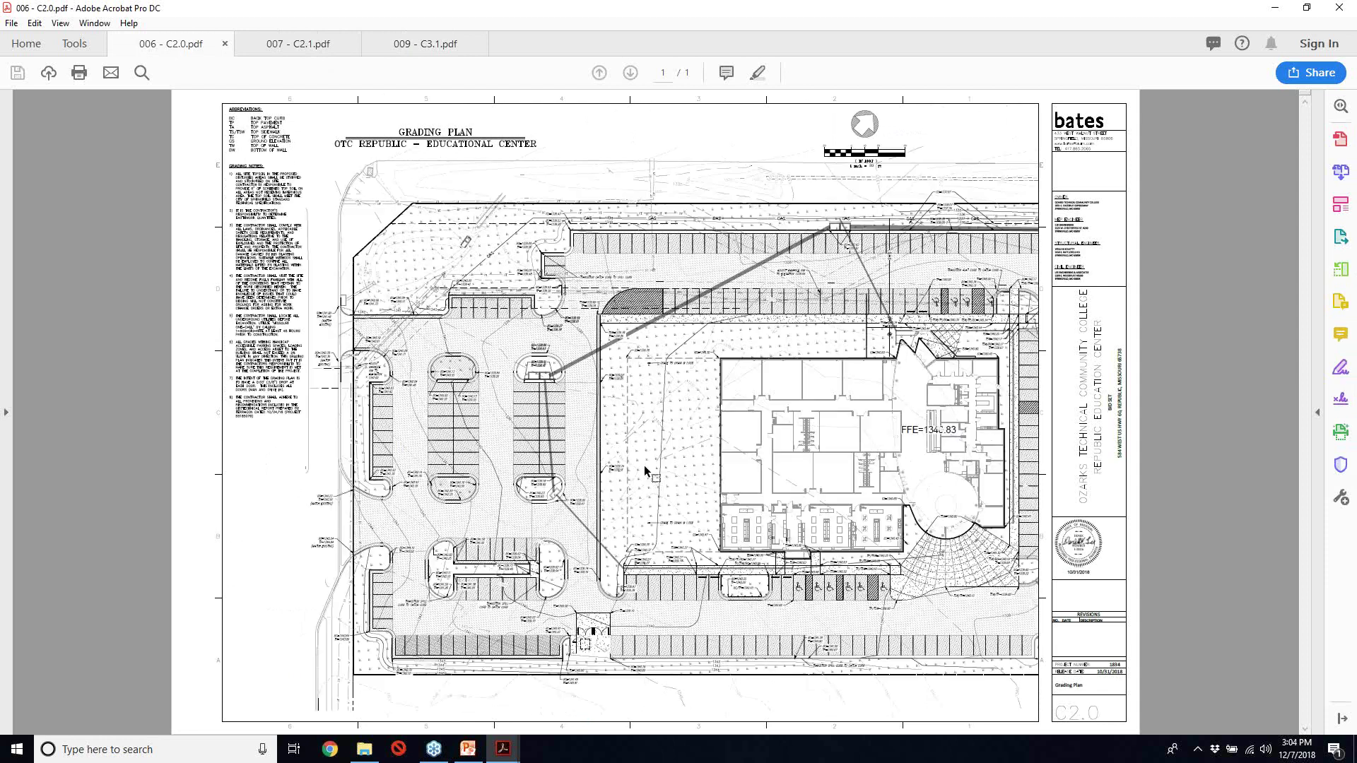
# - Close all the PDF plan sheets, launch Carlson Takeoff R10 and open the recent drawing G-BASE.dwg
pyautogui.click(1342, 9)
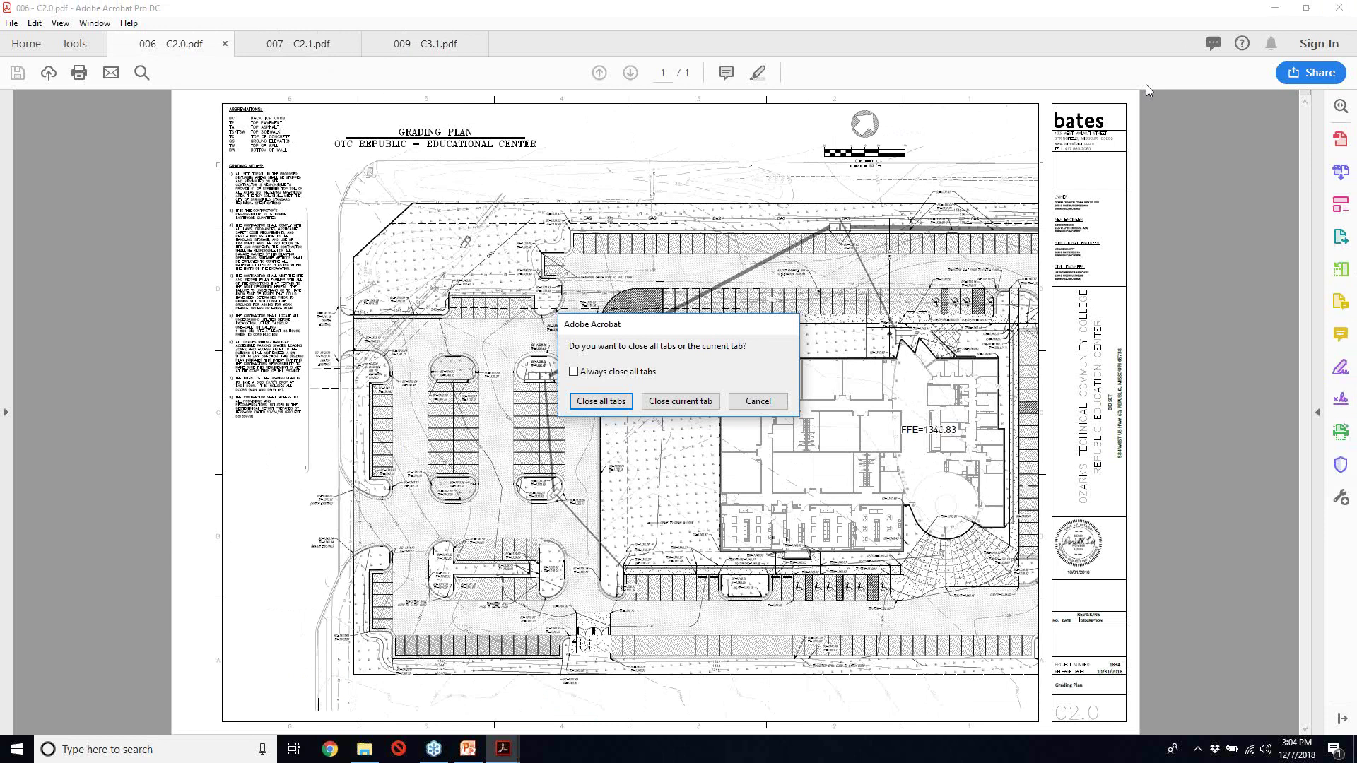
pyautogui.click(601, 401)
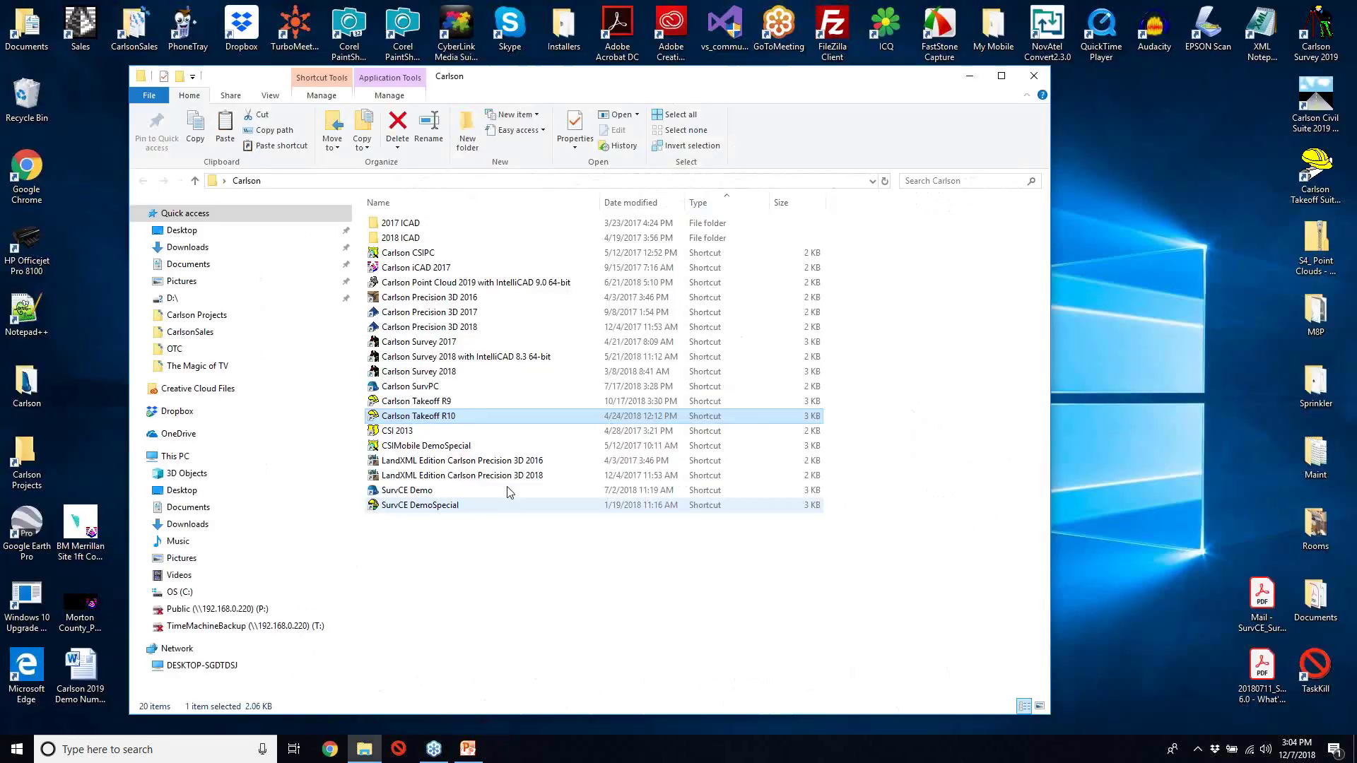
pyautogui.doubleClick(456, 416)
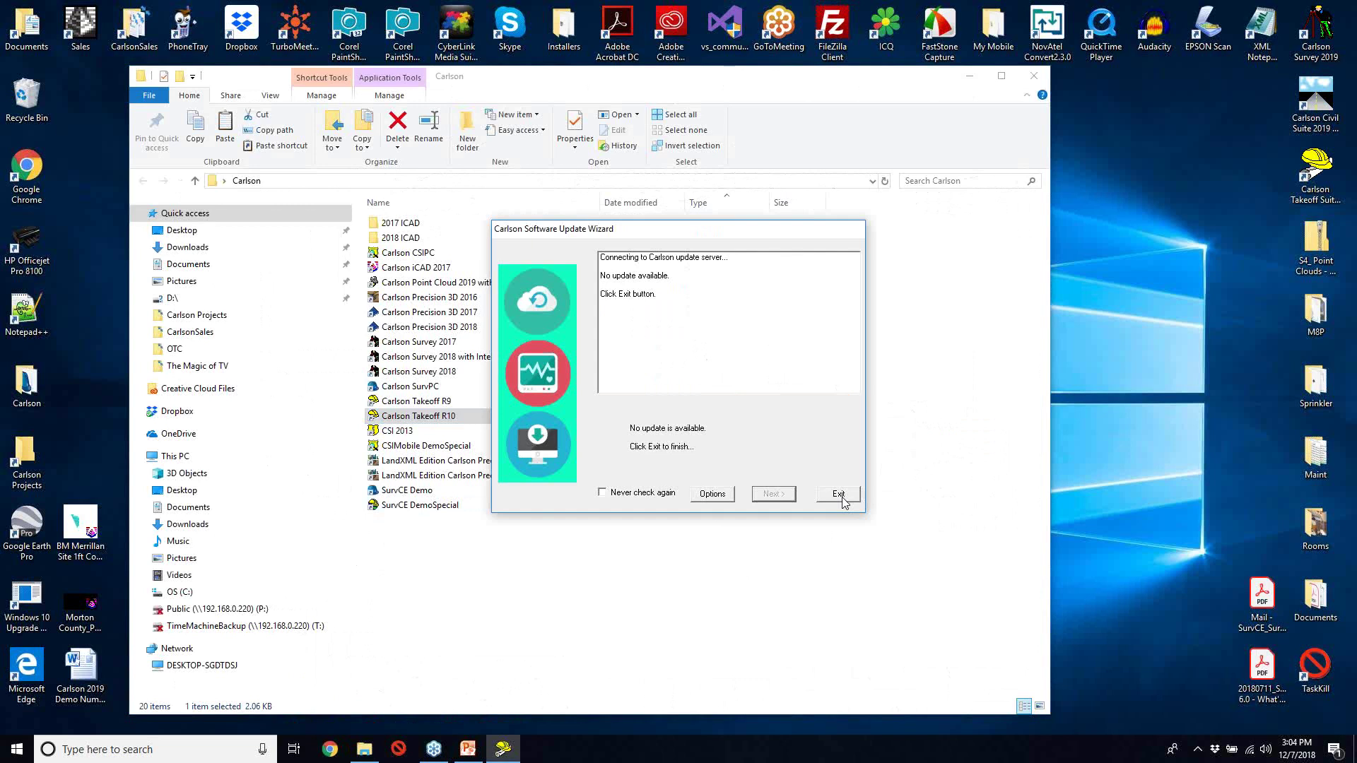
pyautogui.click(839, 494)
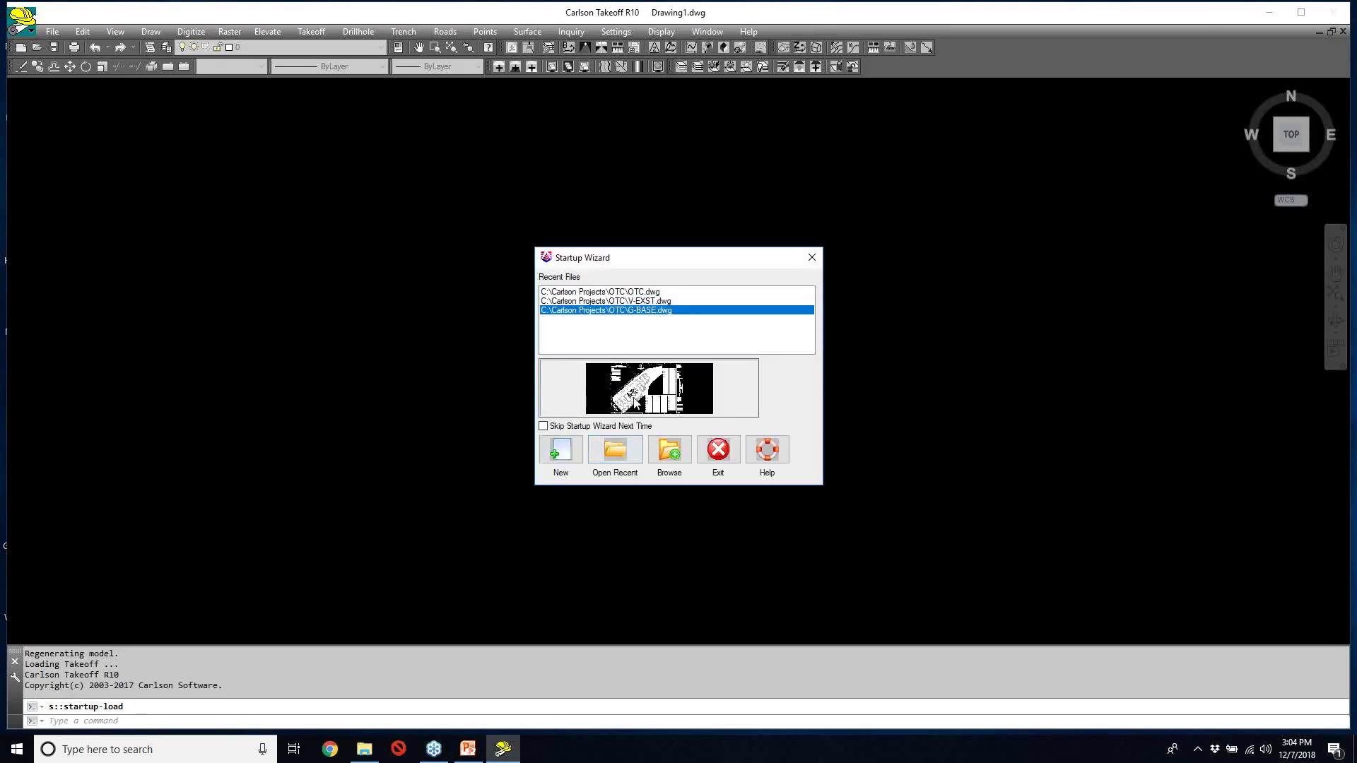
pyautogui.doubleClick(634, 402)
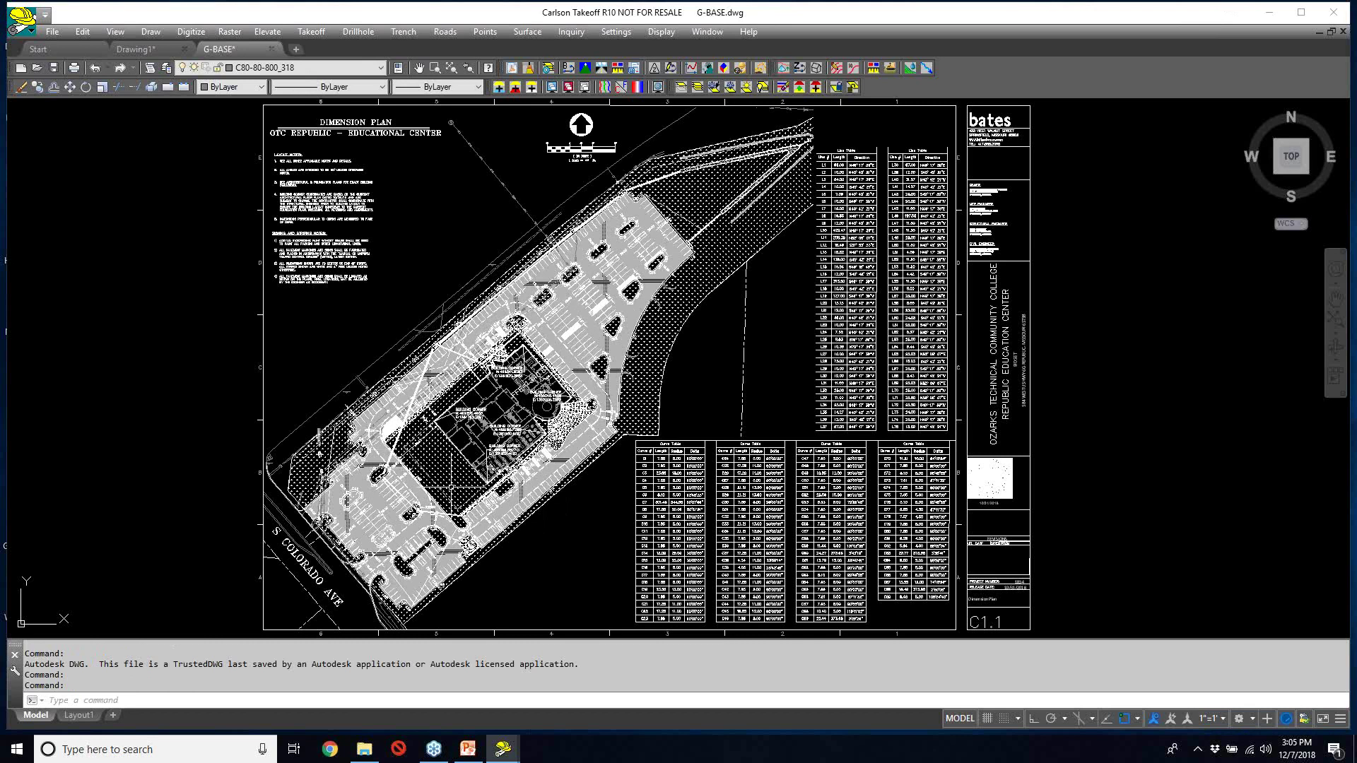
# - Run Drawing Cleanup on the entire drawing with only Erase Hatch Entities enabled, and save and close G-BASE.dwg
pyautogui.click(311, 32)
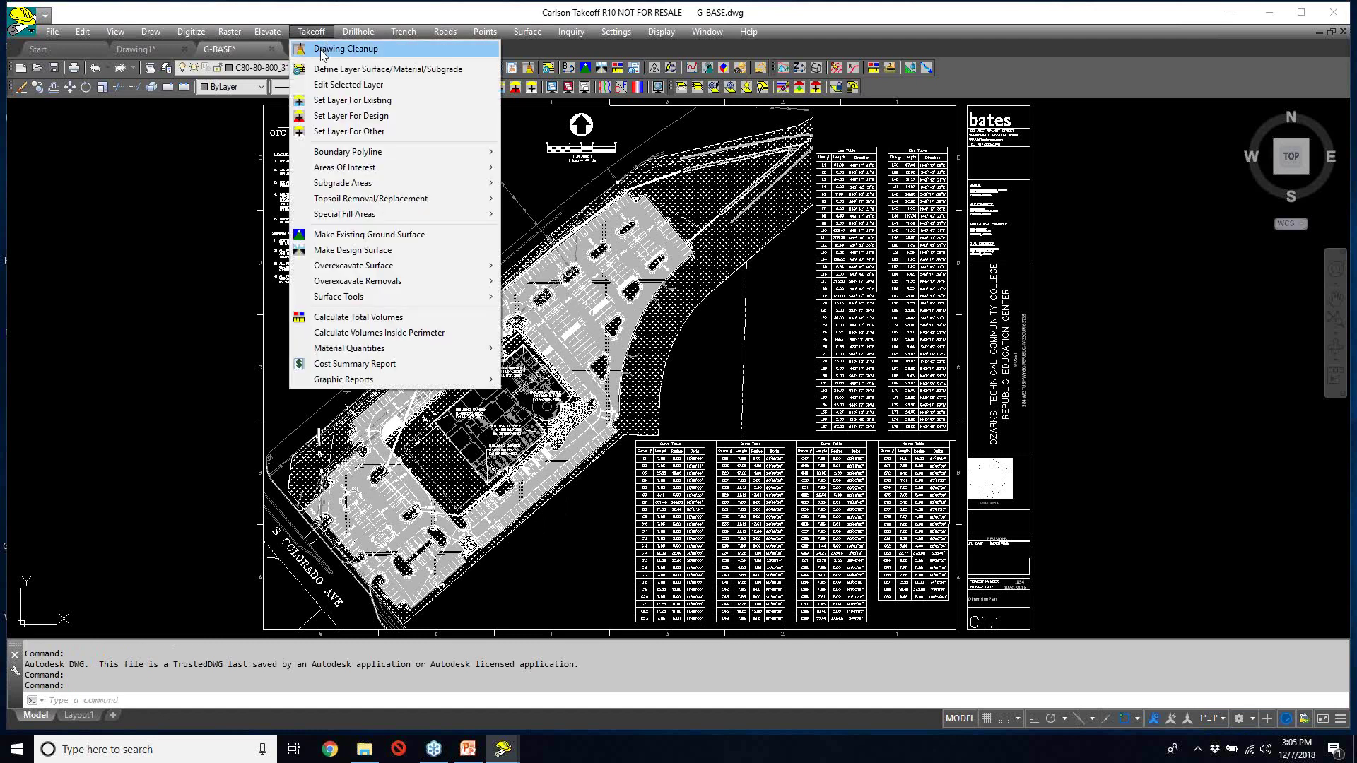
pyautogui.click(321, 49)
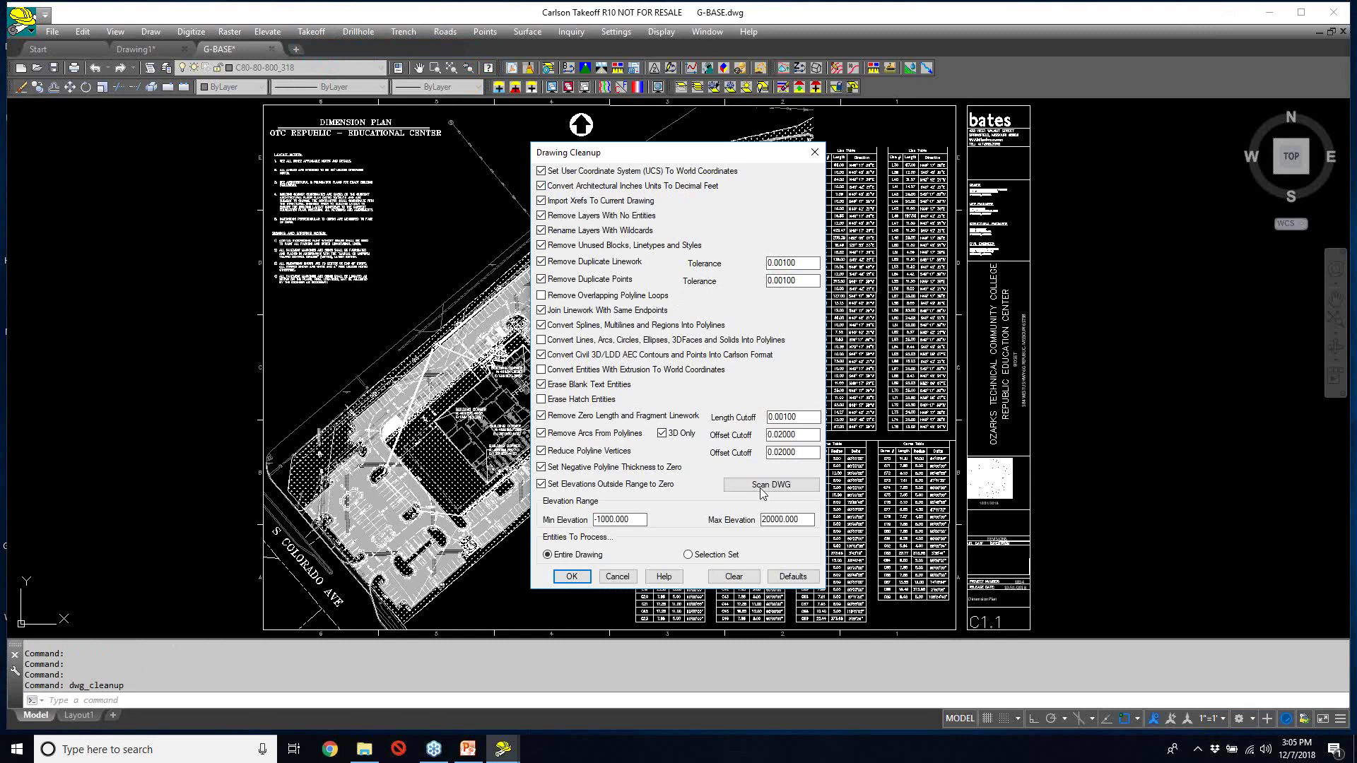
pyautogui.click(733, 576)
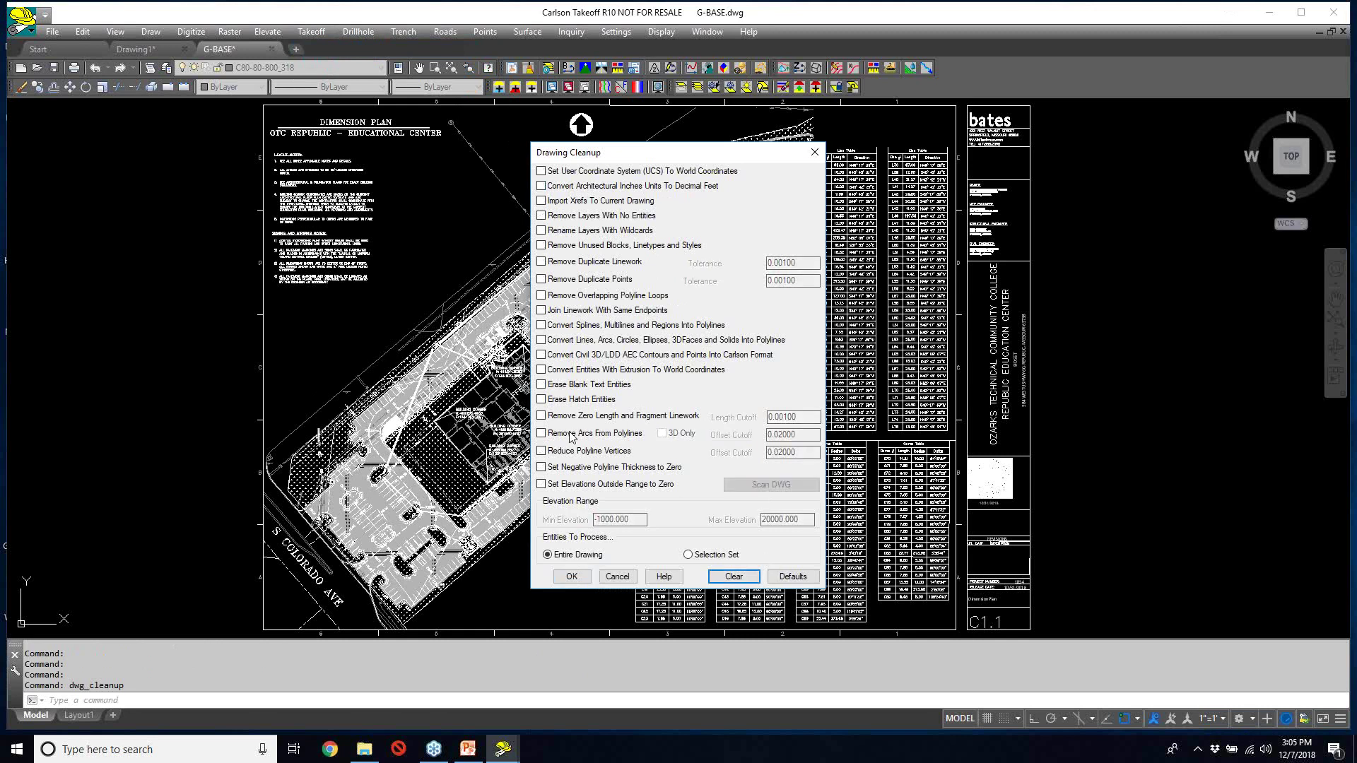
pyautogui.click(541, 399)
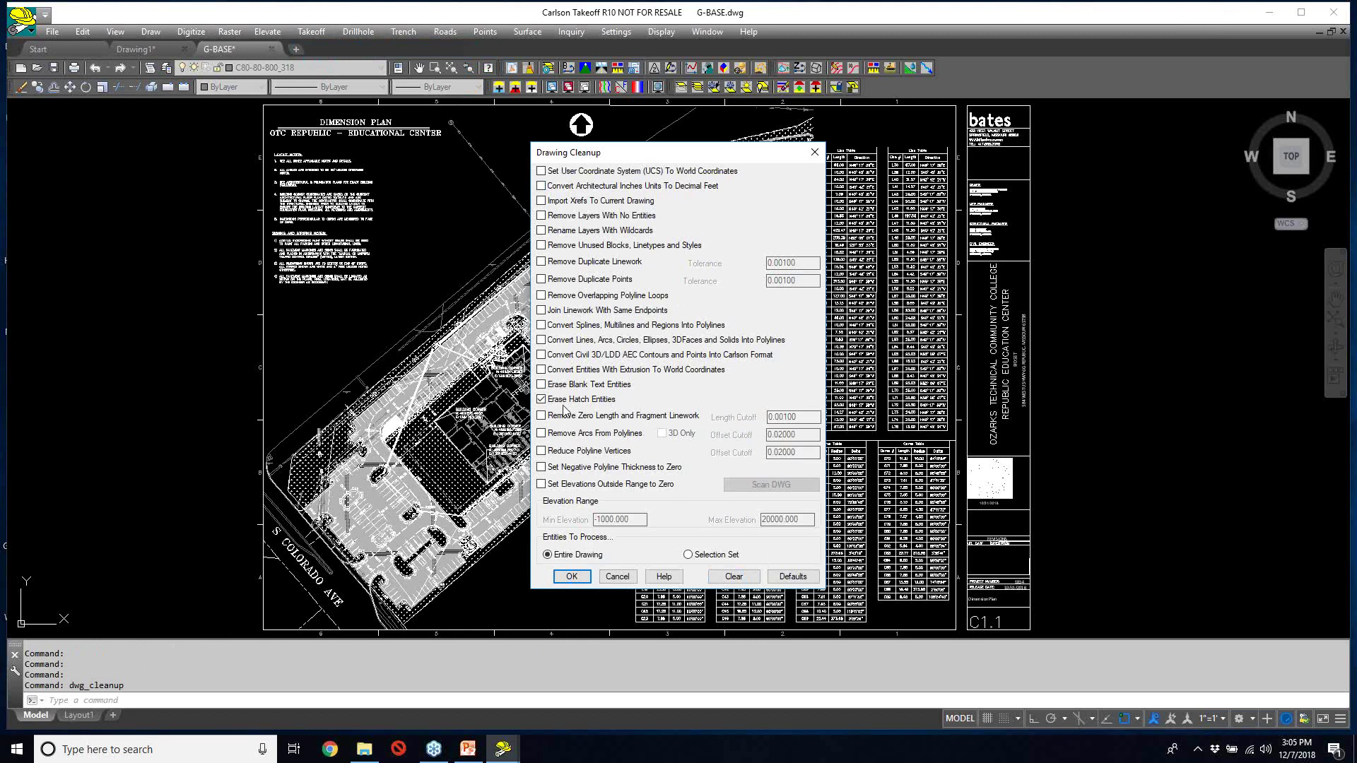
pyautogui.click(571, 577)
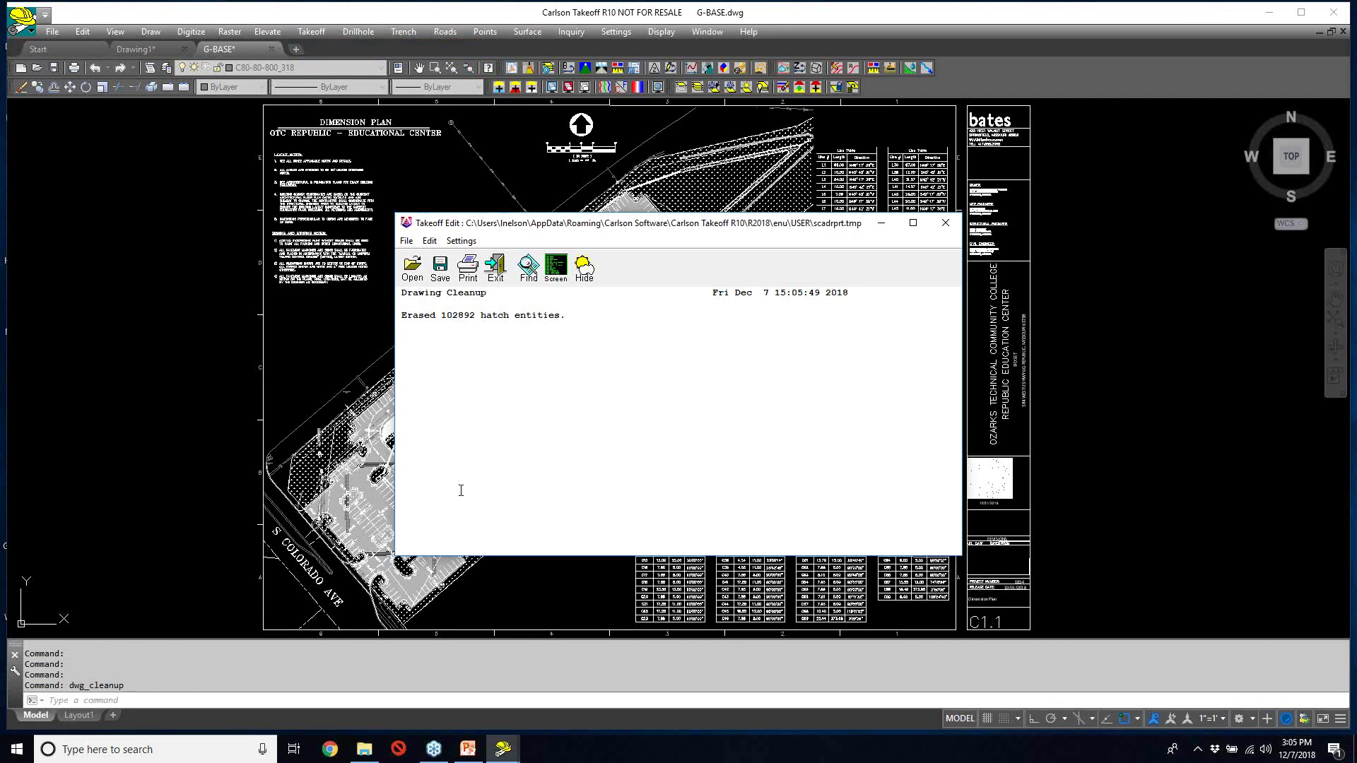
pyautogui.click(946, 224)
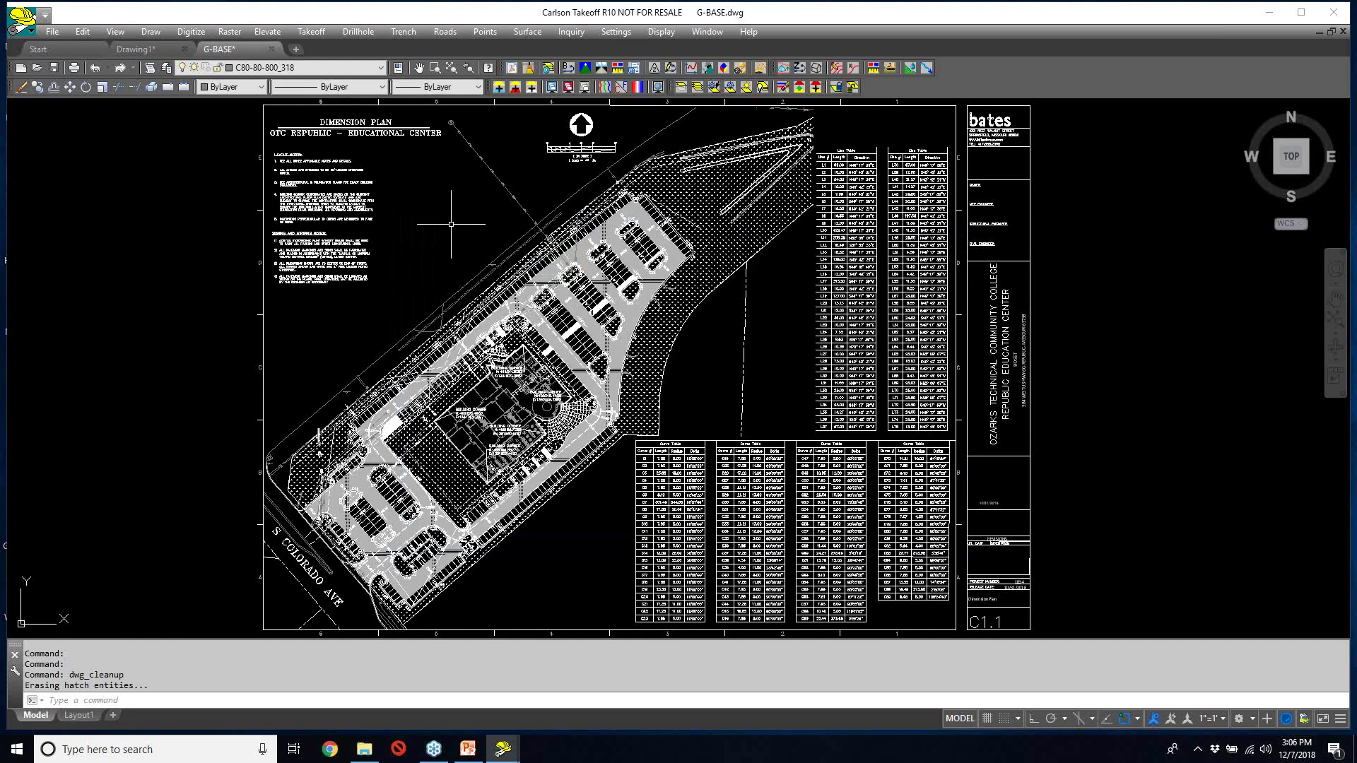
pyautogui.click(53, 67)
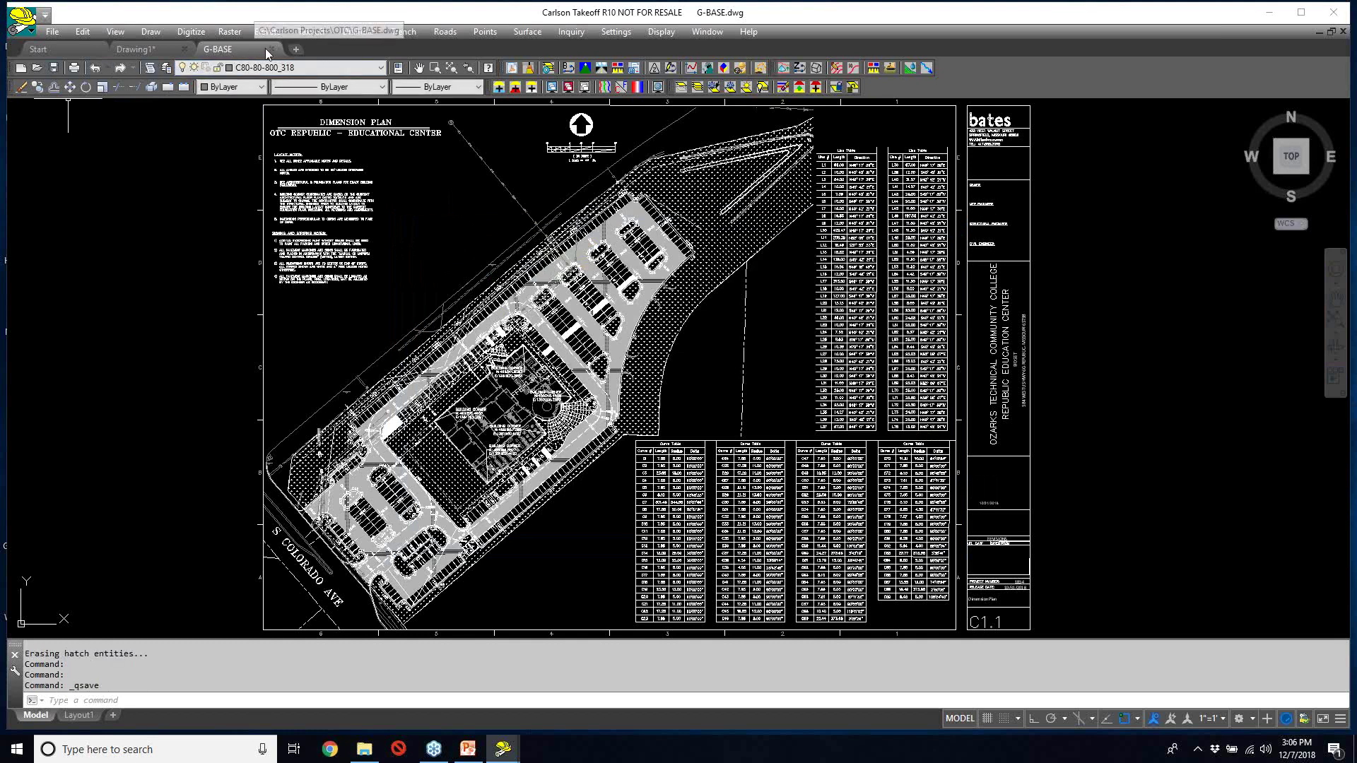
pyautogui.moveTo(265, 48)
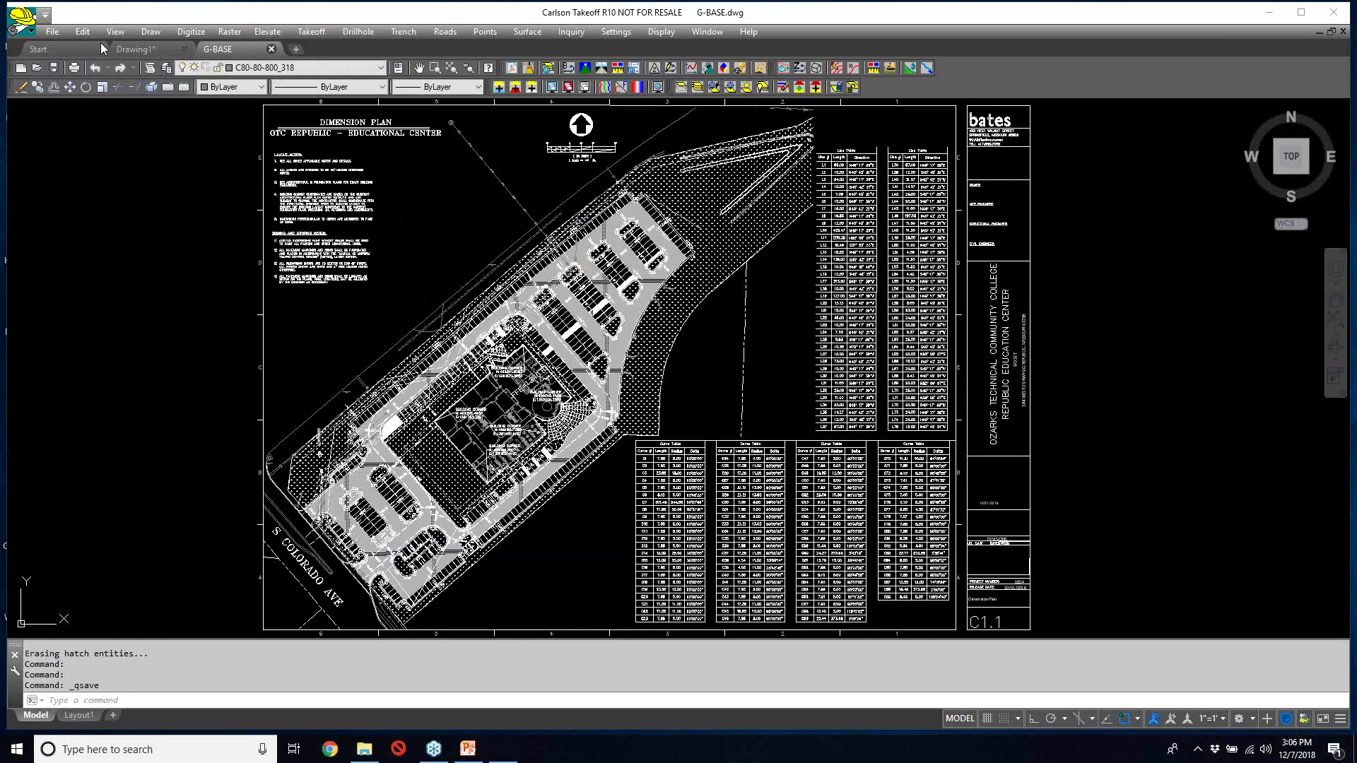
# - Open the recent drawing OTC.dwg and turn on and thaw all of its layers
pyautogui.click(52, 32)
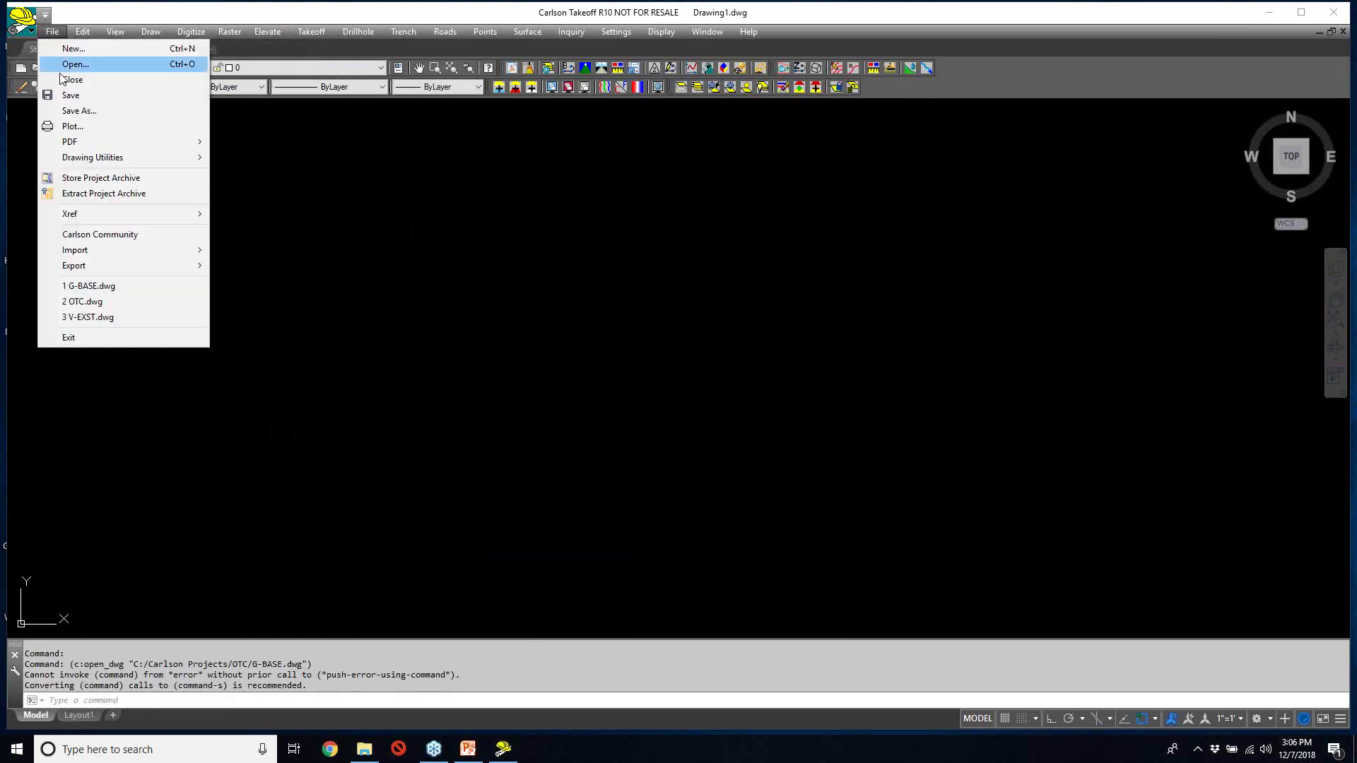
pyautogui.click(97, 304)
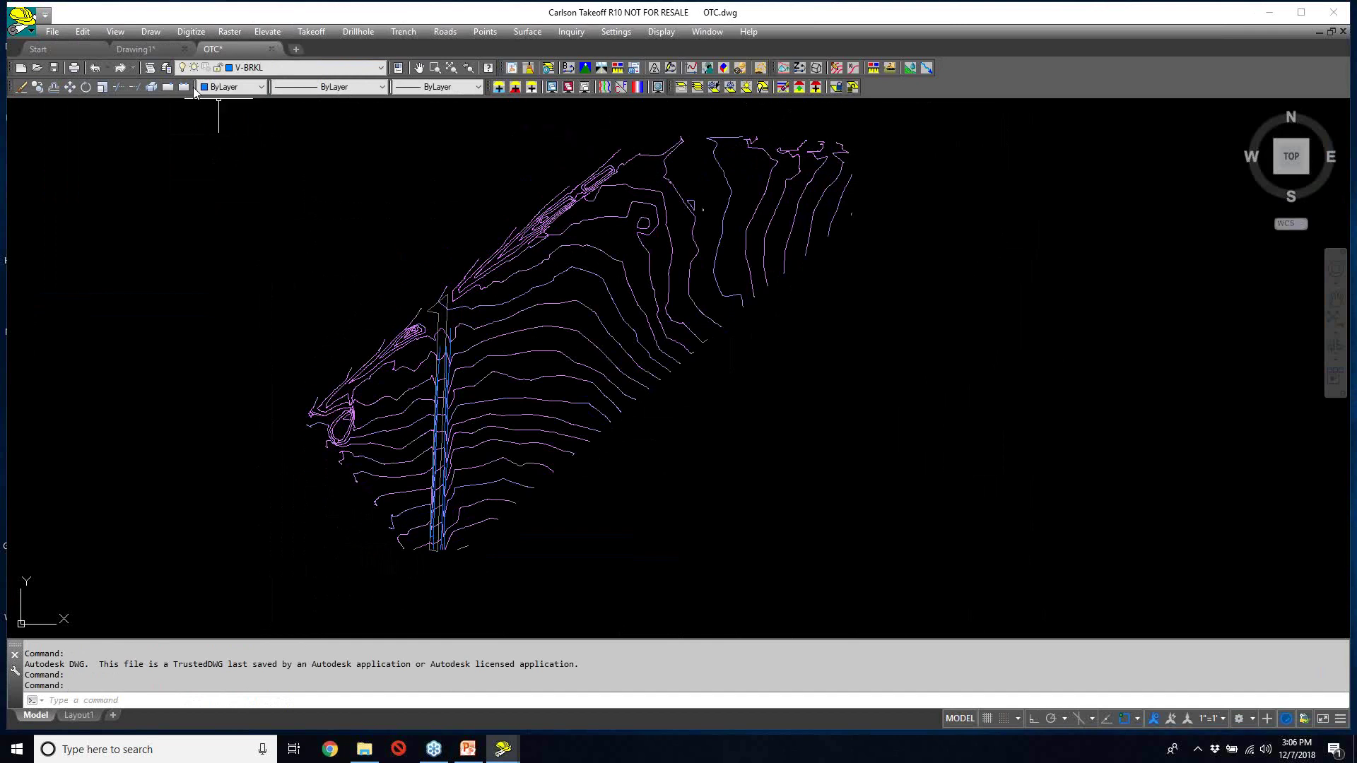
pyautogui.click(119, 31)
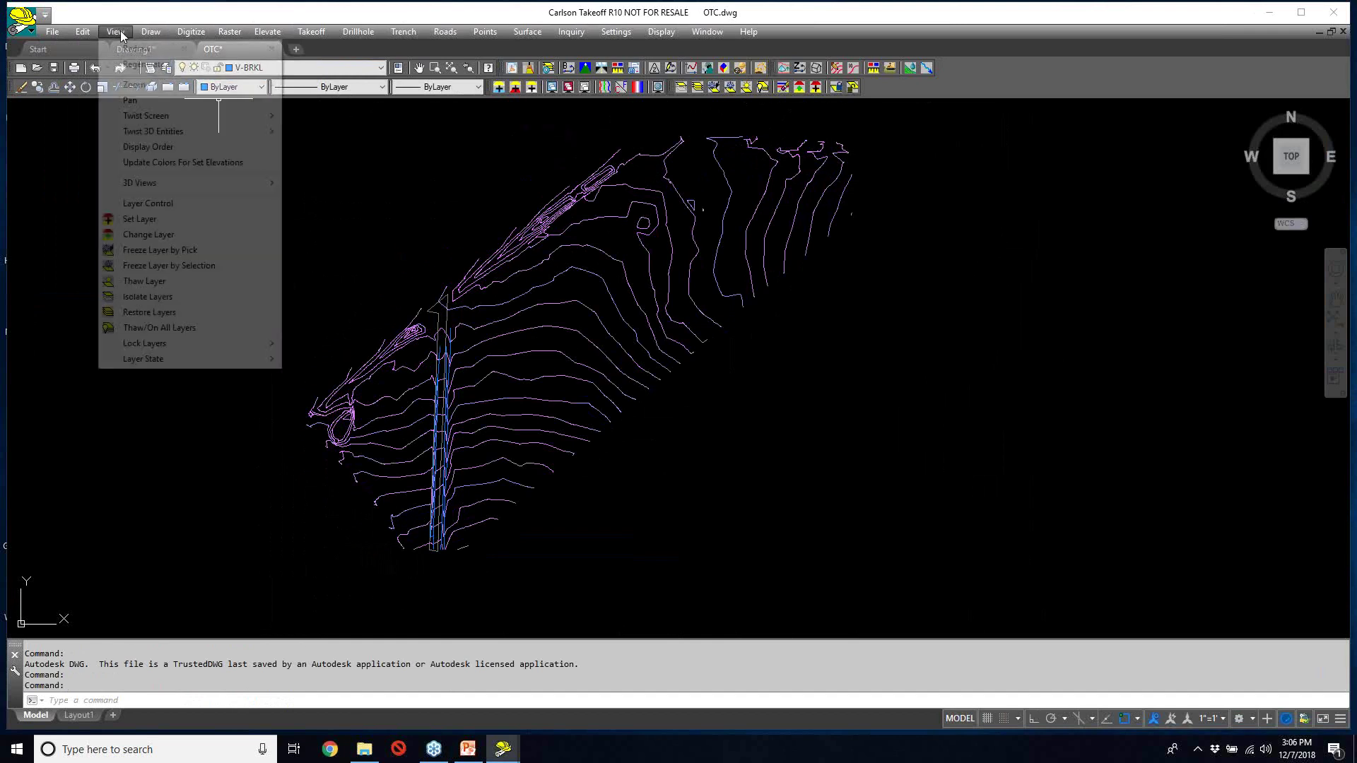
pyautogui.click(178, 327)
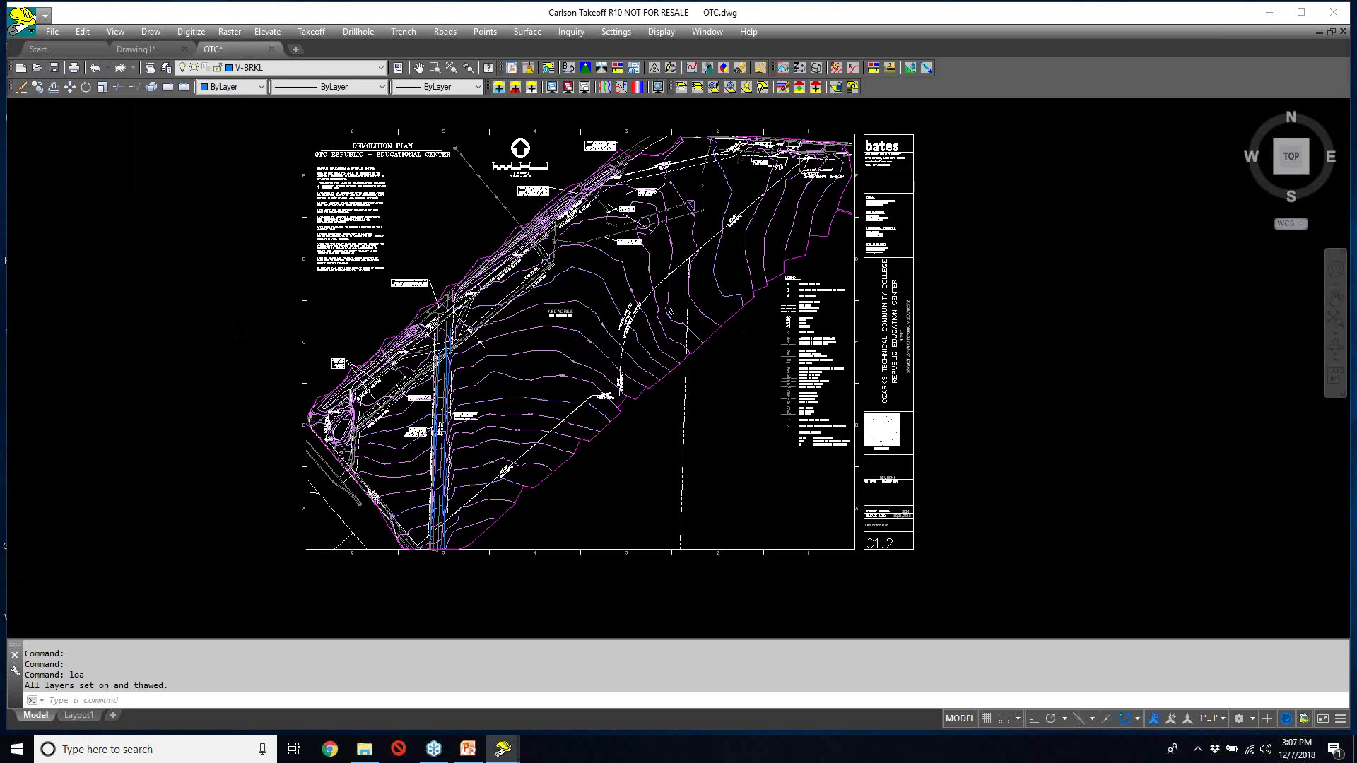
# - Examine the demolition polyline of the old road and the outer site perimeter polyline by selecting them, and clear the selection
pyautogui.scroll(6, 439, 381)
pyautogui.moveTo(470, 362); pyautogui.dragTo(475, 362, button='middle')
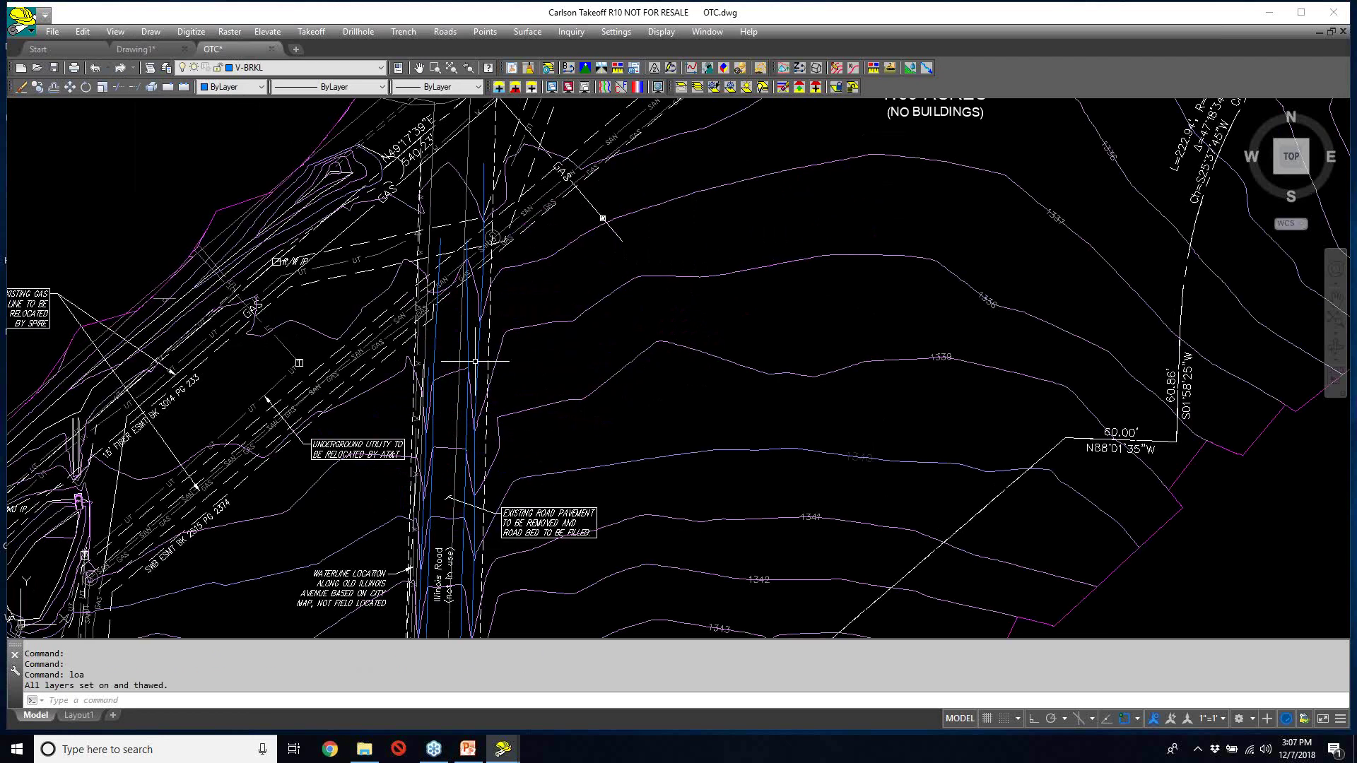
pyautogui.scroll(-2, 475, 361)
pyautogui.click(475, 290)
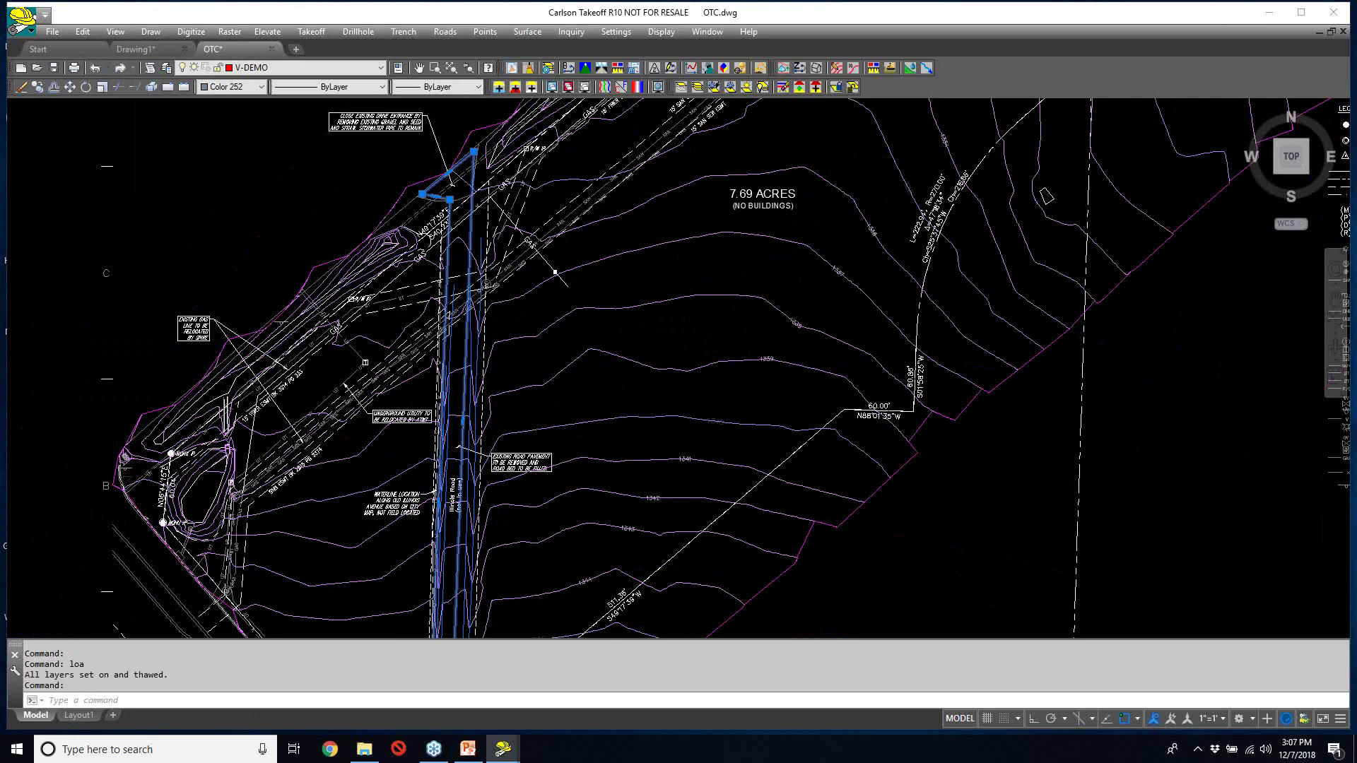
pyautogui.scroll(-4, 555, 381)
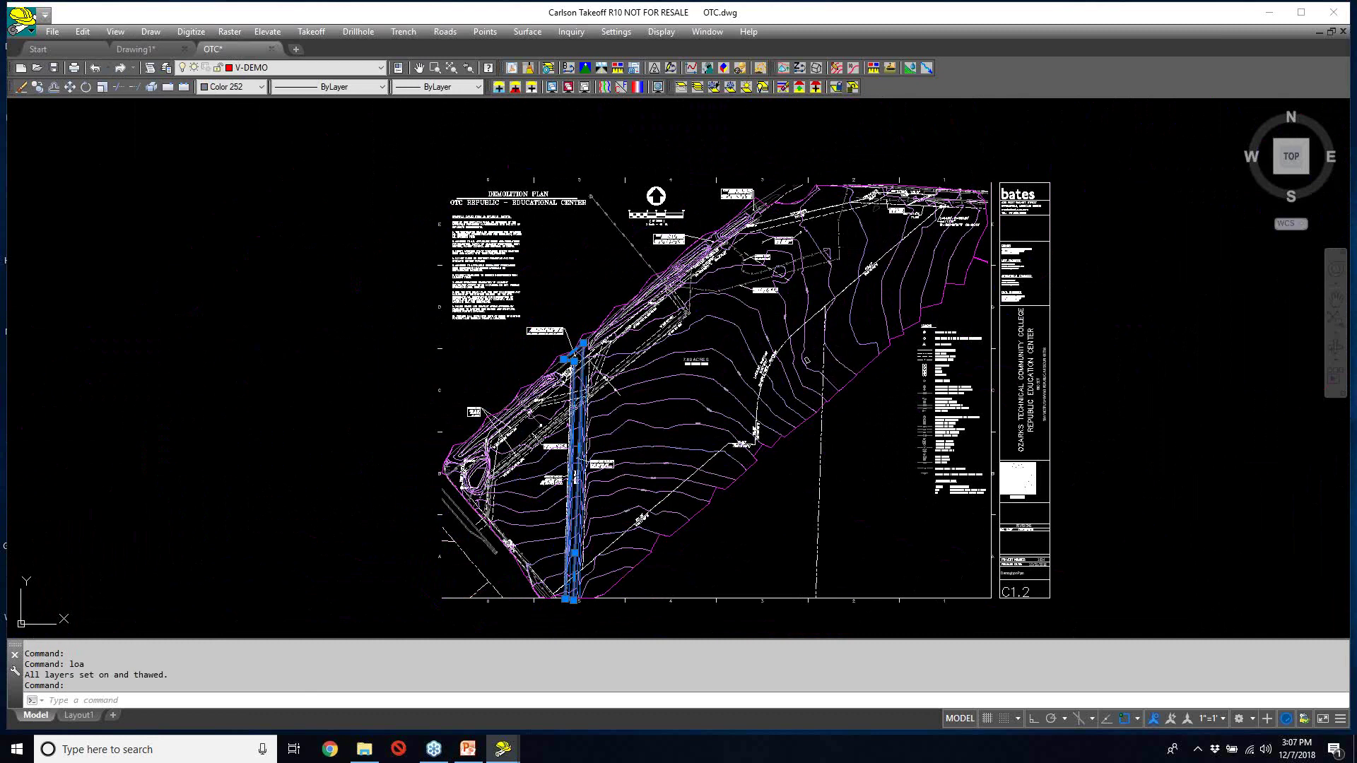
pyautogui.click(746, 471)
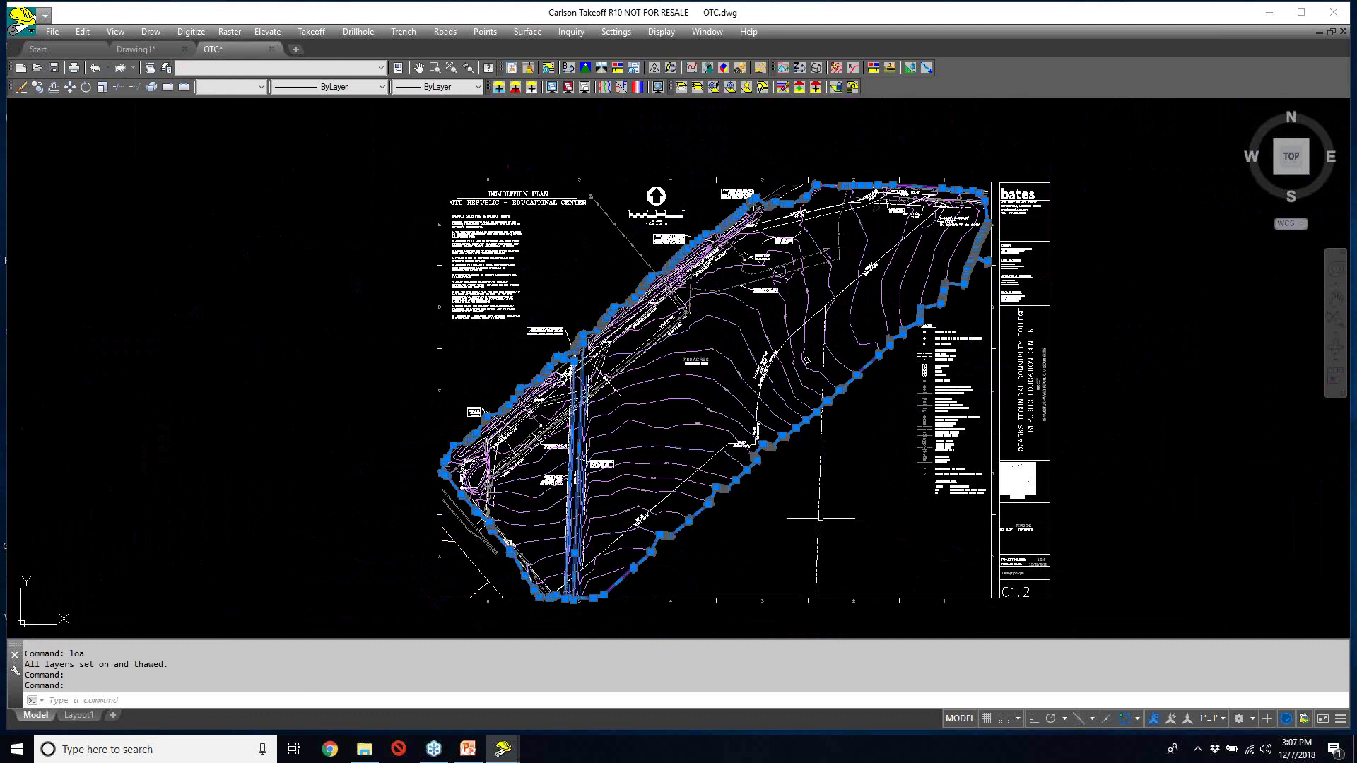
pyautogui.press('Escape')
pyautogui.press('Escape')
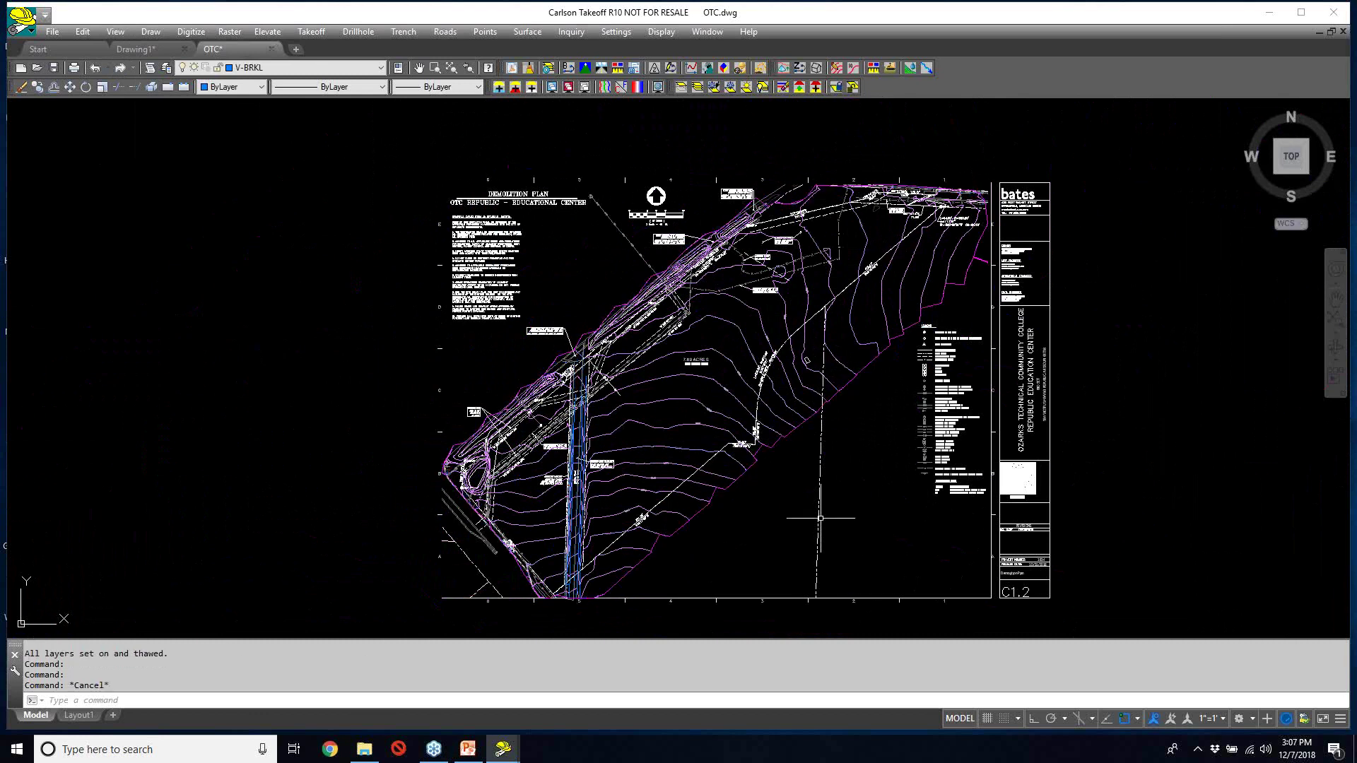
# - Define the topsoil depths by entered depth, with a removal depth of 0.33 ft and a replacement depth of 0.25 ft
pyautogui.click(308, 32)
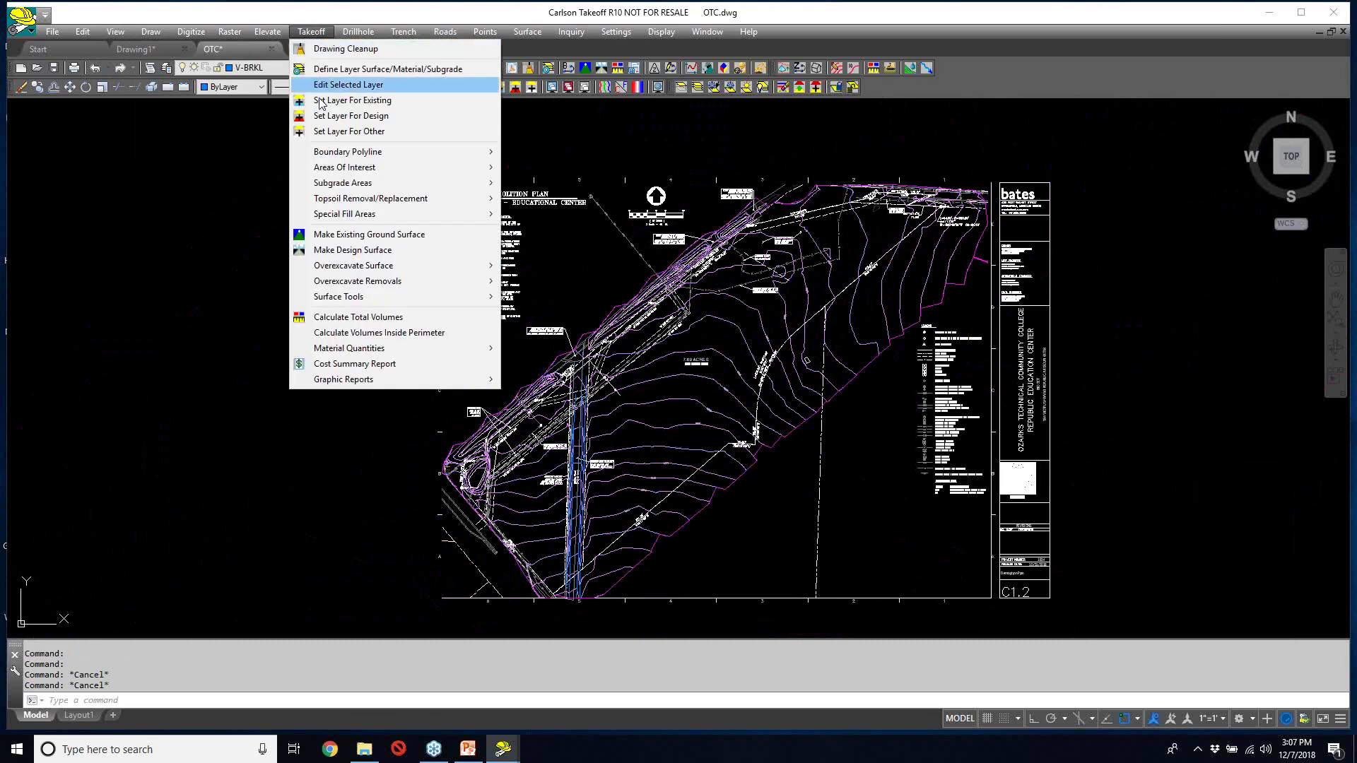
pyautogui.moveTo(340, 203)
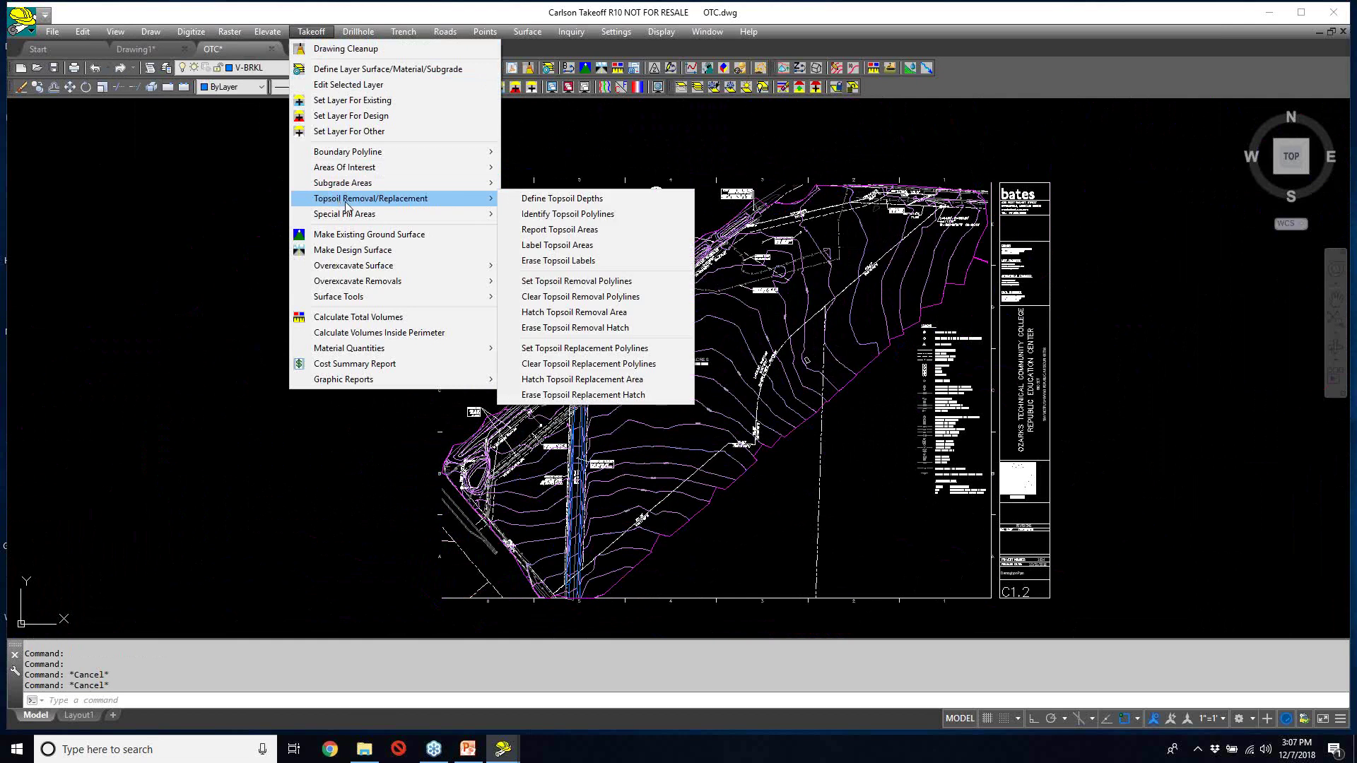
pyautogui.click(570, 201)
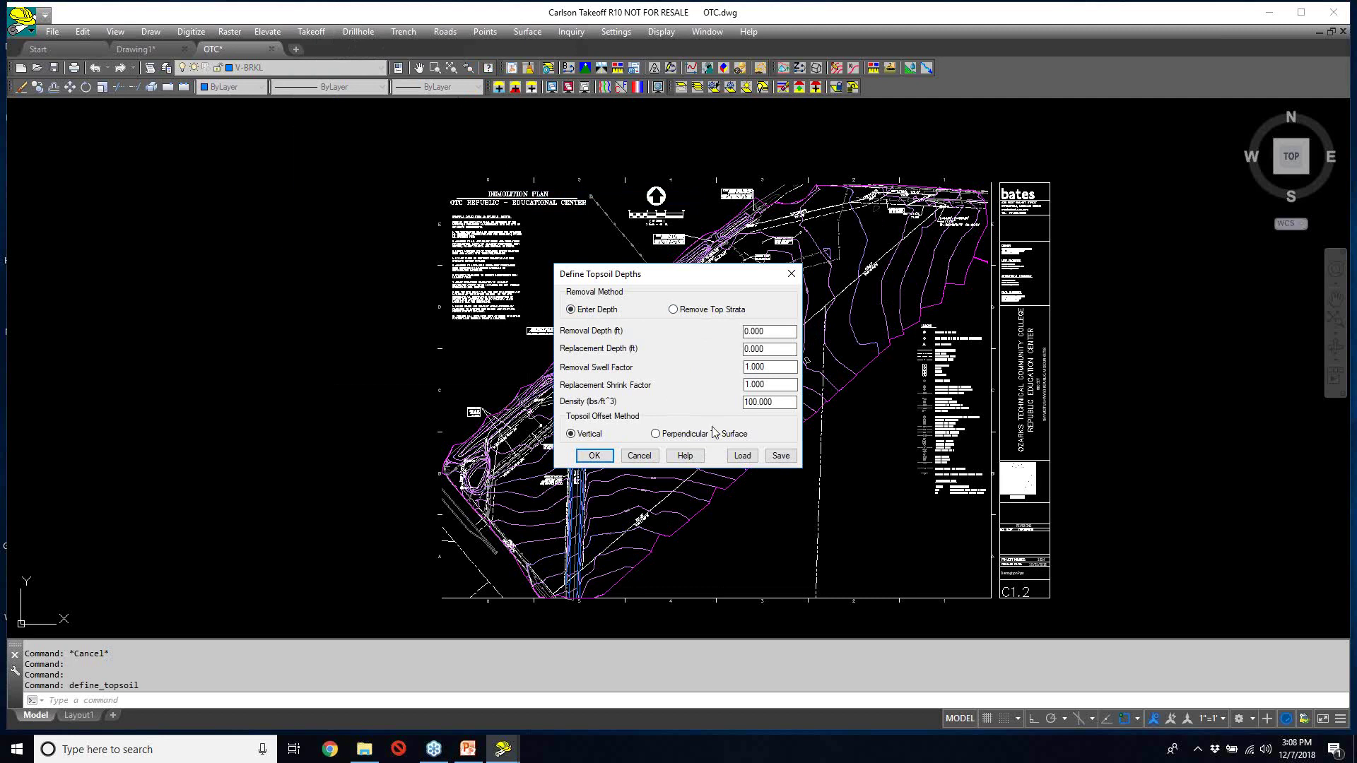
pyautogui.click(736, 311)
pyautogui.click(580, 311)
pyautogui.moveTo(766, 330); pyautogui.dragTo(574, 331)
pyautogui.write('.33')
pyautogui.press('Tab')
pyautogui.press('BackSpace')
pyautogui.write('.25')
pyautogui.press('Tab')
pyautogui.click(593, 456)
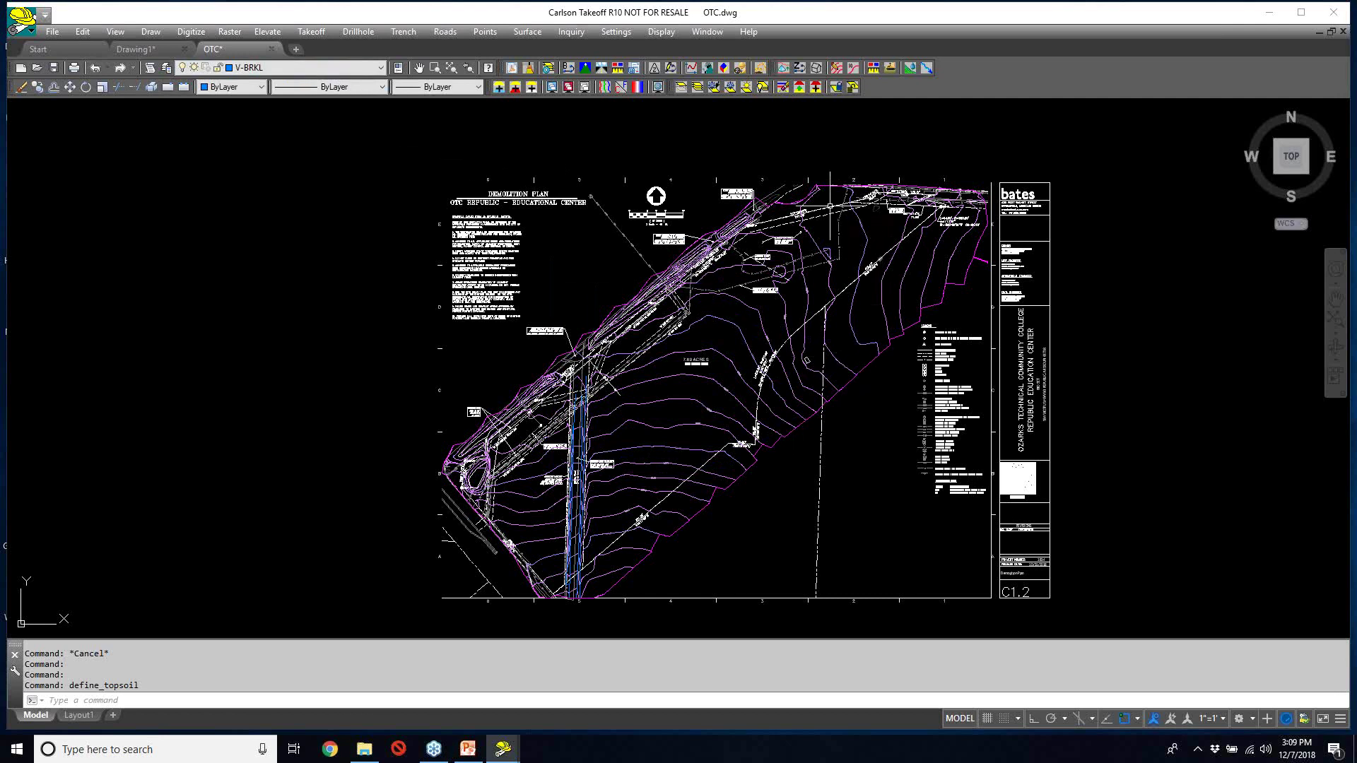
# - Set the outer site perimeter and the old road demolition outline as topsoil removal polylines, using the depth from Define Topsoil
pyautogui.click(728, 236)
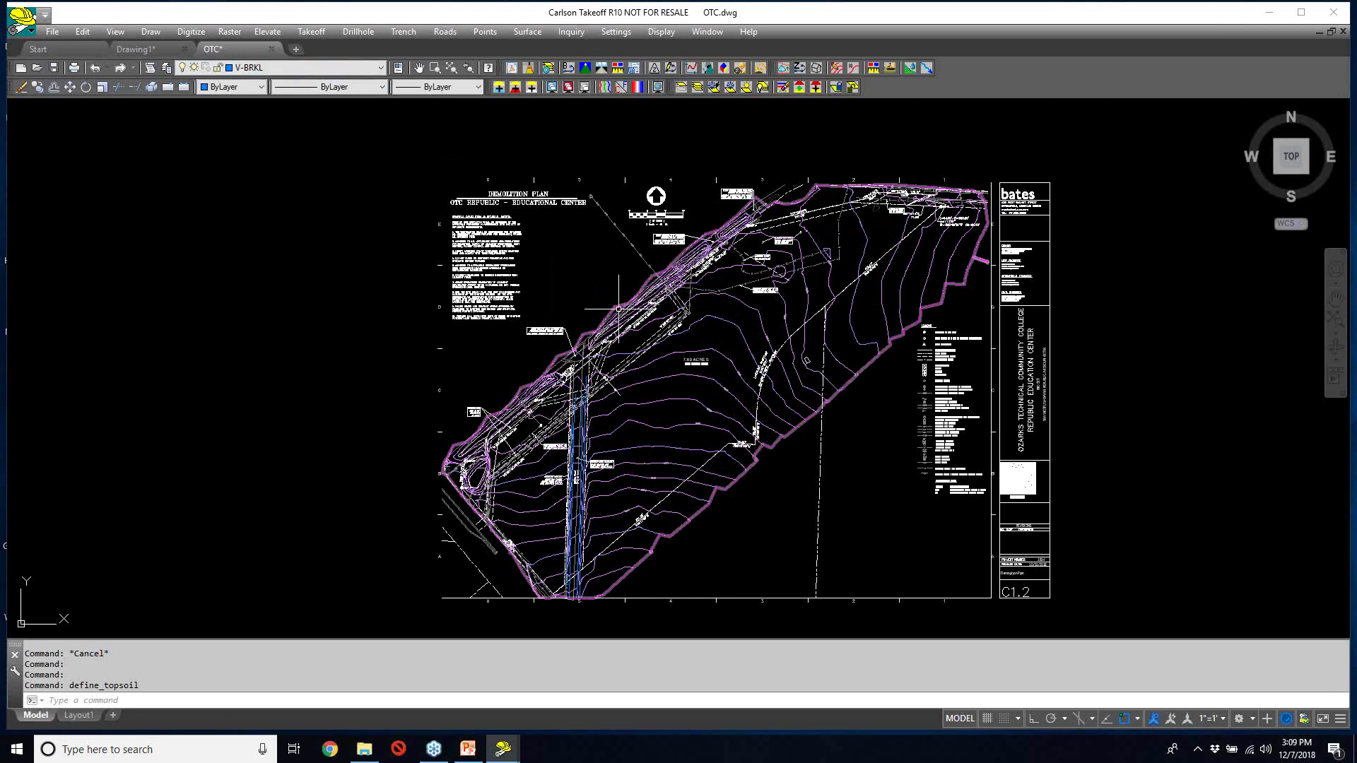
pyautogui.click(311, 31)
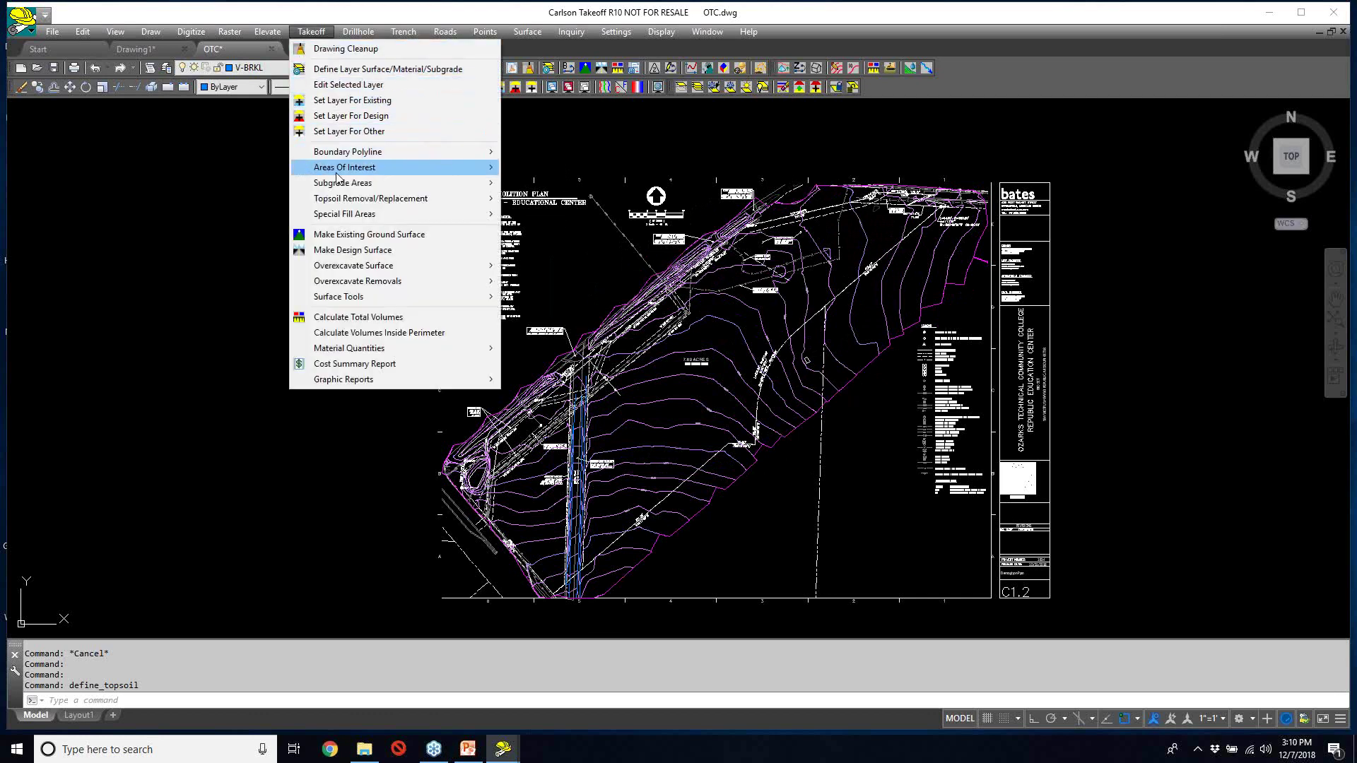
pyautogui.moveTo(354, 199)
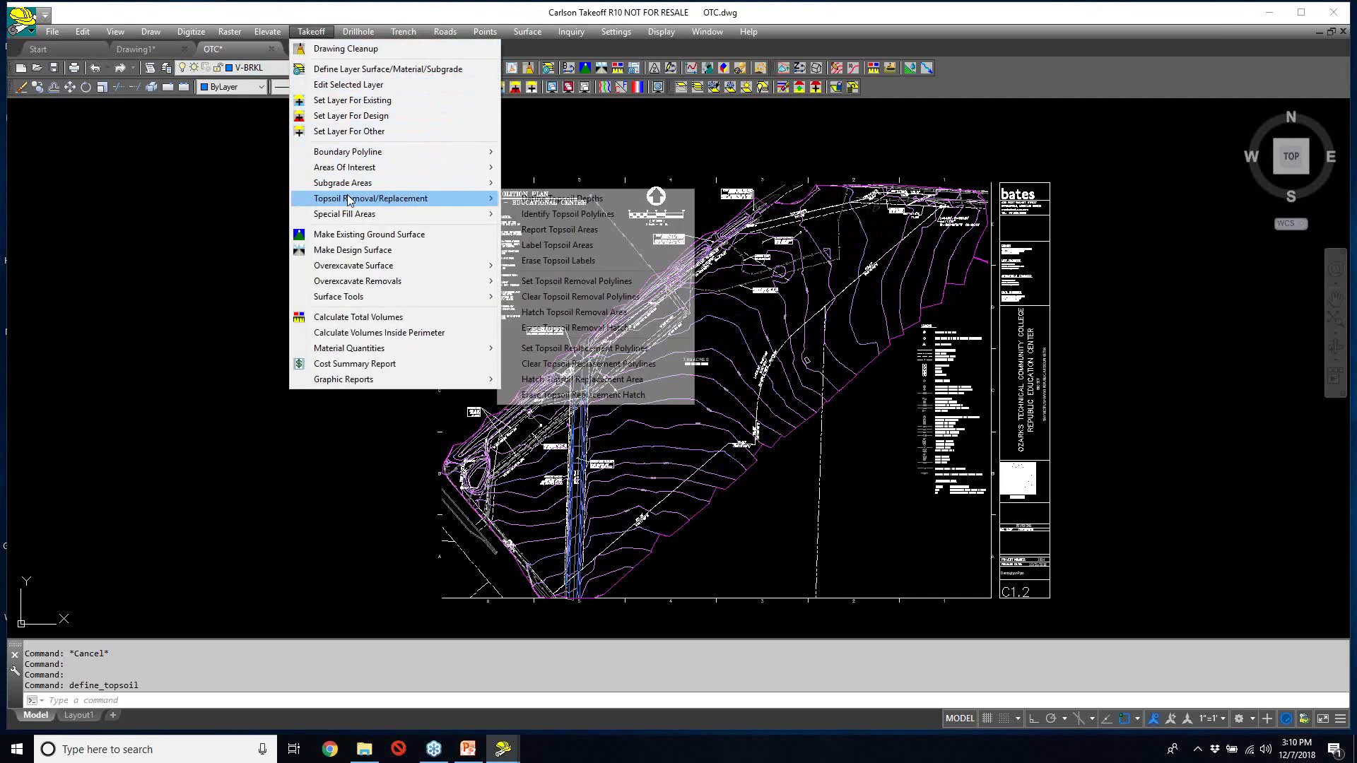
pyautogui.click(599, 283)
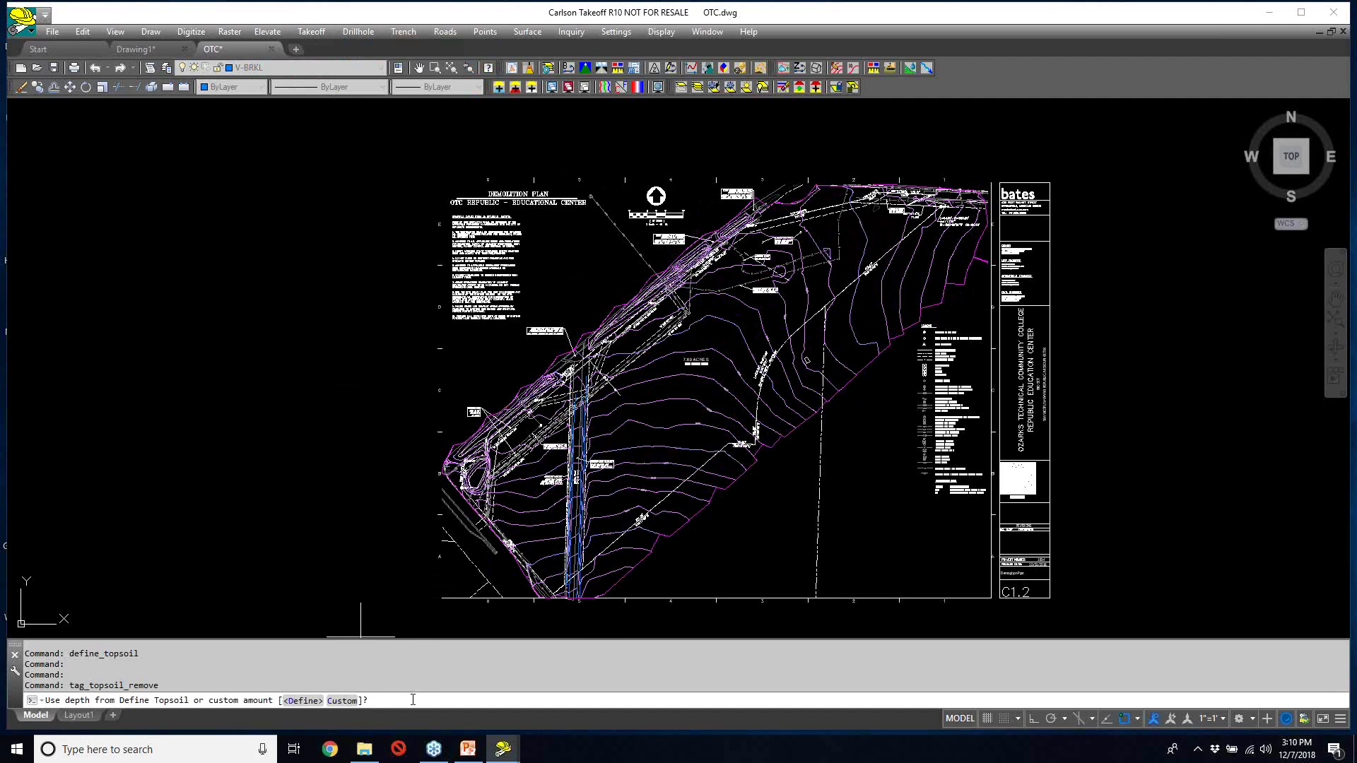
pyautogui.press('Return')
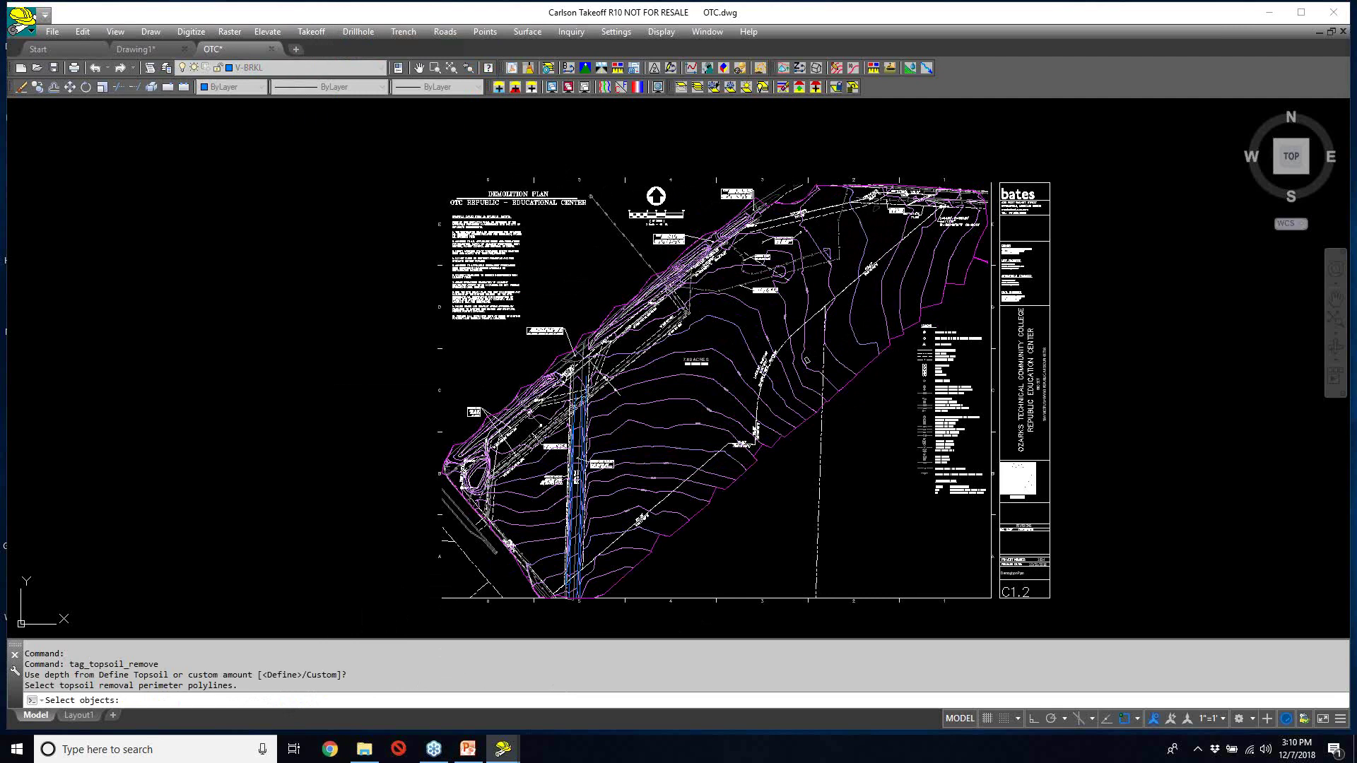
pyautogui.click(732, 485)
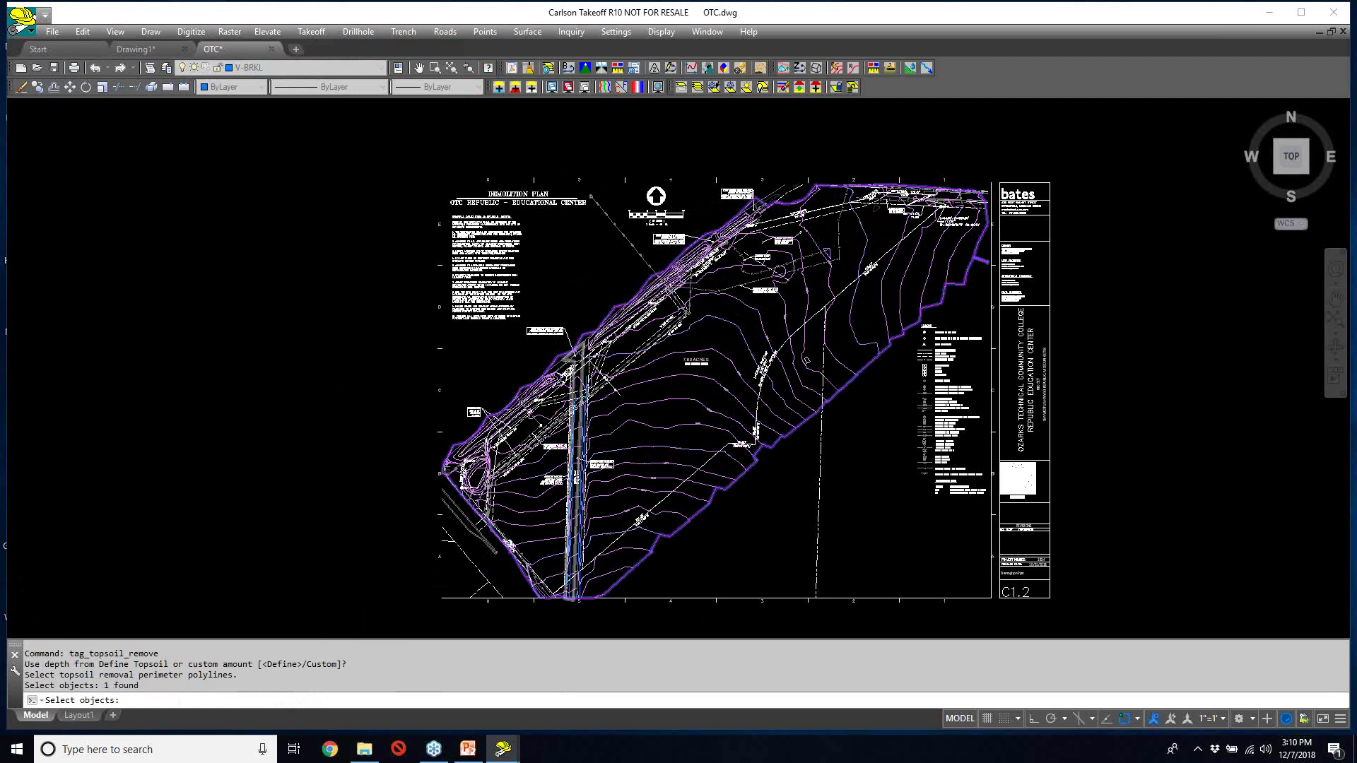
pyautogui.scroll(2, 572, 405)
pyautogui.scroll(2, 576, 405)
pyautogui.click(576, 405)
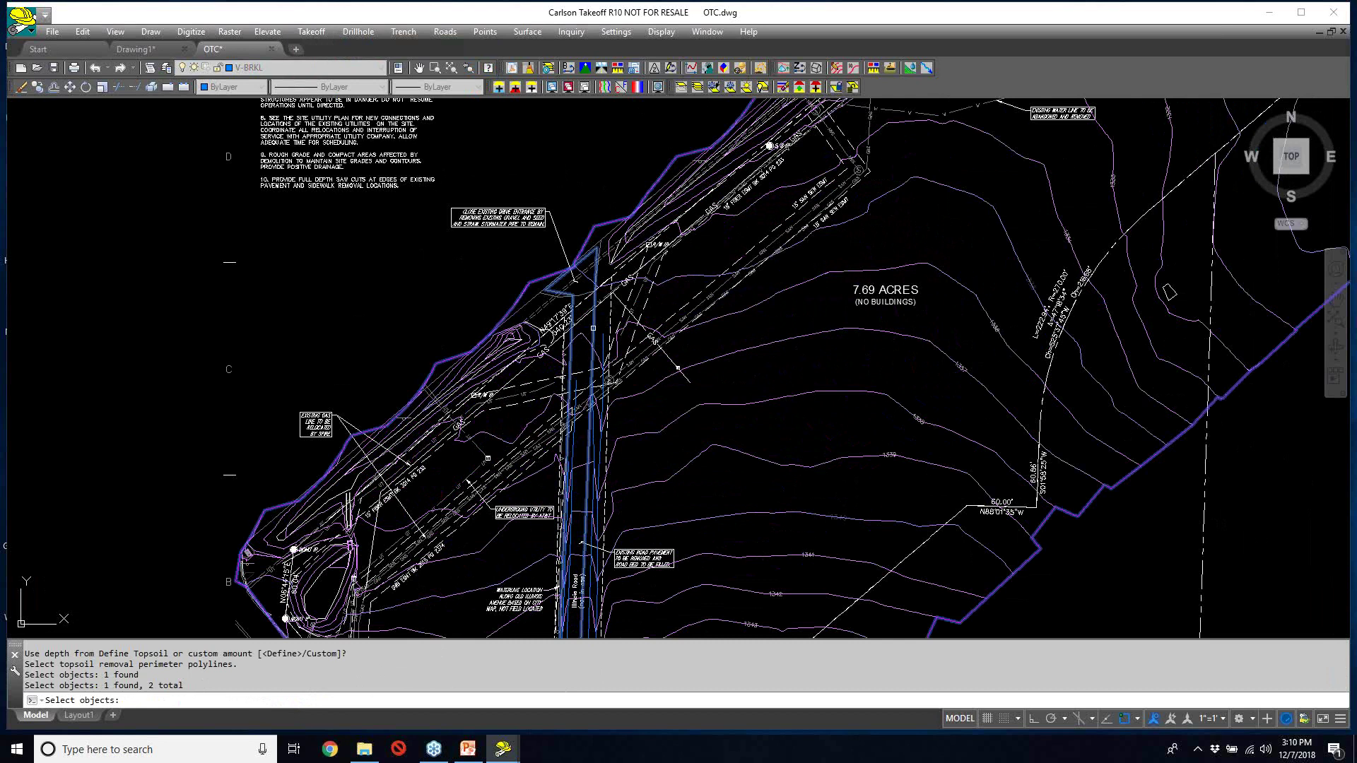
pyautogui.press('Return')
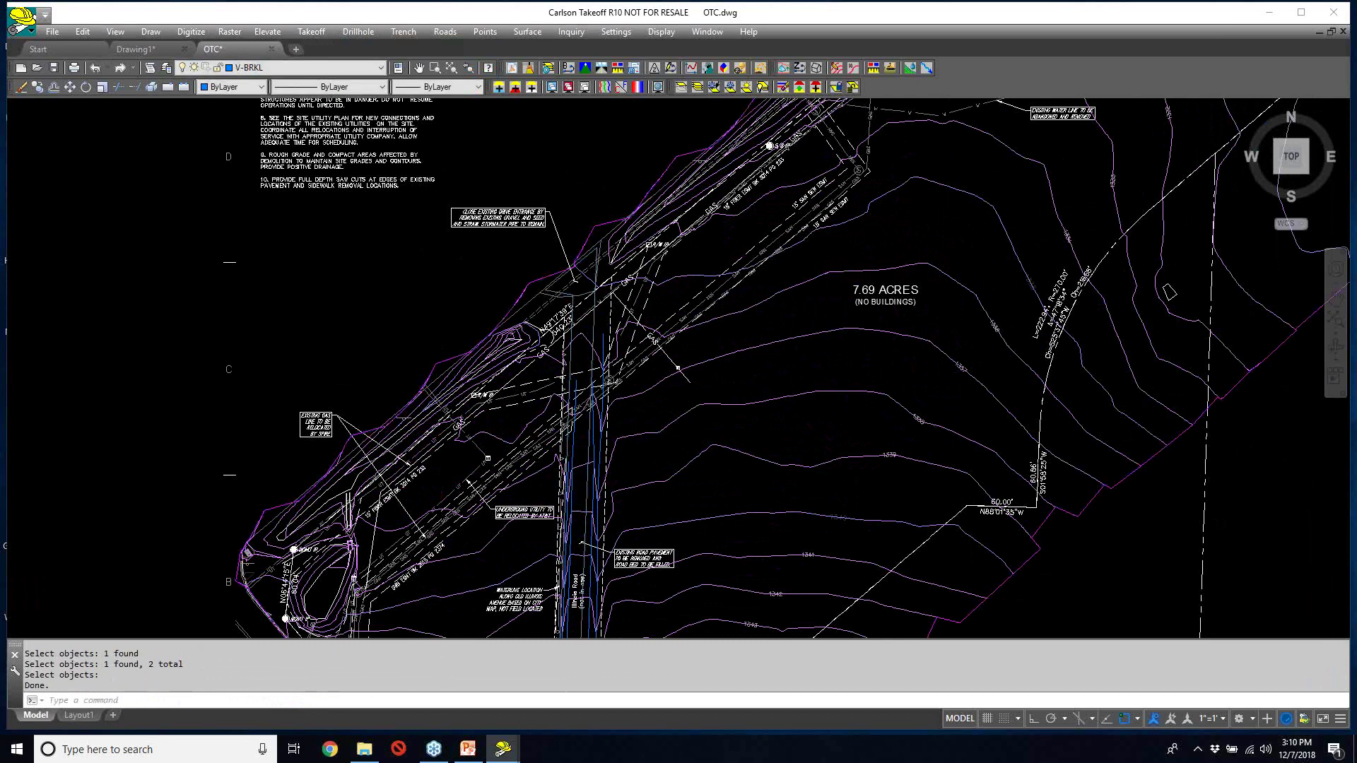
# - Hatch the topsoil removal area with the ANSI31 pattern in magenta at automatic hatch scale
pyautogui.scroll(-2, 593, 328)
pyautogui.scroll(-2, 592, 328)
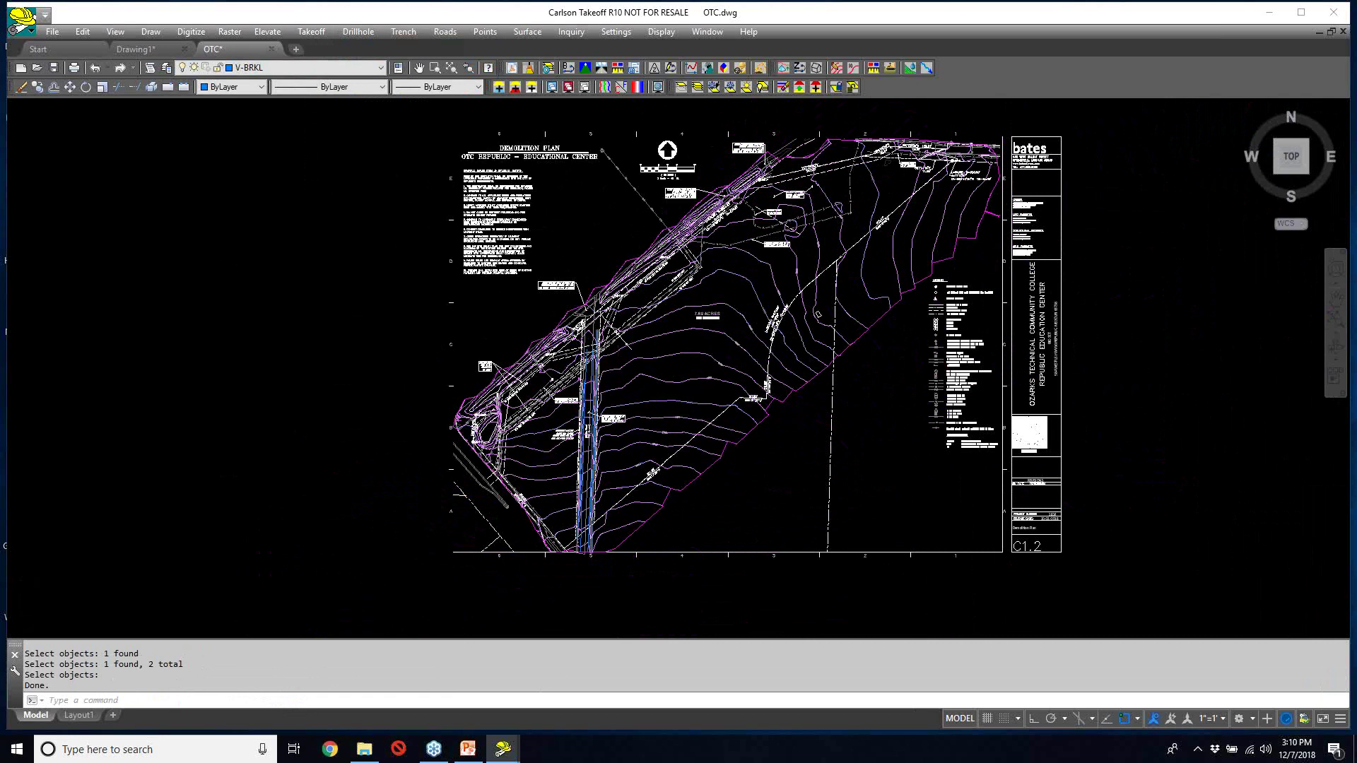
pyautogui.scroll(2, 596, 432)
pyautogui.scroll(2, 596, 431)
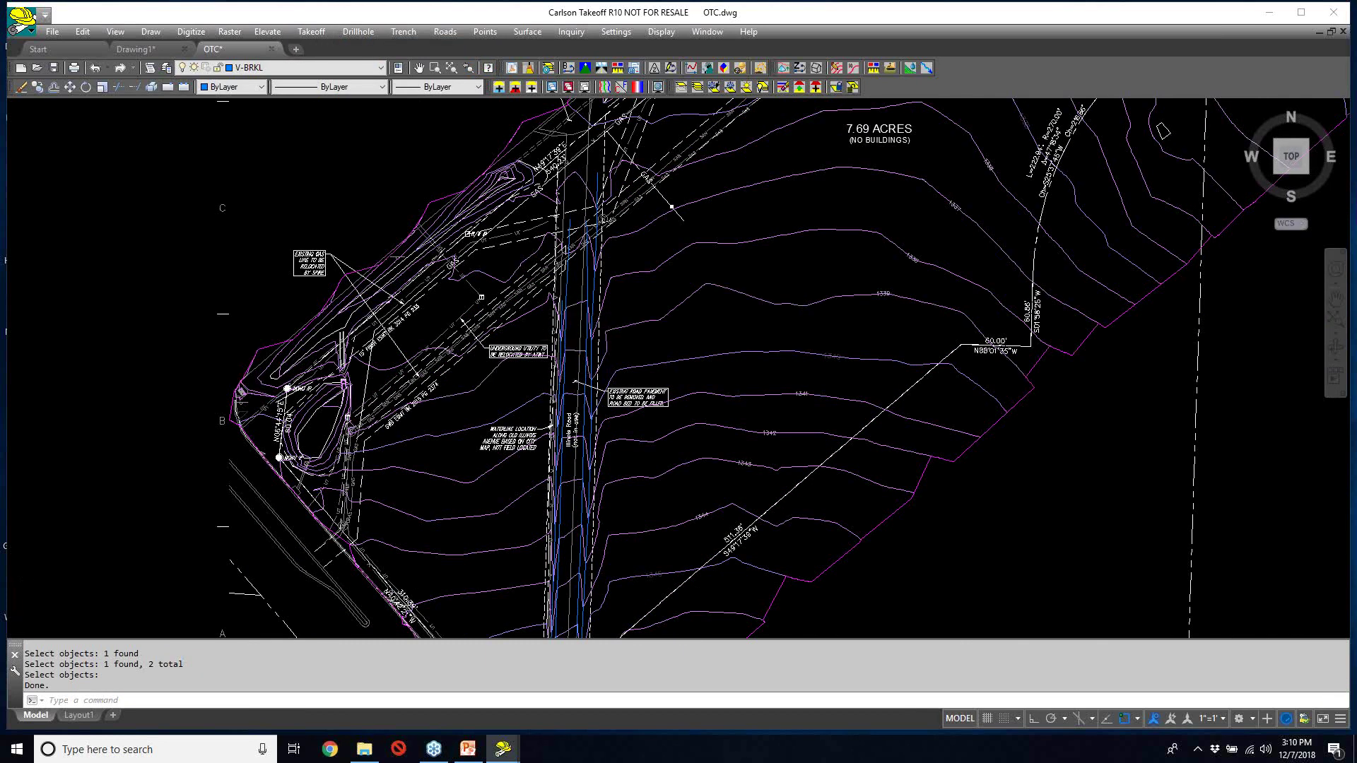
pyautogui.scroll(-2, 577, 313)
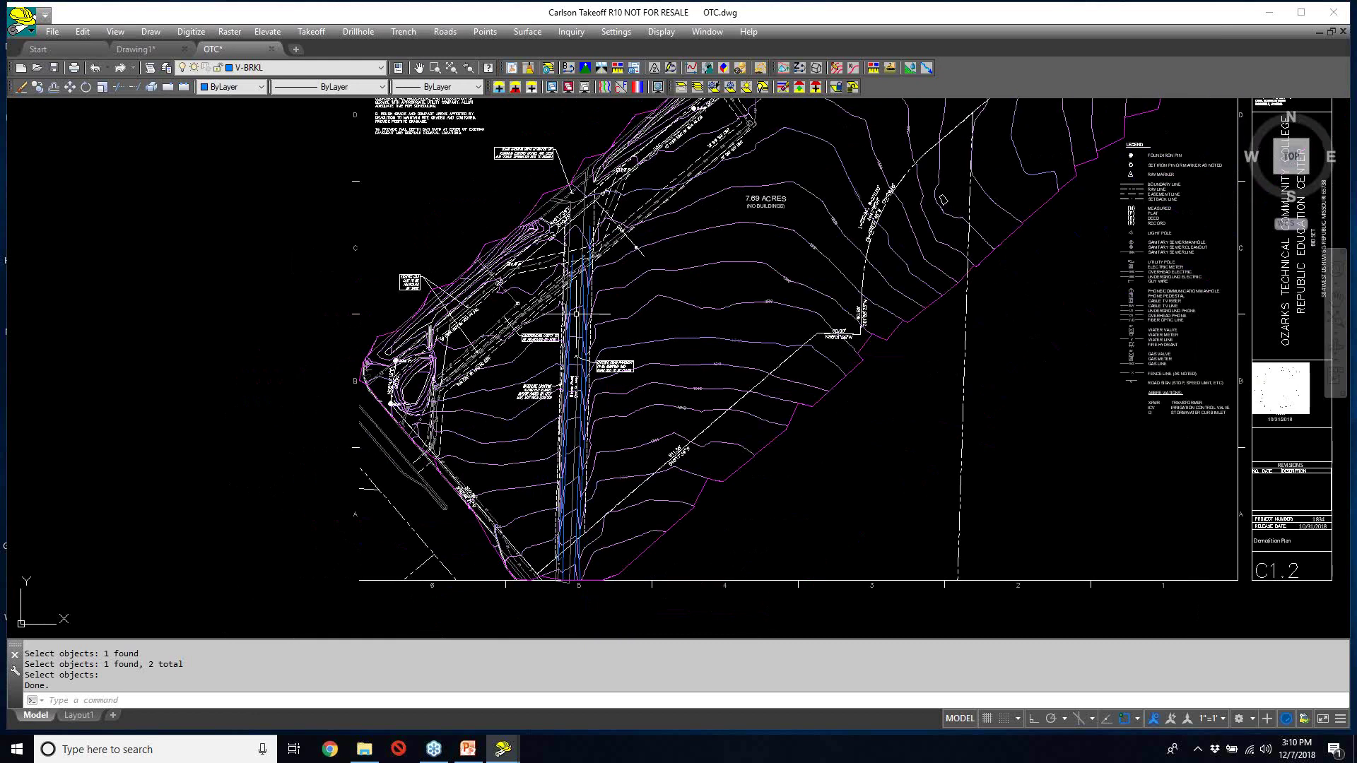
pyautogui.scroll(-2, 577, 313)
pyautogui.click(311, 31)
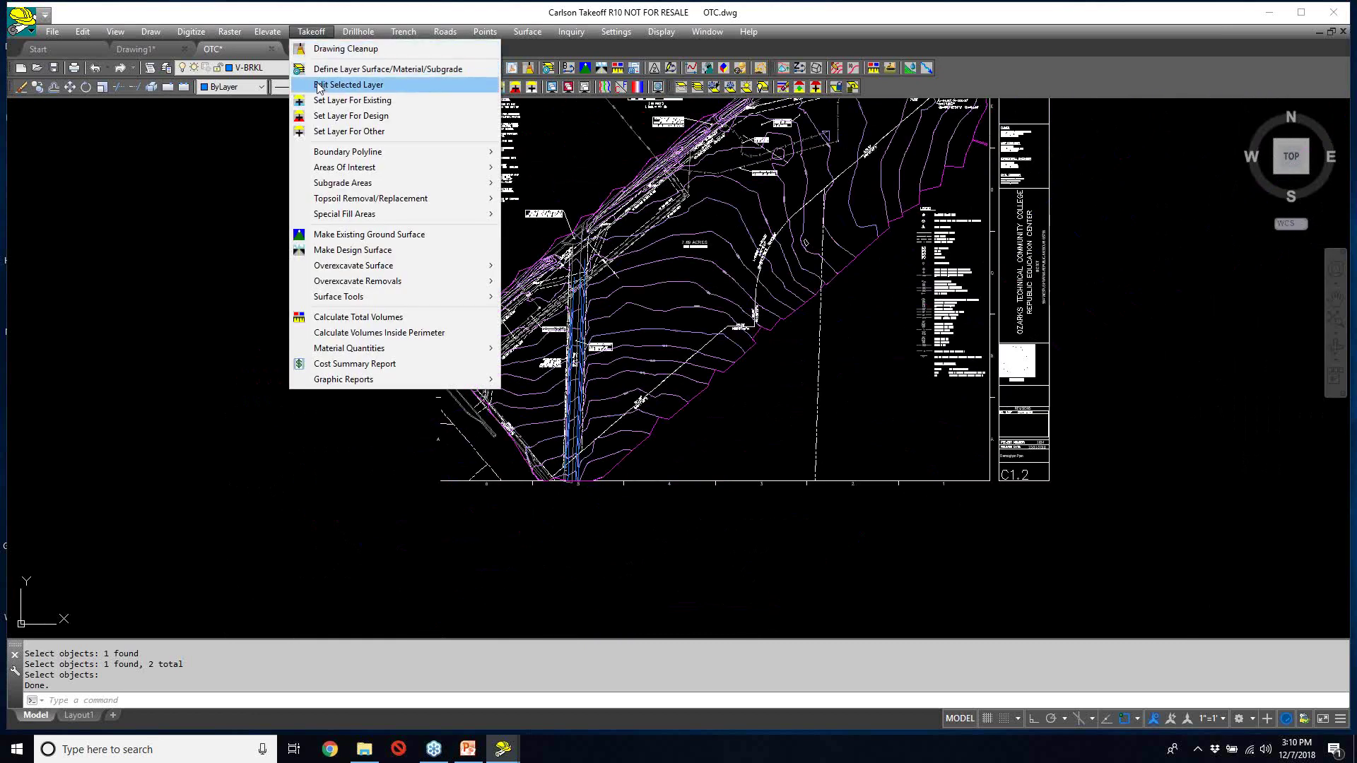
pyautogui.moveTo(424, 199)
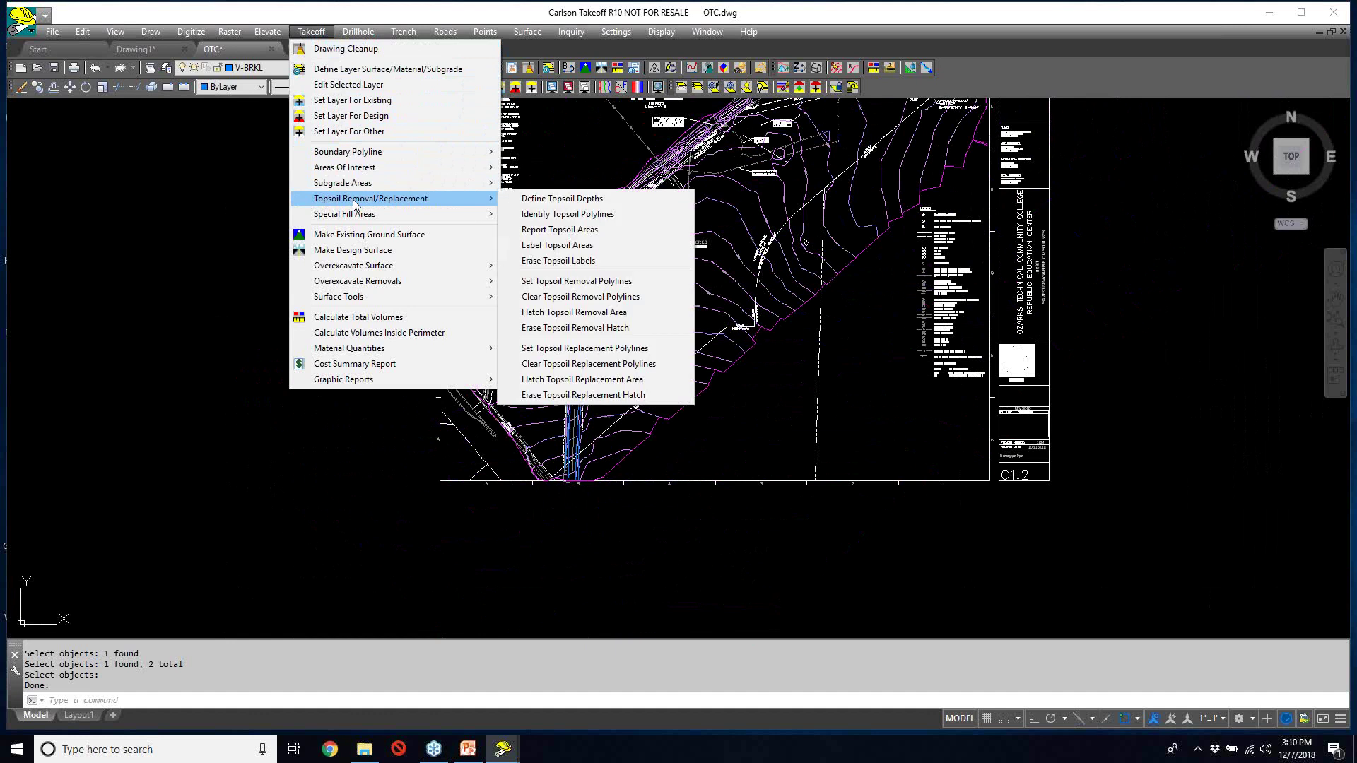
pyautogui.click(622, 313)
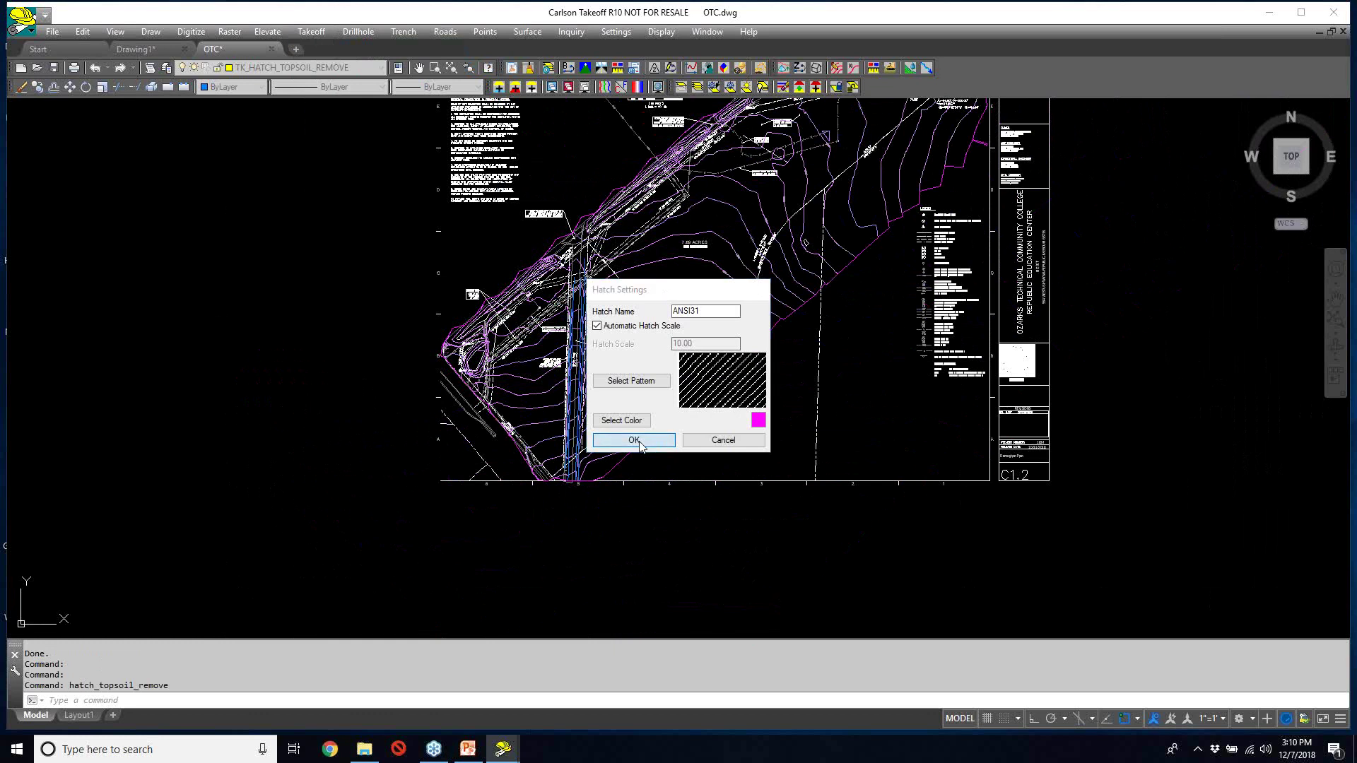
pyautogui.click(633, 440)
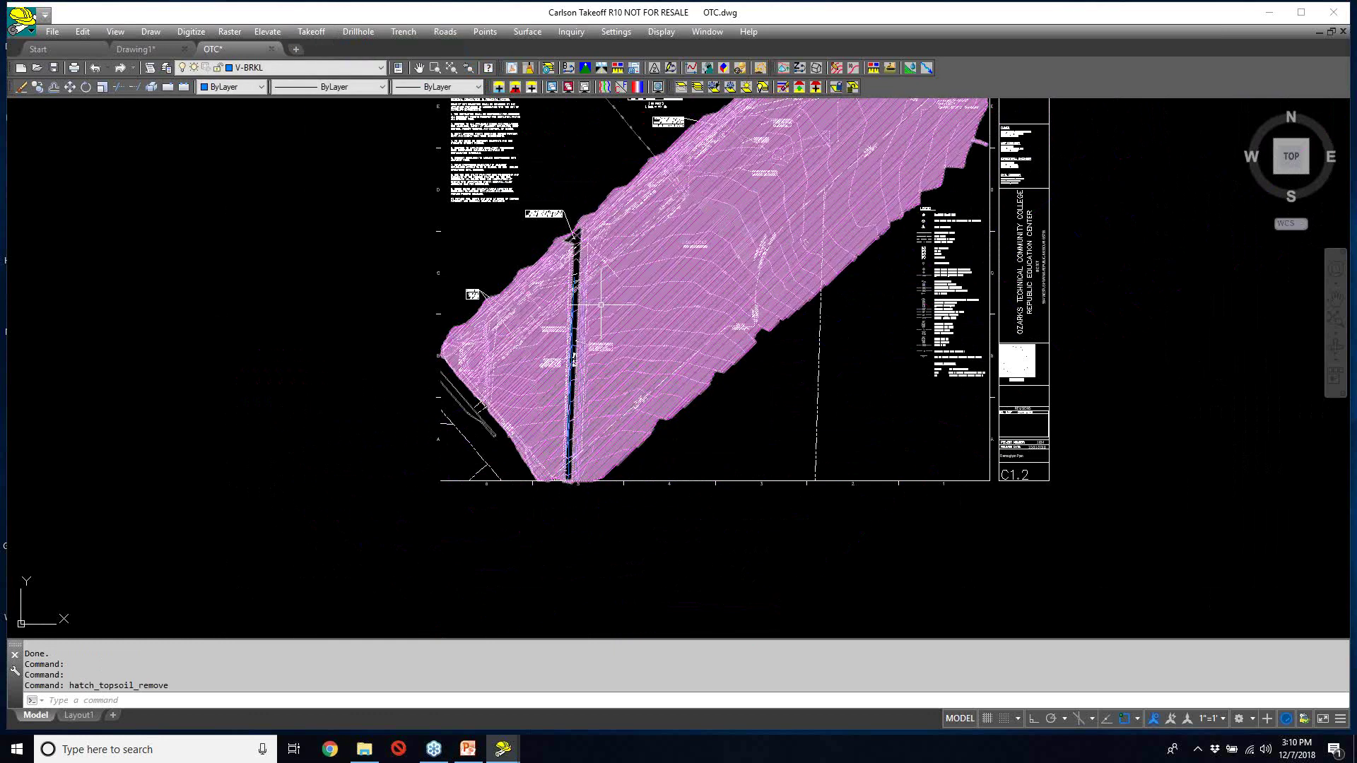
# - Erase the topsoil removal hatch from the site
pyautogui.moveTo(600, 306); pyautogui.dragTo(636, 470, button='middle')
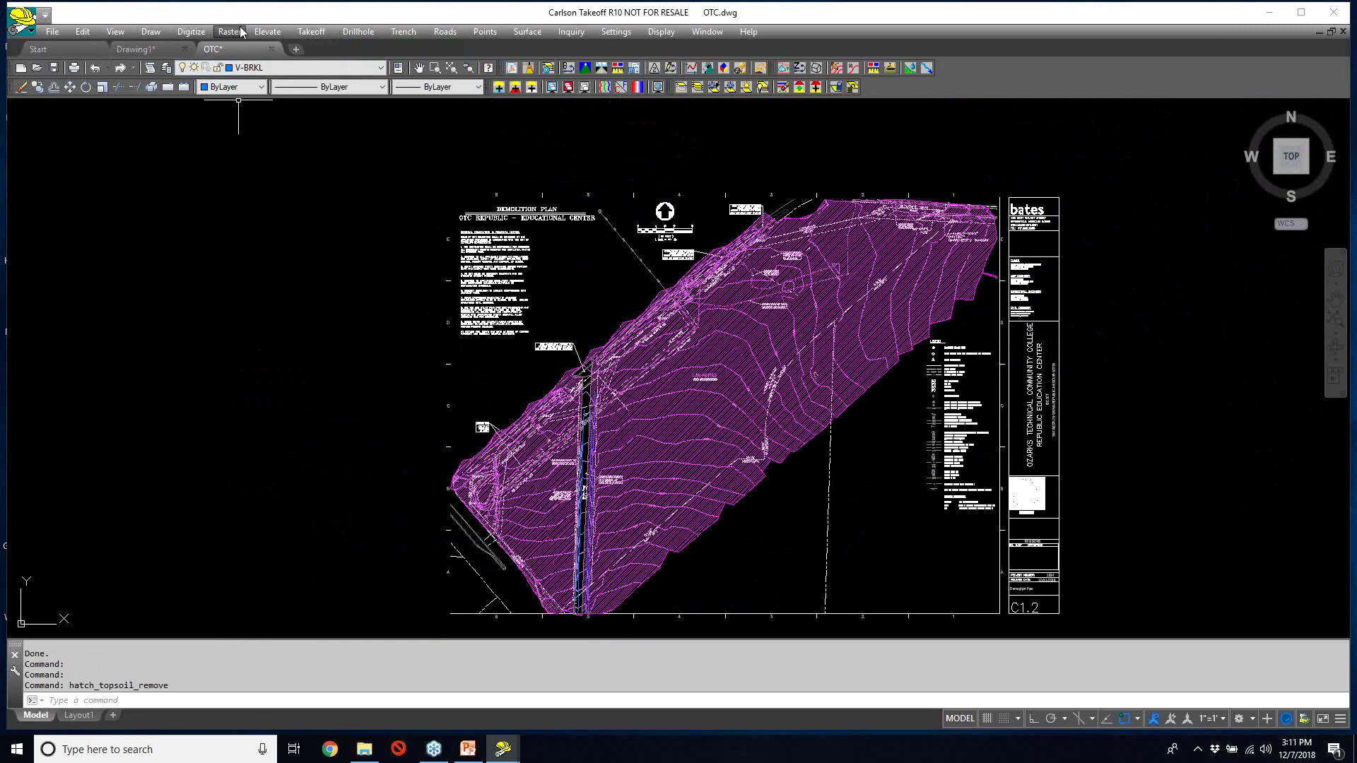
pyautogui.click(311, 32)
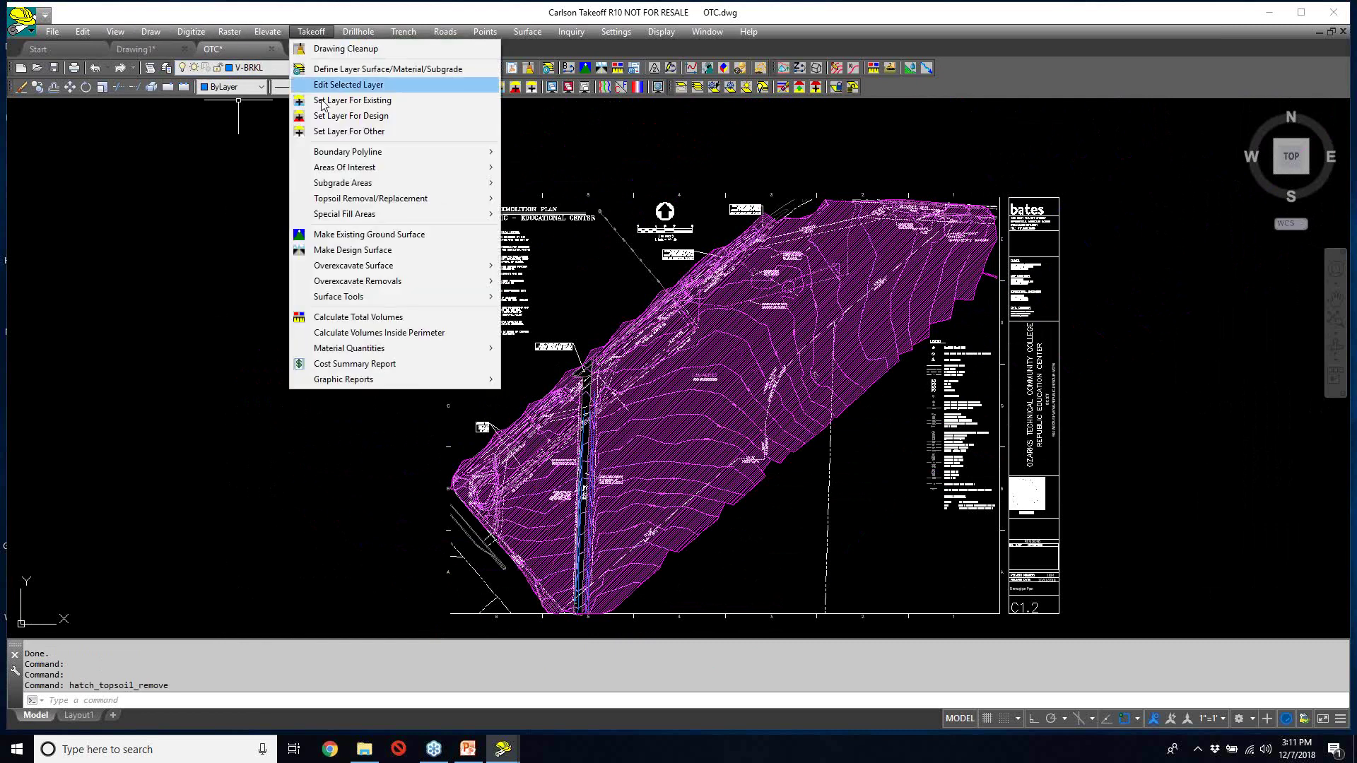
pyautogui.moveTo(396, 199)
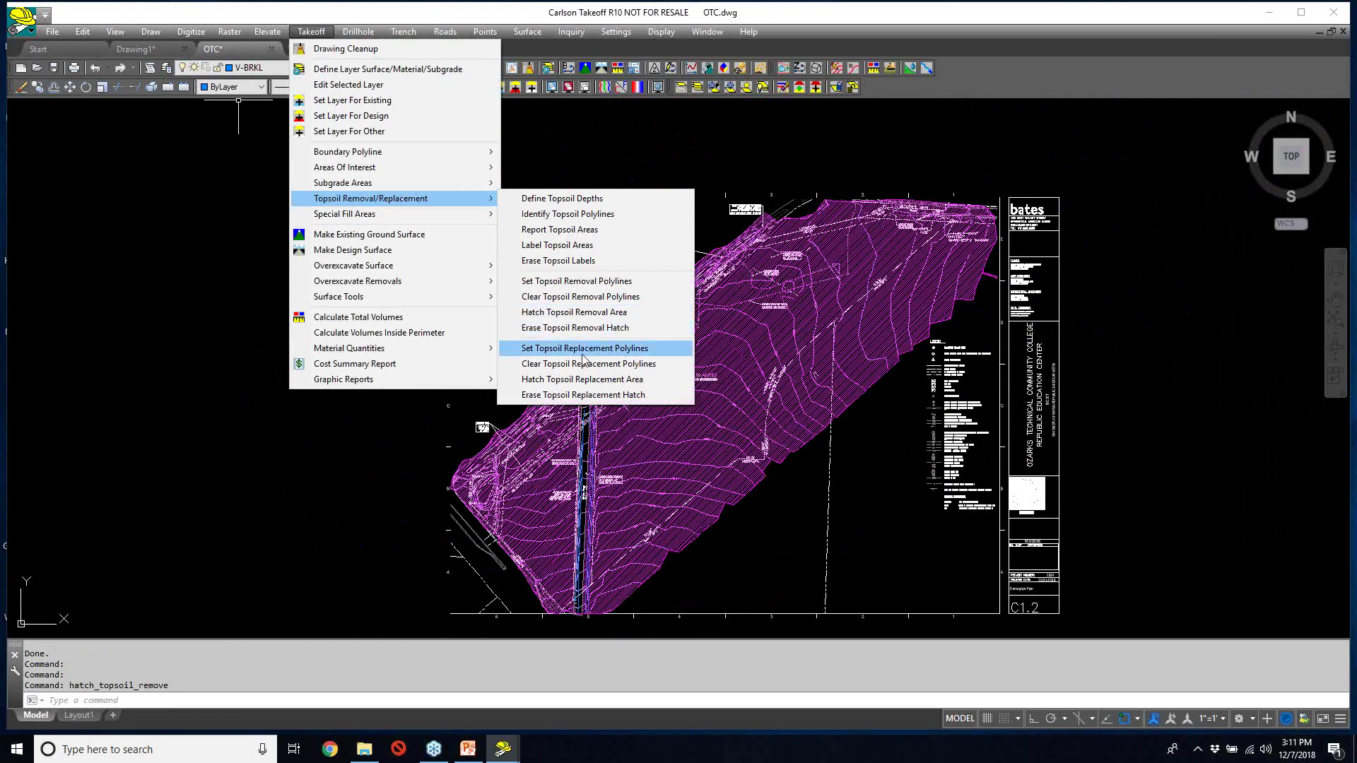
pyautogui.click(626, 329)
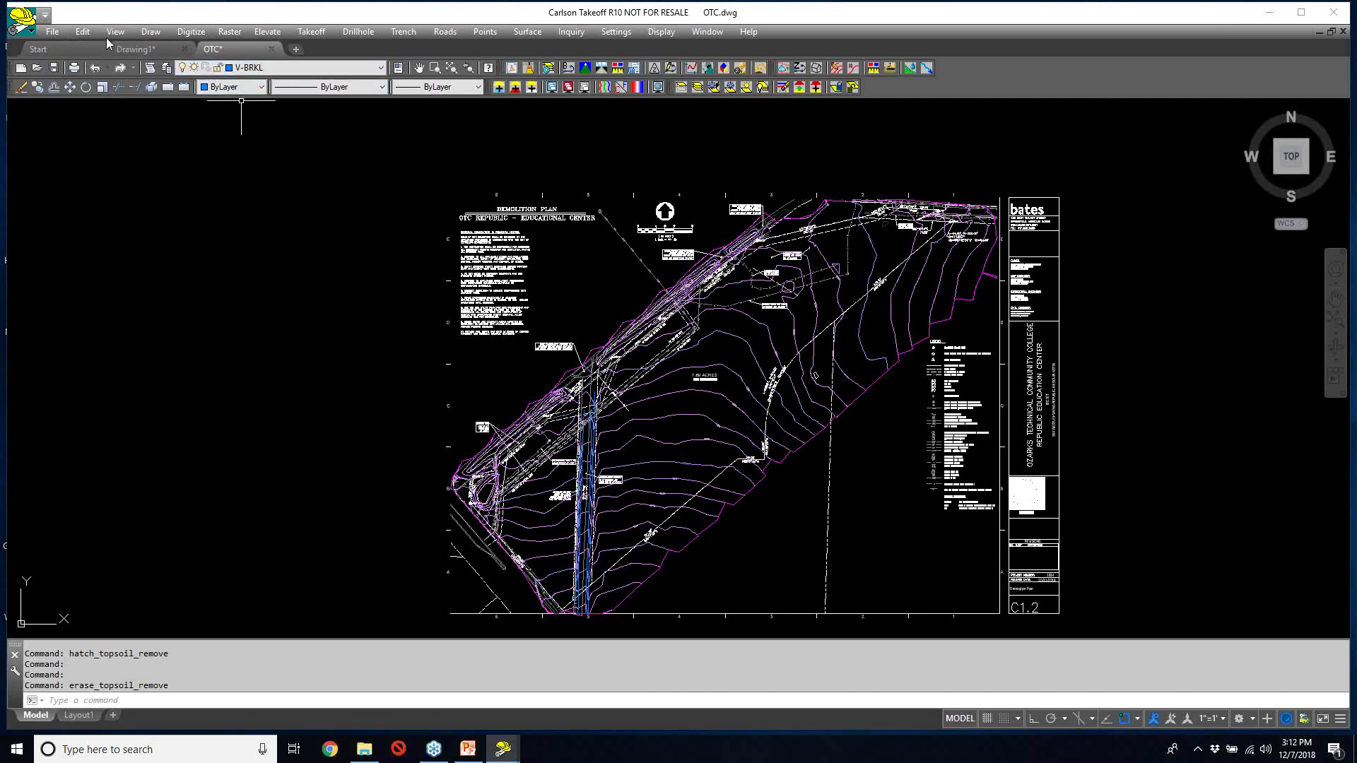
# - Save the OTC.dwg drawing
pyautogui.click(62, 34)
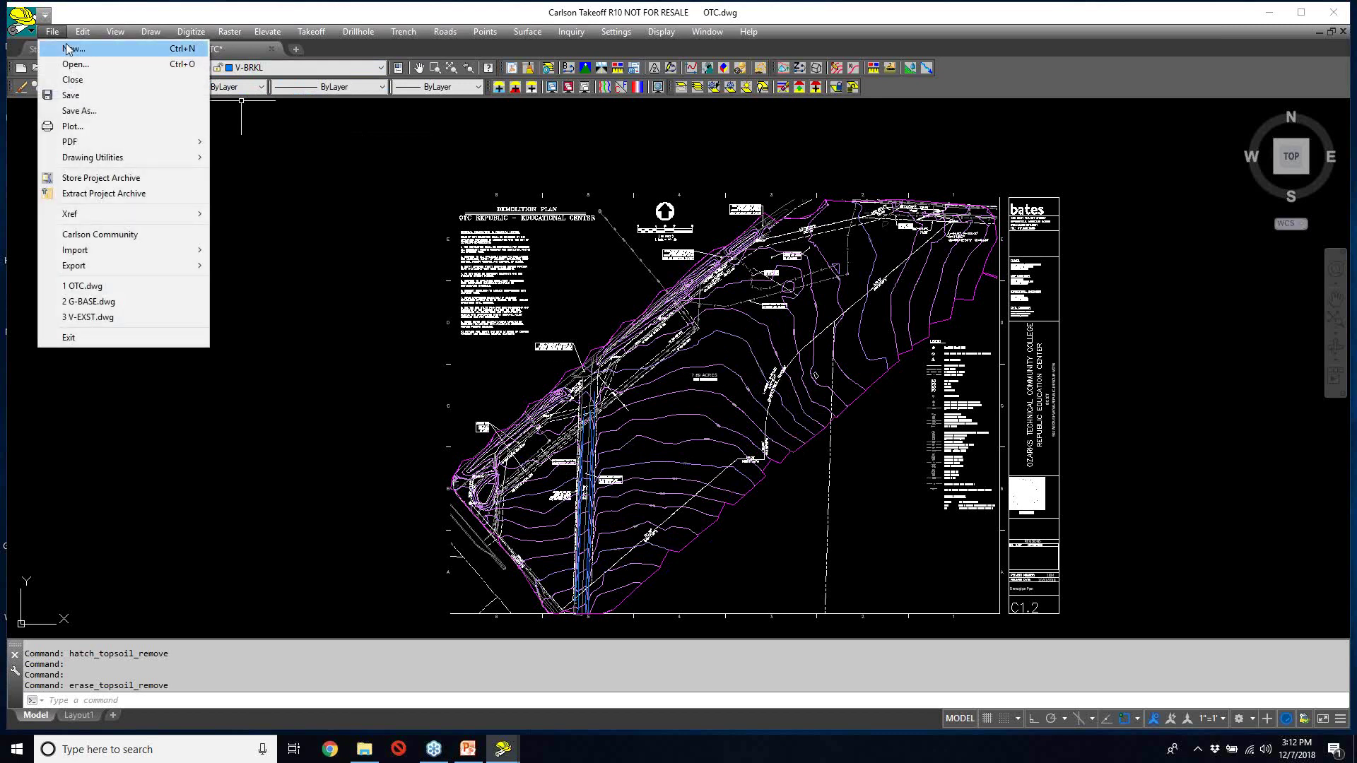
pyautogui.click(83, 100)
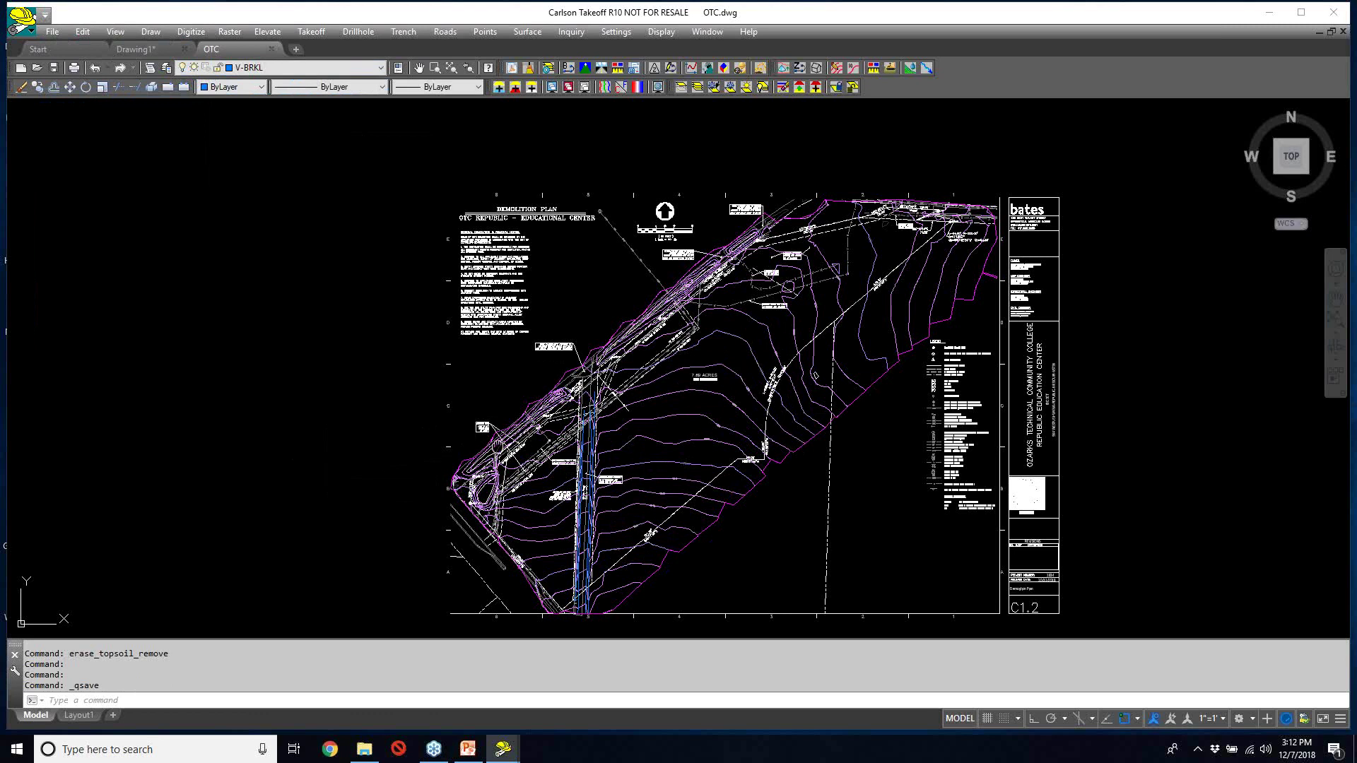
pyautogui.moveTo(494, 446); pyautogui.dragTo(366, 421, button='middle')
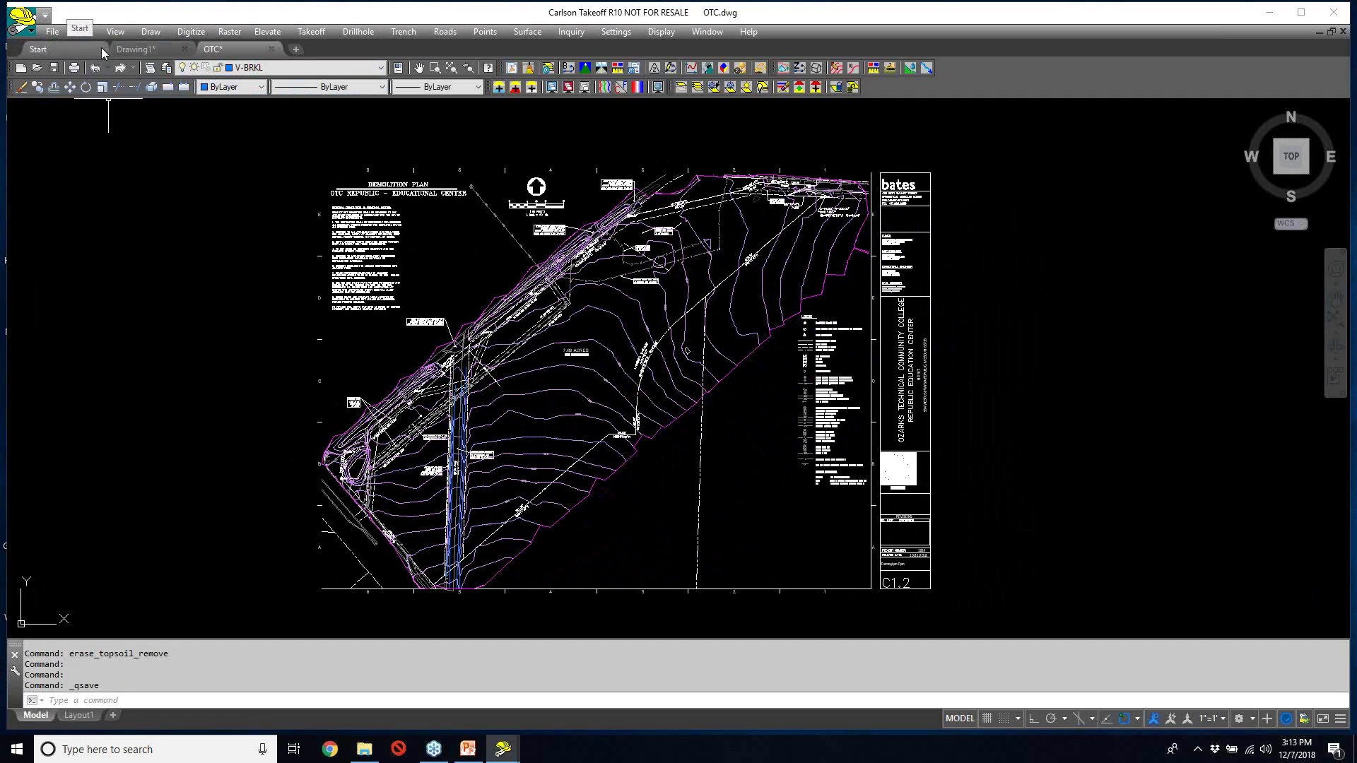
# - Create a new drawing from the SITE.dwt template and name it C-WEST in the OTC project folder
pyautogui.click(55, 34)
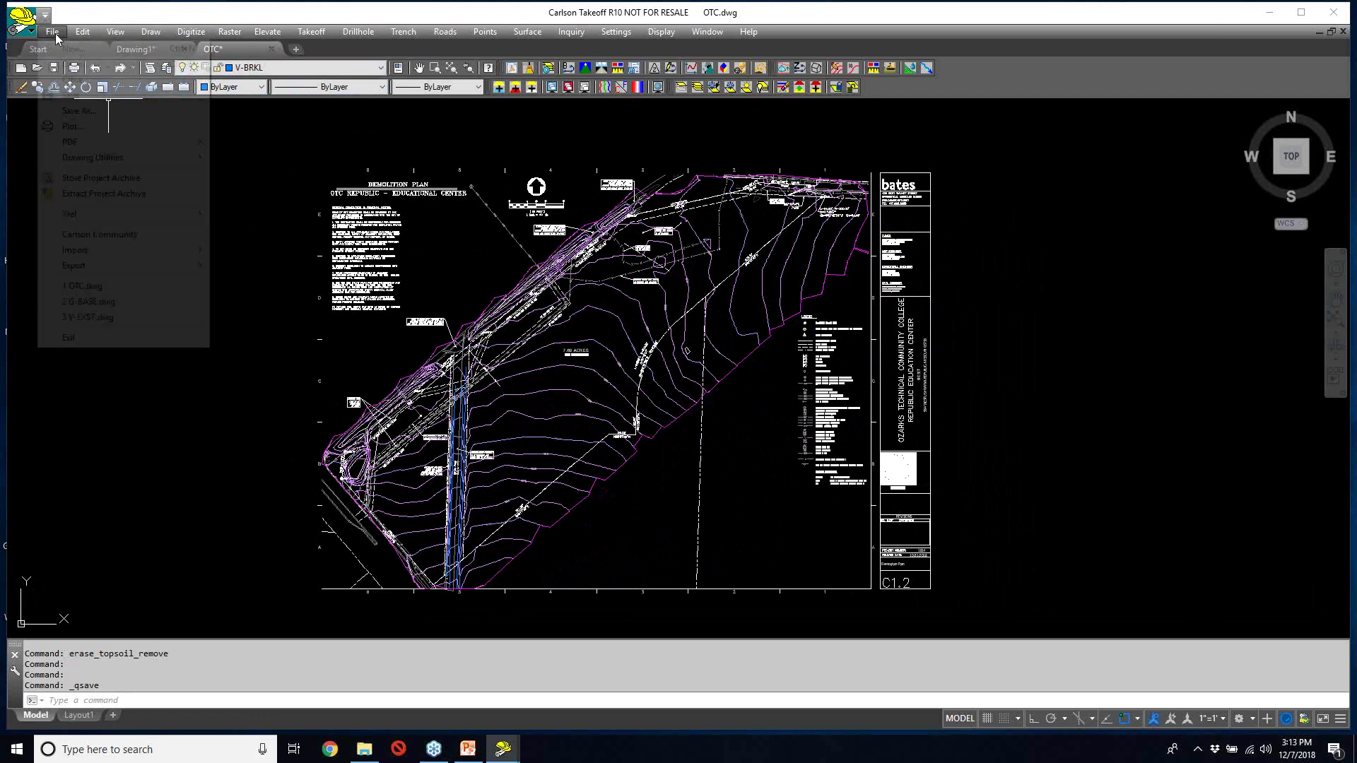
pyautogui.click(61, 49)
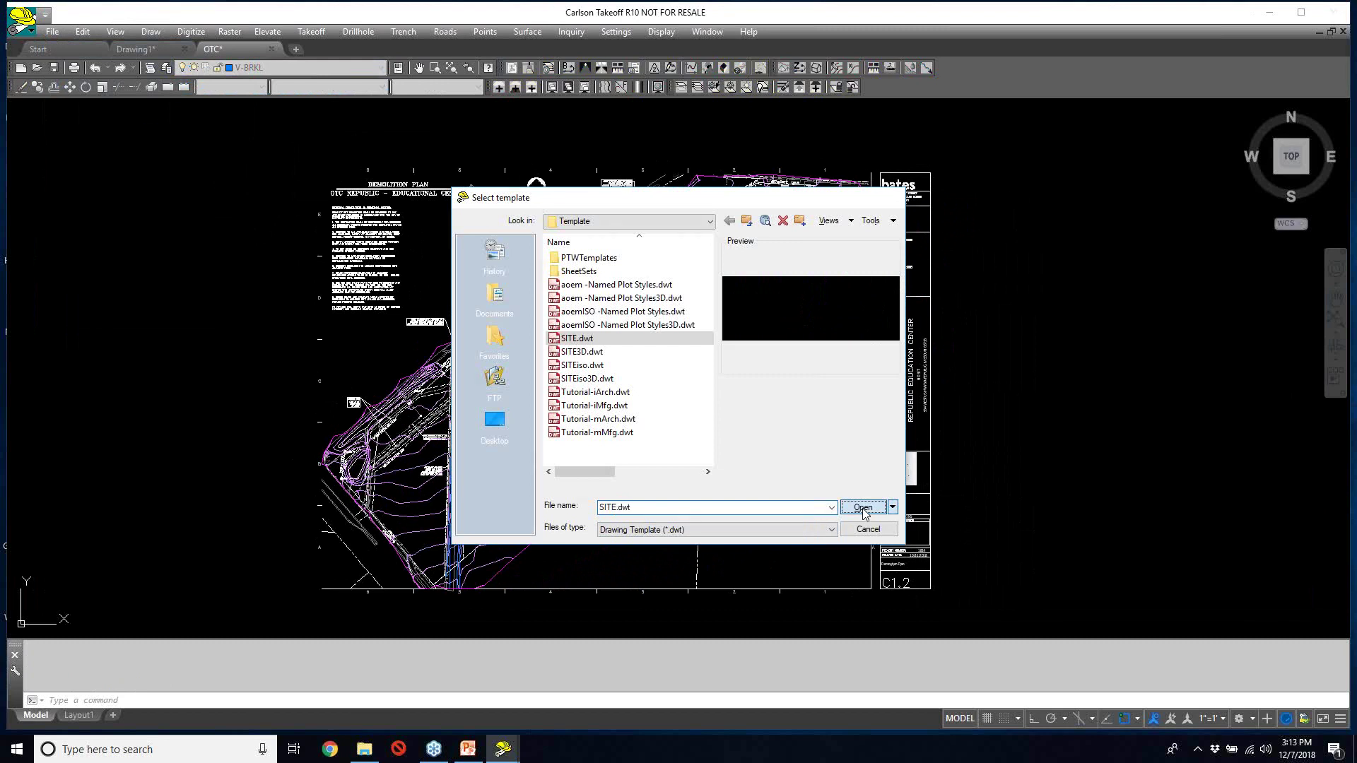
pyautogui.click(863, 508)
pyautogui.click(627, 279)
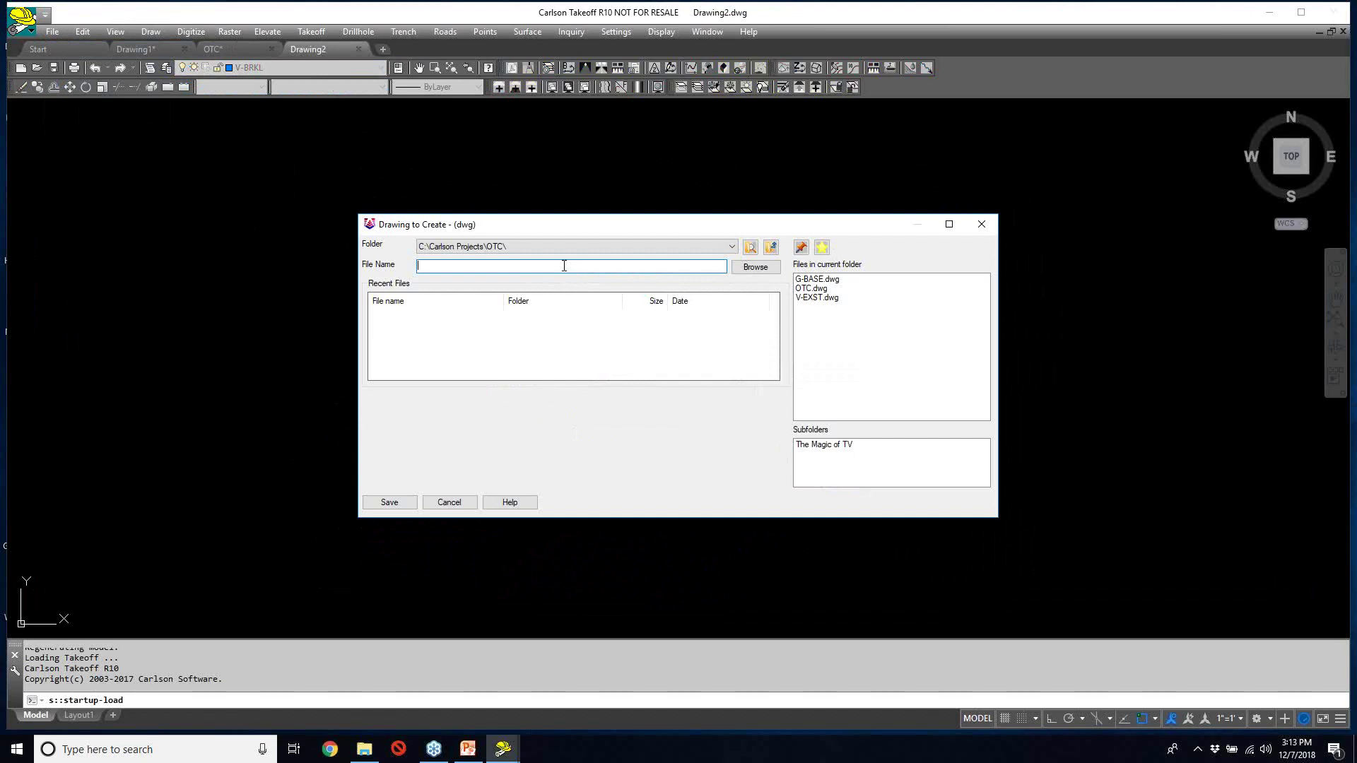
pyautogui.write('C-WEST')
pyautogui.press('Return')
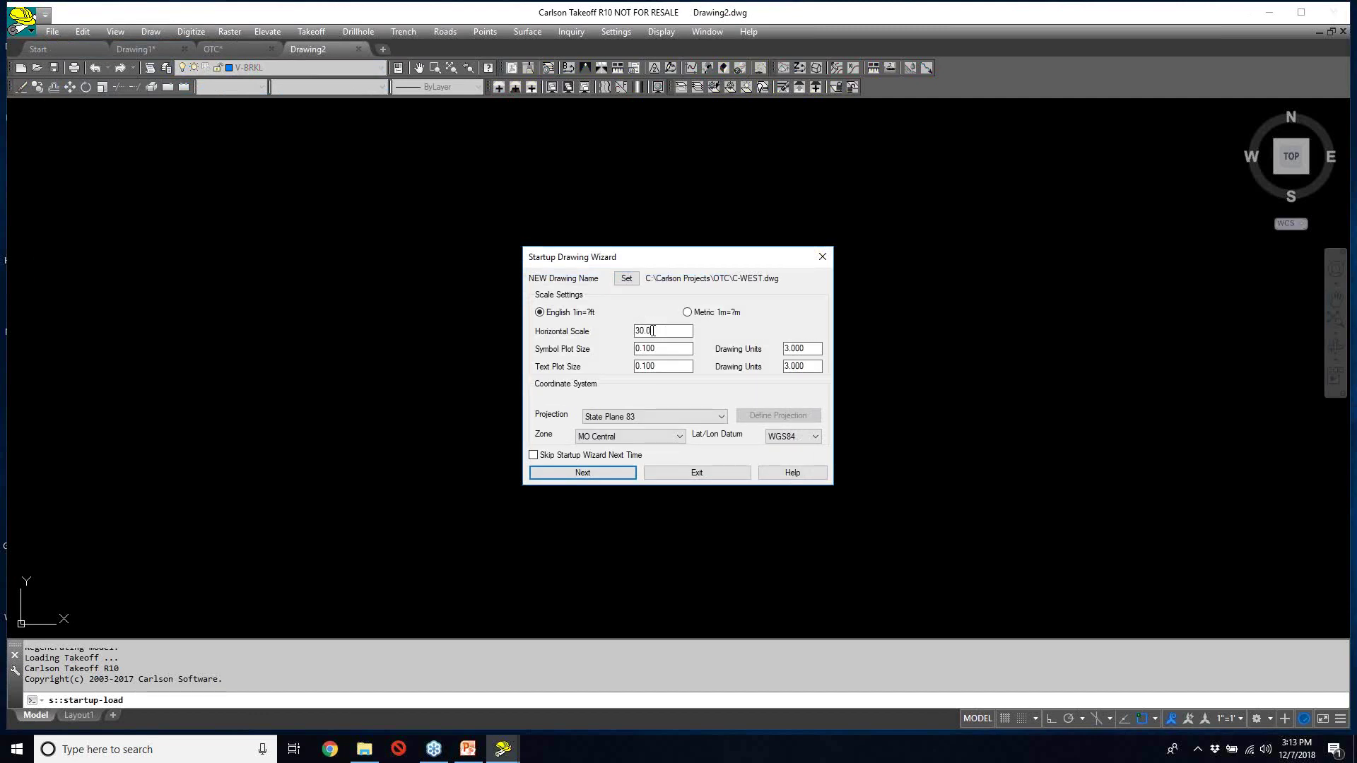
# - Set the new drawing's horizontal scale to 20 and complete the startup wizard with a new coordinate file and no point import
pyautogui.write('20')
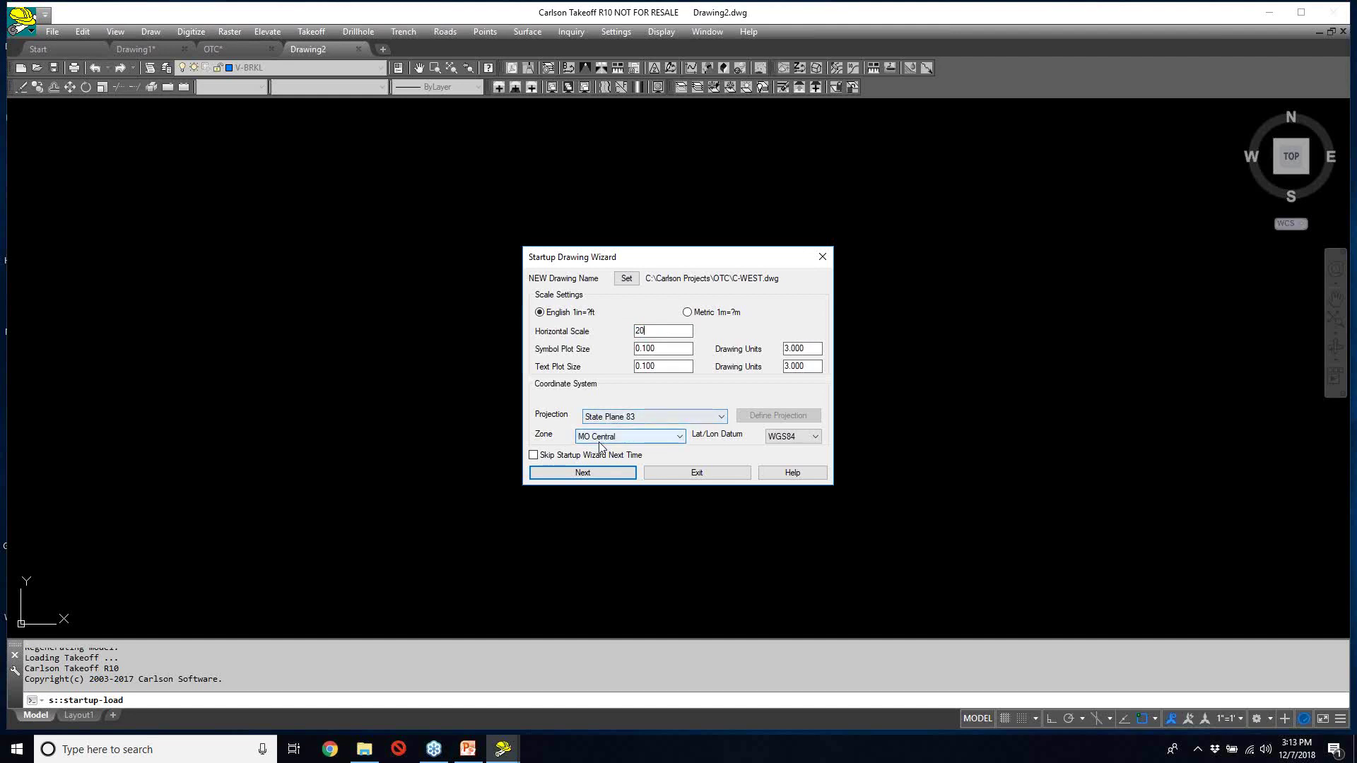
pyautogui.click(580, 474)
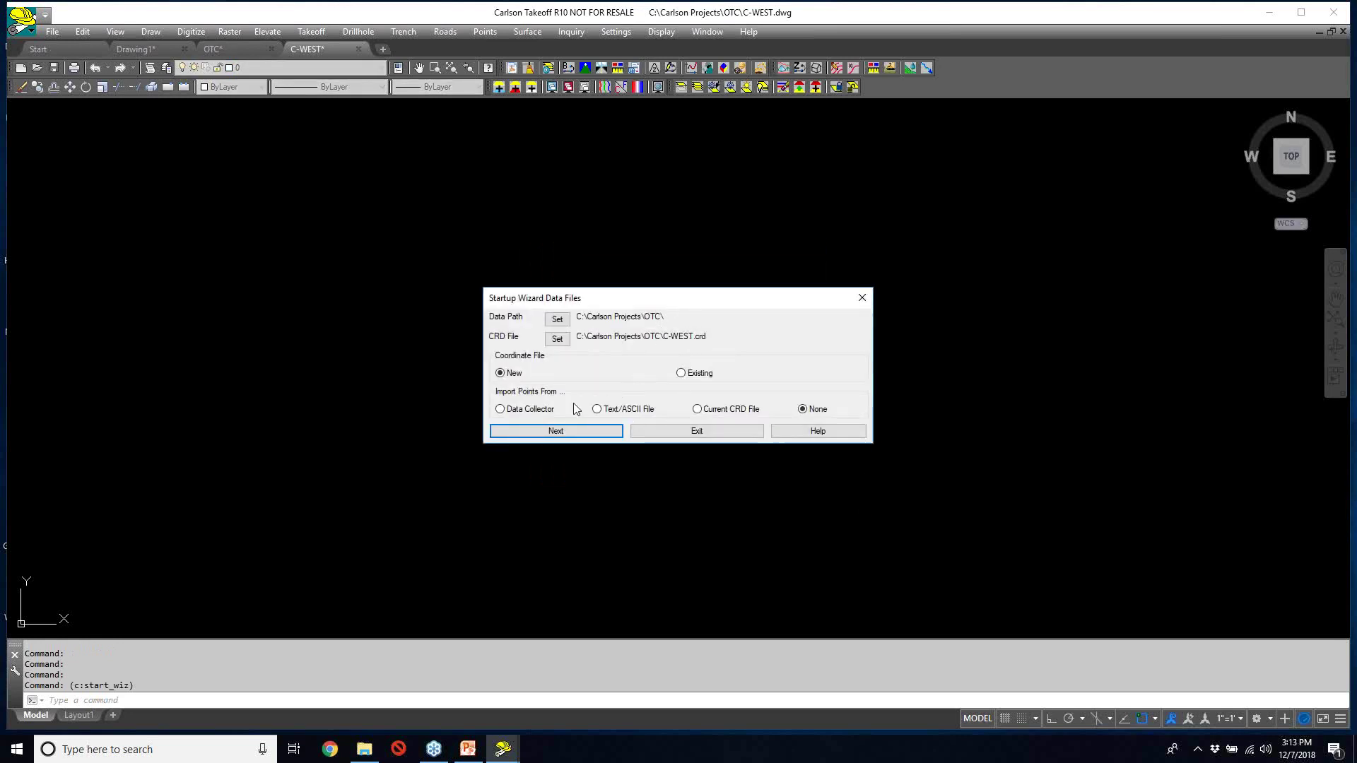
pyautogui.click(556, 433)
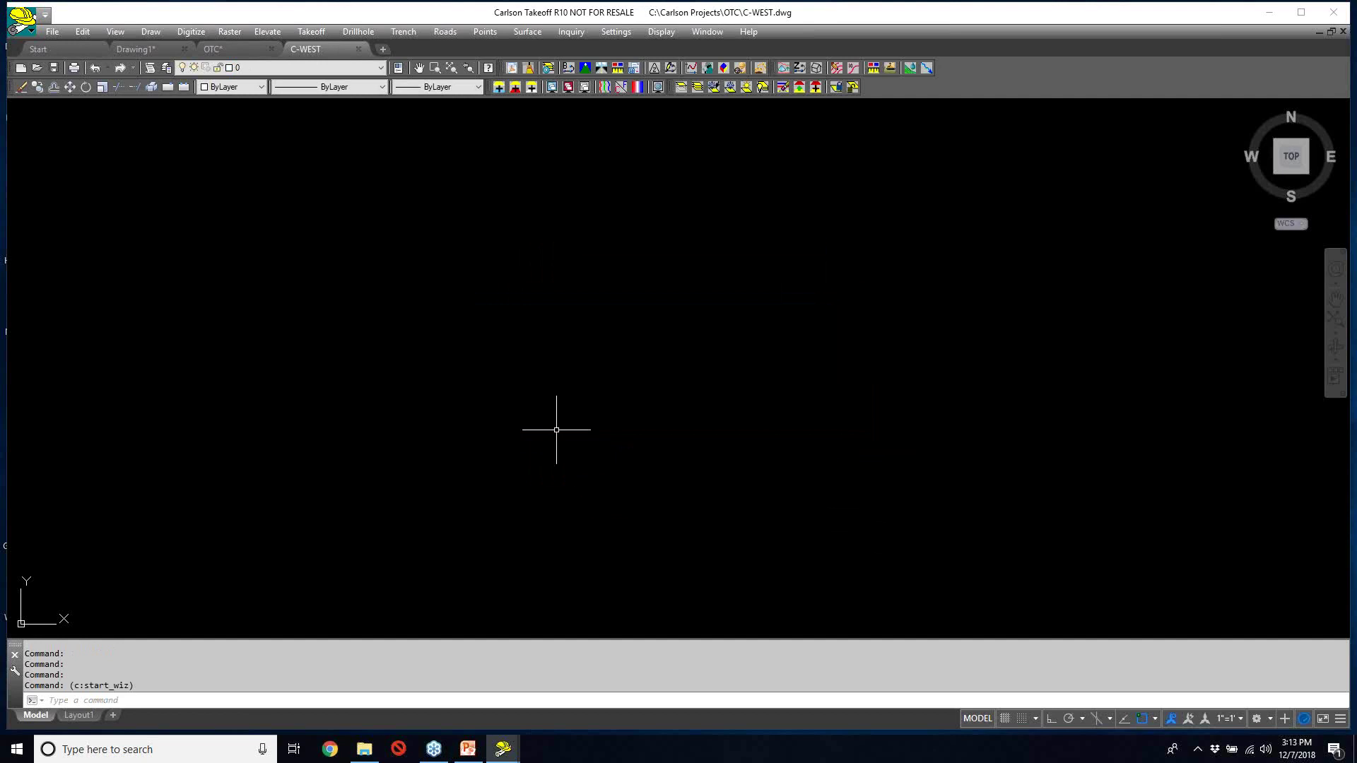
# - Attach G-BASE.dwg as an external reference with a relative path, scale 1.00 and insertion point 0,0,0
pyautogui.click(53, 32)
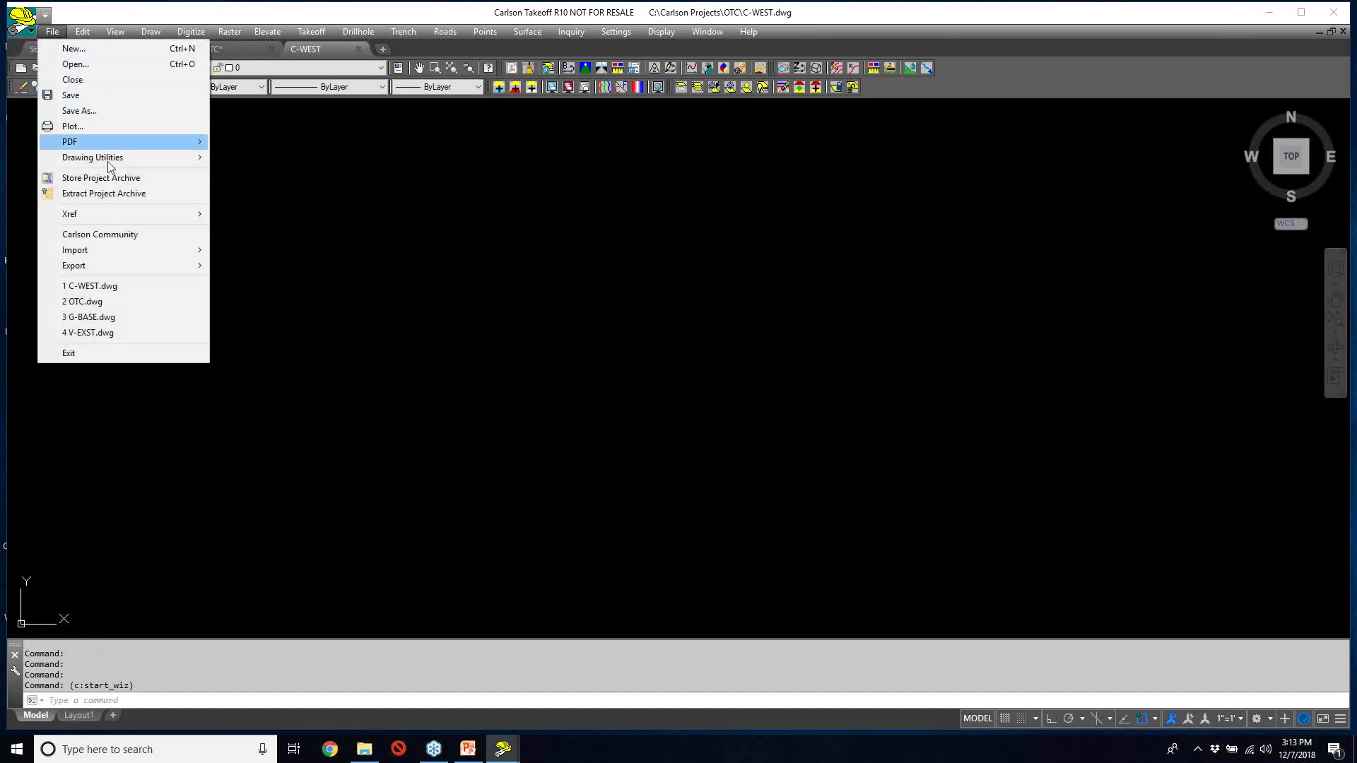
pyautogui.moveTo(121, 214)
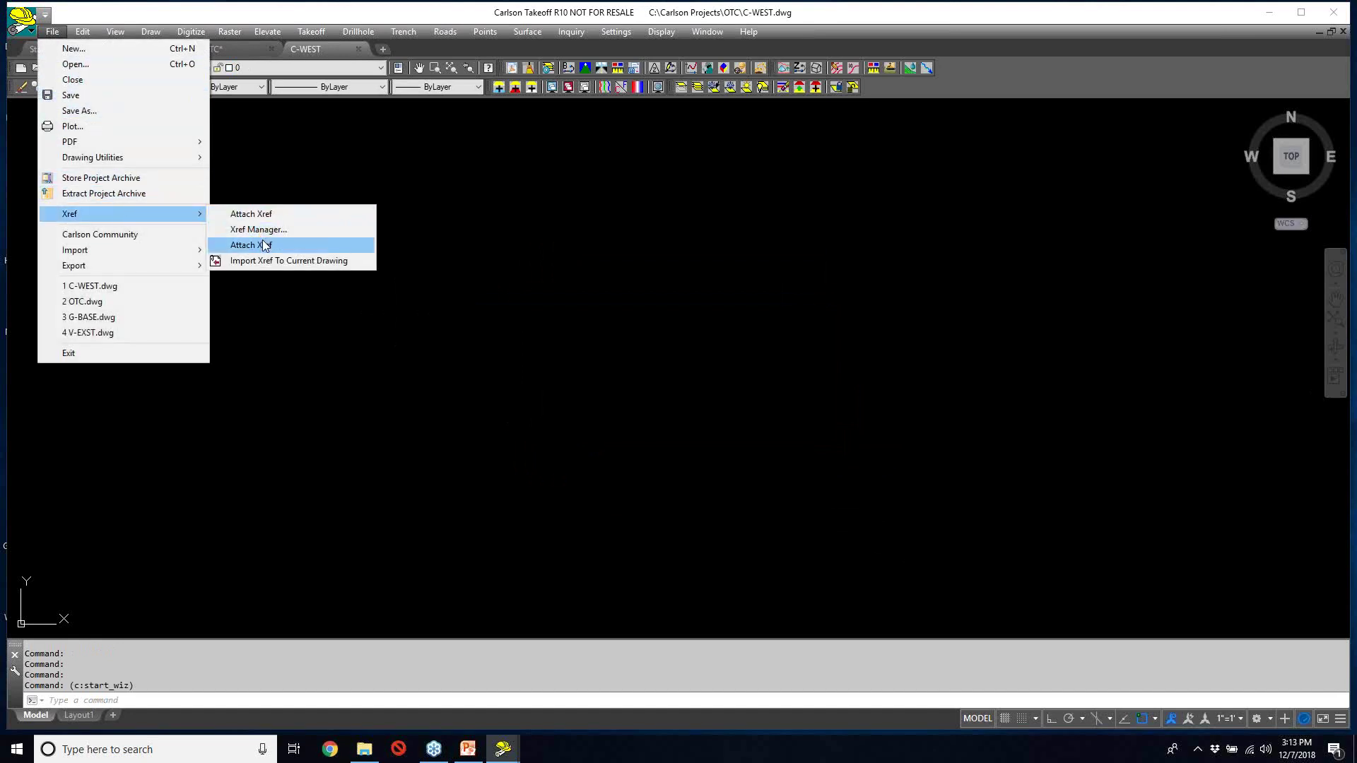
pyautogui.click(258, 230)
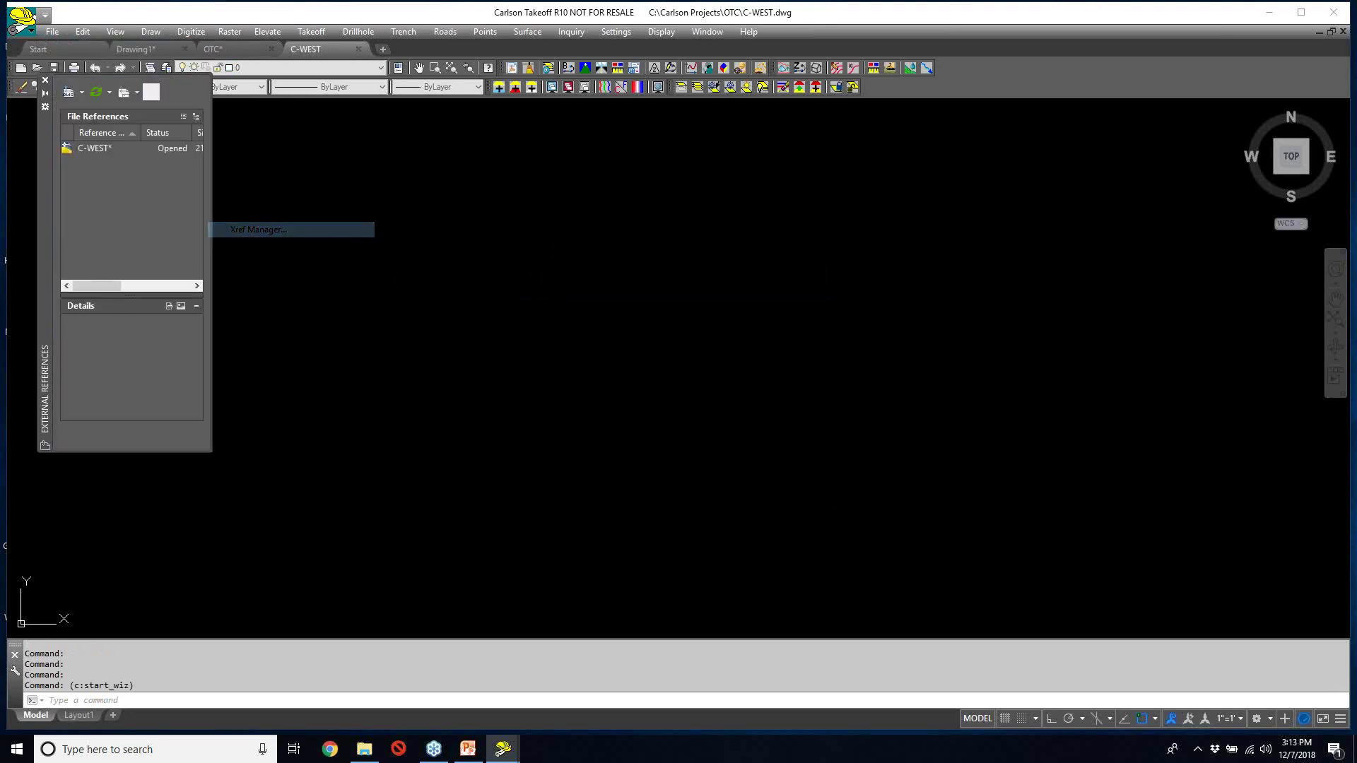
pyautogui.click(68, 94)
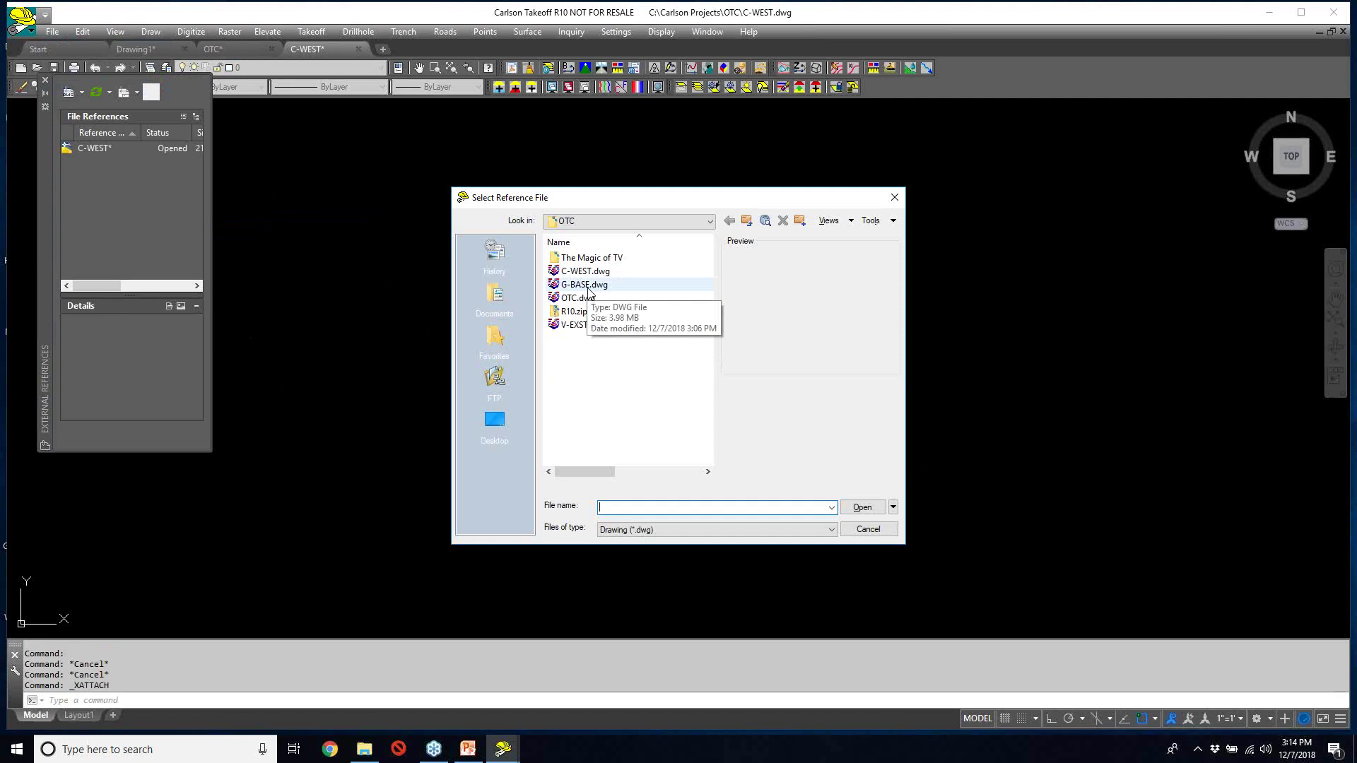
pyautogui.click(586, 285)
pyautogui.click(862, 513)
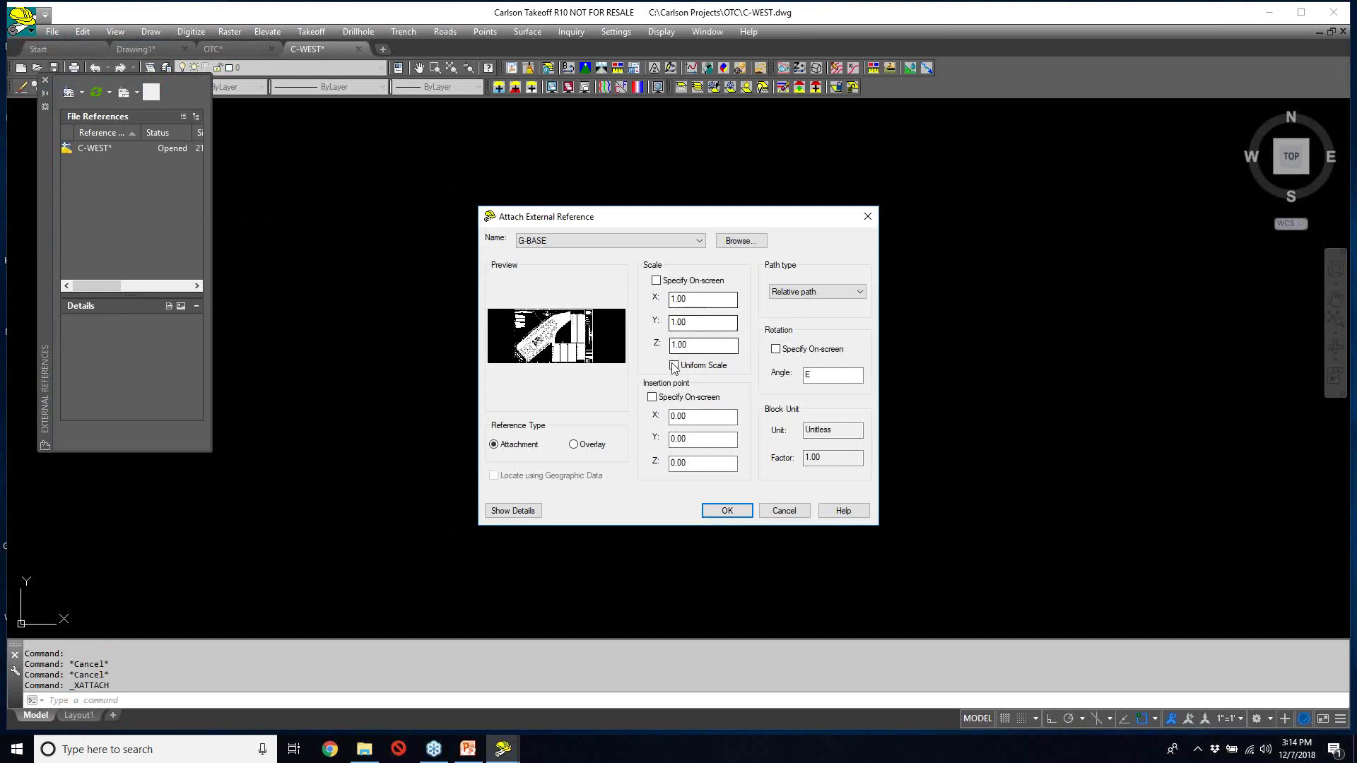
pyautogui.click(728, 510)
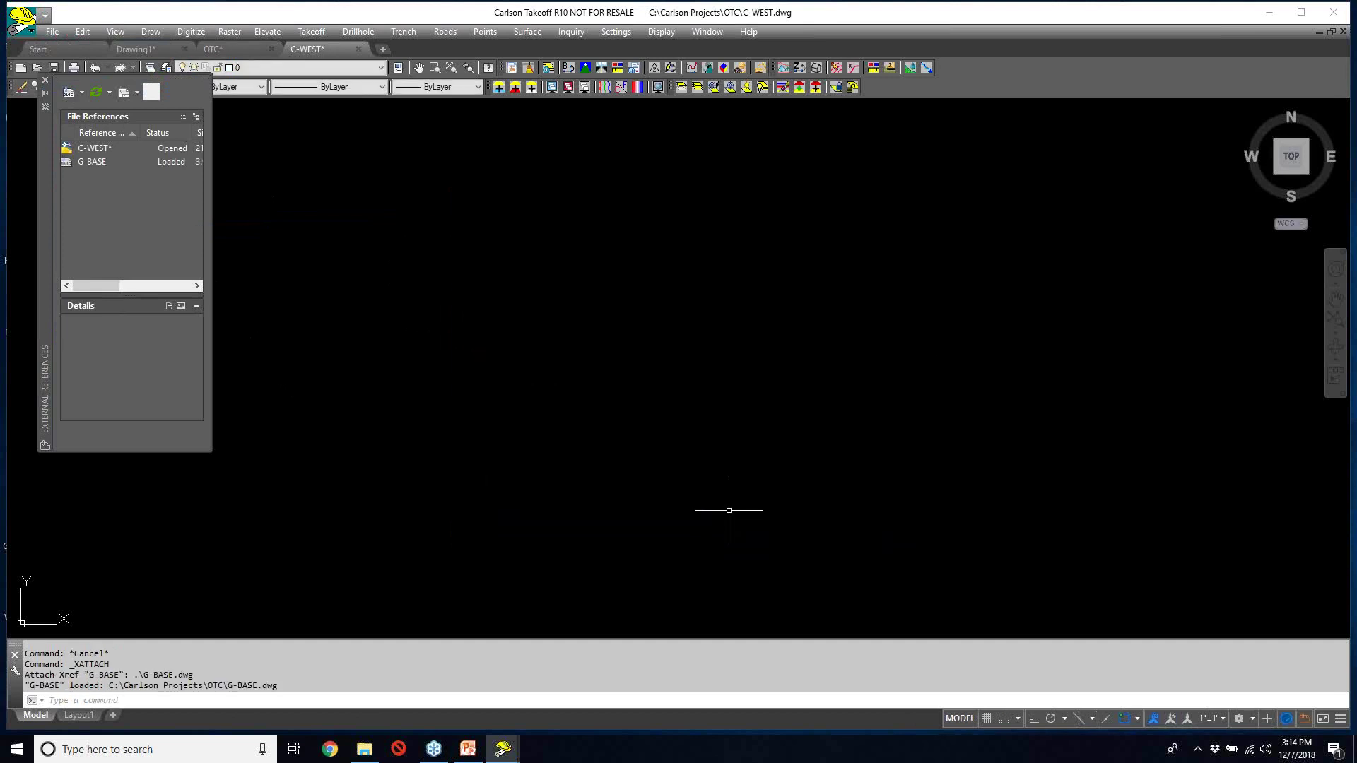
# - Close the external references list and zoom to the extents of the attached G-BASE plan
pyautogui.click(45, 80)
pyautogui.write('z')
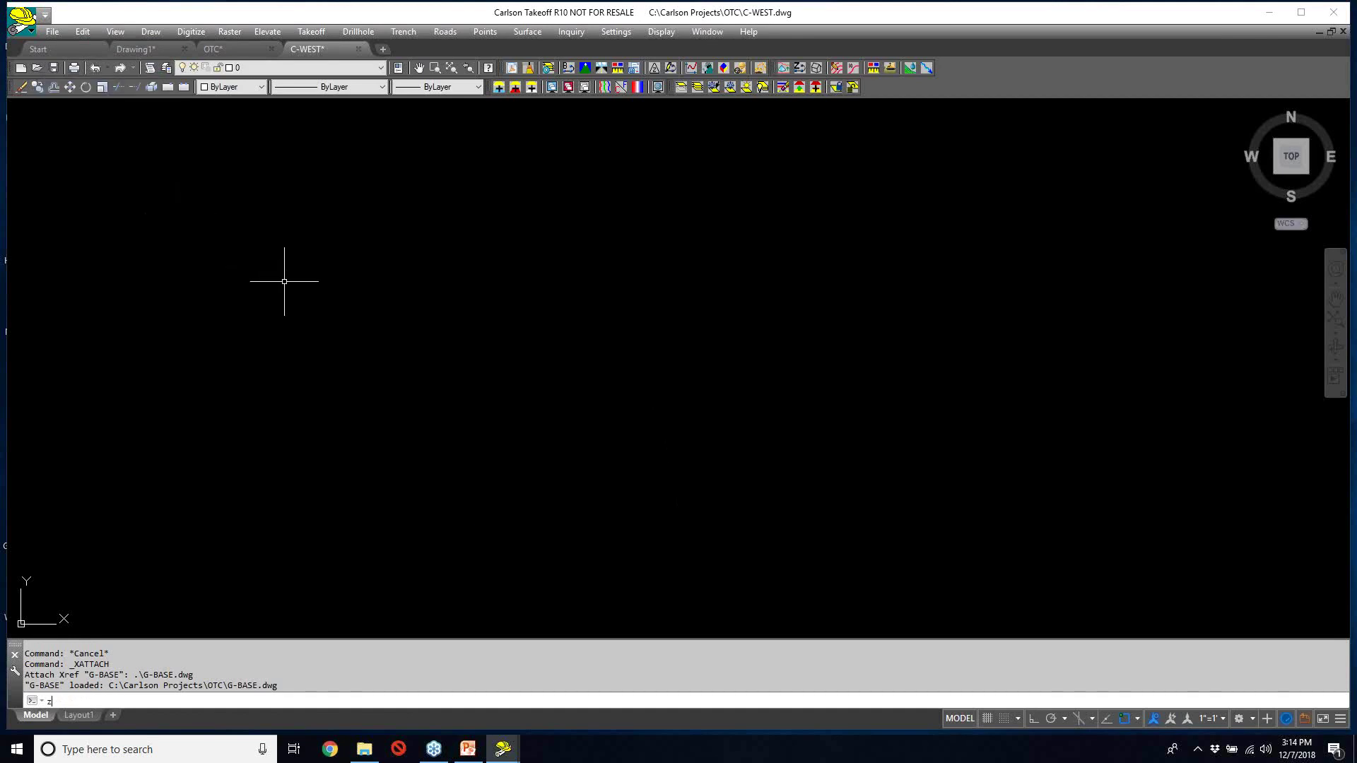
pyautogui.press('Return')
pyautogui.write('z')
pyautogui.press('Return')
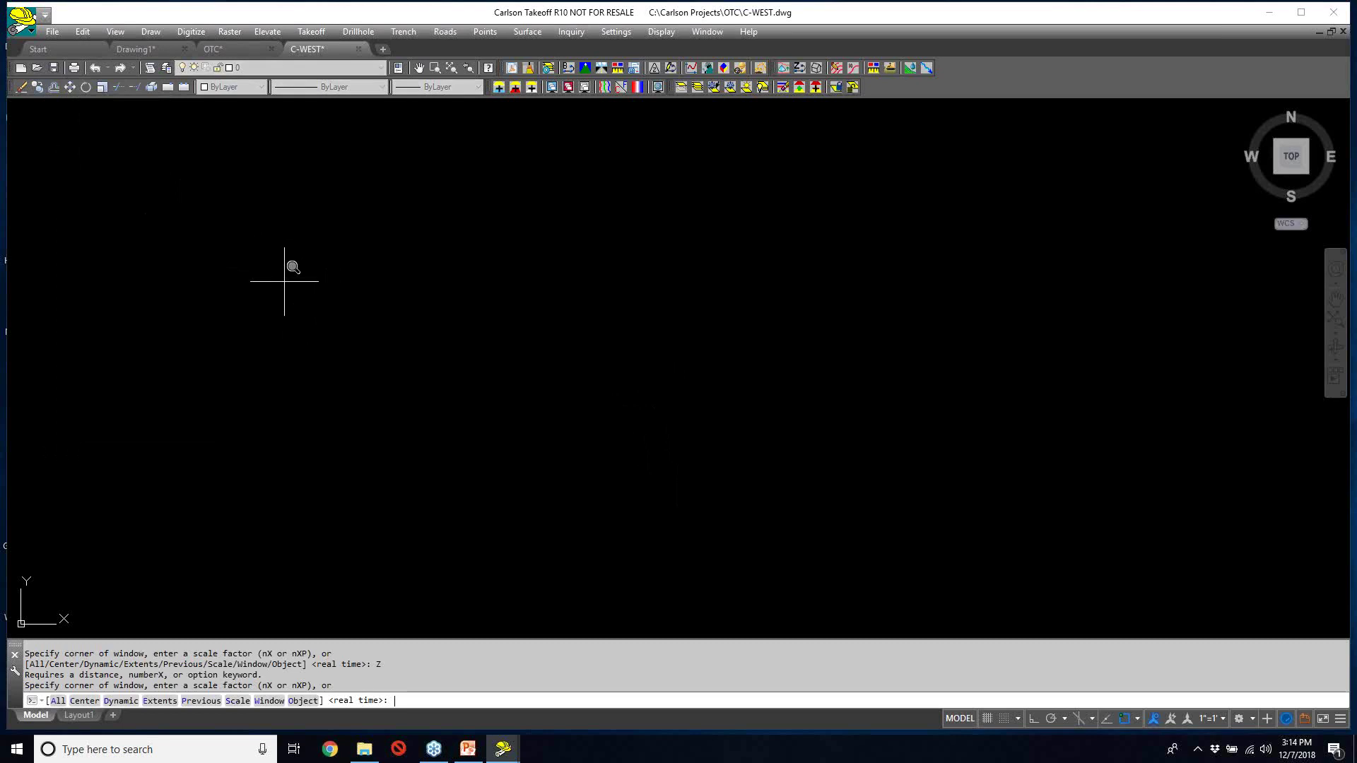
pyautogui.write('e')
pyautogui.press('Return')
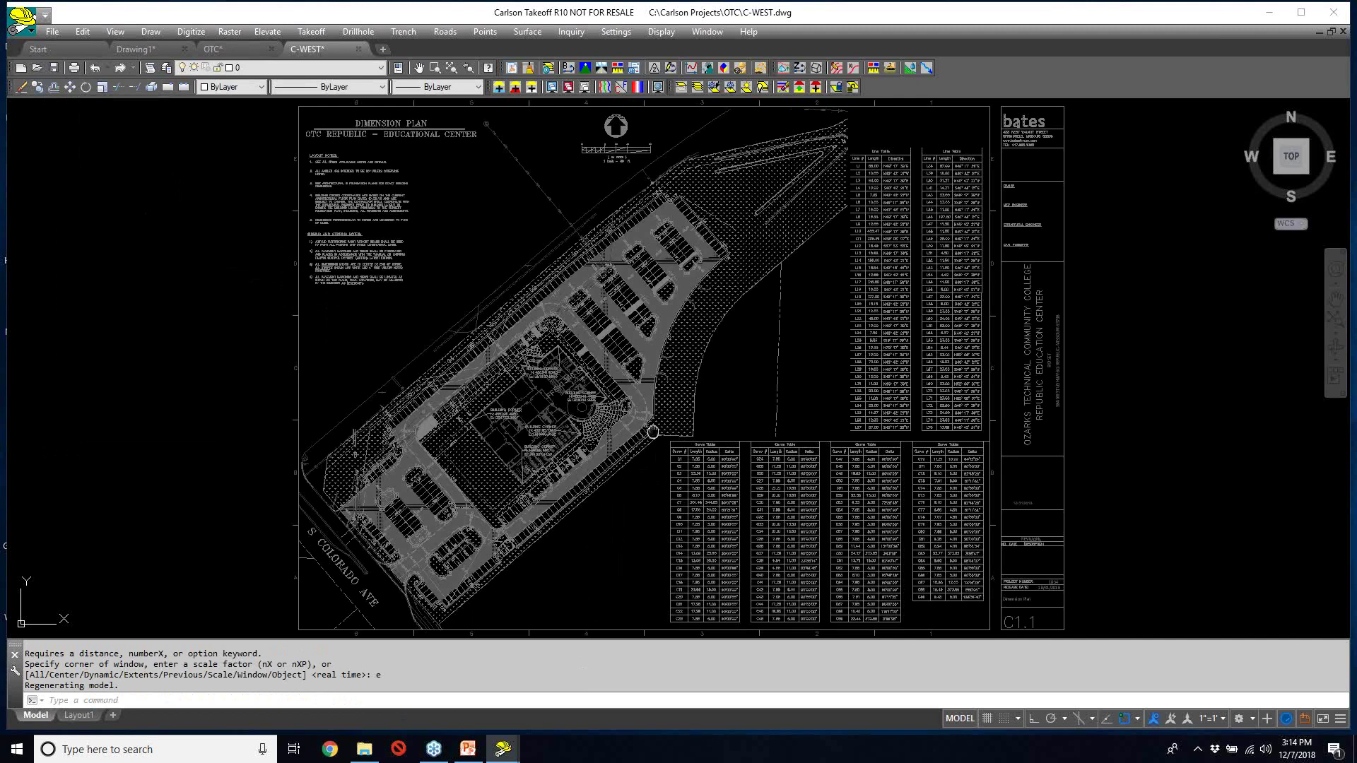
pyautogui.moveTo(653, 432); pyautogui.dragTo(376, 431, button='middle')
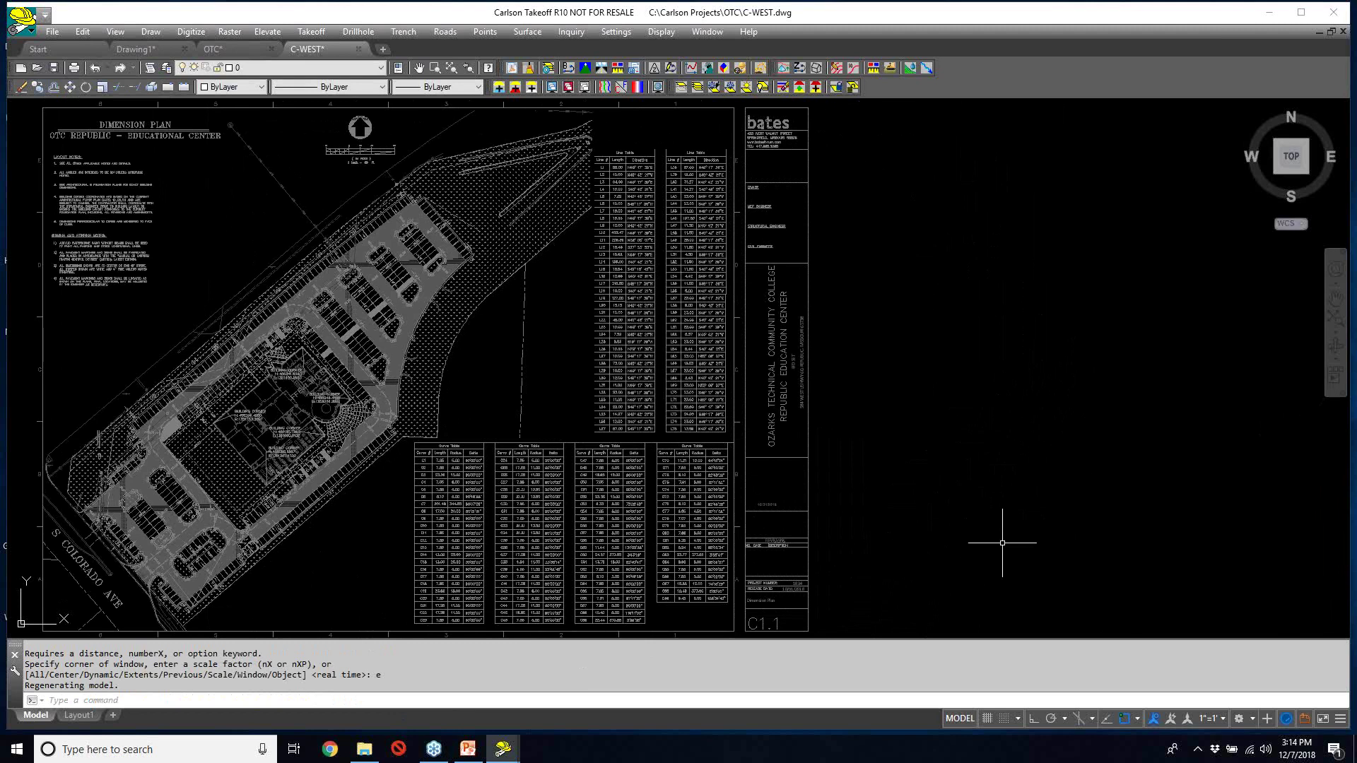
# - Import the linework of 006 - C2.0.pdf into the empty area beside the base plan at rotation 0 and scale 20
pyautogui.click(511, 68)
pyautogui.click(822, 290)
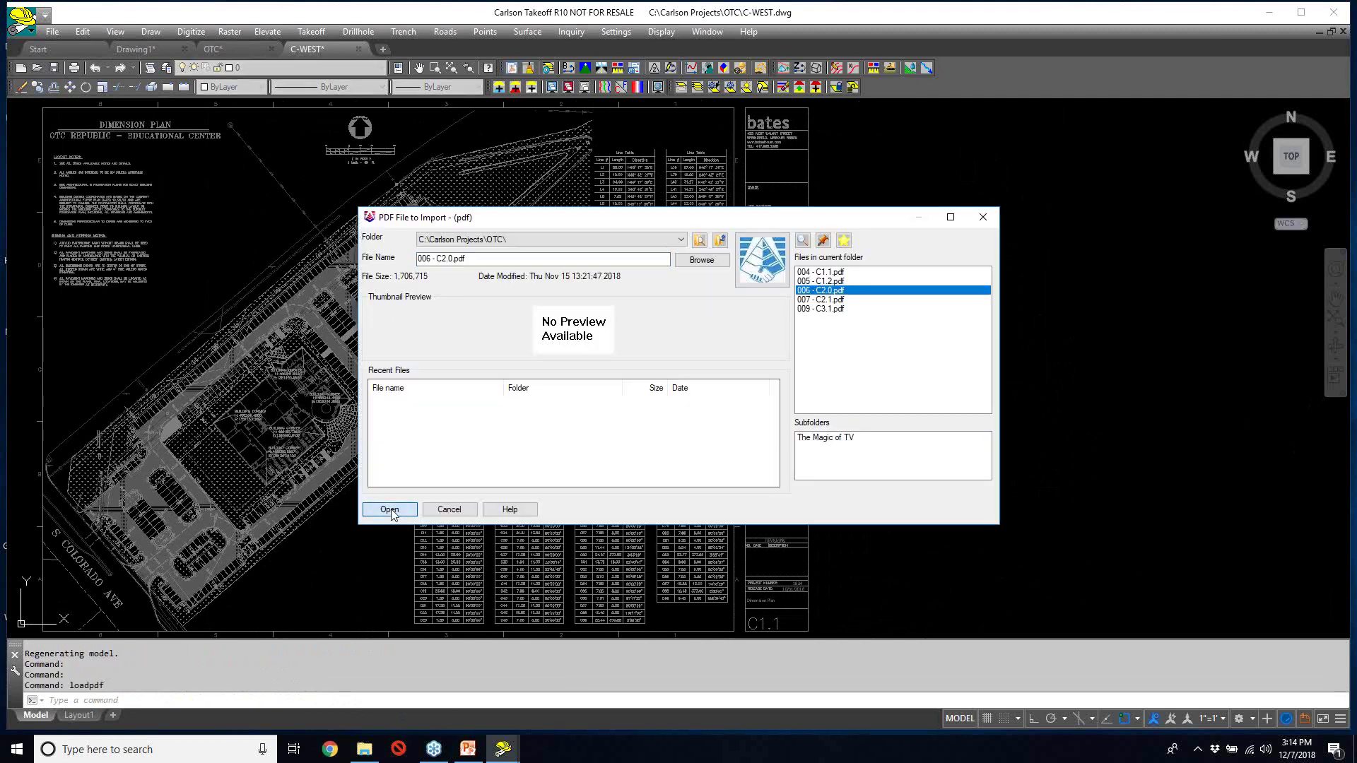
pyautogui.click(390, 509)
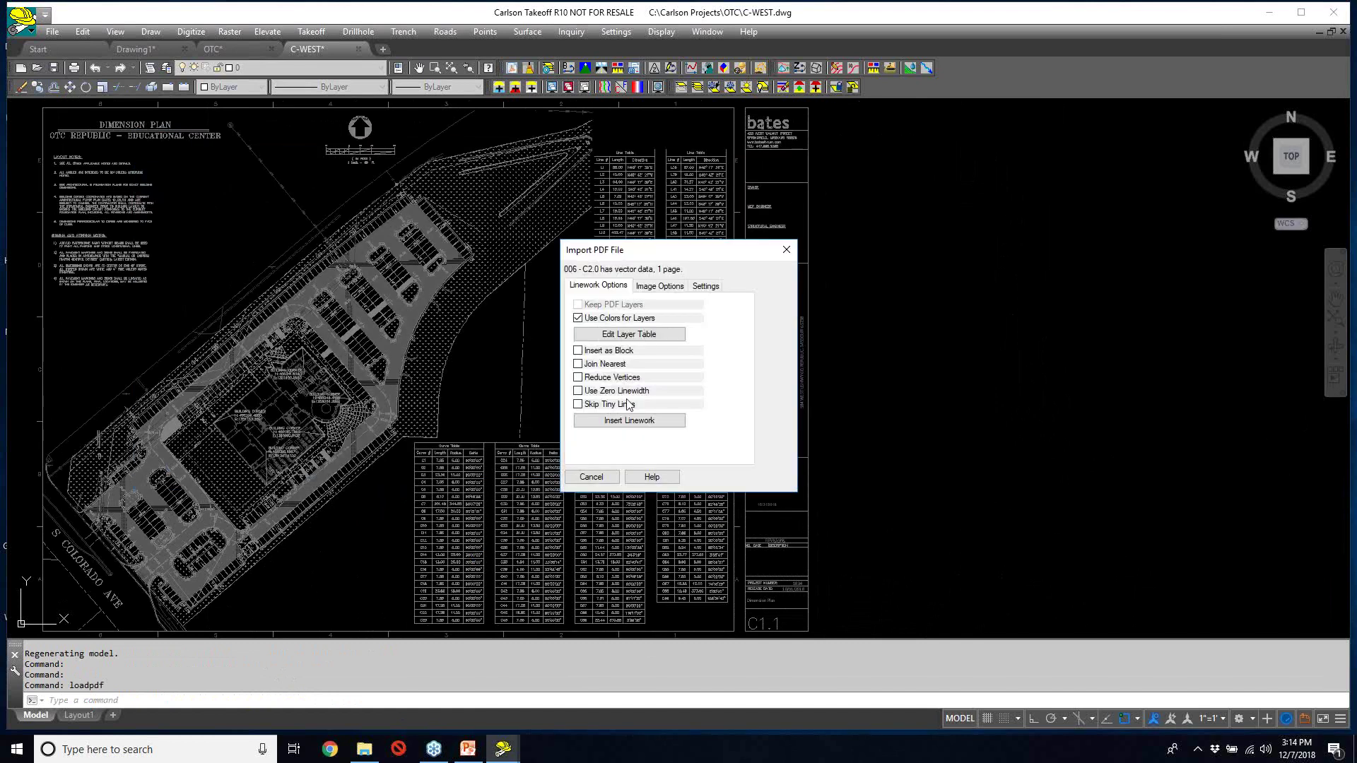
pyautogui.click(626, 424)
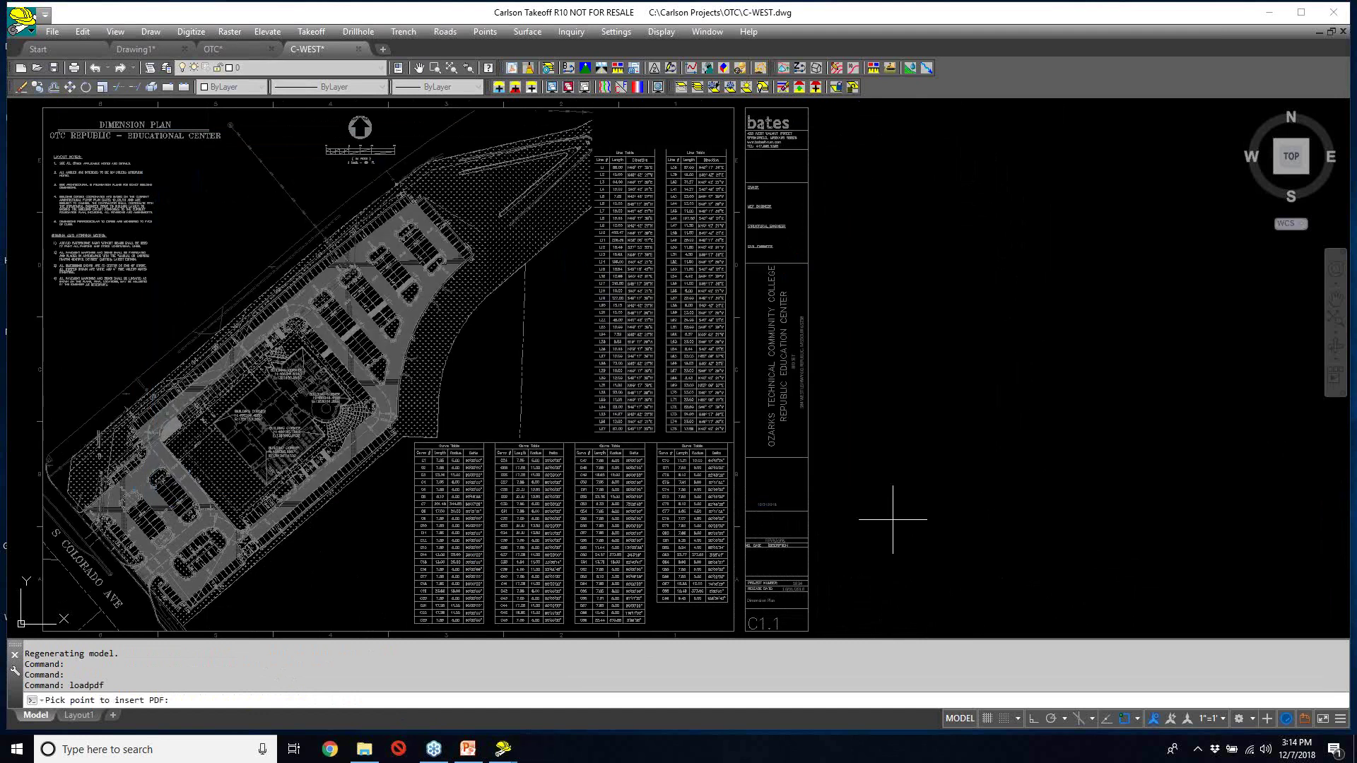
pyautogui.click(935, 560)
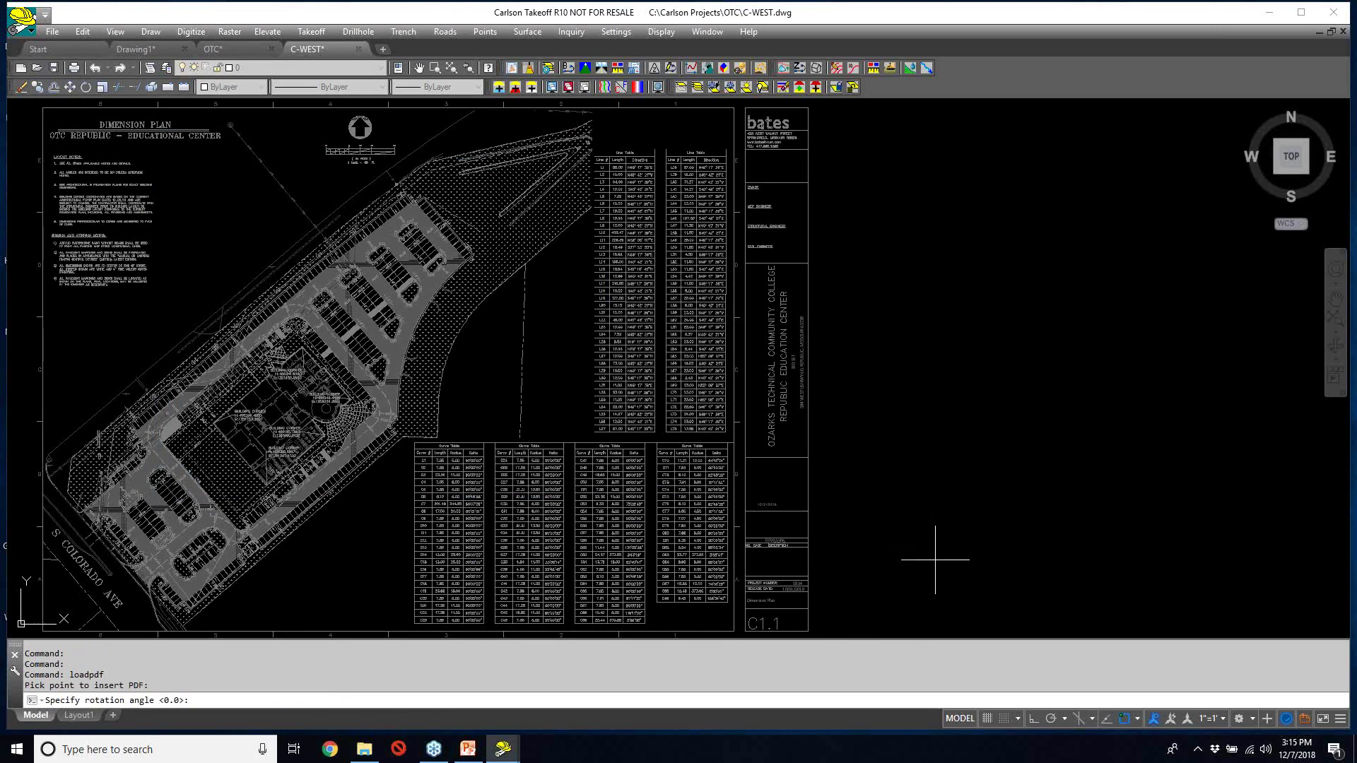
pyautogui.press('Return')
pyautogui.write('20')
pyautogui.press('Return')
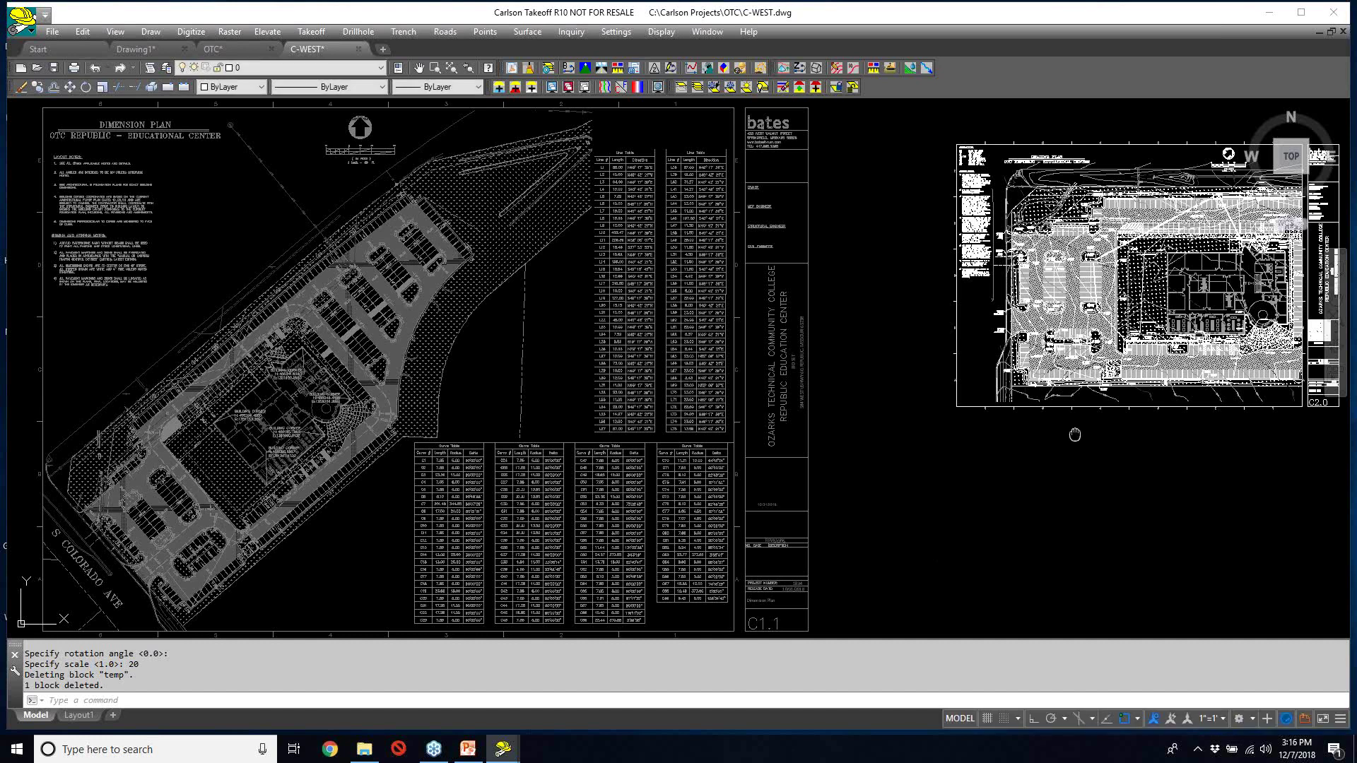
# - Detach the G-BASE external reference from the C-WEST drawing and close the references list
pyautogui.moveTo(1074, 434)
pyautogui.mouseDown(button='middle')
pyautogui.moveTo(984, 462)
pyautogui.moveTo(865, 440)
pyautogui.moveTo(795, 462)
pyautogui.mouseUp(button='middle')
pyautogui.scroll(-2, 794, 462)
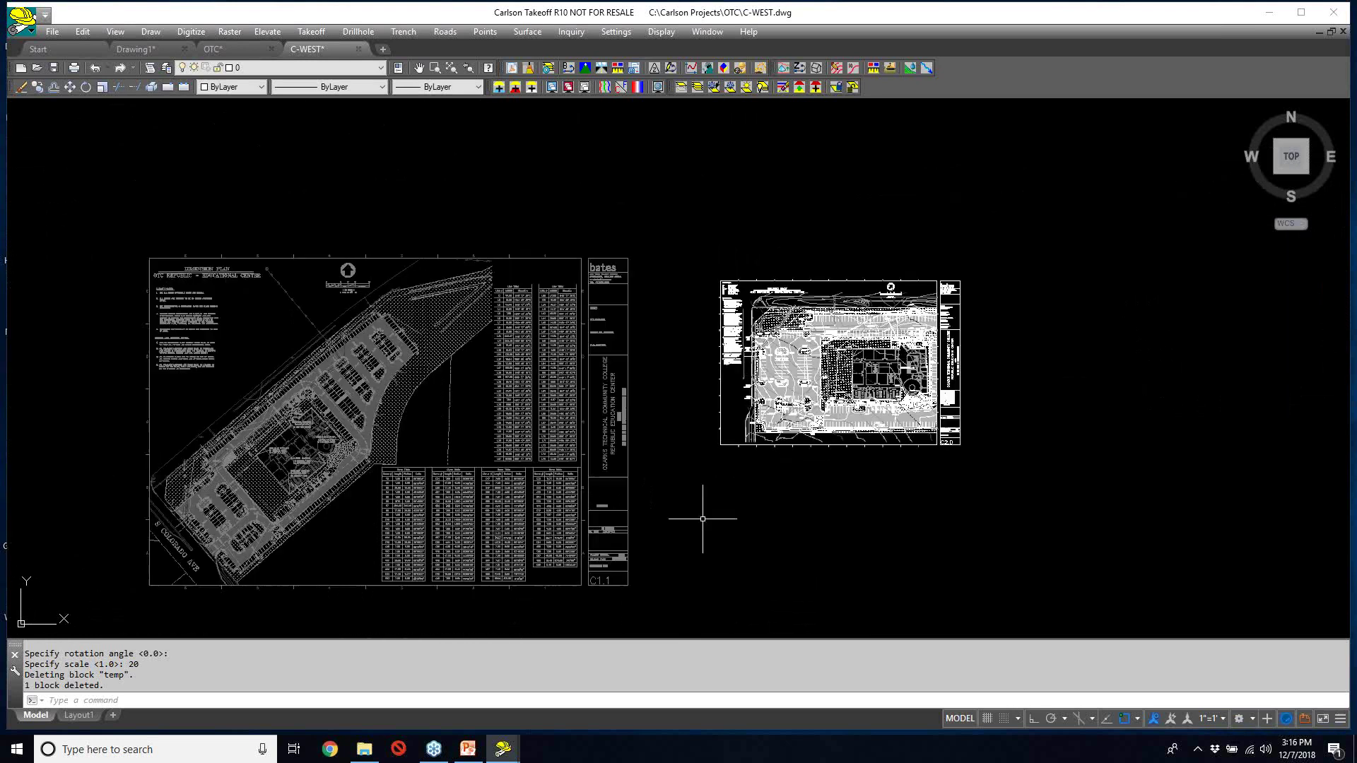
pyautogui.write('xref')
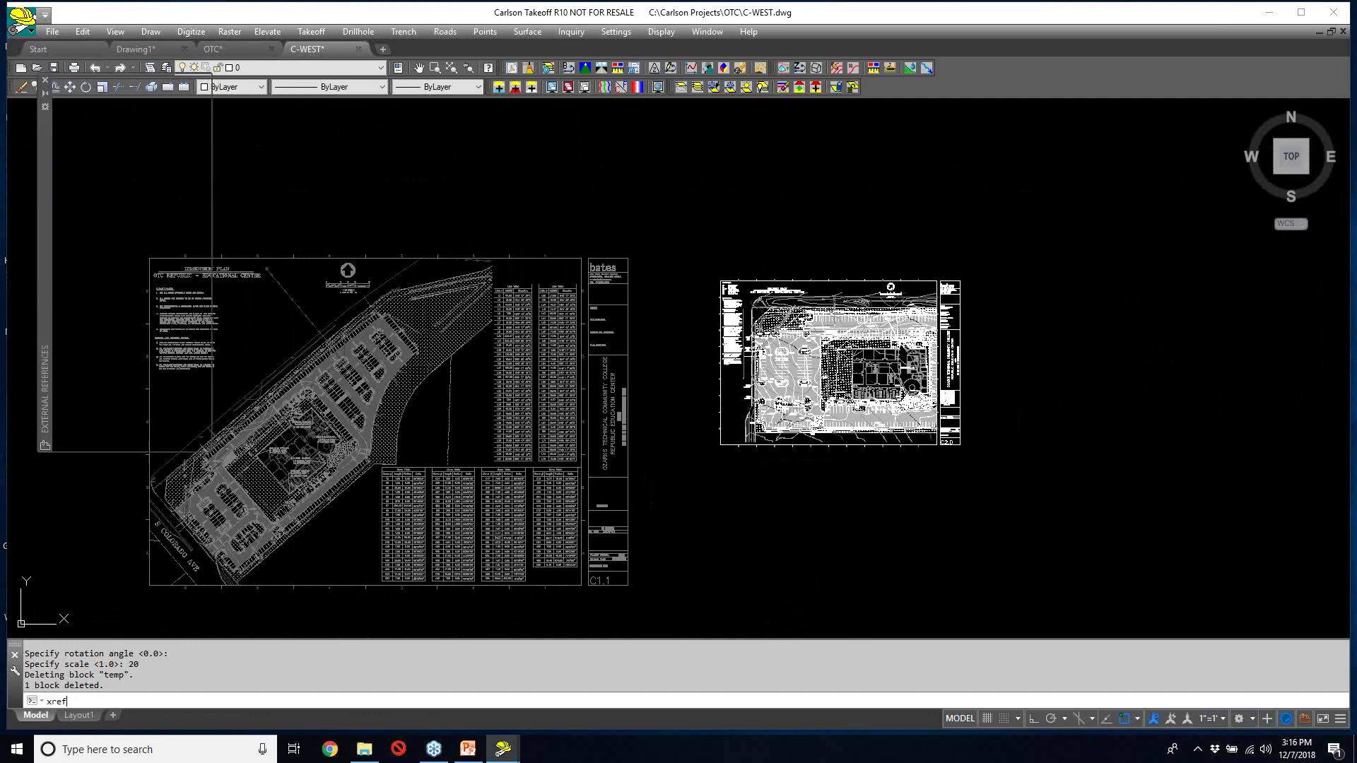
pyautogui.press('Return')
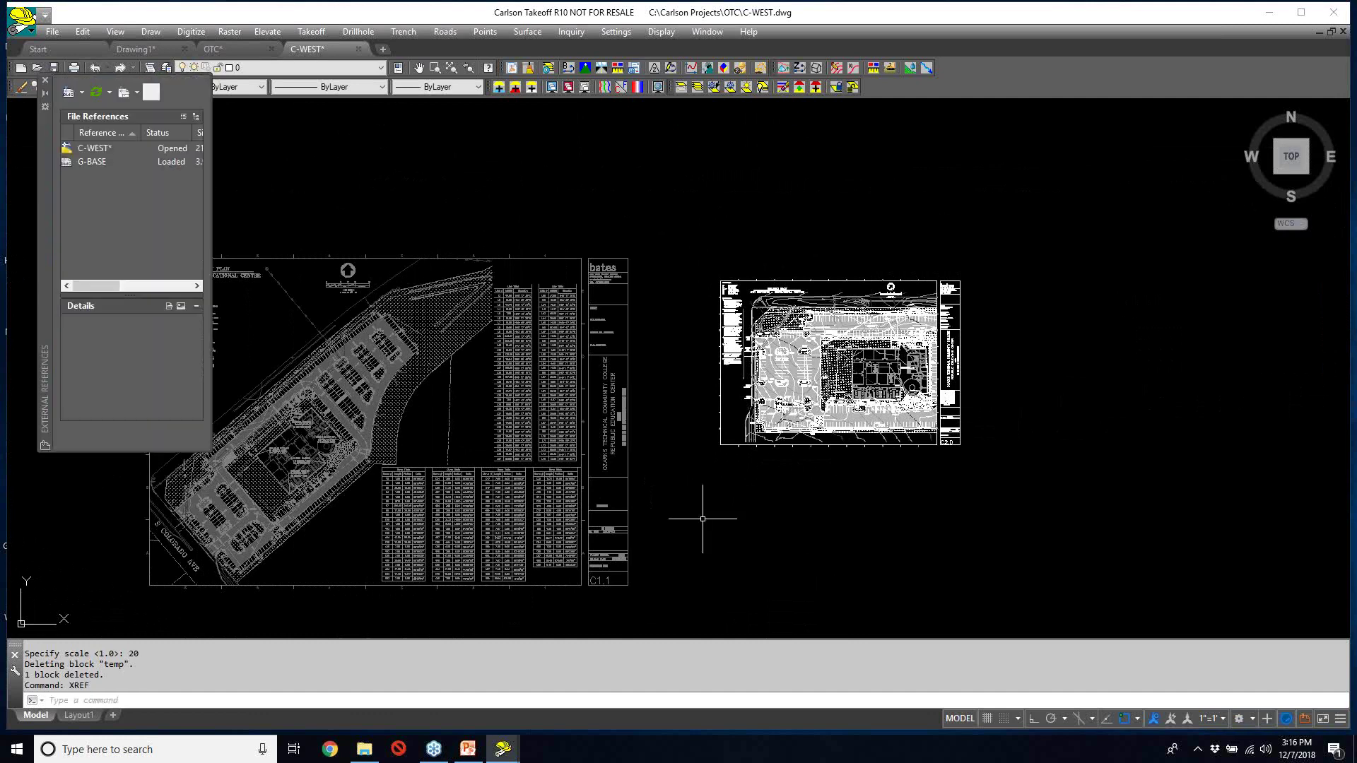
pyautogui.click(95, 162)
pyautogui.rightClick(101, 166)
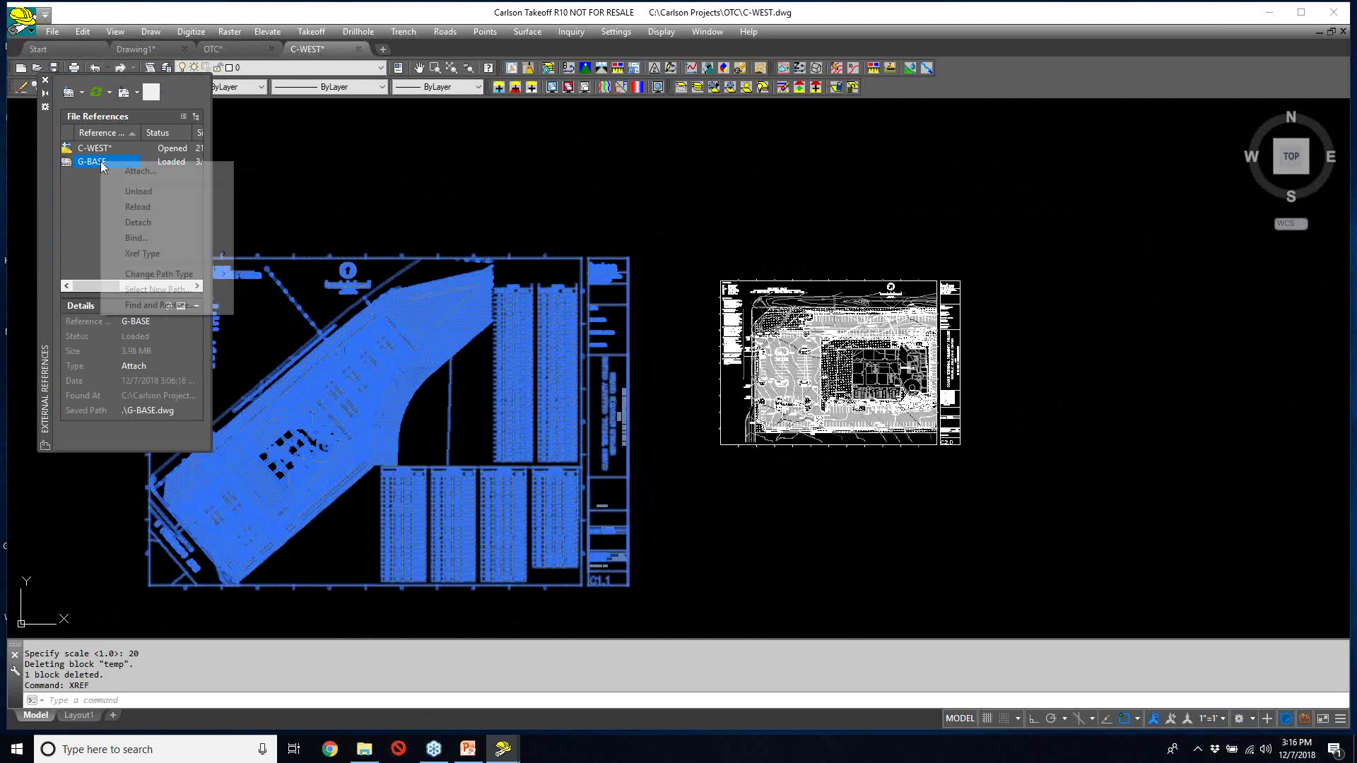
pyautogui.click(138, 224)
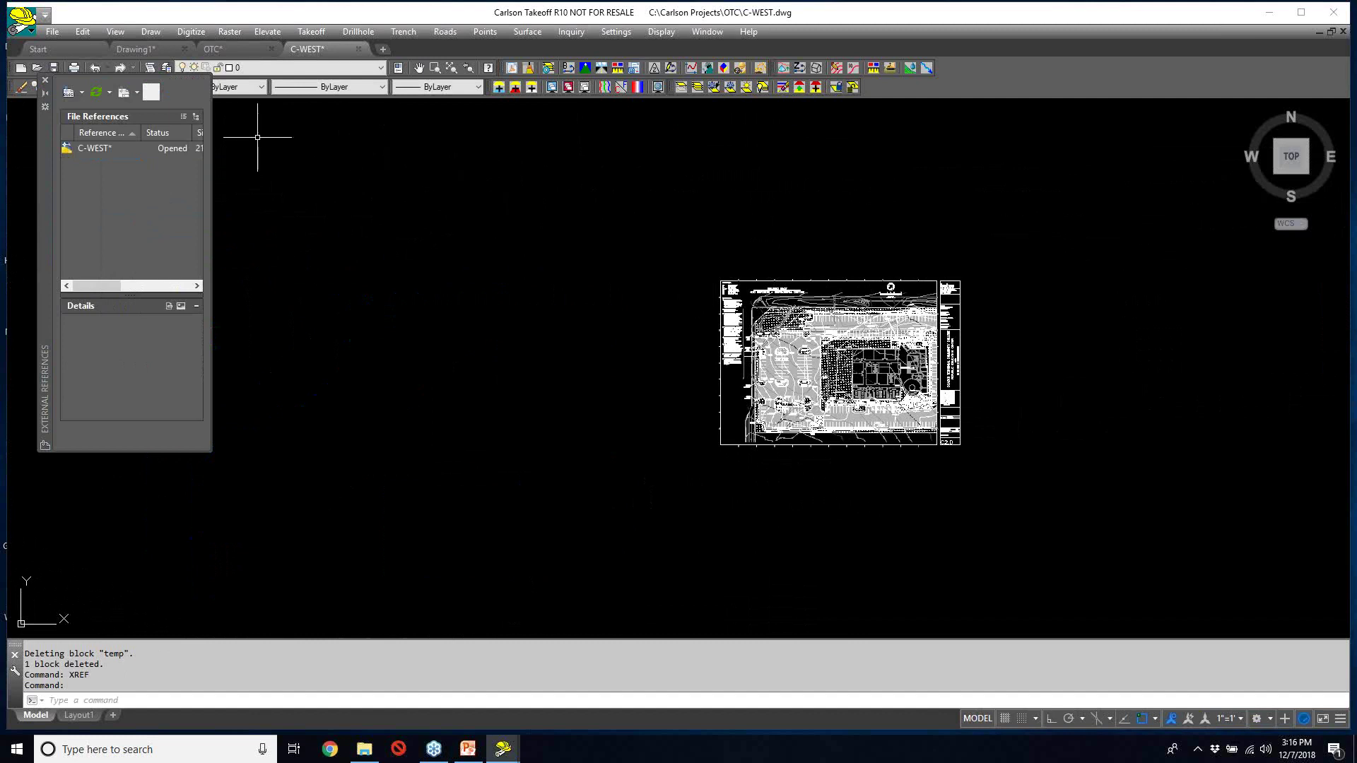
pyautogui.click(45, 80)
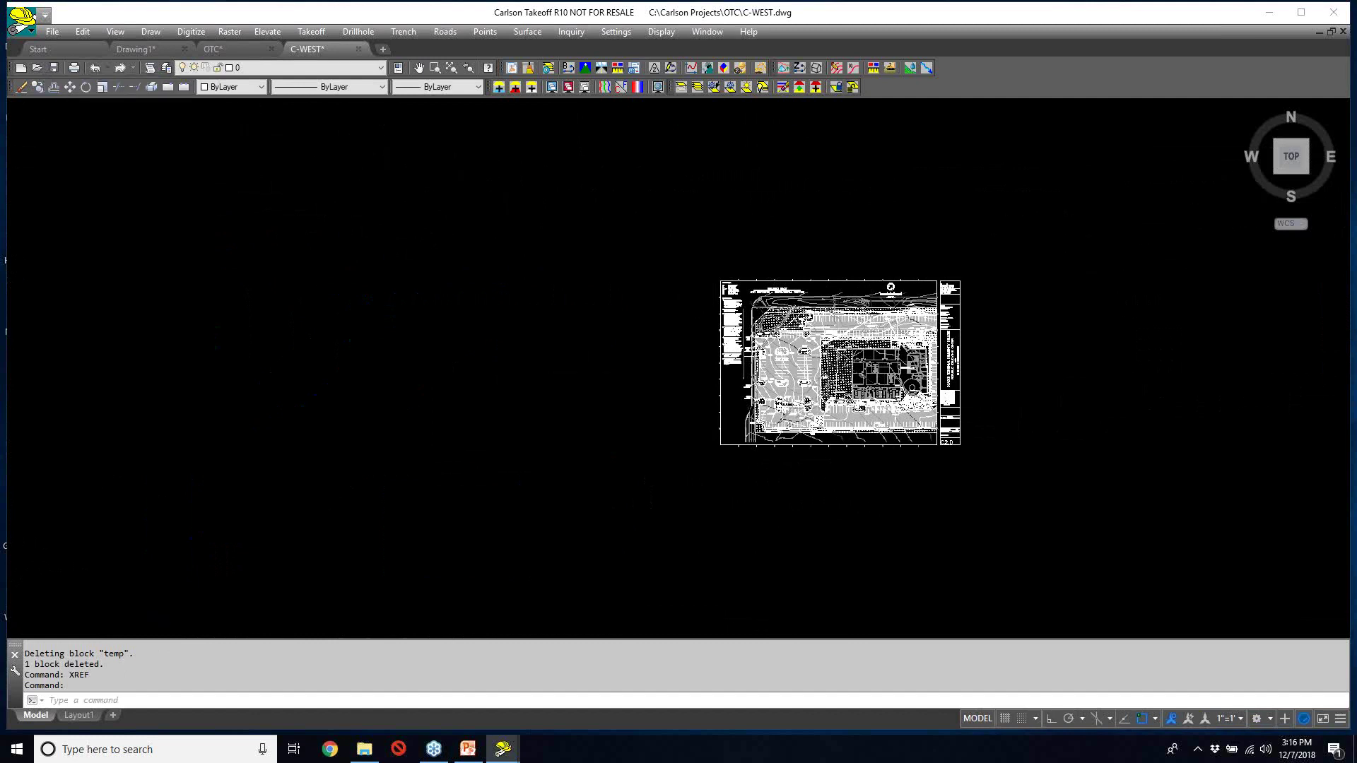
# - Run Drawing Cleanup on the imported grading plan to erase its hatch entities, and close the report
pyautogui.scroll(4, 885, 362)
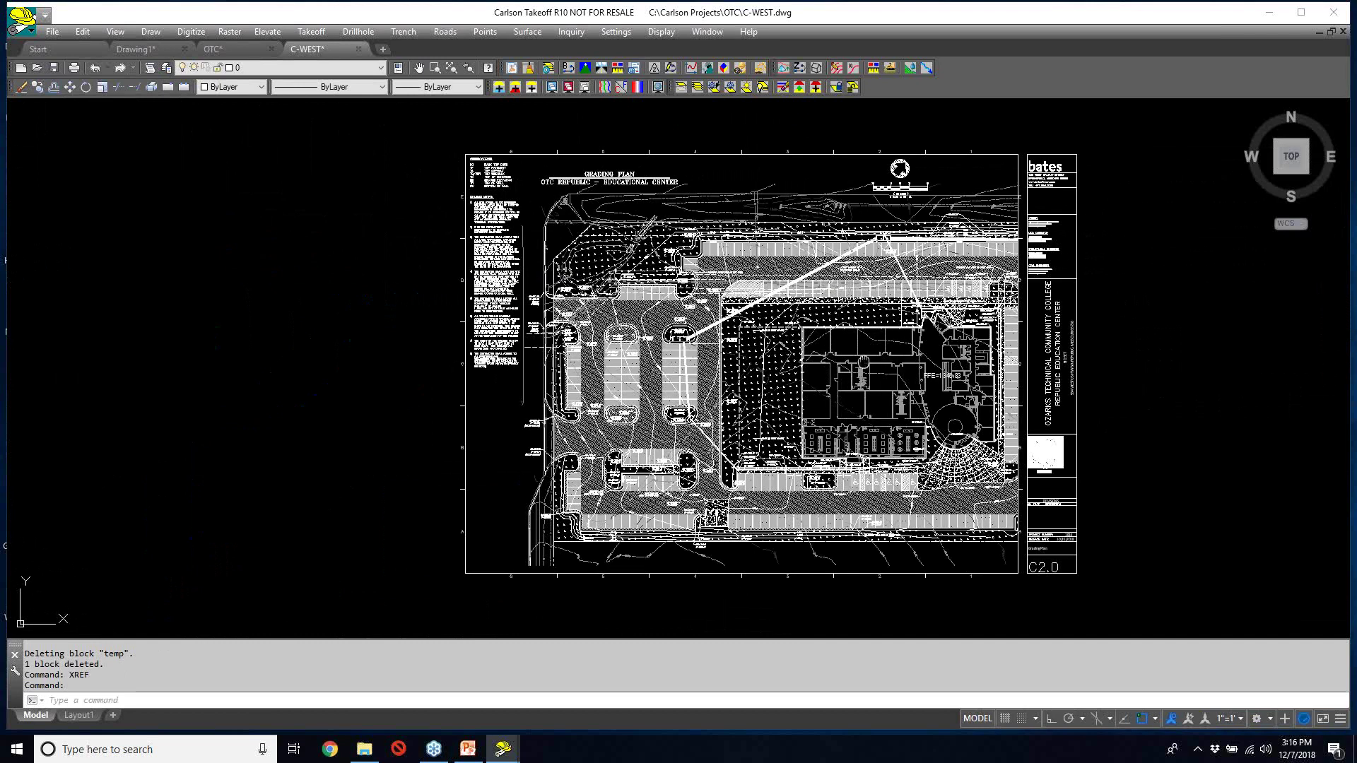
pyautogui.moveTo(897, 362); pyautogui.dragTo(782, 359, button='middle')
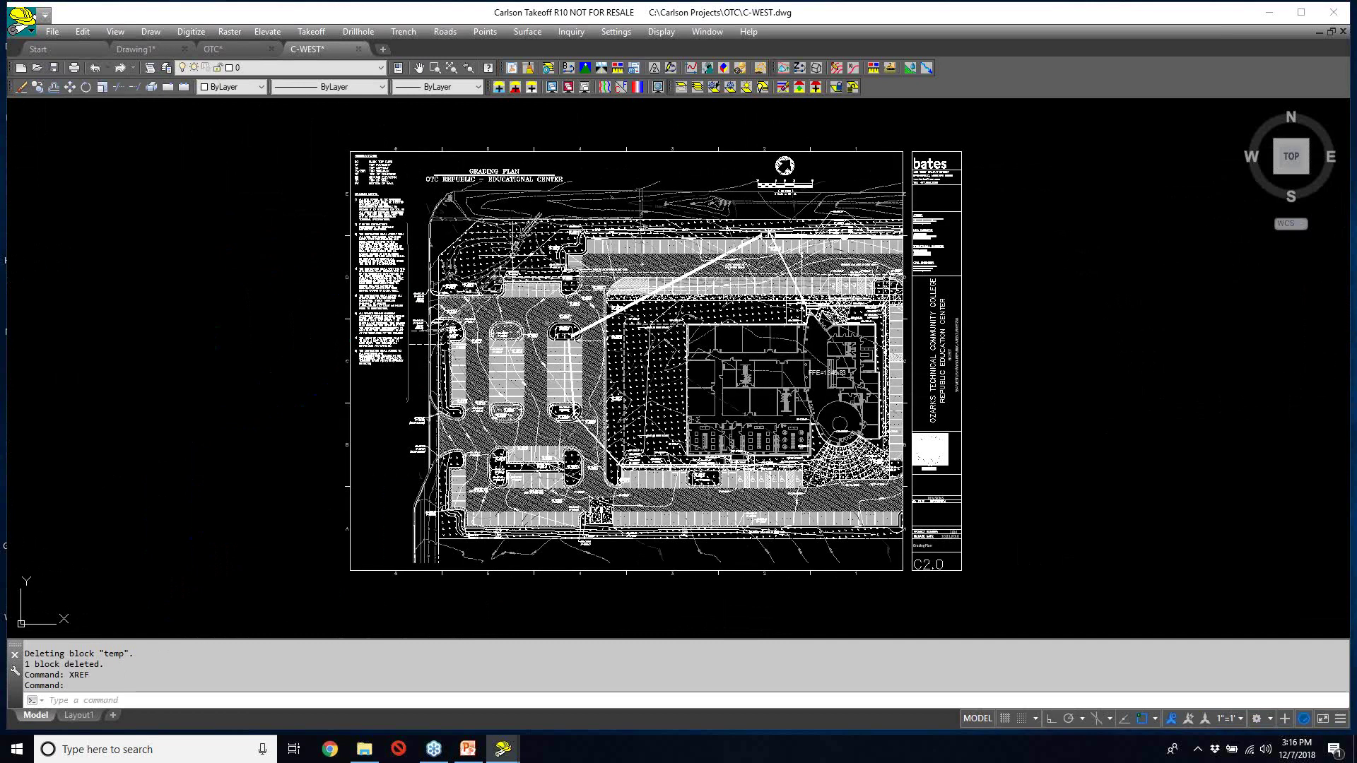
pyautogui.click(312, 33)
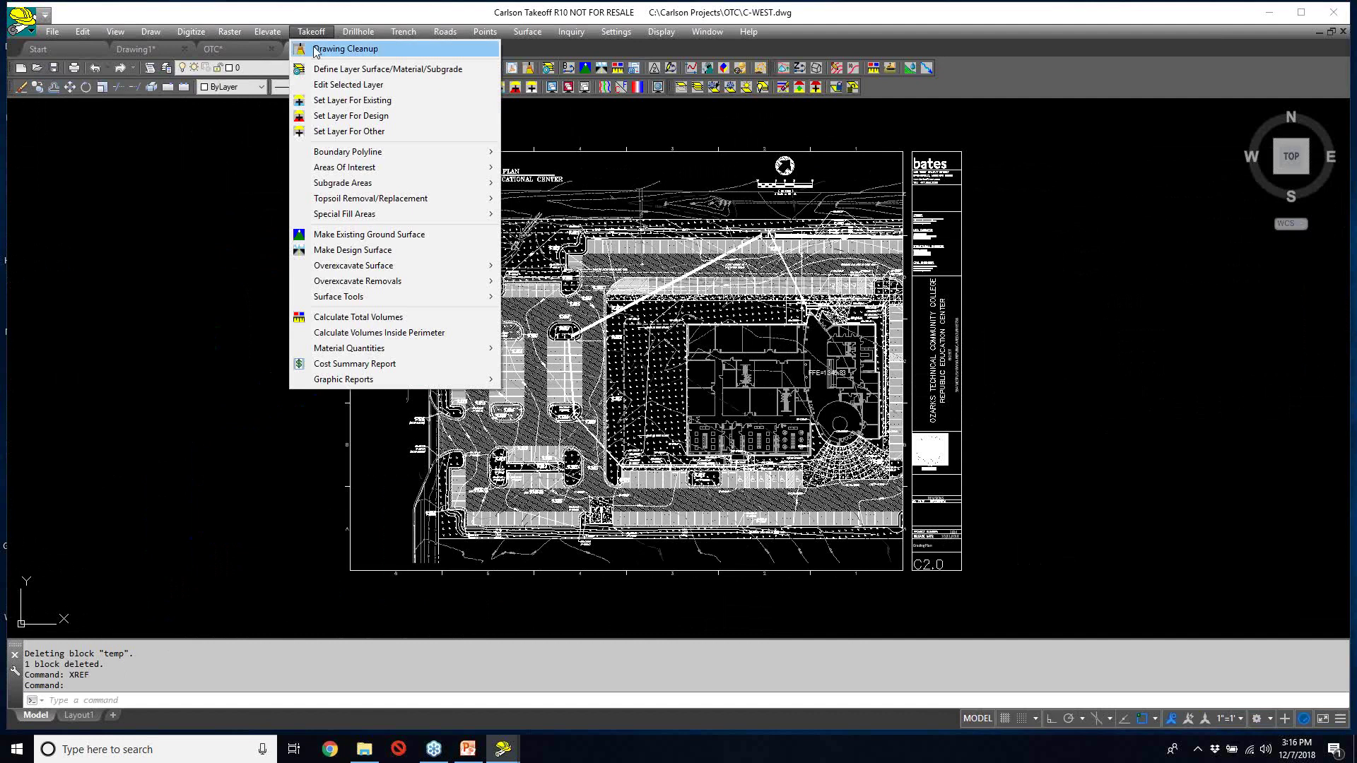
pyautogui.click(316, 49)
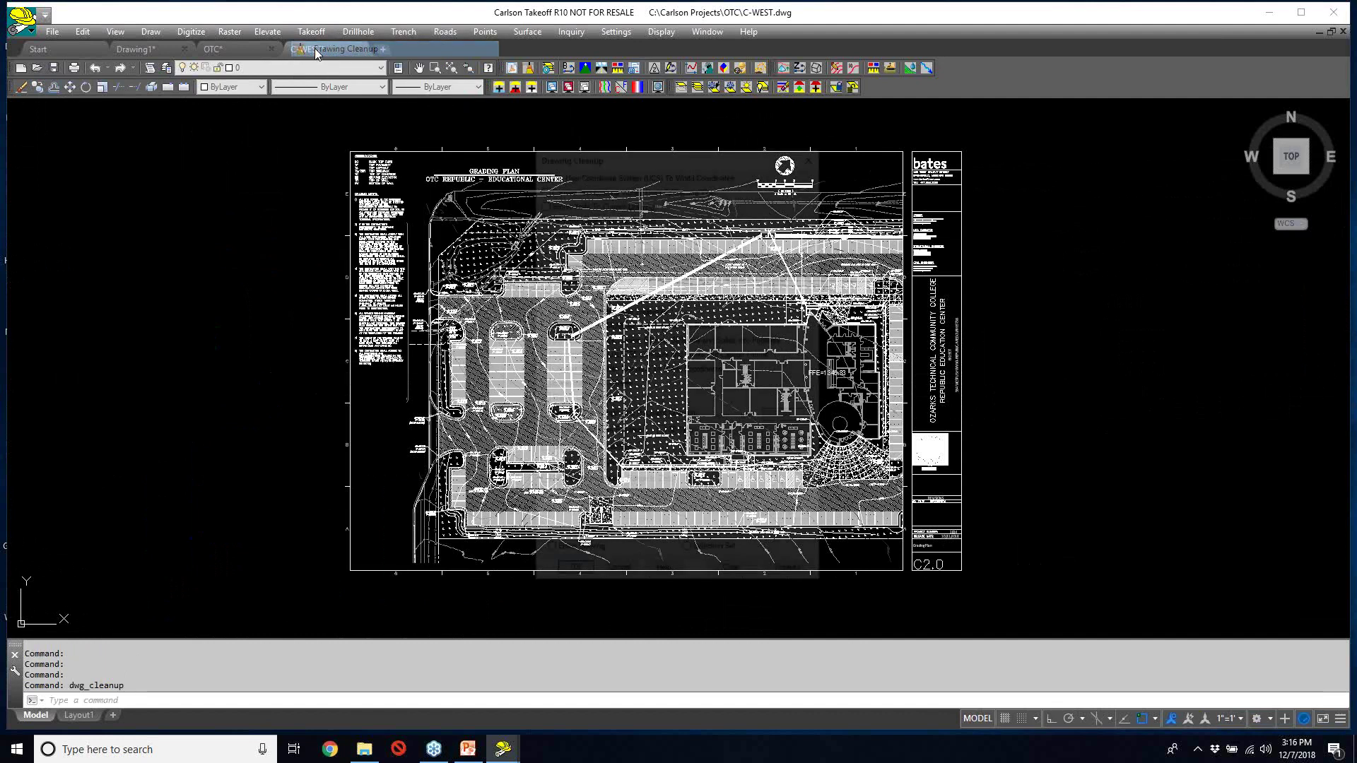
pyautogui.click(584, 577)
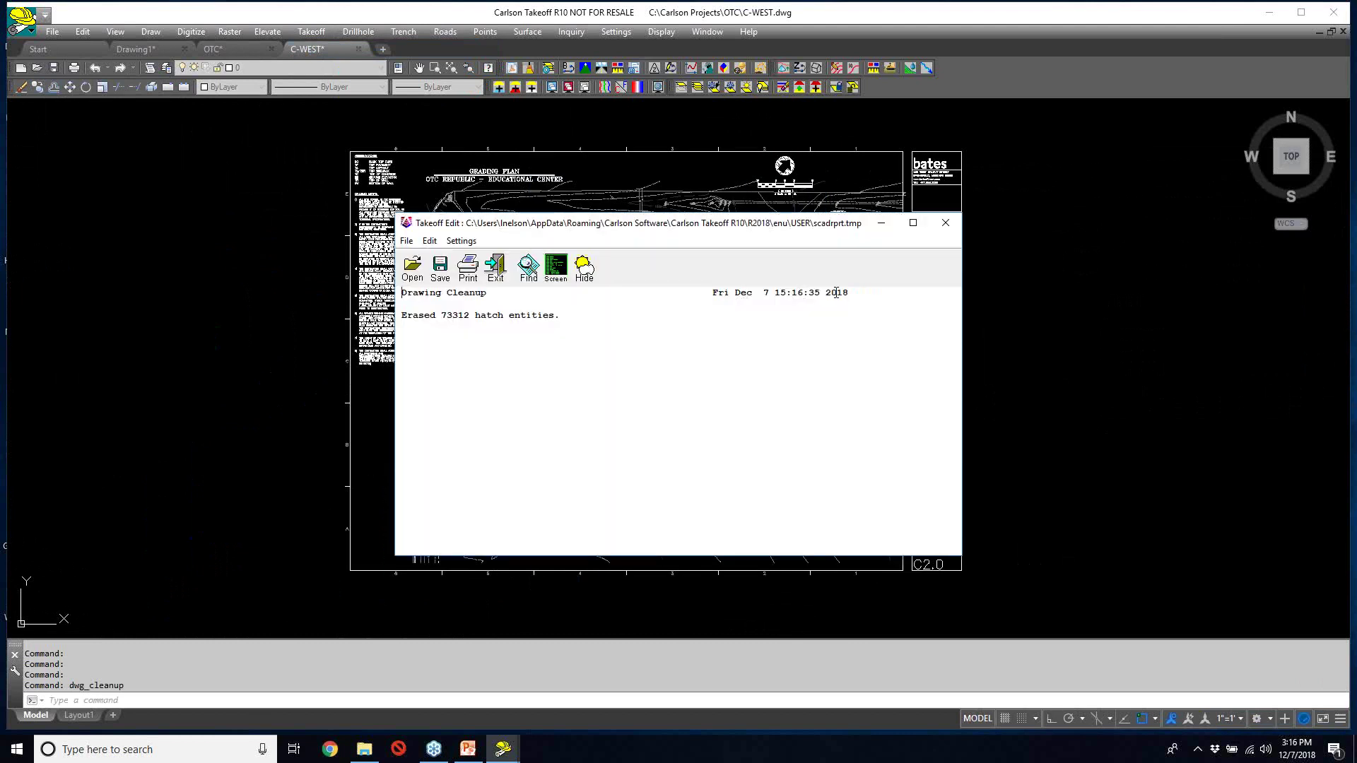
pyautogui.click(946, 223)
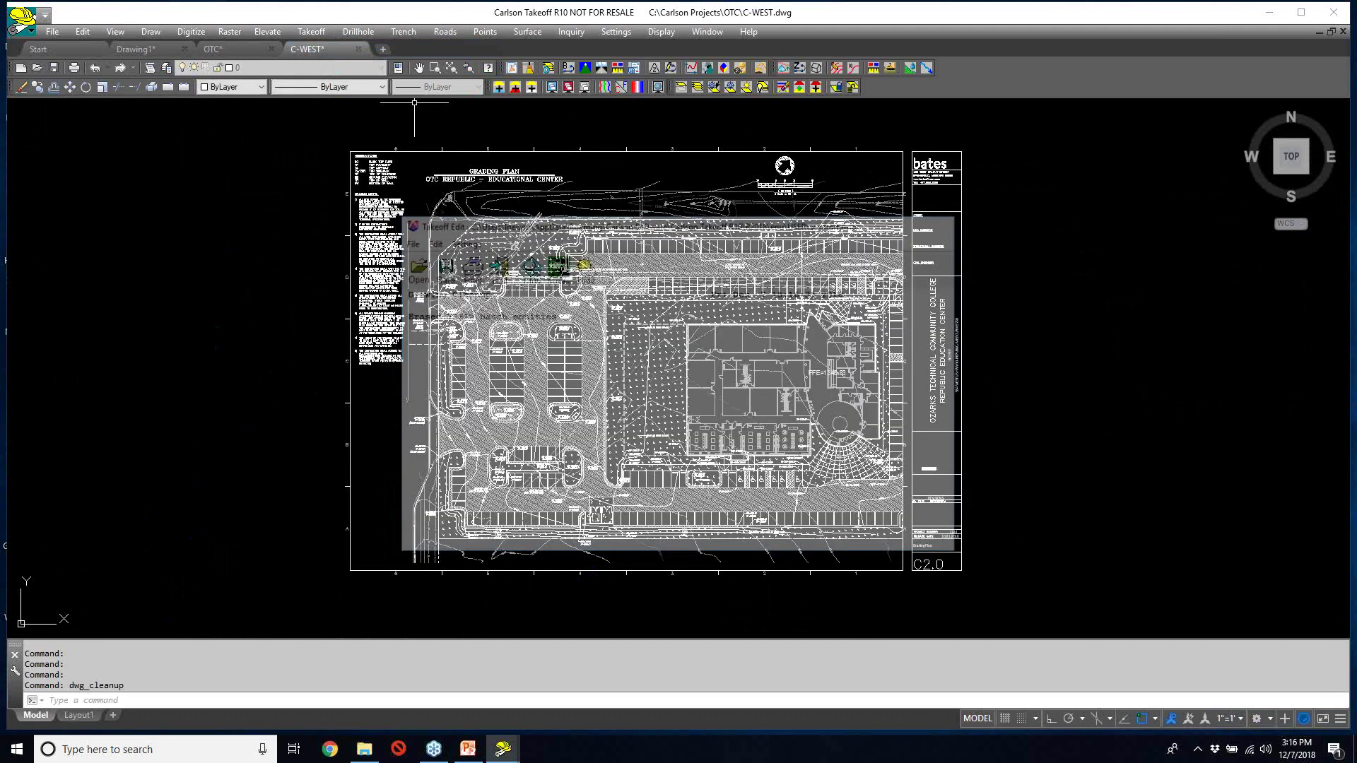
# - Save the cleaned-up C-WEST drawing
pyautogui.click(51, 32)
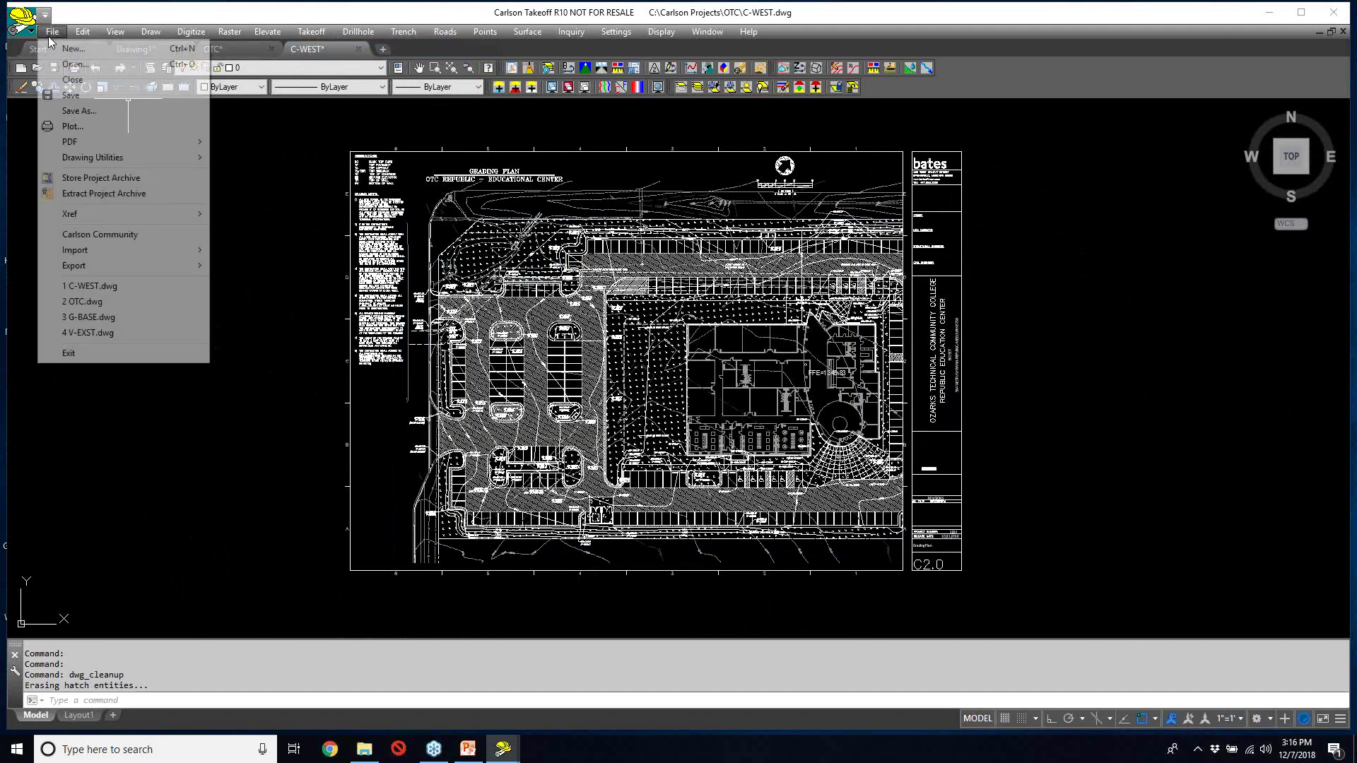
pyautogui.click(71, 94)
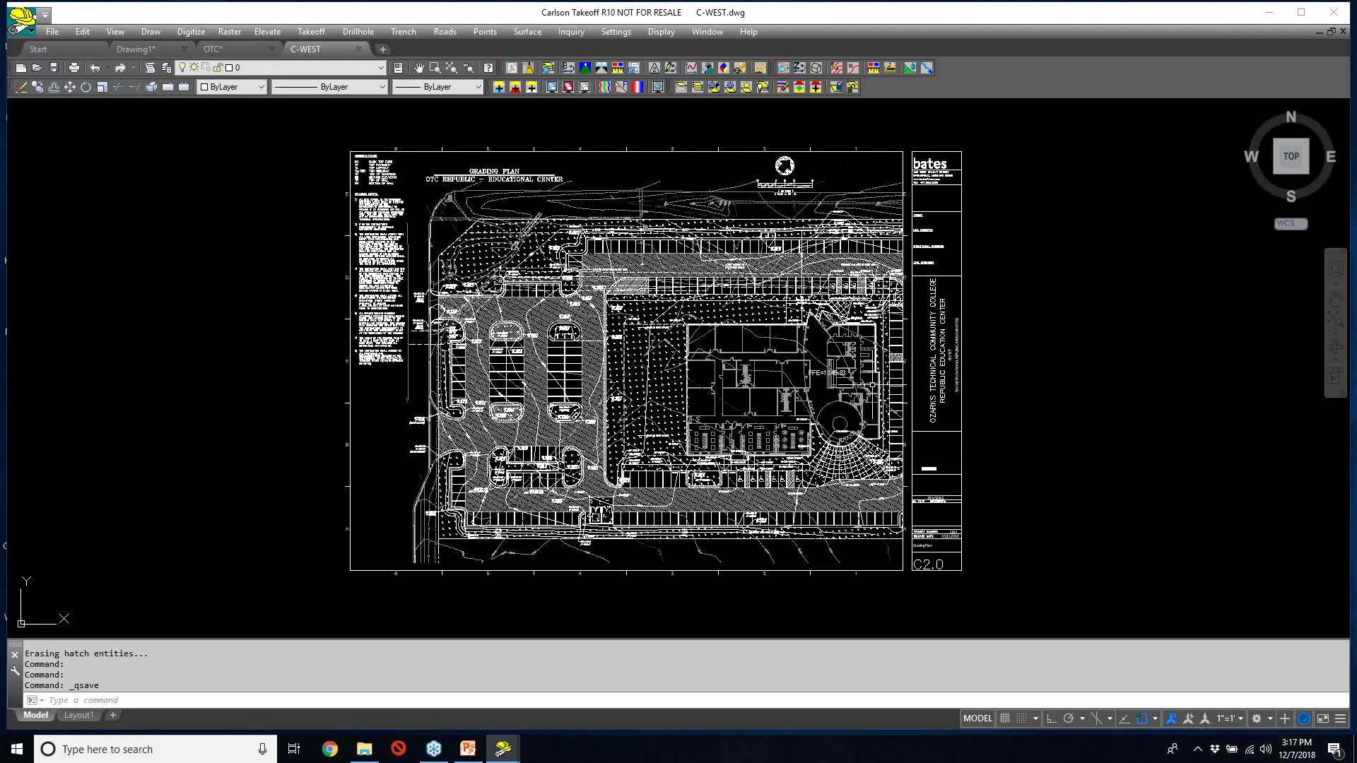
pyautogui.moveTo(834, 368); pyautogui.dragTo(609, 371, button='middle')
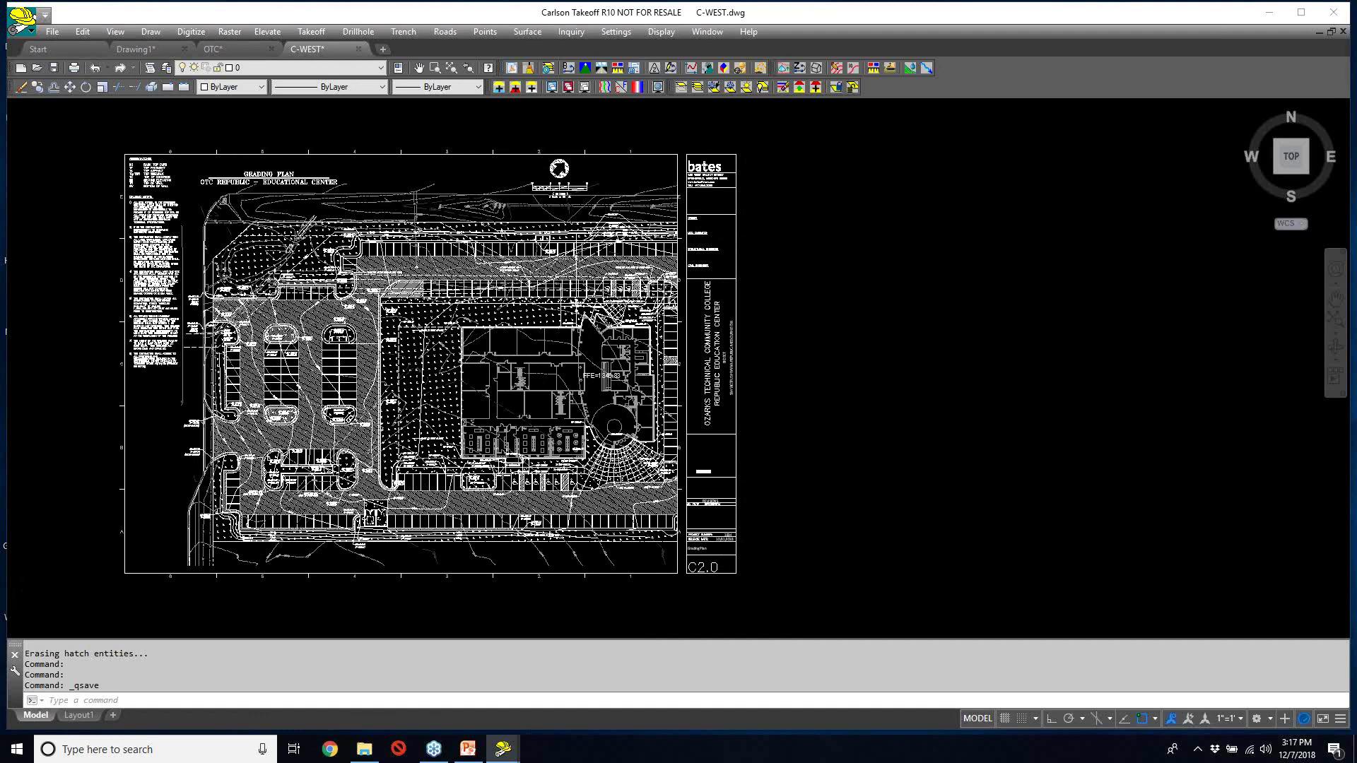
pyautogui.scroll(-3, 1004, 378)
pyautogui.moveTo(1021, 375); pyautogui.dragTo(757, 392, button='middle')
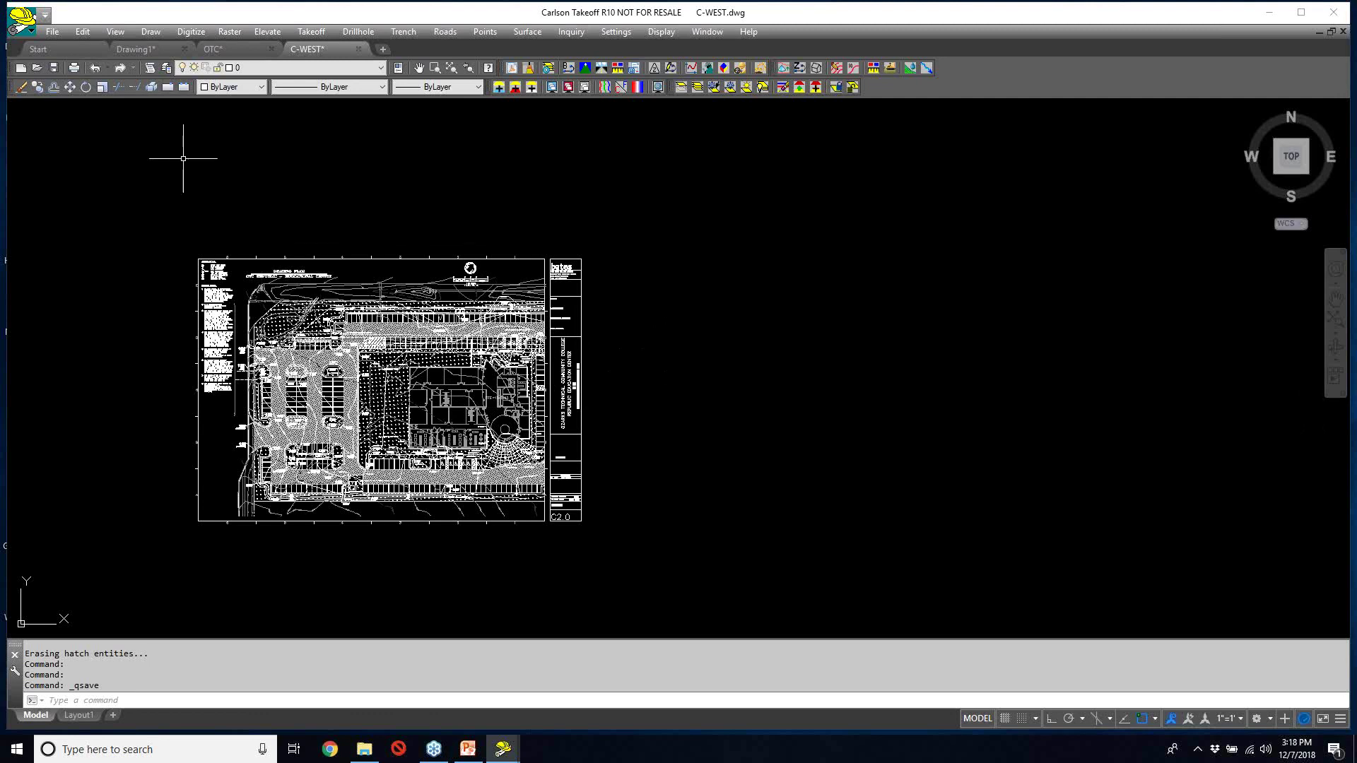
pyautogui.click(52, 32)
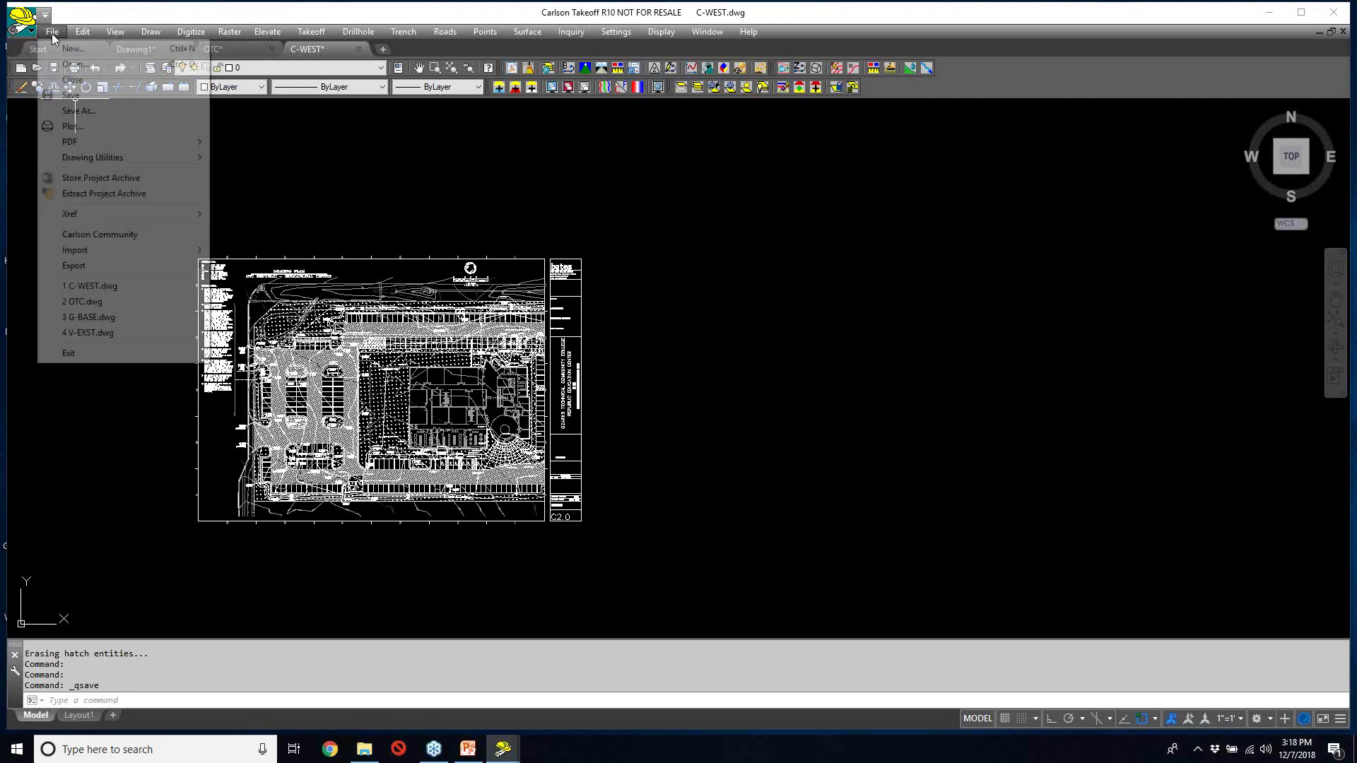
pyautogui.click(74, 94)
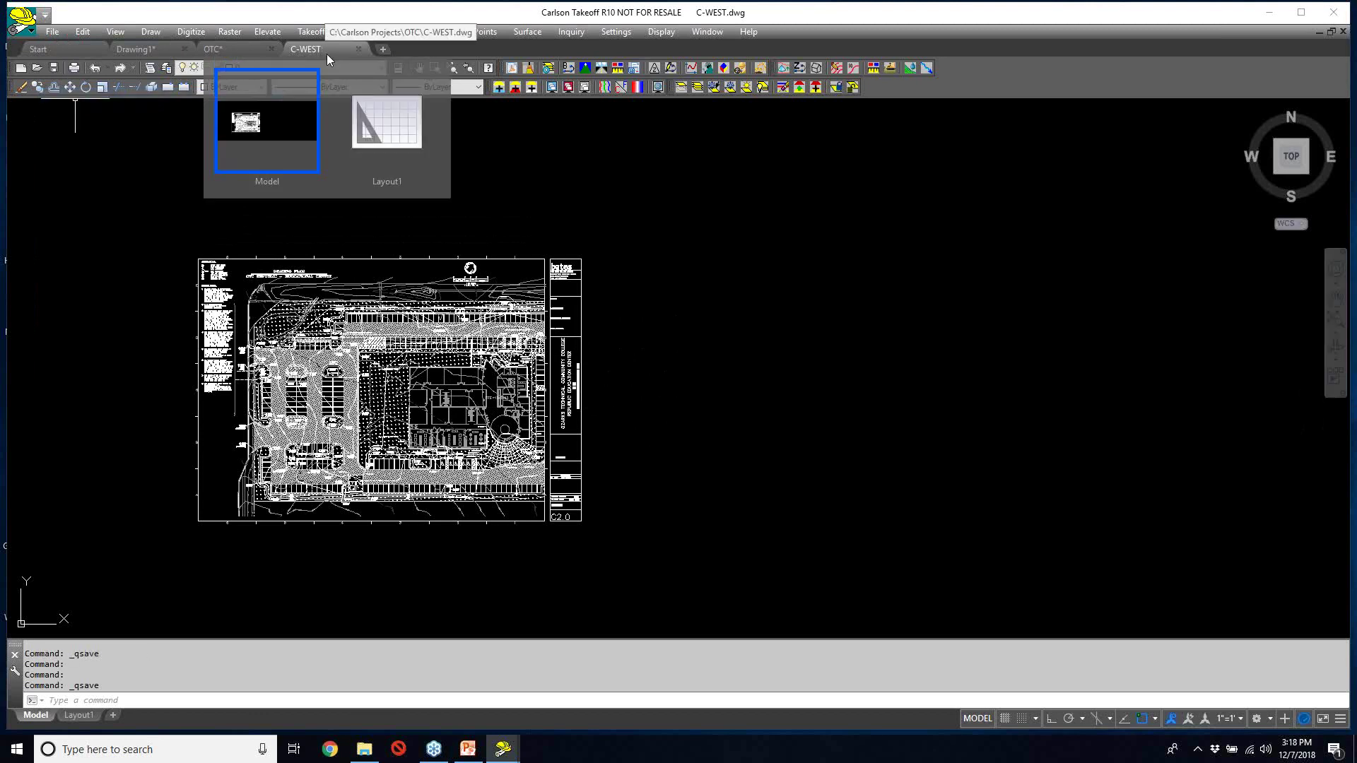
# - Create a new drawing from the SITE.dwt template and name it C-EAST in the OTC project folder
pyautogui.click(52, 32)
pyautogui.click(81, 51)
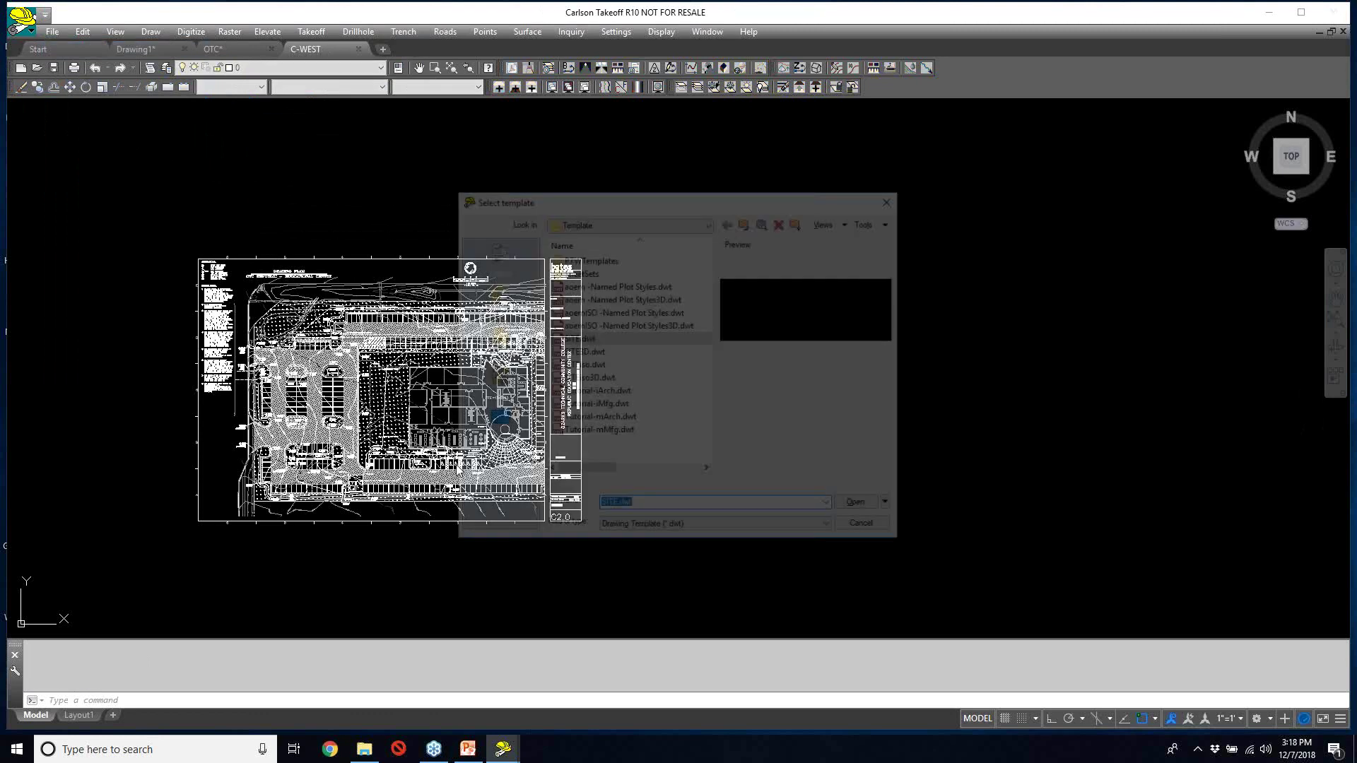
pyautogui.click(858, 503)
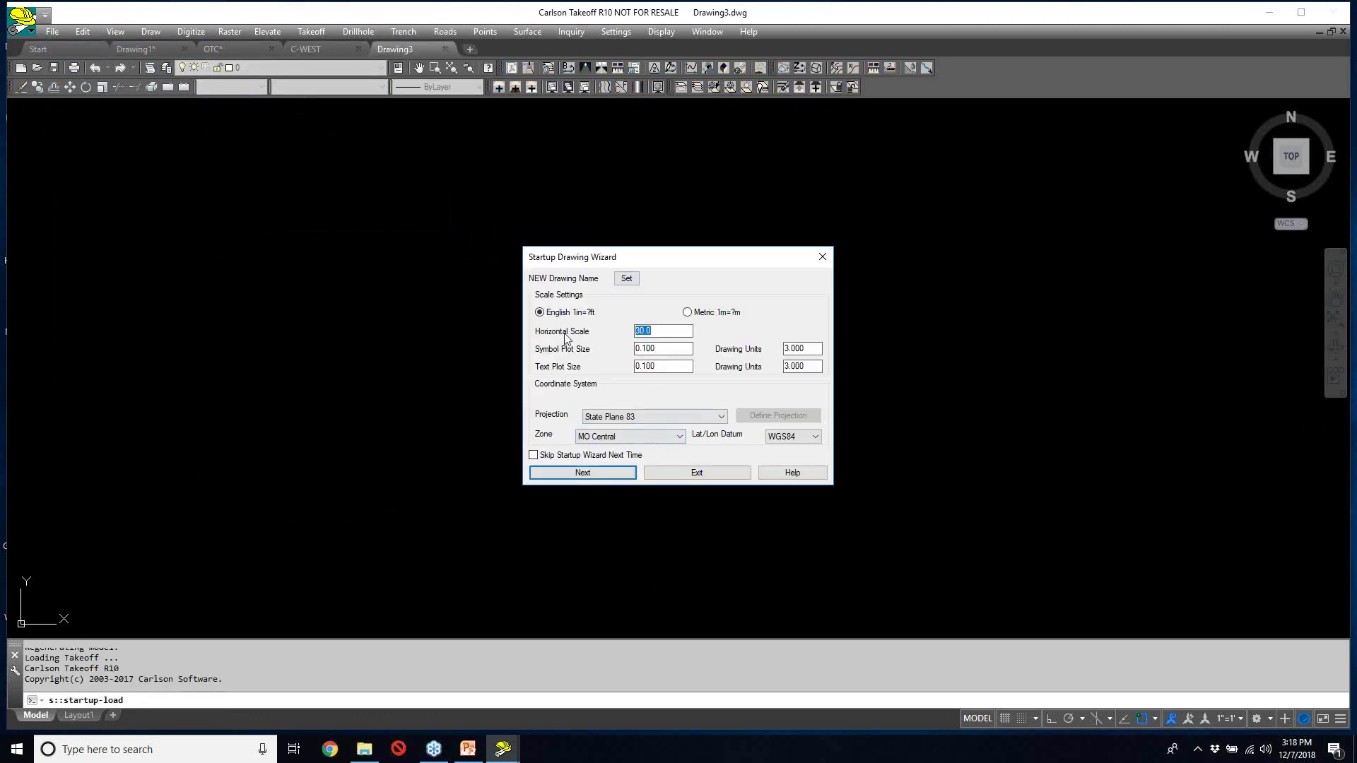
pyautogui.click(626, 281)
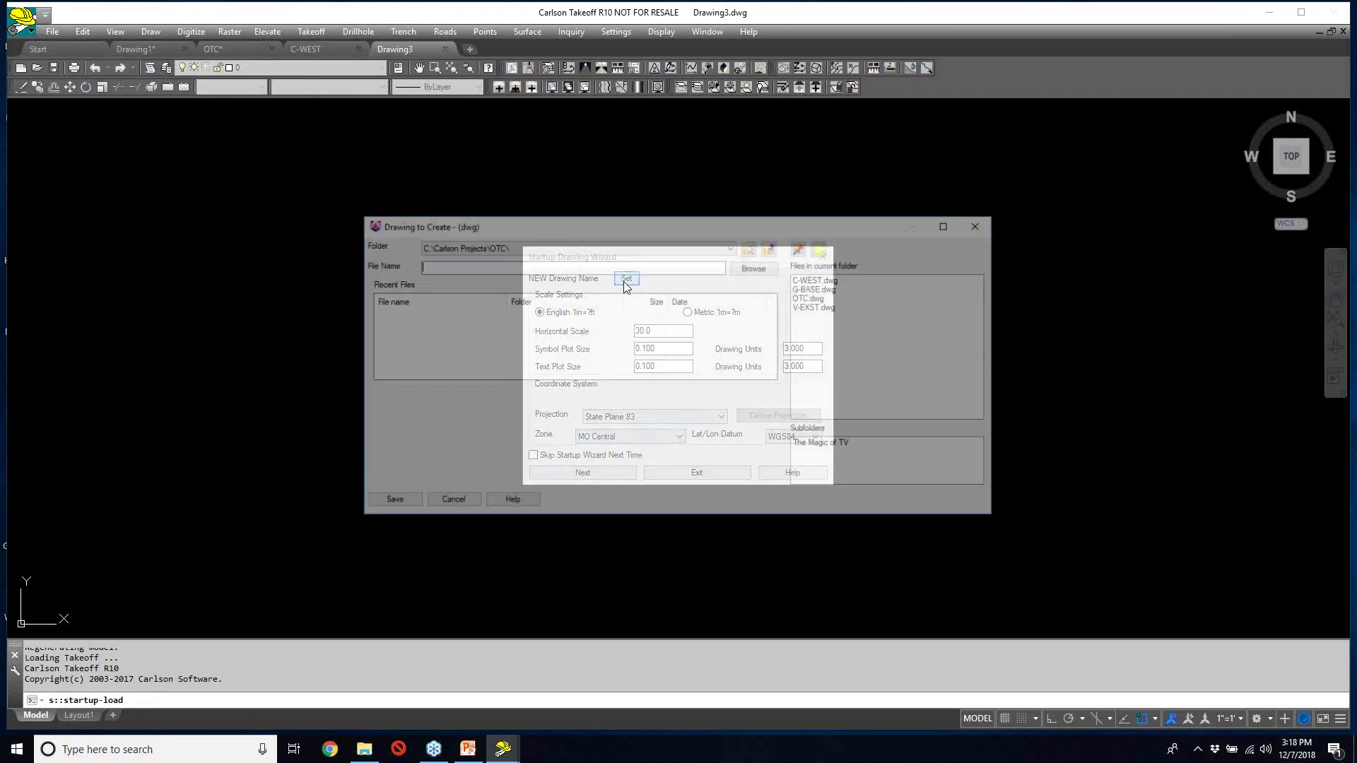
pyautogui.write('C-EAST')
pyautogui.press('Return')
# - Set the C-EAST drawing's horizontal scale to 20 and complete the startup wizard without importing points
pyautogui.write('20')
pyautogui.press('Tab')
pyautogui.click(582, 472)
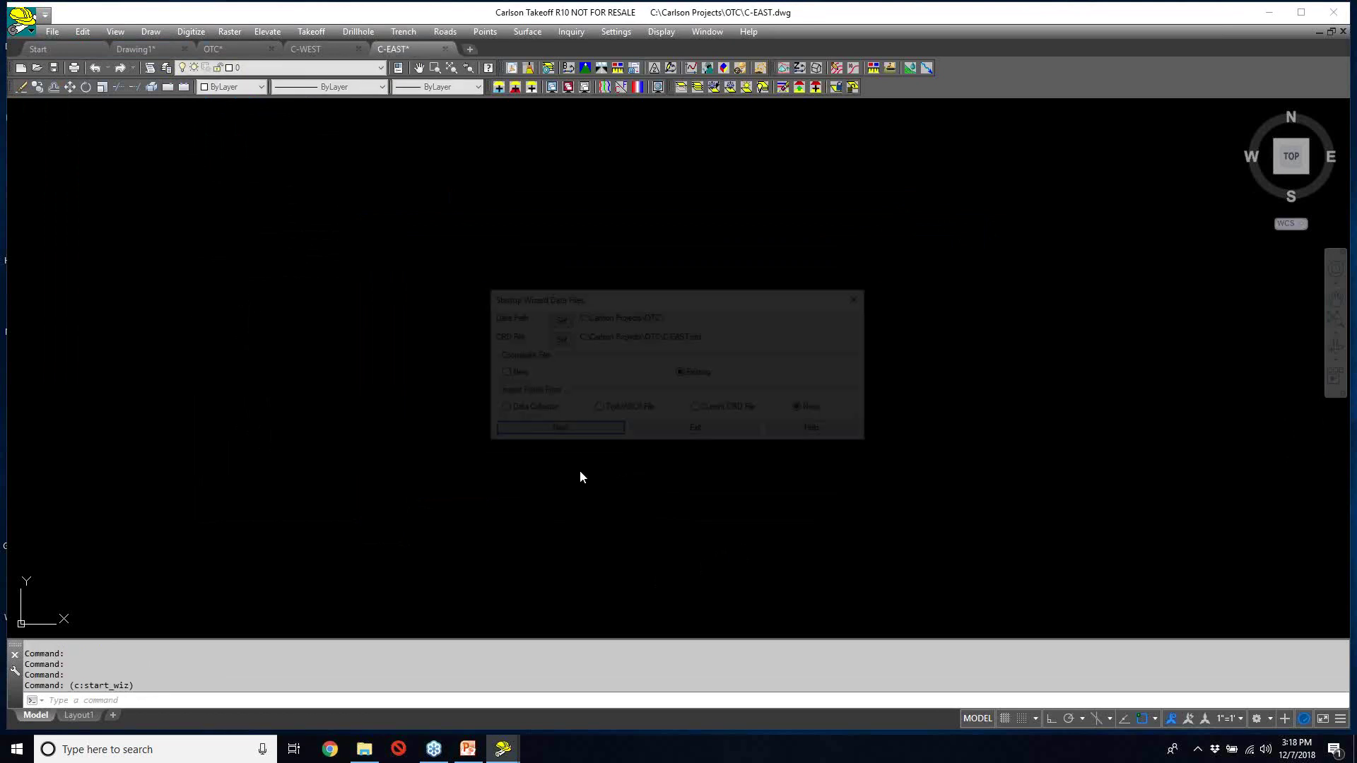
pyautogui.click(571, 427)
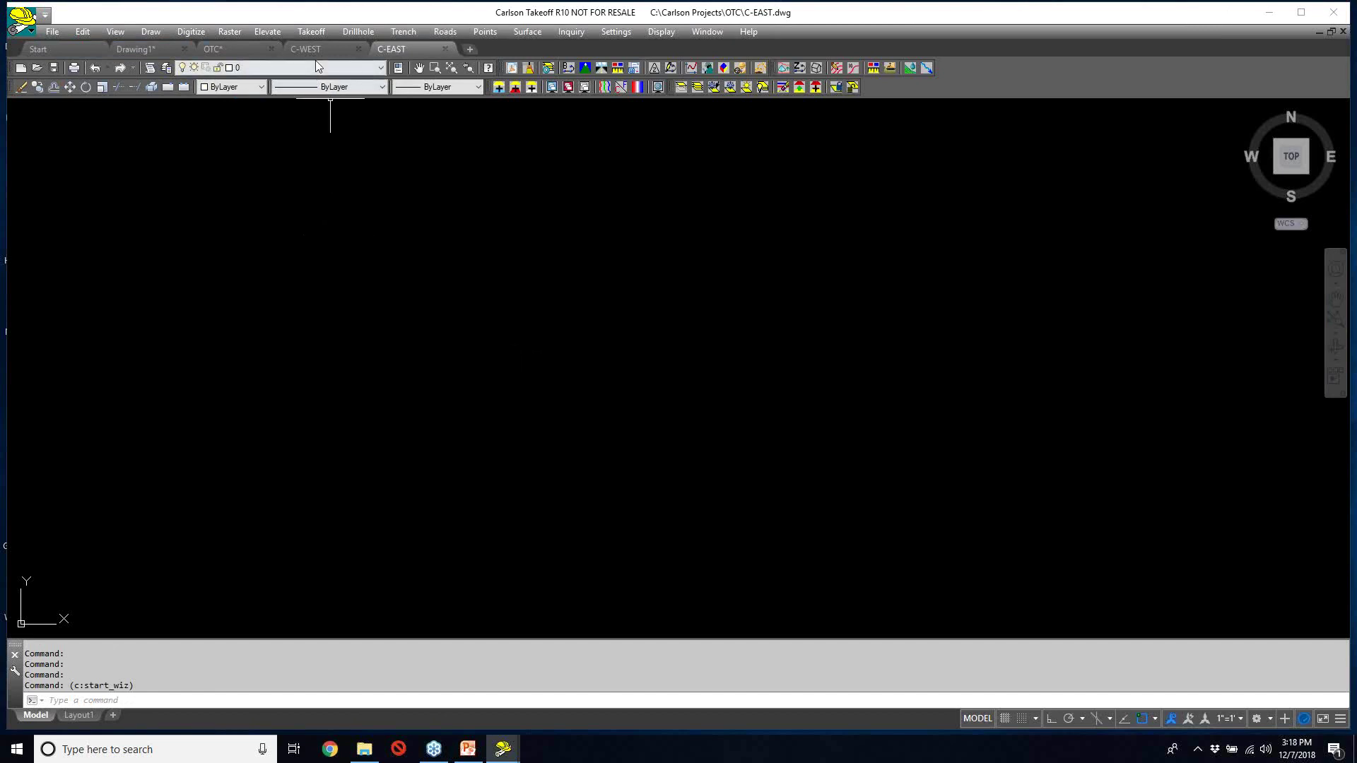
# - Attach the C-WEST drawing as an external reference to C-EAST at insertion point 0,0,0 with scale 1
pyautogui.write('xref')
pyautogui.press('Return')
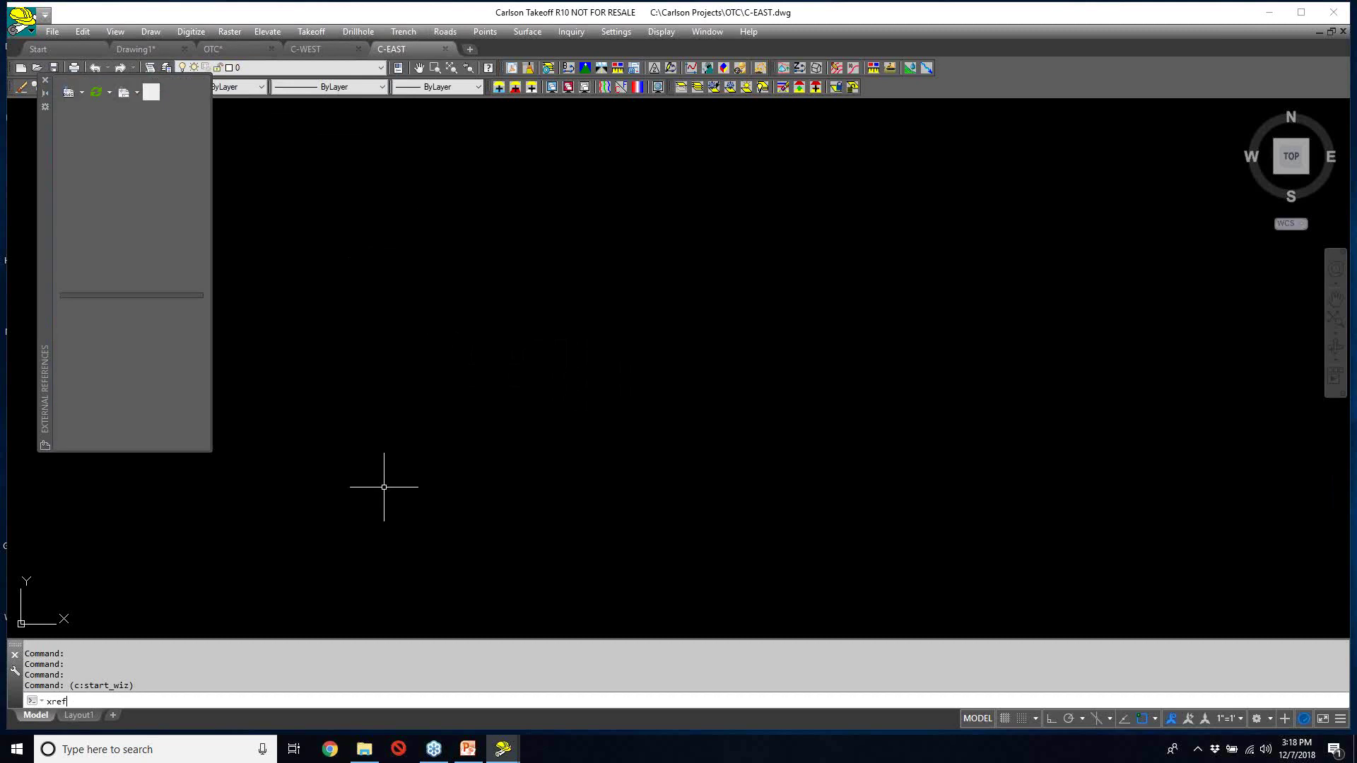
pyautogui.click(82, 91)
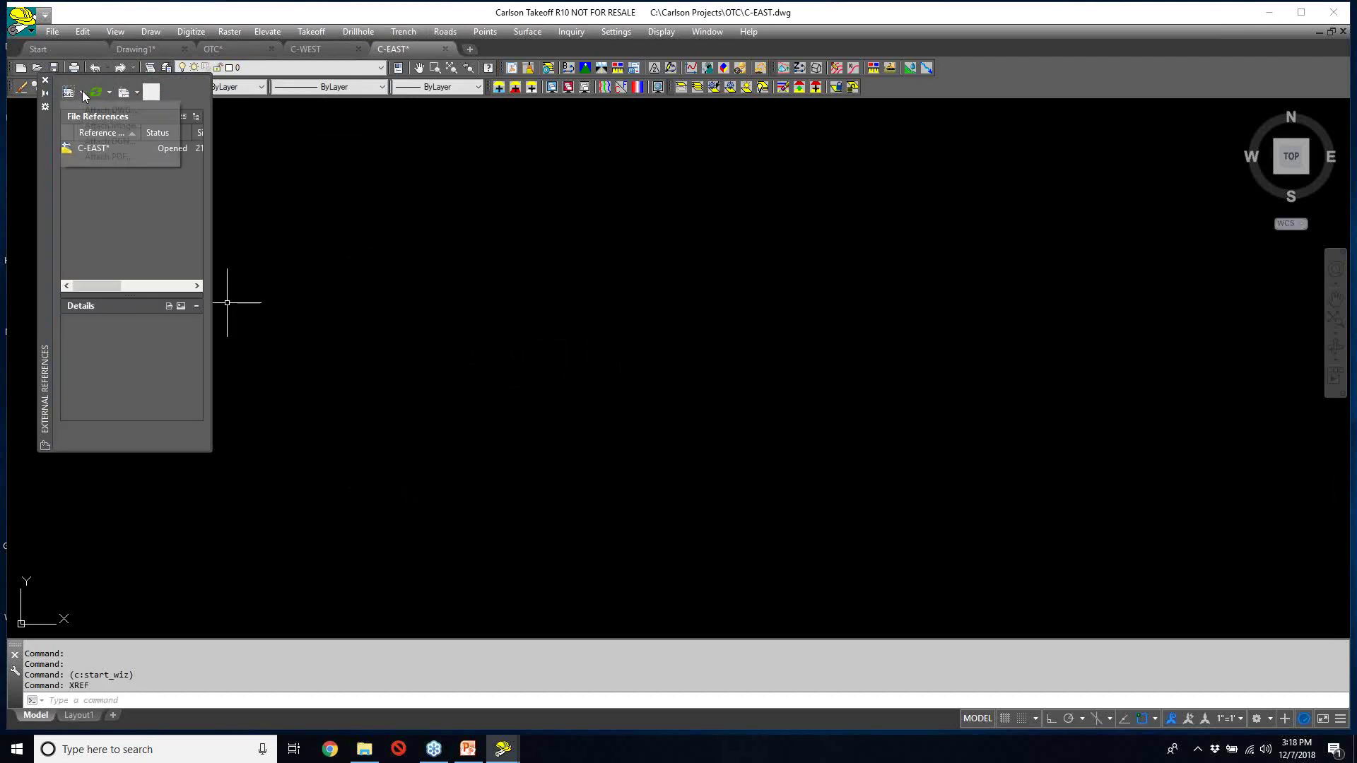
pyautogui.click(106, 109)
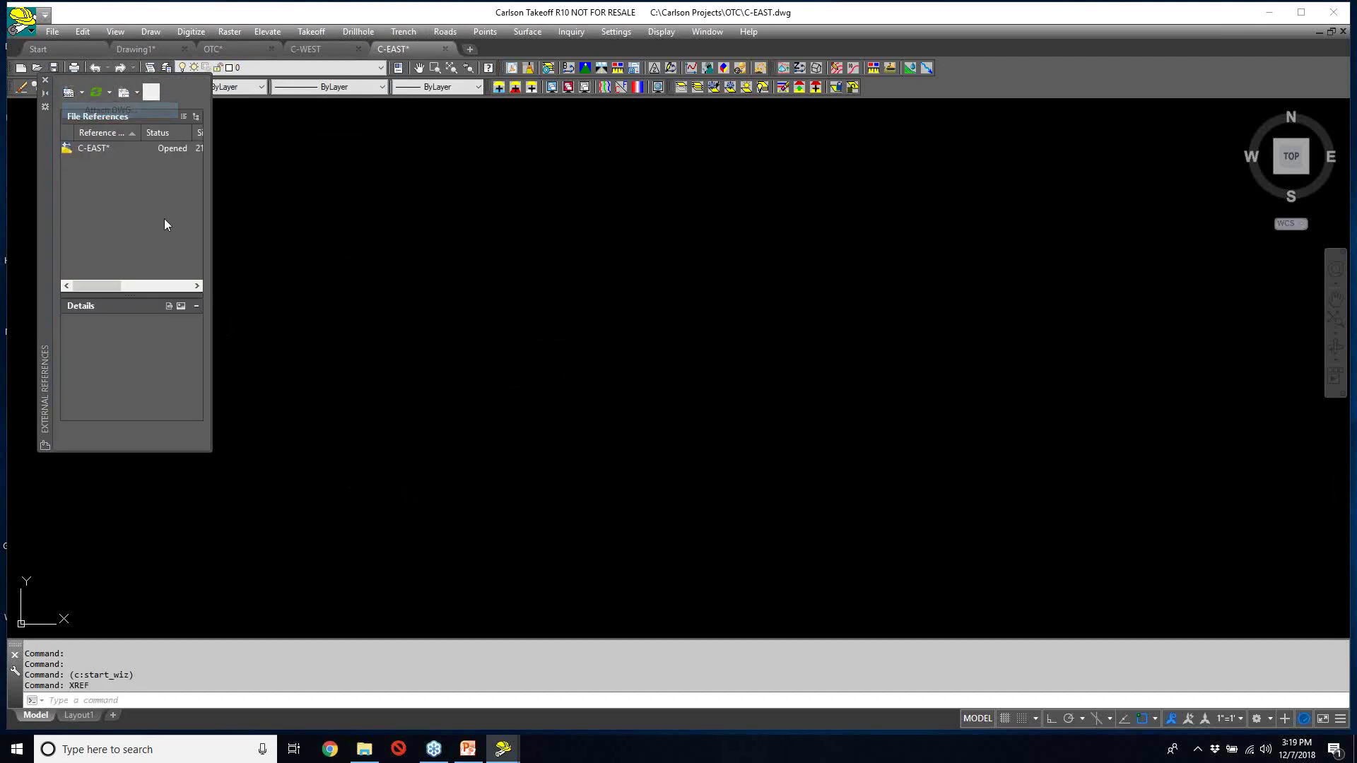
pyautogui.click(585, 284)
pyautogui.click(860, 507)
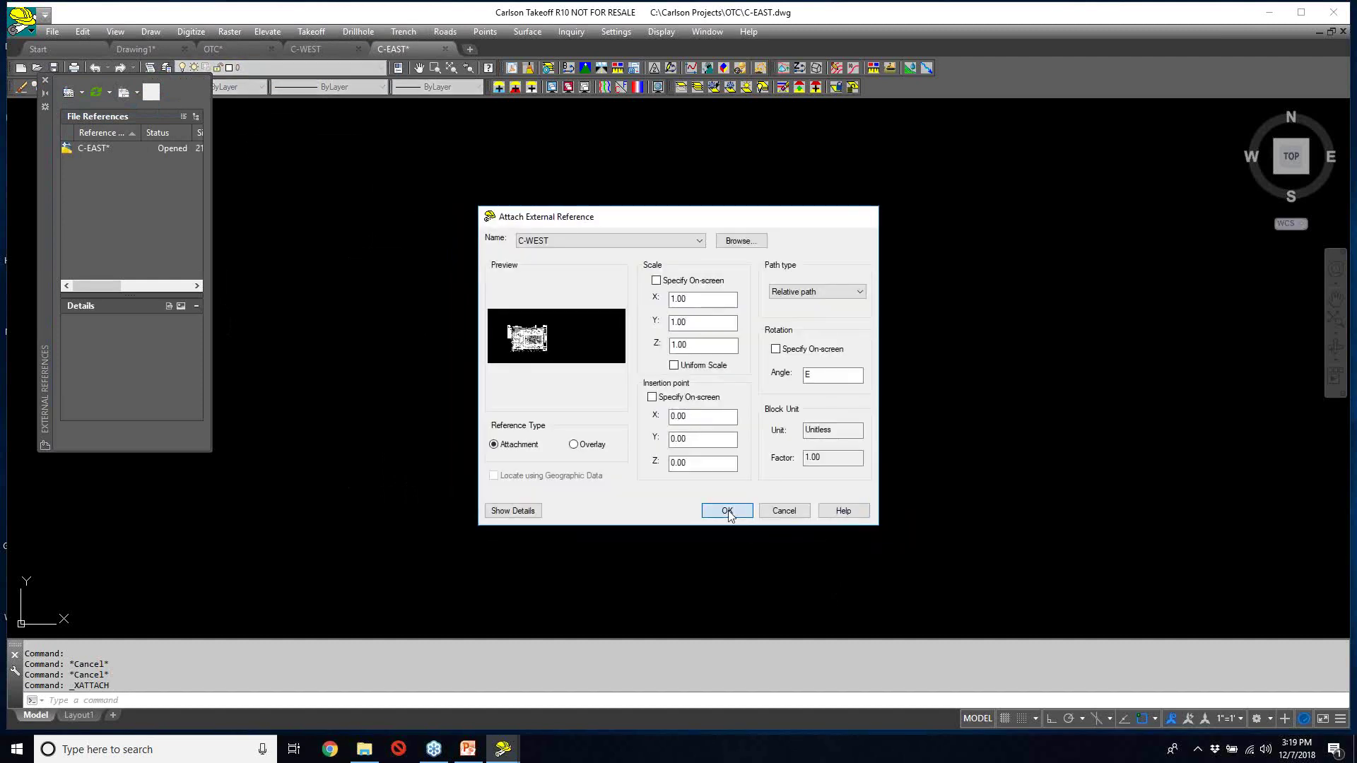
pyautogui.click(727, 511)
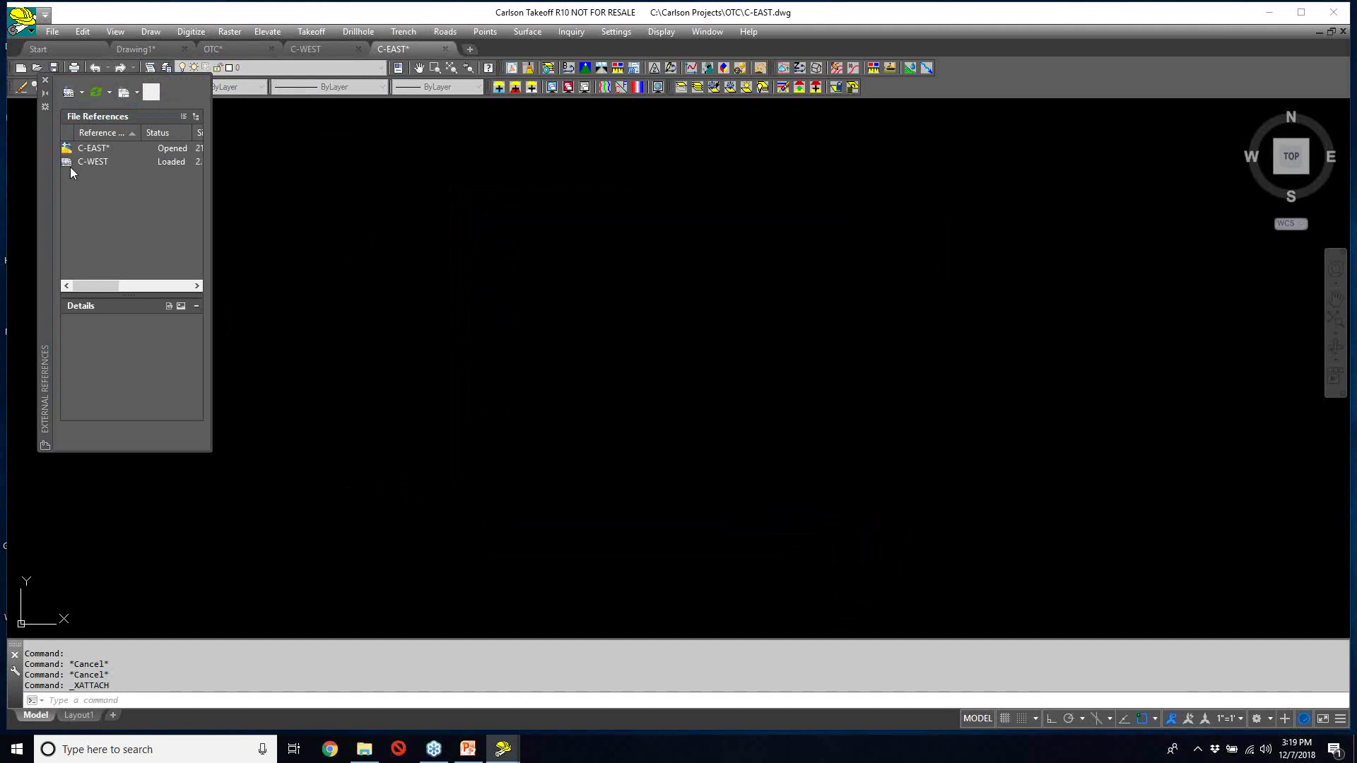
pyautogui.click(46, 80)
# - Import the sheet C2.1 grading plan PDF to the east of the C-WEST reference, with default rotation and scale 20
pyautogui.write('z')
pyautogui.press('Return')
pyautogui.write('e')
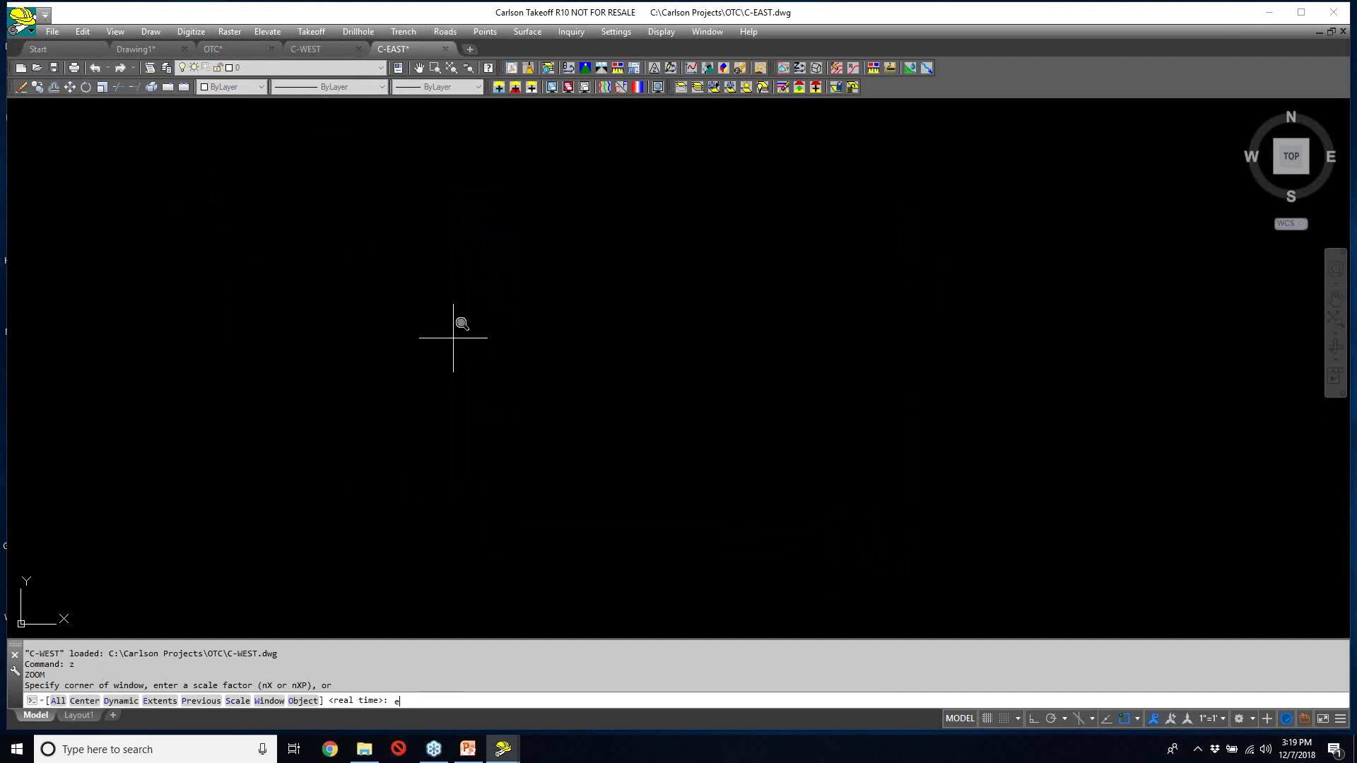
pyautogui.press('Return')
pyautogui.scroll(-3, 617, 366)
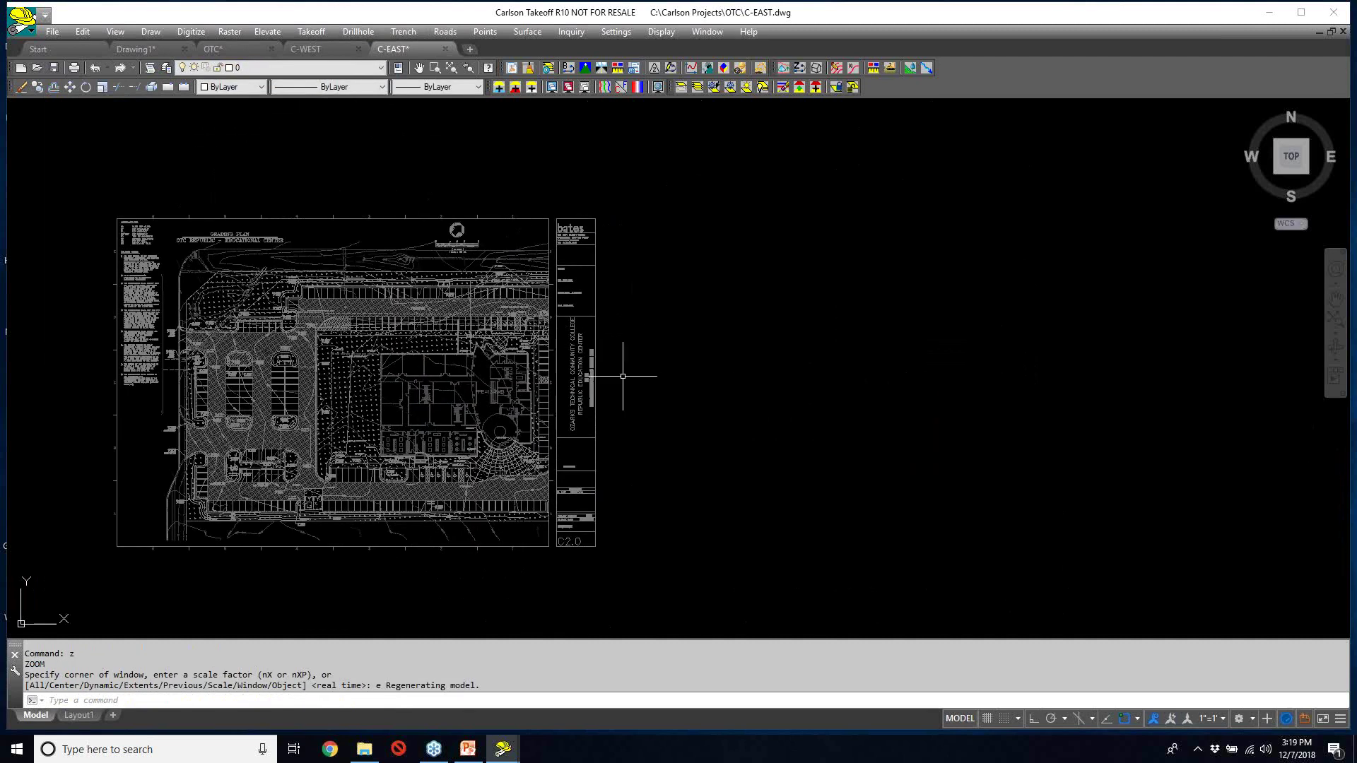
pyautogui.moveTo(921, 352); pyautogui.dragTo(866, 355, button='middle')
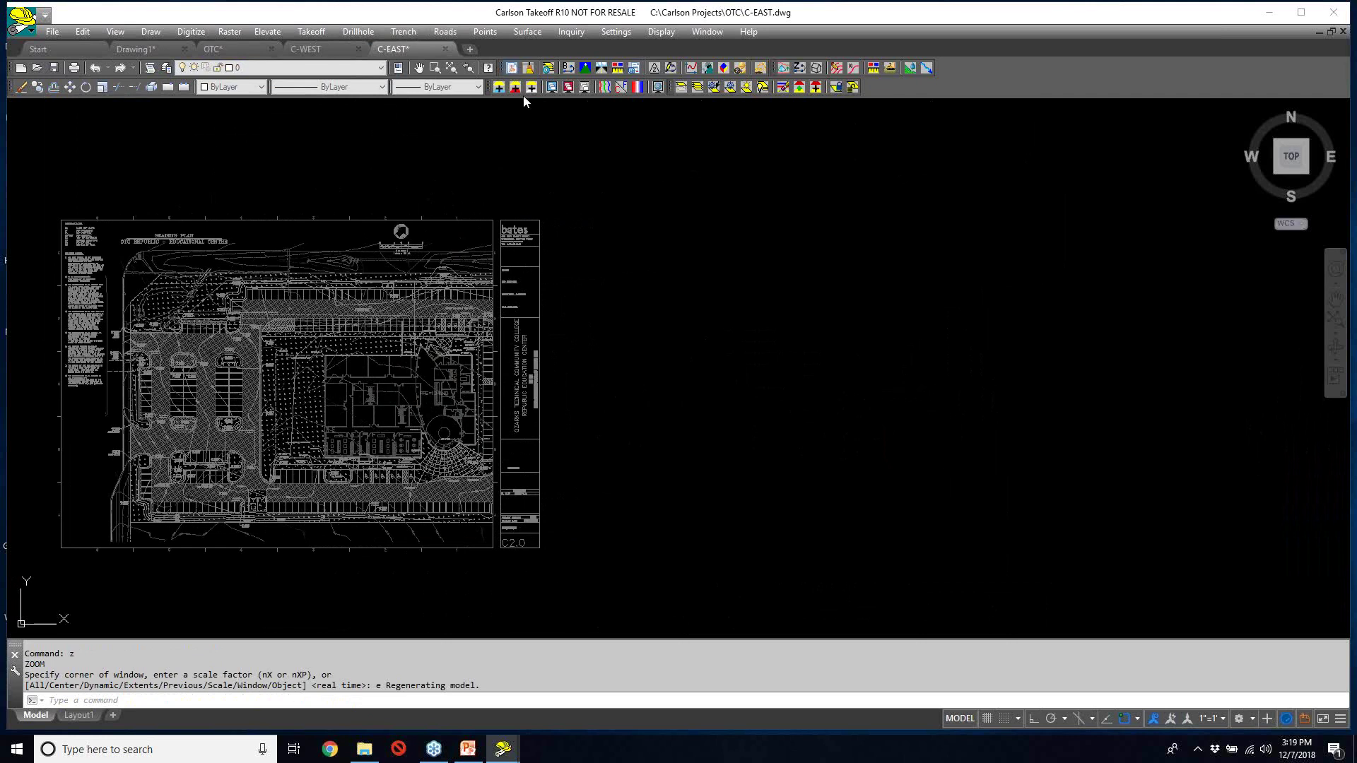
pyautogui.click(530, 87)
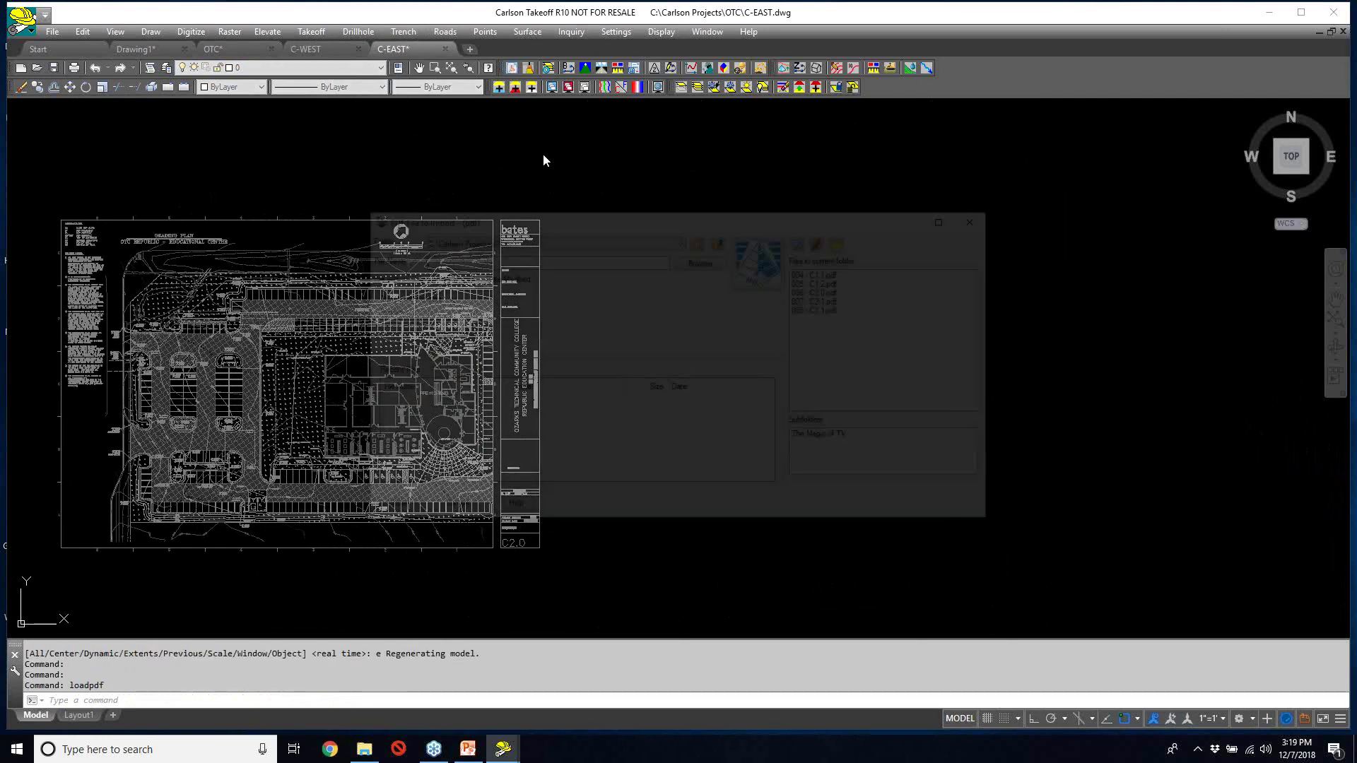
pyautogui.click(397, 507)
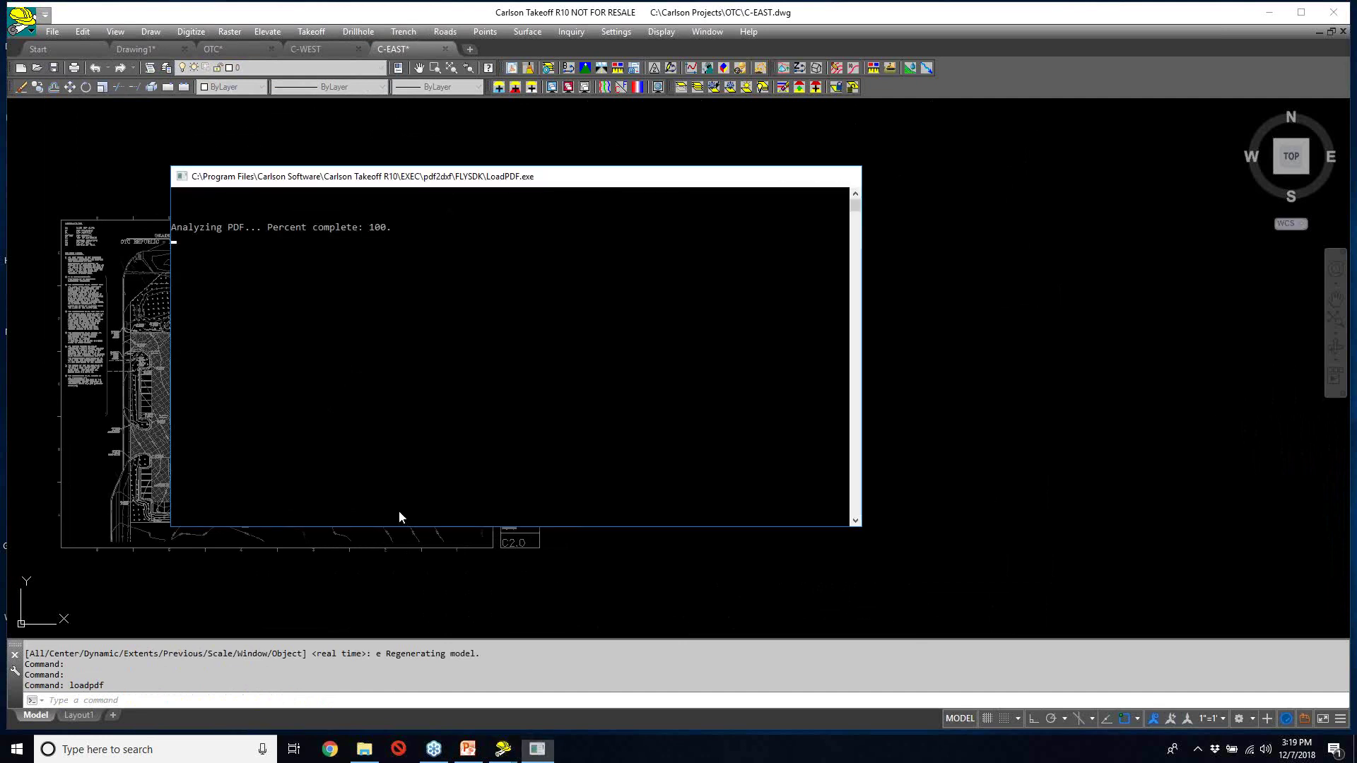
pyautogui.click(632, 422)
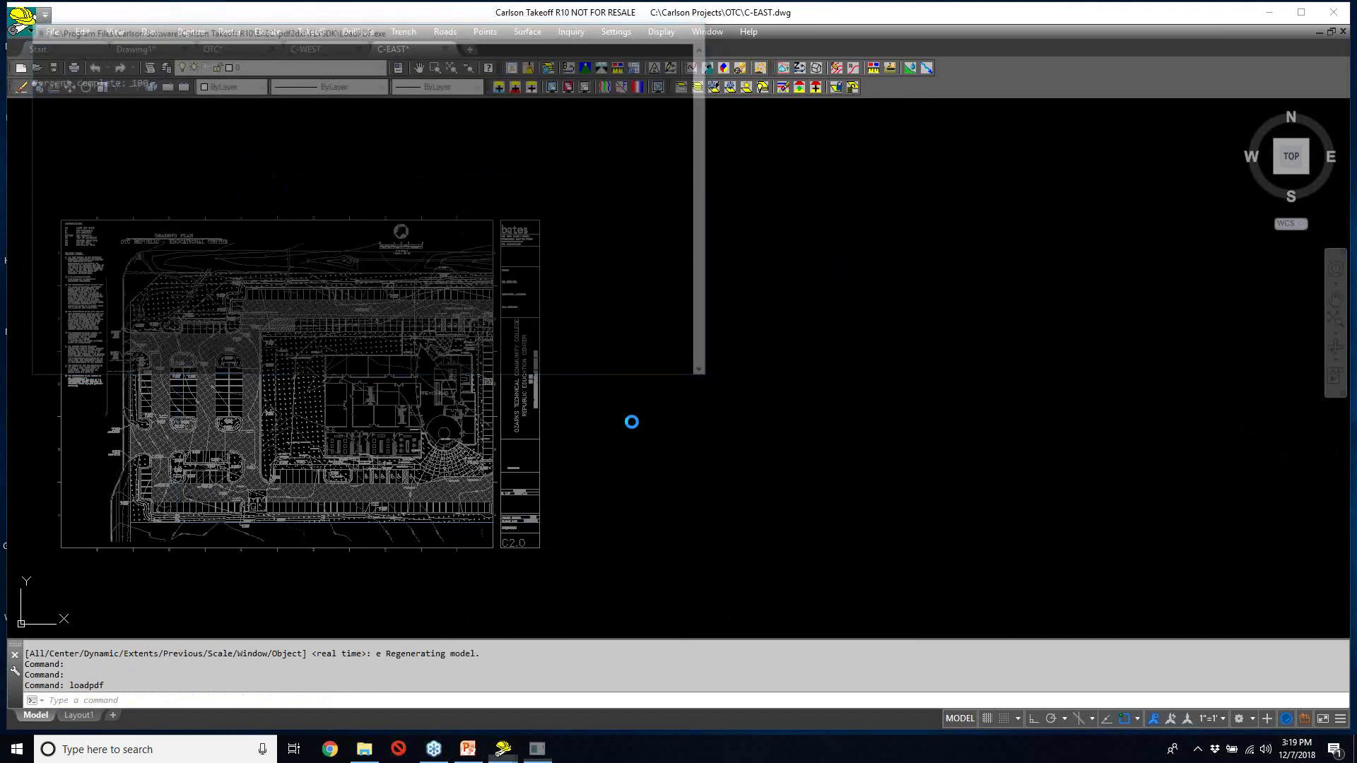
pyautogui.click(690, 544)
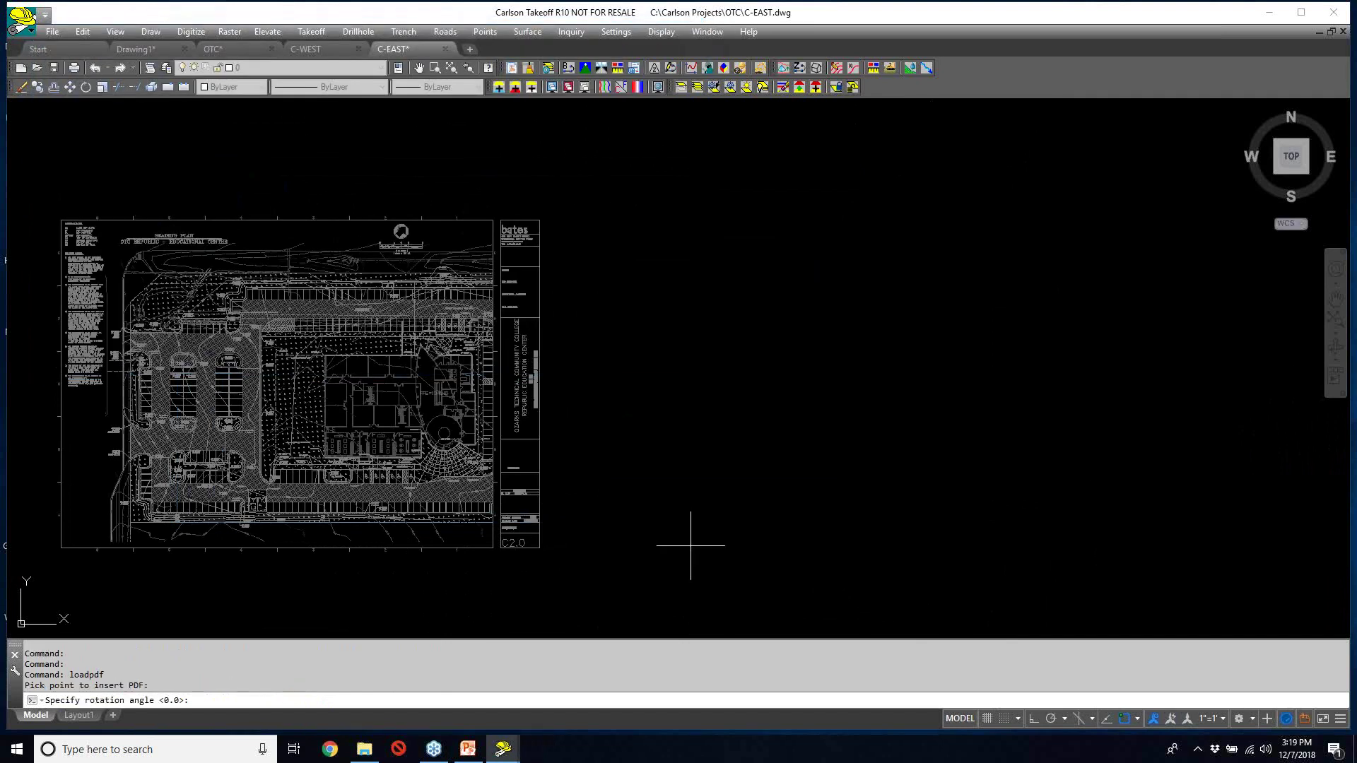
pyautogui.press('Return')
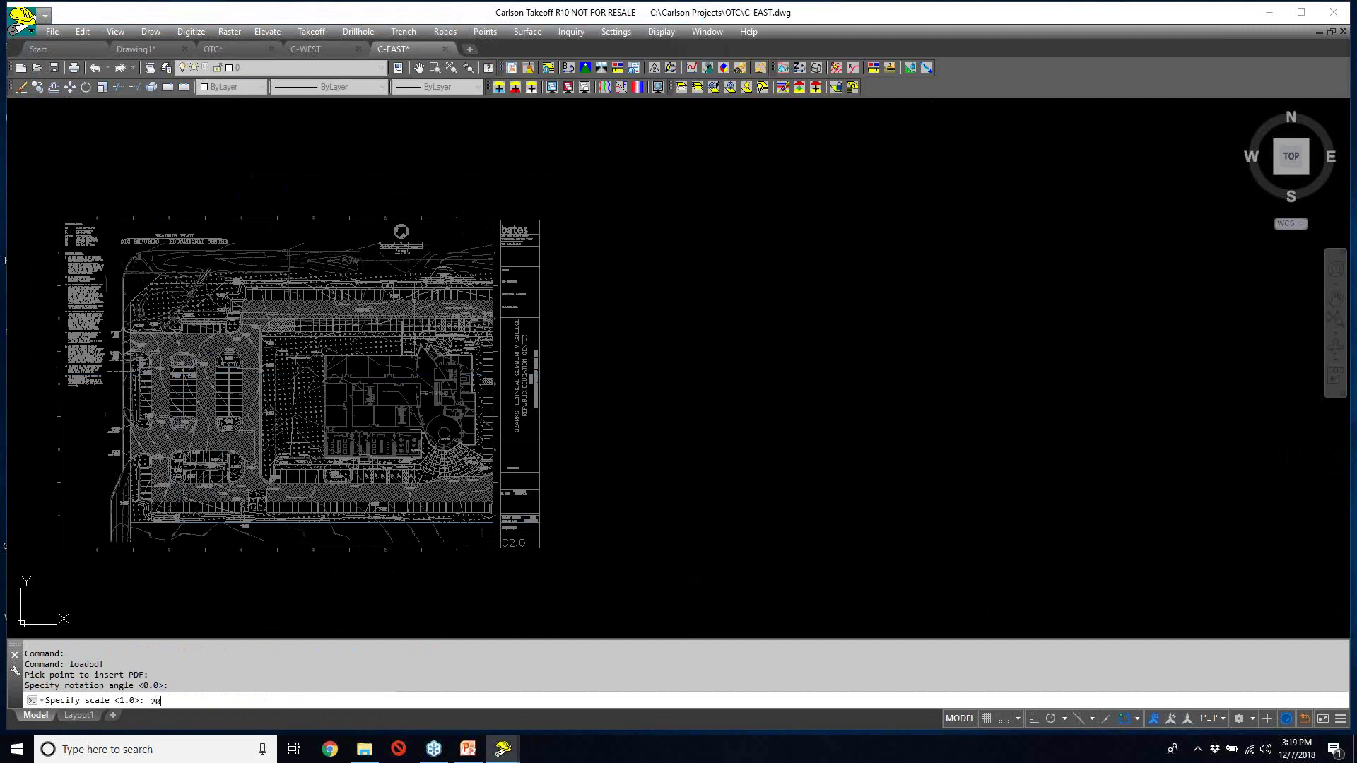
pyautogui.press('Return')
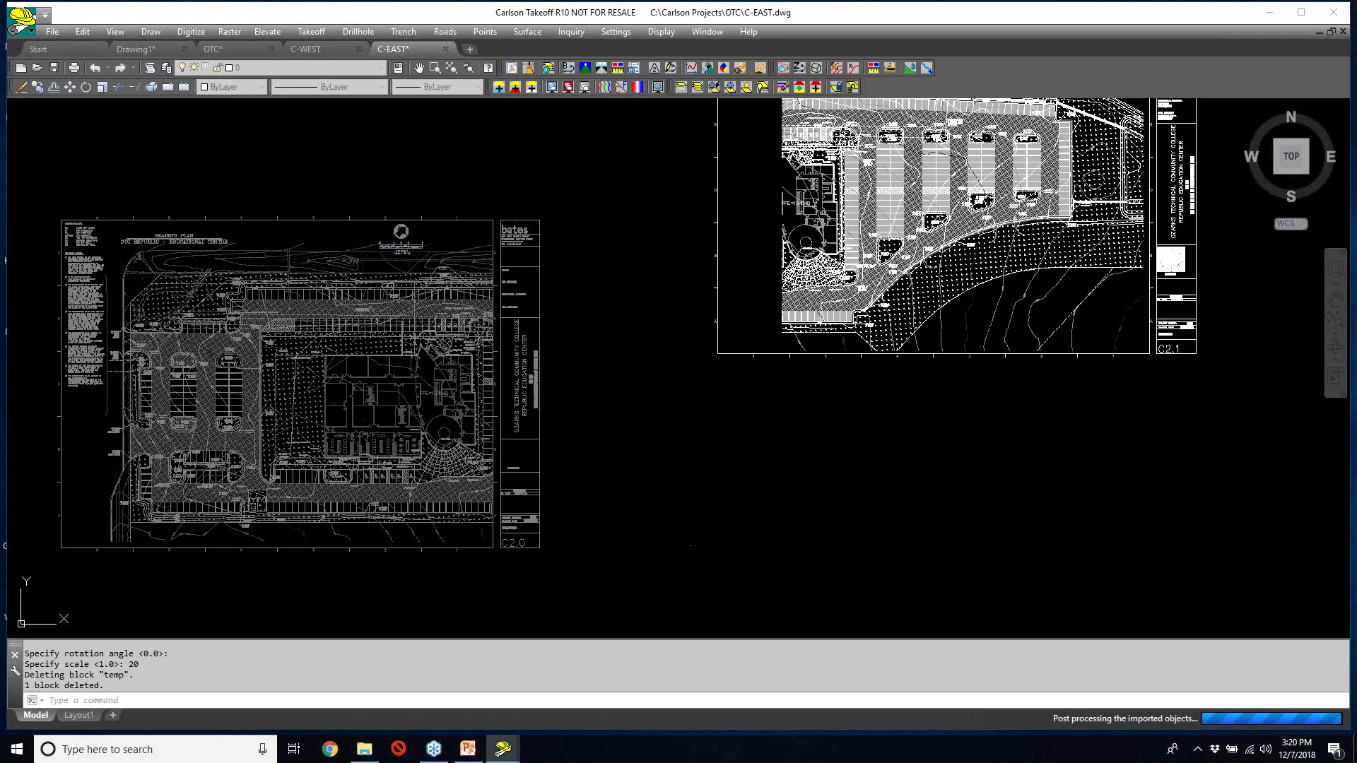
# - Run Drawing Cleanup on the imported C2.1 grading plan to erase its hatch entities, and close the report
pyautogui.moveTo(957, 304); pyautogui.dragTo(902, 391, button='middle')
pyautogui.scroll(-3, 902, 391)
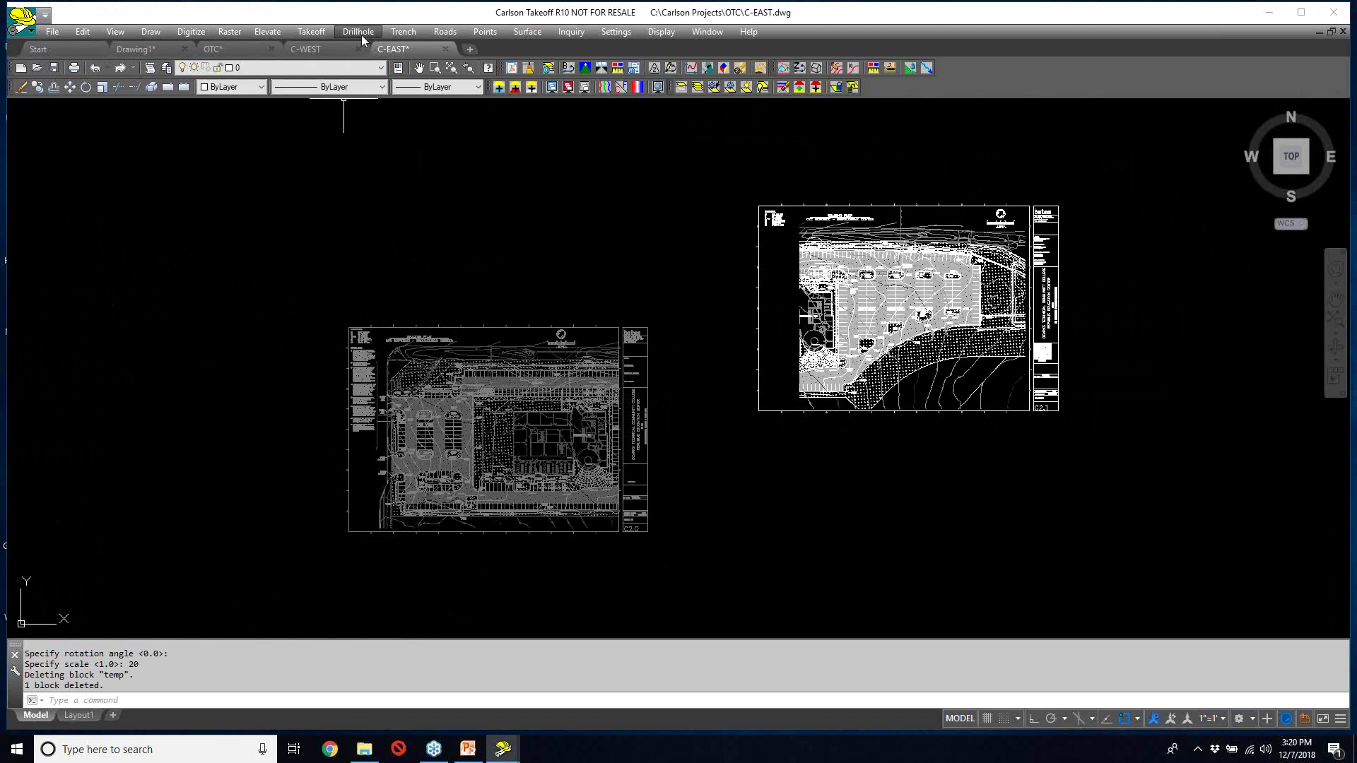
pyautogui.click(325, 33)
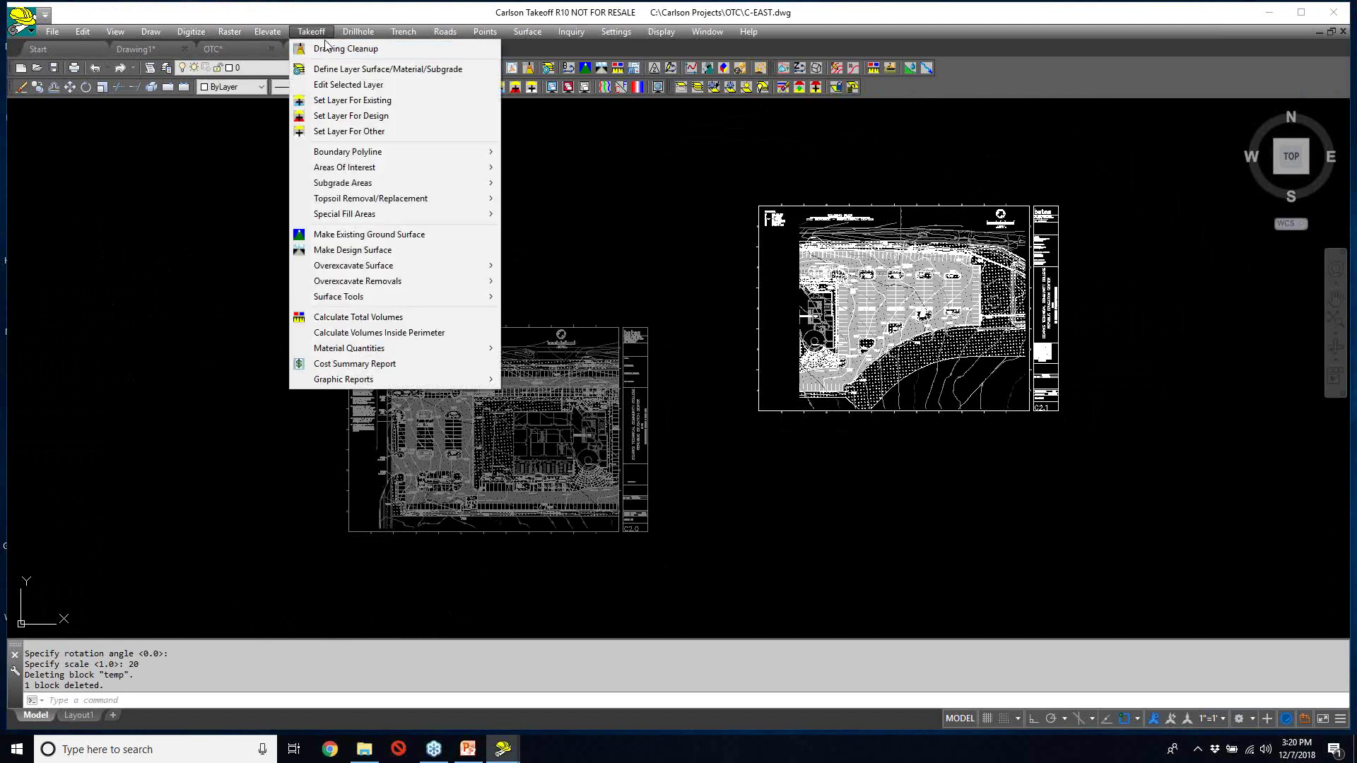
pyautogui.click(357, 50)
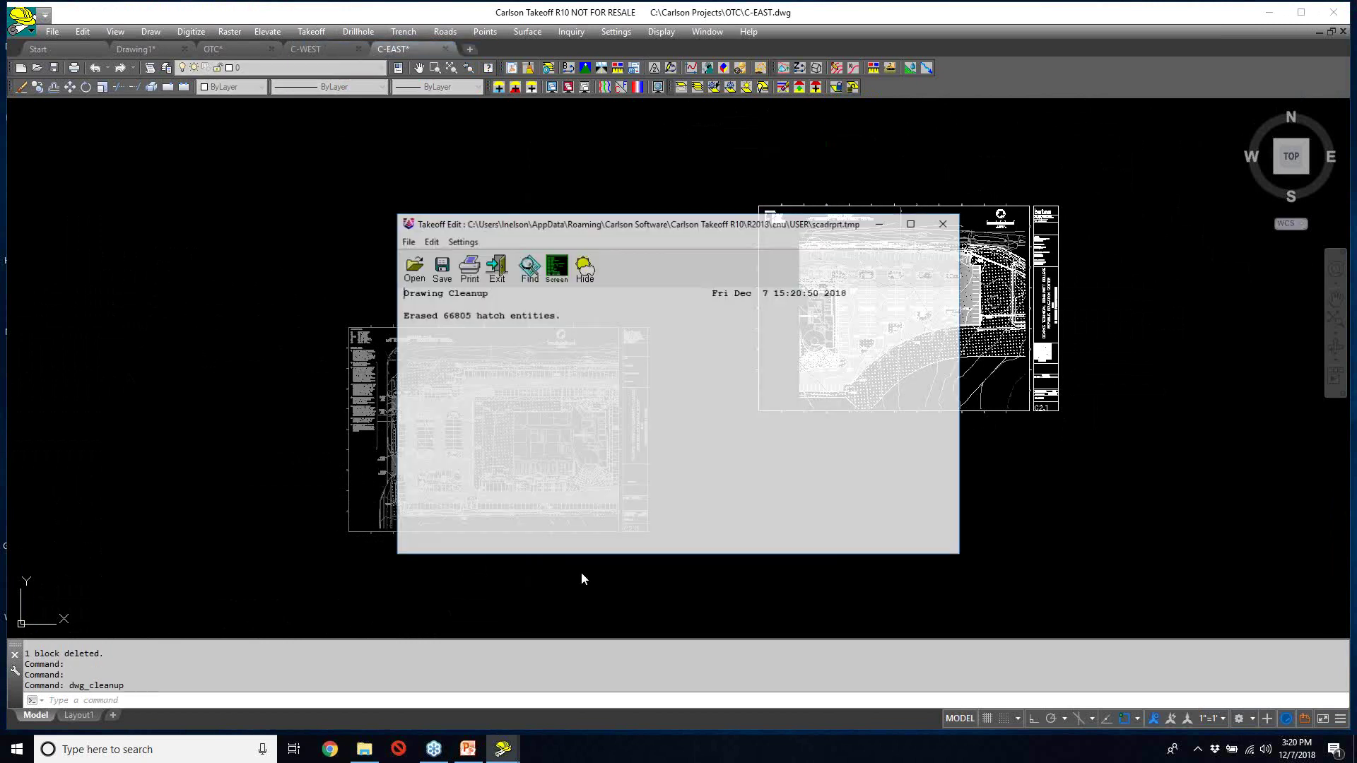
pyautogui.click(952, 224)
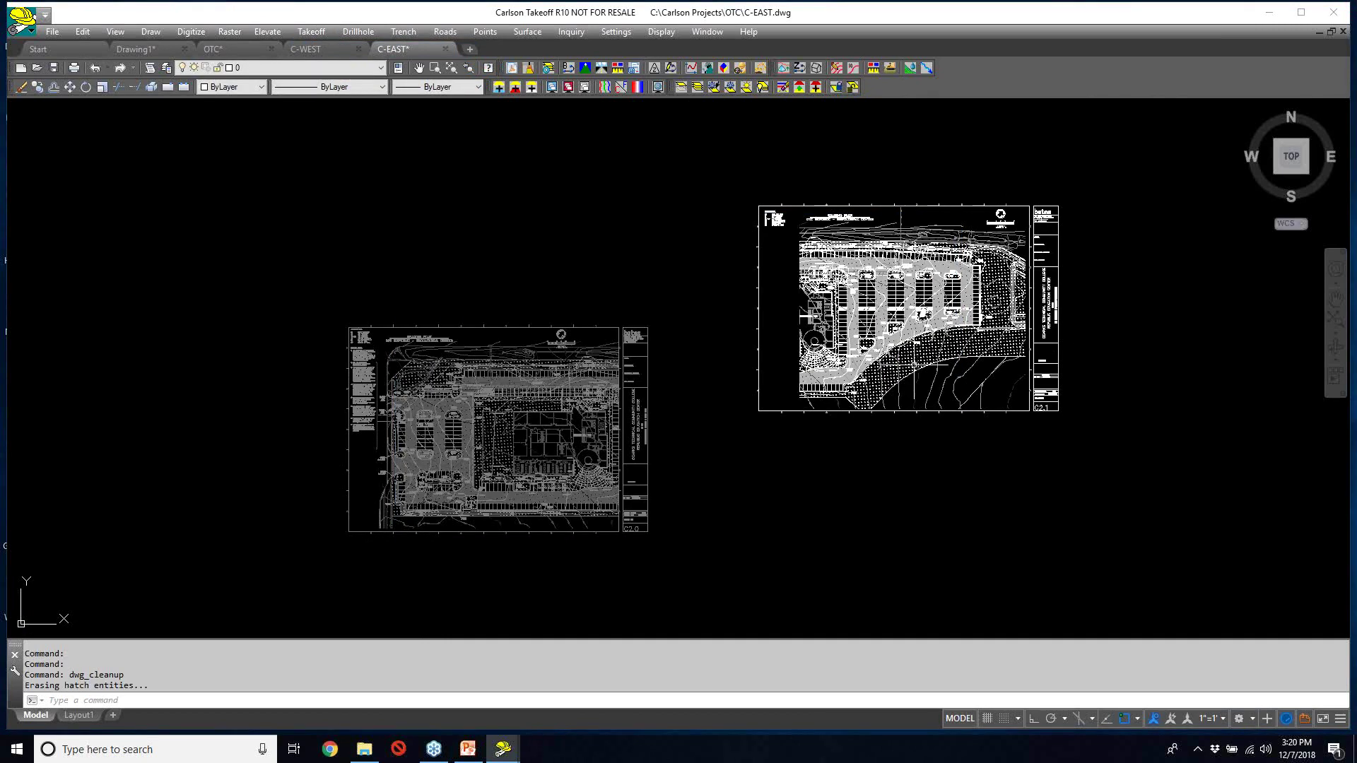
# - Move the entire C2.1 grading plan down so it sits roughly level beside the C-WEST reference
pyautogui.write('m')
pyautogui.press('Return')
pyautogui.click(1121, 478)
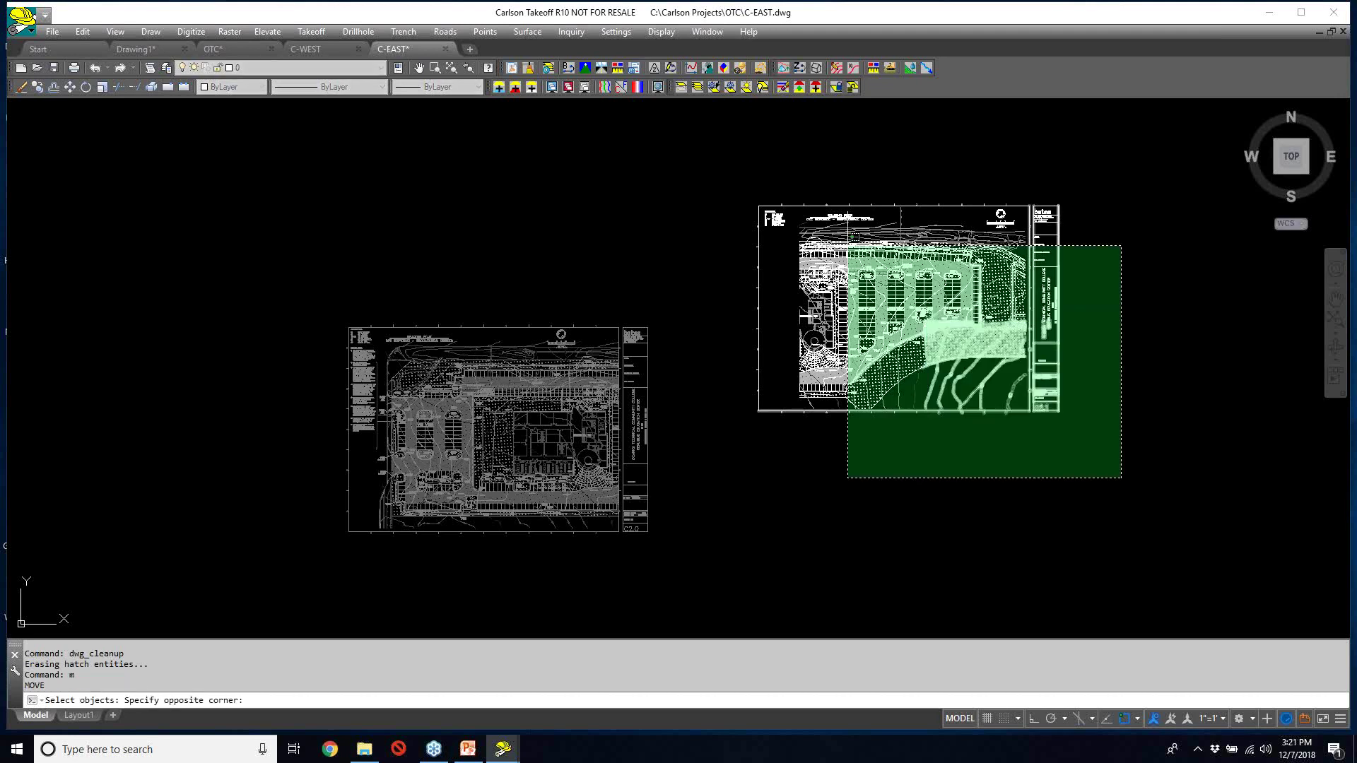
pyautogui.click(729, 175)
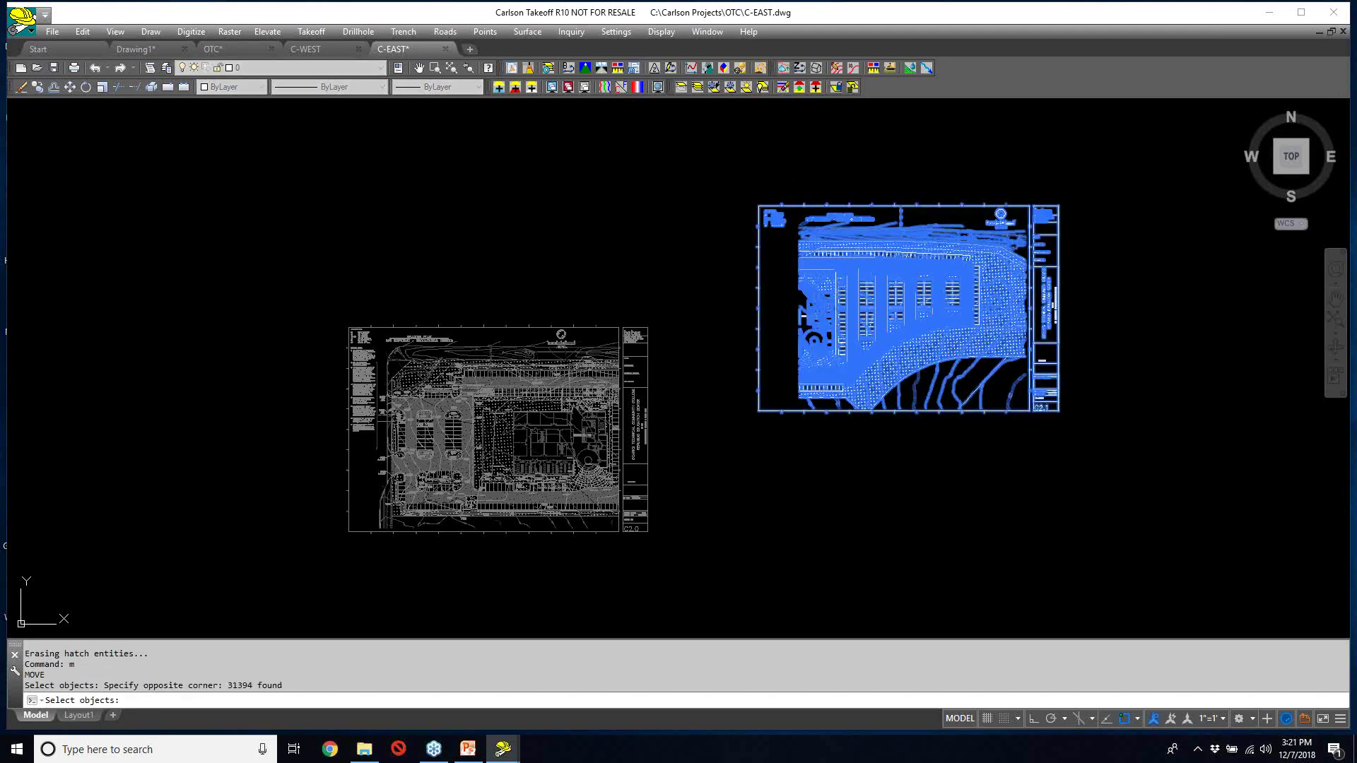
pyautogui.press('Return')
pyautogui.click(736, 172)
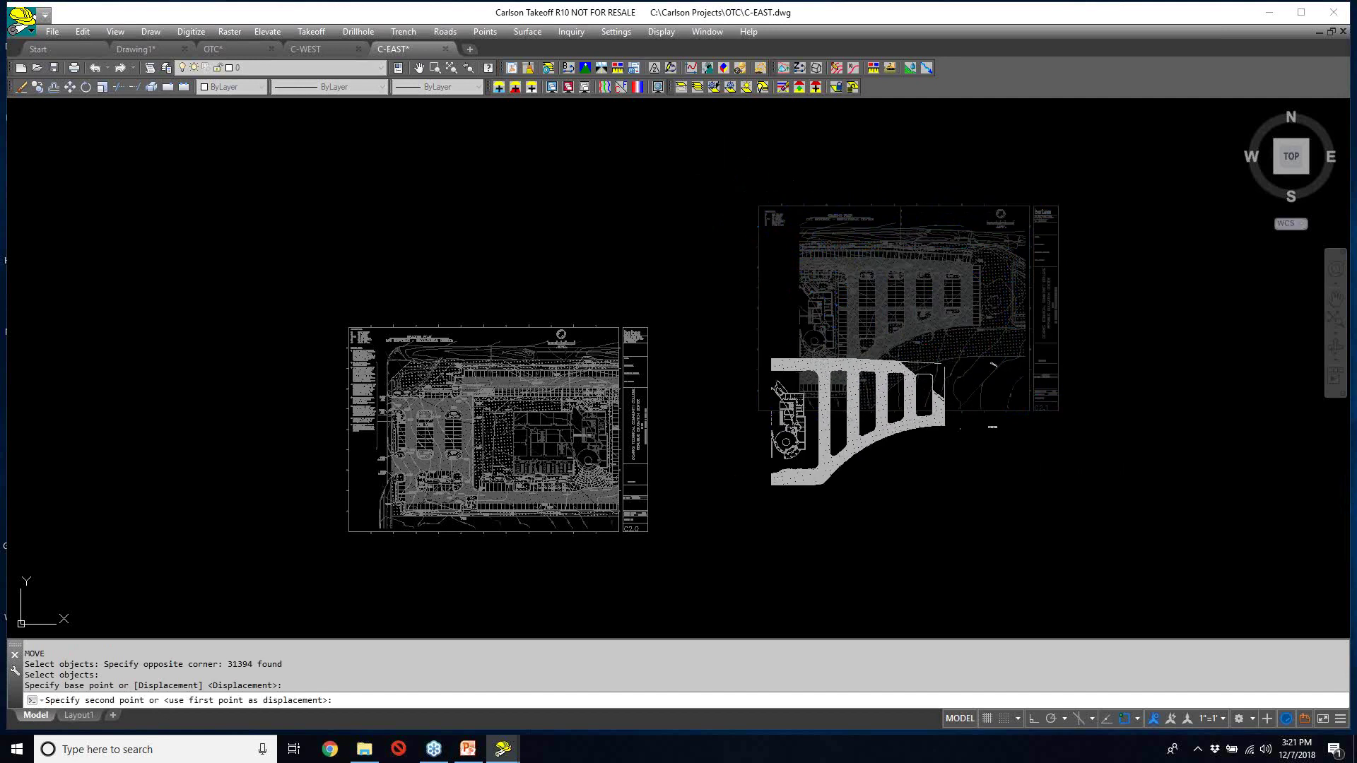
pyautogui.click(708, 274)
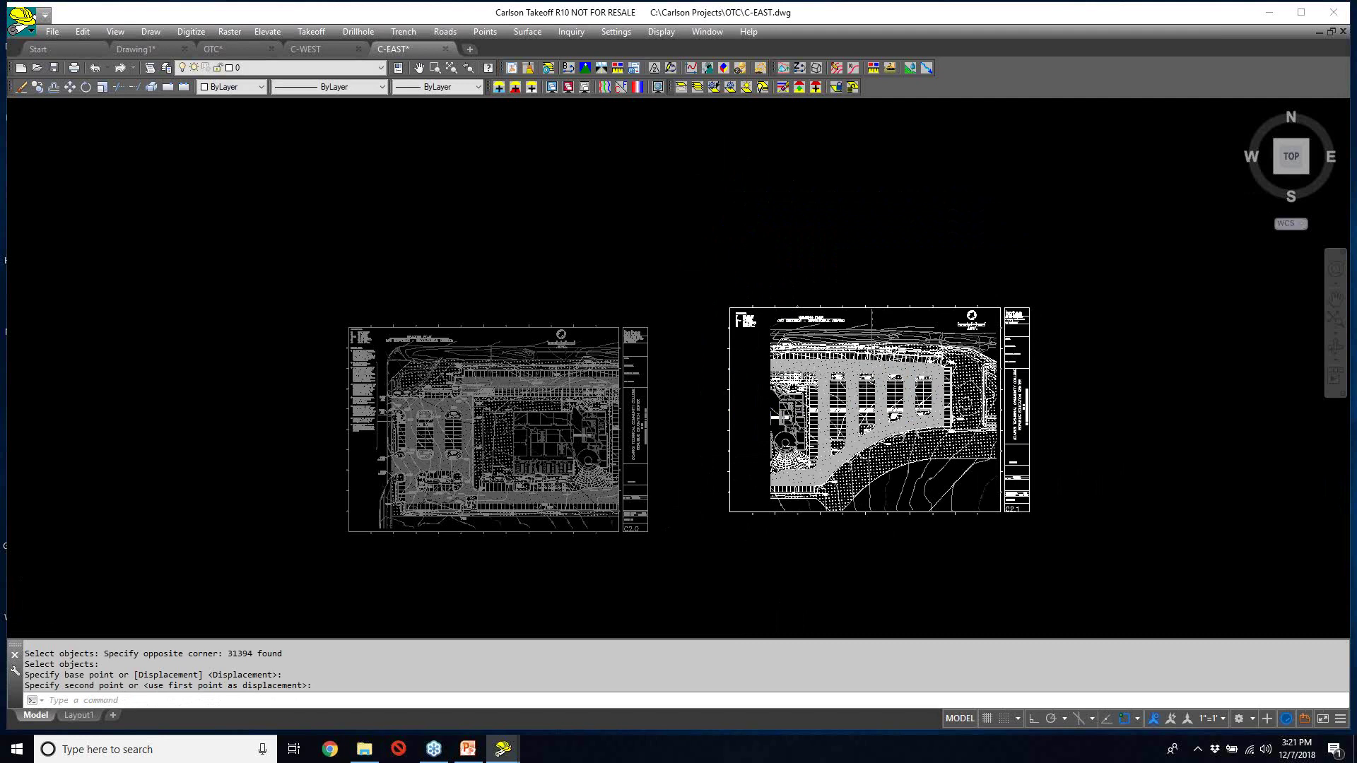
# - Examine the area around the circular building entrance and south parking row shared by sheets C2.0 and C2.1
pyautogui.scroll(2, 745, 504)
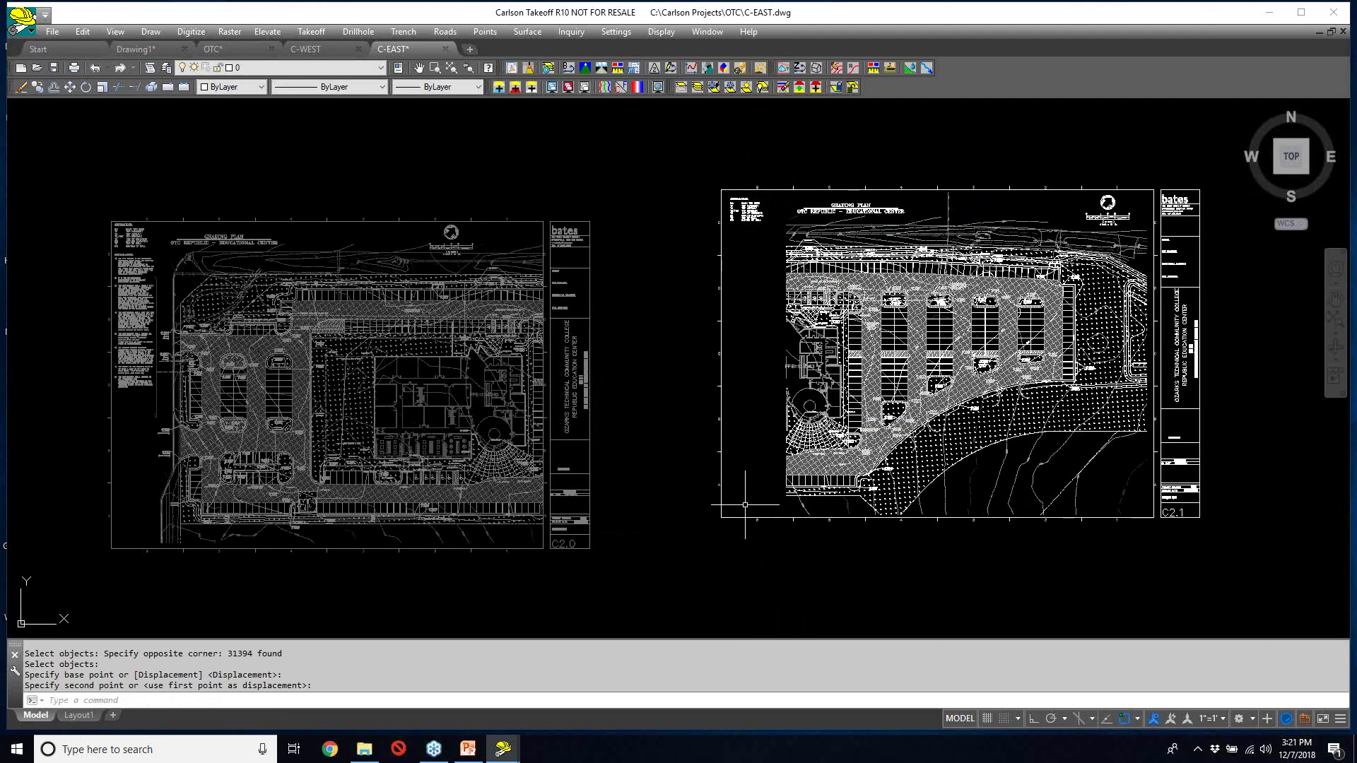
pyautogui.scroll(4, 745, 505)
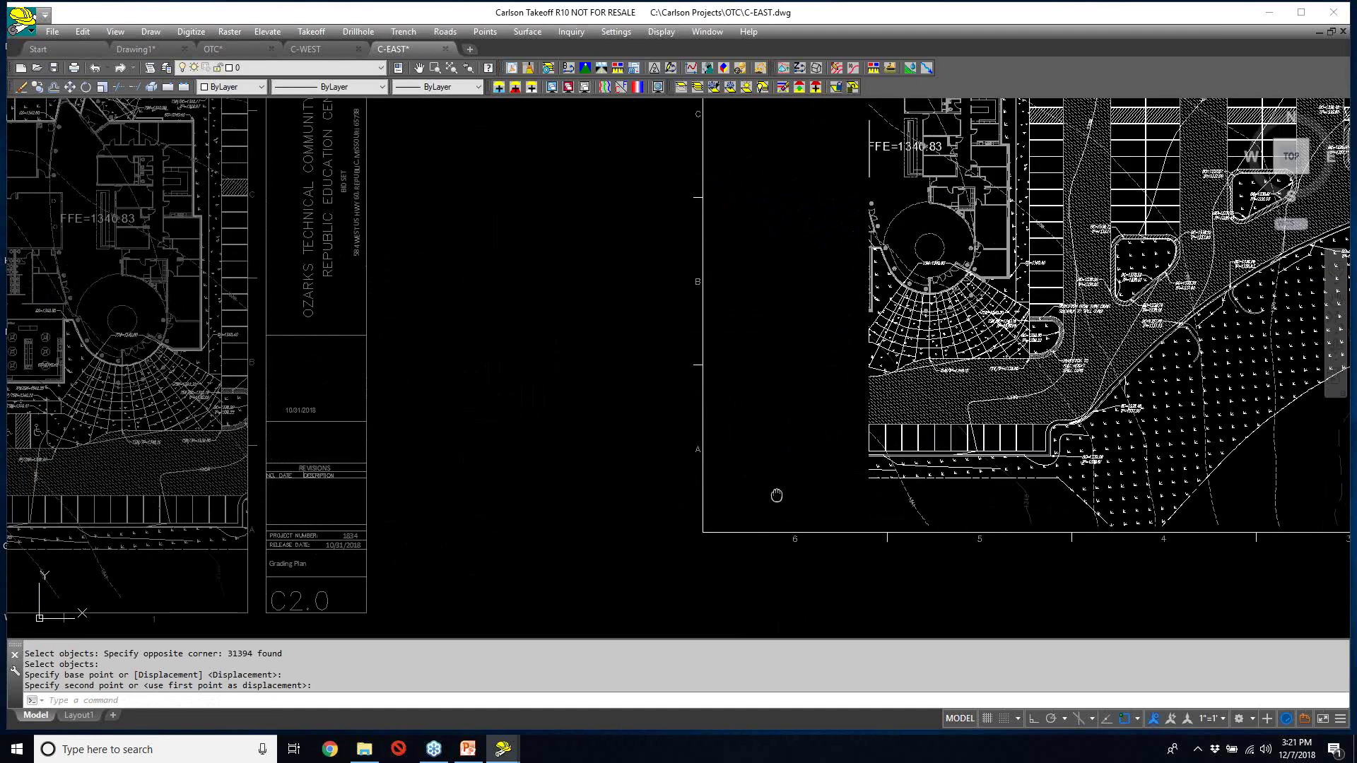
pyautogui.moveTo(776, 496); pyautogui.dragTo(861, 474, button='middle')
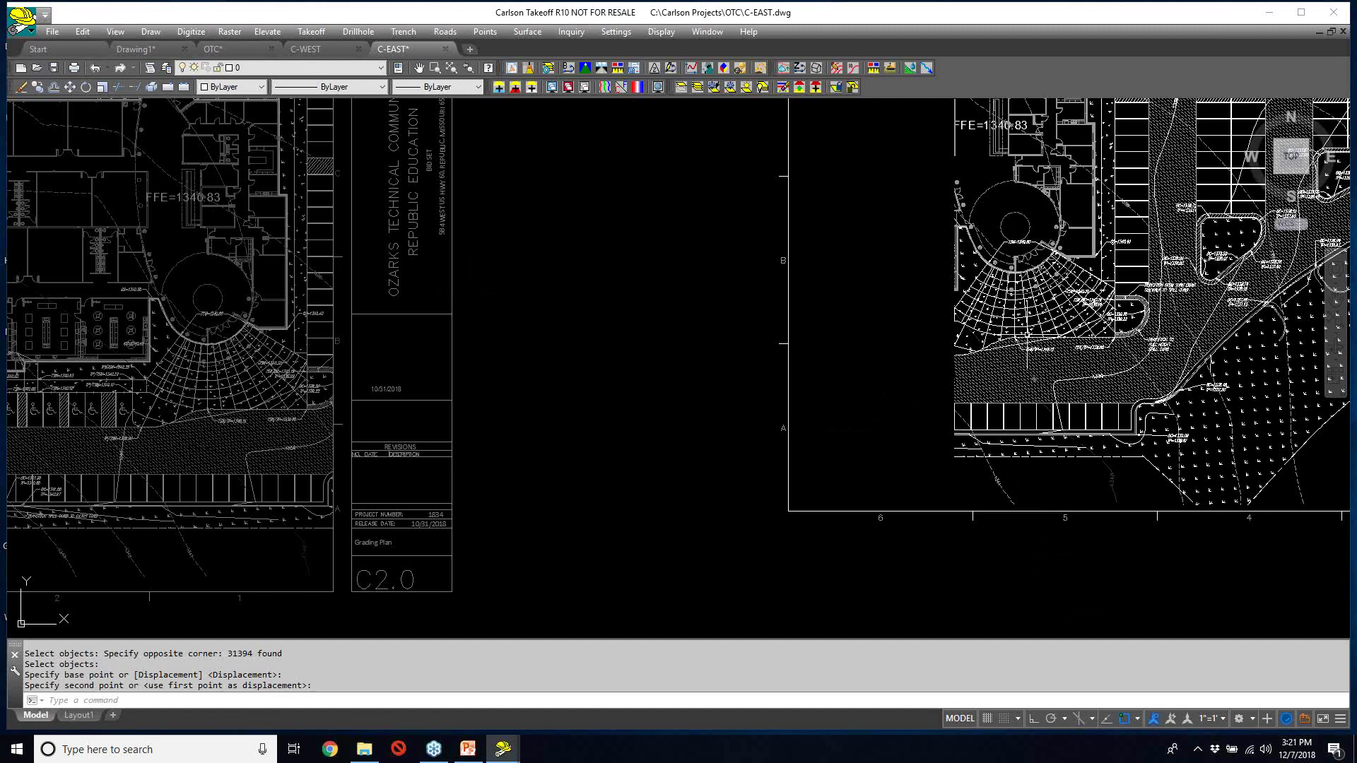
pyautogui.click(1047, 469)
pyautogui.scroll(-2, 1046, 469)
pyautogui.scroll(-2, 1180, 436)
pyautogui.moveTo(1180, 436); pyautogui.dragTo(955, 449, button='middle')
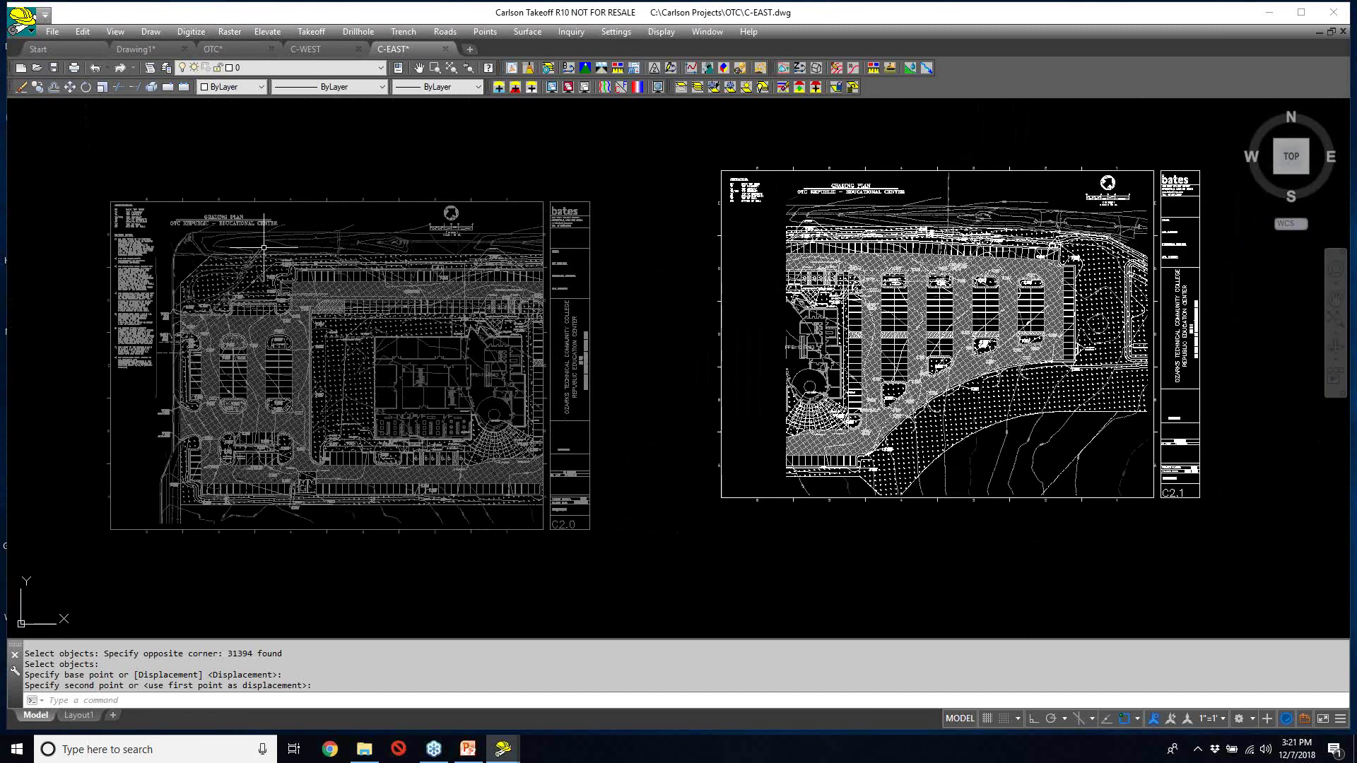
# - Save the C-EAST drawing and switch to the C-WEST drawing
pyautogui.click(54, 69)
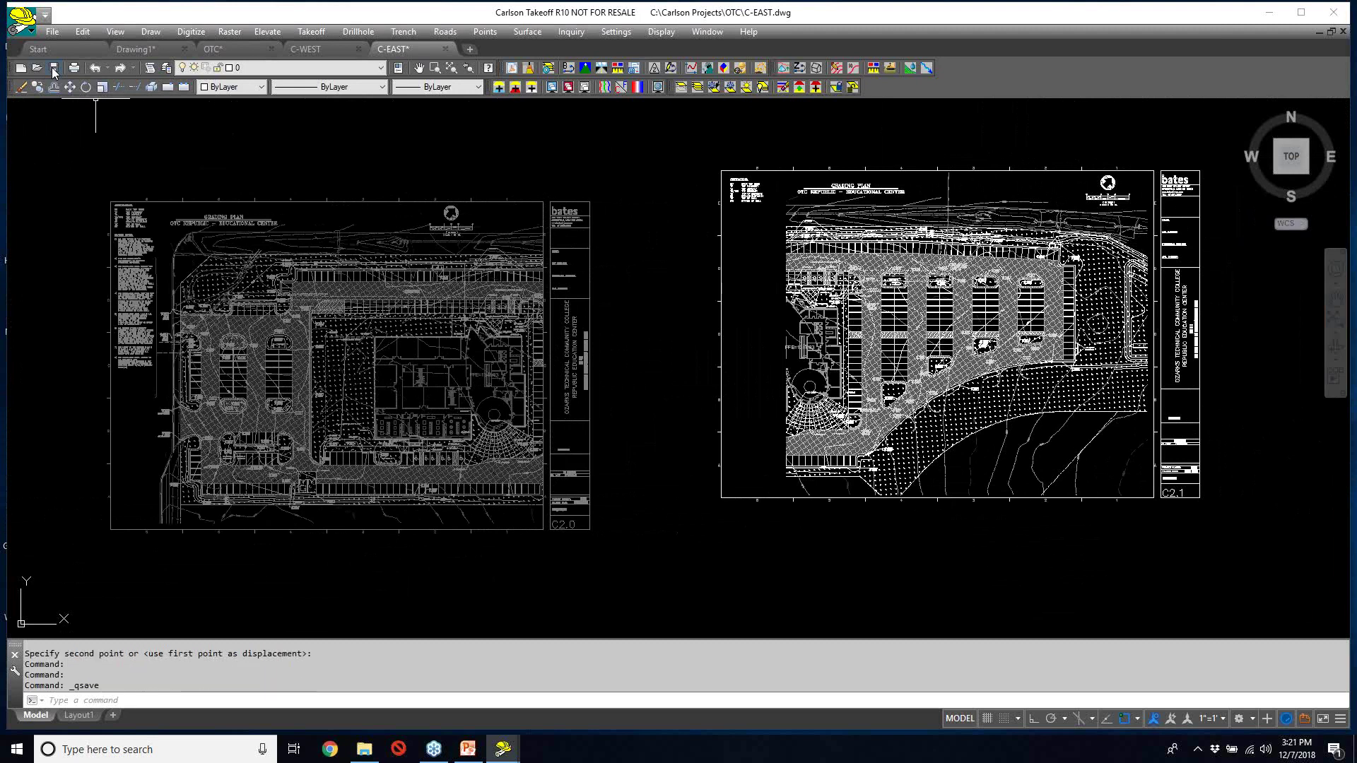
pyautogui.click(314, 51)
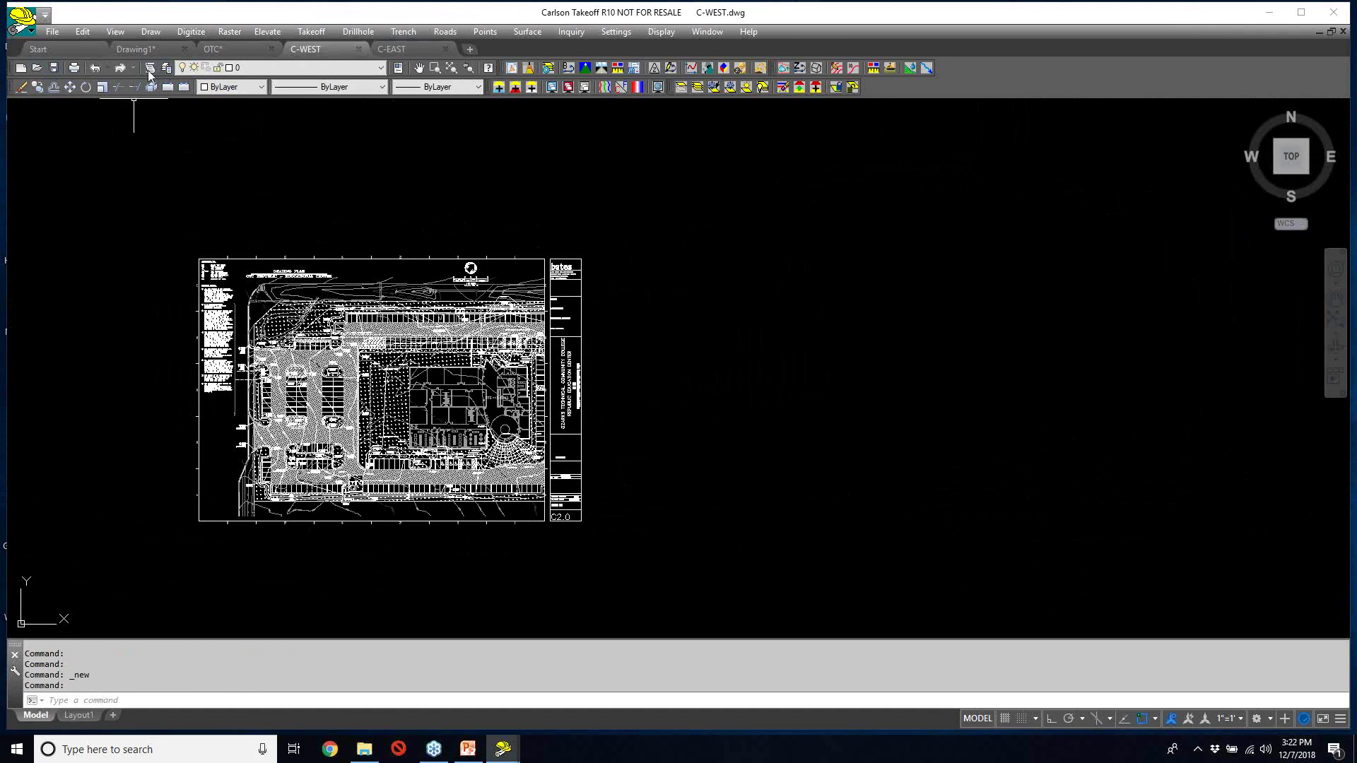
# - Make a new current layer named C-MTCH in the C-WEST drawing and set its color to red
pyautogui.click(228, 701)
pyautogui.write('-la')
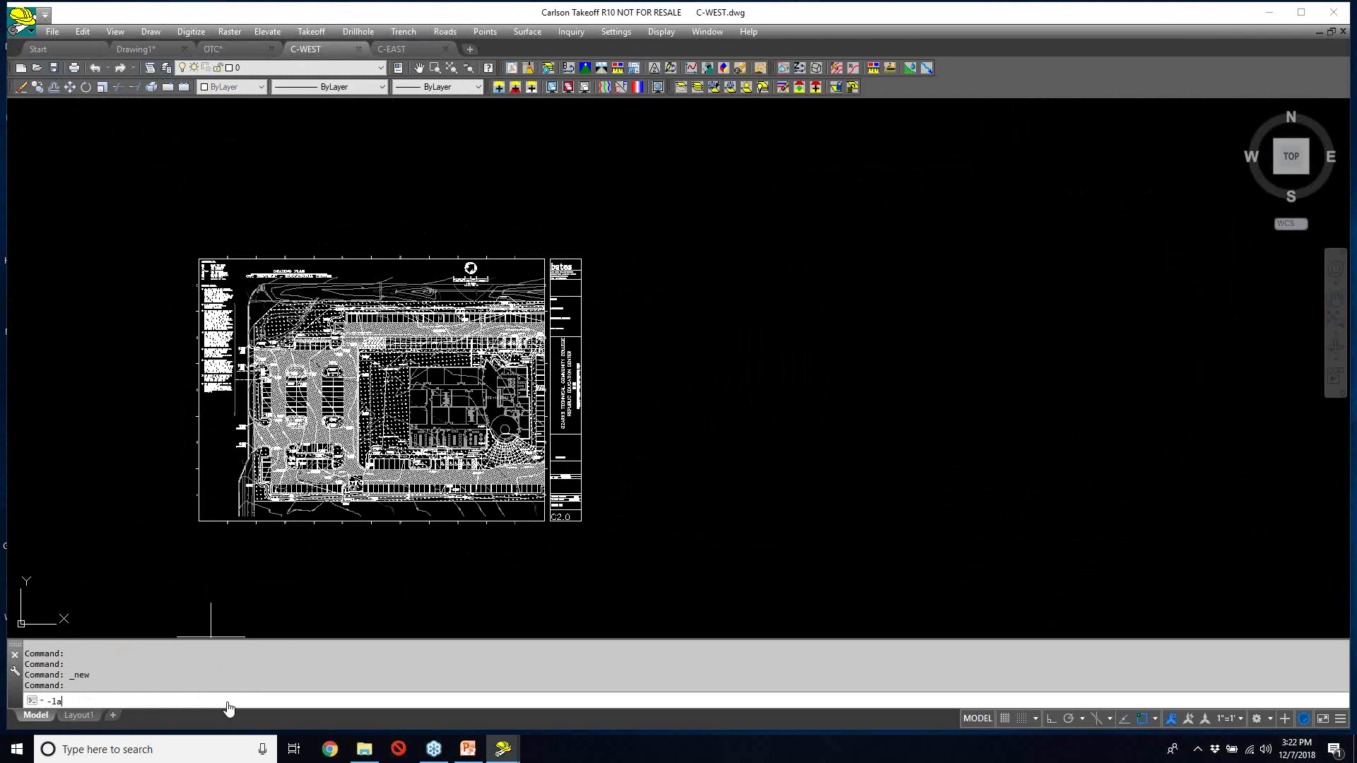
pyautogui.press('Return')
pyautogui.write('m')
pyautogui.press('Return')
pyautogui.write('c-MTCH')
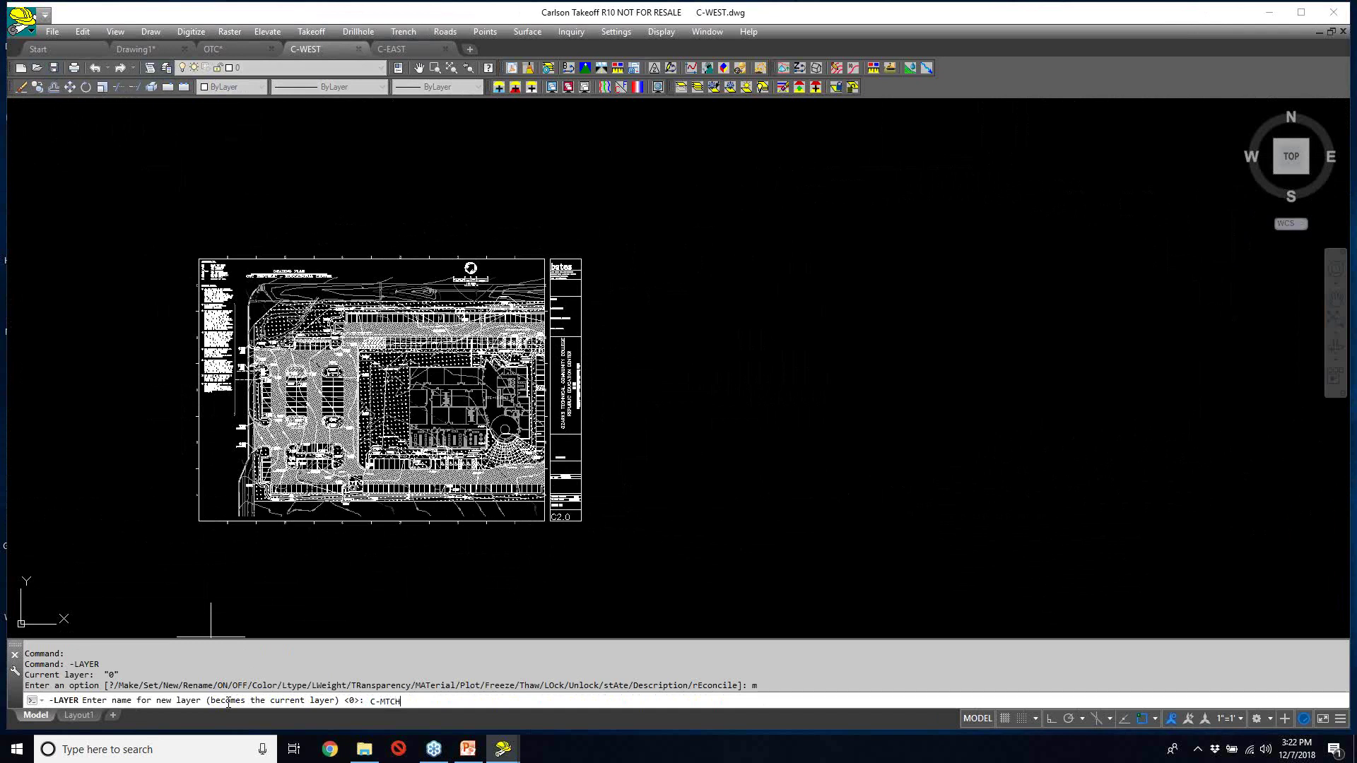
pyautogui.press('Return')
pyautogui.write('c')
pyautogui.press('Return')
pyautogui.write('r')
pyautogui.press('Return')
pyautogui.press('Return')
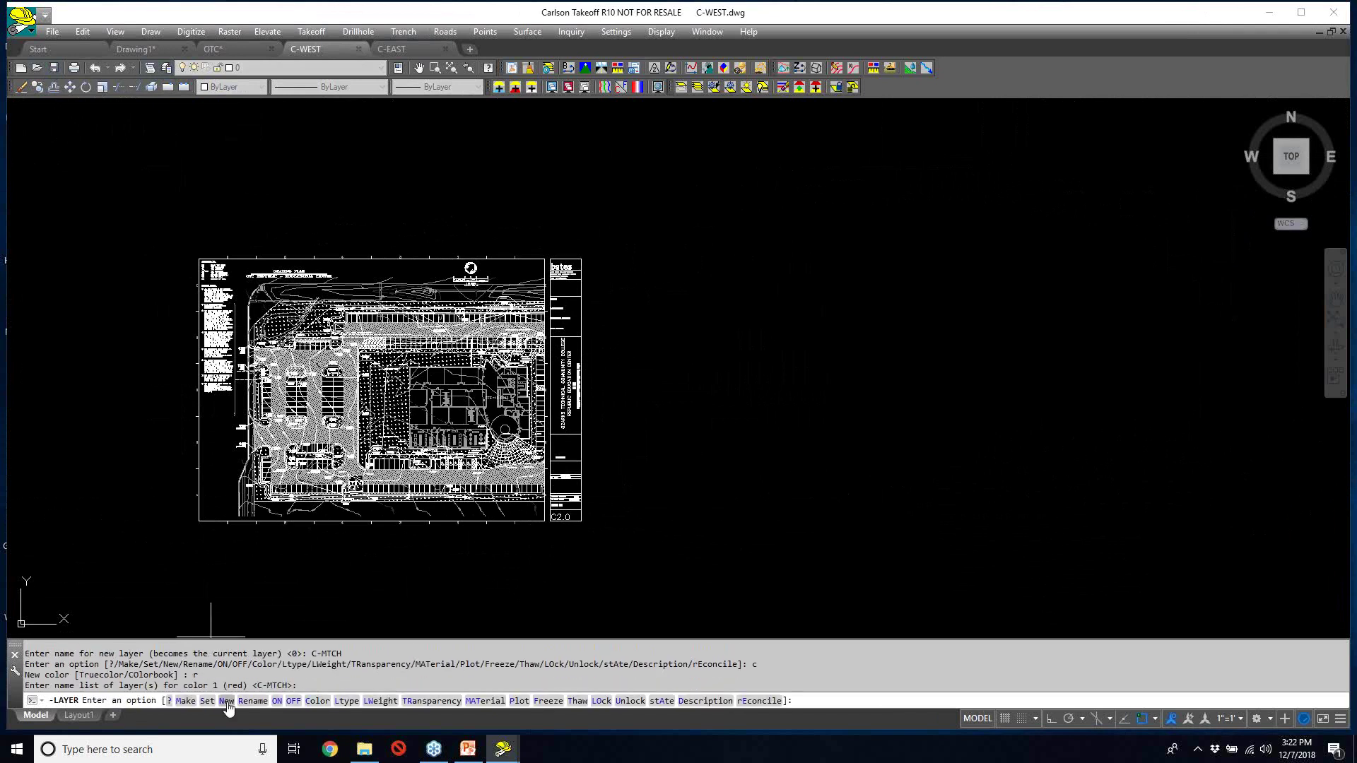
pyautogui.press('Return')
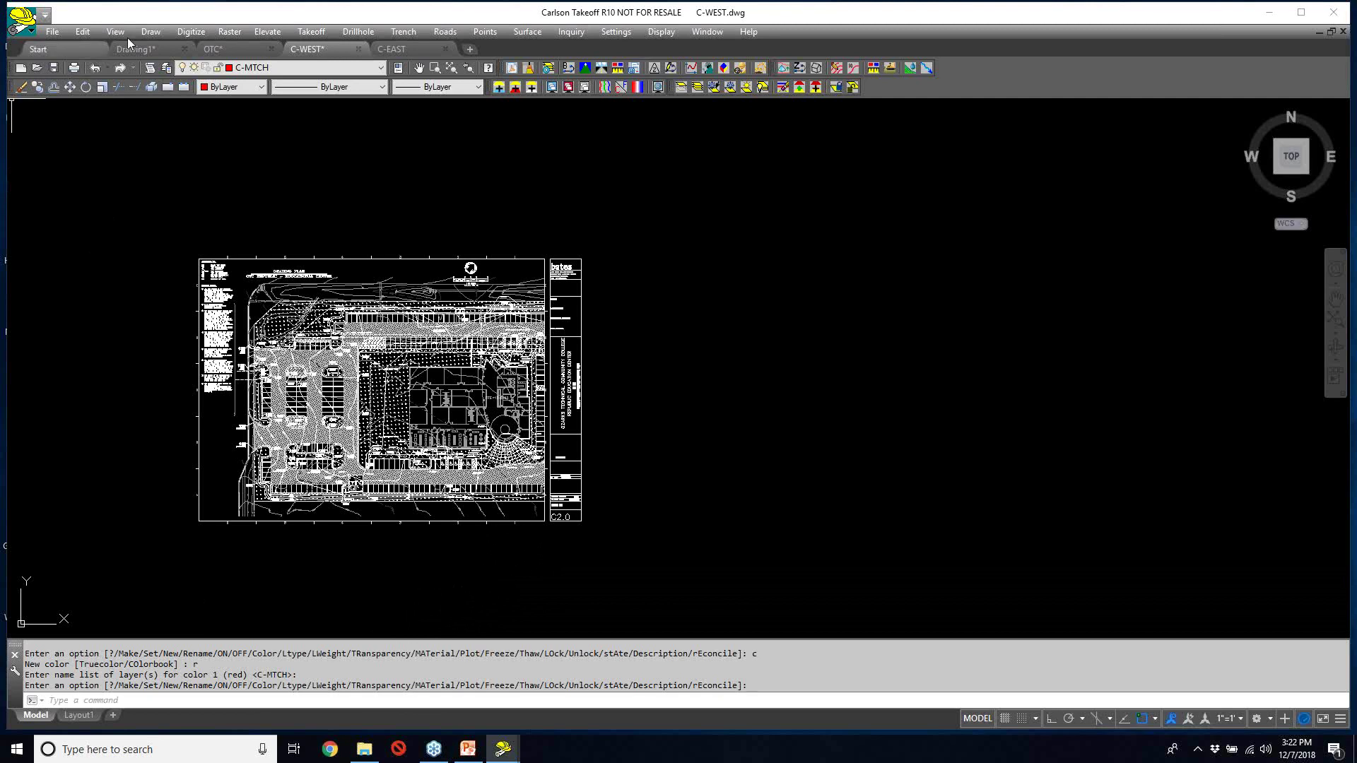
# - Start a 2D polyline that uses the current drawing properties
pyautogui.click(151, 31)
pyautogui.click(150, 31)
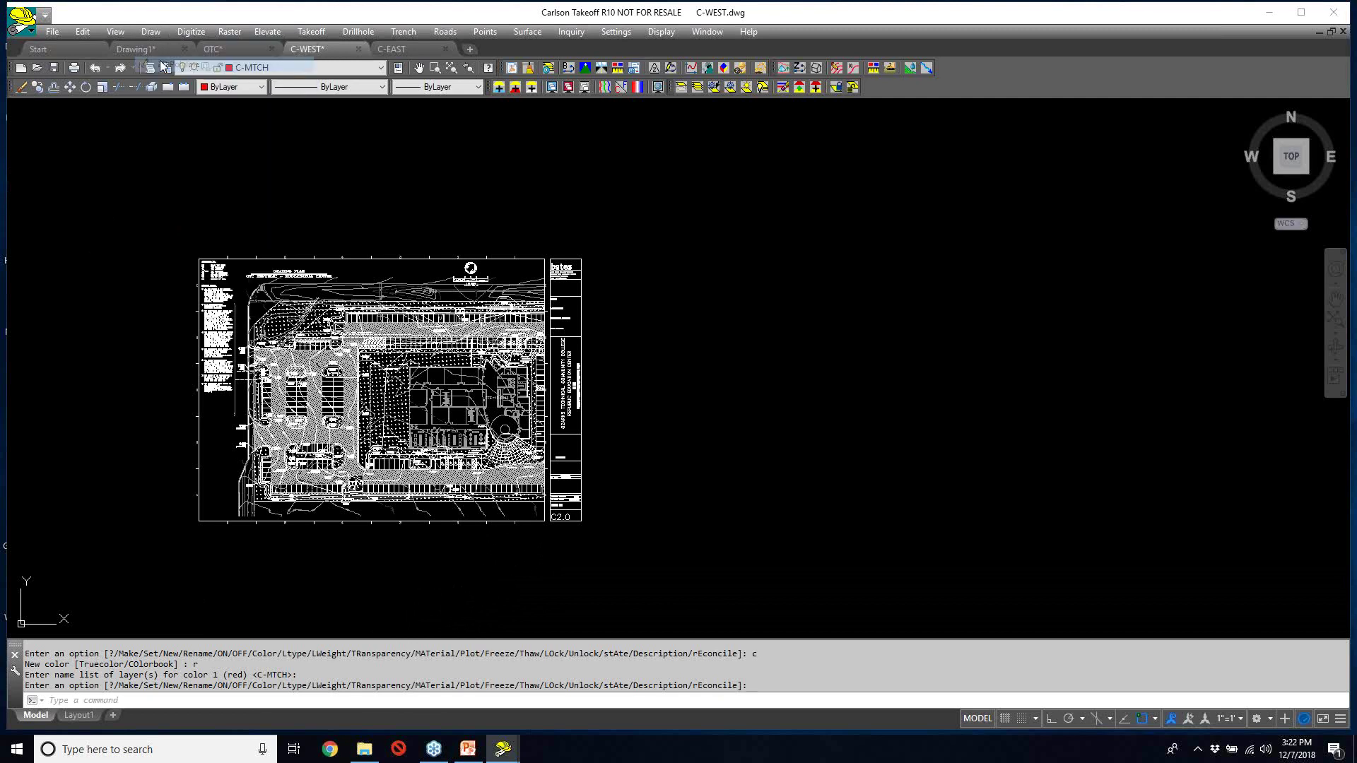
pyautogui.click(164, 69)
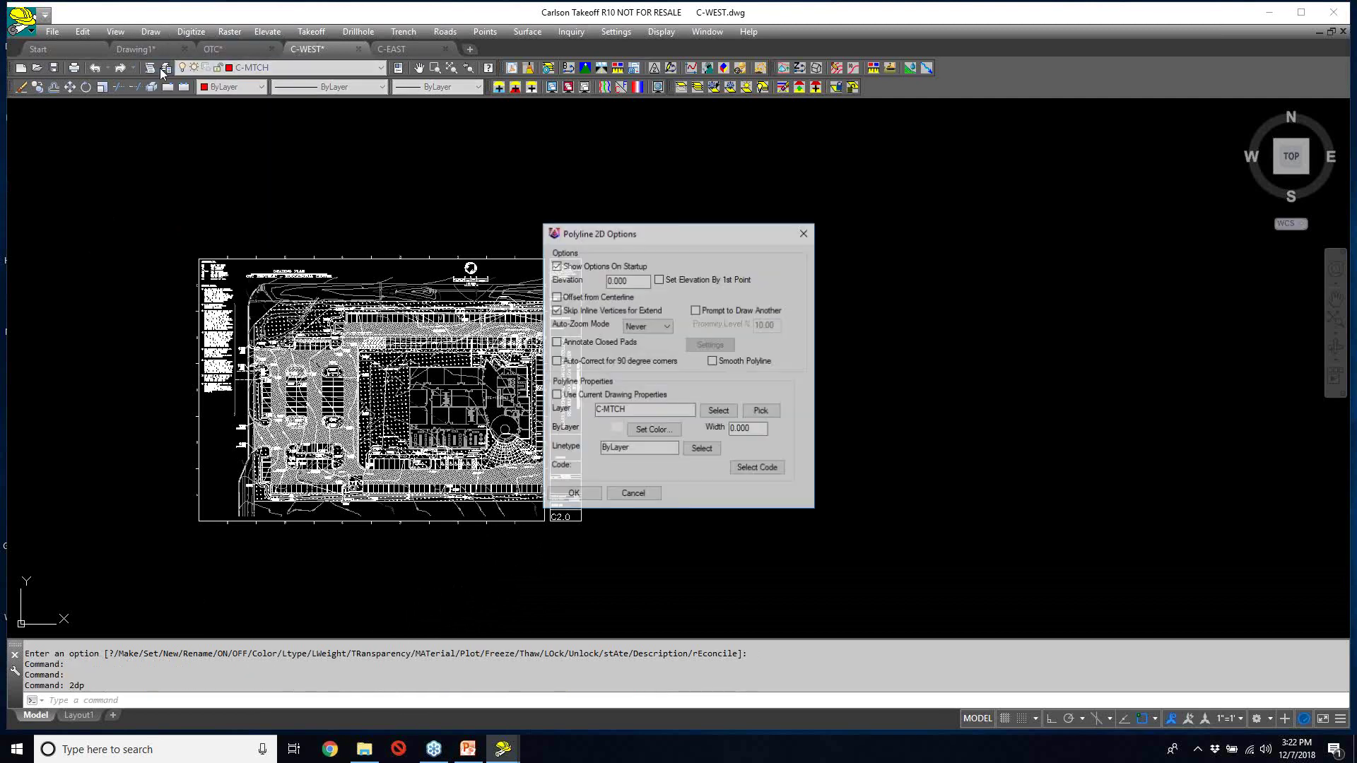
pyautogui.click(581, 397)
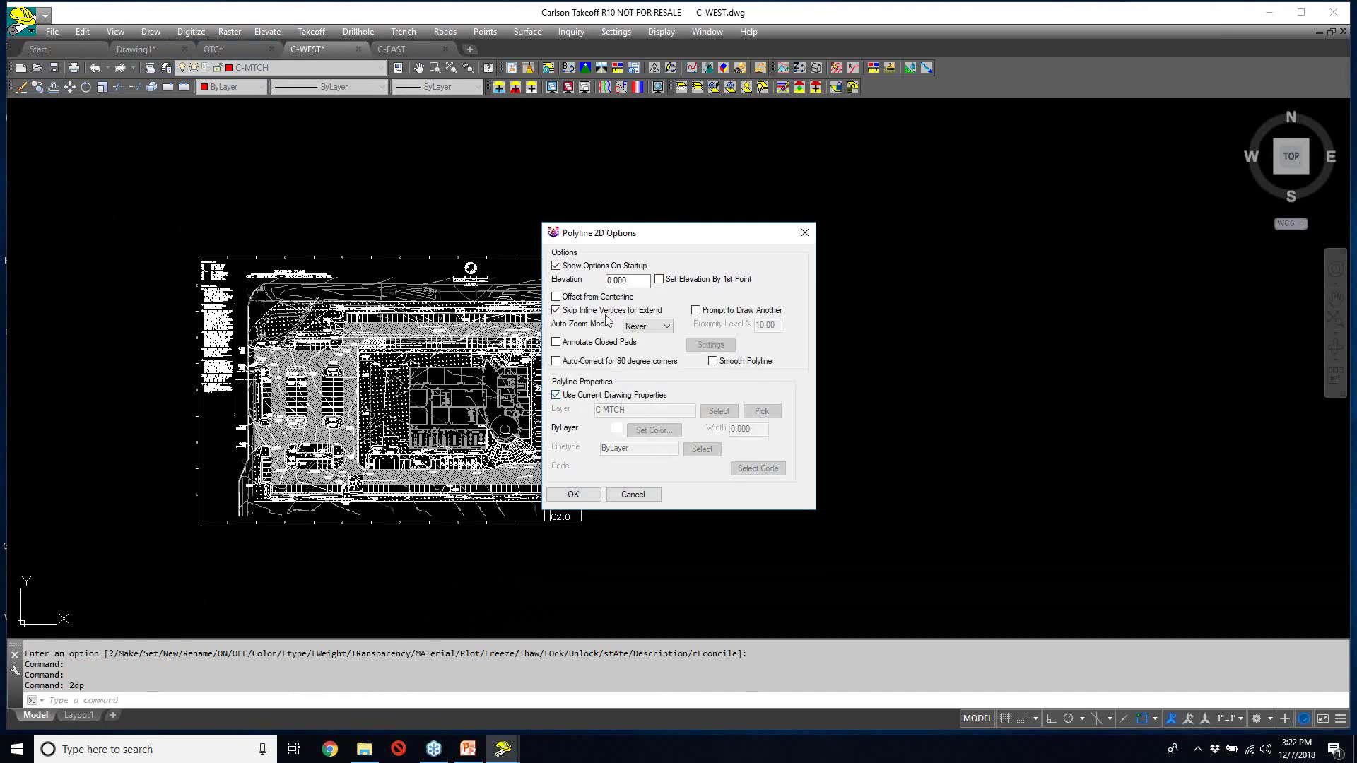
pyautogui.click(573, 494)
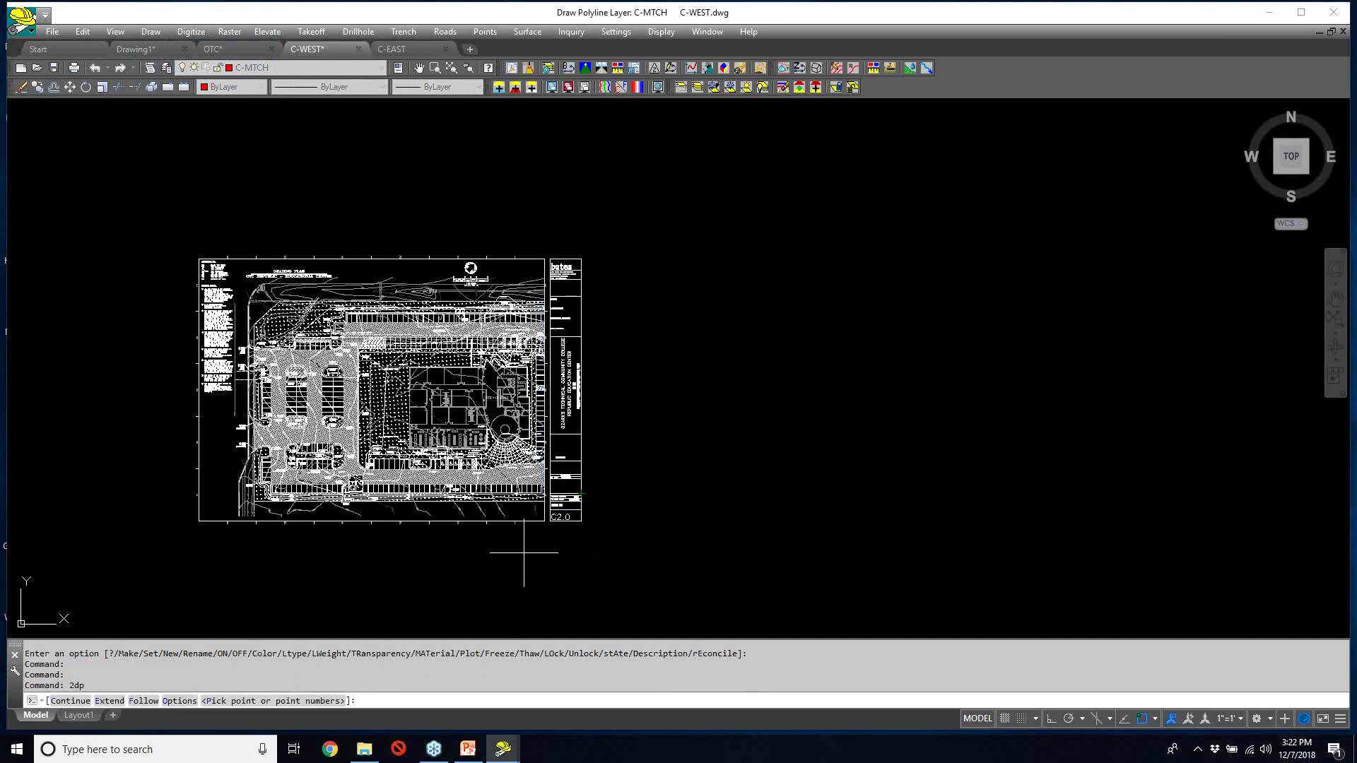
# - Draw the match line's first segment, about 162 long, from below sheet C2.0 up to the paving joint at the TSW/TP=1340.15 leader tip
pyautogui.click(524, 554)
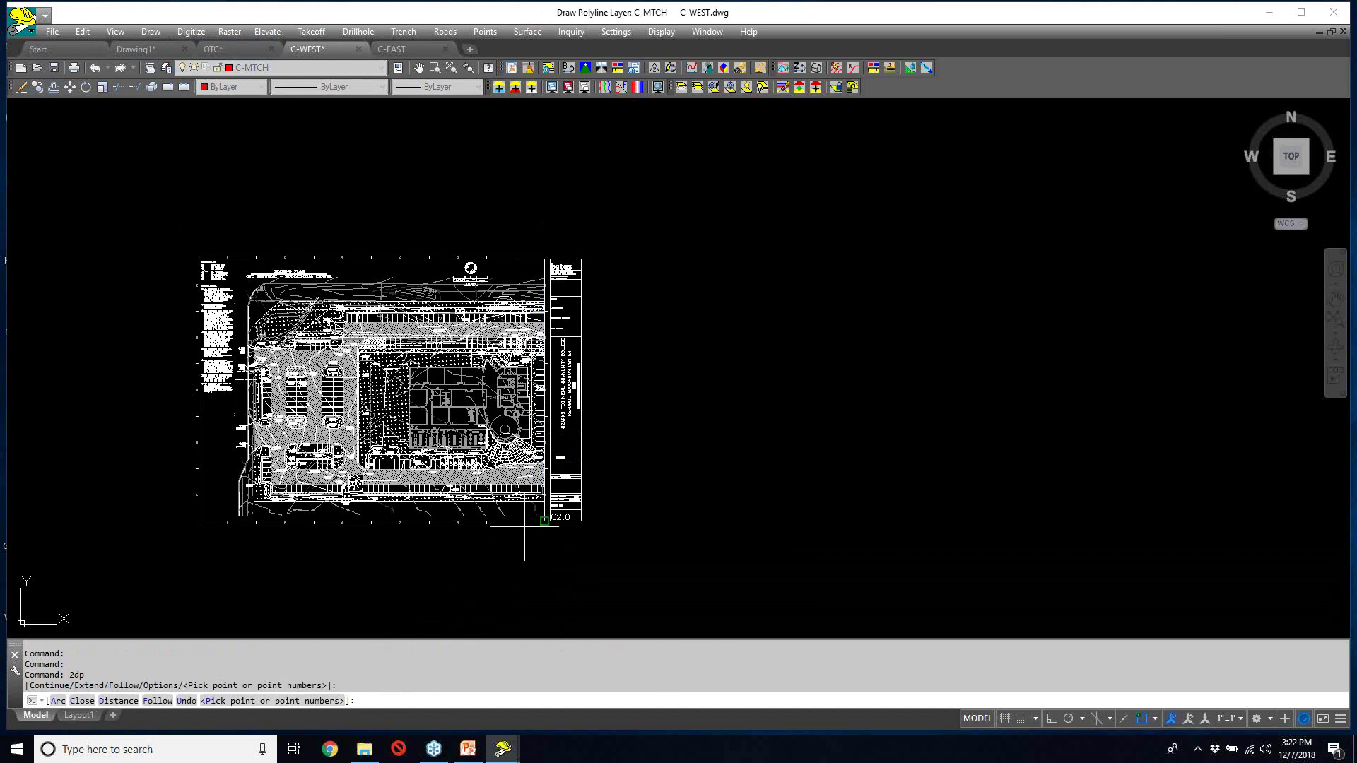
pyautogui.scroll(2, 518, 464)
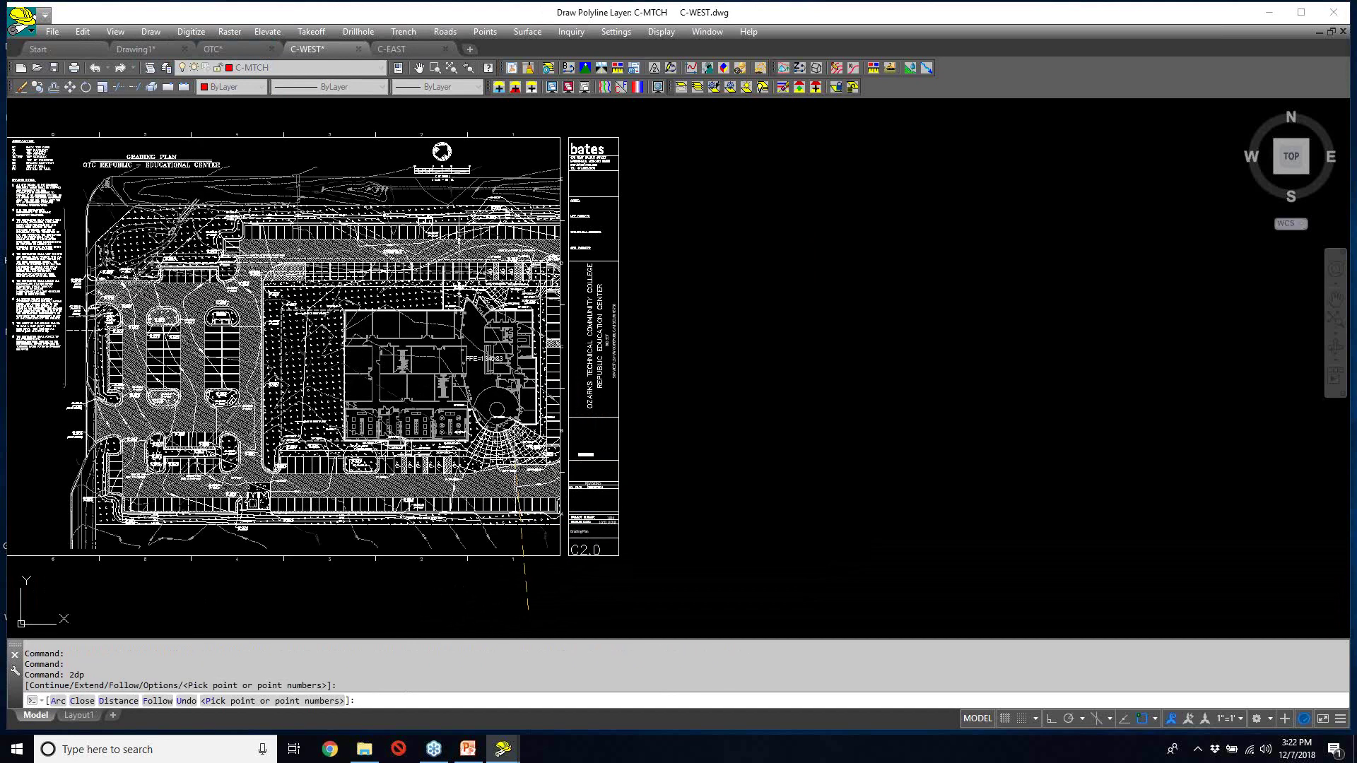
pyautogui.scroll(4, 519, 464)
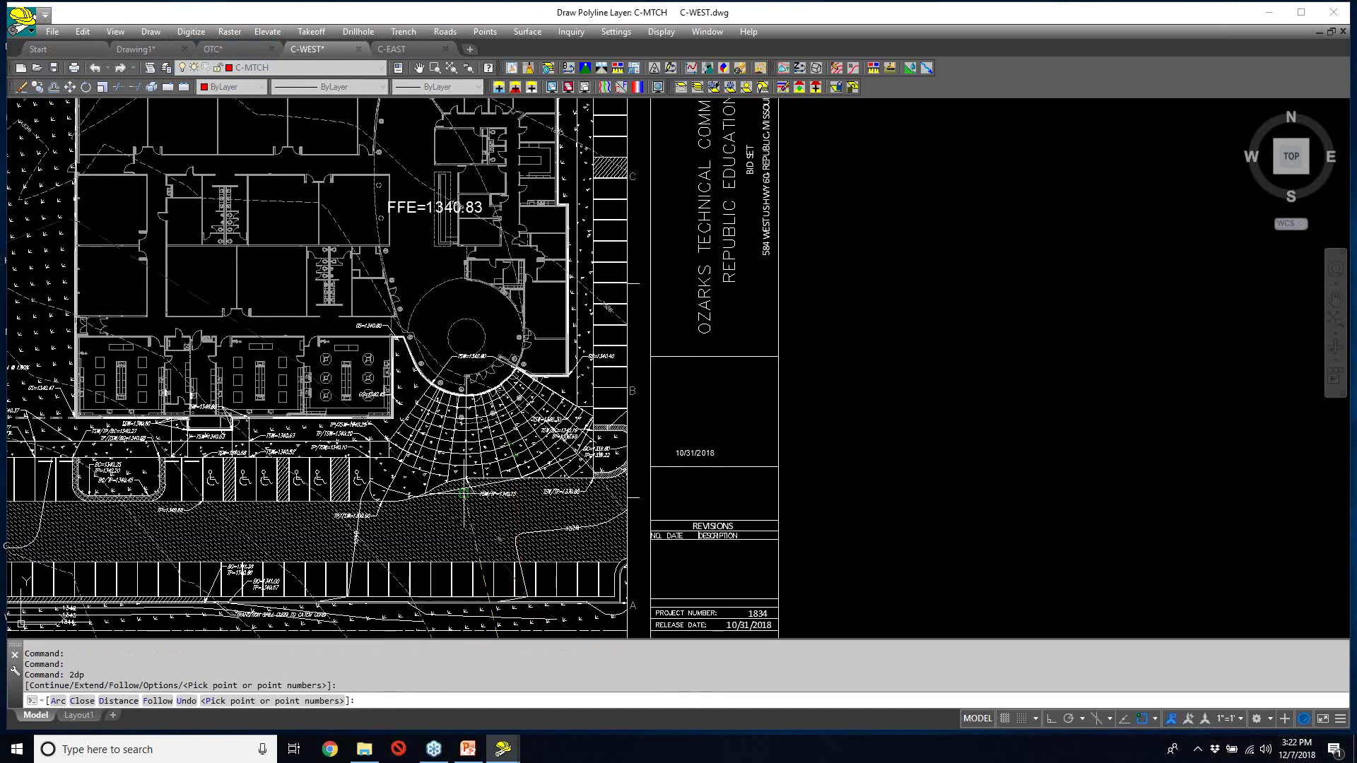
pyautogui.scroll(1, 464, 492)
pyautogui.scroll(5, 464, 492)
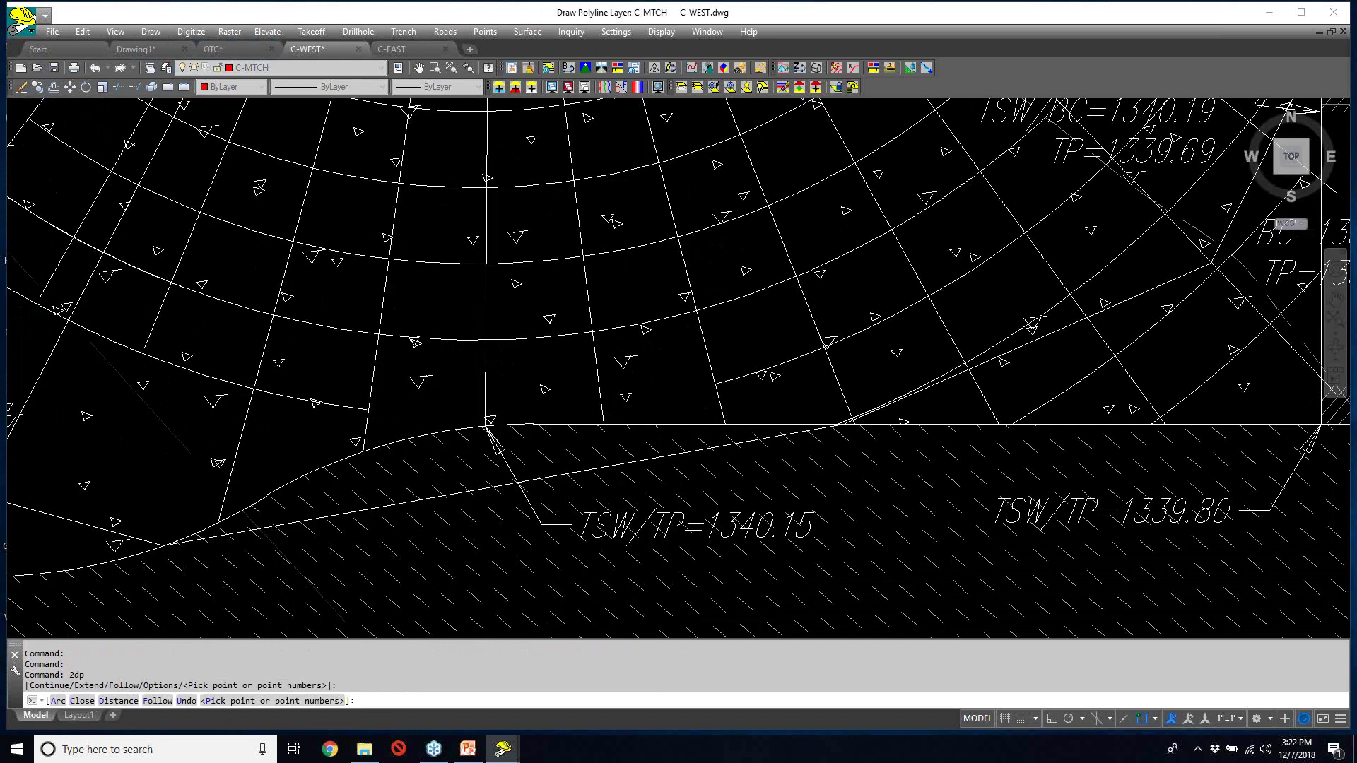
pyautogui.moveTo(516, 350); pyautogui.dragTo(537, 446, button='middle')
pyautogui.scroll(5, 538, 358)
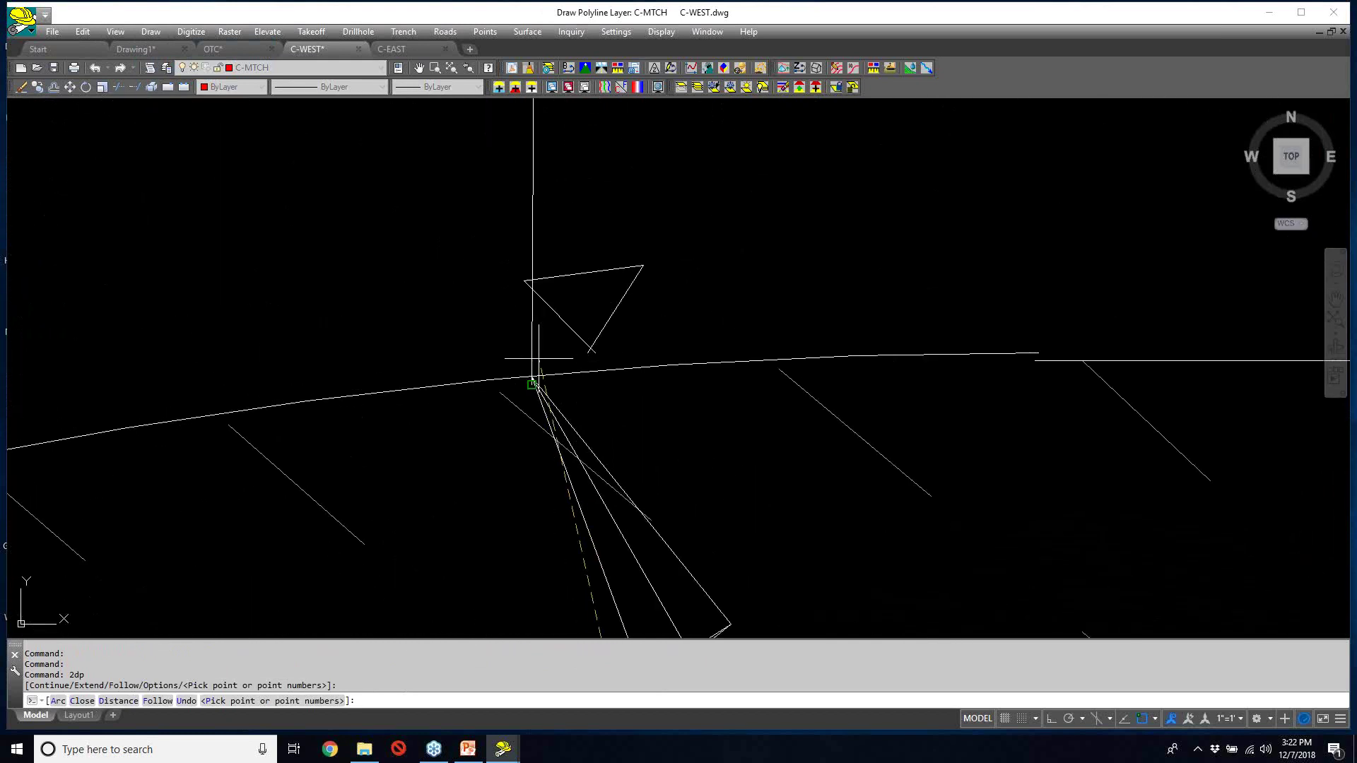
pyautogui.scroll(2, 539, 358)
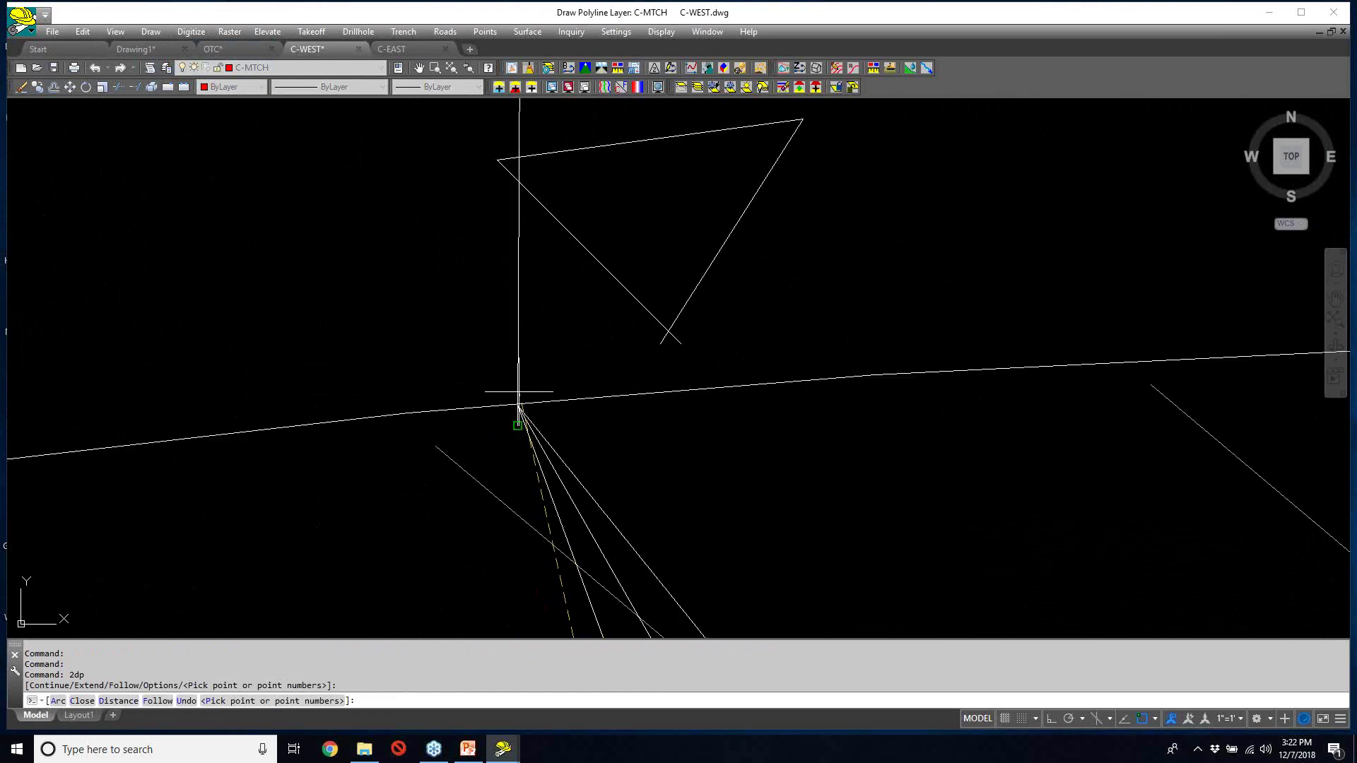
pyautogui.scroll(4, 517, 405)
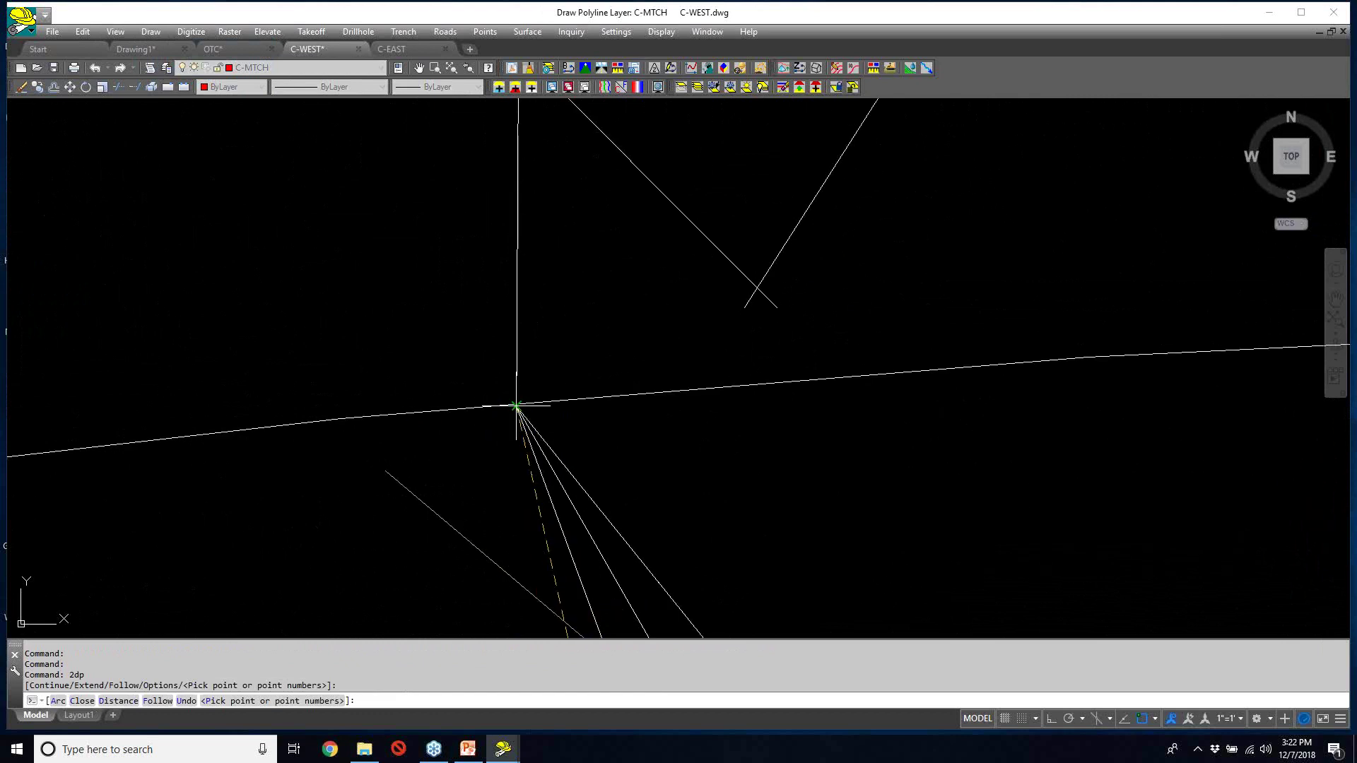
pyautogui.click(505, 408)
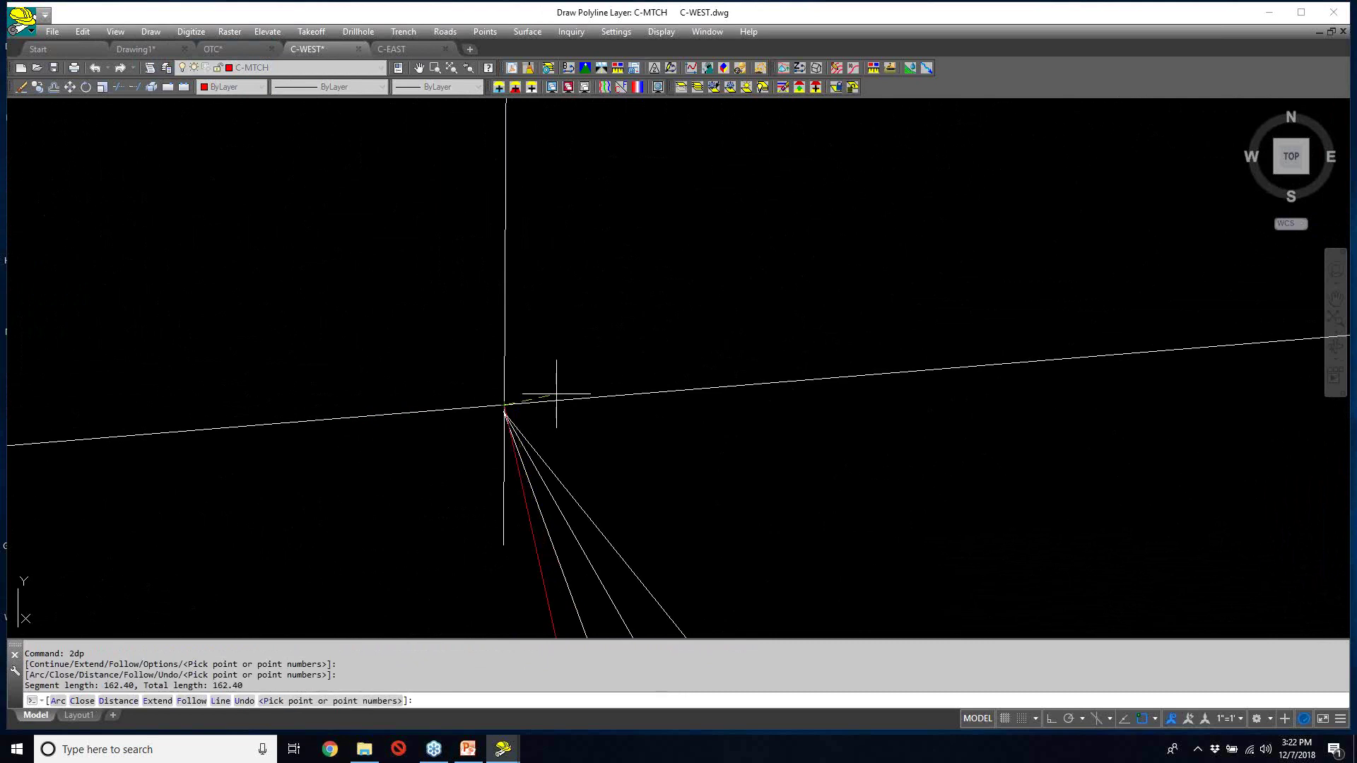
# - Continue the match line north about 383 through the circular entrance to a point just above the sheet border
pyautogui.scroll(-4, 625, 391)
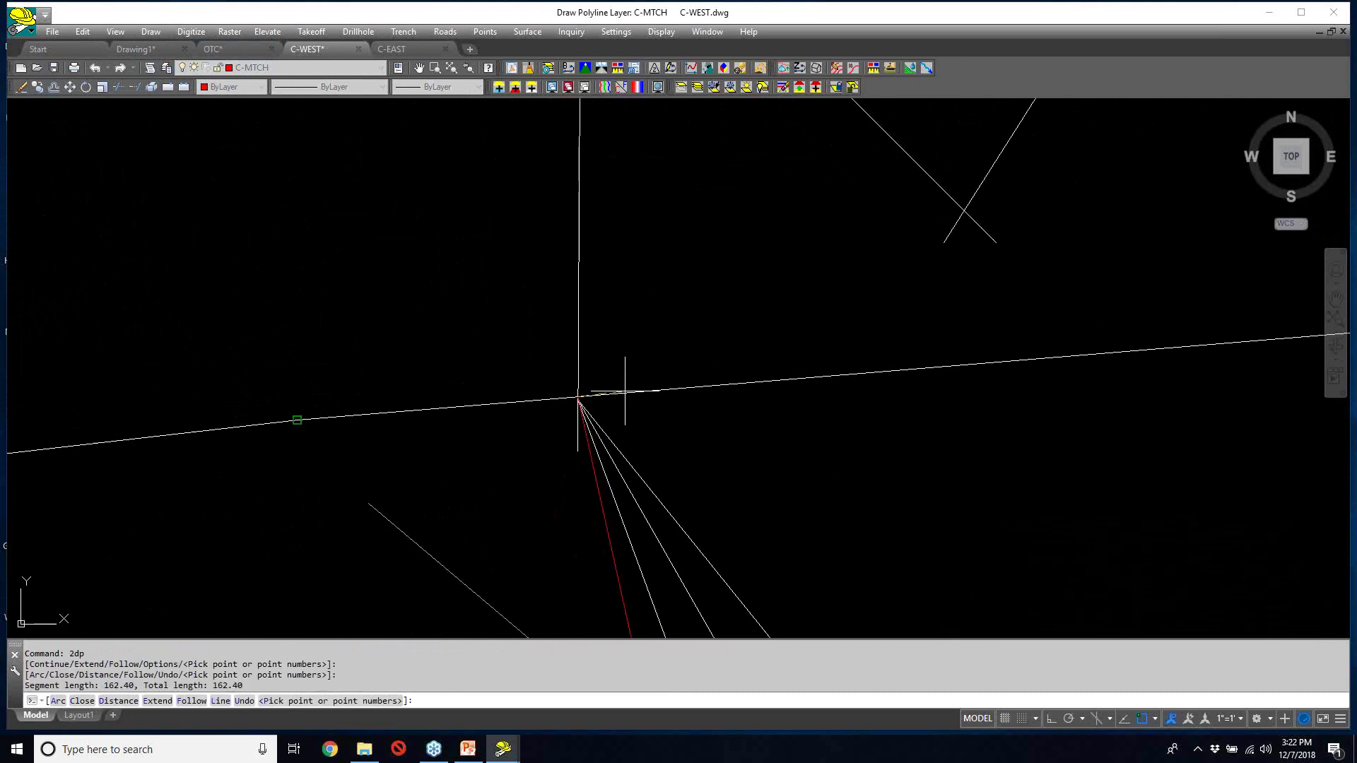
pyautogui.scroll(4, 625, 390)
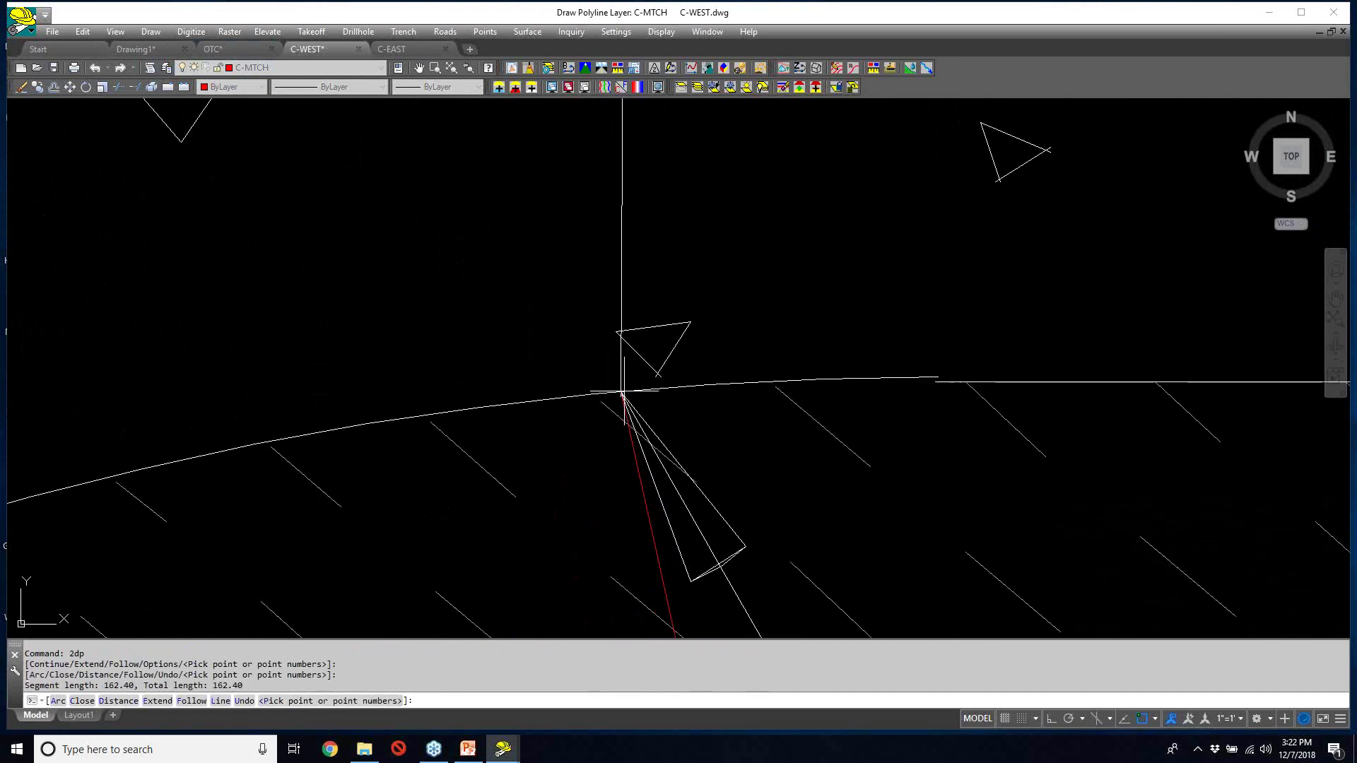
pyautogui.scroll(-15, 625, 391)
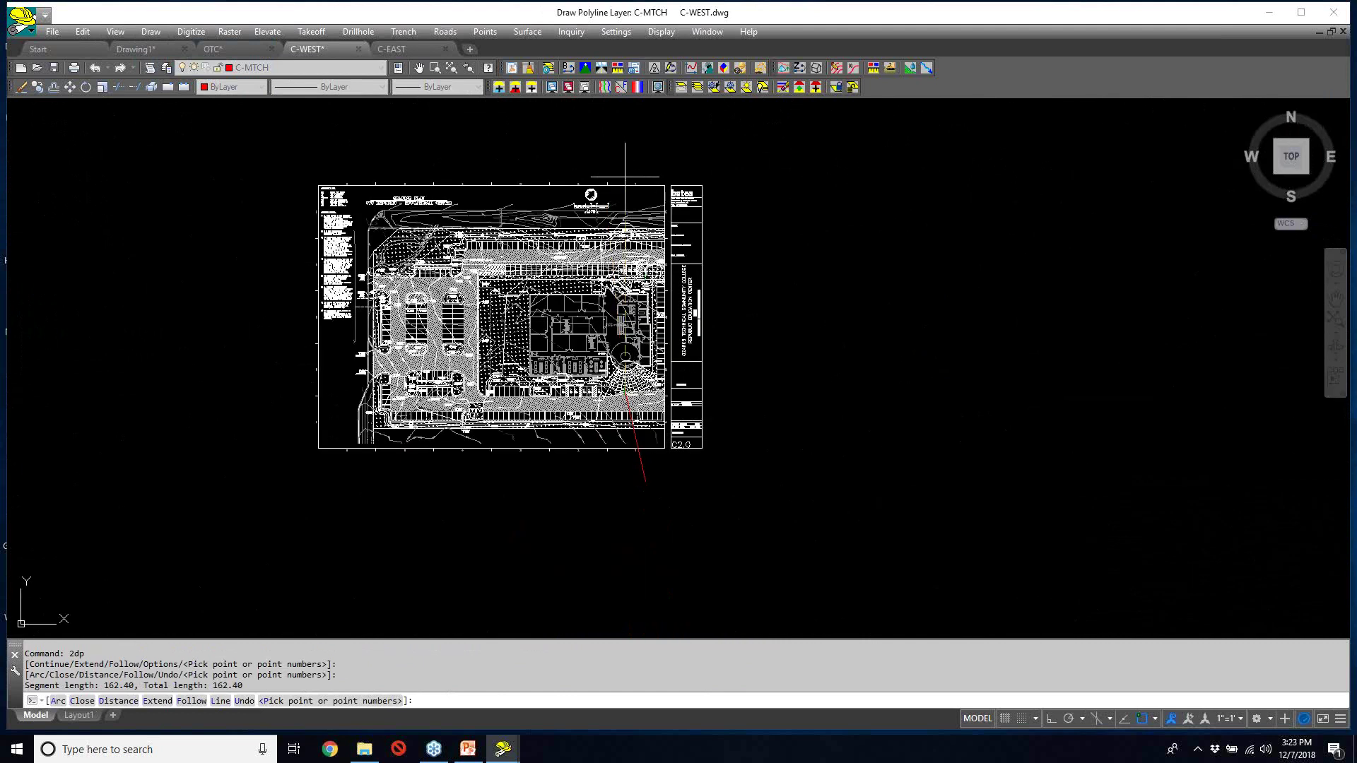
pyautogui.scroll(3, 625, 176)
pyautogui.scroll(2, 621, 176)
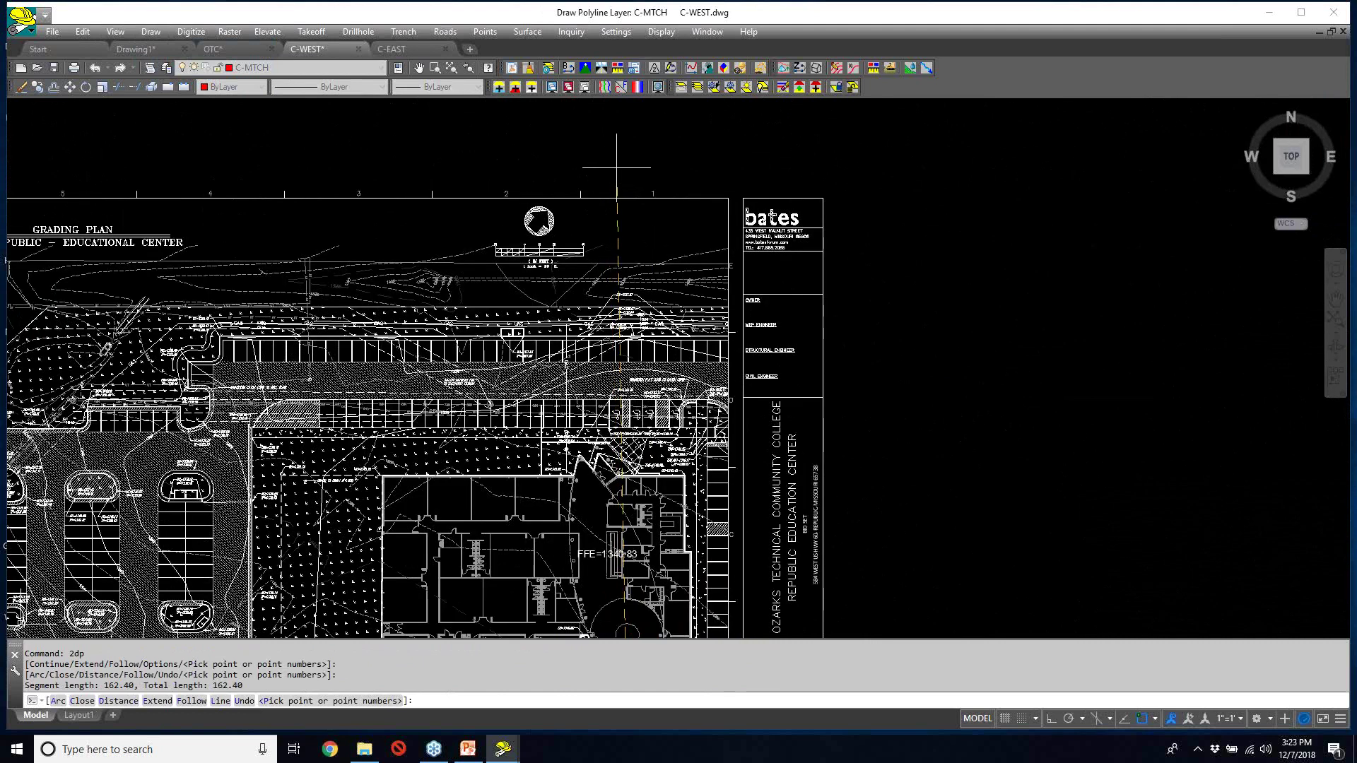
pyautogui.click(614, 164)
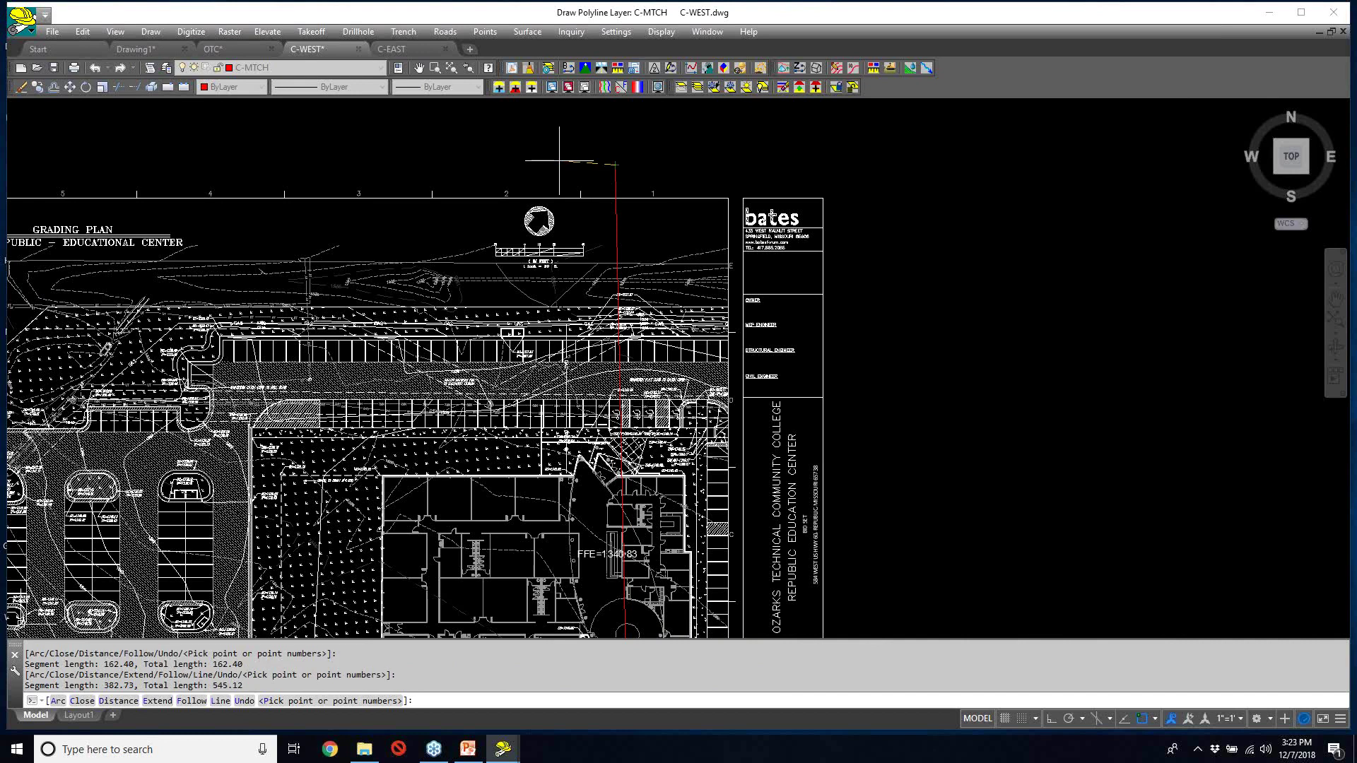
# - Carry the polyline around the sheet's west side with segments about 648 and 659 long, and close it
pyautogui.scroll(-6, 558, 153)
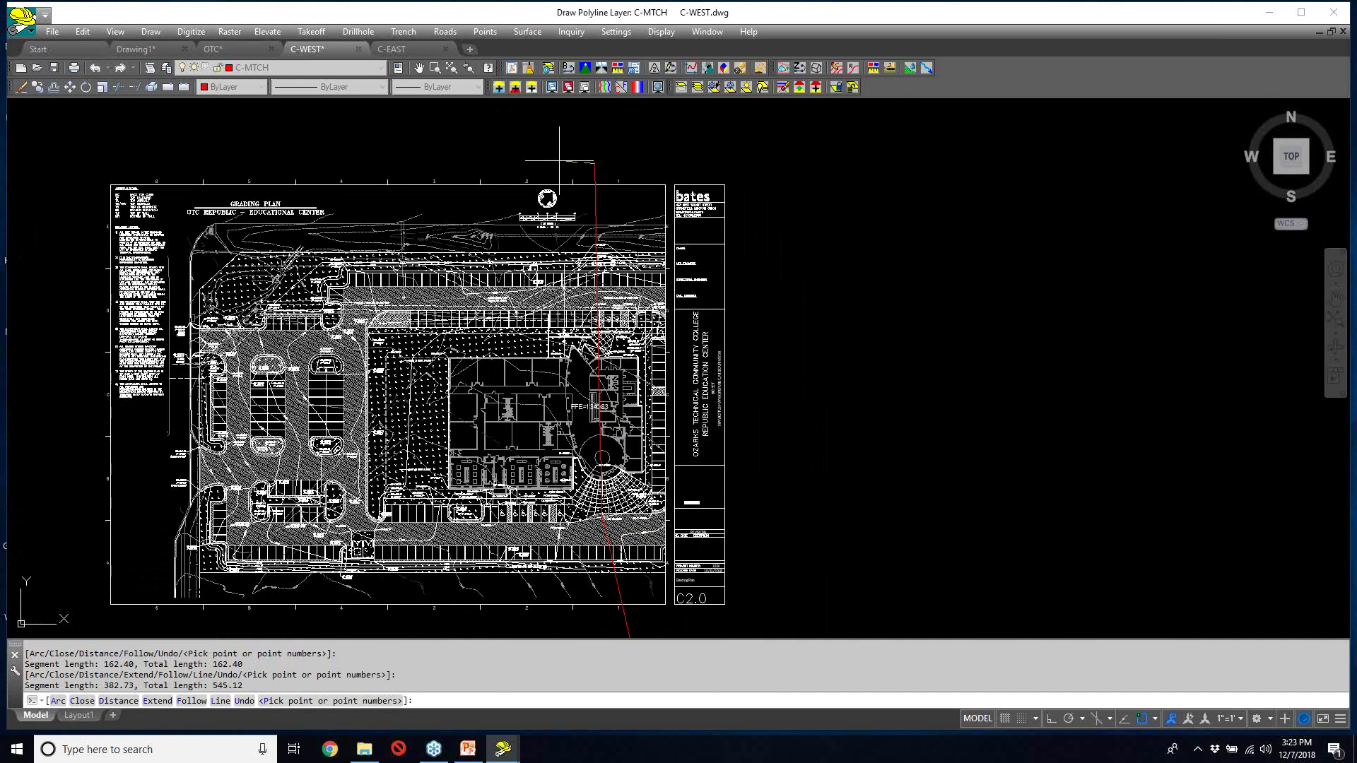
pyautogui.click(475, 157)
pyautogui.click(481, 247)
pyautogui.press('Return')
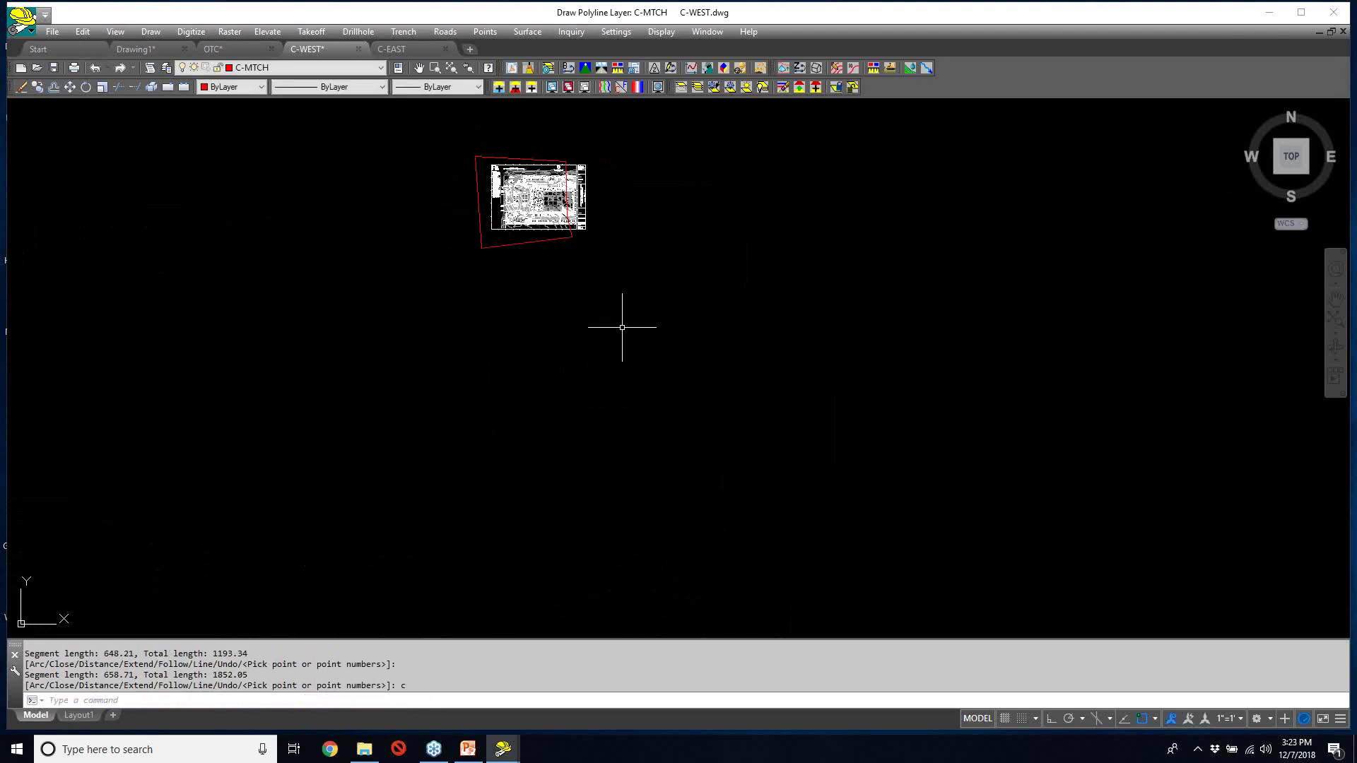
pyautogui.moveTo(622, 327); pyautogui.dragTo(640, 422, button='middle')
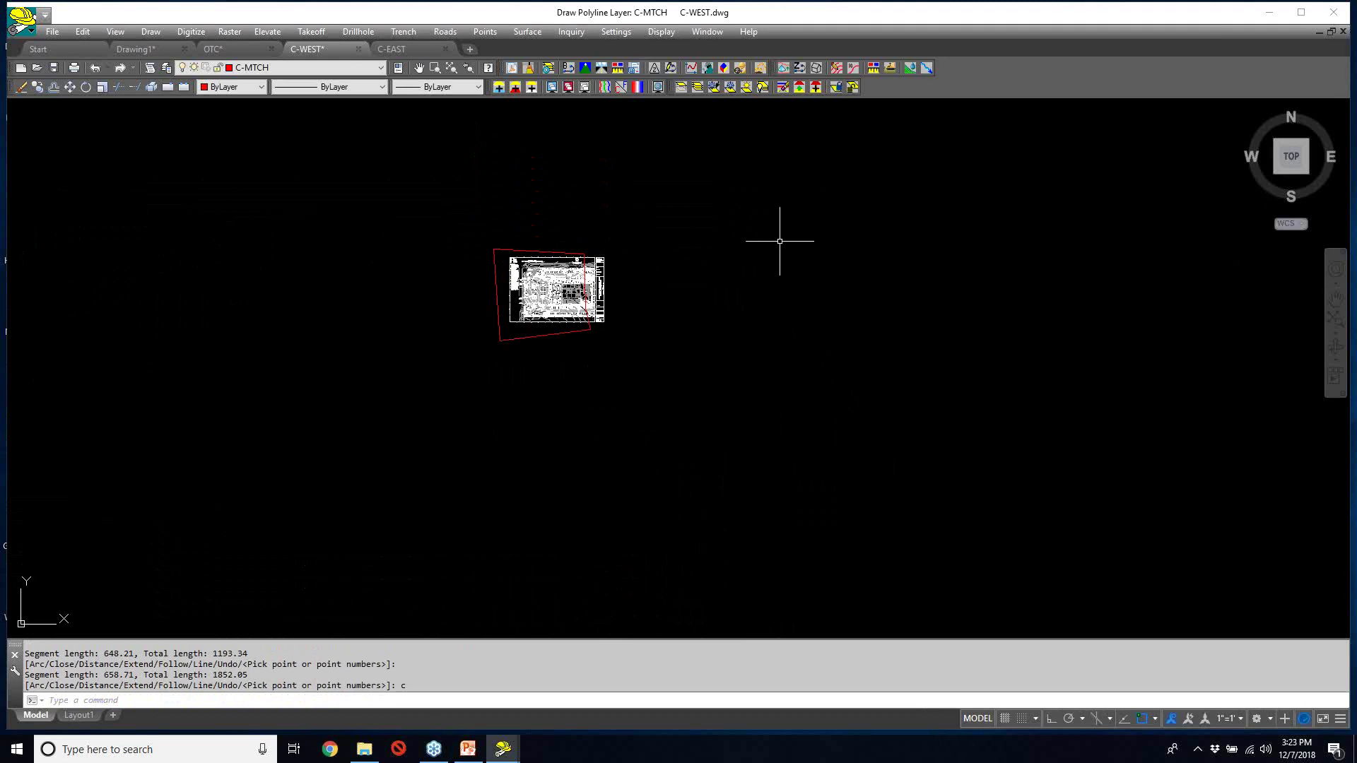
pyautogui.scroll(4, 582, 235)
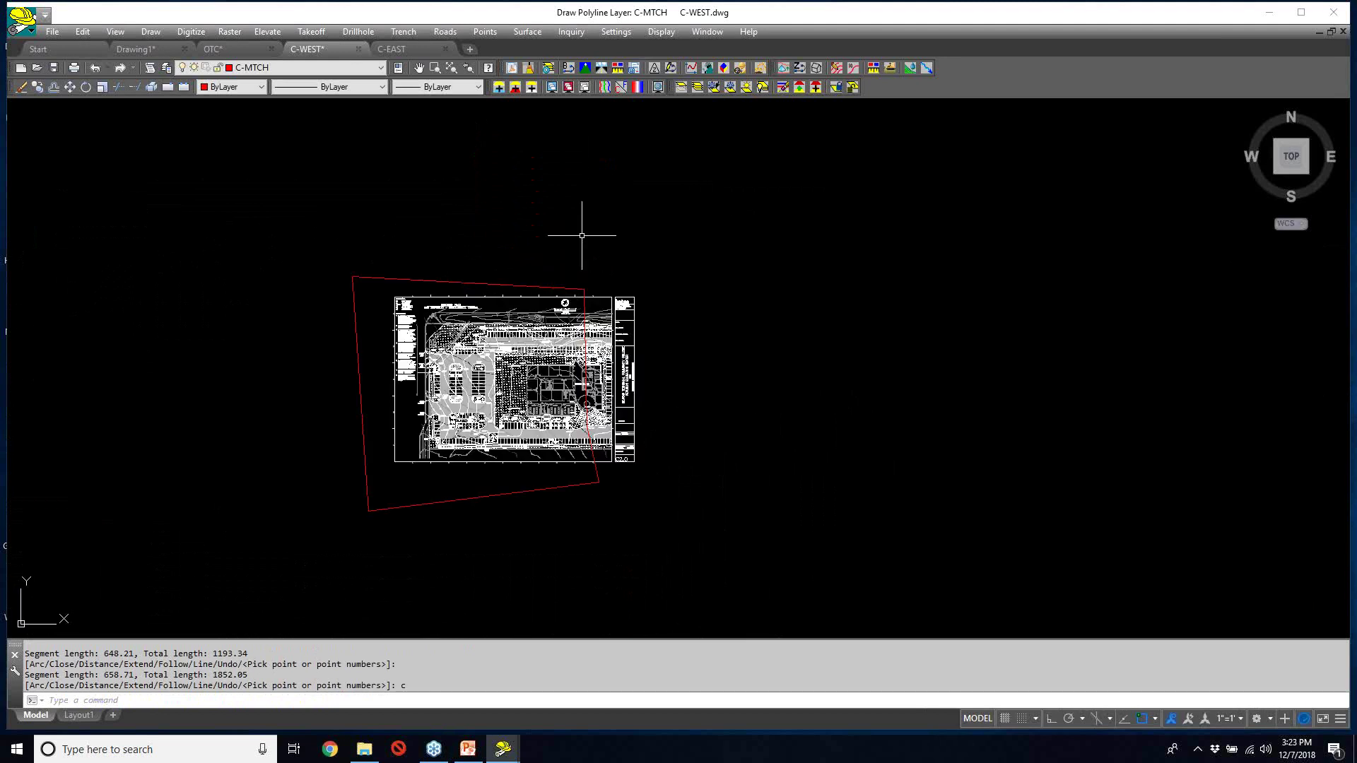
pyautogui.moveTo(600, 228)
pyautogui.mouseDown(button='middle')
pyautogui.moveTo(638, 176)
pyautogui.moveTo(631, 199)
pyautogui.mouseUp(button='middle')
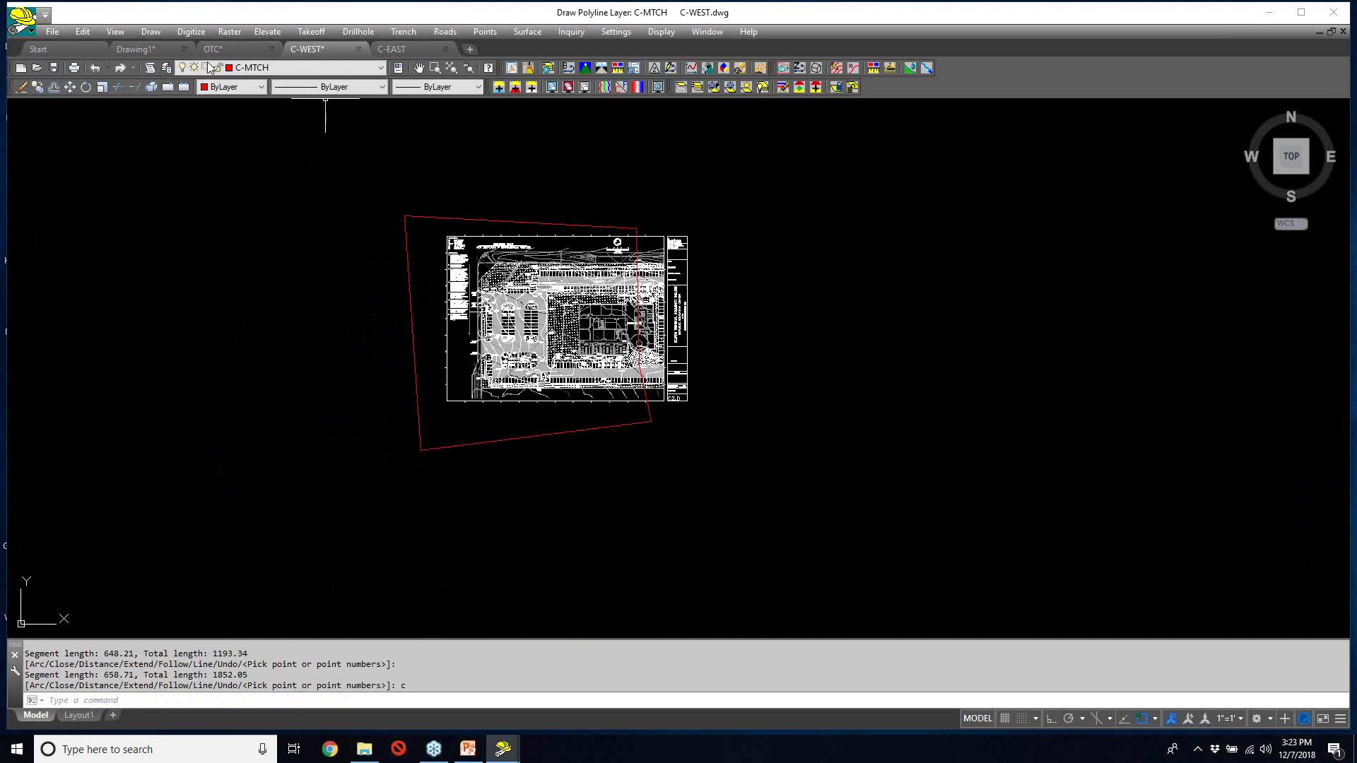
# - Erase by closed polyline everything outside the red perimeter, with all entity types and automatic entity selection enabled
pyautogui.click(87, 33)
pyautogui.moveTo(111, 96)
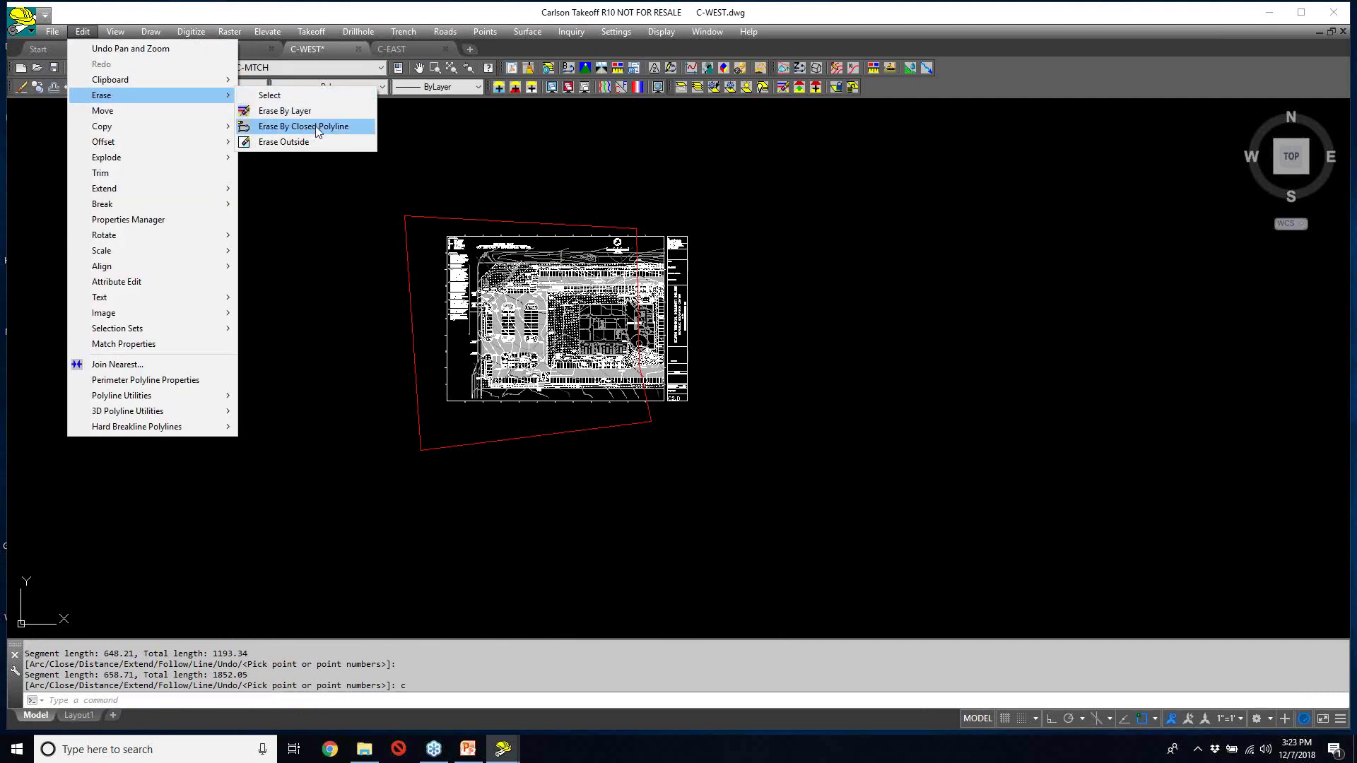
pyautogui.click(316, 125)
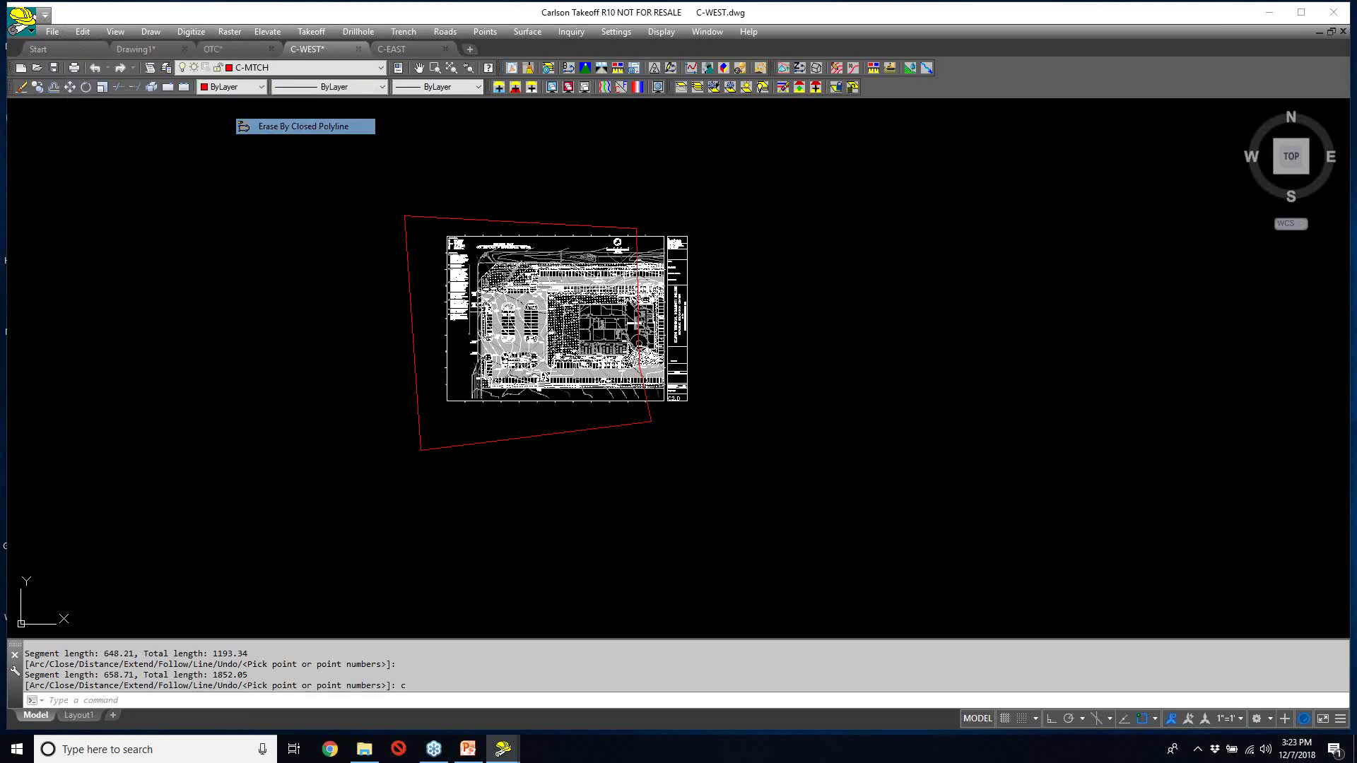
pyautogui.click(453, 219)
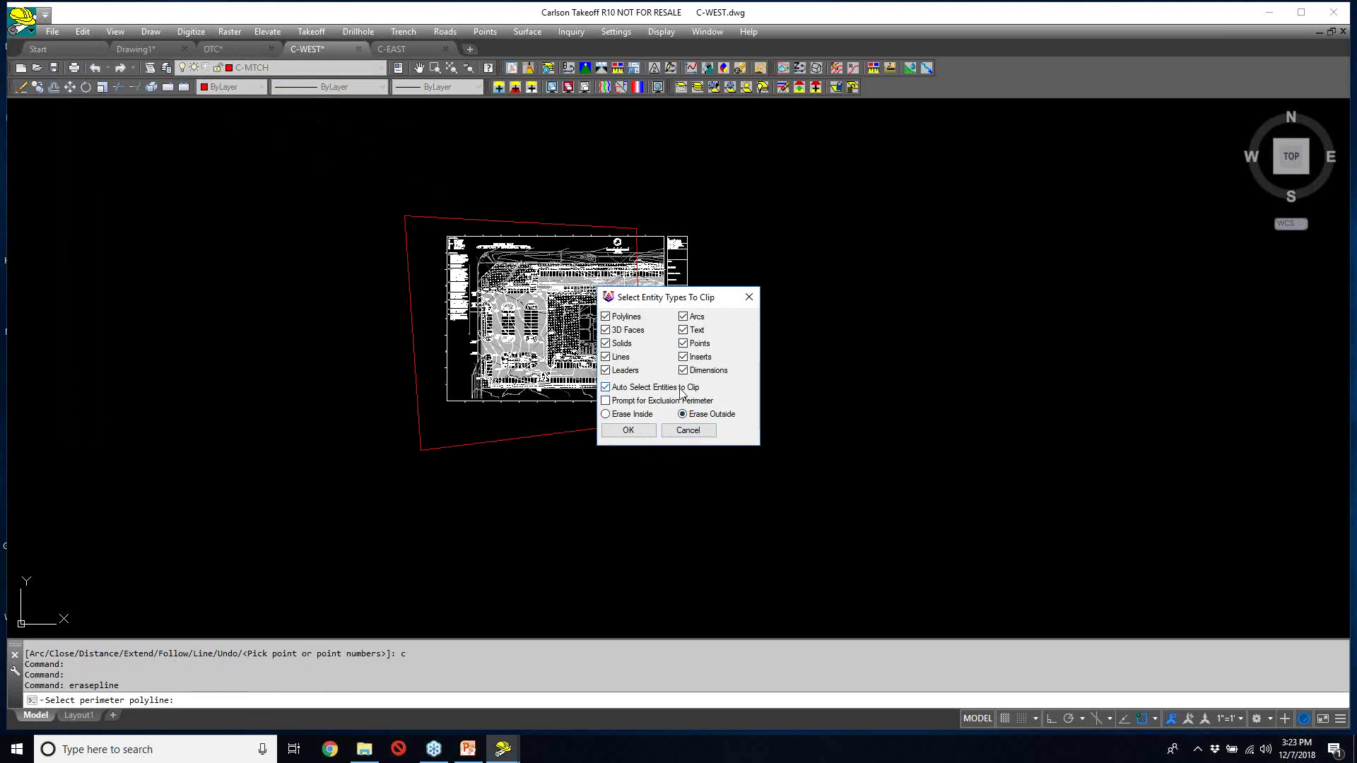
pyautogui.click(628, 430)
pyautogui.click(638, 432)
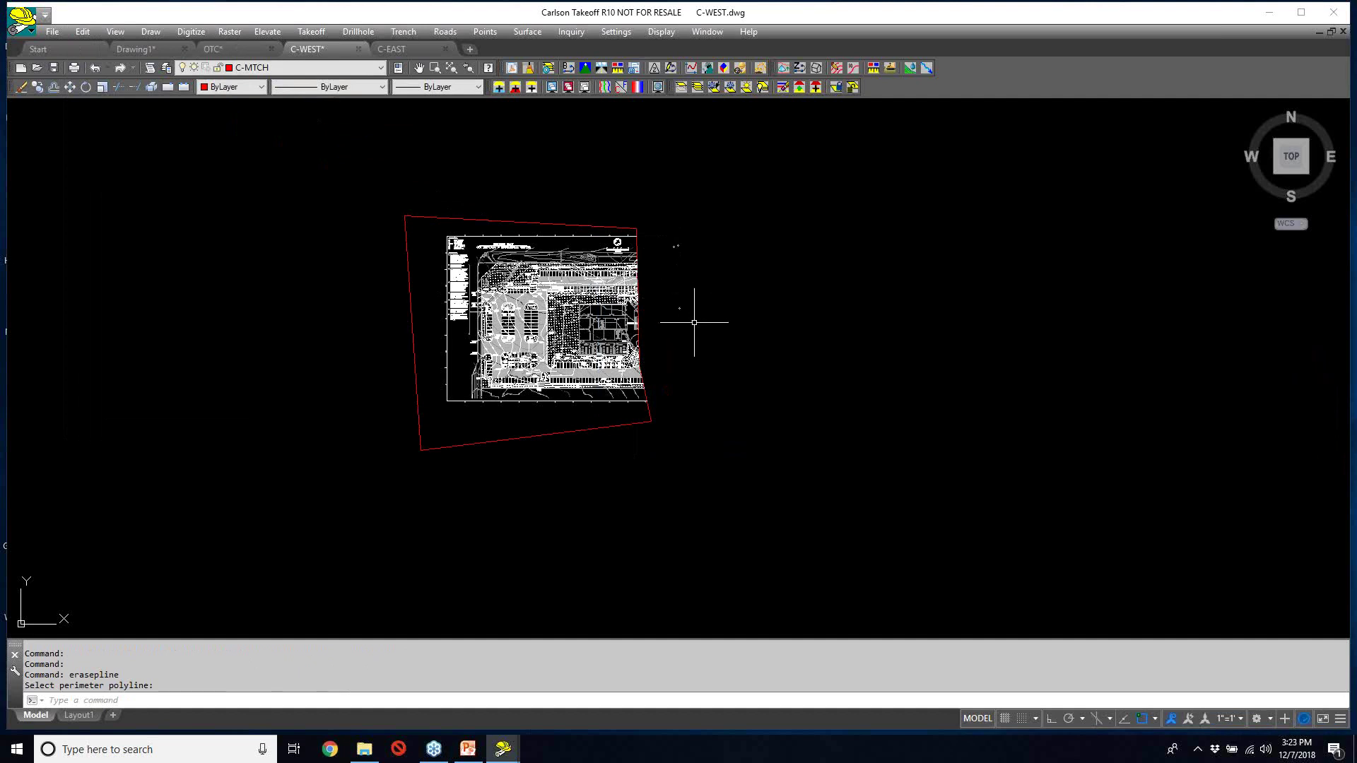
# - Erase the small leftover fragments east of the match line
pyautogui.write('e')
pyautogui.press('Return')
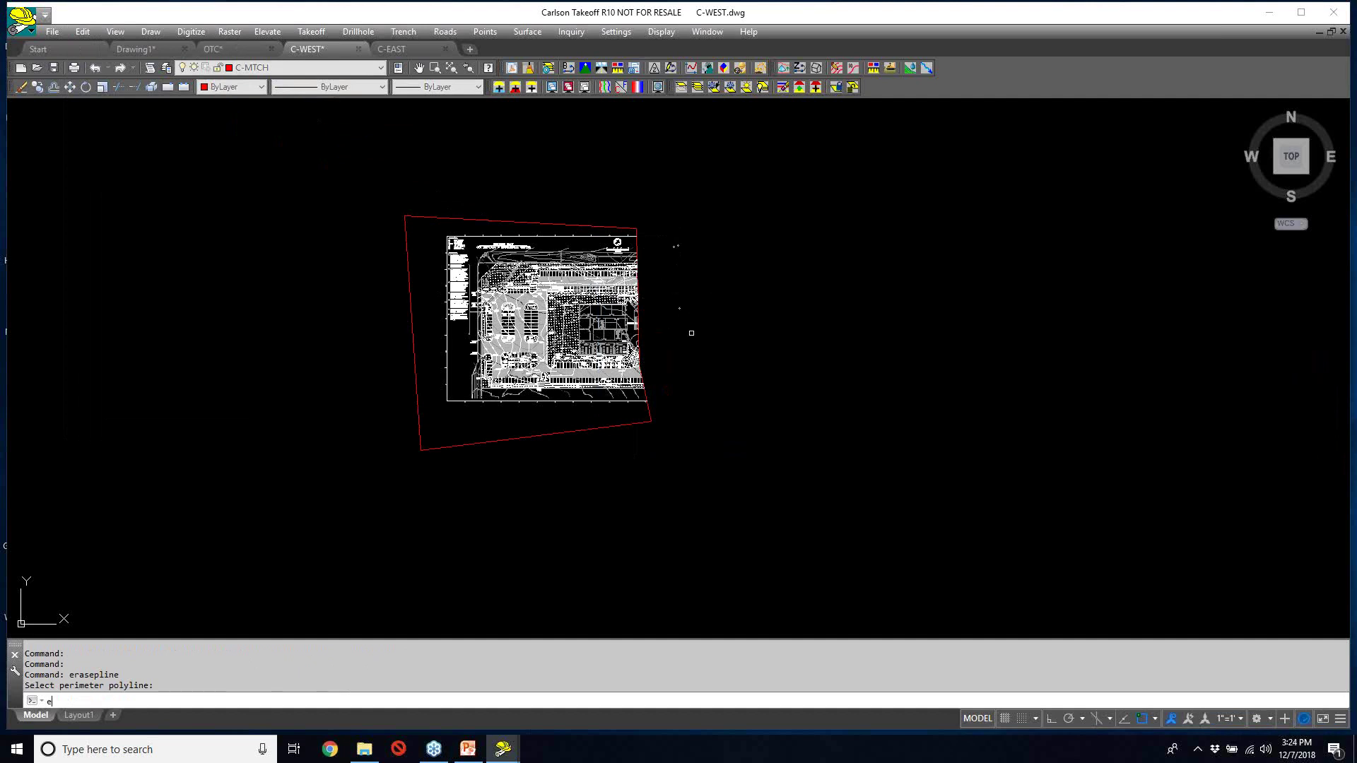
pyautogui.click(691, 332)
pyautogui.click(658, 236)
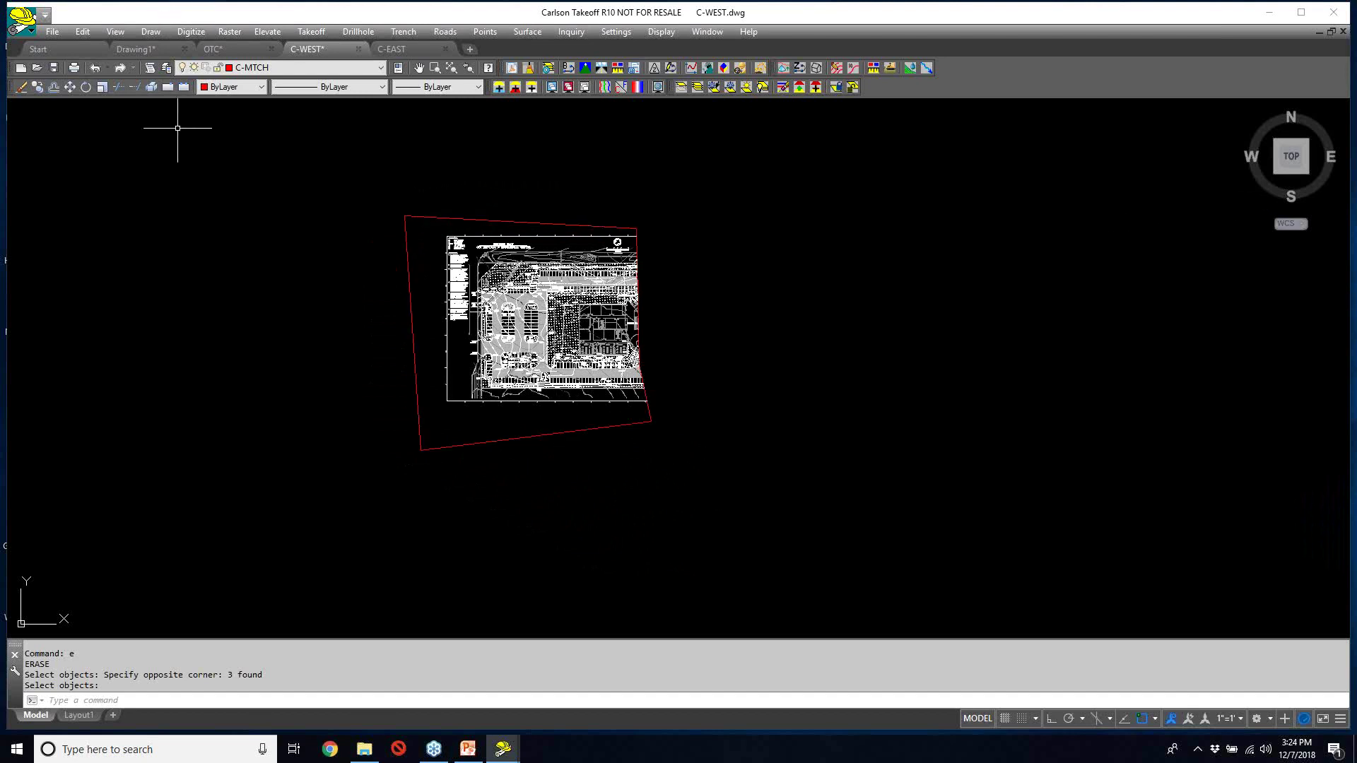
# - Start a Write Block and select only the red match line perimeter as its object
pyautogui.click(144, 33)
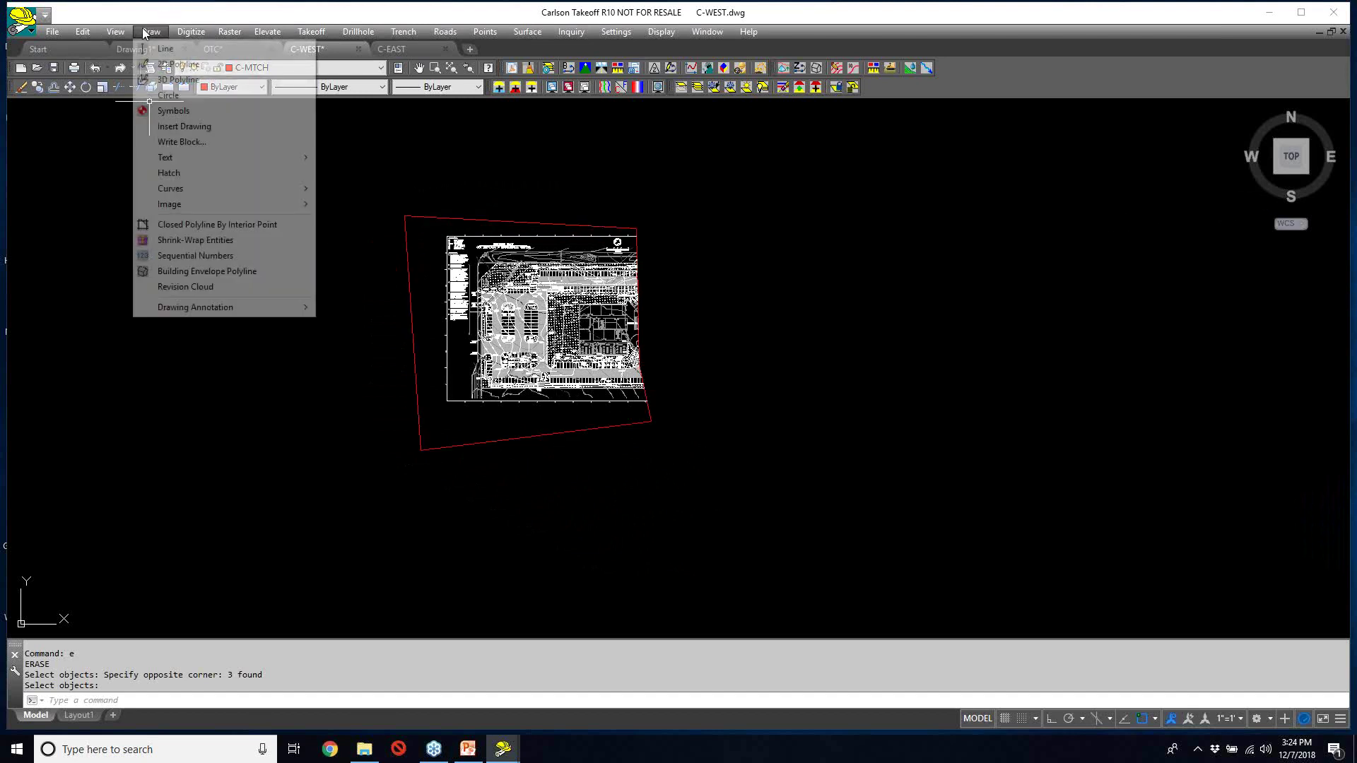
pyautogui.click(175, 142)
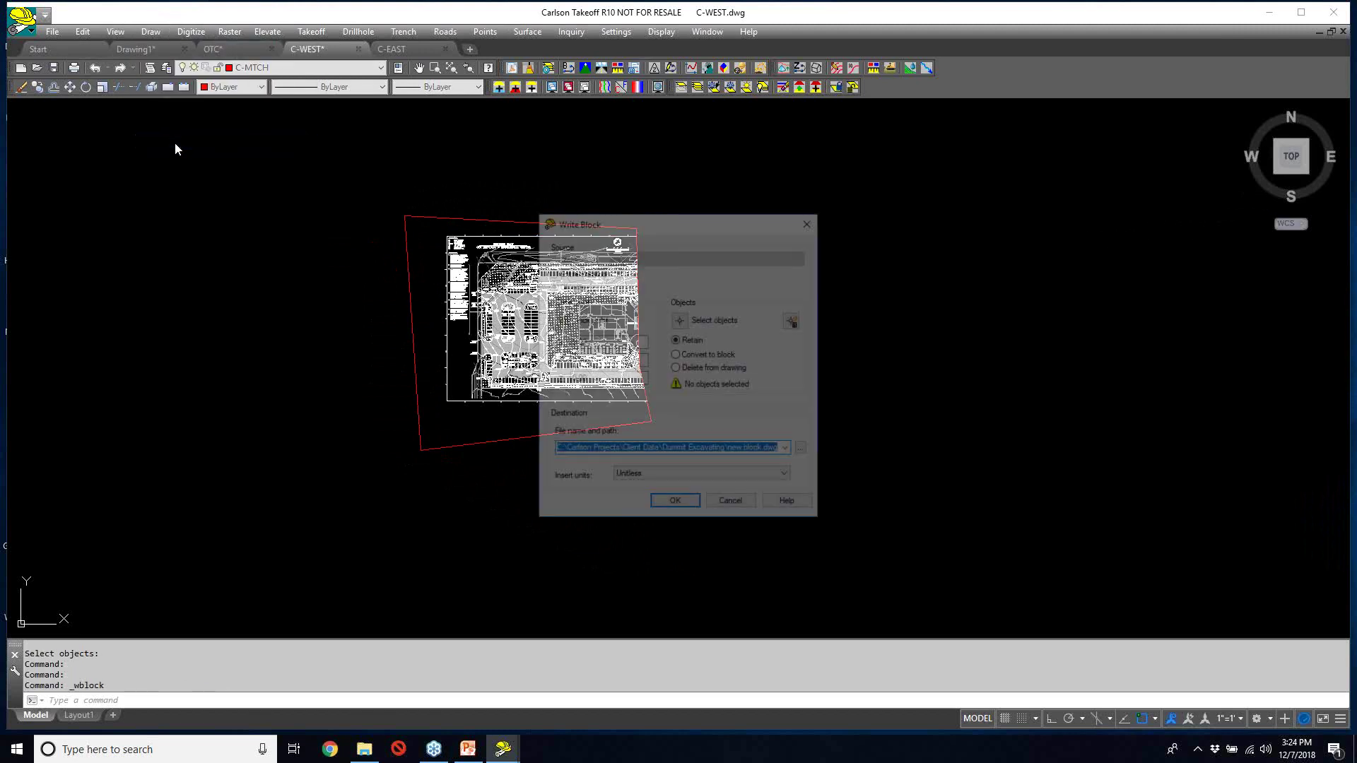
pyautogui.click(680, 320)
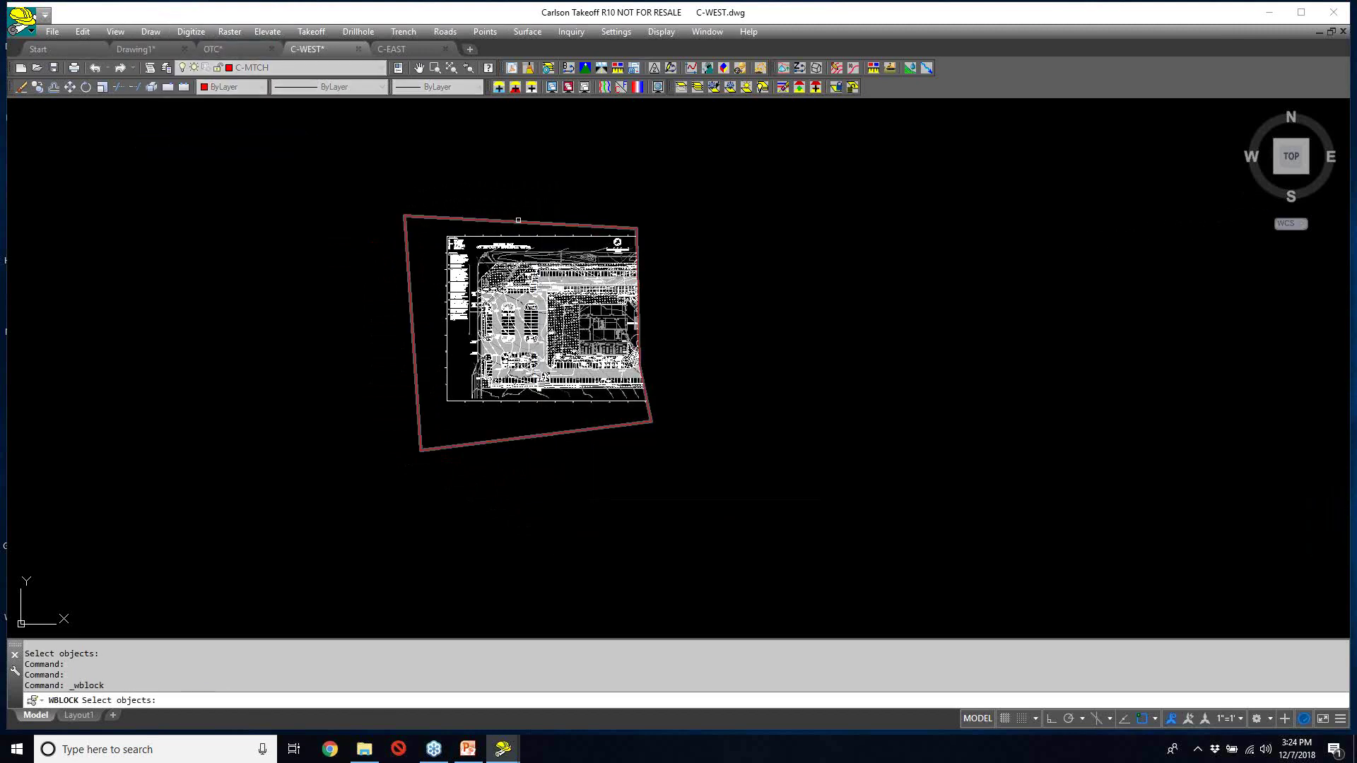
pyautogui.click(512, 221)
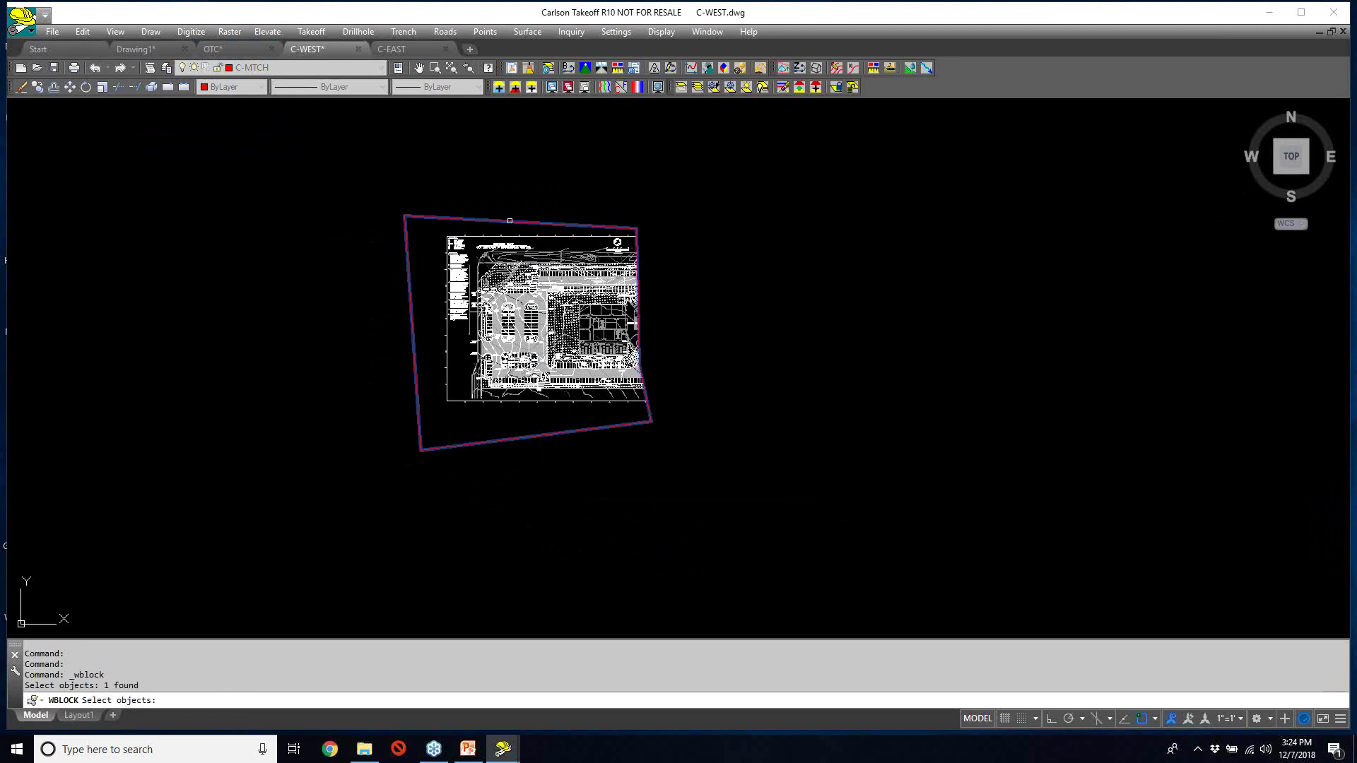
pyautogui.press('Return')
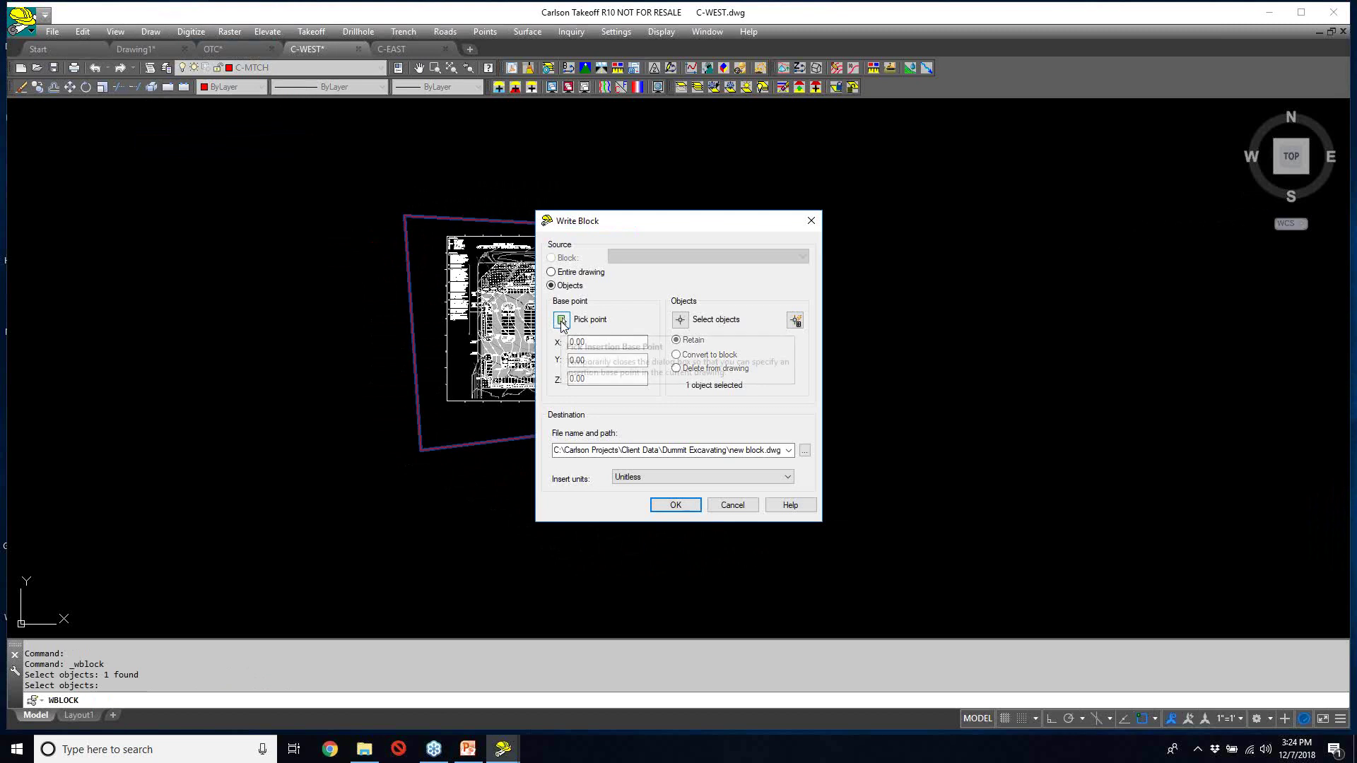
# - Set the Write Block base point to the match line's vertex where the curved pavement edge ends
pyautogui.click(562, 321)
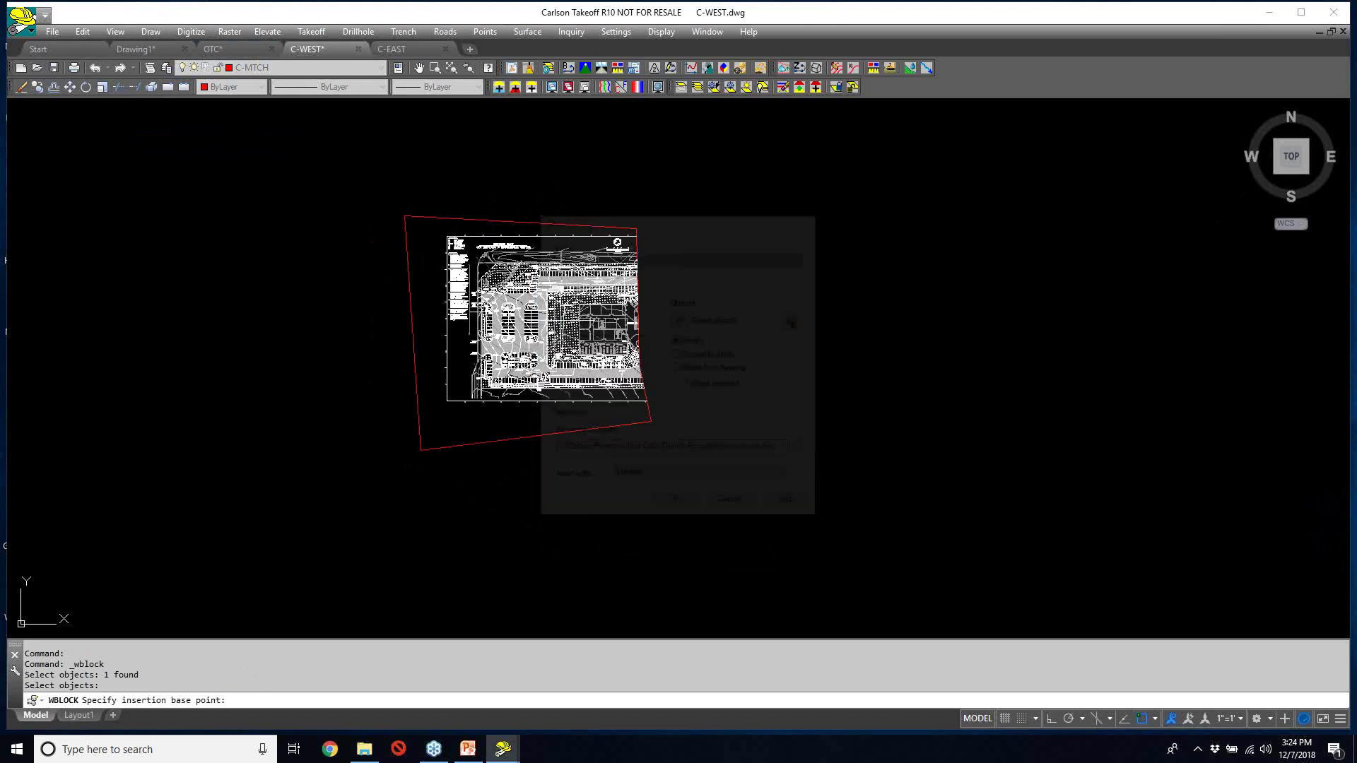
pyautogui.scroll(3, 658, 412)
pyautogui.scroll(4, 658, 412)
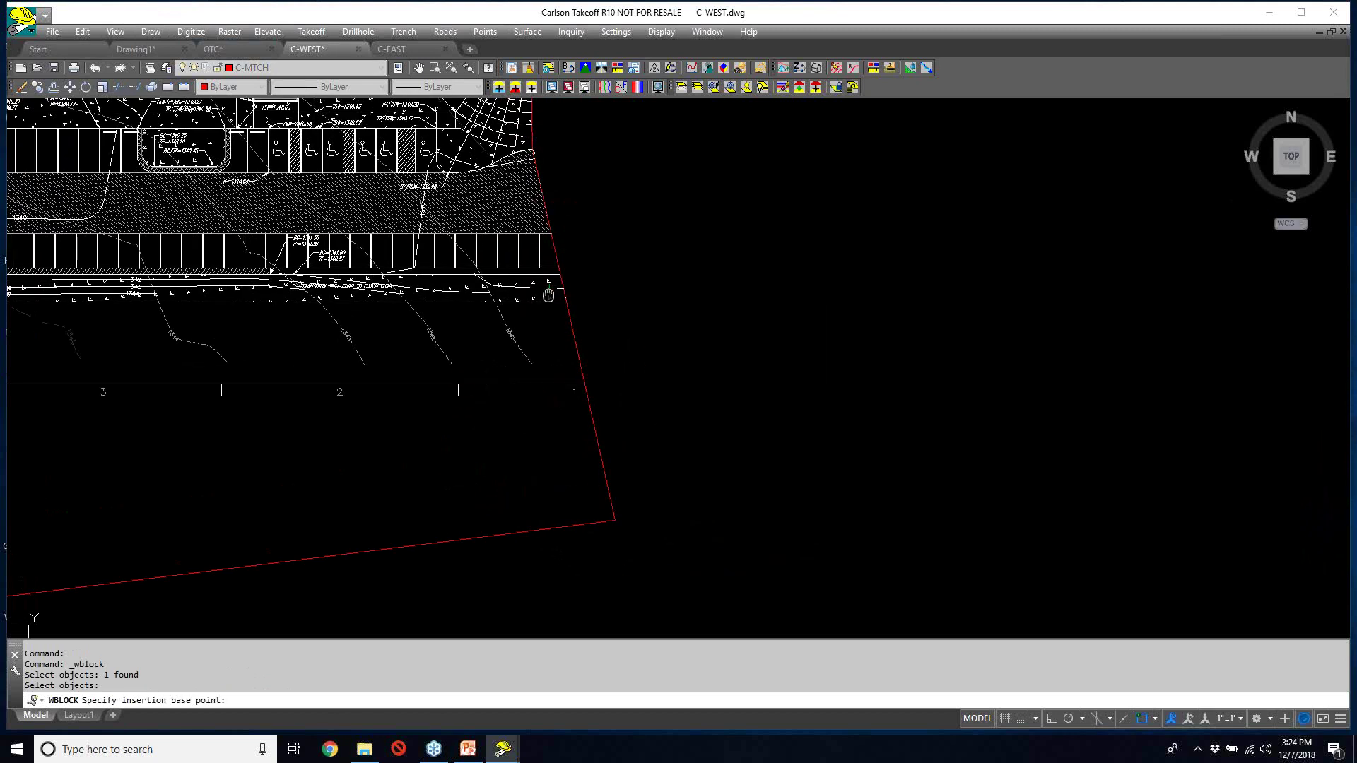
pyautogui.scroll(4, 585, 369)
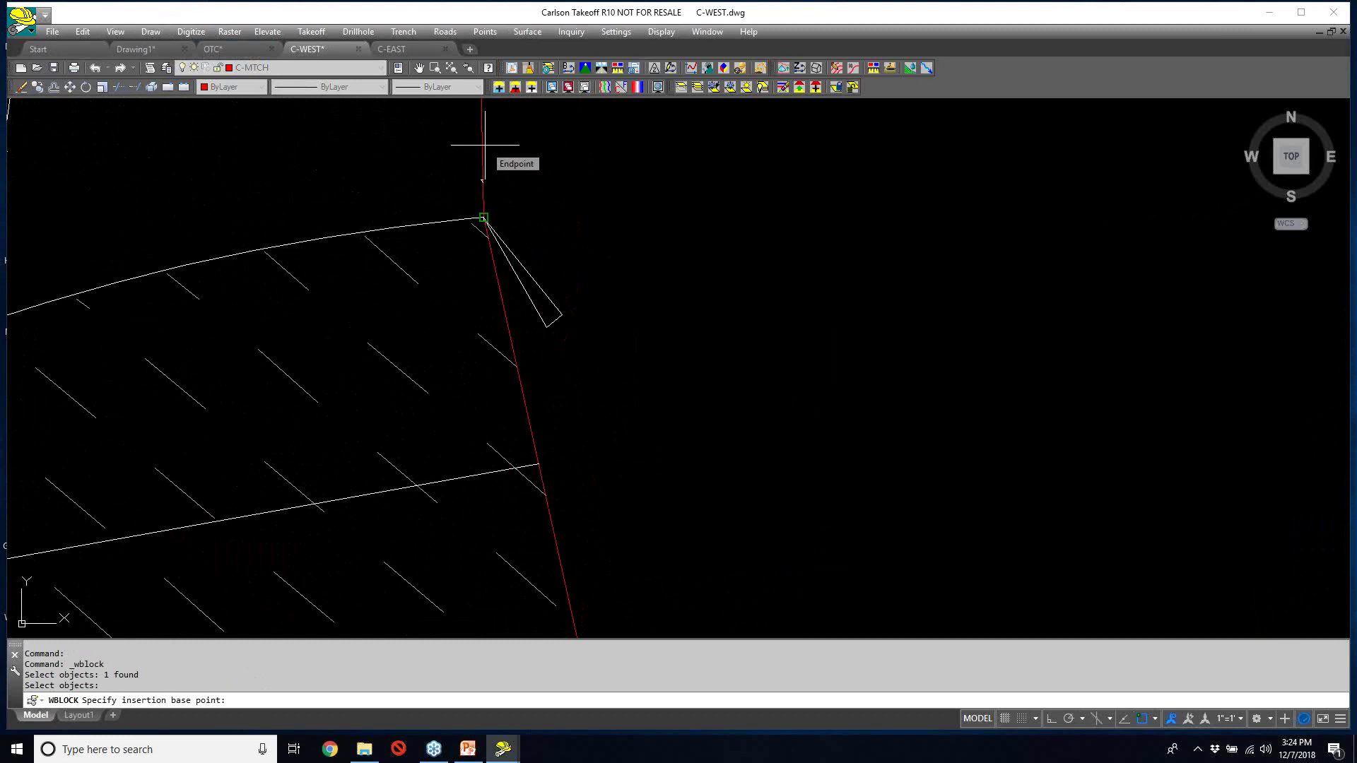
pyautogui.click(483, 218)
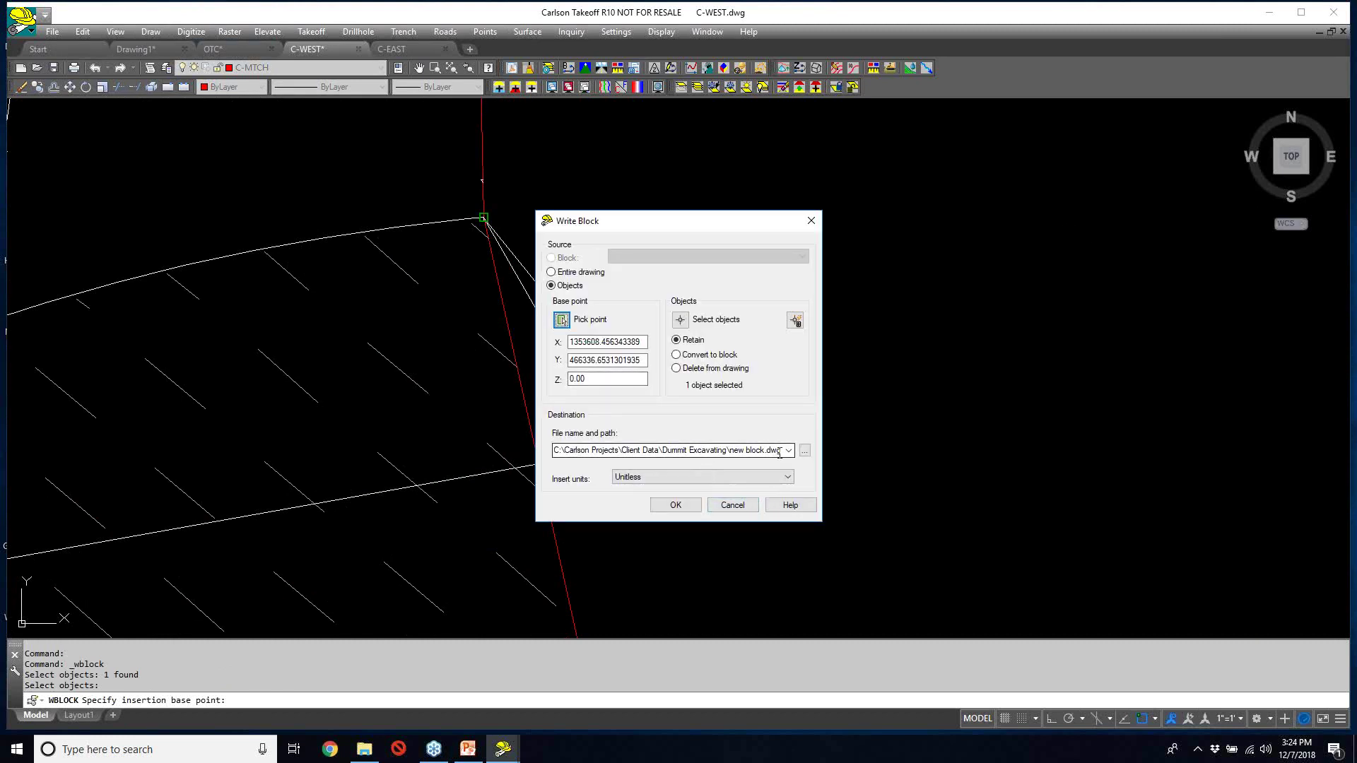
# - Write the match line block out as C-MTCH1.dwg in the OTC project folder
pyautogui.click(804, 450)
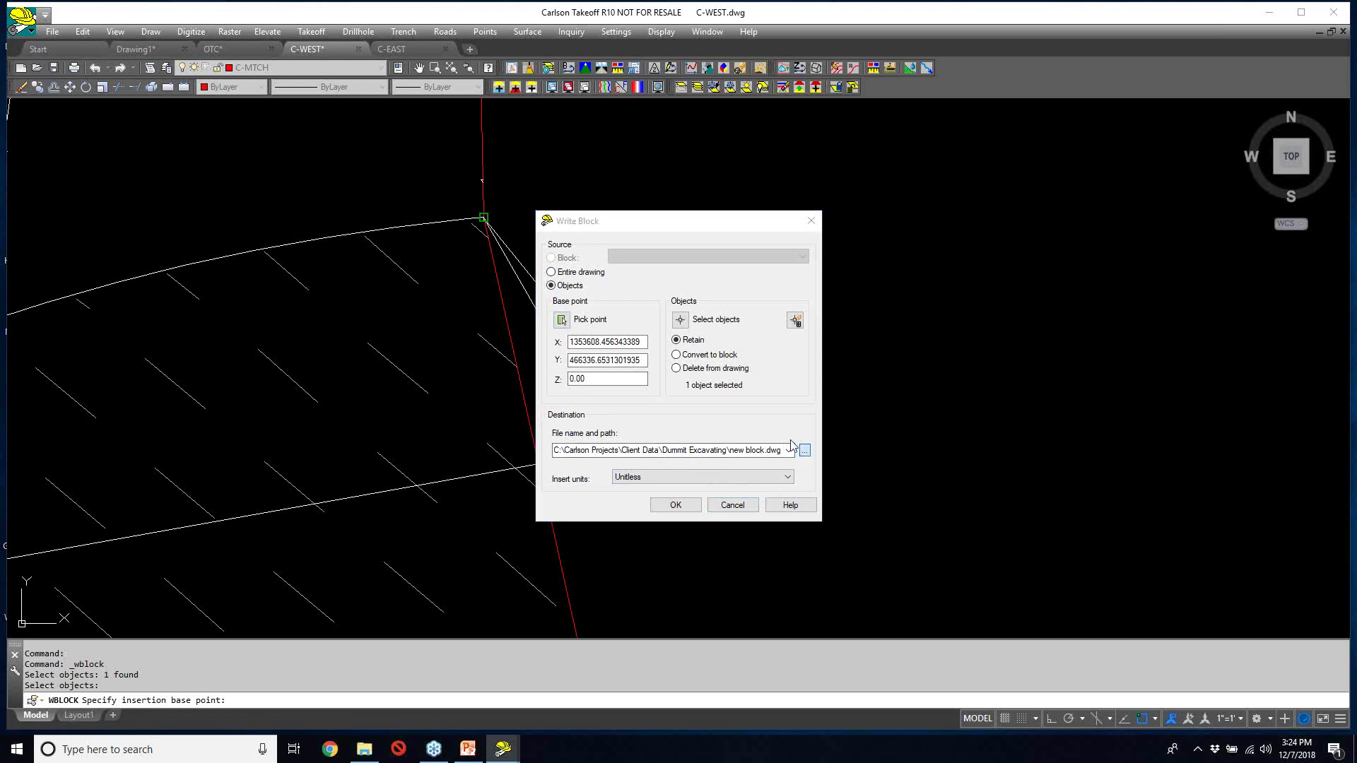
pyautogui.click(745, 221)
pyautogui.doubleClick(568, 365)
pyautogui.click(663, 508)
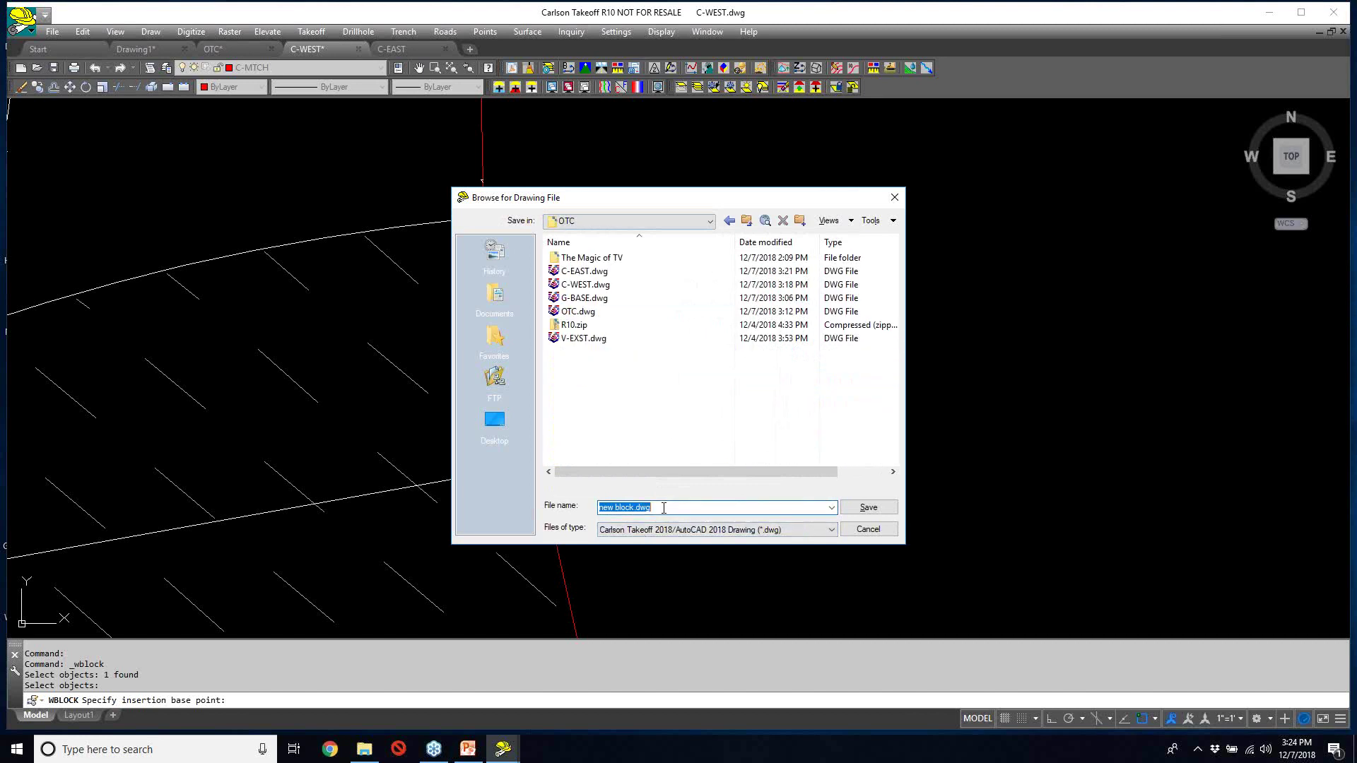
pyautogui.write('C-MTCH1')
pyautogui.press('Return')
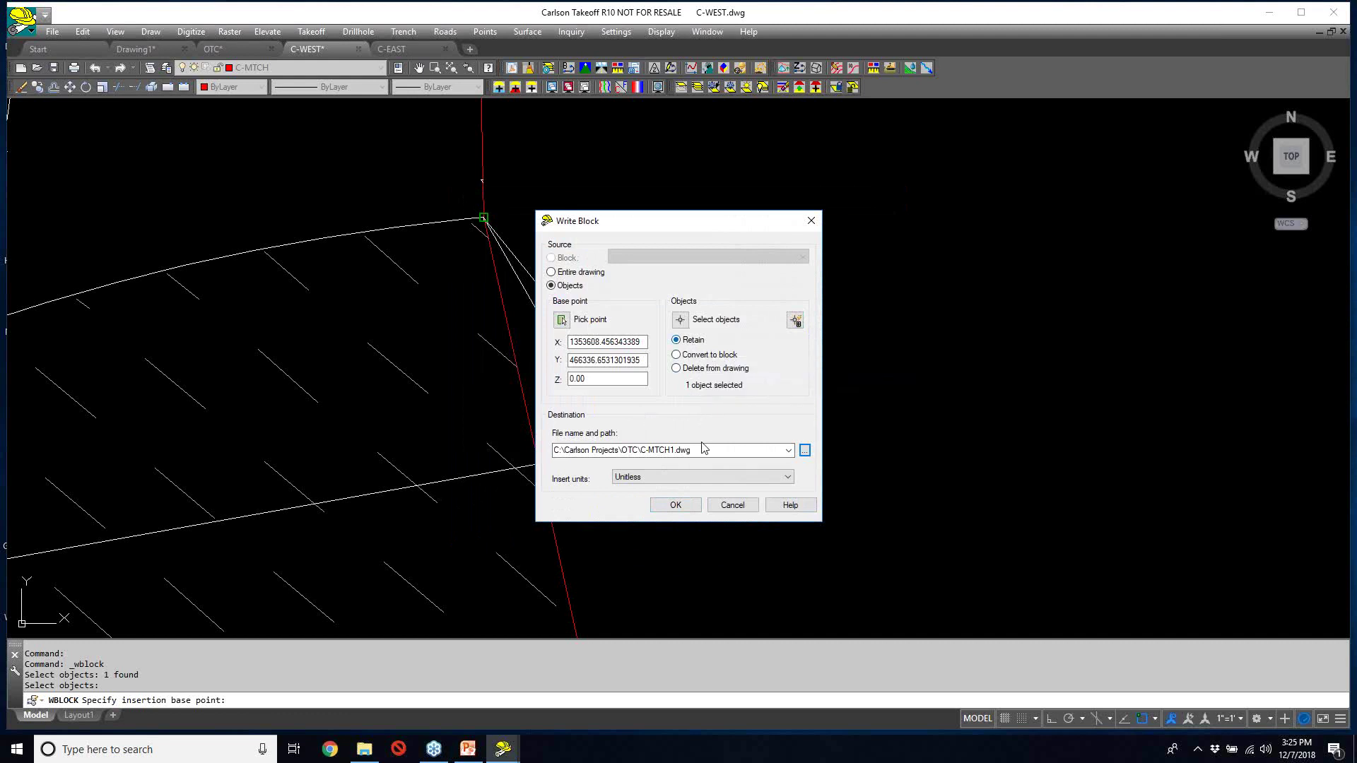
pyautogui.click(678, 505)
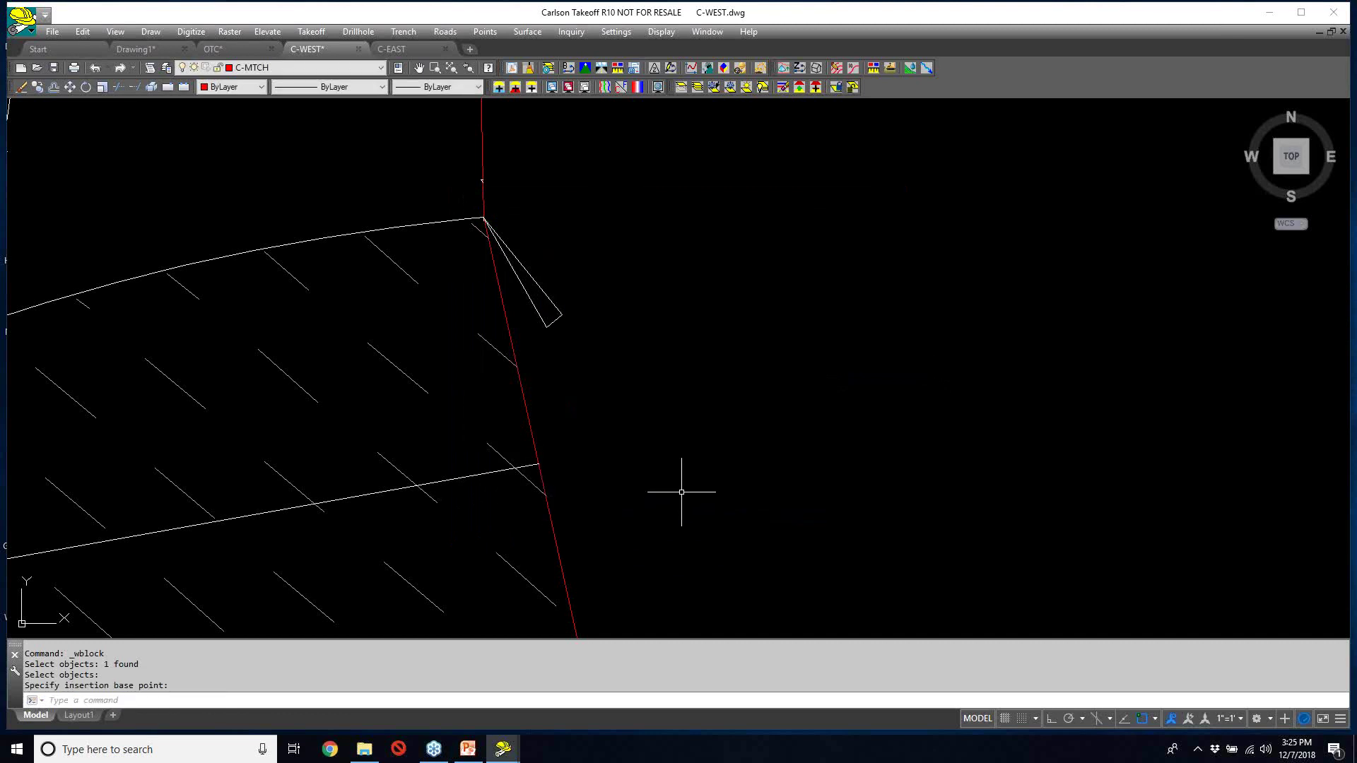
# - Save the trimmed C-WEST drawing
pyautogui.scroll(-5, 681, 492)
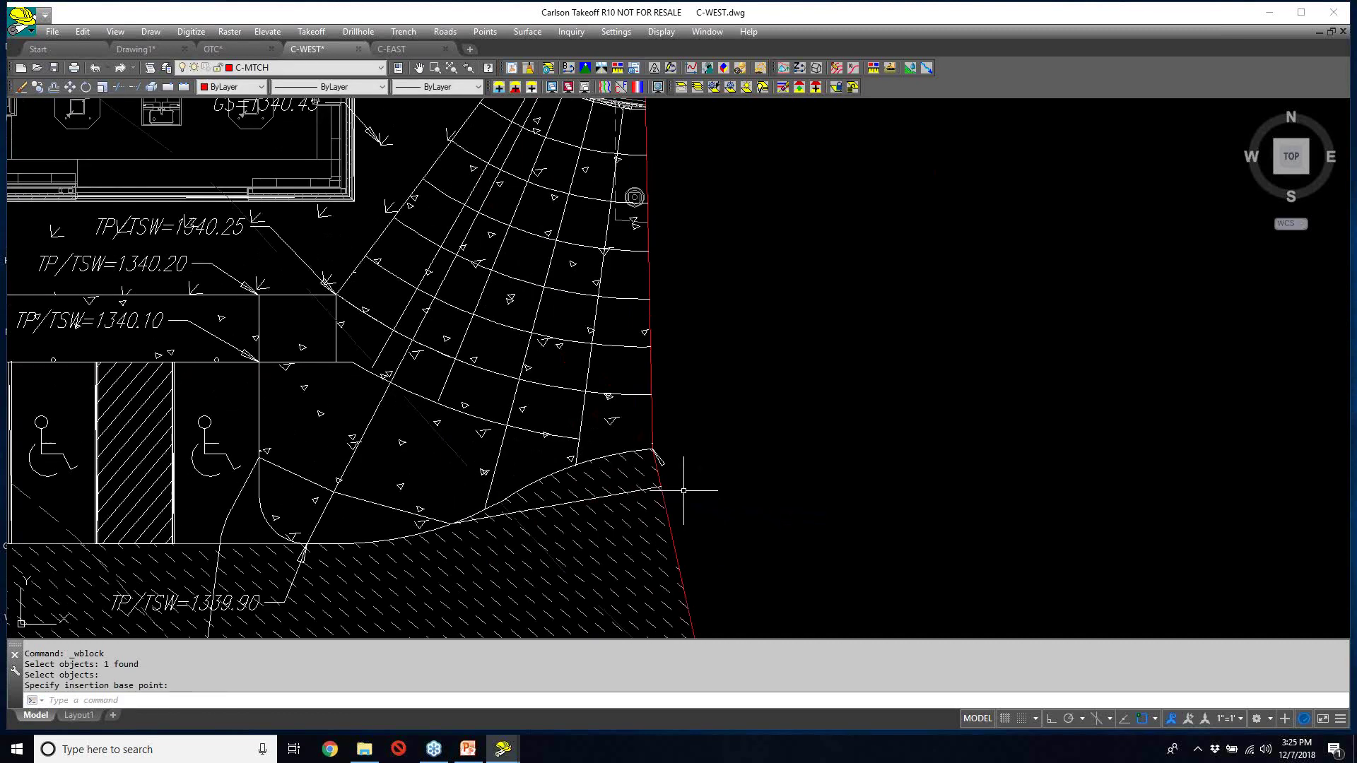
pyautogui.scroll(-6, 683, 490)
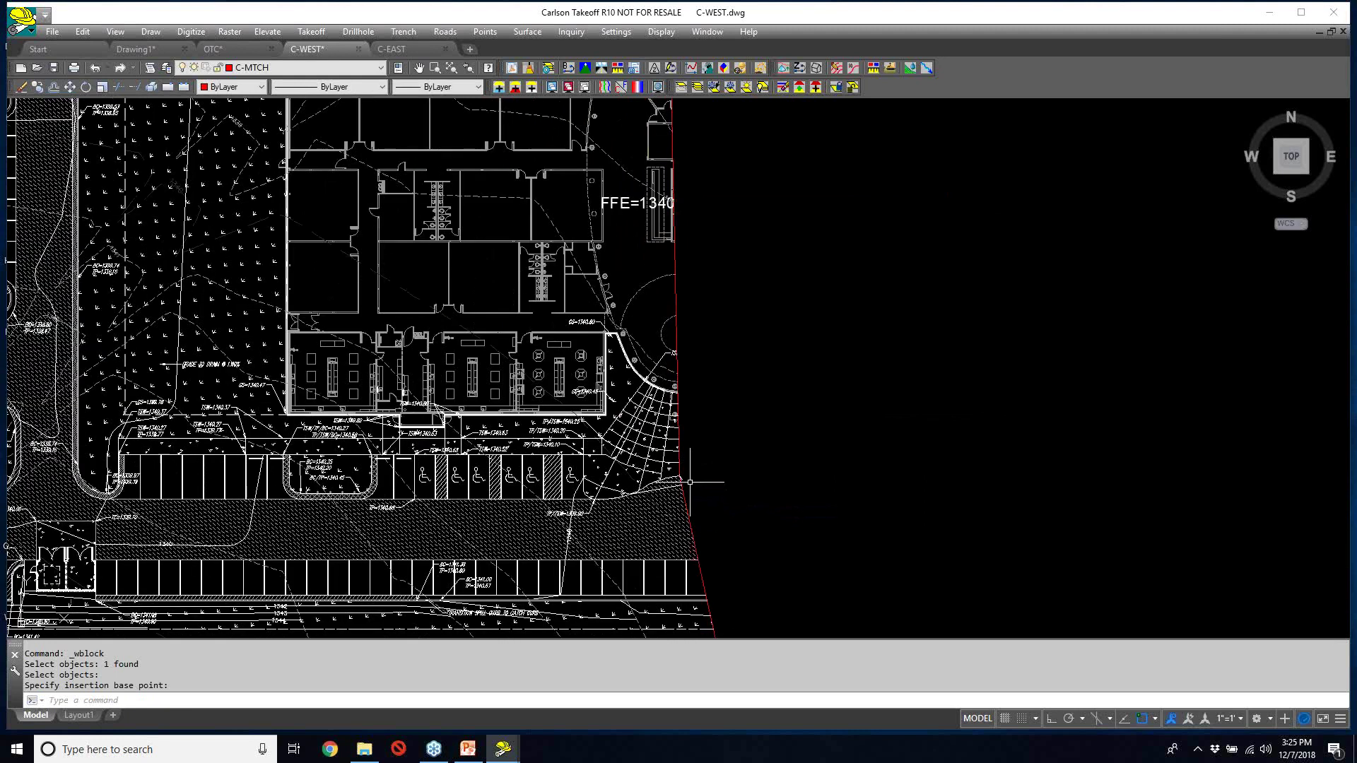
pyautogui.scroll(-8, 690, 482)
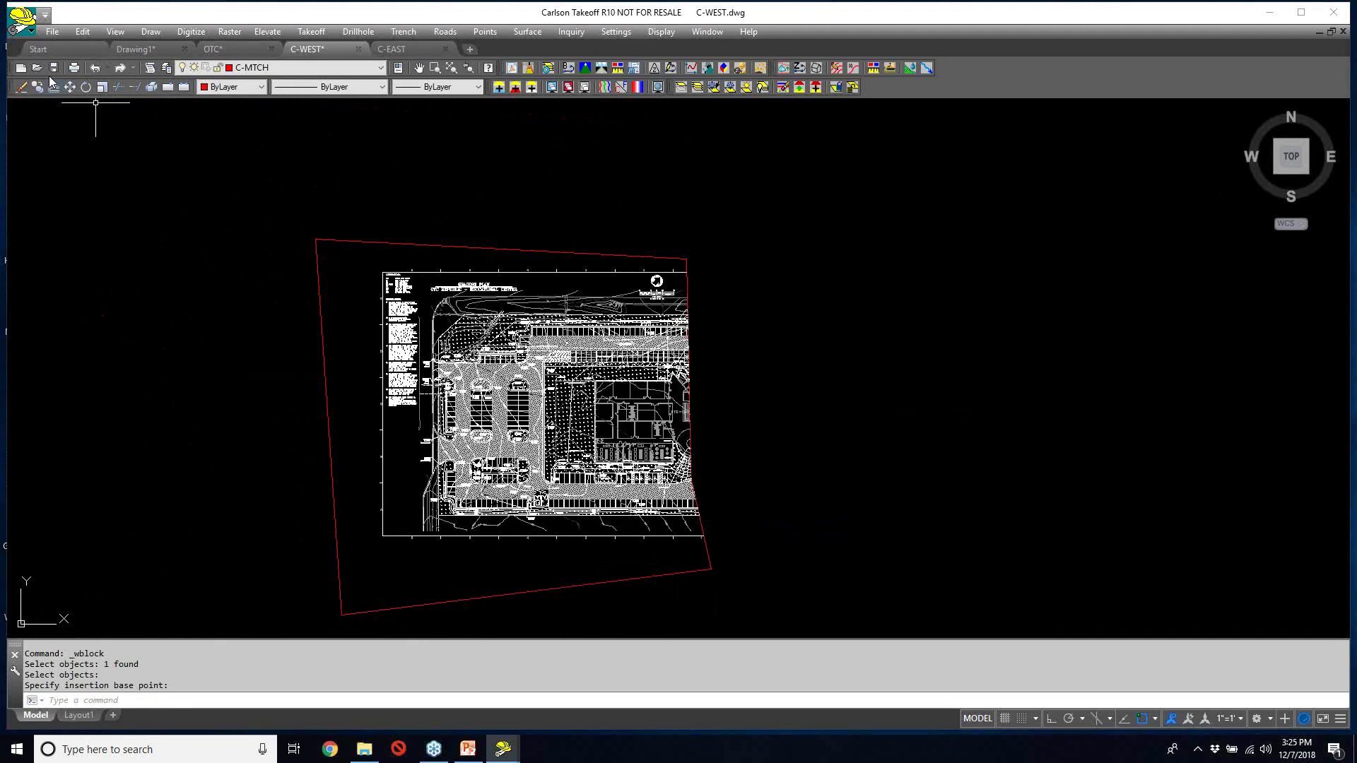
pyautogui.click(53, 68)
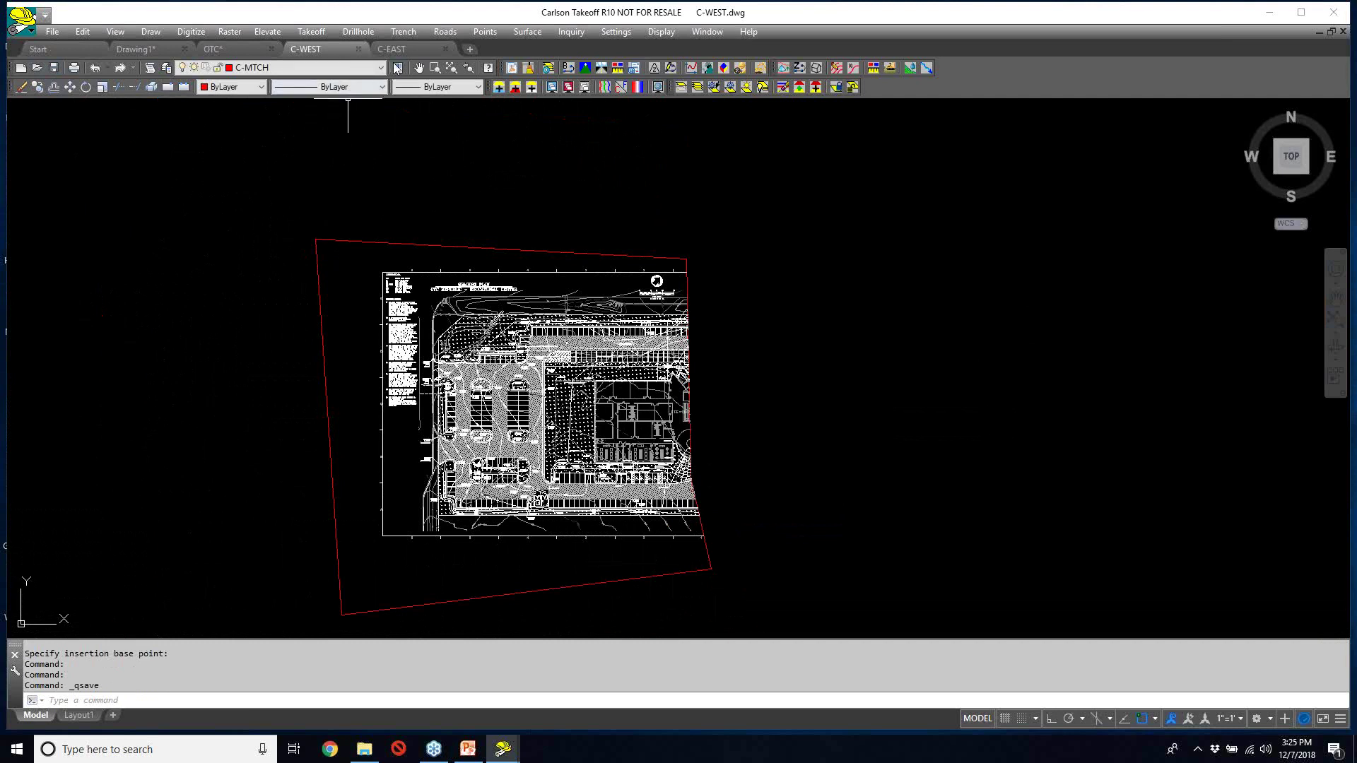
# - Switch to the C-EAST drawing and reload its C-WEST external reference
pyautogui.click(398, 49)
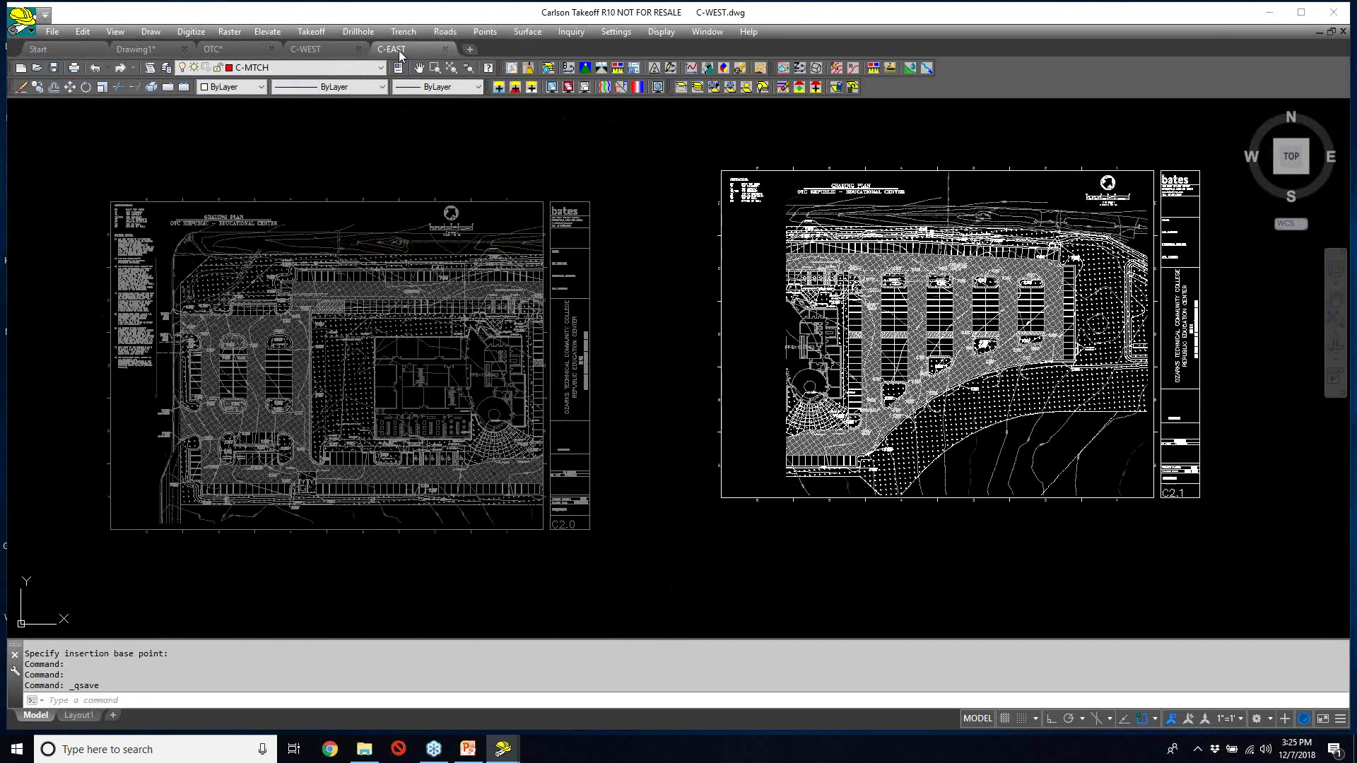
pyautogui.write('xre')
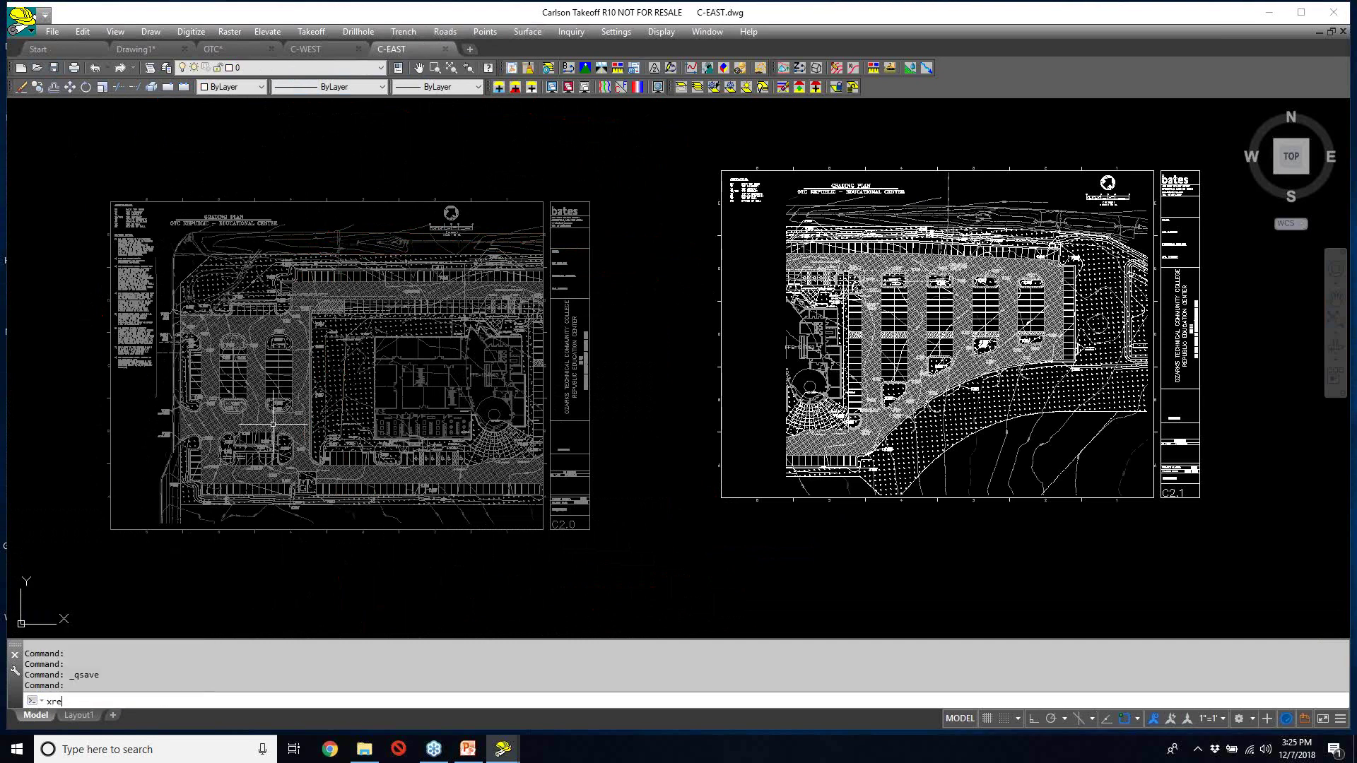
pyautogui.write('f')
pyautogui.press('Return')
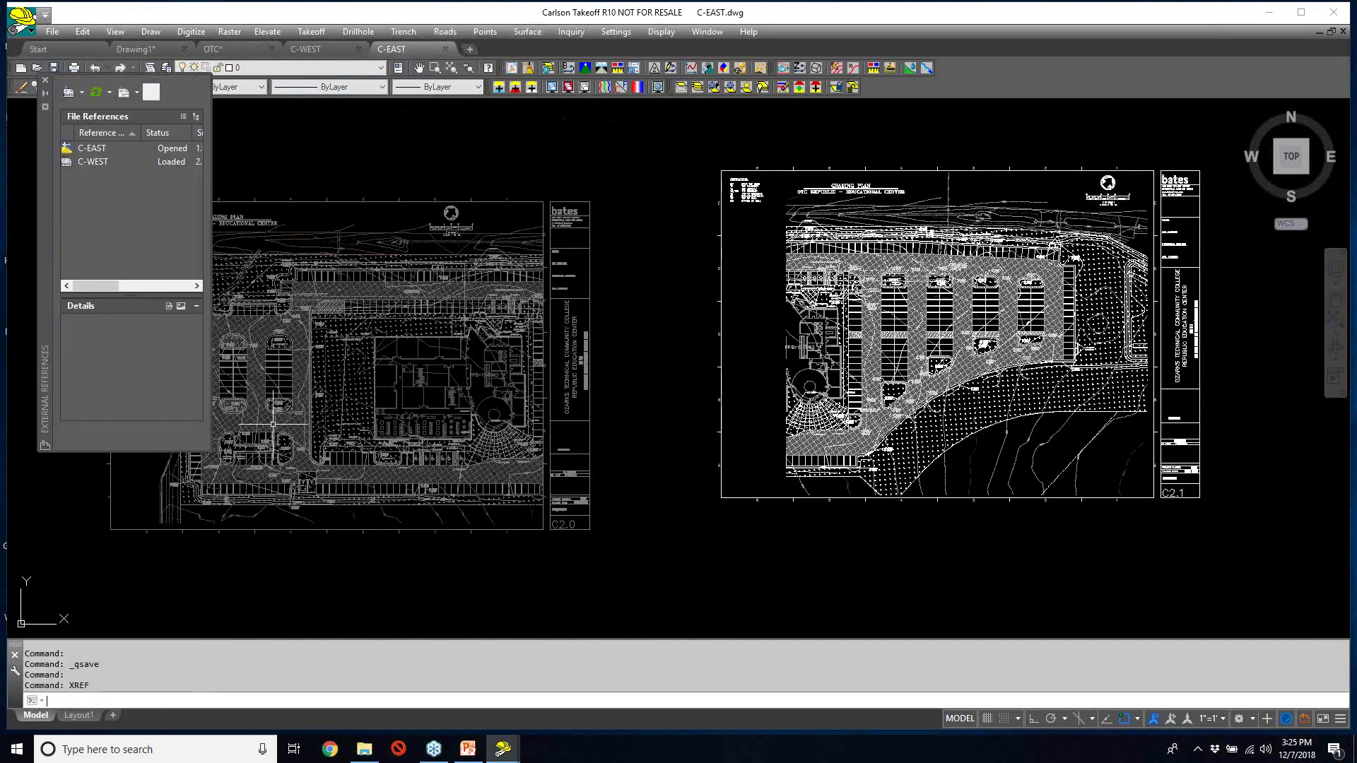
pyautogui.click(102, 162)
pyautogui.rightClick(101, 161)
pyautogui.click(133, 209)
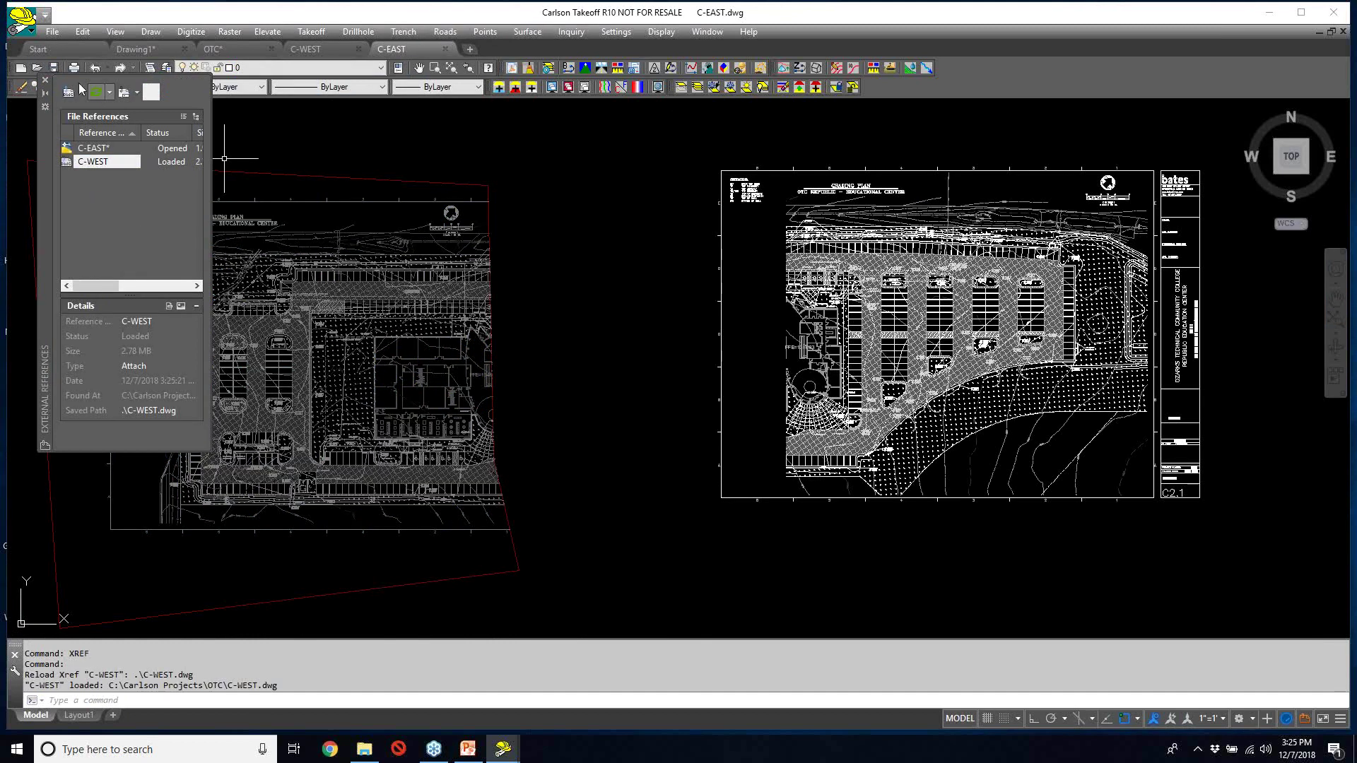
# - Detach the C-WEST external reference from C-EAST
pyautogui.click(571, 290)
pyautogui.click(548, 305)
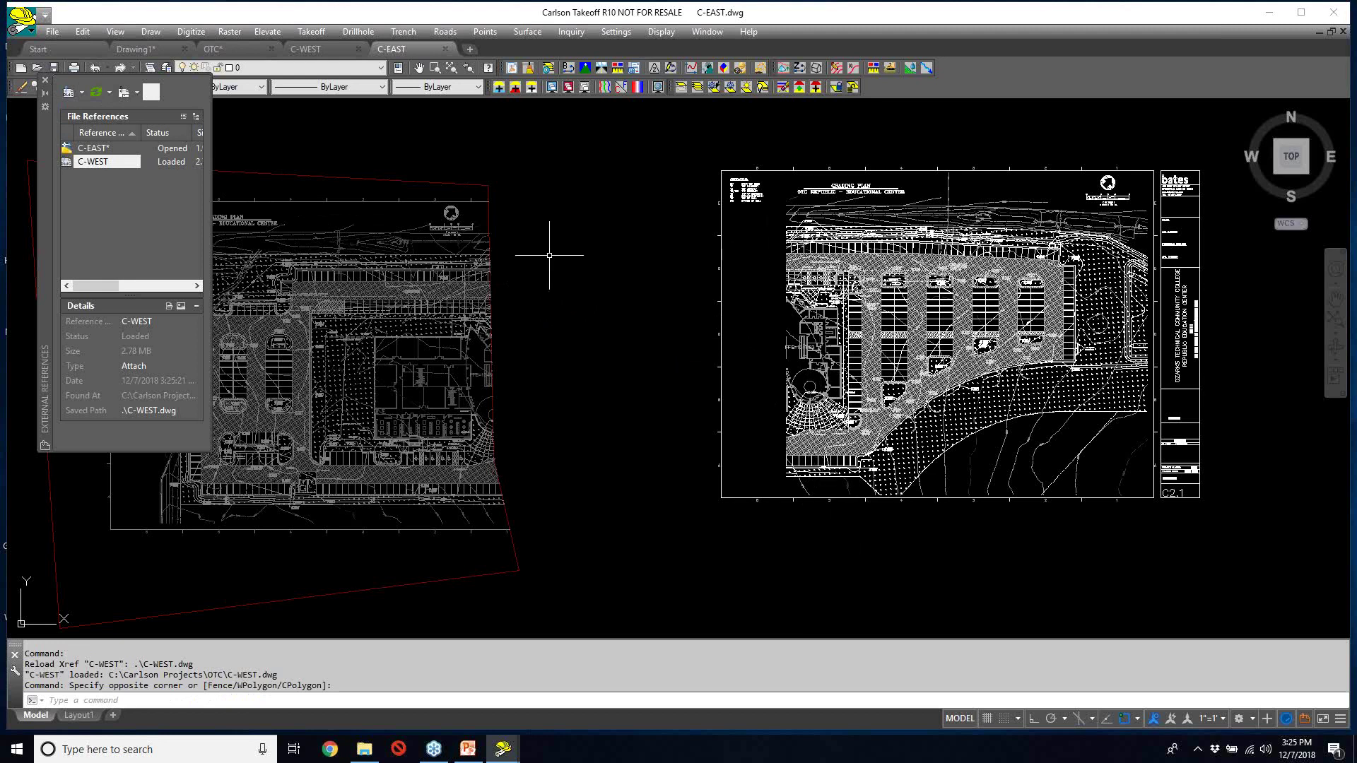
pyautogui.rightClick(103, 163)
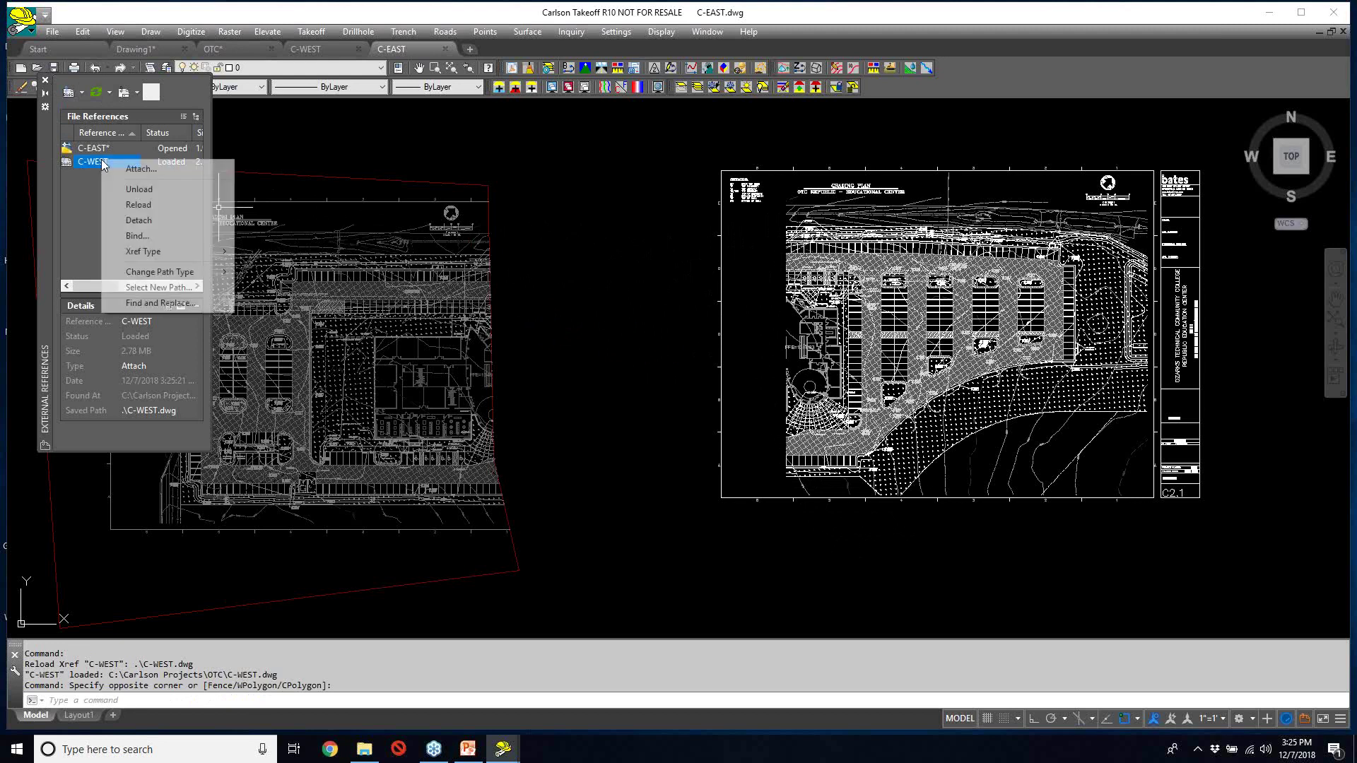
pyautogui.click(144, 220)
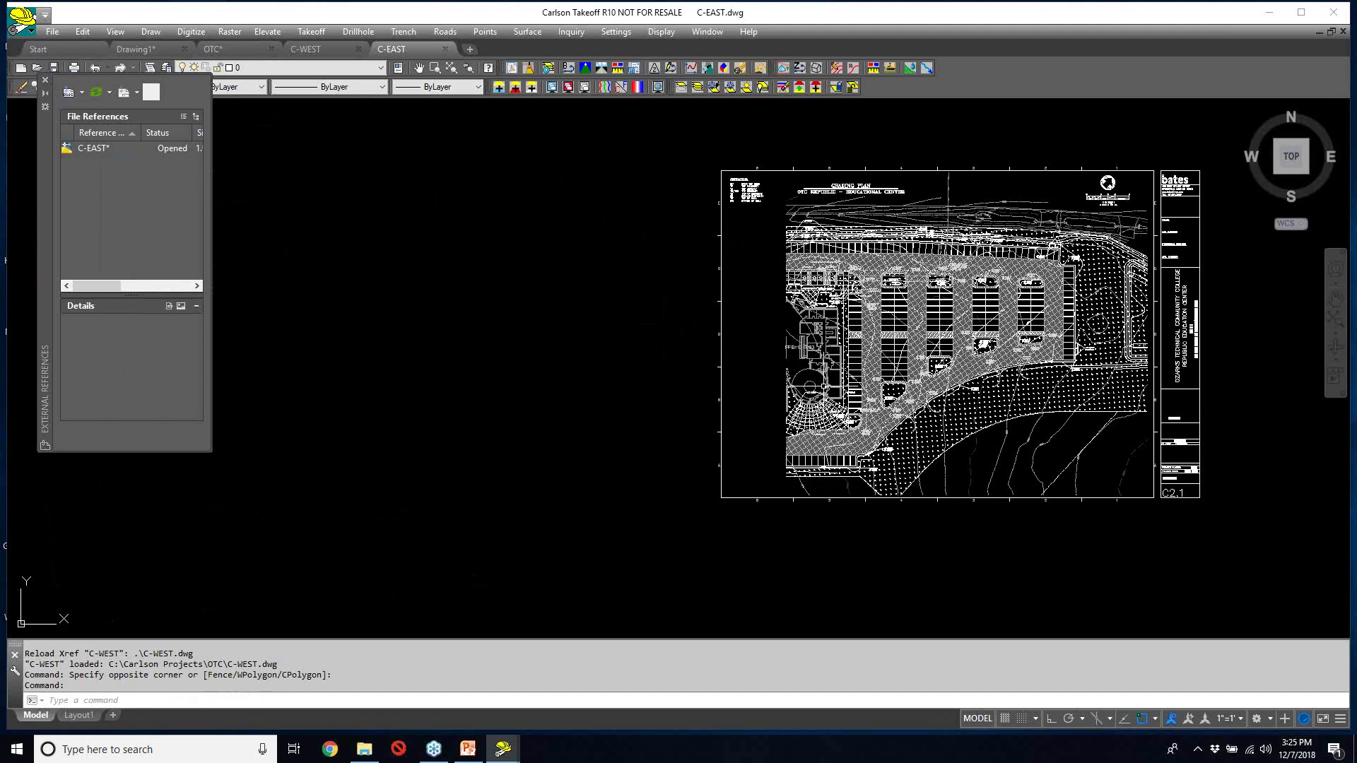
# - Insert the C-MTCH1 drawing with its insertion point specified on-screen, uniform scale 1.00 and Explode turned off
pyautogui.click(157, 32)
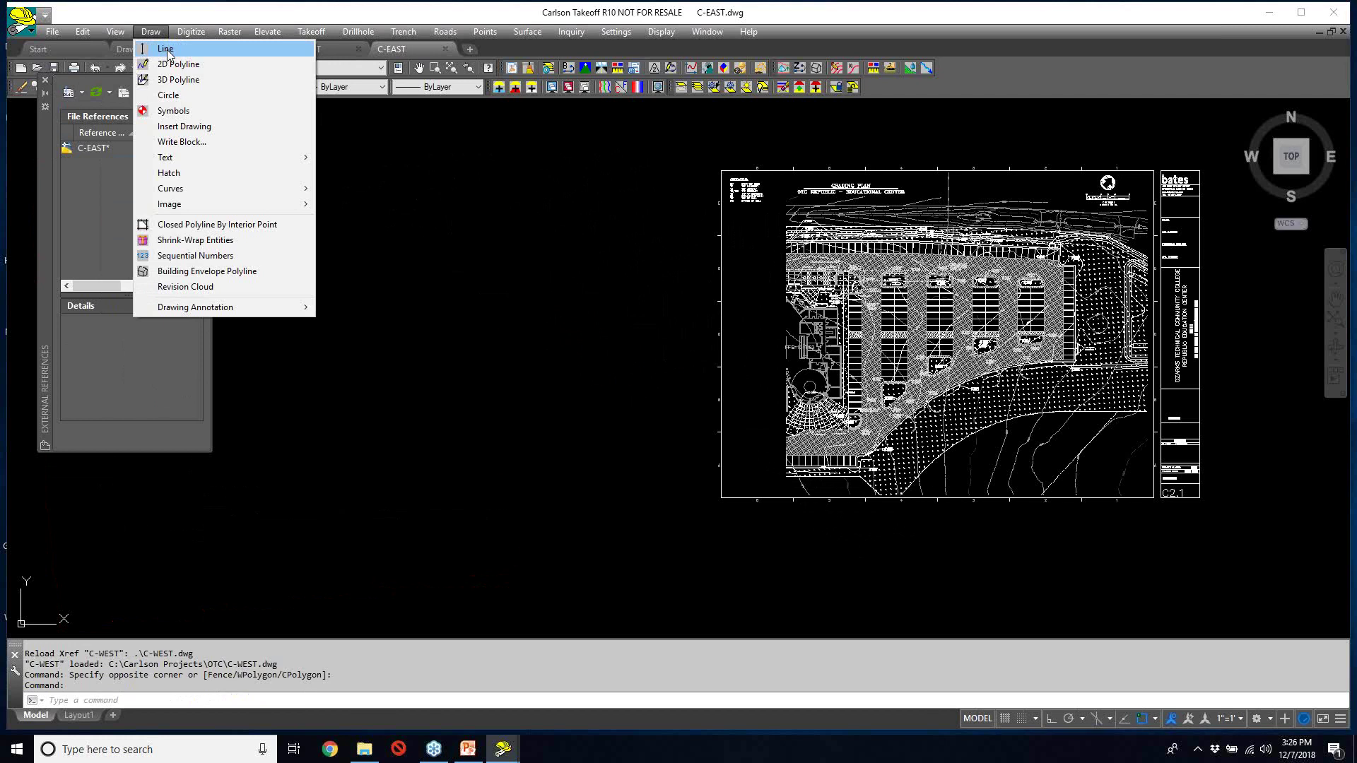
pyautogui.click(209, 130)
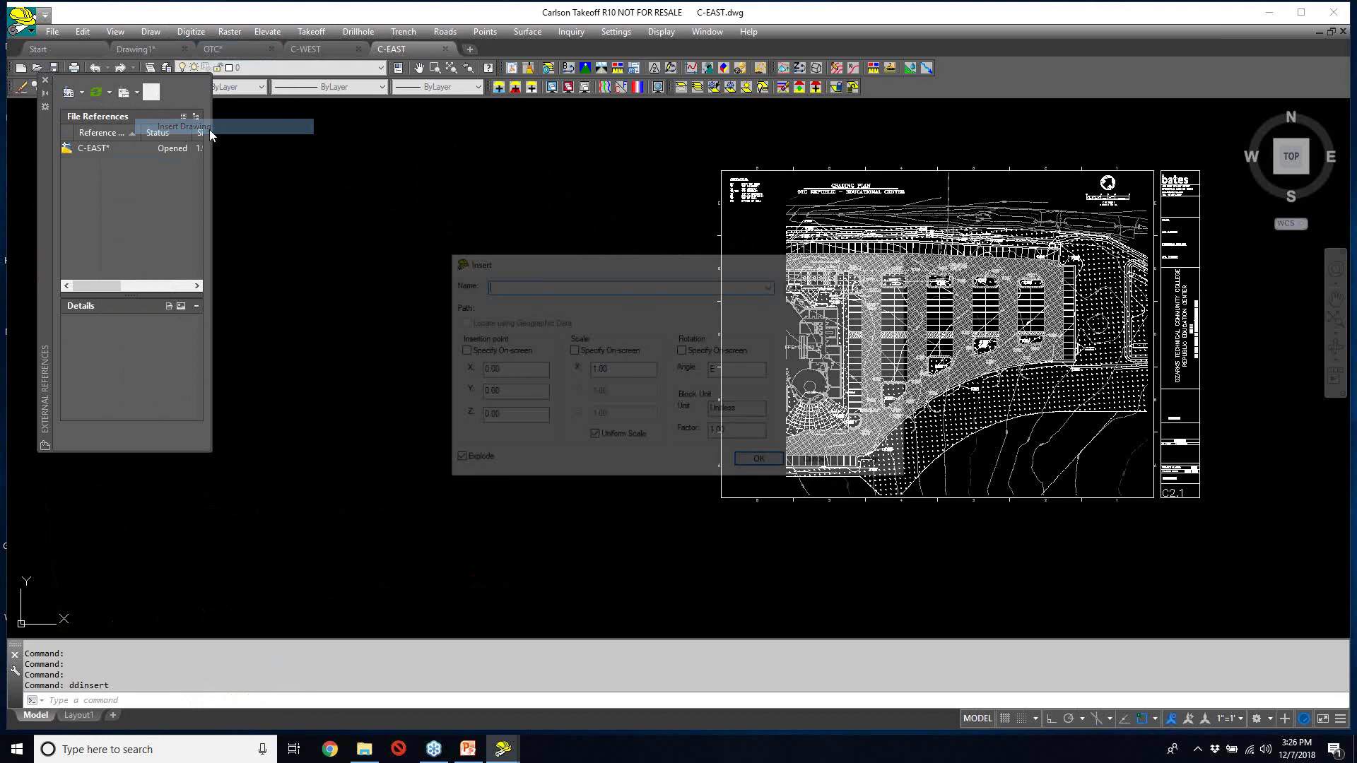
pyautogui.click(811, 287)
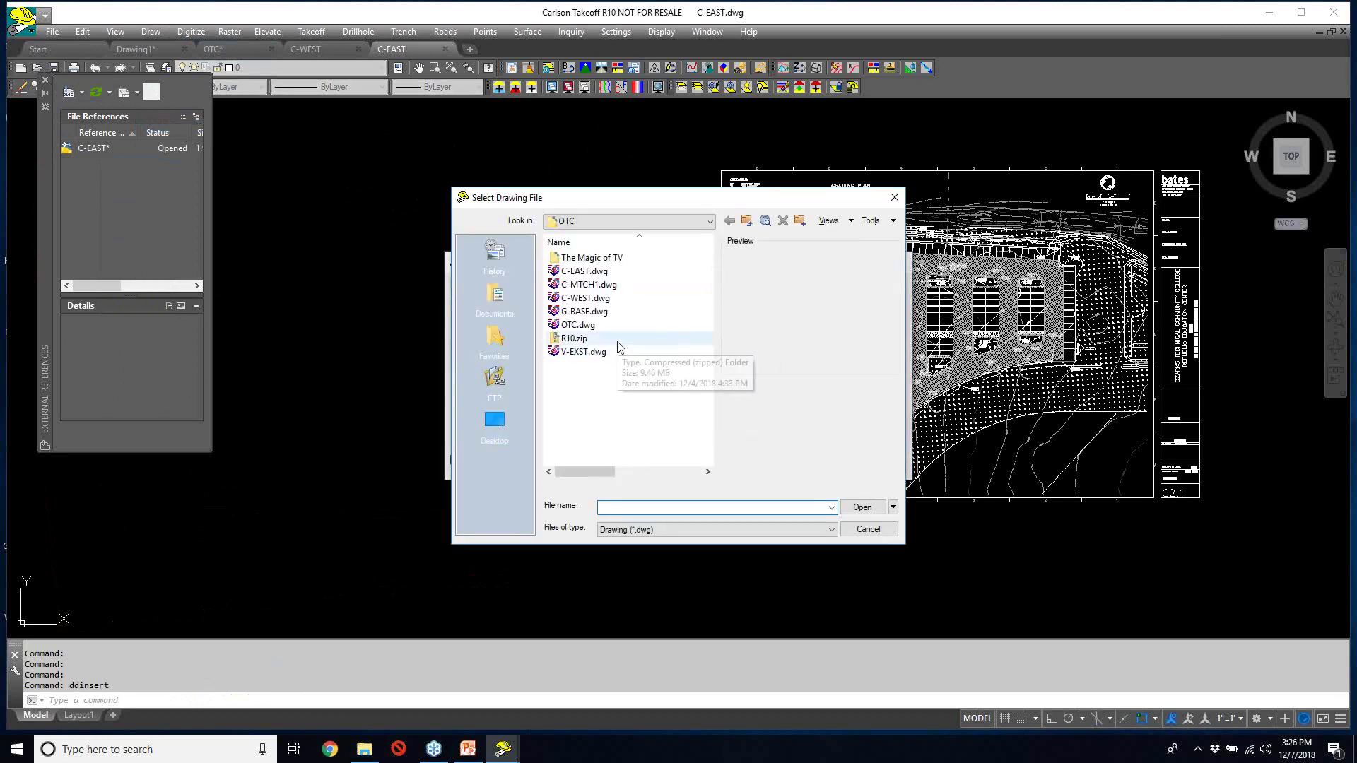
pyautogui.click(599, 285)
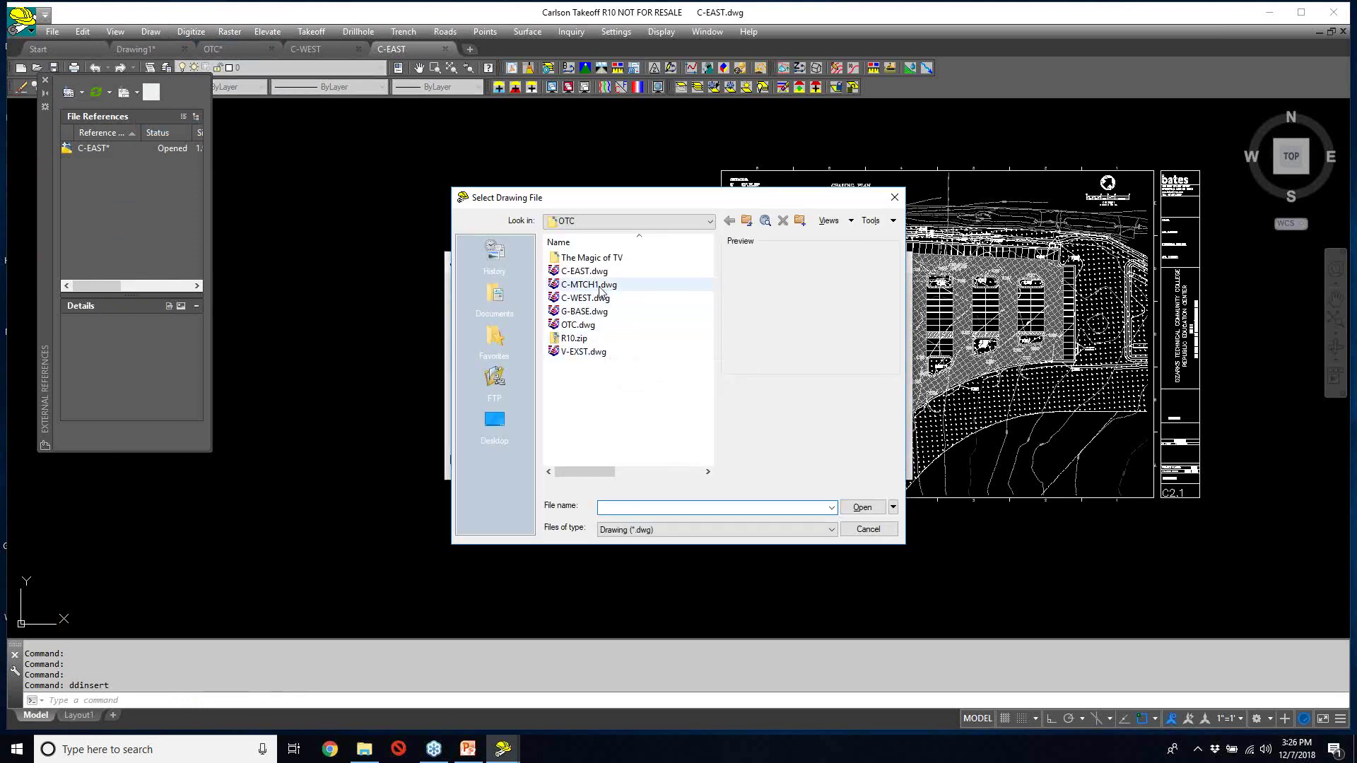
pyautogui.click(862, 509)
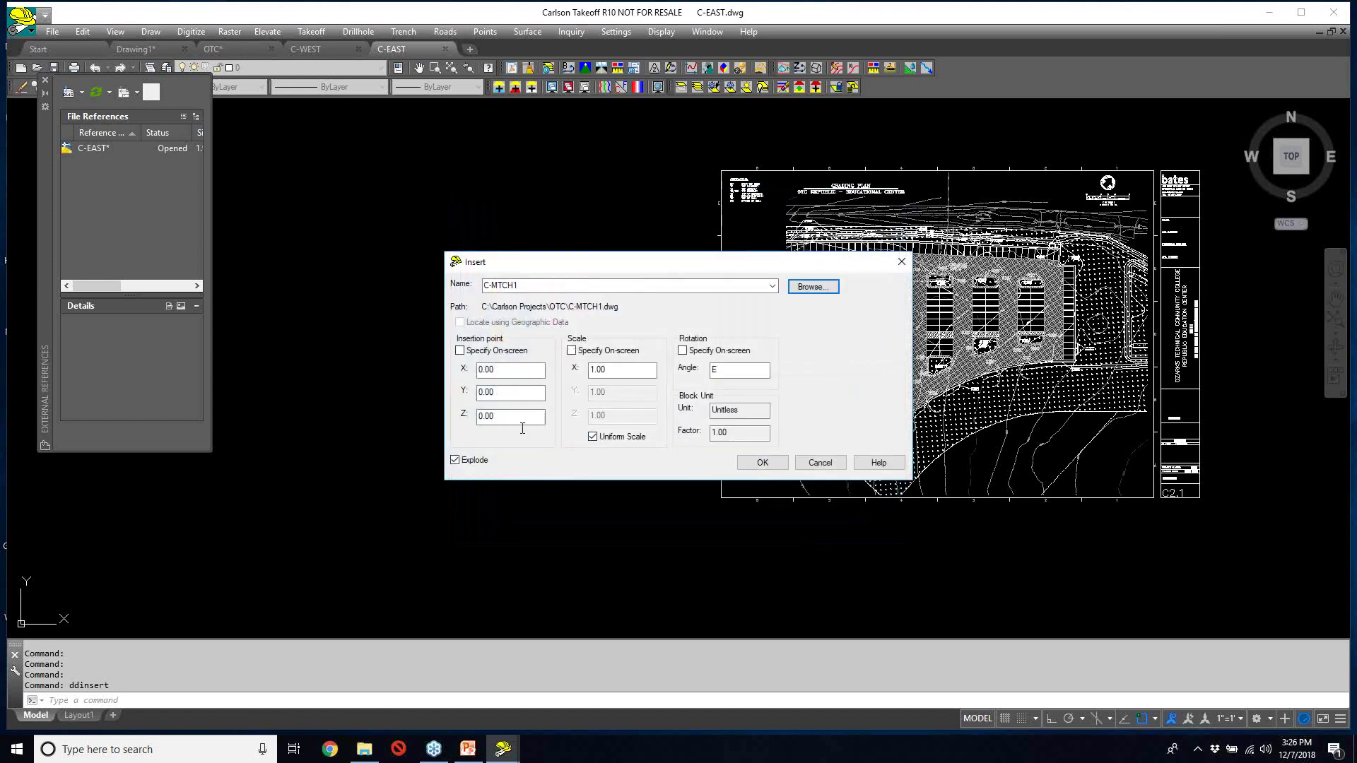
pyautogui.click(493, 351)
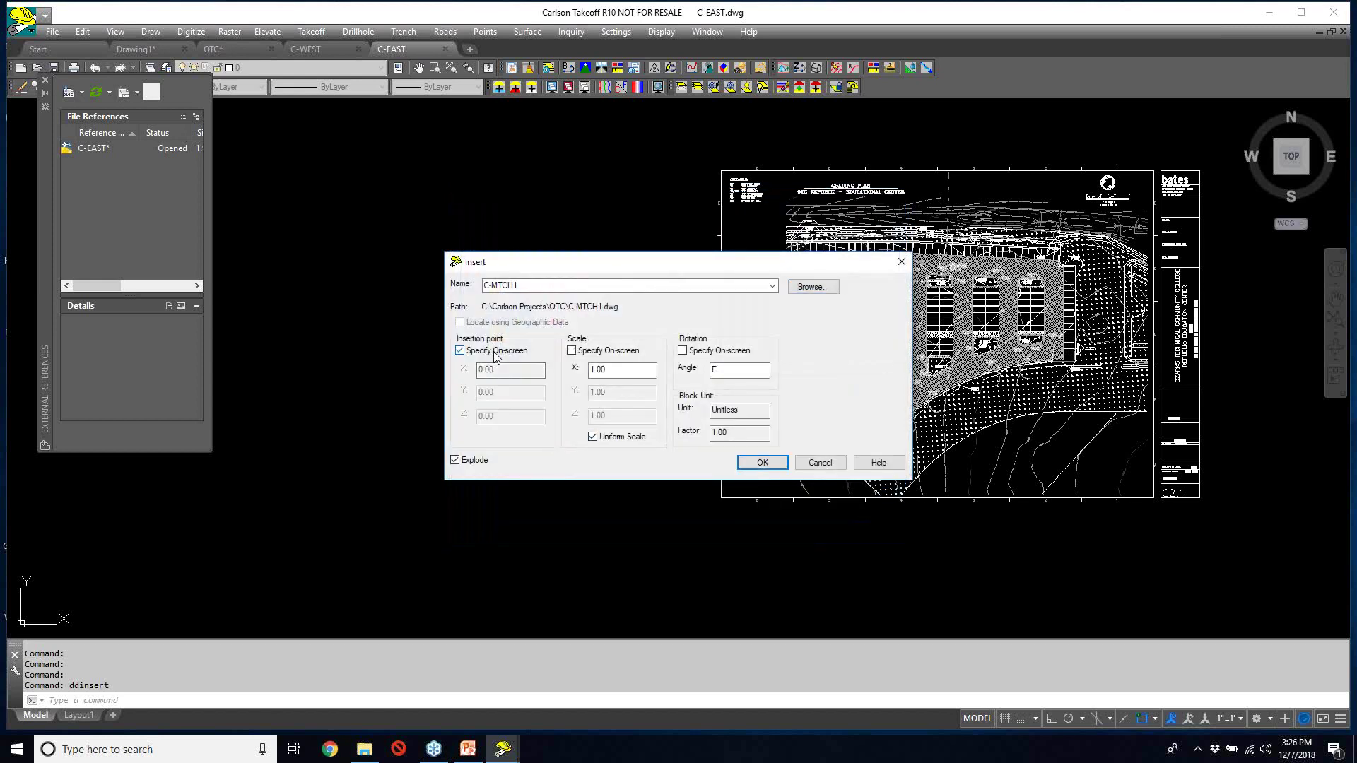
pyautogui.click(475, 465)
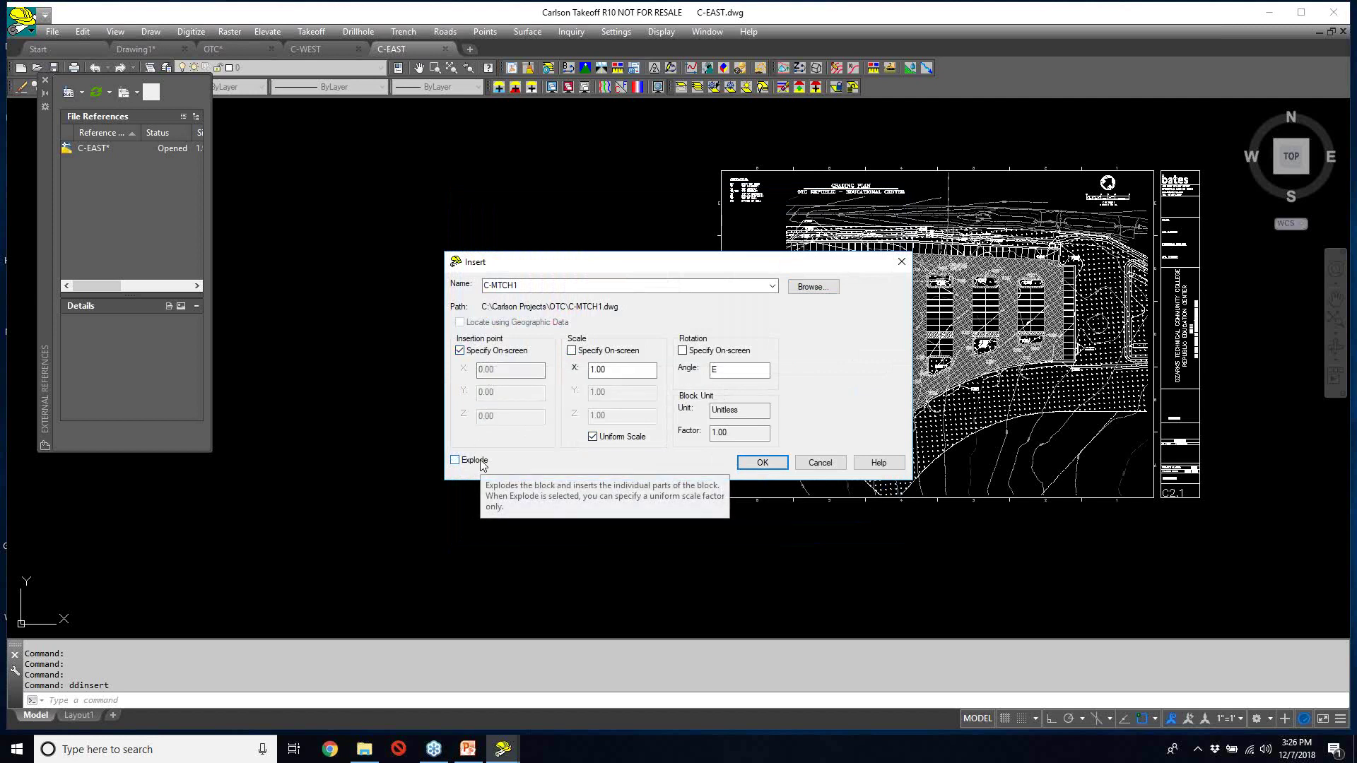
pyautogui.click(762, 462)
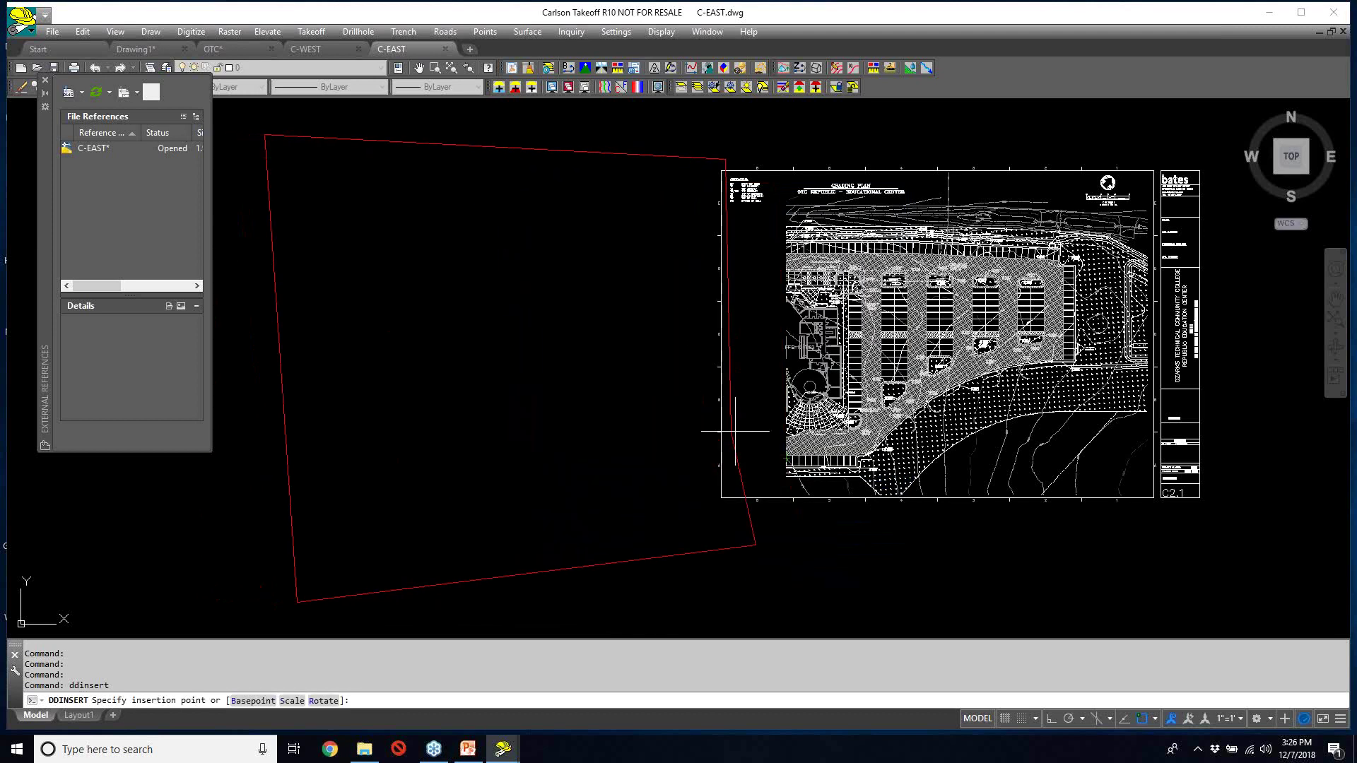
# - Place the C-MTCH1 block with an intersection snap where the vertical joint line meets the curved pavement edge near the TSW/TP=1340.15 leader
pyautogui.scroll(2, 735, 430)
pyautogui.scroll(5, 740, 430)
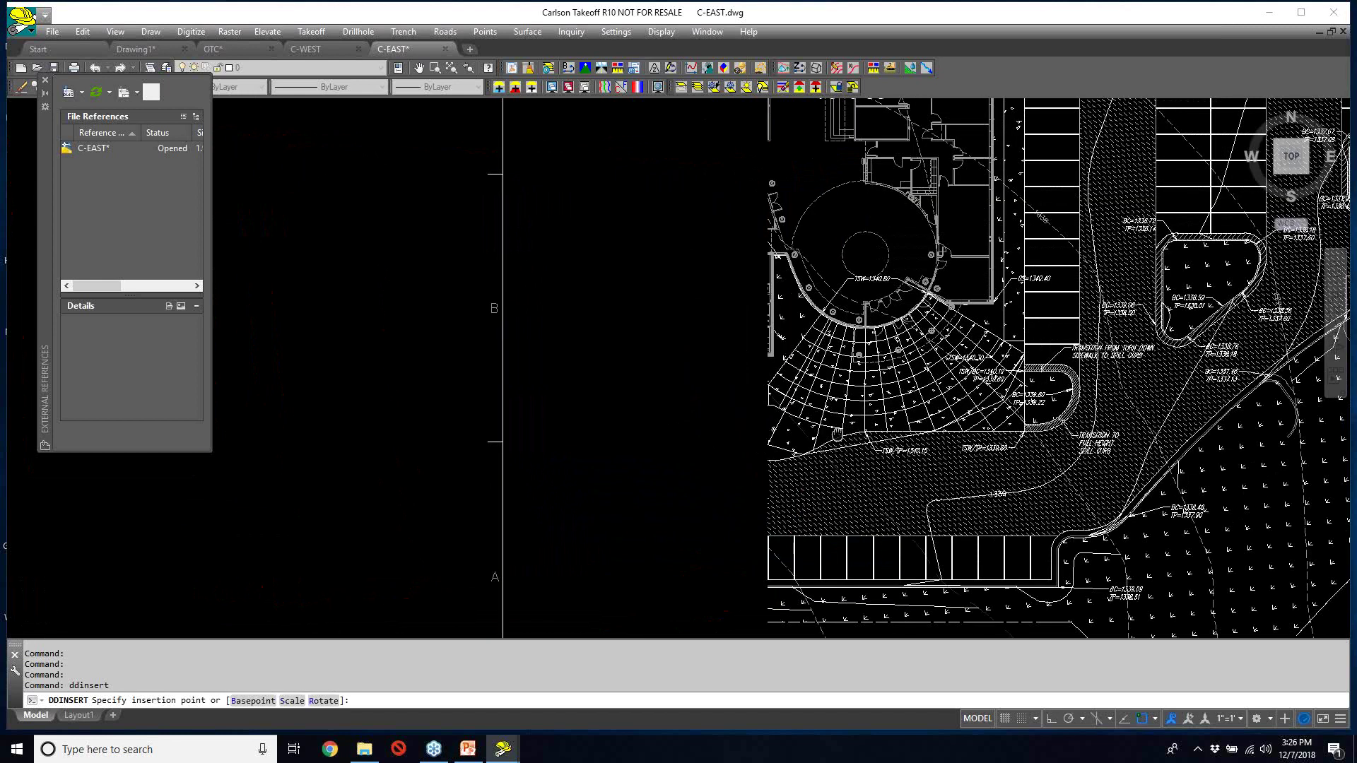
pyautogui.scroll(3, 911, 407)
pyautogui.write('d')
pyautogui.press('Return')
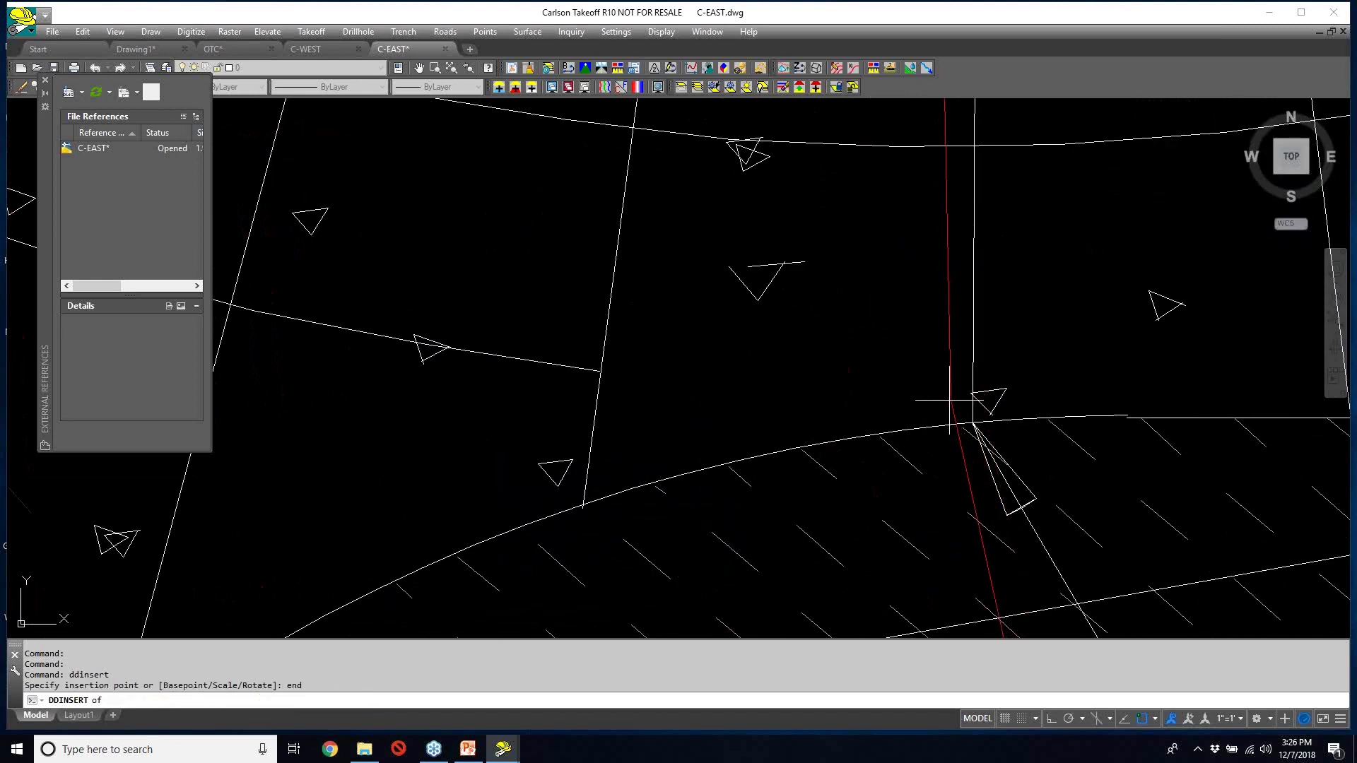
pyautogui.scroll(4, 949, 400)
pyautogui.moveTo(948, 394)
pyautogui.mouseDown(button='middle')
pyautogui.moveTo(900, 397)
pyautogui.moveTo(872, 372)
pyautogui.moveTo(798, 261)
pyautogui.mouseUp(button='middle')
pyautogui.scroll(4, 872, 374)
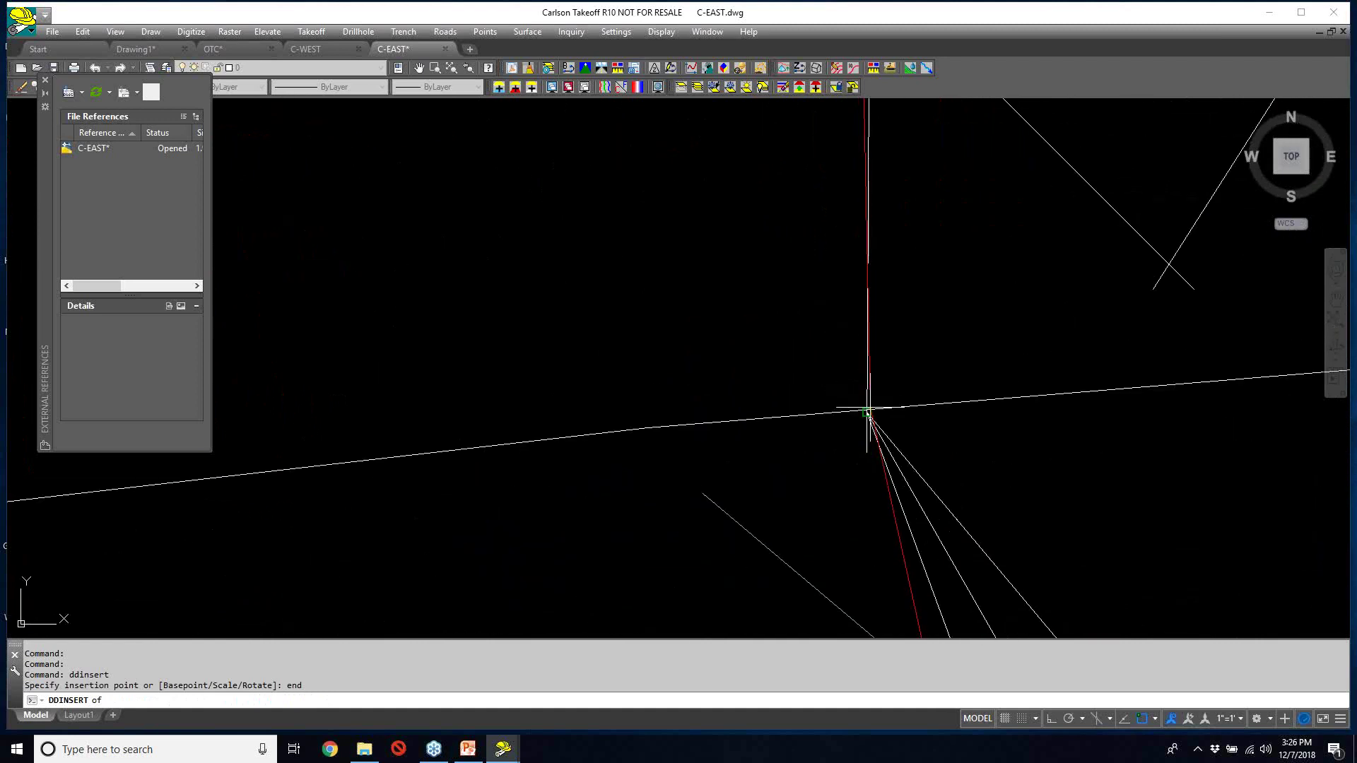
pyautogui.scroll(3, 868, 407)
pyautogui.moveTo(868, 410); pyautogui.dragTo(870, 429, button='middle')
pyautogui.write('int')
pyautogui.press('Return')
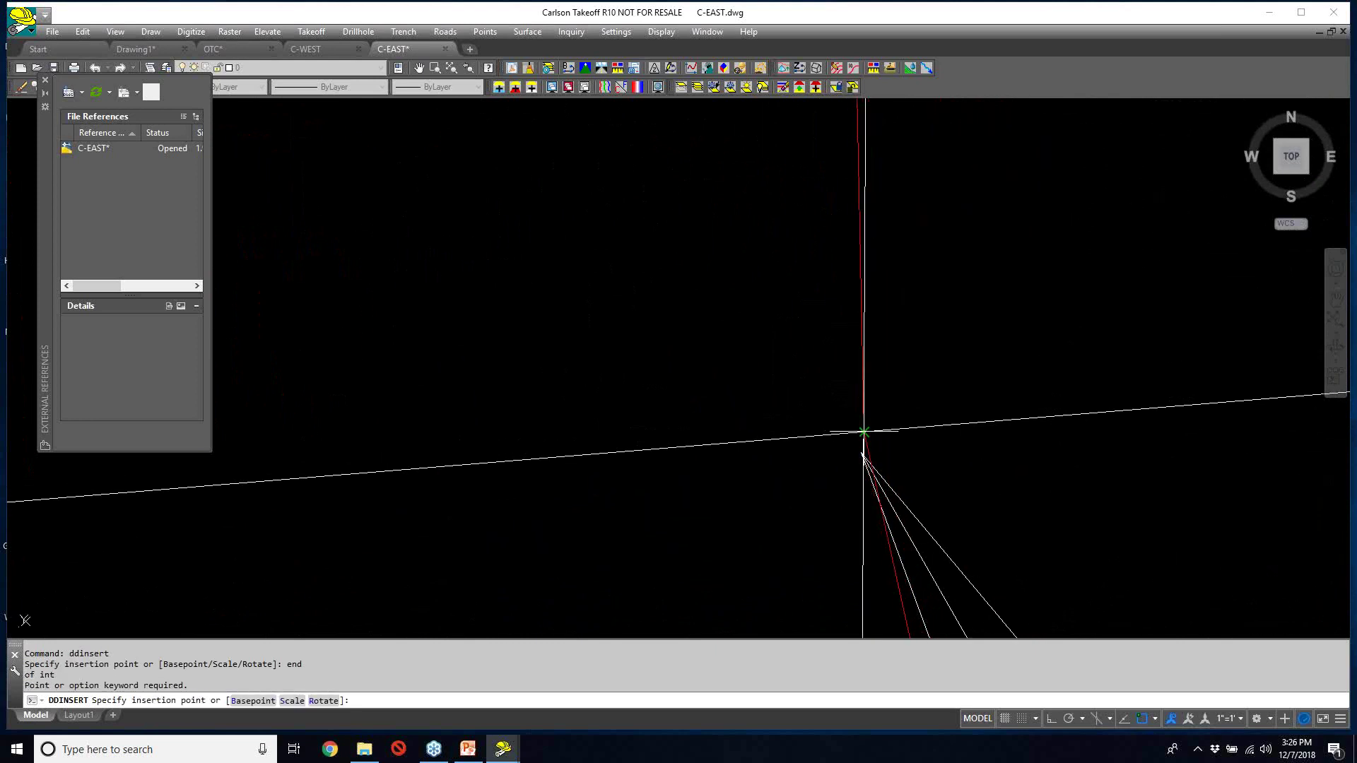
pyautogui.click(866, 427)
# - Explode the inserted C-MTCH1 match-line block in C-EAST
pyautogui.scroll(1, 887, 419)
pyautogui.scroll(-2, 887, 419)
pyautogui.scroll(-5, 908, 410)
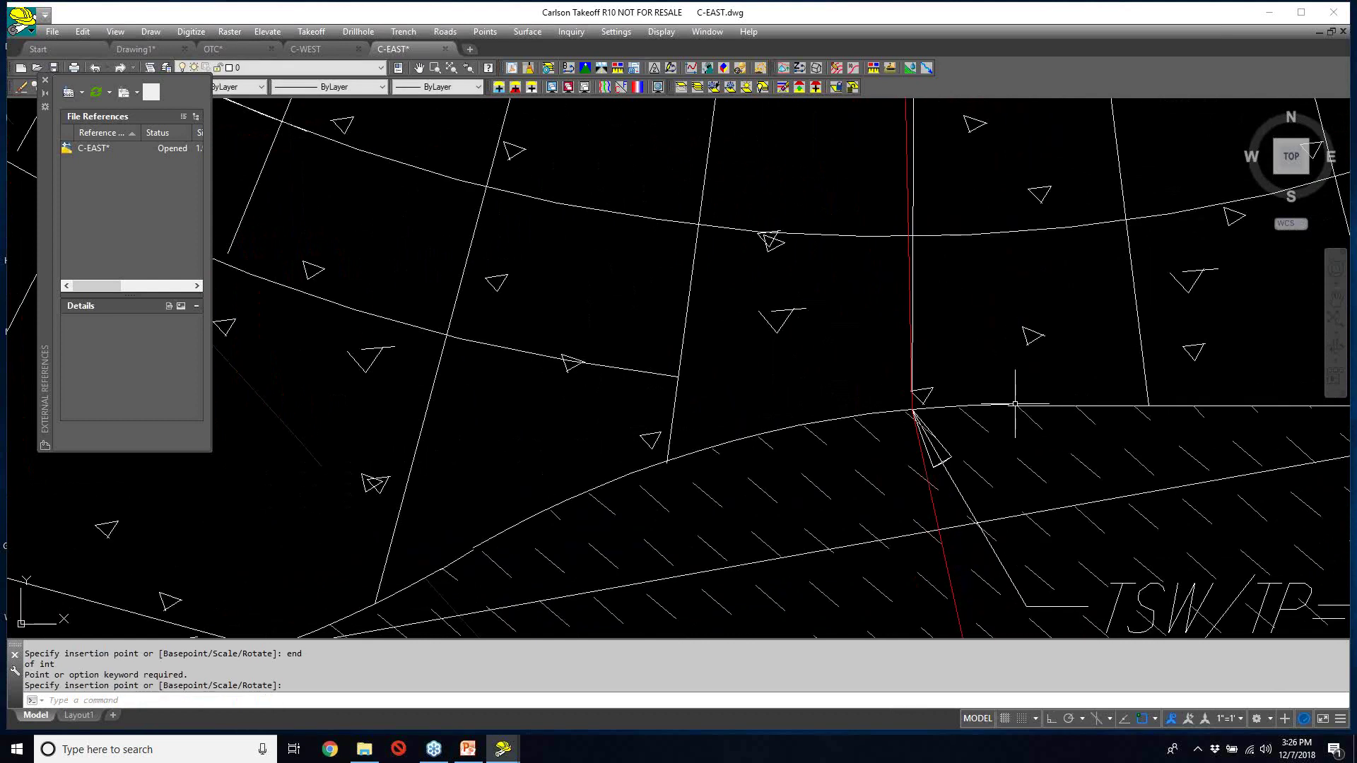
pyautogui.scroll(-5, 941, 360)
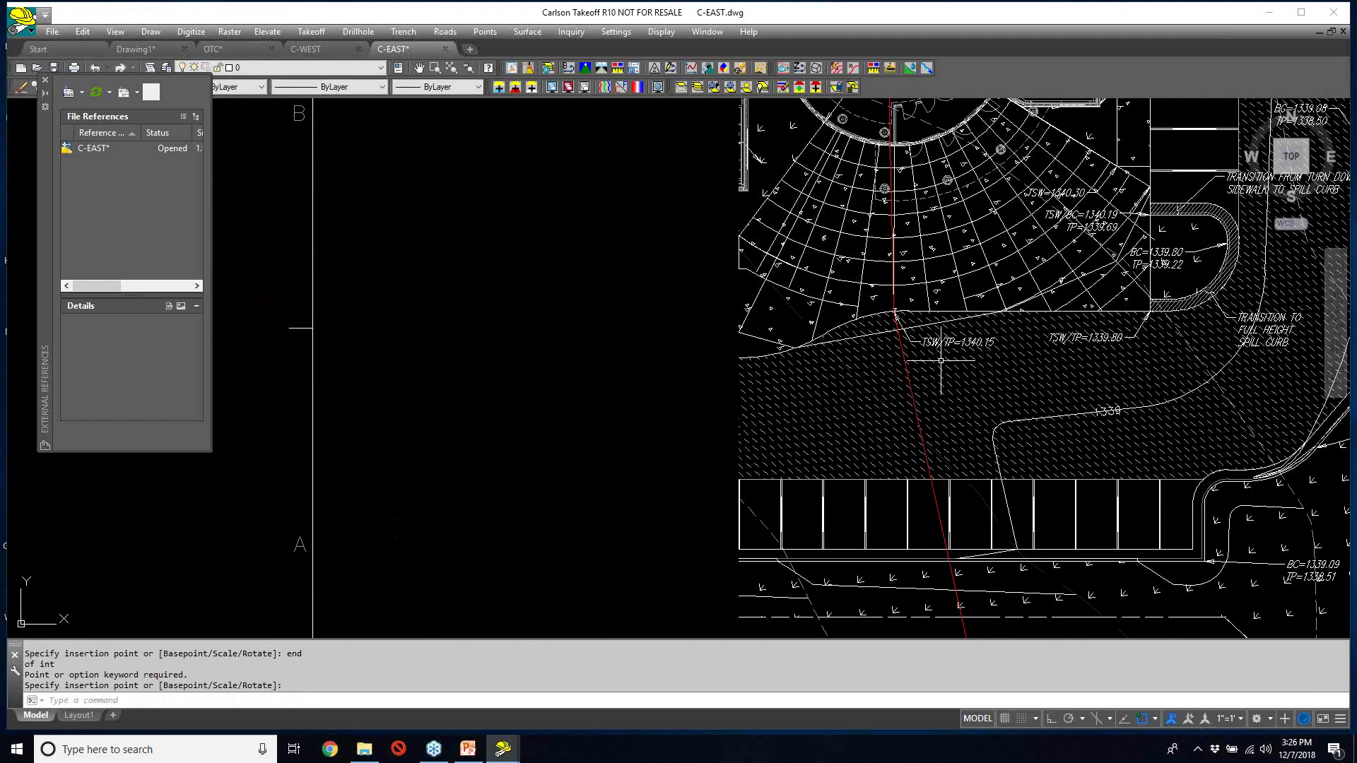
pyautogui.scroll(-6, 940, 361)
pyautogui.write('ext')
pyautogui.press('BackSpace')
pyautogui.write('p')
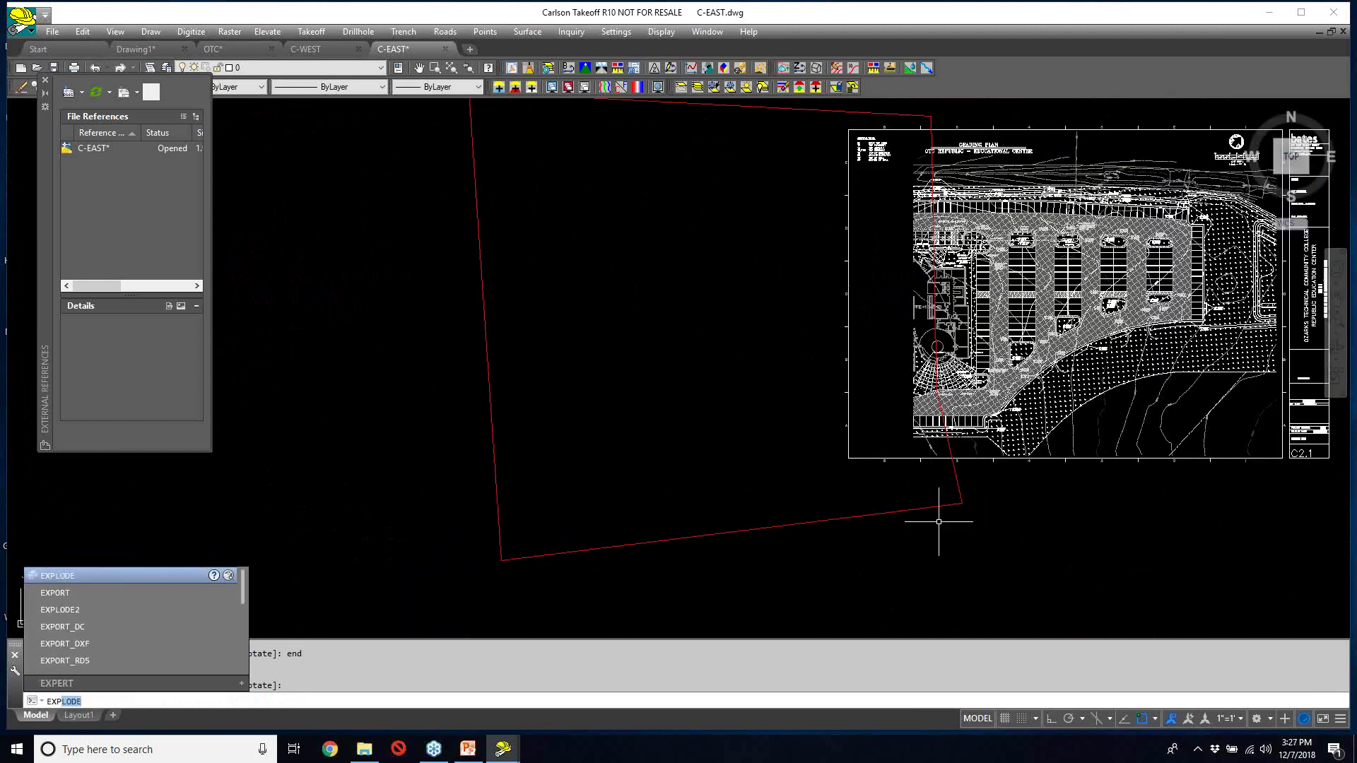
pyautogui.press('Return')
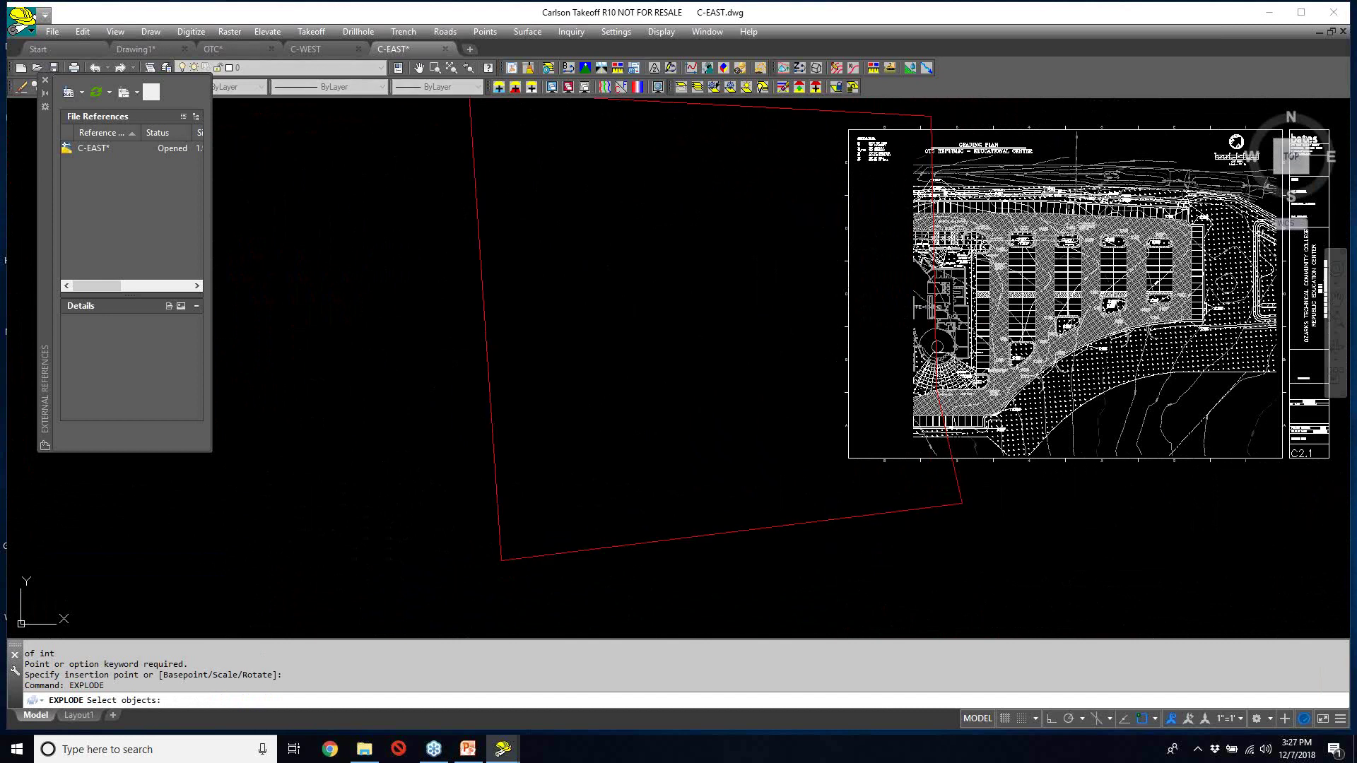
pyautogui.click(487, 332)
pyautogui.press('Return')
# - Erase all entity types inside the red match-line perimeter in C-EAST with Erase By Closed Polyline
pyautogui.moveTo(911, 509)
pyautogui.mouseDown(button='middle')
pyautogui.moveTo(802, 569)
pyautogui.moveTo(727, 569)
pyautogui.mouseUp(button='middle')
pyautogui.scroll(-2, 728, 551)
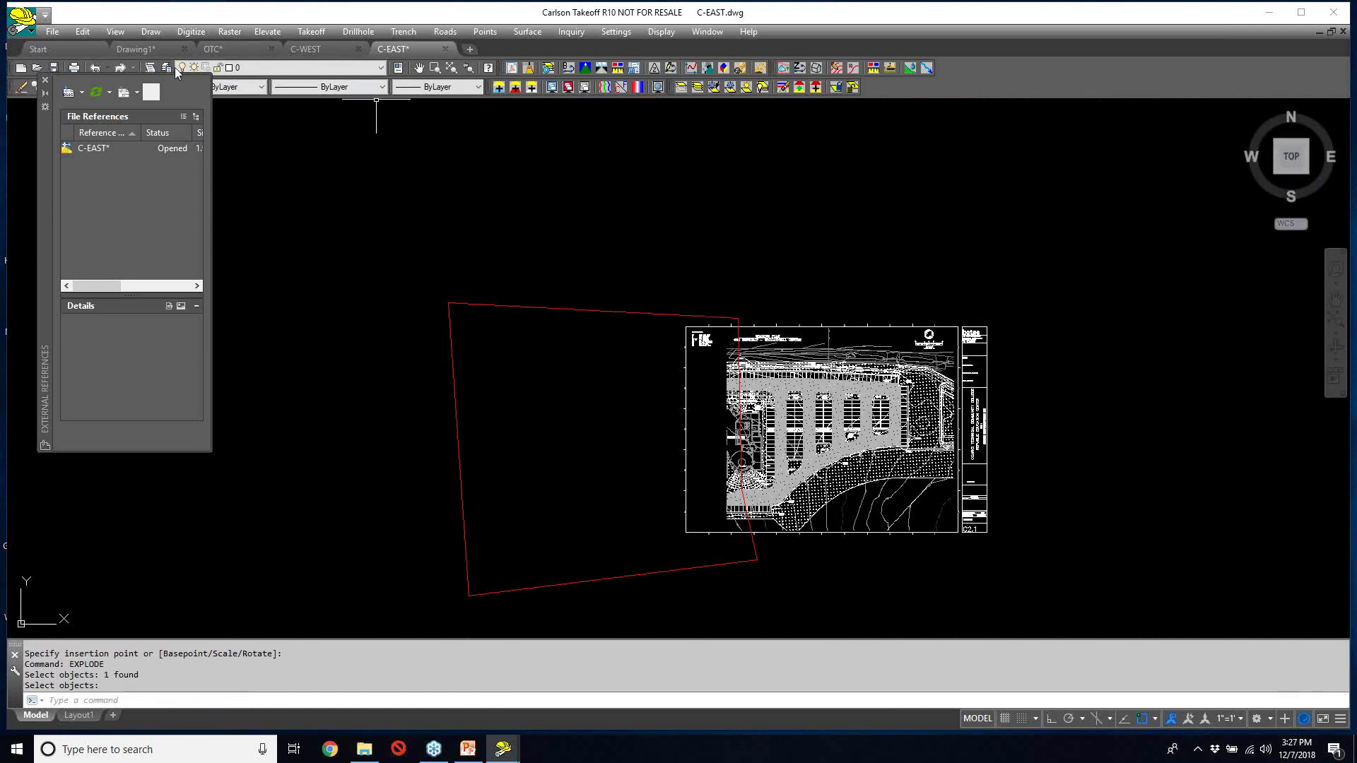
pyautogui.click(84, 32)
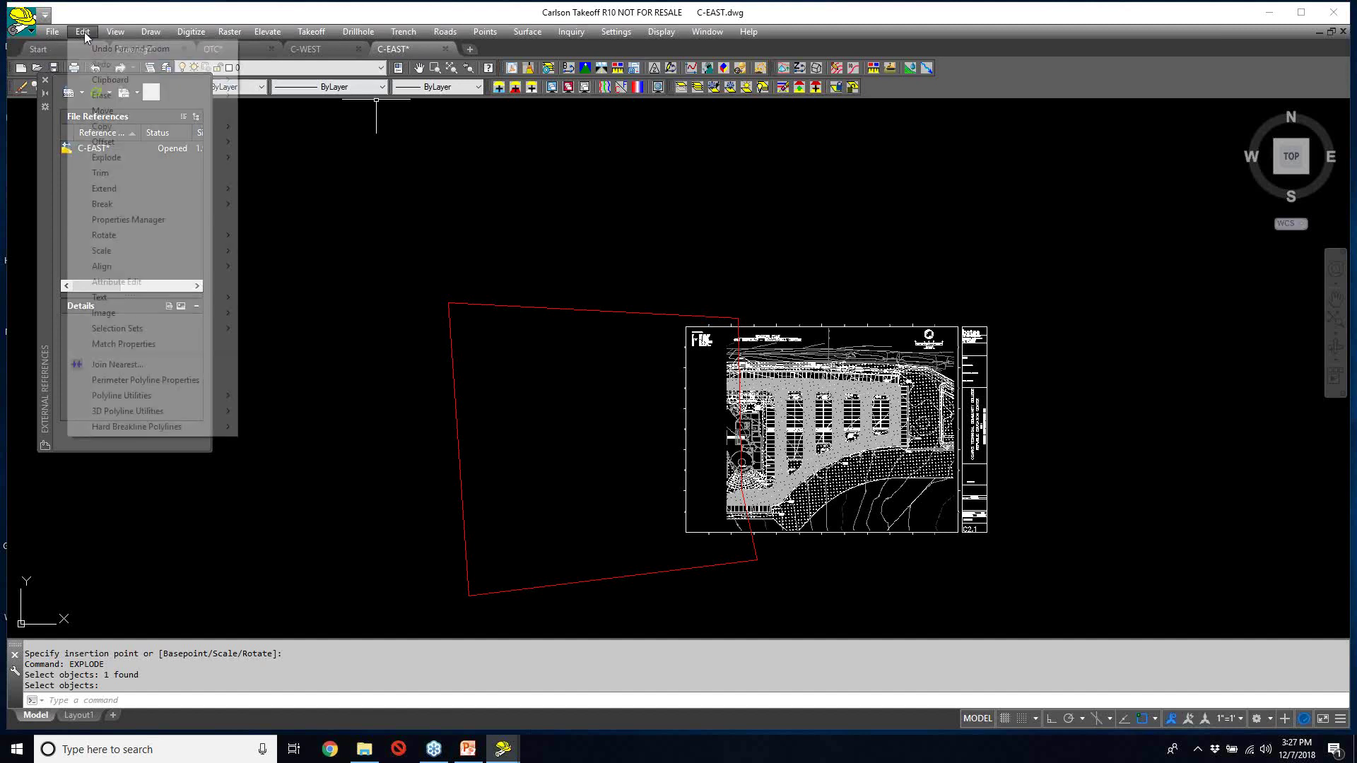
pyautogui.moveTo(113, 96)
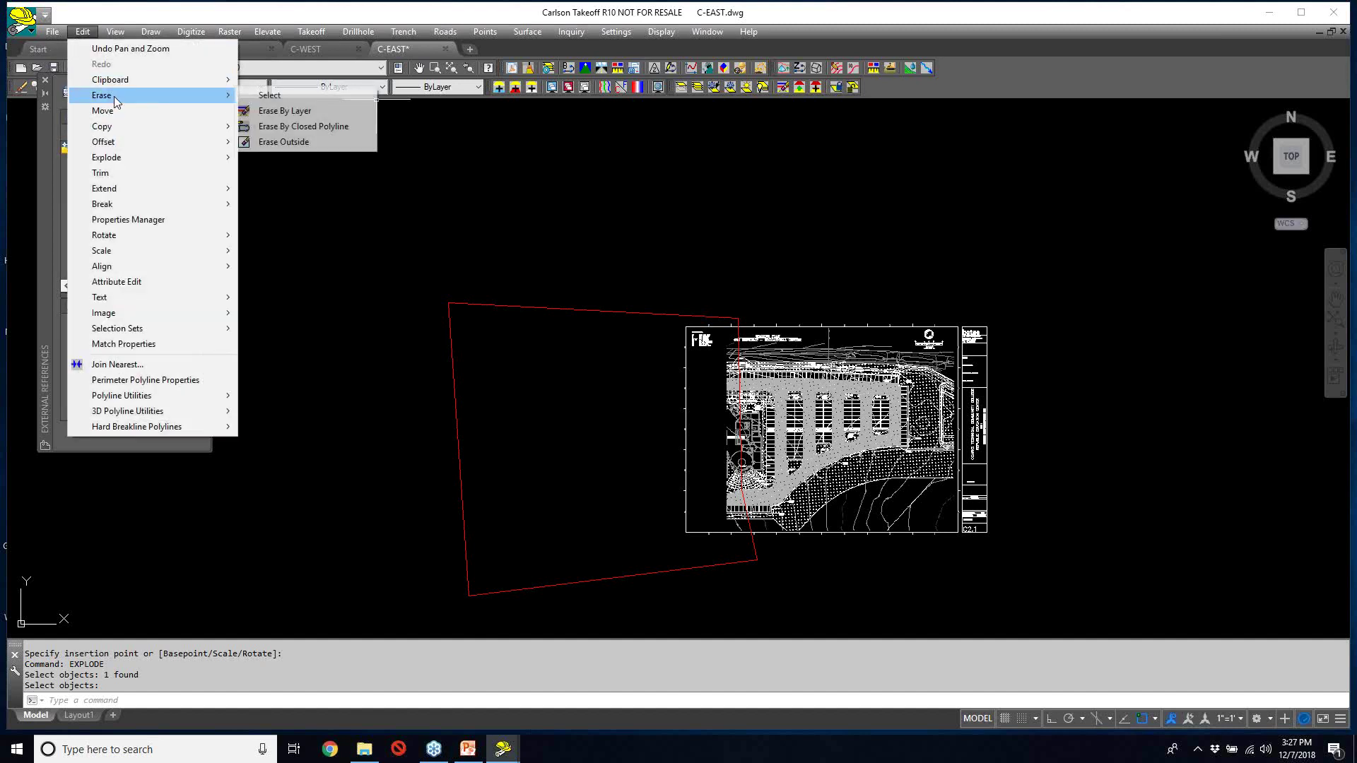
pyautogui.click(304, 126)
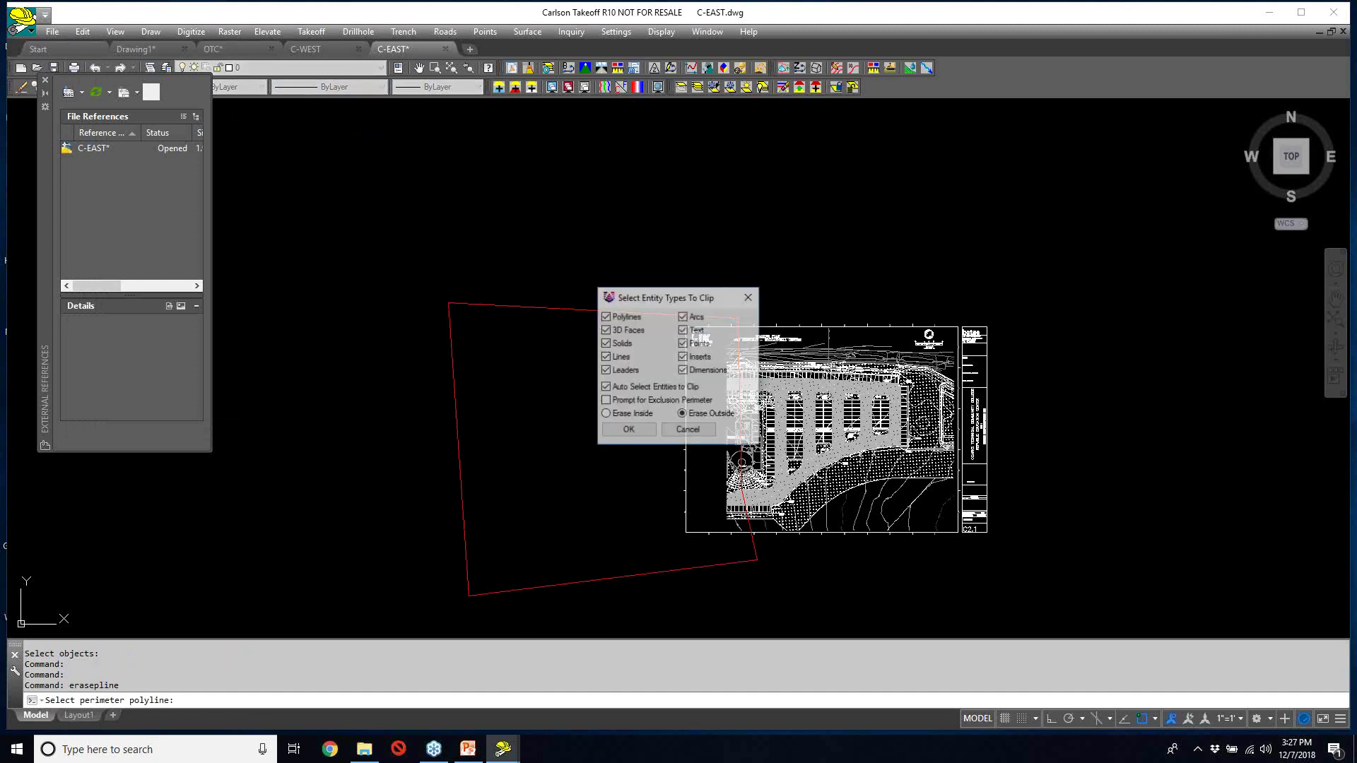
pyautogui.click(628, 430)
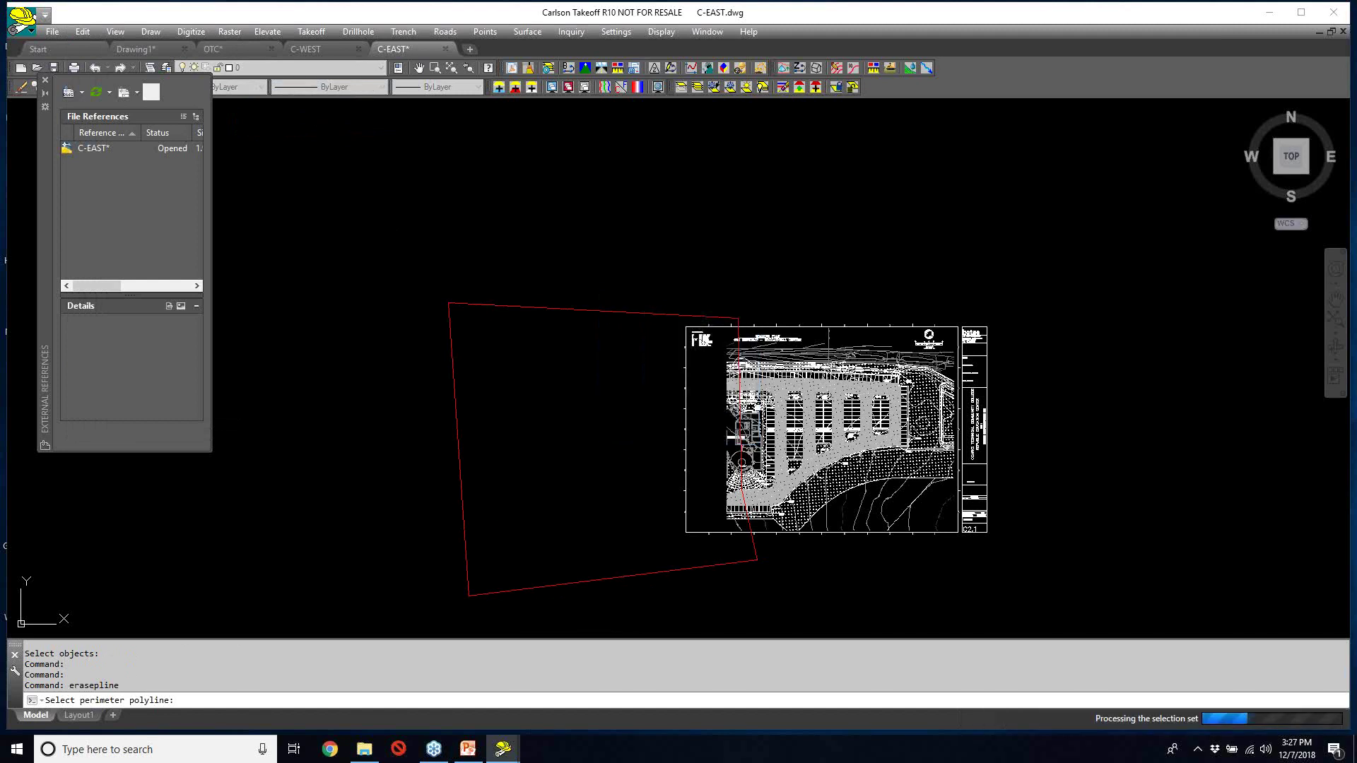
# - Erase the leftover objects inside the upper right corner of the match-line perimeter and close the External References palette
pyautogui.write('e')
pyautogui.press('Return')
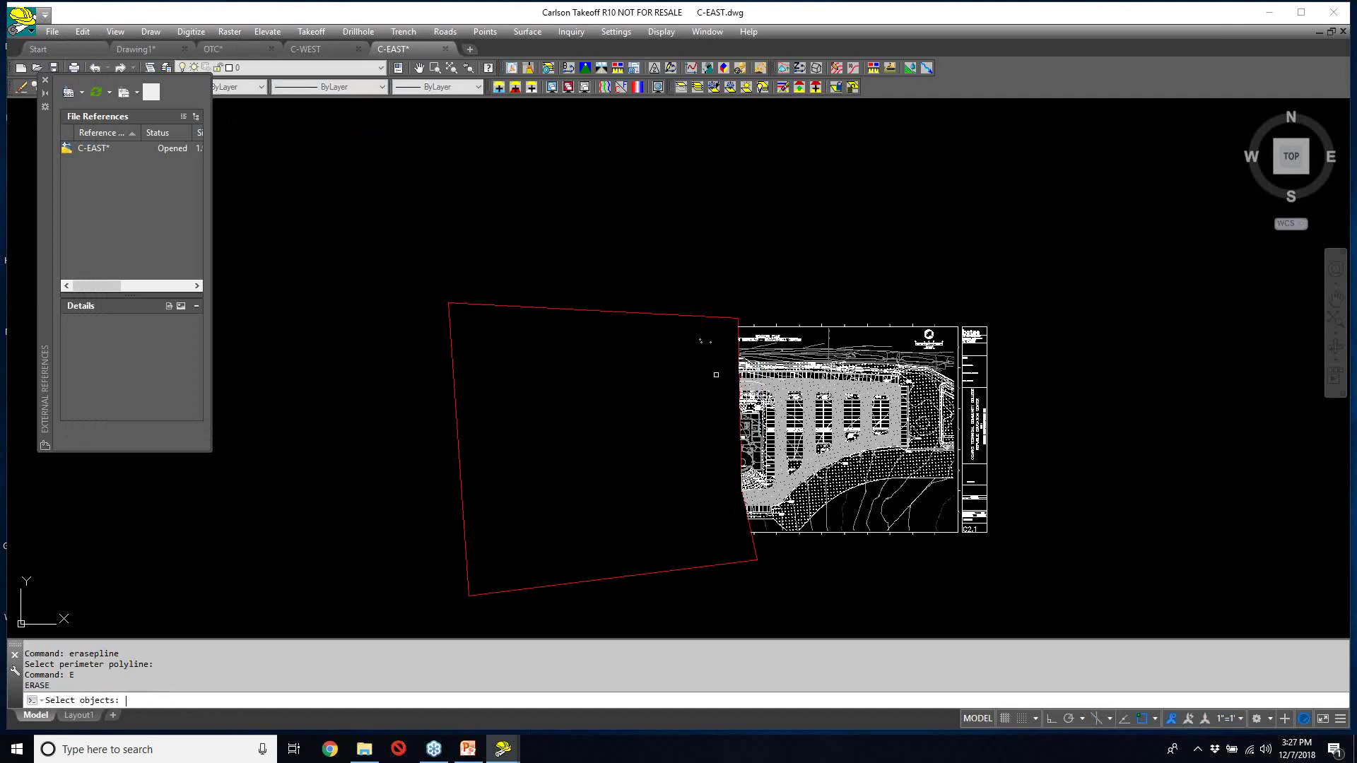
pyautogui.click(716, 375)
pyautogui.click(685, 327)
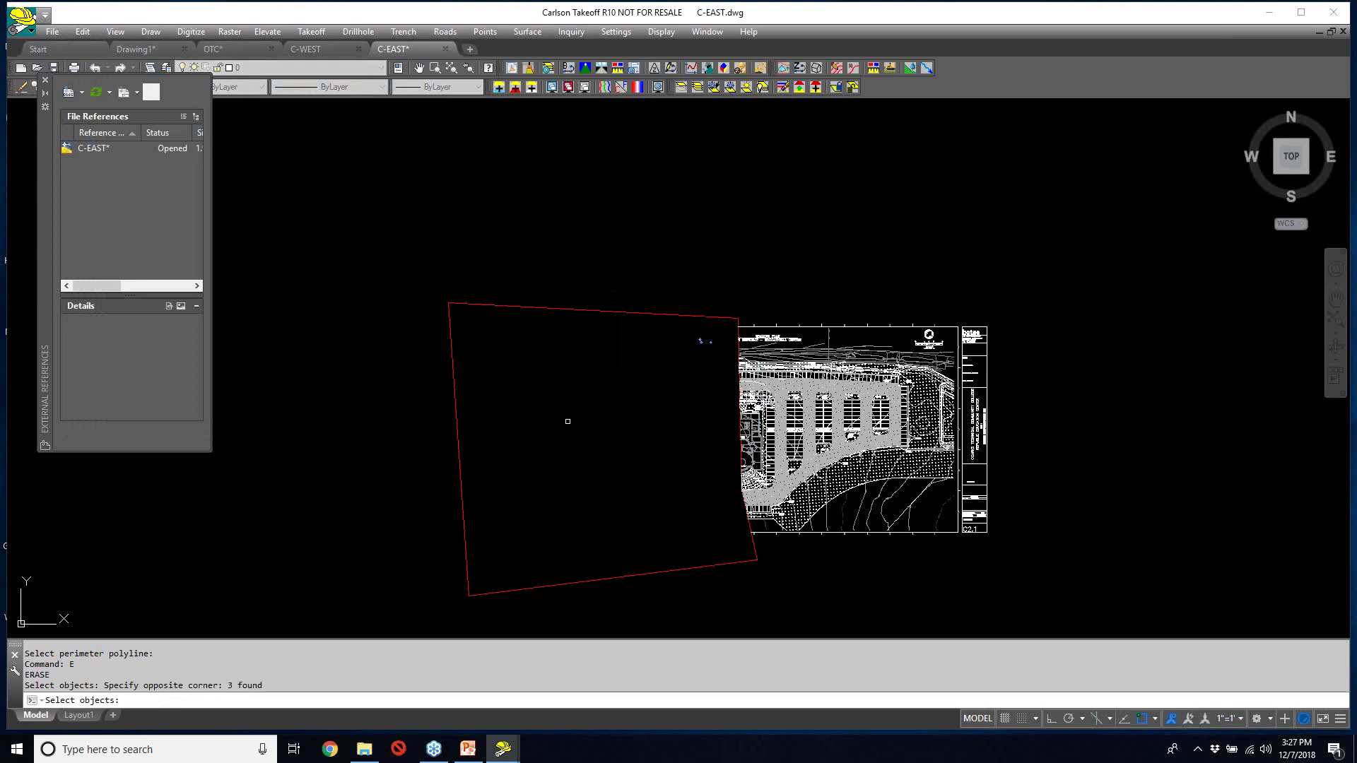
pyautogui.press('Return')
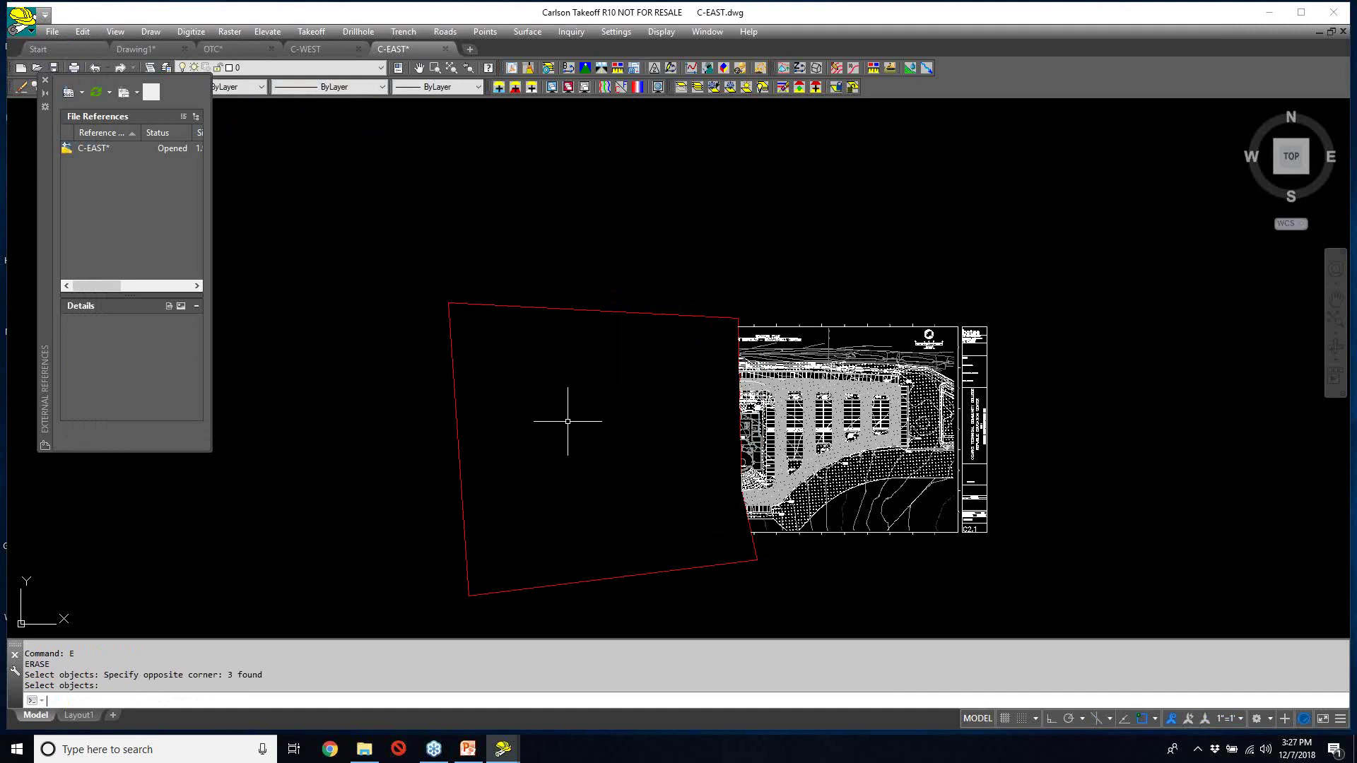
pyautogui.click(44, 79)
# - Try to erase the red match-line perimeter polyline, and undo that erasure
pyautogui.write('e')
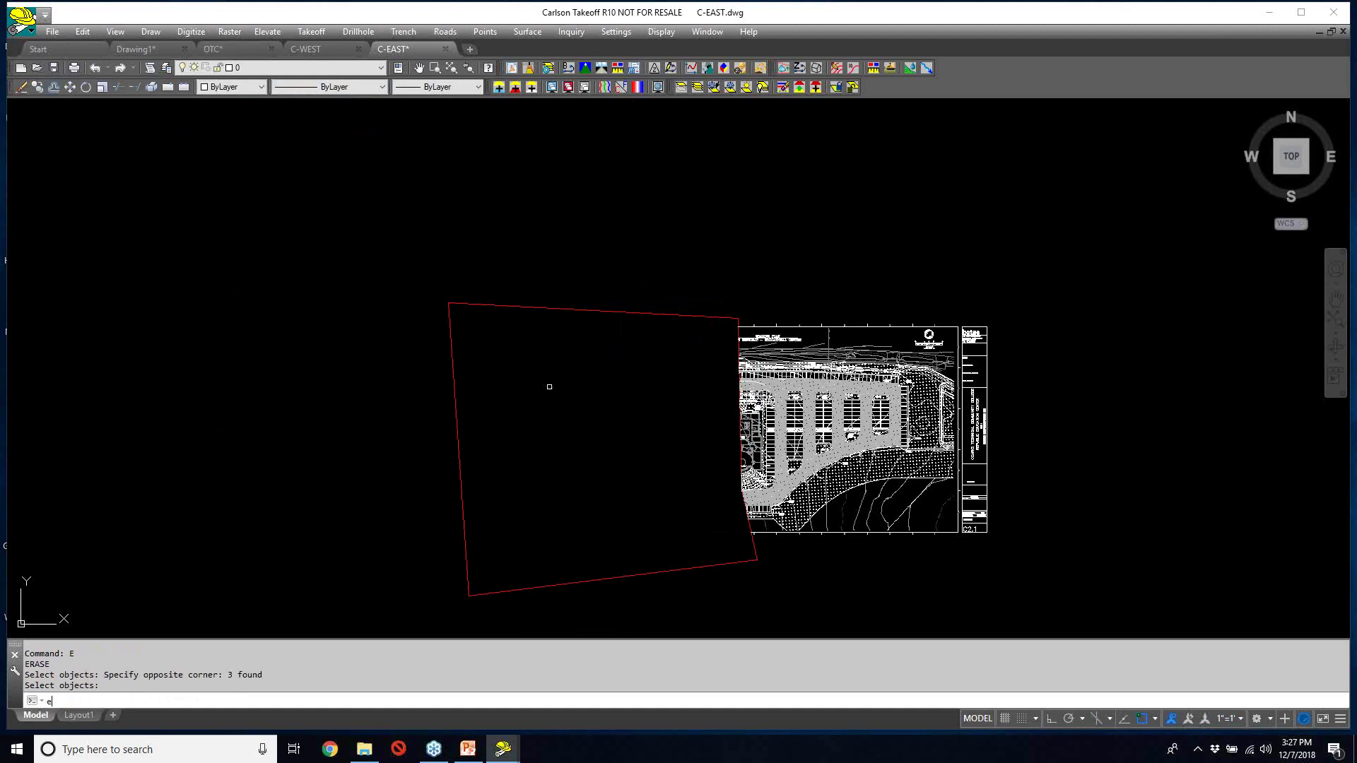
pyautogui.press('Return')
pyautogui.click(549, 387)
pyautogui.click(380, 258)
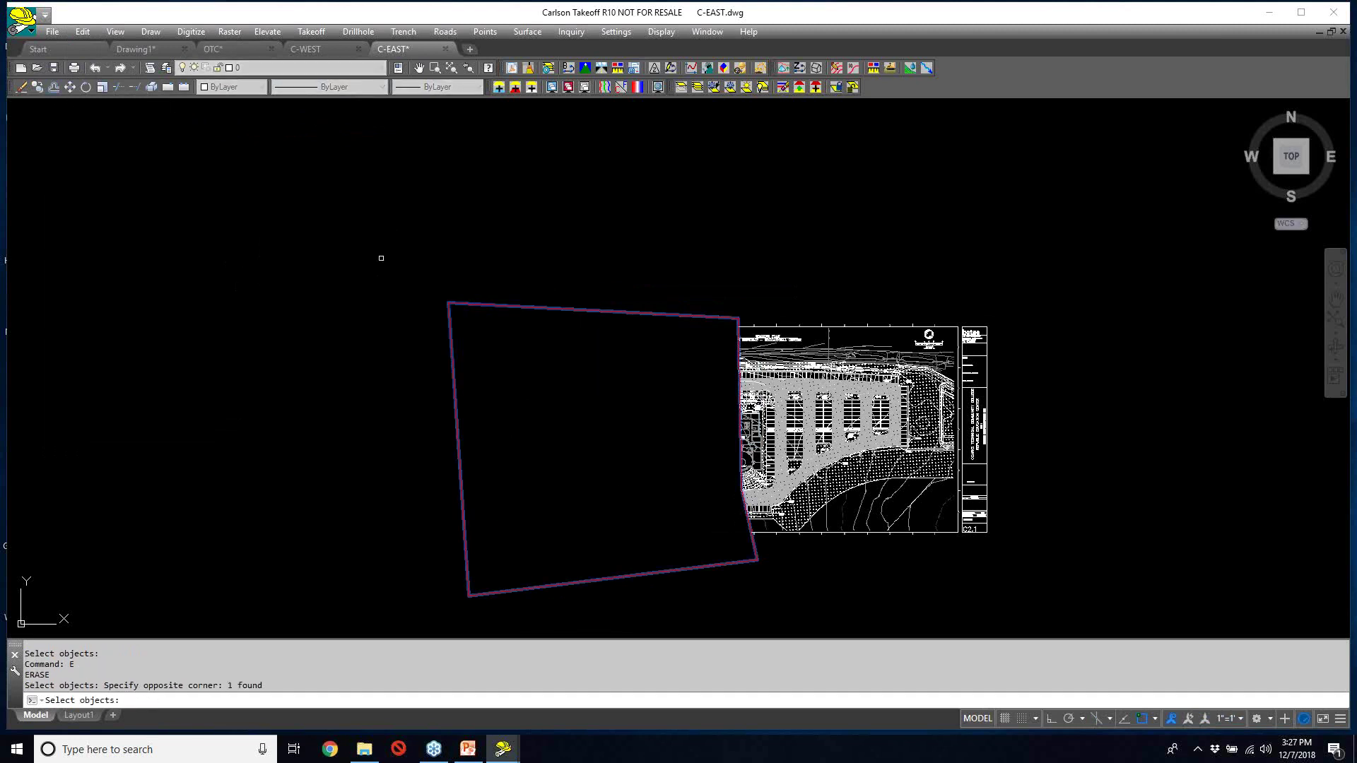
pyautogui.press('Return')
pyautogui.write('u')
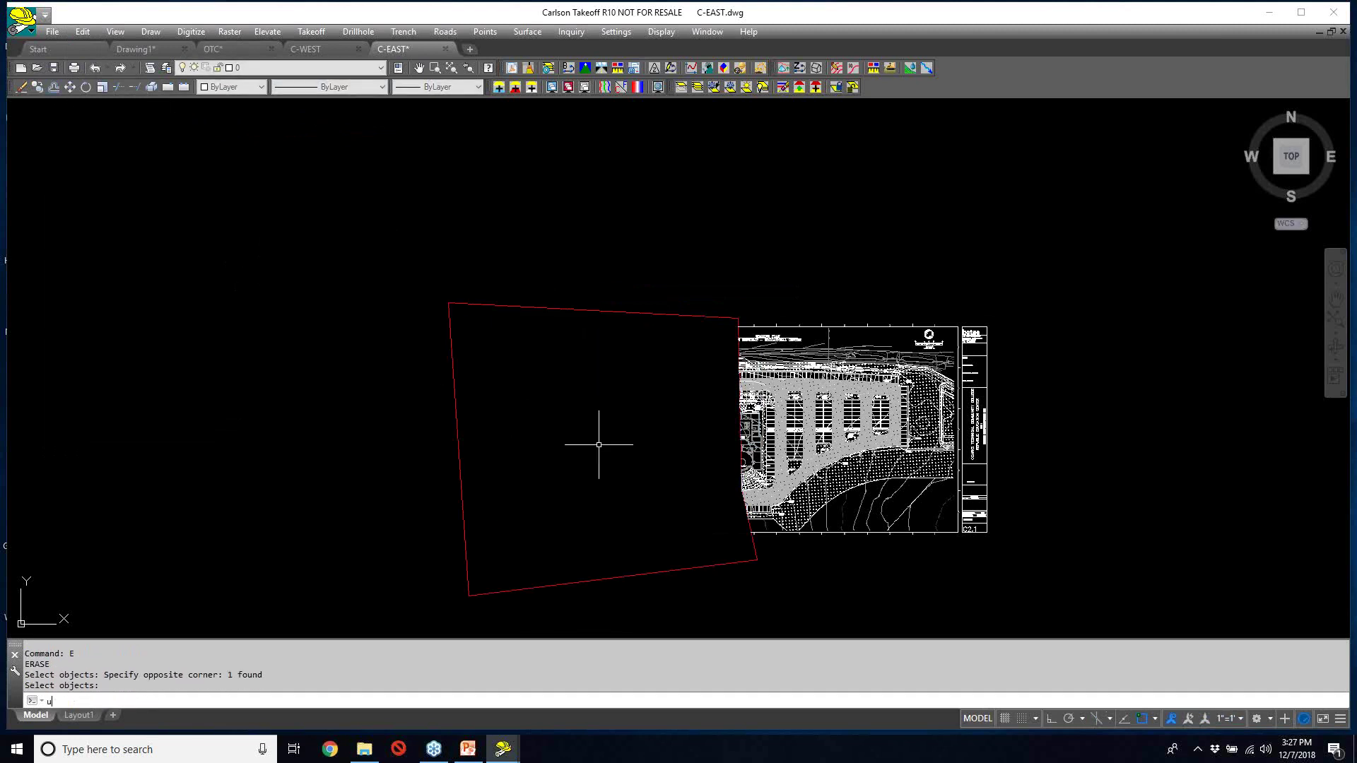
pyautogui.press('Return')
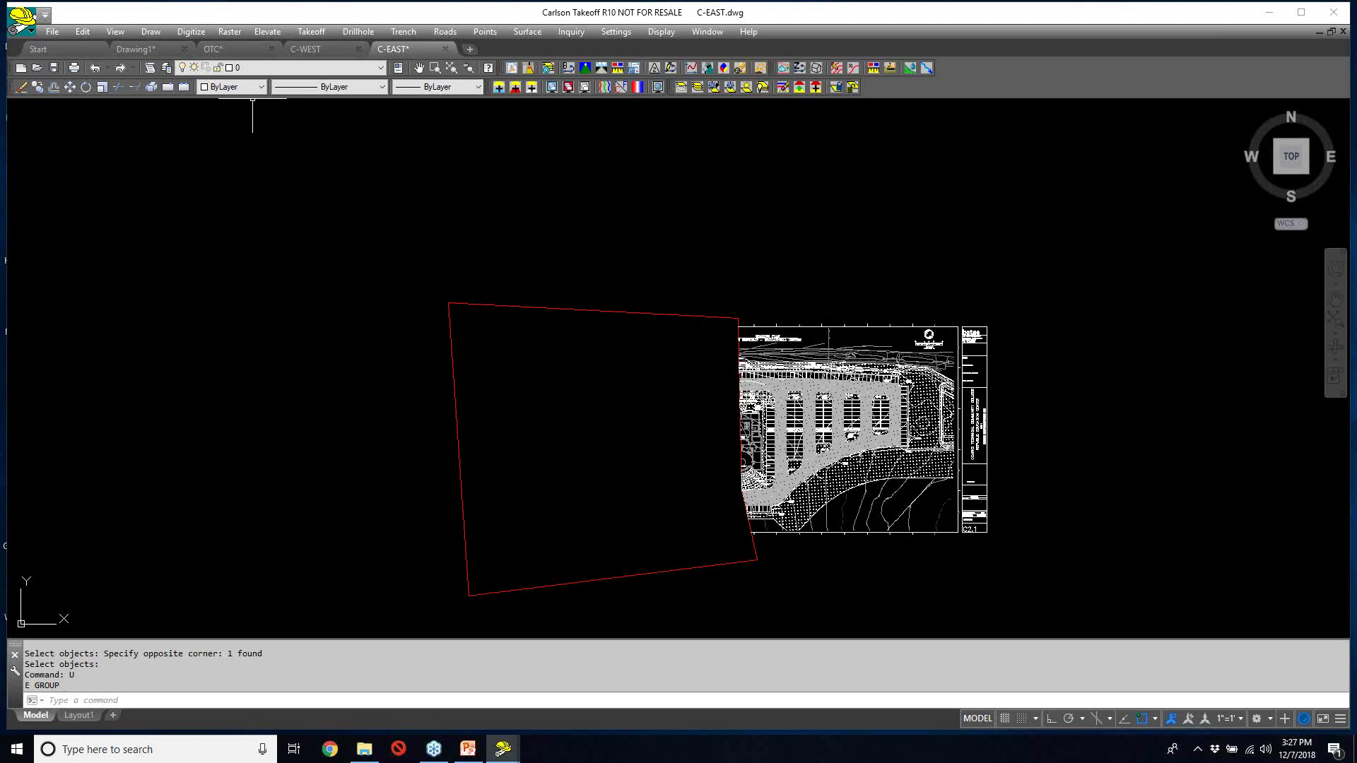
# - Save the C-EAST drawing and switch to the C-WEST drawing
pyautogui.click(56, 33)
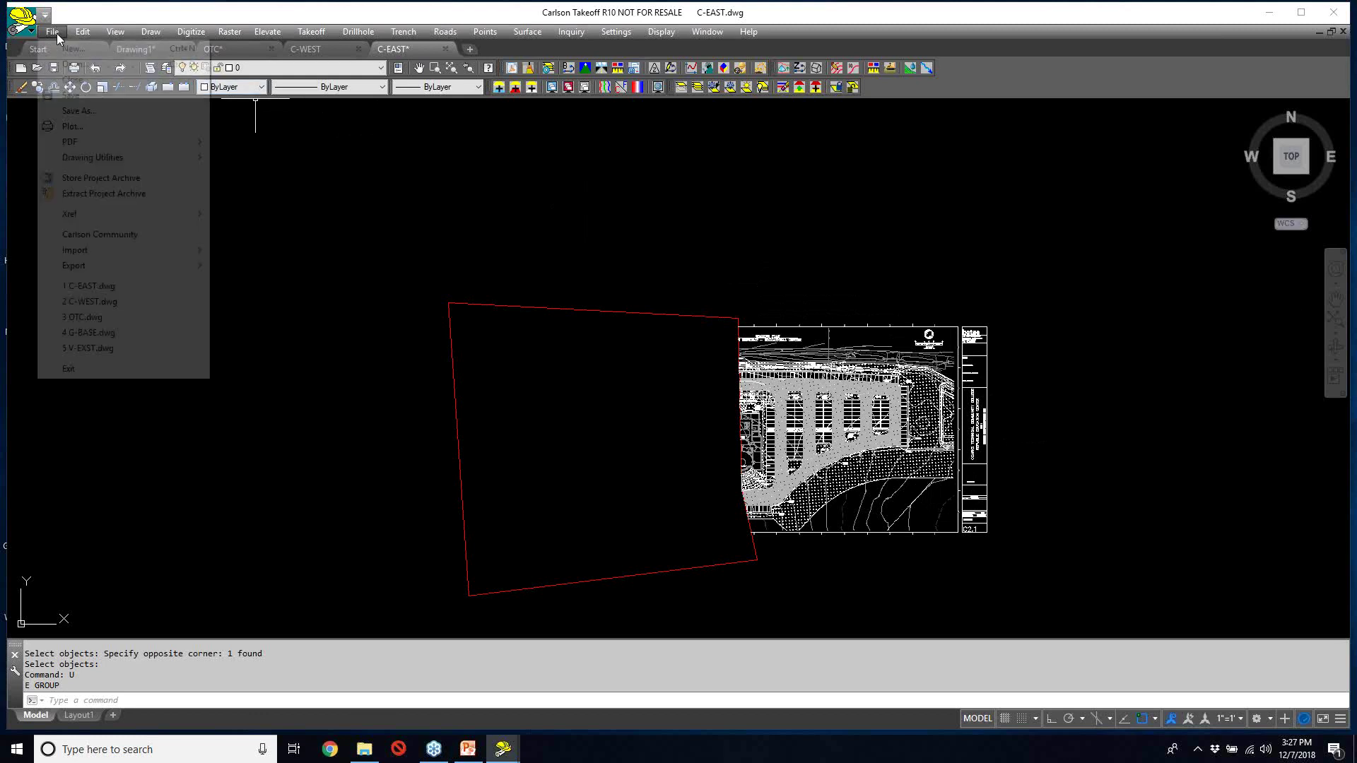
pyautogui.click(65, 96)
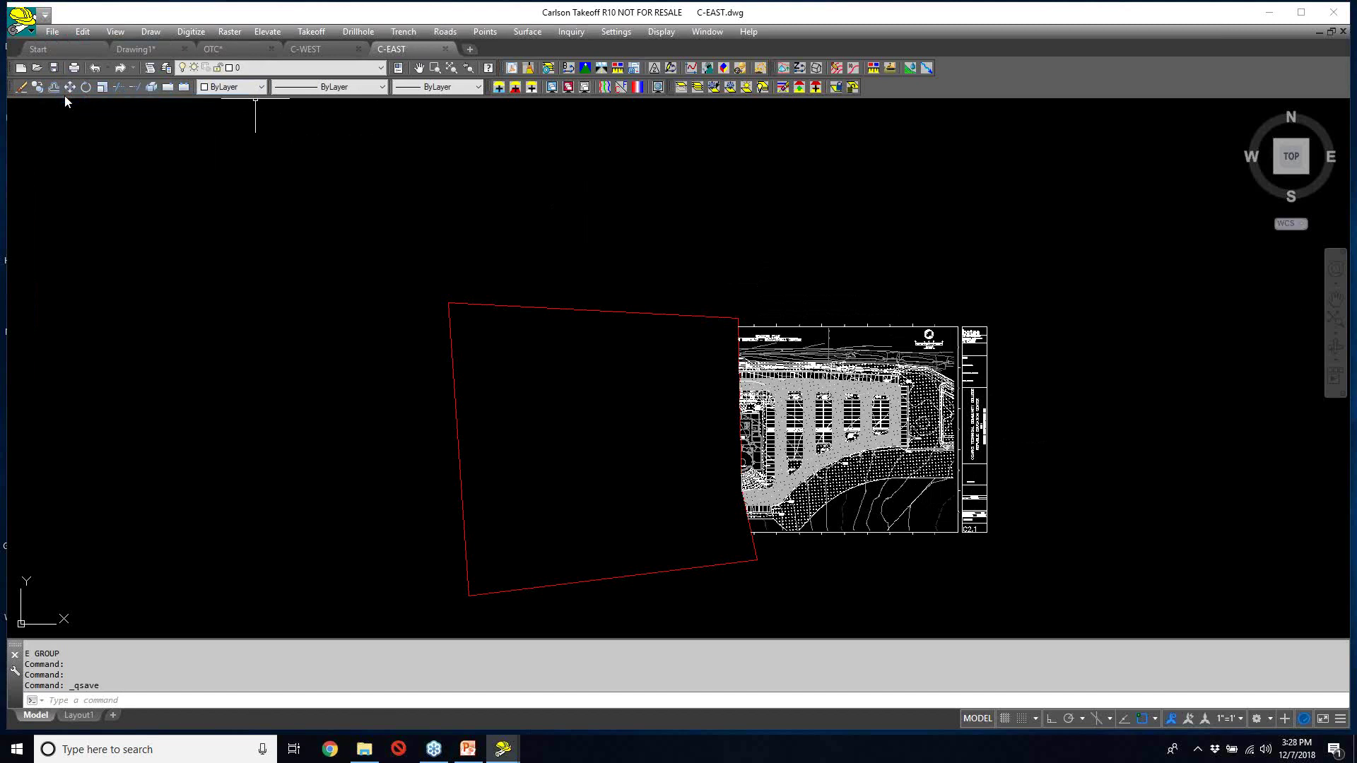
pyautogui.moveTo(313, 49)
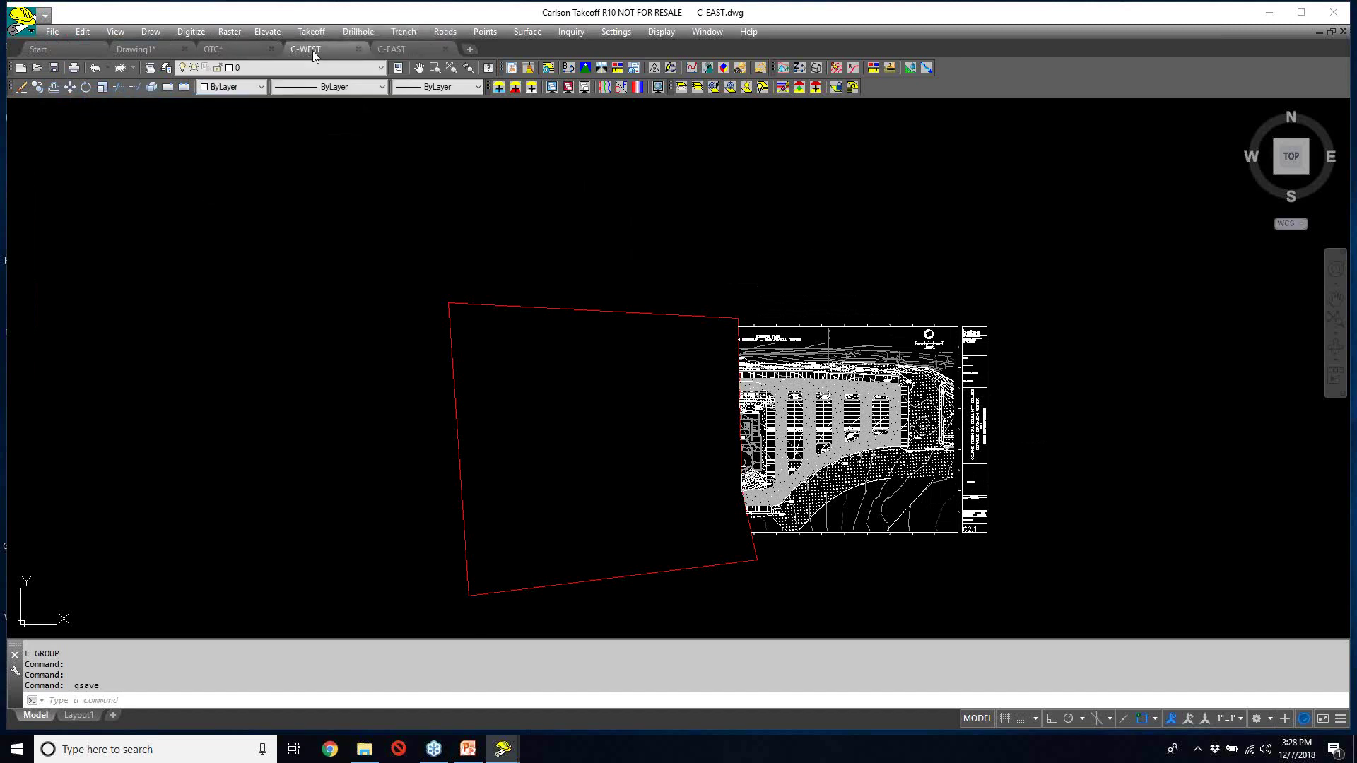
pyautogui.click(313, 49)
pyautogui.moveTo(329, 48)
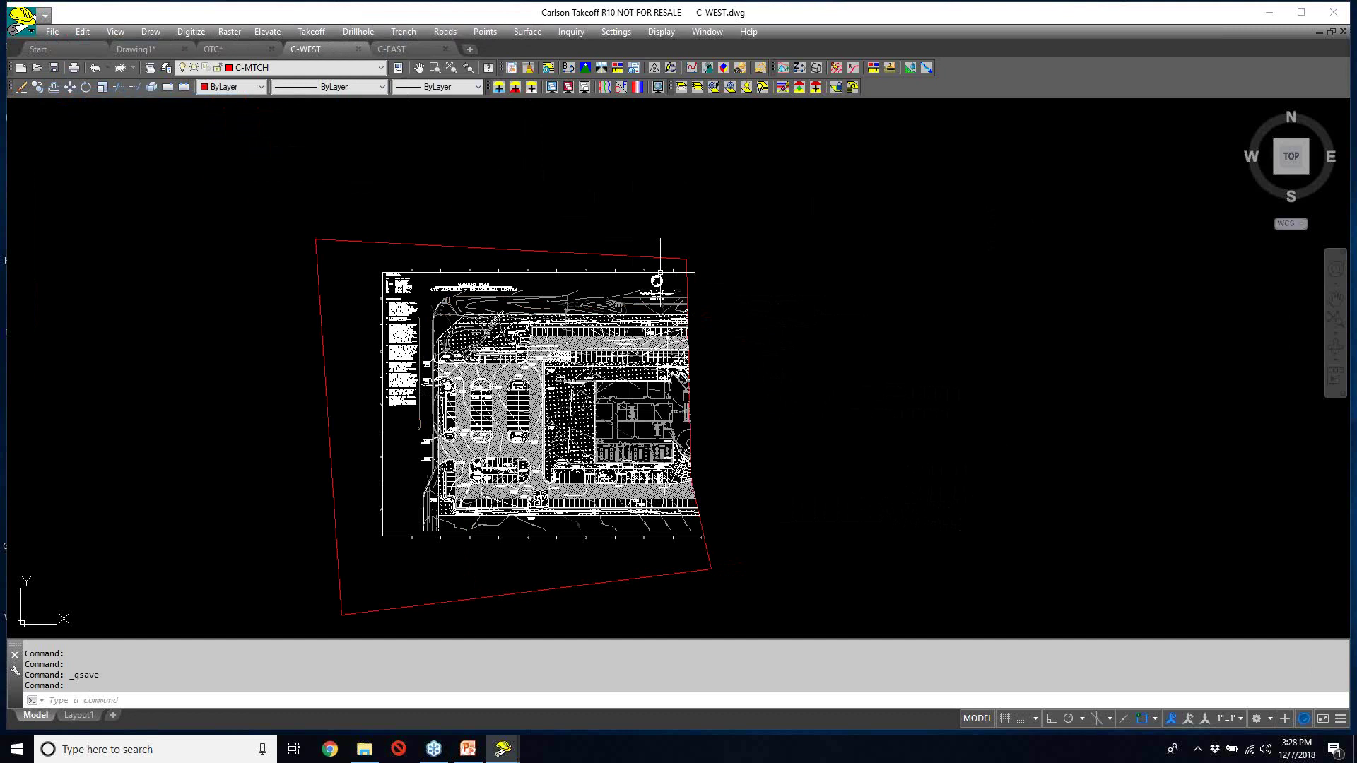
# - Insert the C-EAST drawing into C-WEST at 0.00, 0.00, 0.00 with uniform scale 1.00 and Explode turned off
pyautogui.click(147, 31)
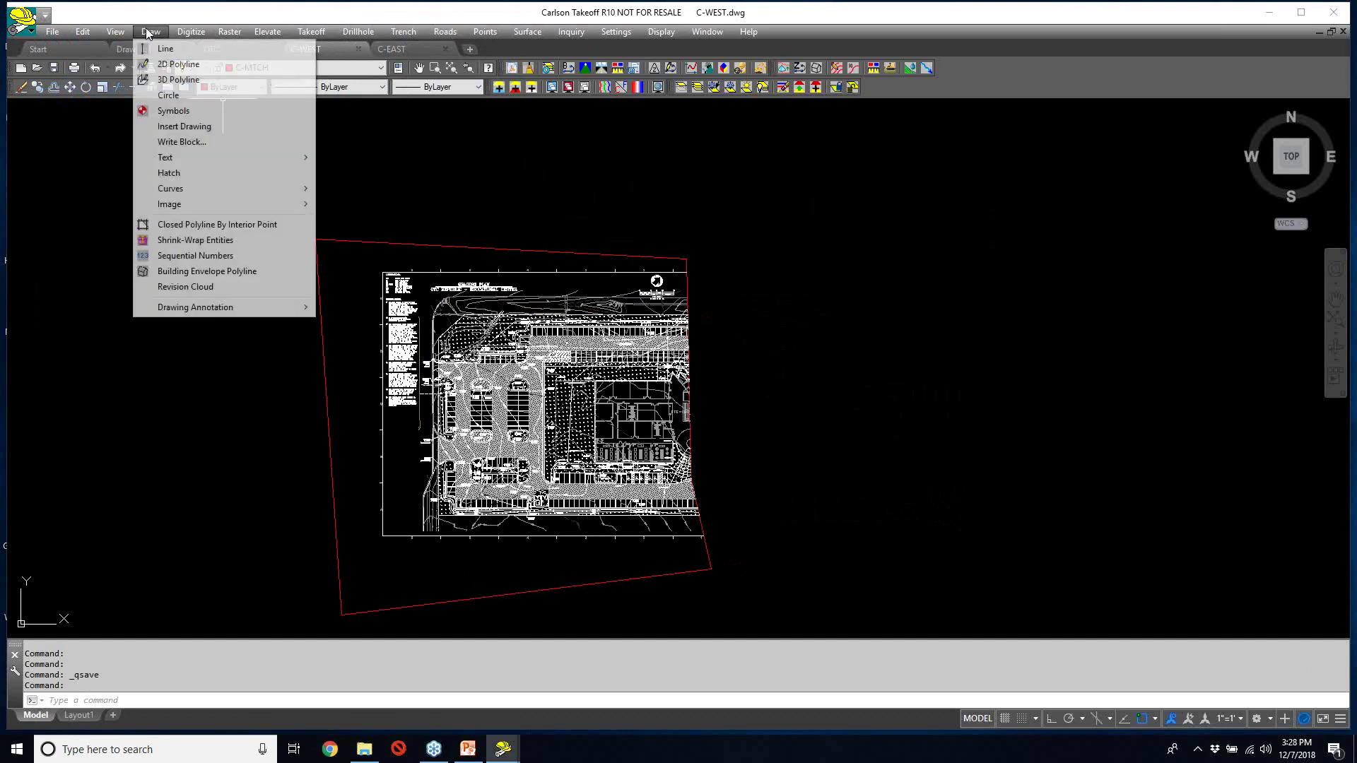
pyautogui.click(185, 126)
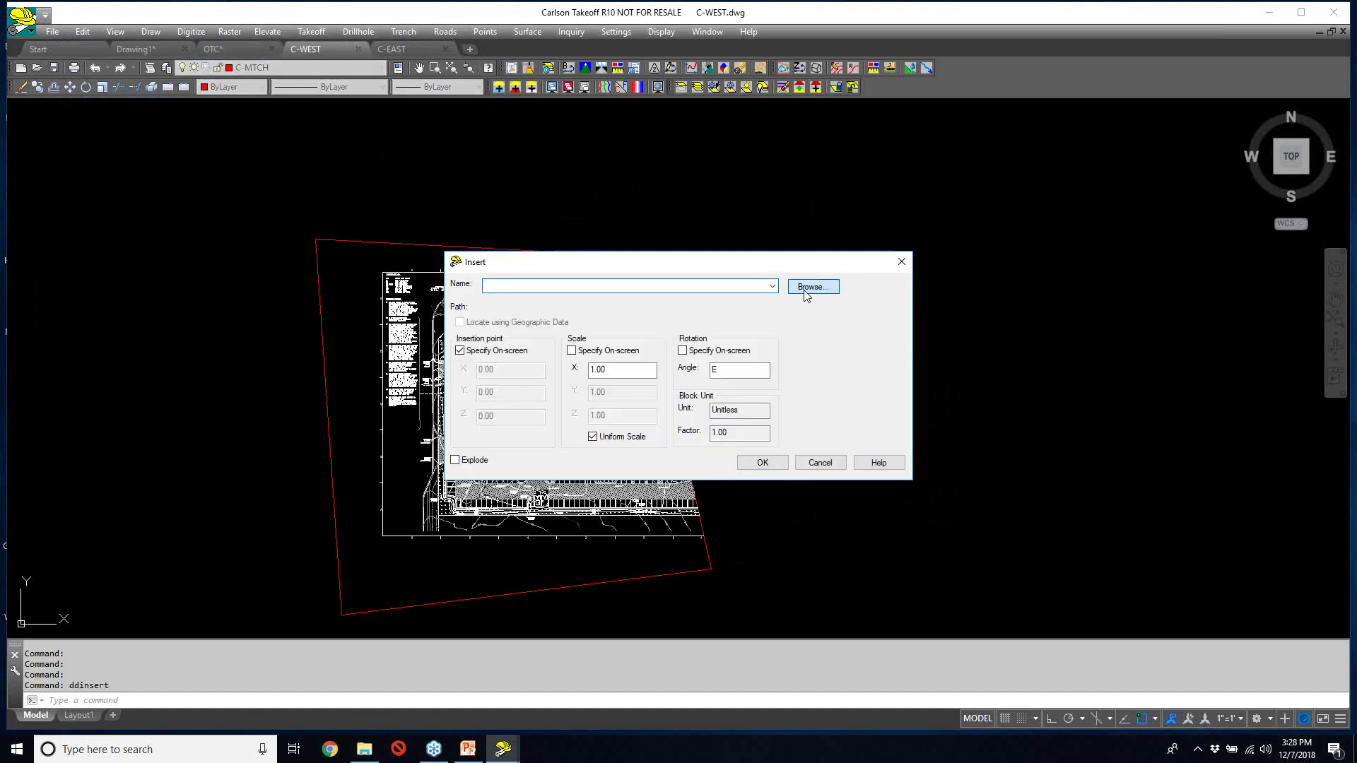
pyautogui.click(806, 290)
pyautogui.click(596, 273)
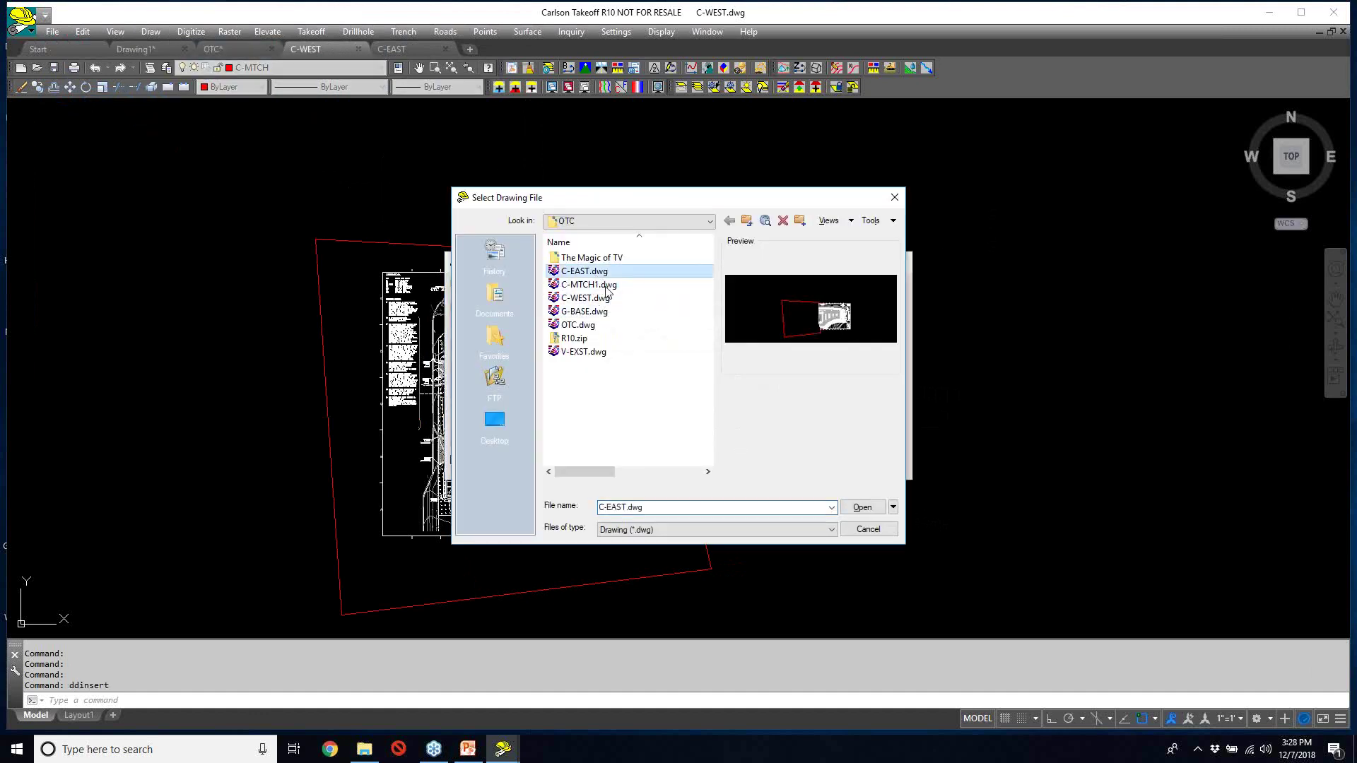
pyautogui.click(859, 506)
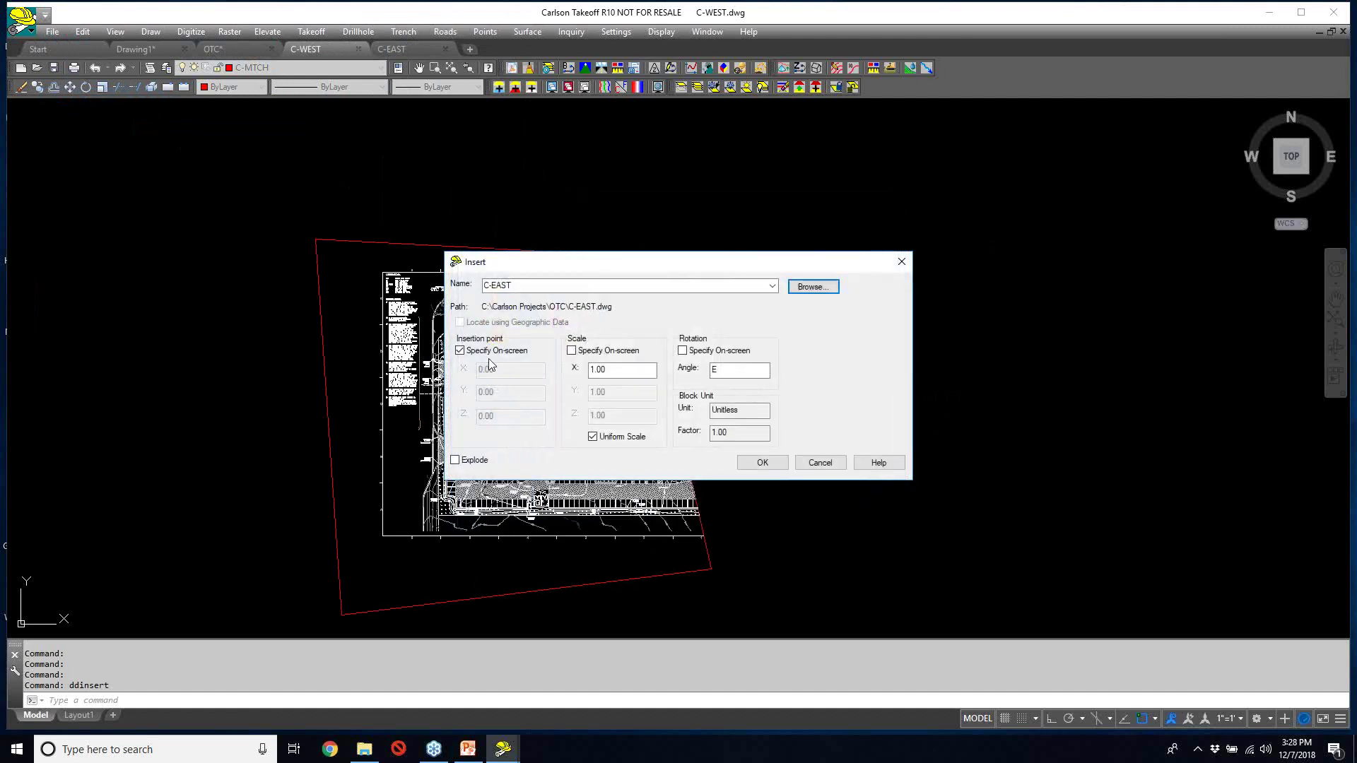
pyautogui.click(483, 351)
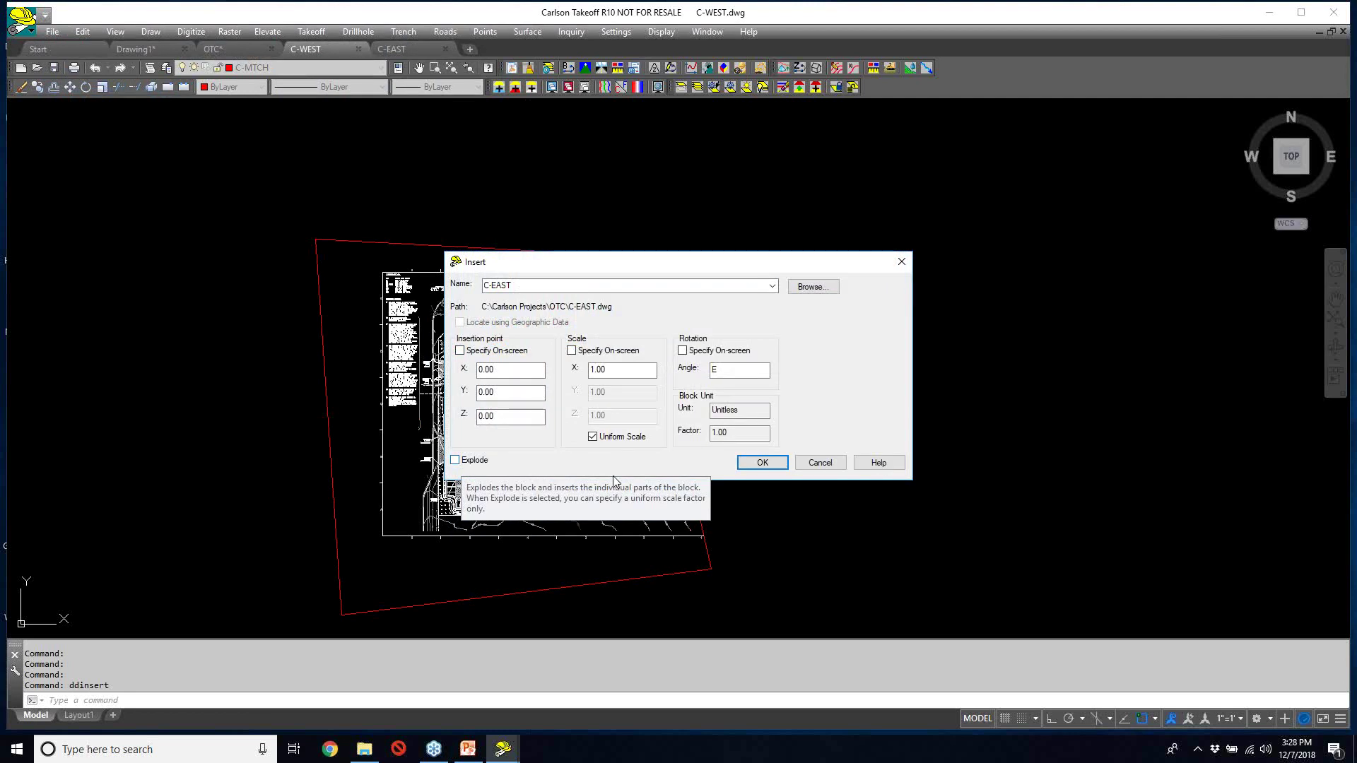
pyautogui.click(761, 464)
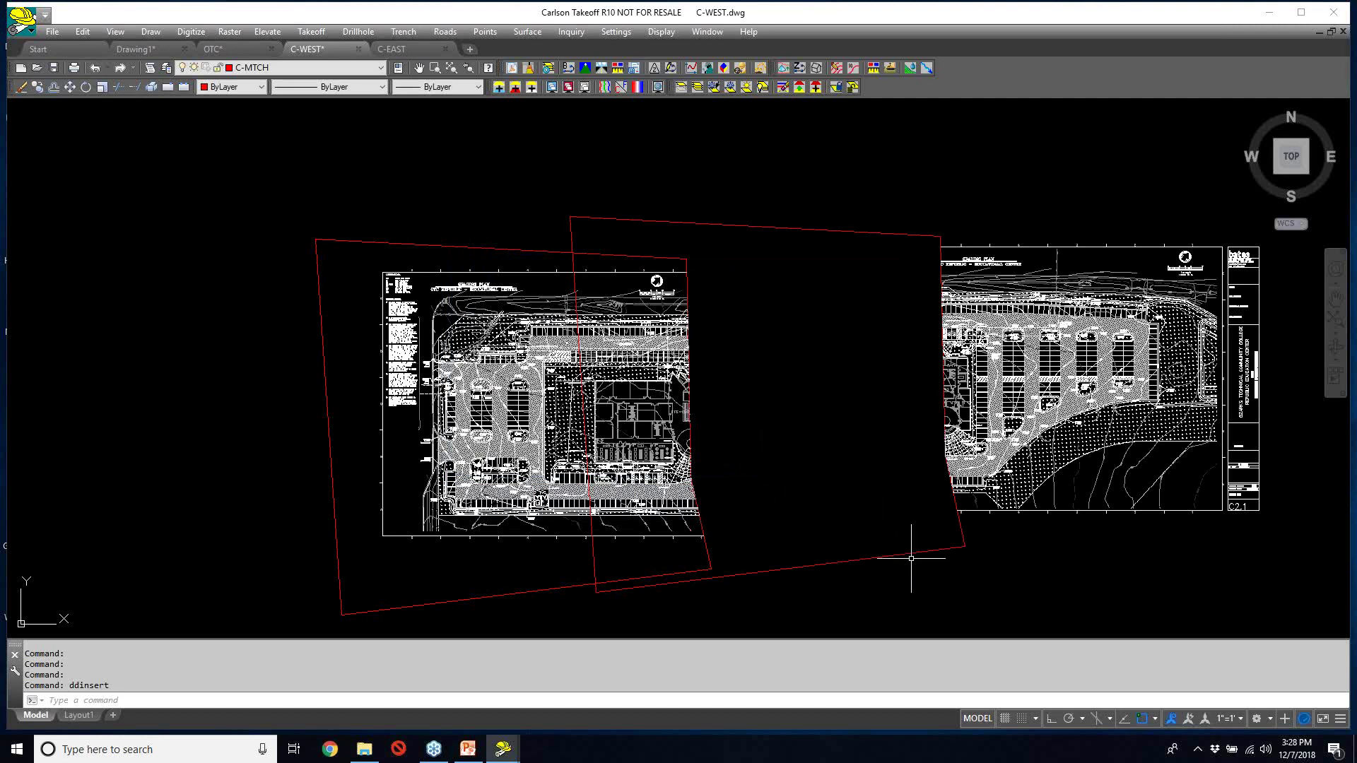
pyautogui.write('m')
pyautogui.press('Return')
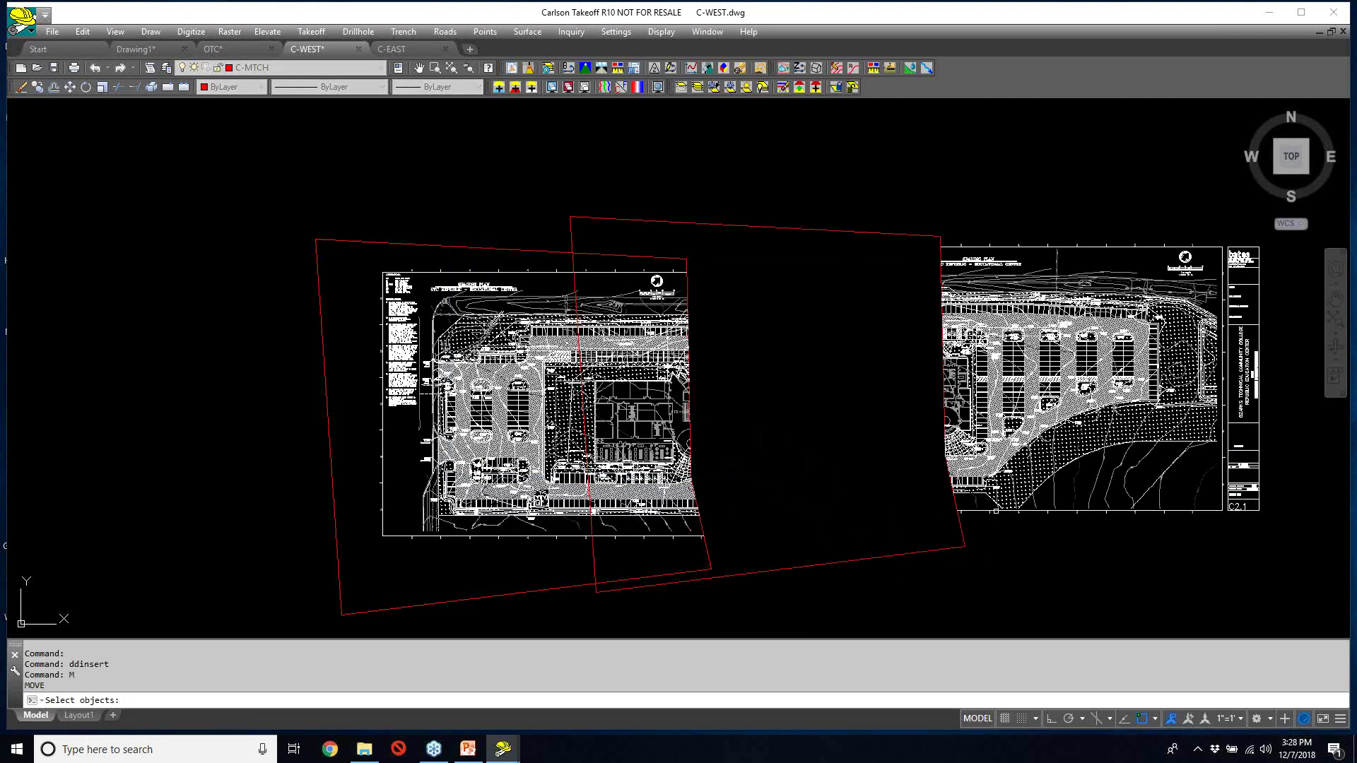
pyautogui.click(998, 509)
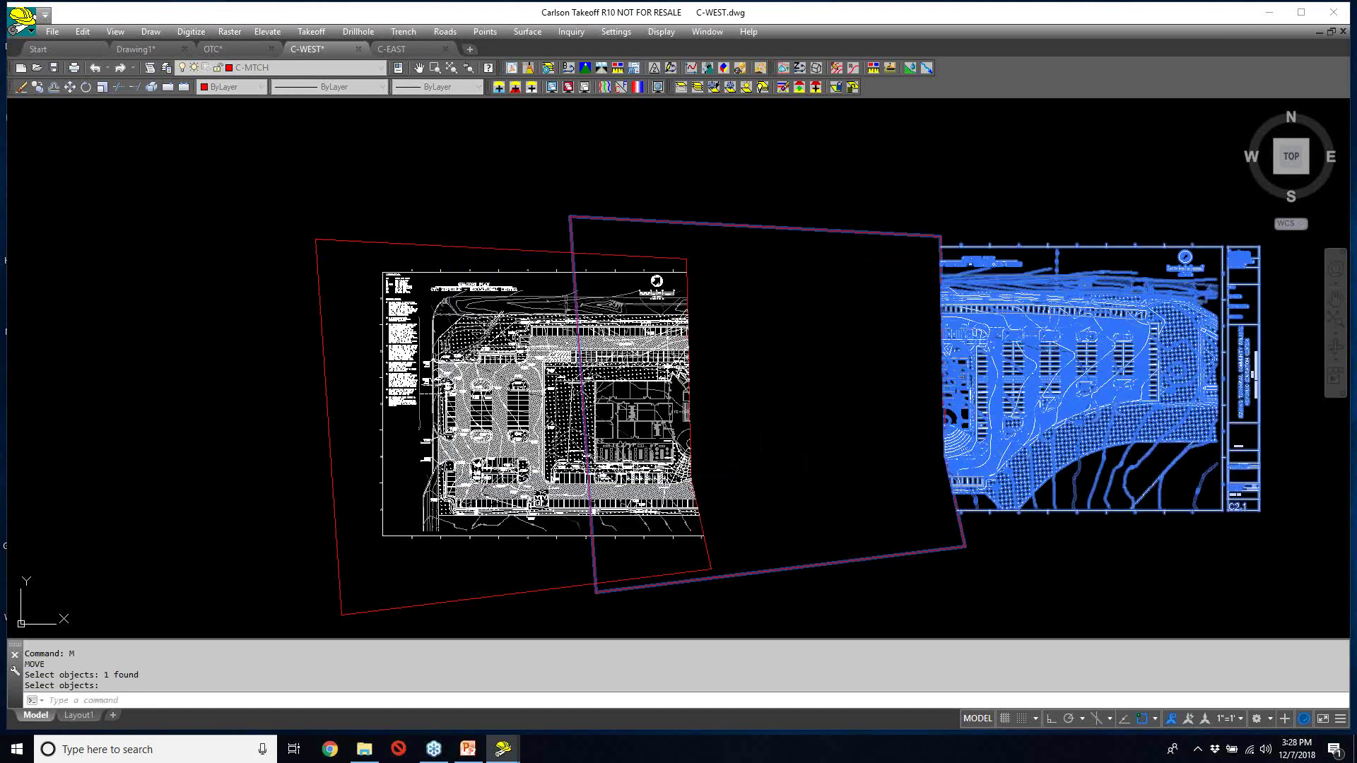
pyautogui.press('Return')
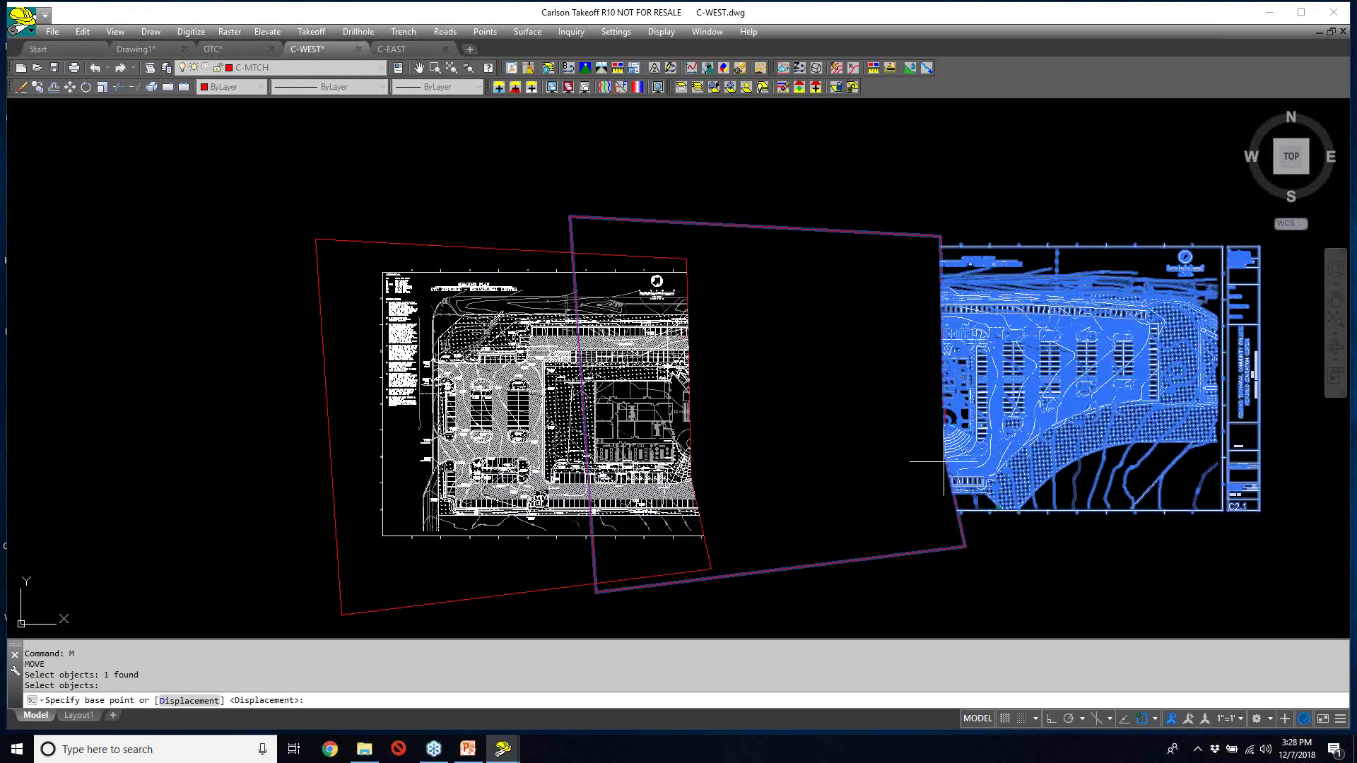
pyautogui.scroll(5, 940, 245)
pyautogui.moveTo(973, 427); pyautogui.dragTo(957, 479, button='middle')
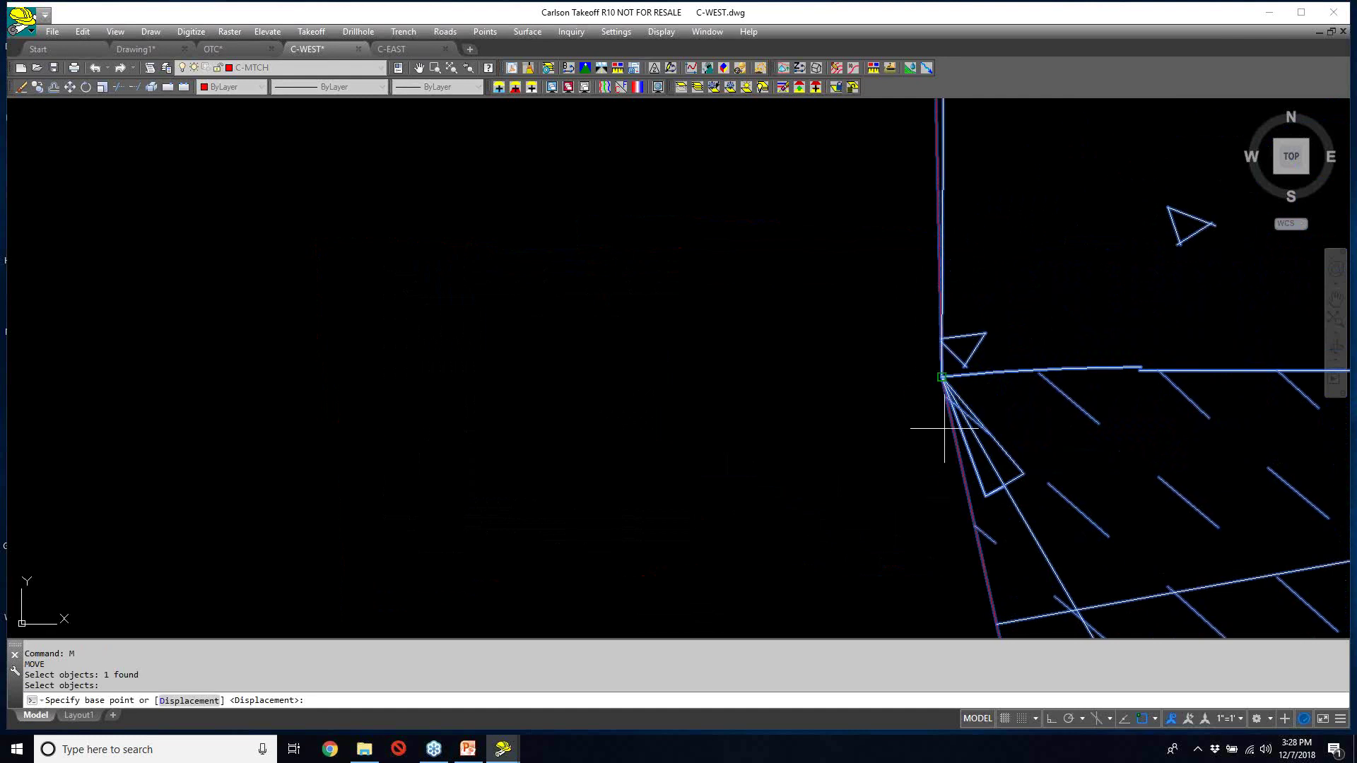
pyautogui.scroll(3, 951, 415)
pyautogui.moveTo(951, 415); pyautogui.dragTo(963, 560, button='middle')
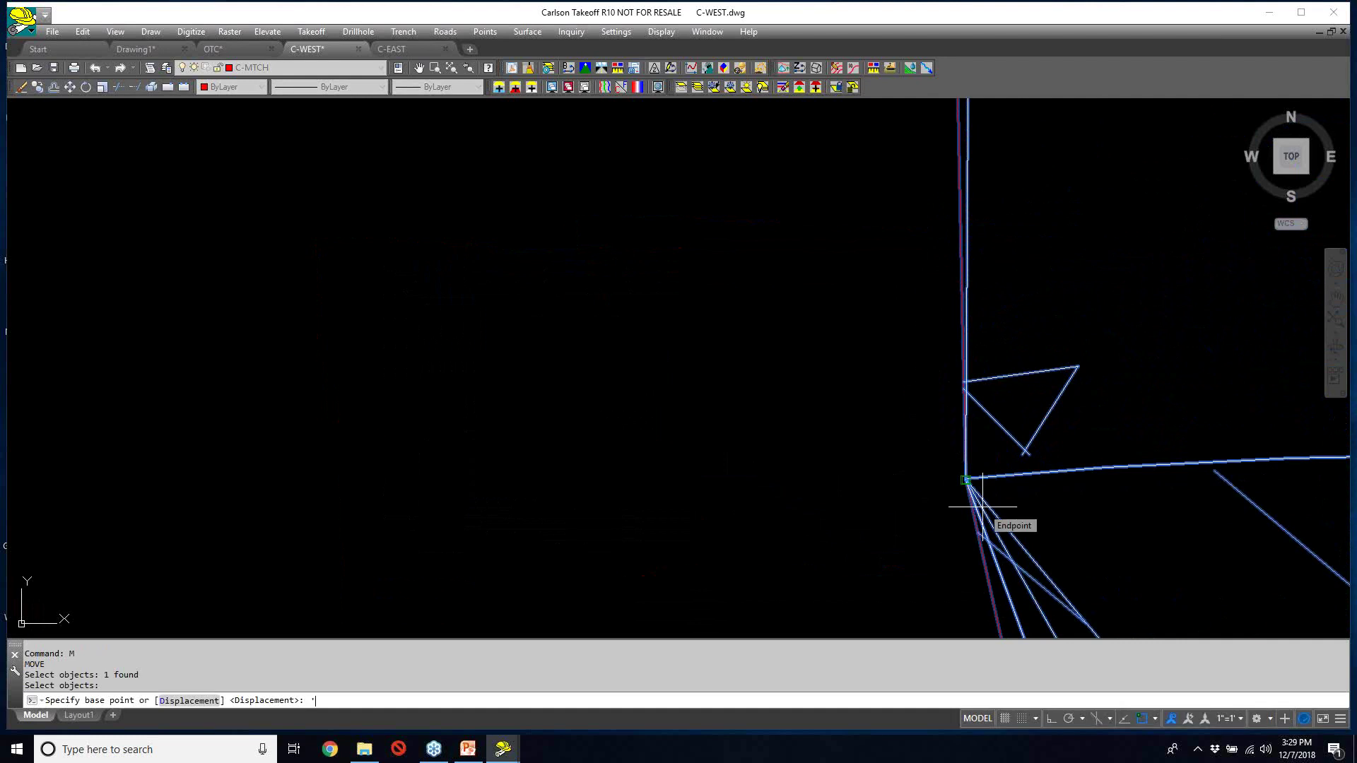
pyautogui.press('Return')
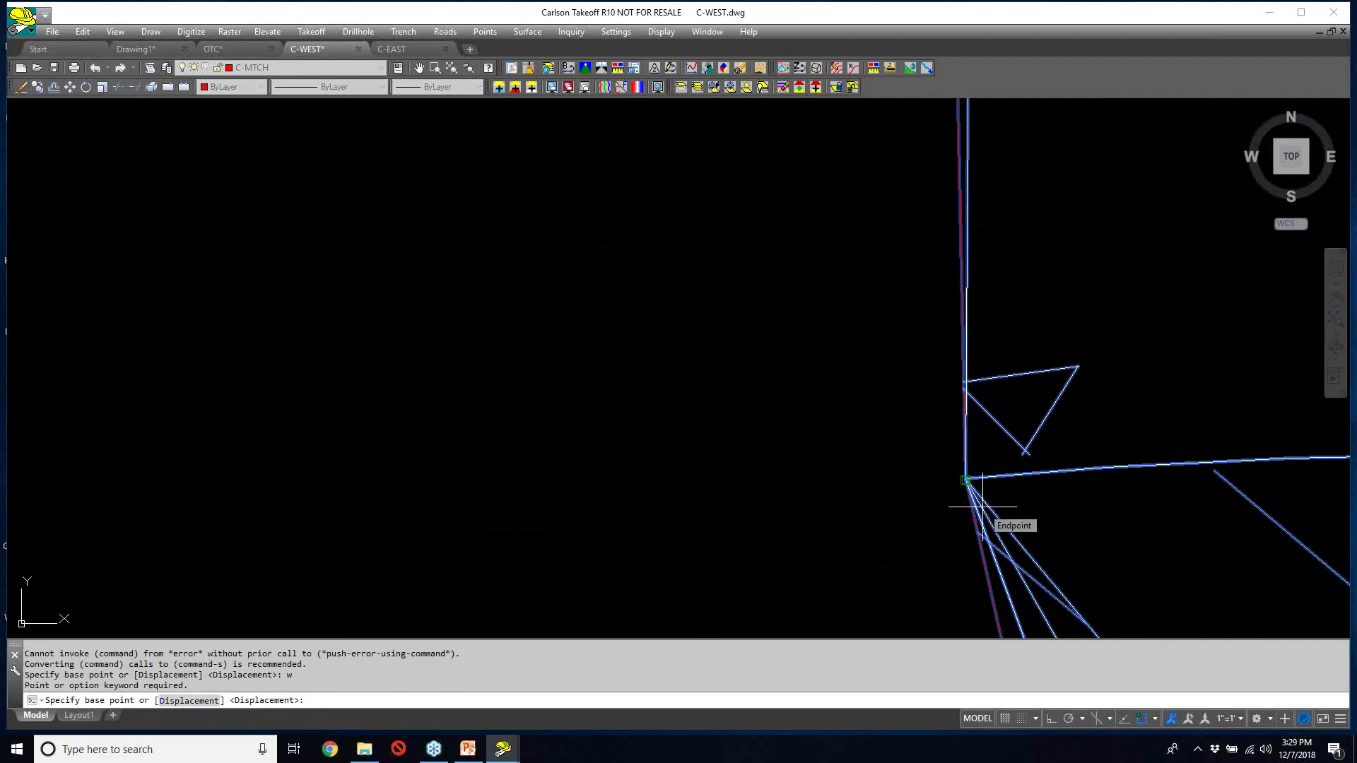
pyautogui.click(950, 508)
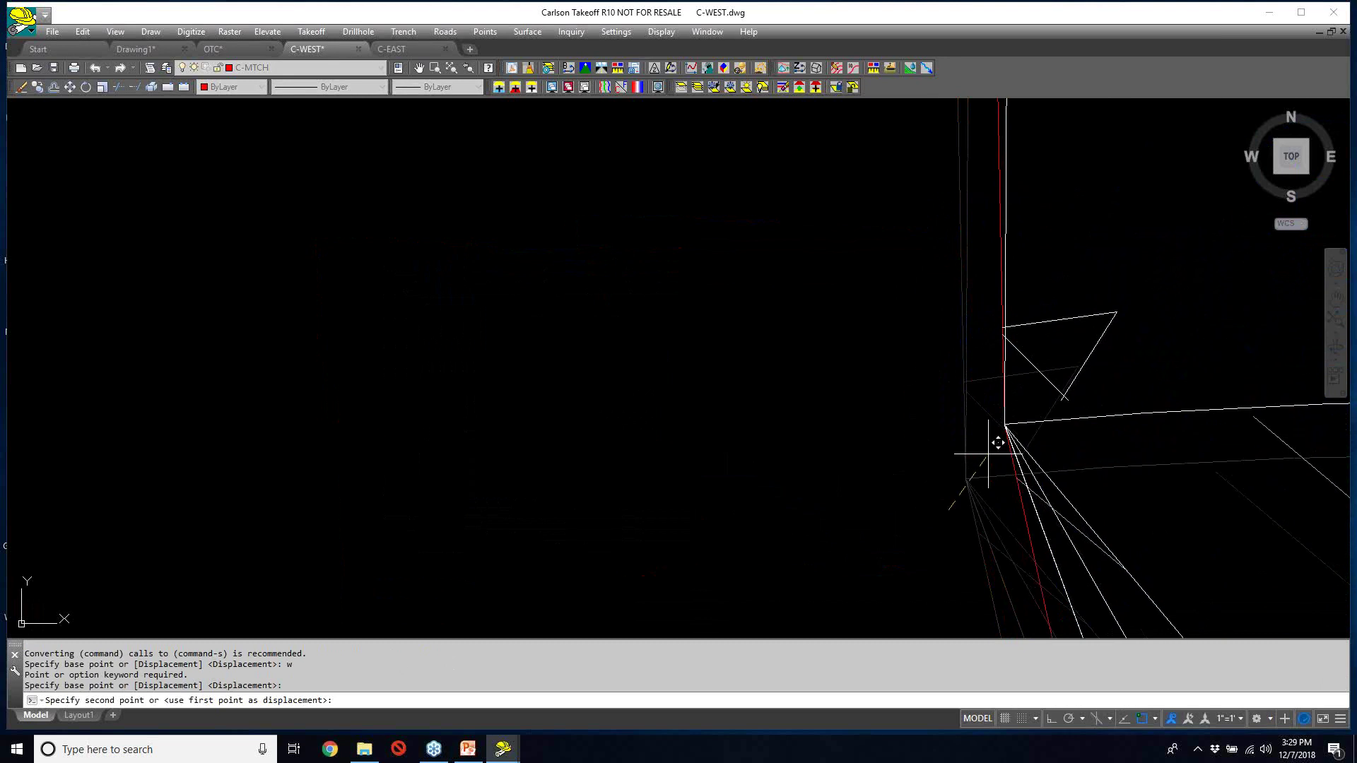
pyautogui.press('Escape')
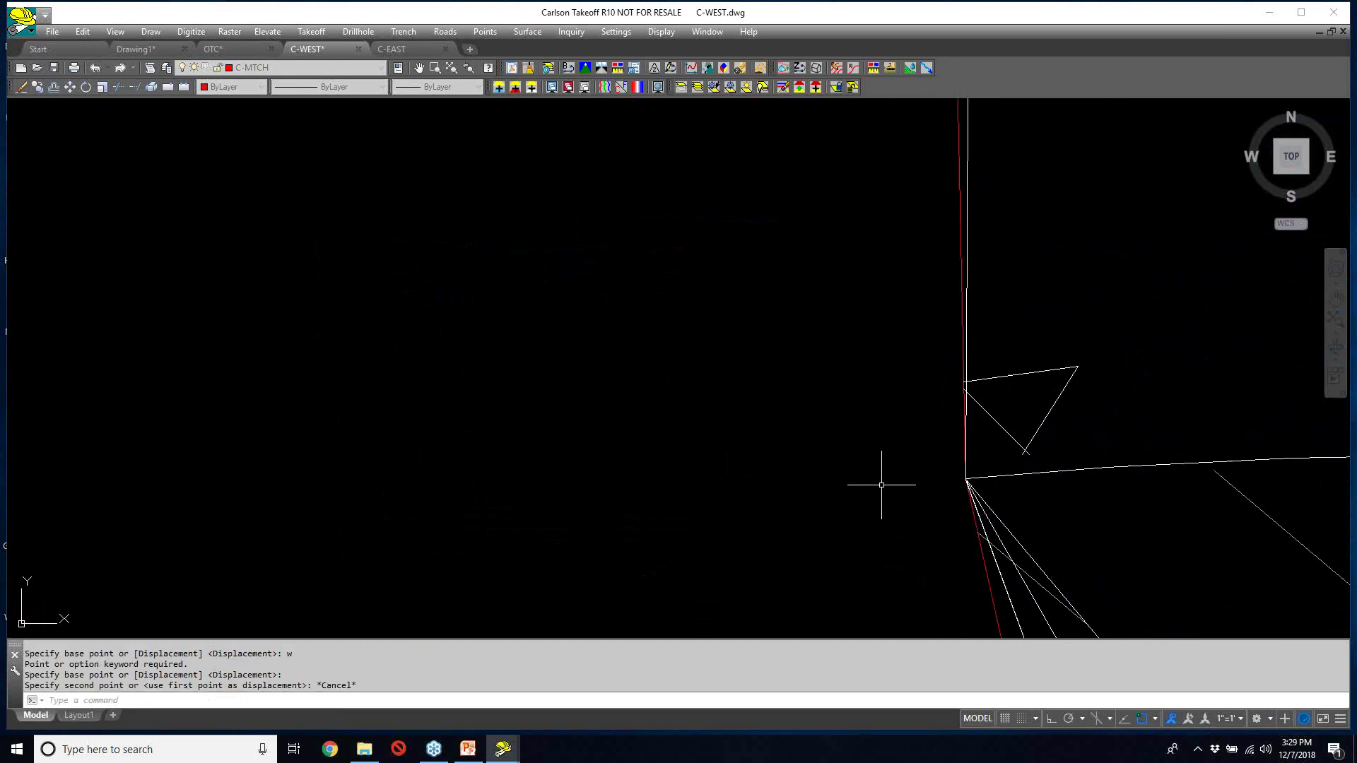
# - Move the inserted C-EAST block from the curb intersection on its match line to the matching curb endpoint on the C-WEST match line
pyautogui.write('m')
pyautogui.press('Return')
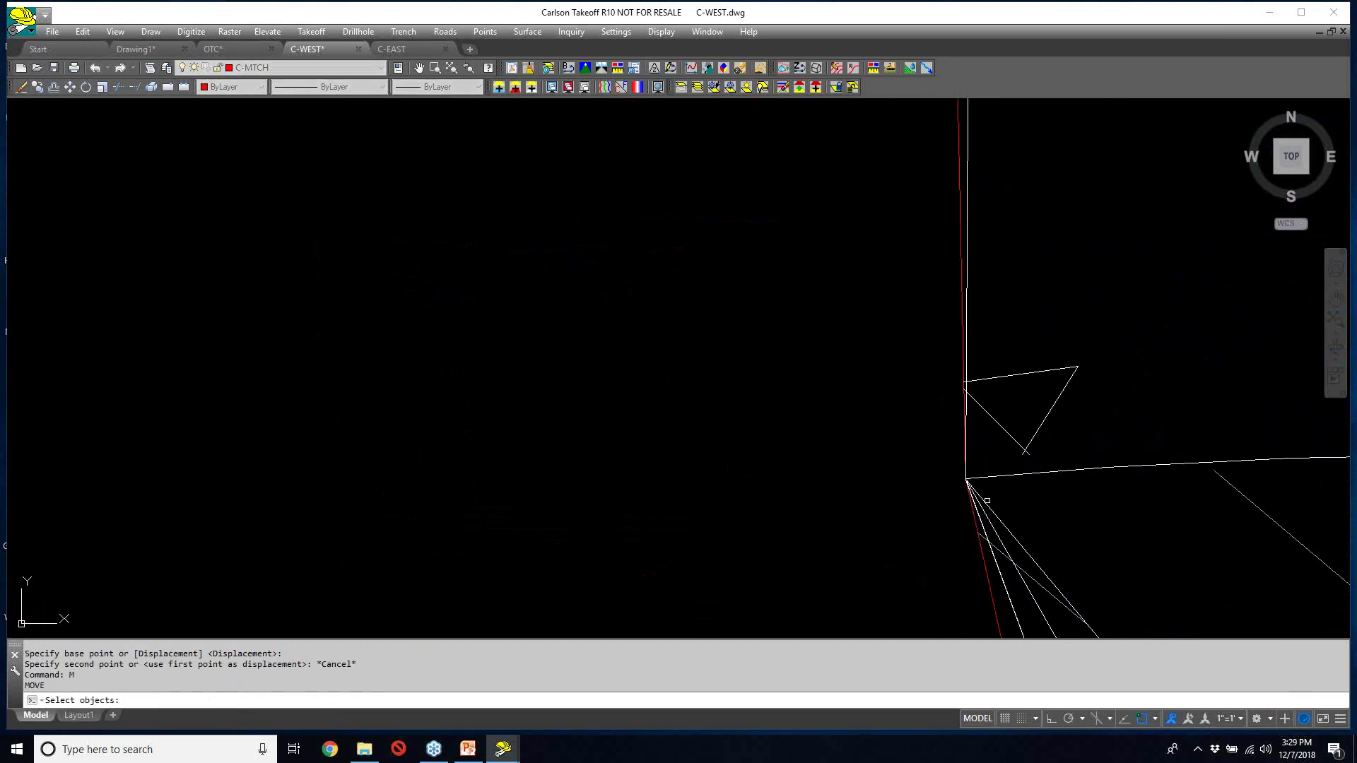
pyautogui.click(966, 481)
pyautogui.press('Return')
pyautogui.scroll(2, 968, 482)
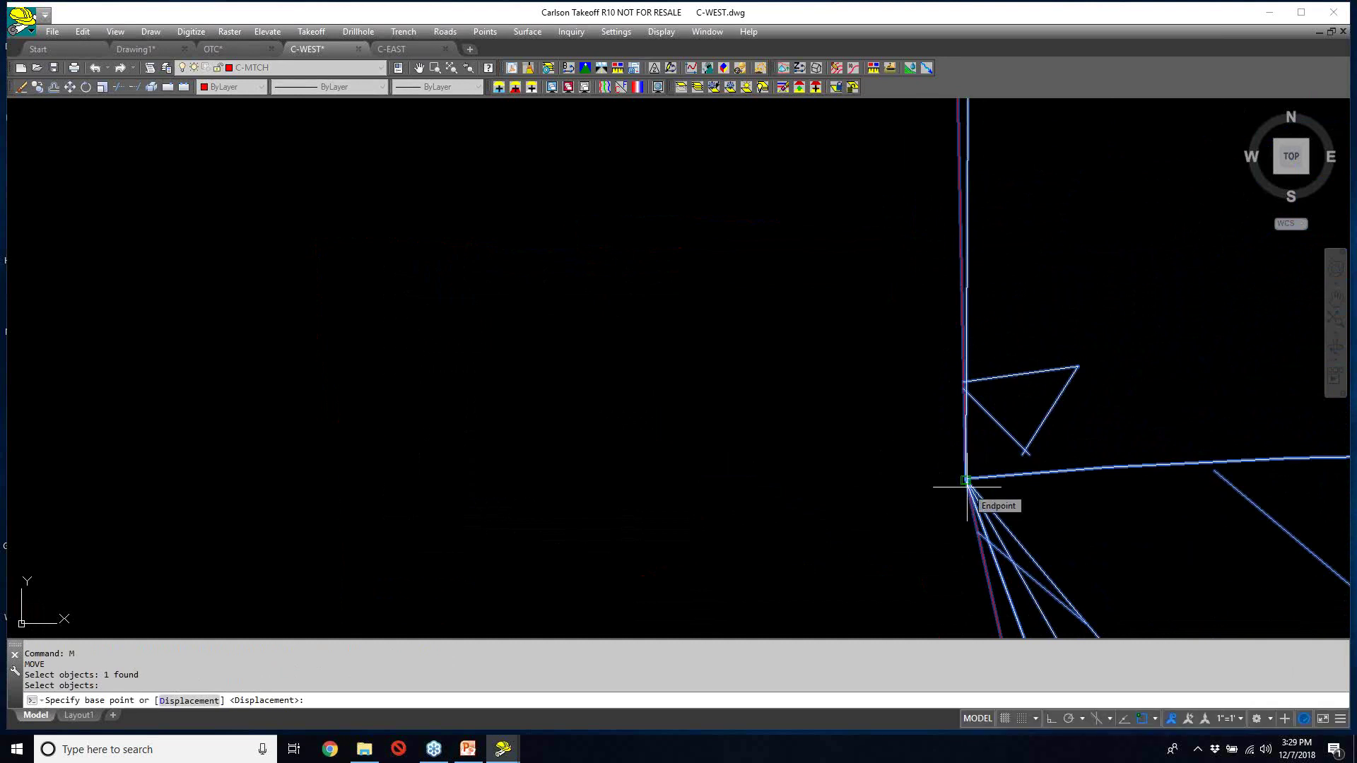
pyautogui.write('int')
pyautogui.press('Return')
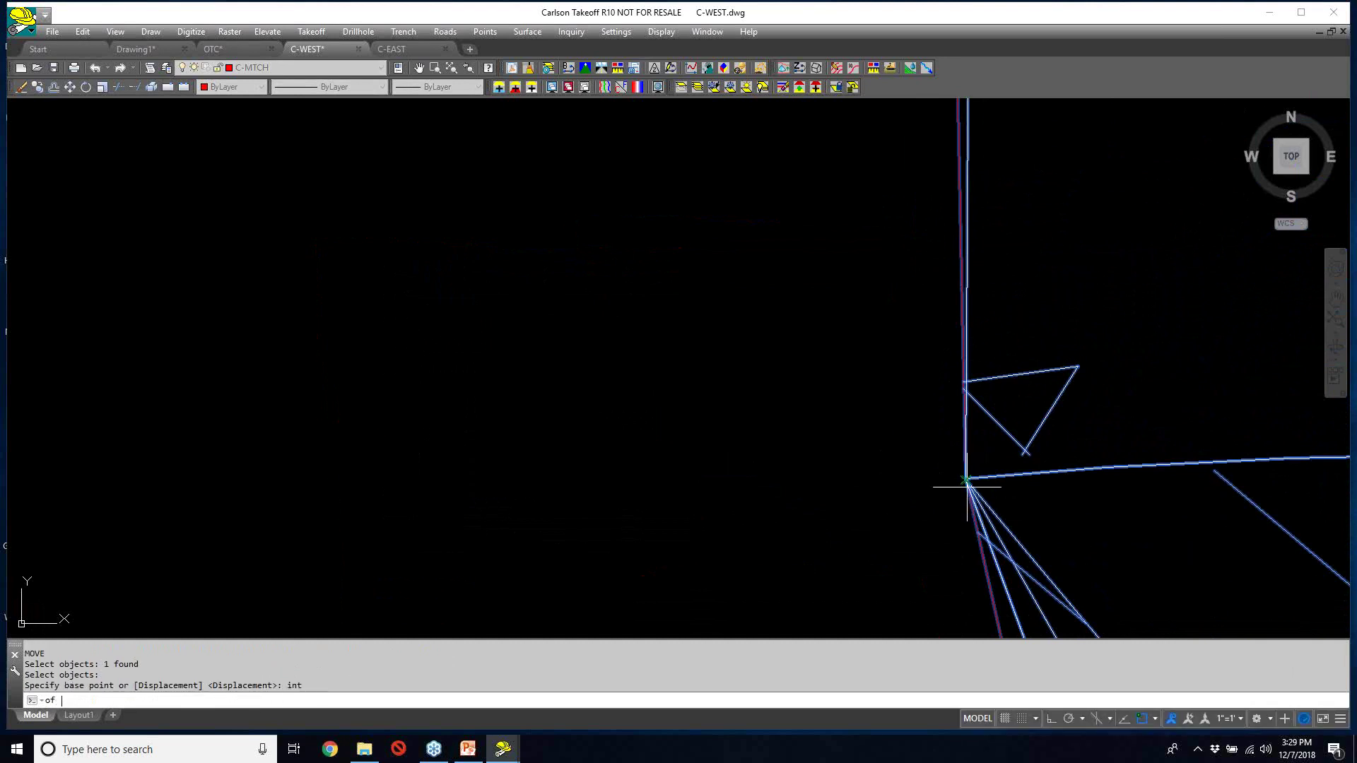
pyautogui.click(969, 475)
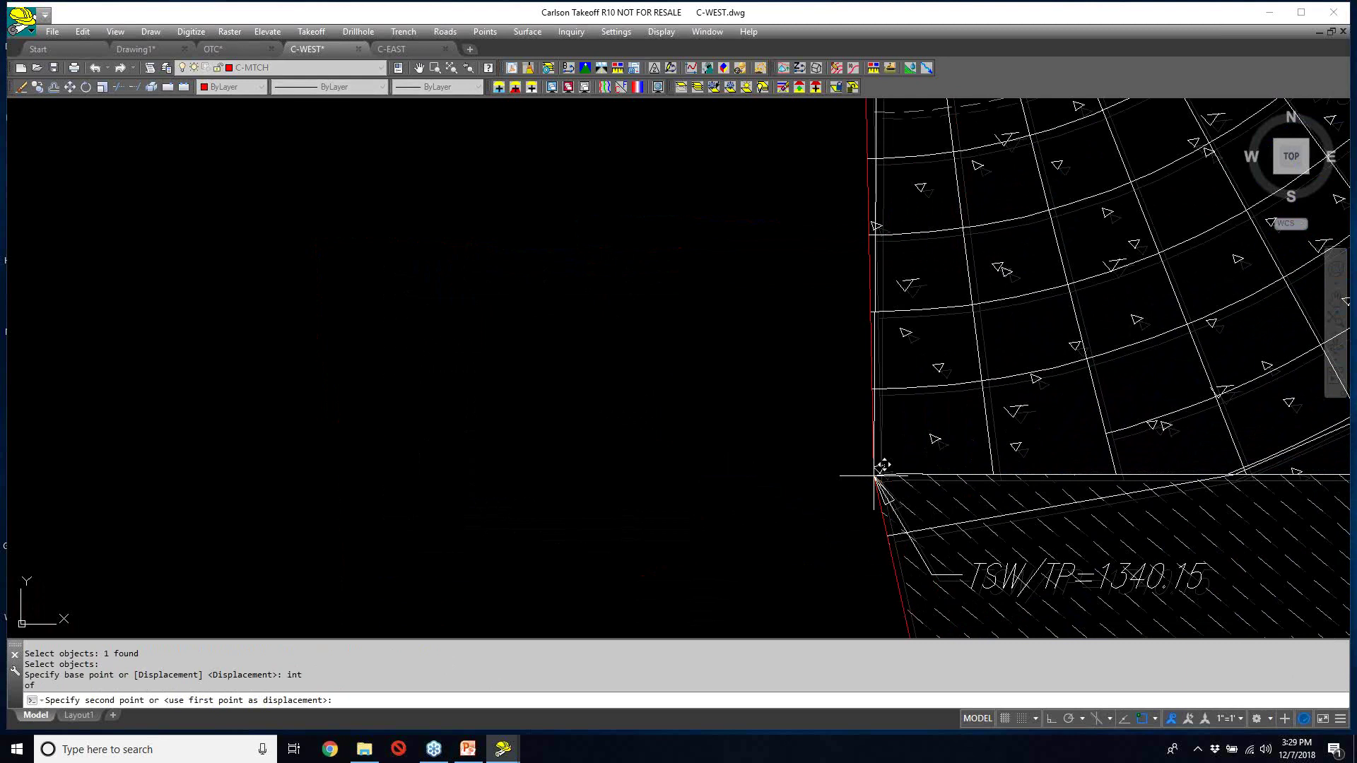
pyautogui.scroll(-8, 883, 466)
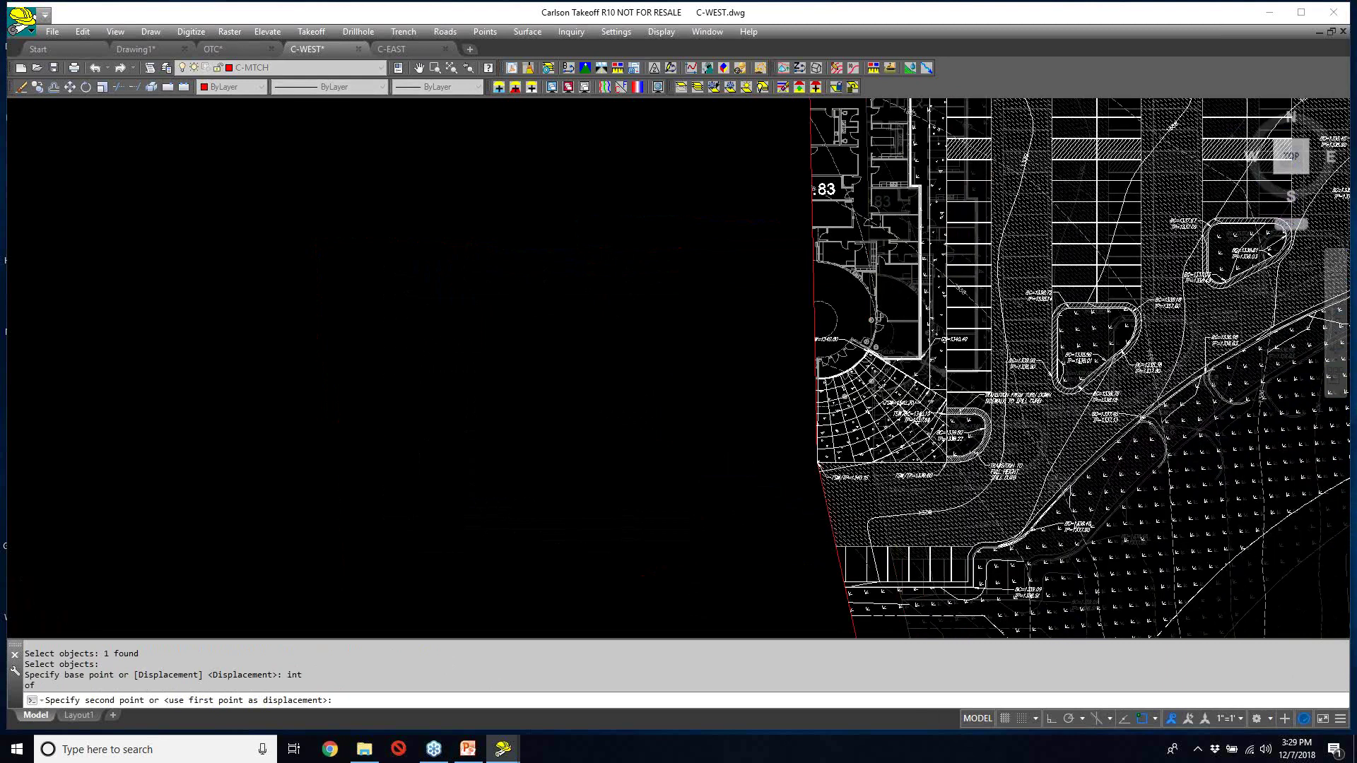
pyautogui.moveTo(806, 469); pyautogui.dragTo(643, 486, button='middle')
pyautogui.scroll(10, 658, 486)
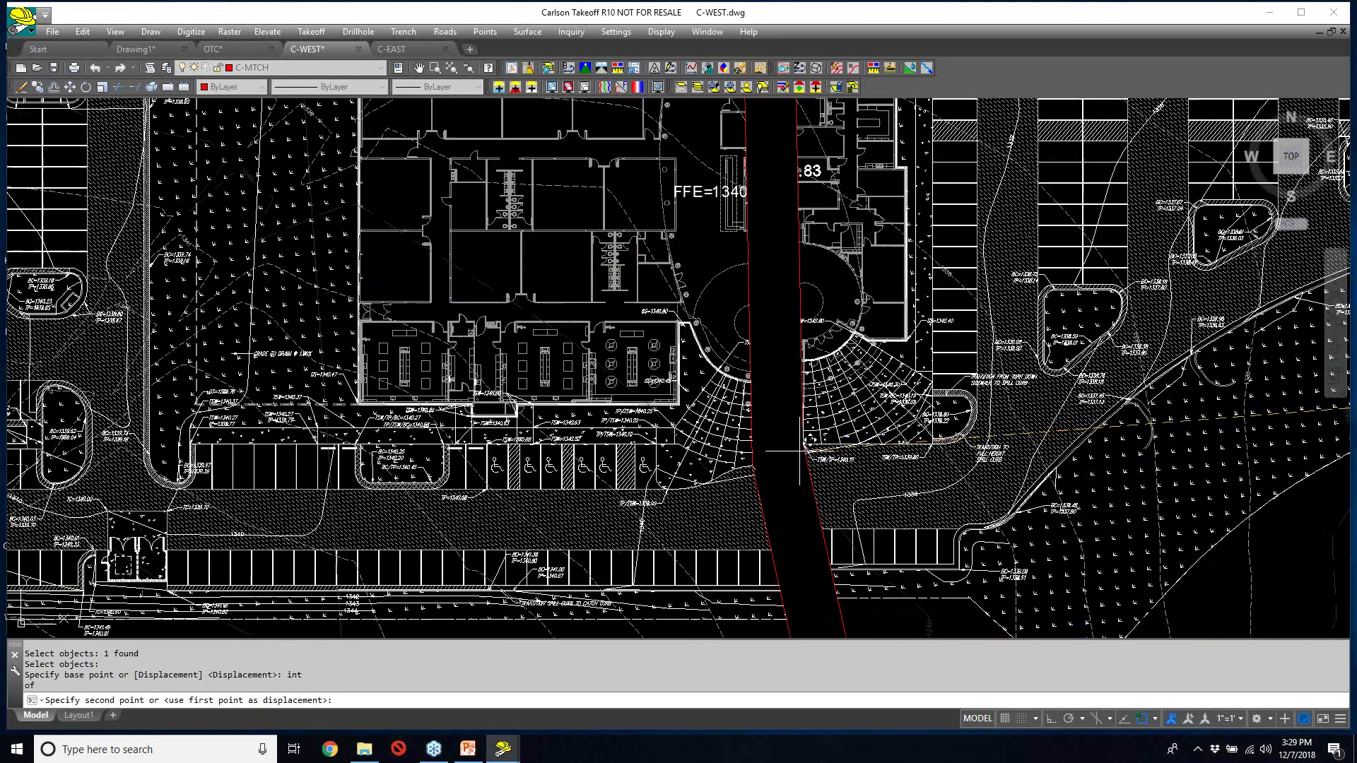
pyautogui.write('end')
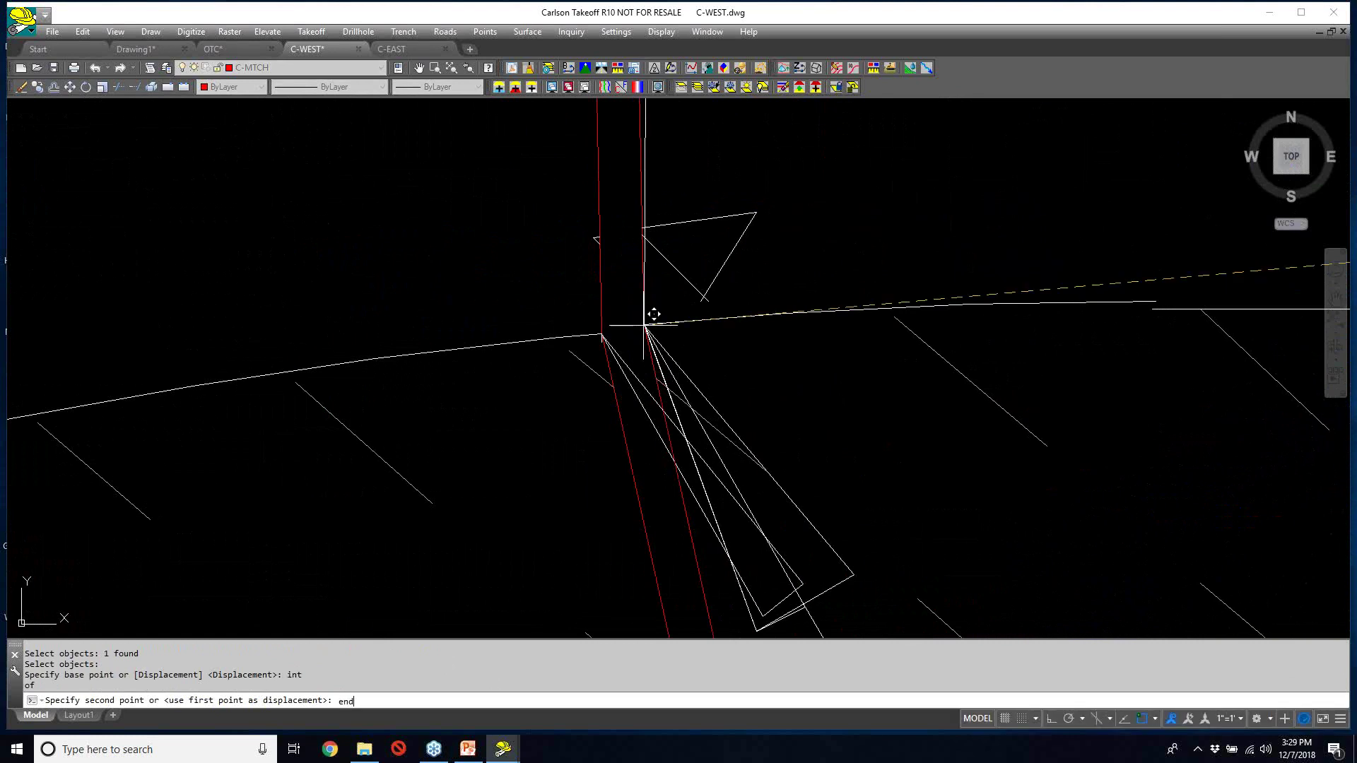
pyautogui.press('Return')
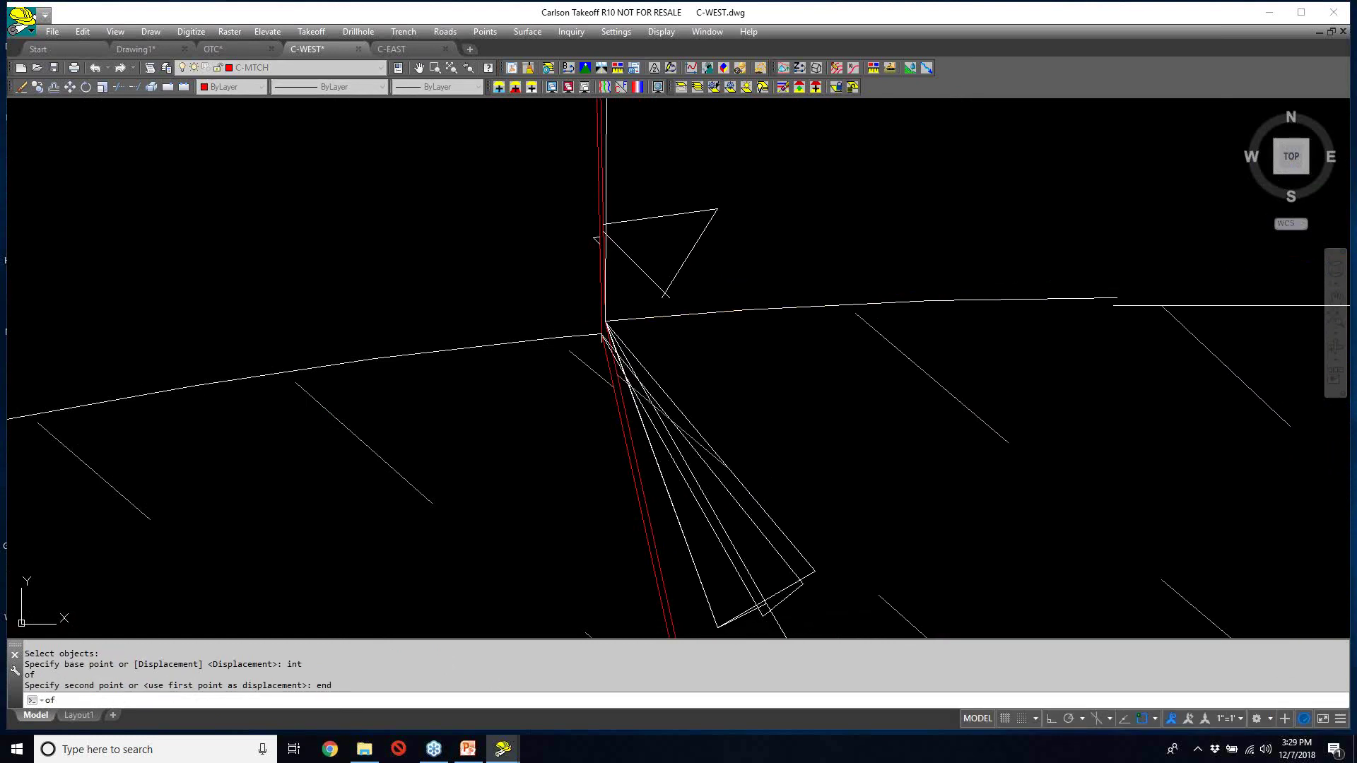
pyautogui.click(605, 325)
# - Explode the aligned C-EAST block into individual objects
pyautogui.scroll(-2, 723, 342)
pyautogui.scroll(-2, 806, 359)
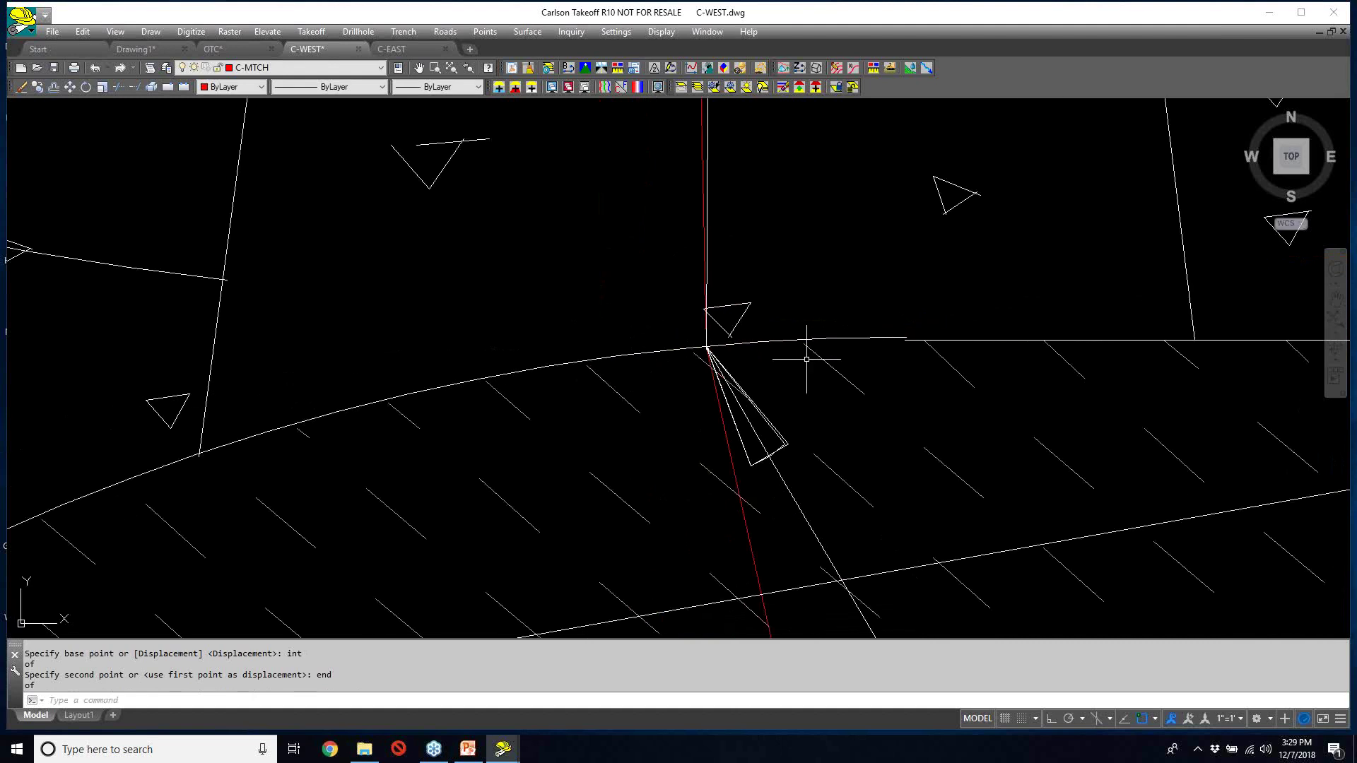
pyautogui.scroll(-2, 806, 359)
pyautogui.scroll(-3, 806, 359)
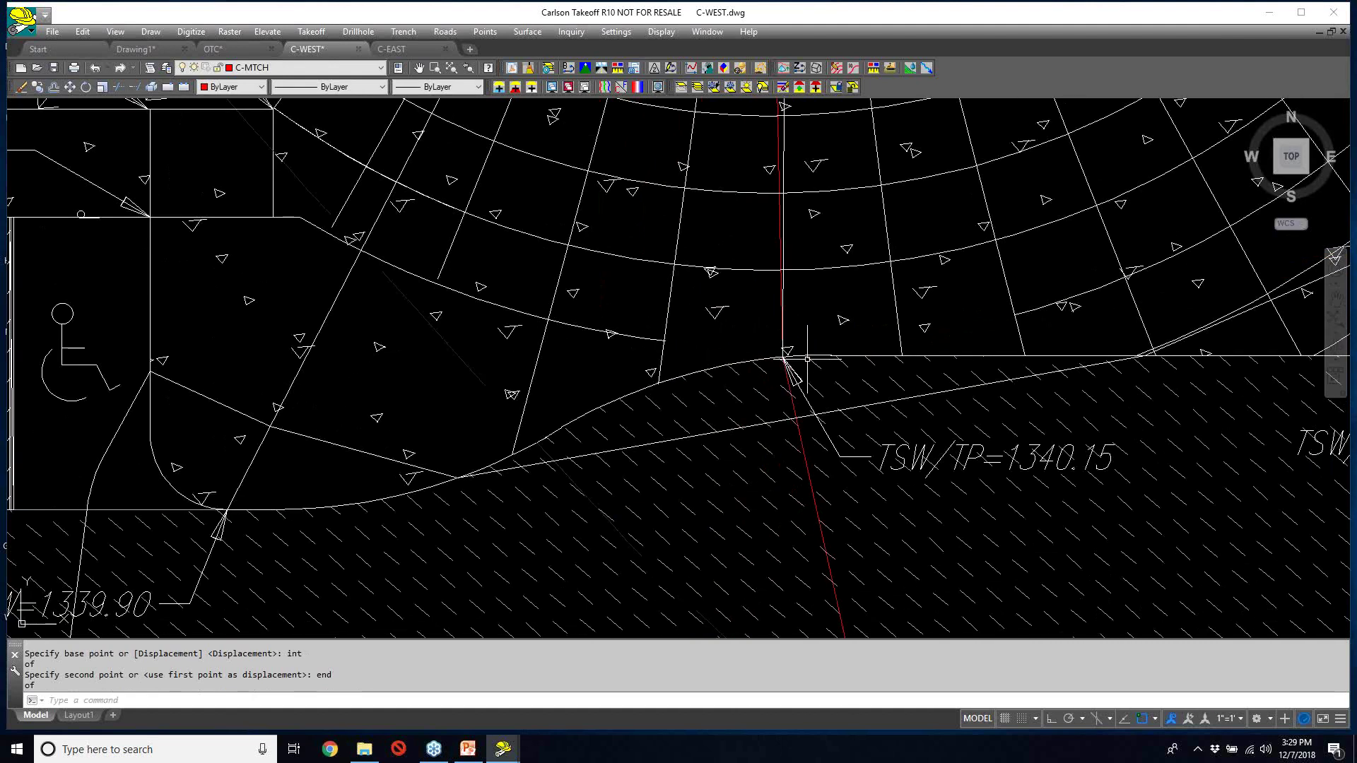
pyautogui.scroll(-2, 899, 362)
pyautogui.scroll(-6, 898, 363)
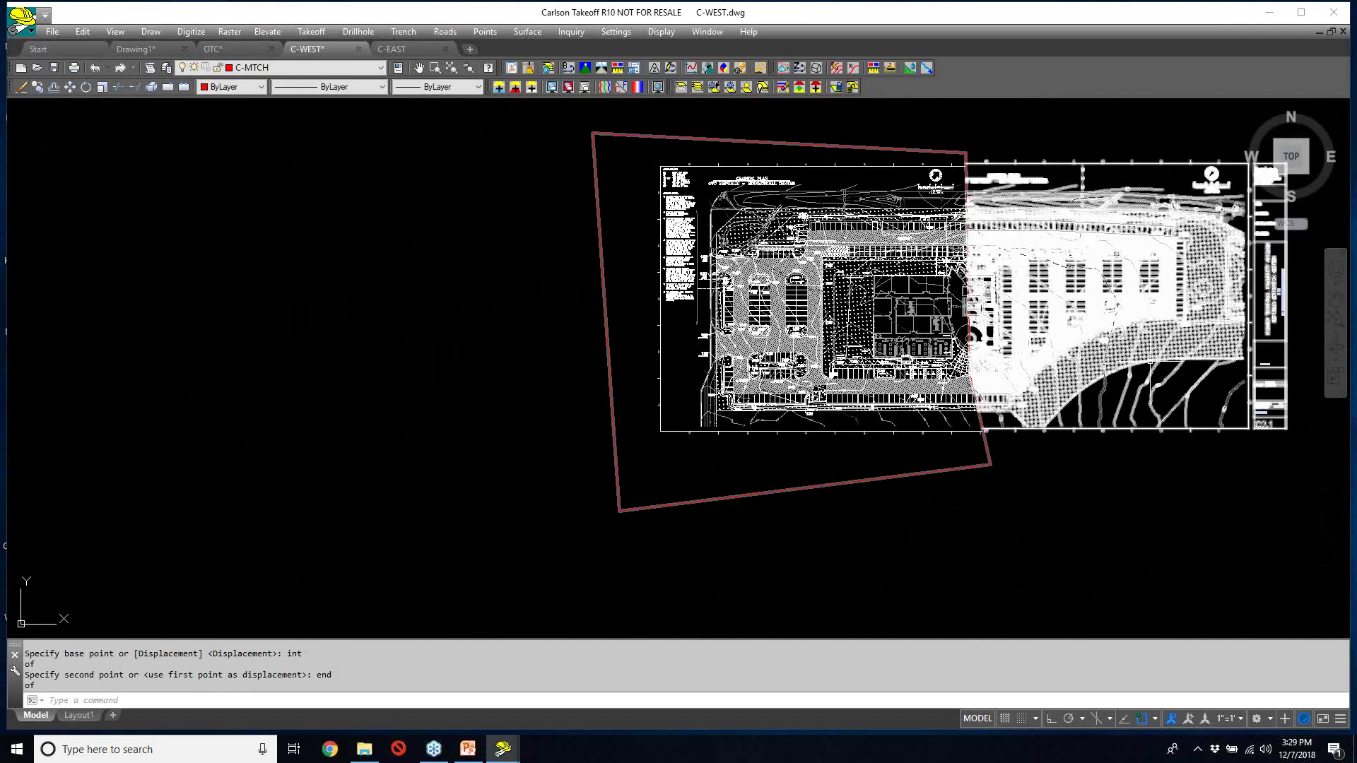
pyautogui.write('explode')
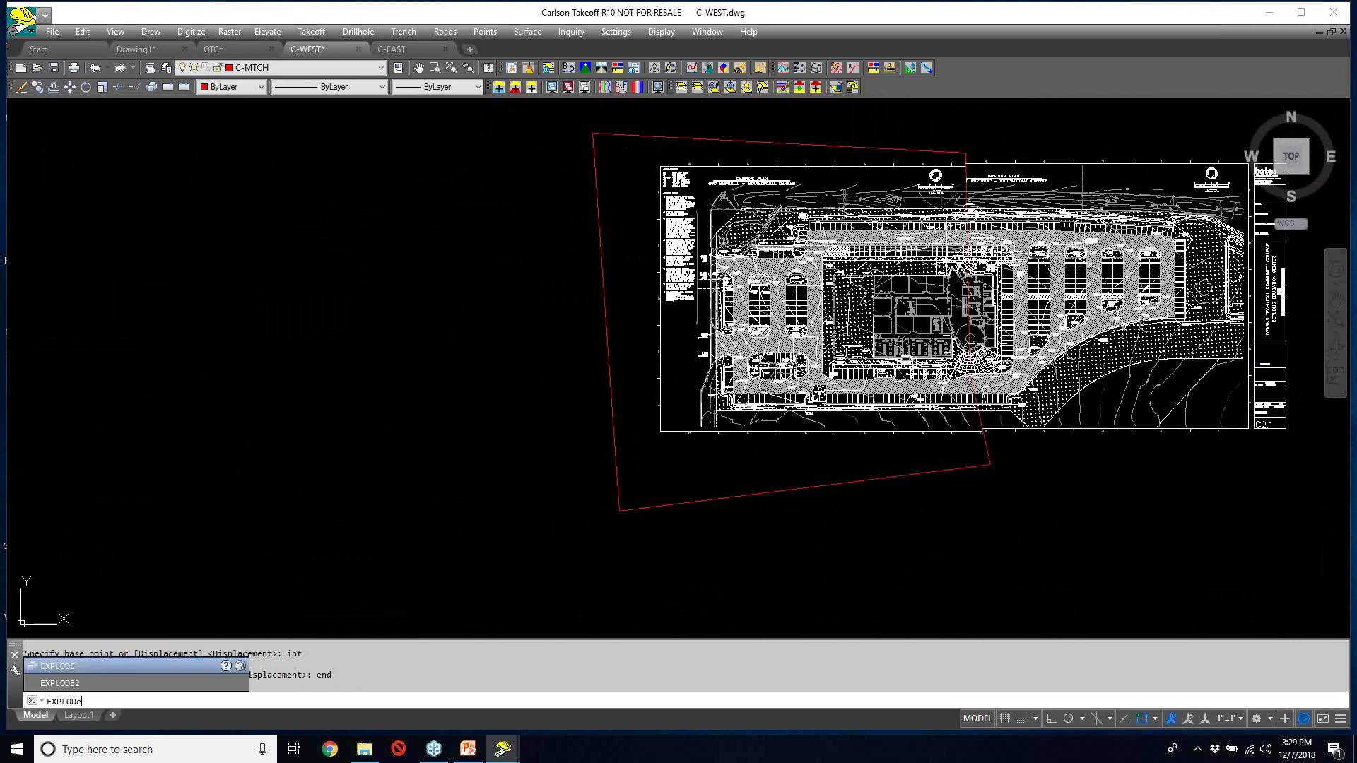
pyautogui.press('Return')
pyautogui.click(1100, 403)
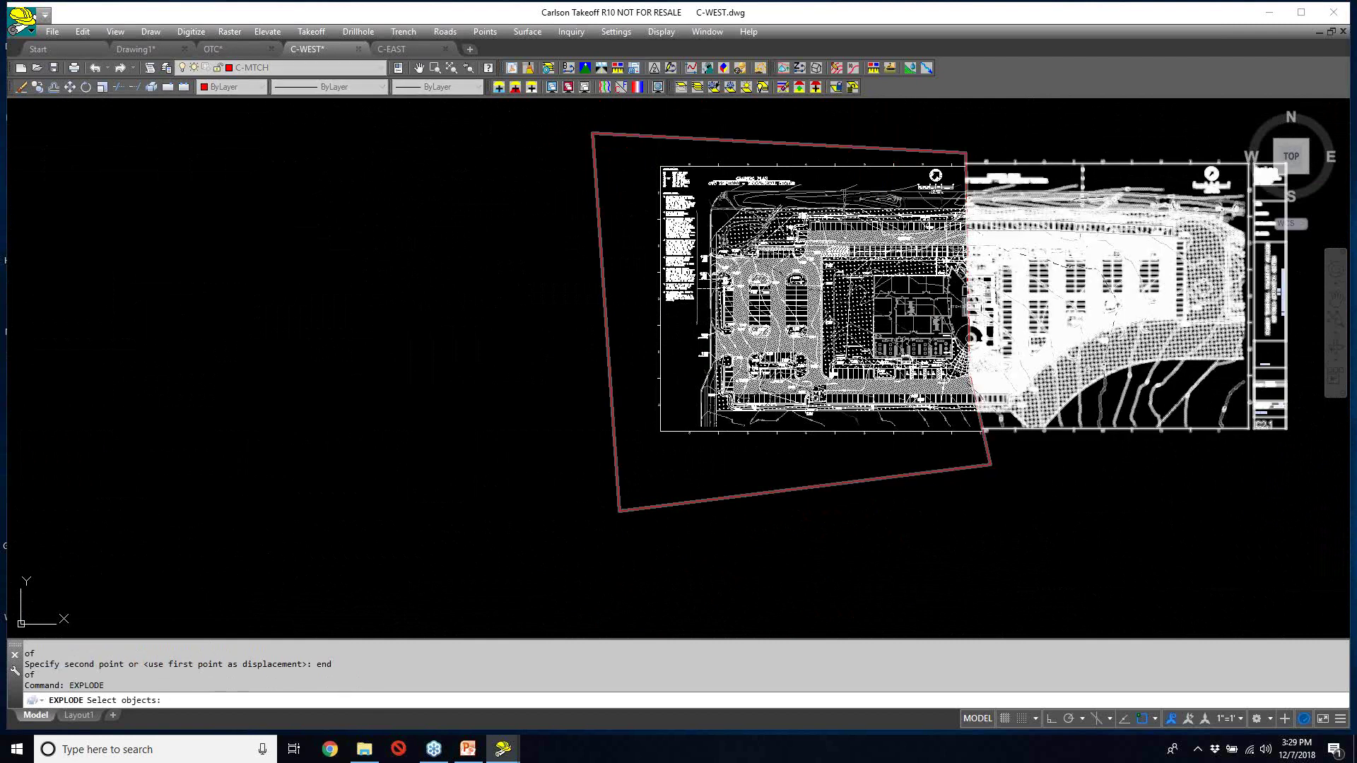
pyautogui.click(1100, 402)
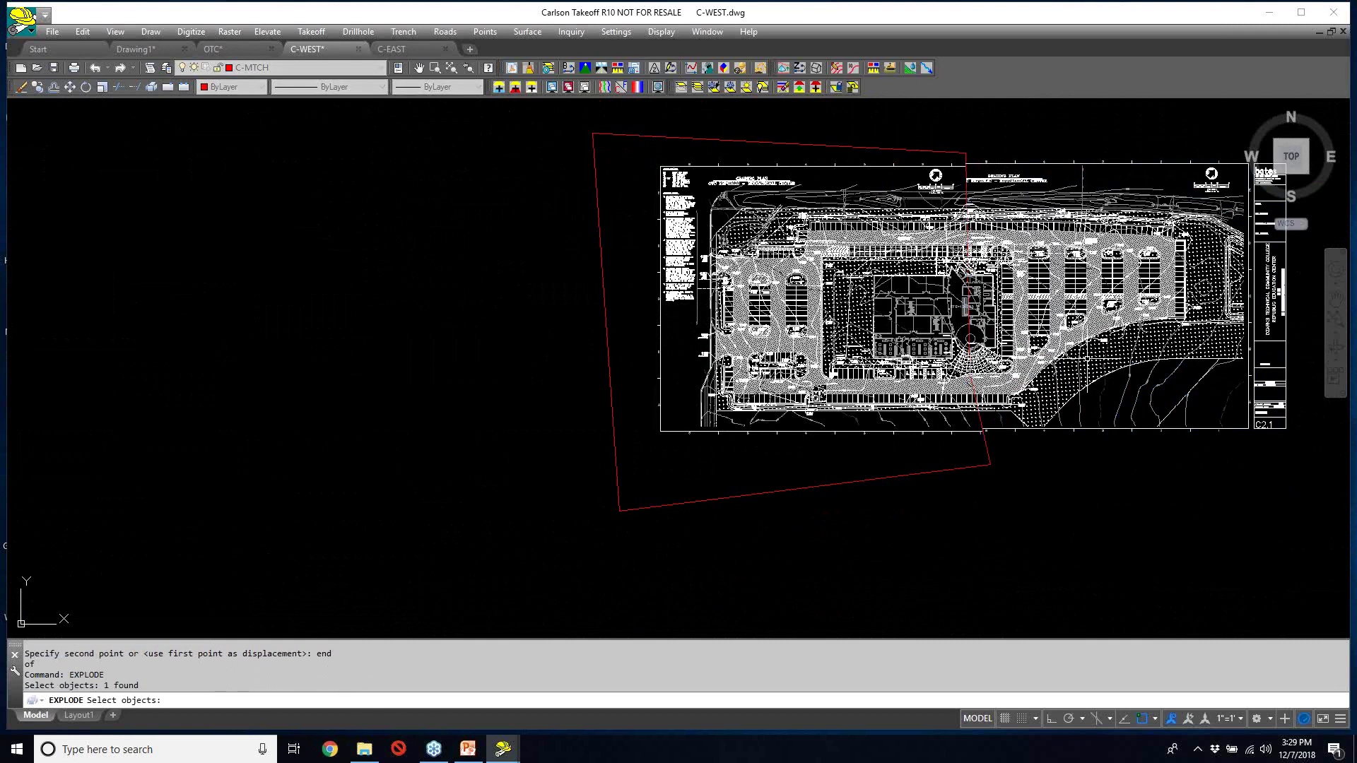
pyautogui.press('Return')
pyautogui.moveTo(1096, 460); pyautogui.dragTo(878, 484, button='middle')
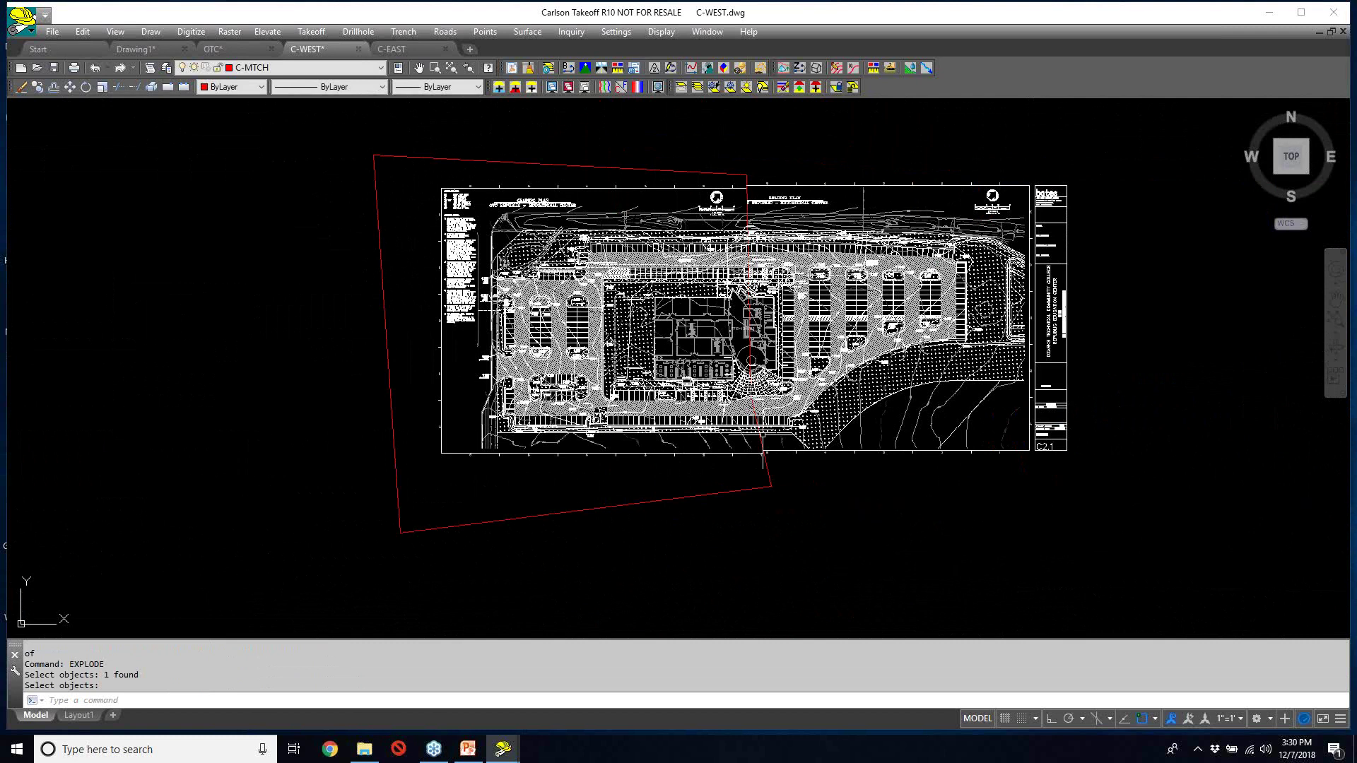
# - Save the C-WEST drawing and open C-DSGN.dwg from The Magic of TV folder inside OTC
pyautogui.click(59, 36)
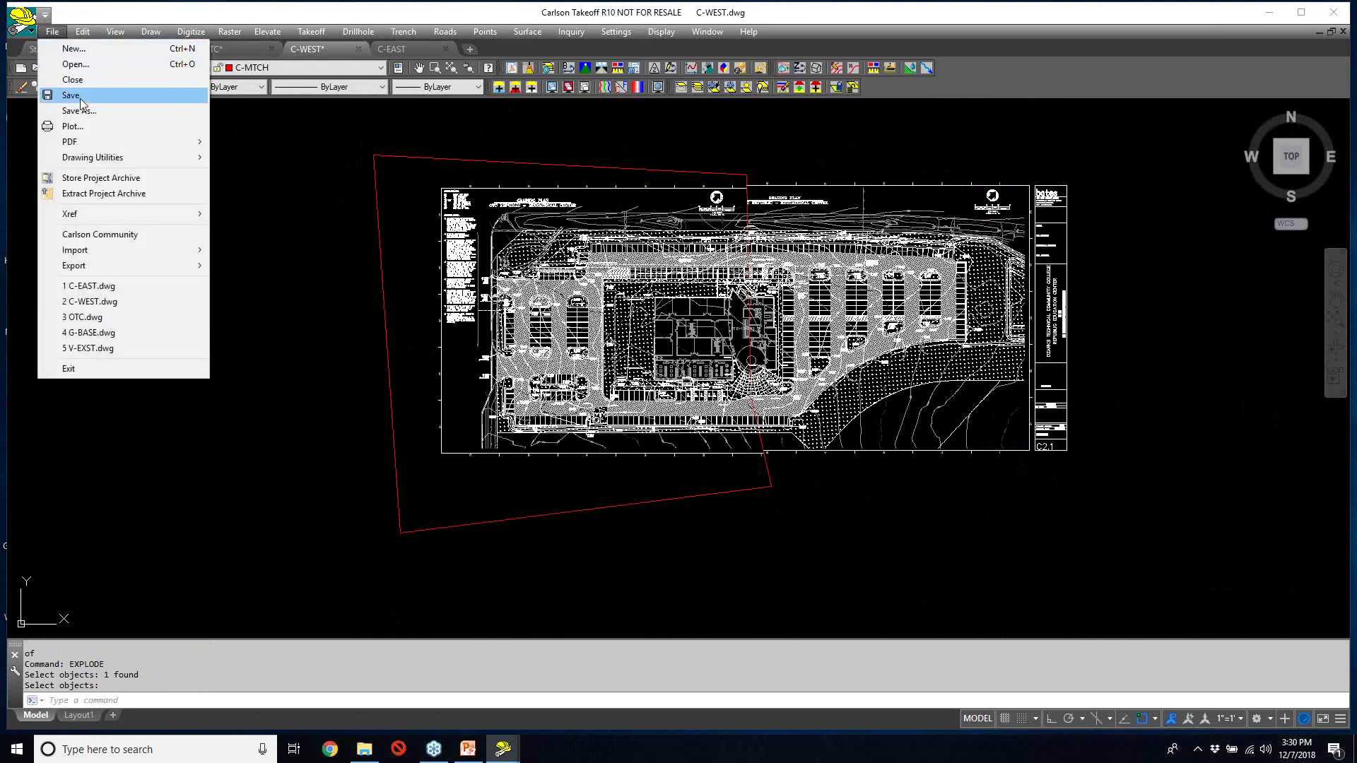
pyautogui.click(83, 96)
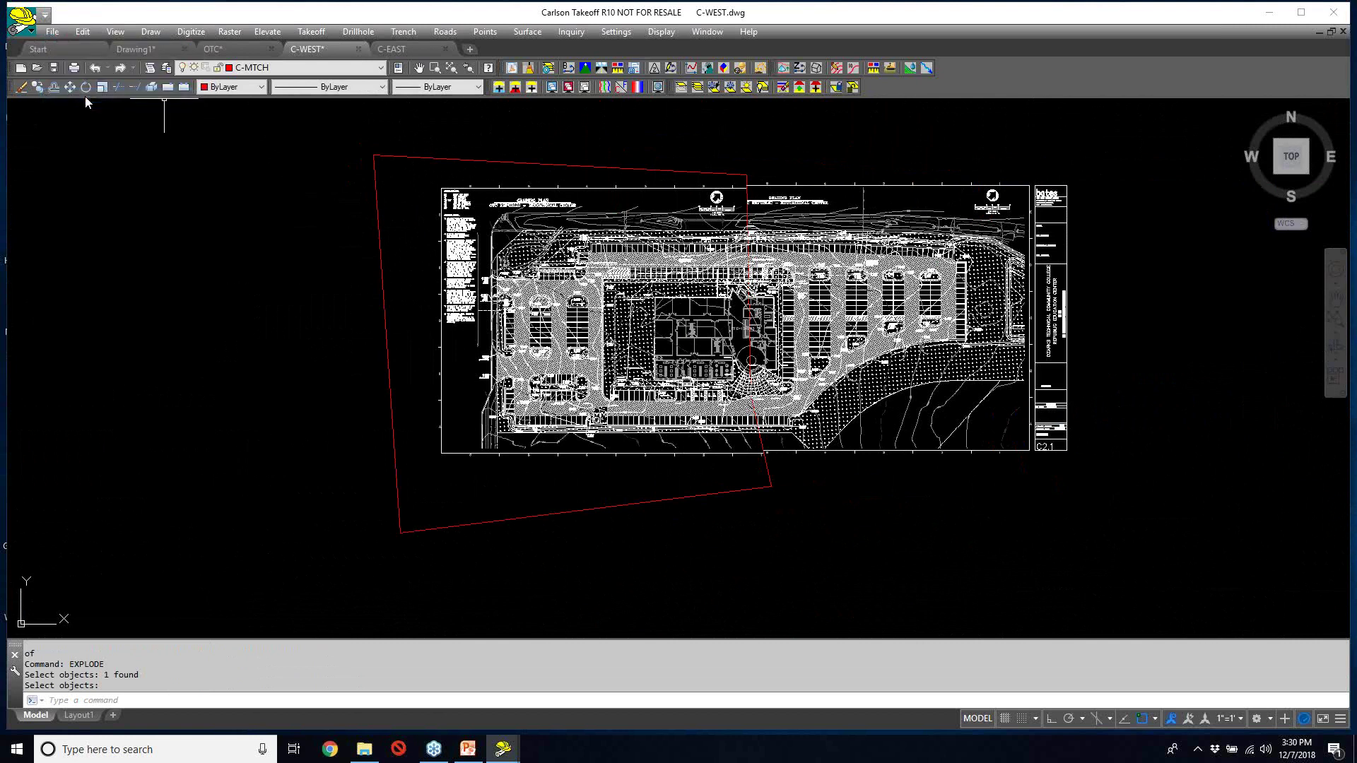
pyautogui.click(52, 32)
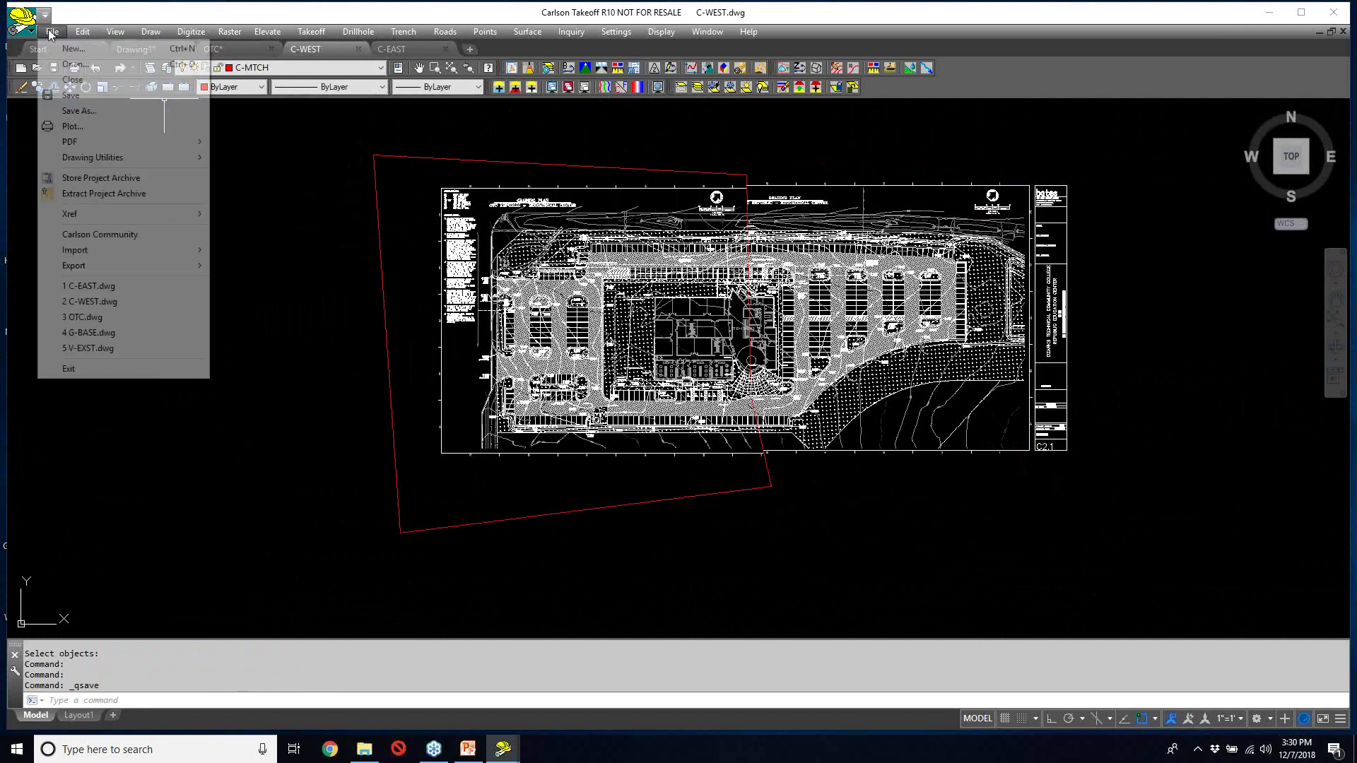
pyautogui.click(70, 67)
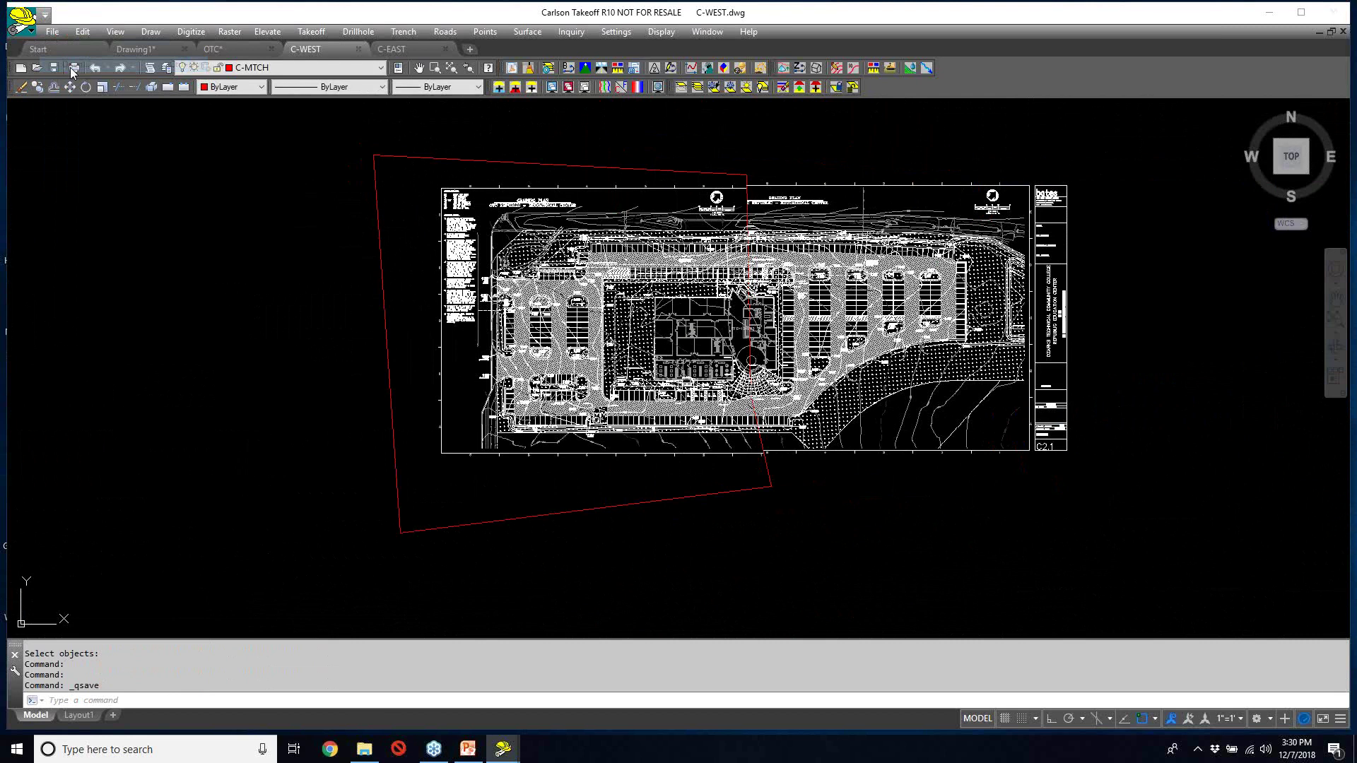
pyautogui.click(747, 220)
pyautogui.click(747, 220)
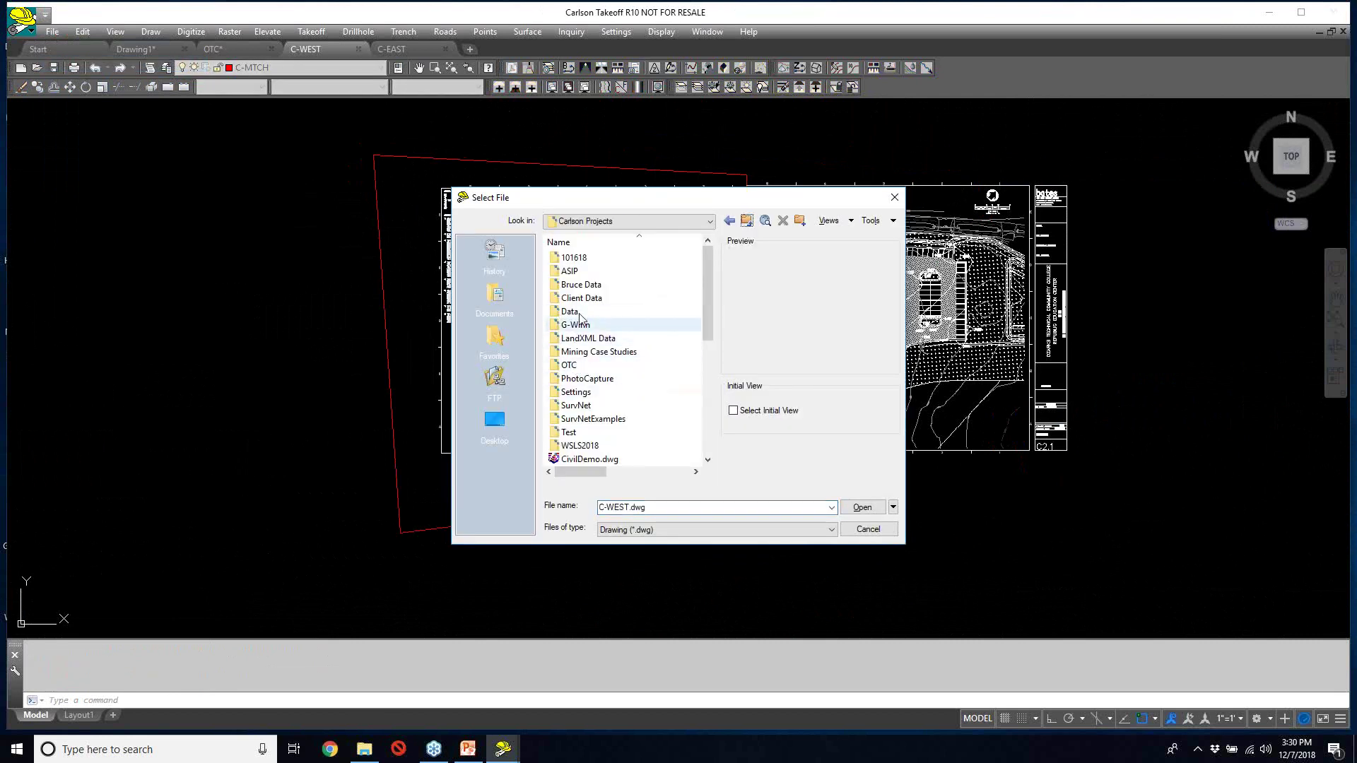
pyautogui.doubleClick(571, 365)
pyautogui.doubleClick(601, 259)
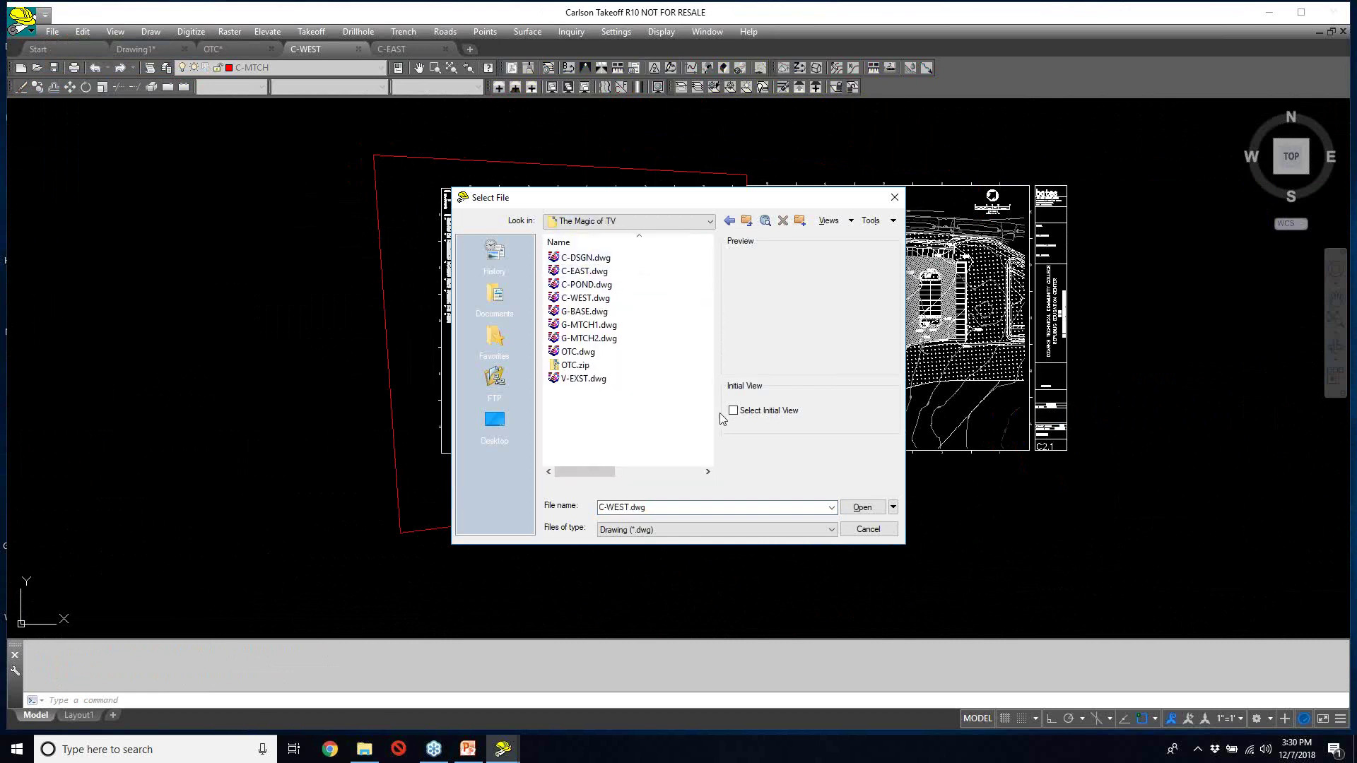
pyautogui.click(589, 260)
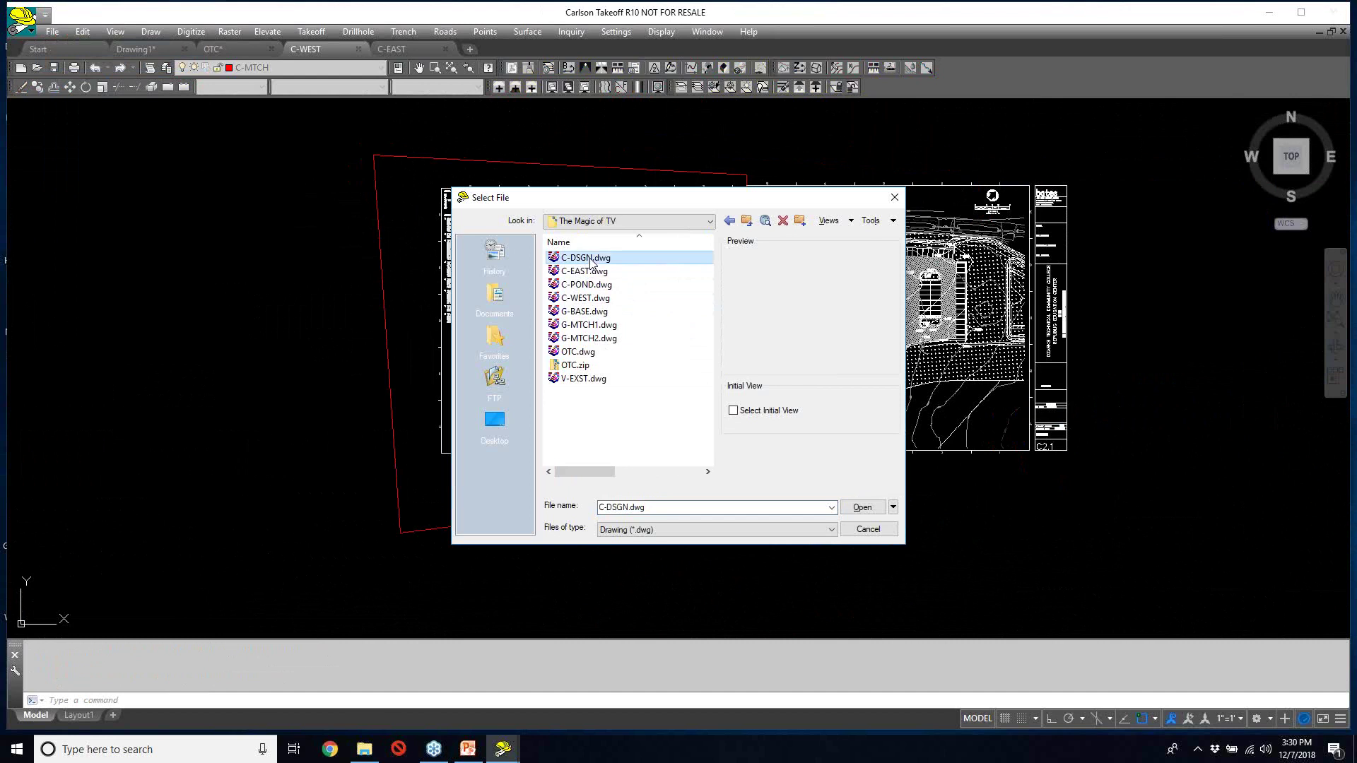
pyautogui.click(861, 509)
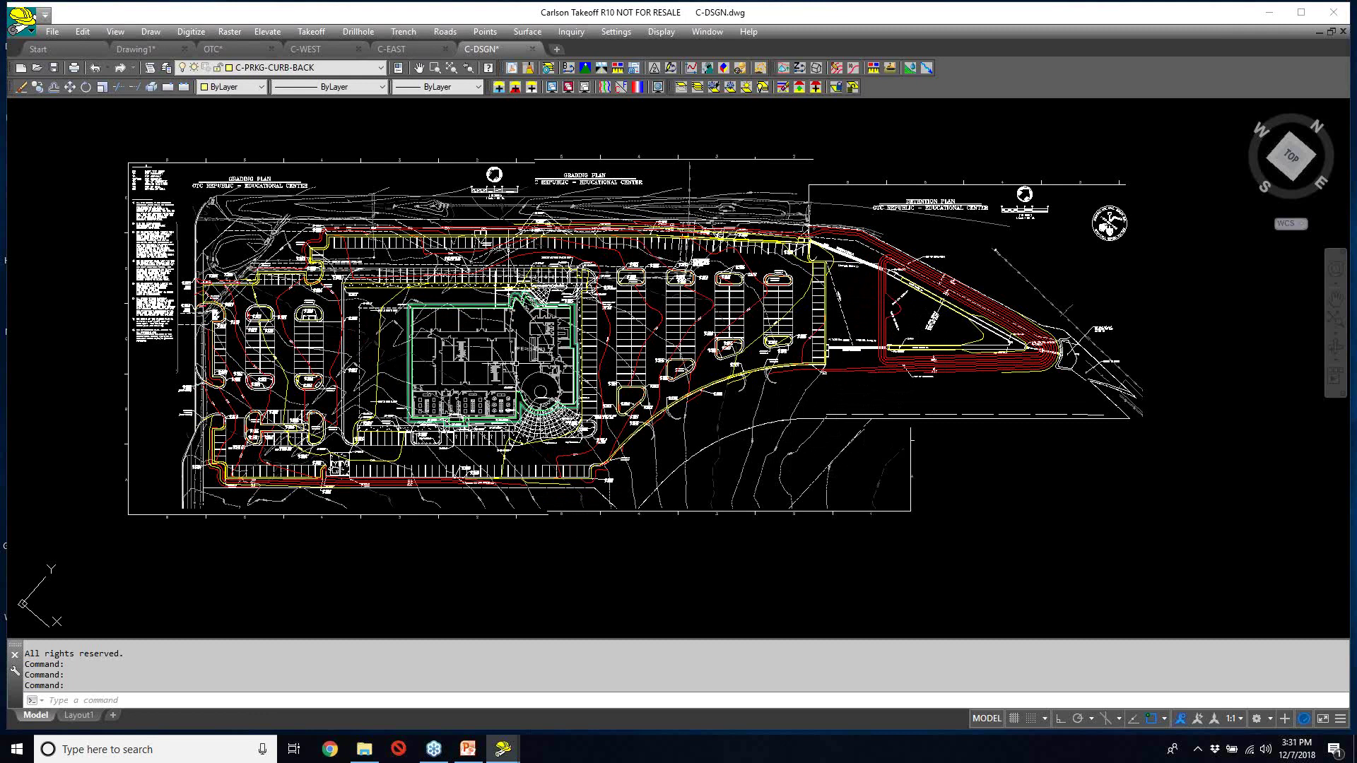
# - Examine the combined site in the C-DSGN drawing and the available commands for assigning contour elevations
pyautogui.scroll(6, 572, 304)
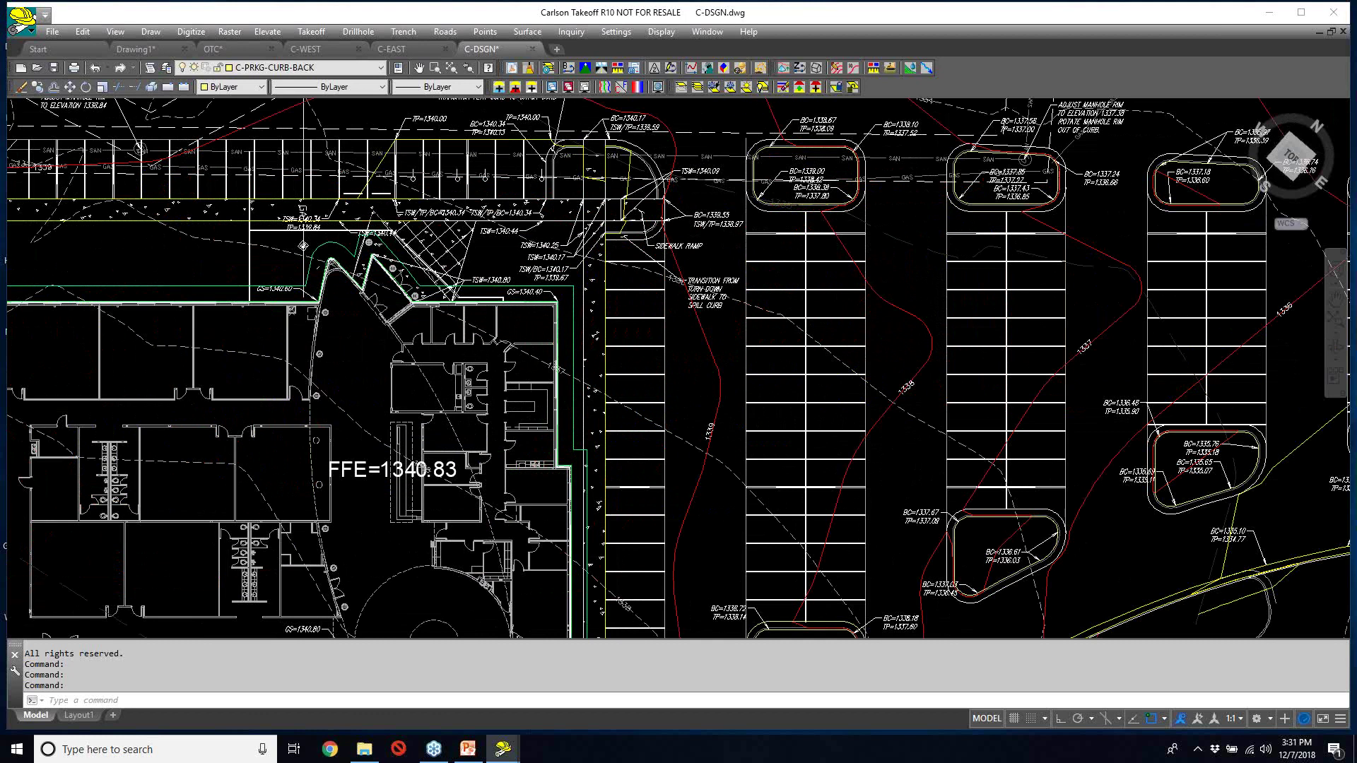
pyautogui.scroll(-2, 561, 304)
pyautogui.scroll(-2, 565, 304)
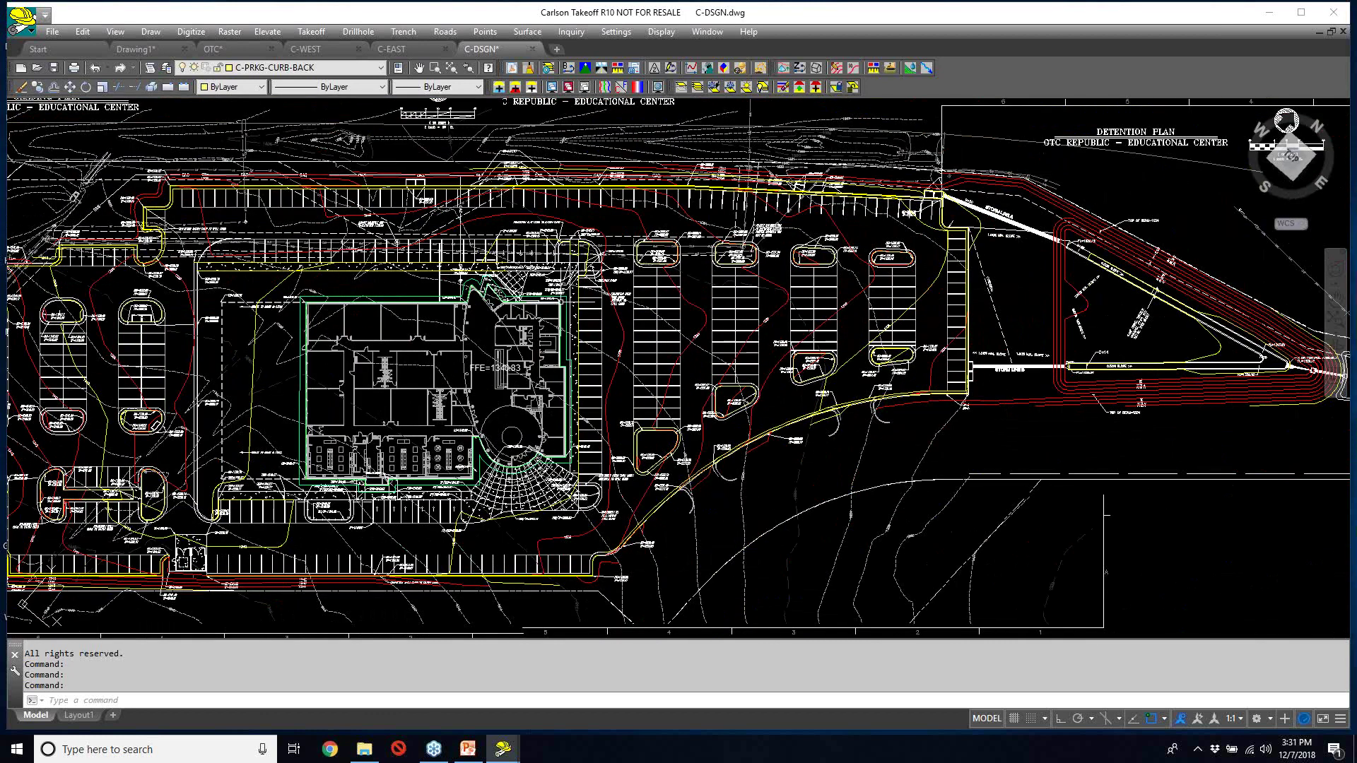
pyautogui.scroll(-2, 548, 306)
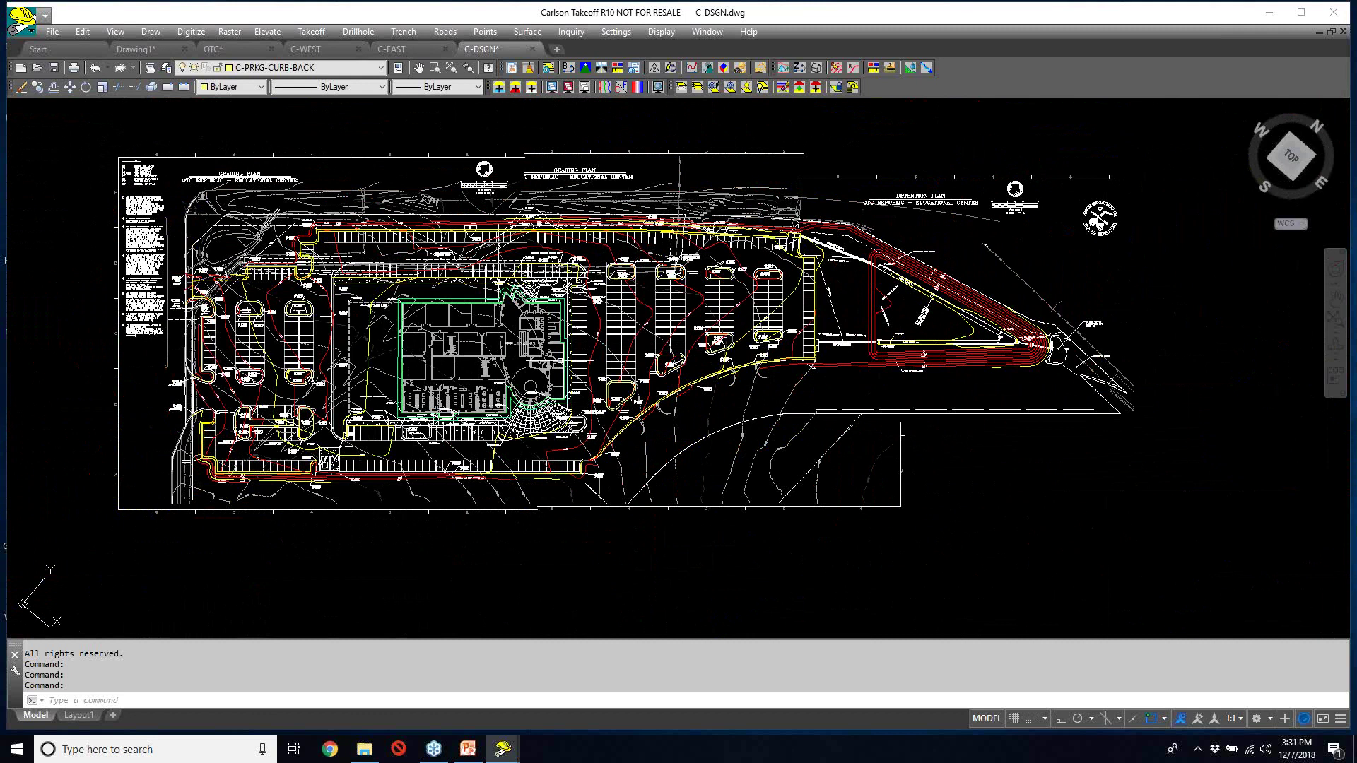
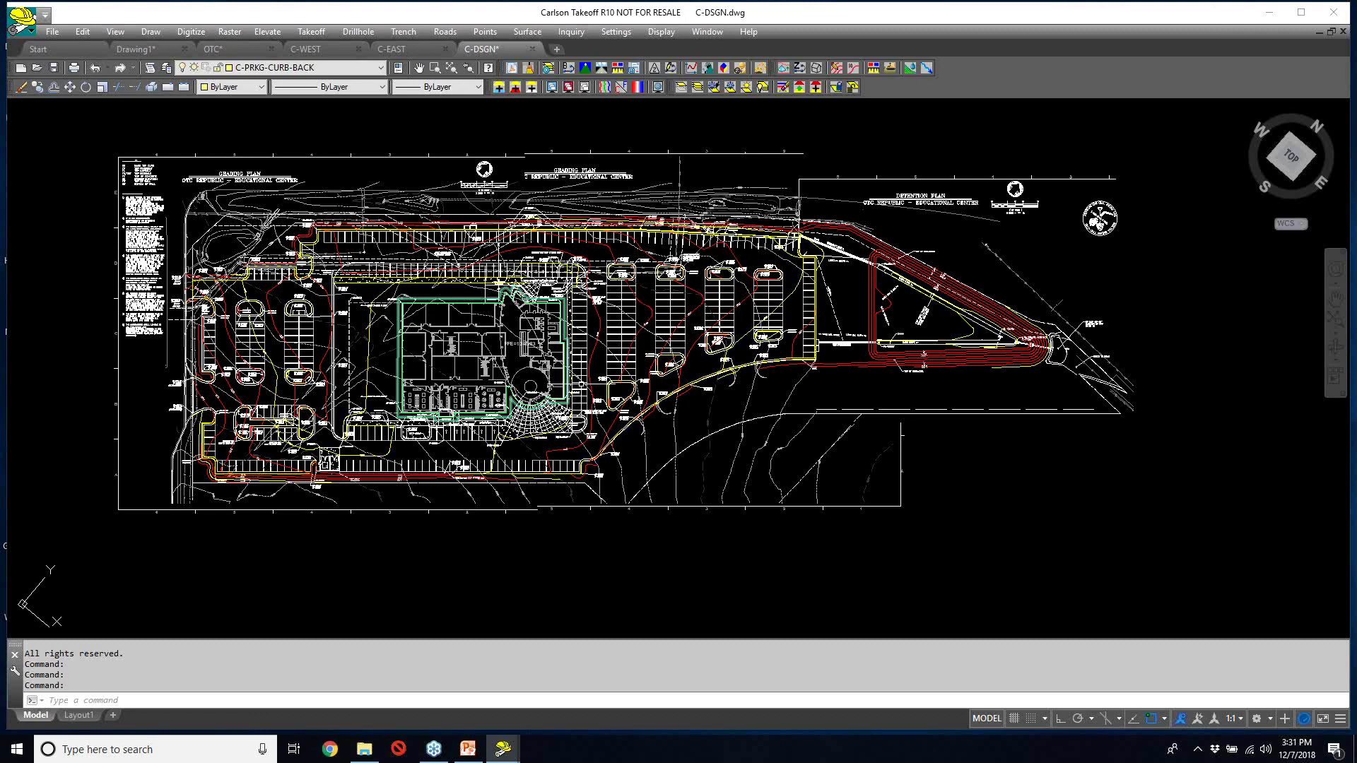
pyautogui.click(273, 34)
pyautogui.moveTo(321, 249)
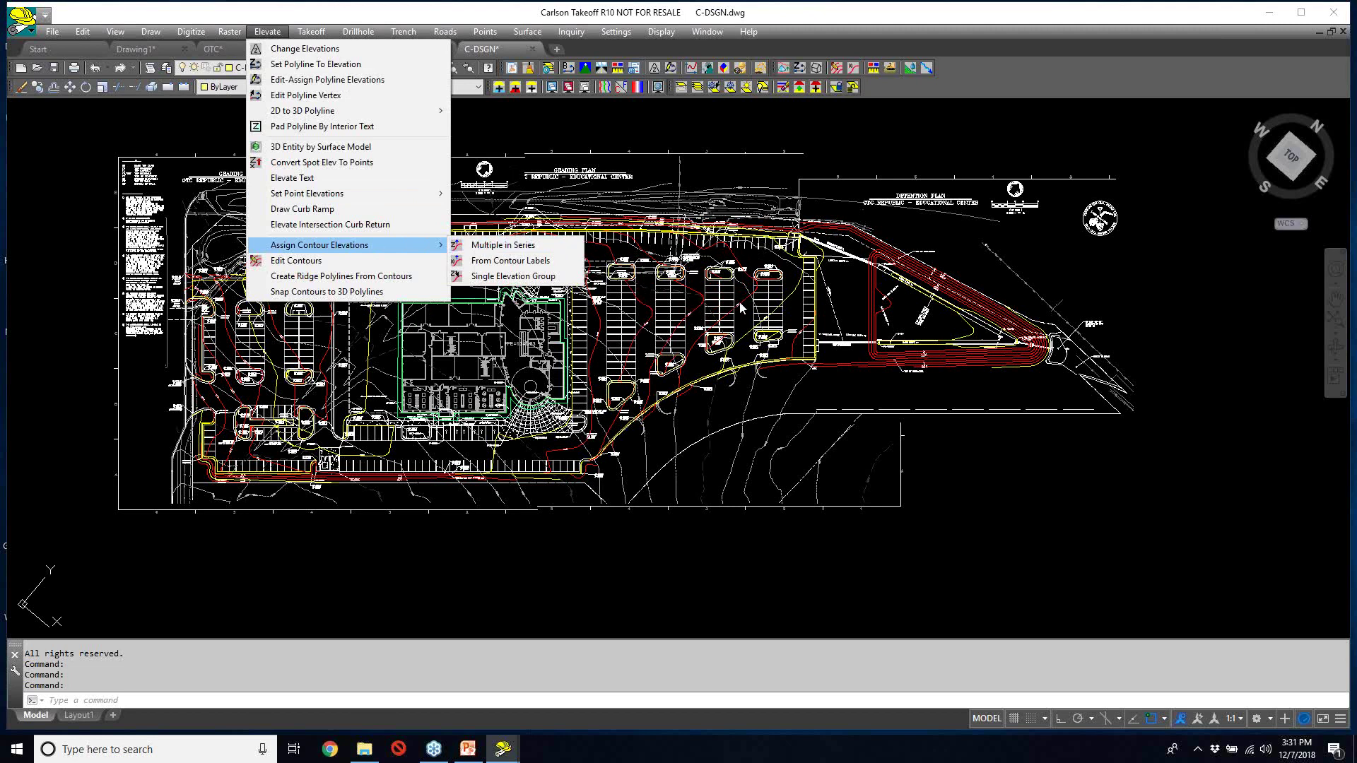
pyautogui.click(707, 32)
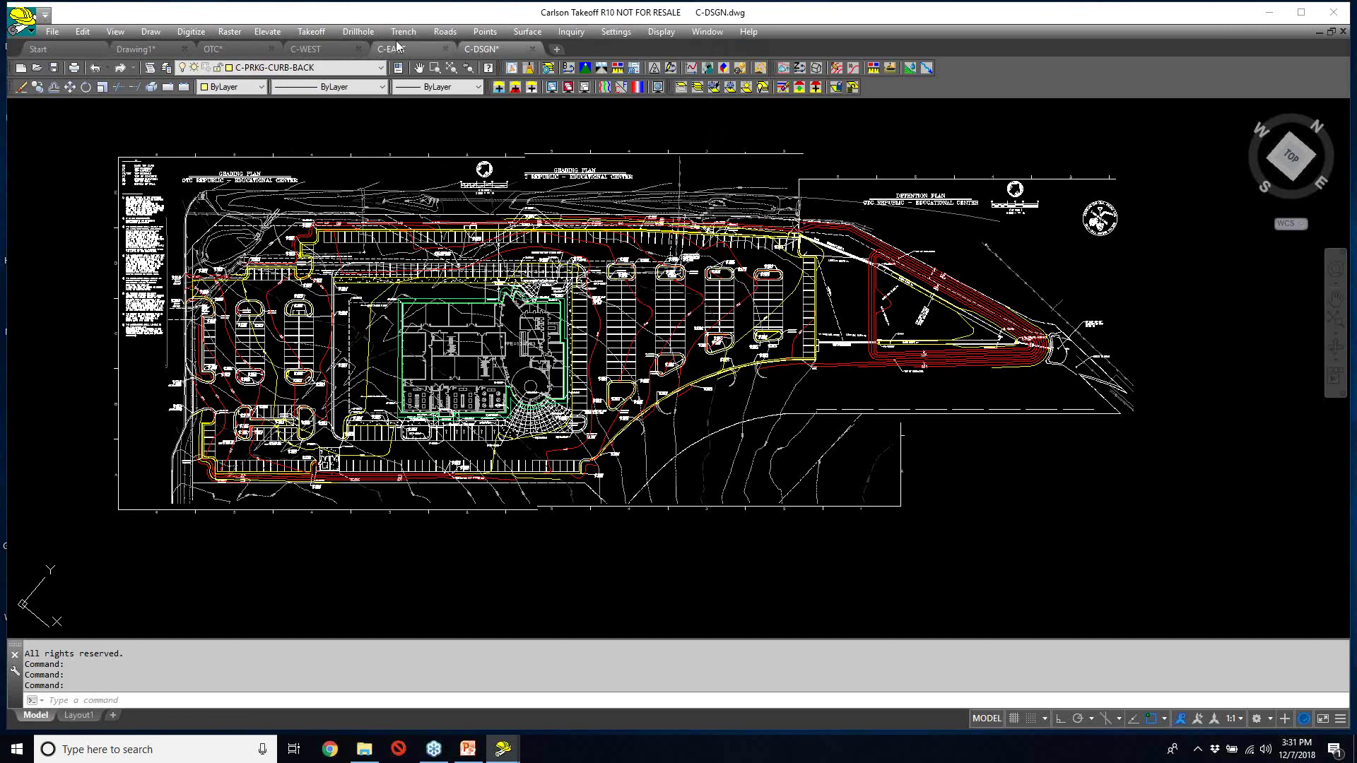
# - Switch to the C-WEST drawing and isolate the layers of three contour lines picked across the east parking area
pyautogui.click(339, 46)
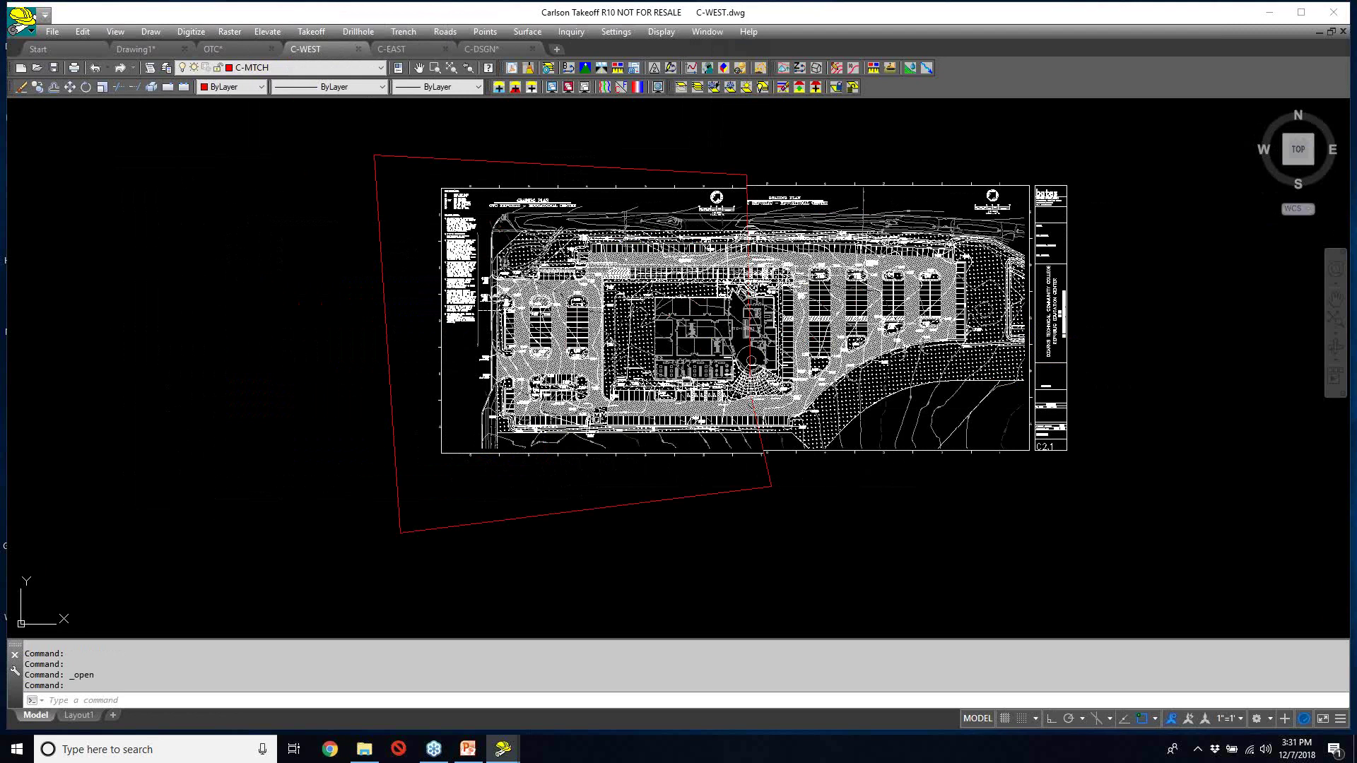
pyautogui.scroll(6, 834, 320)
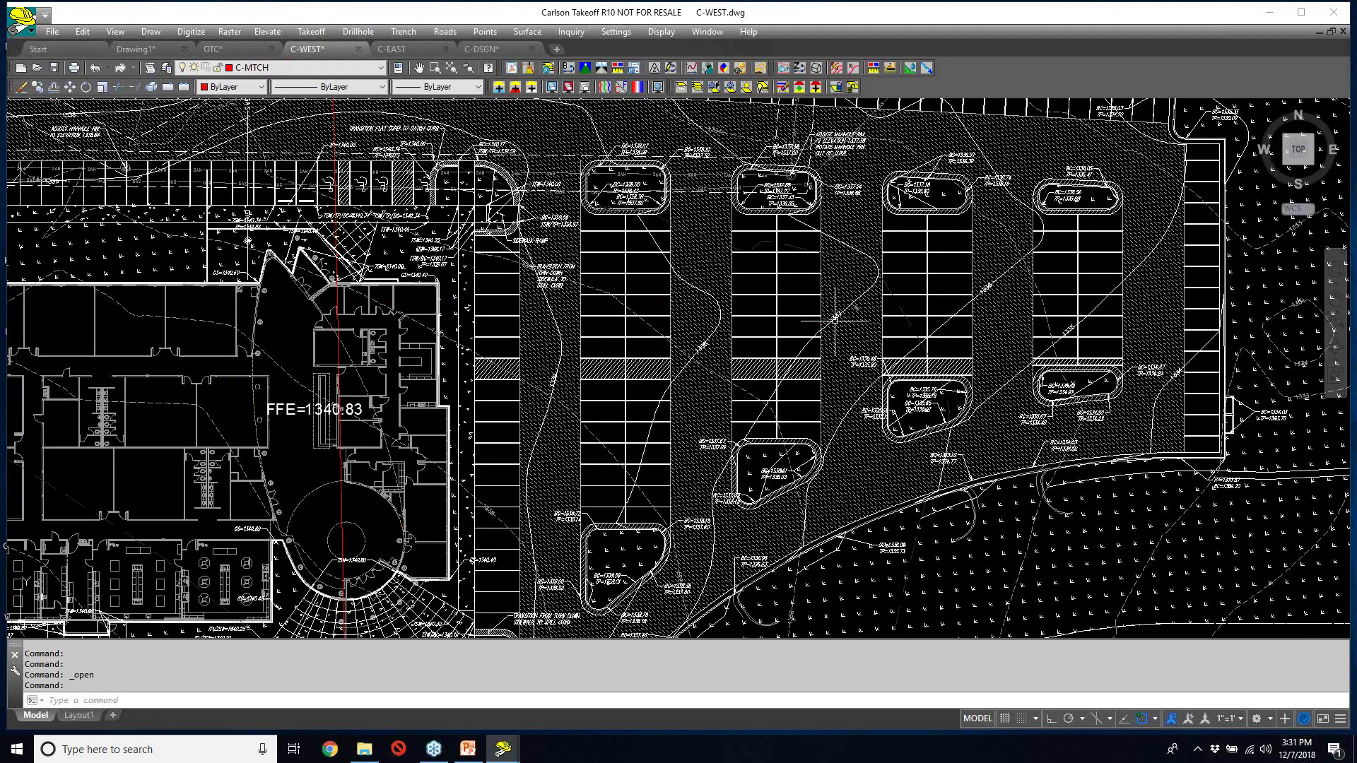
pyautogui.click(809, 343)
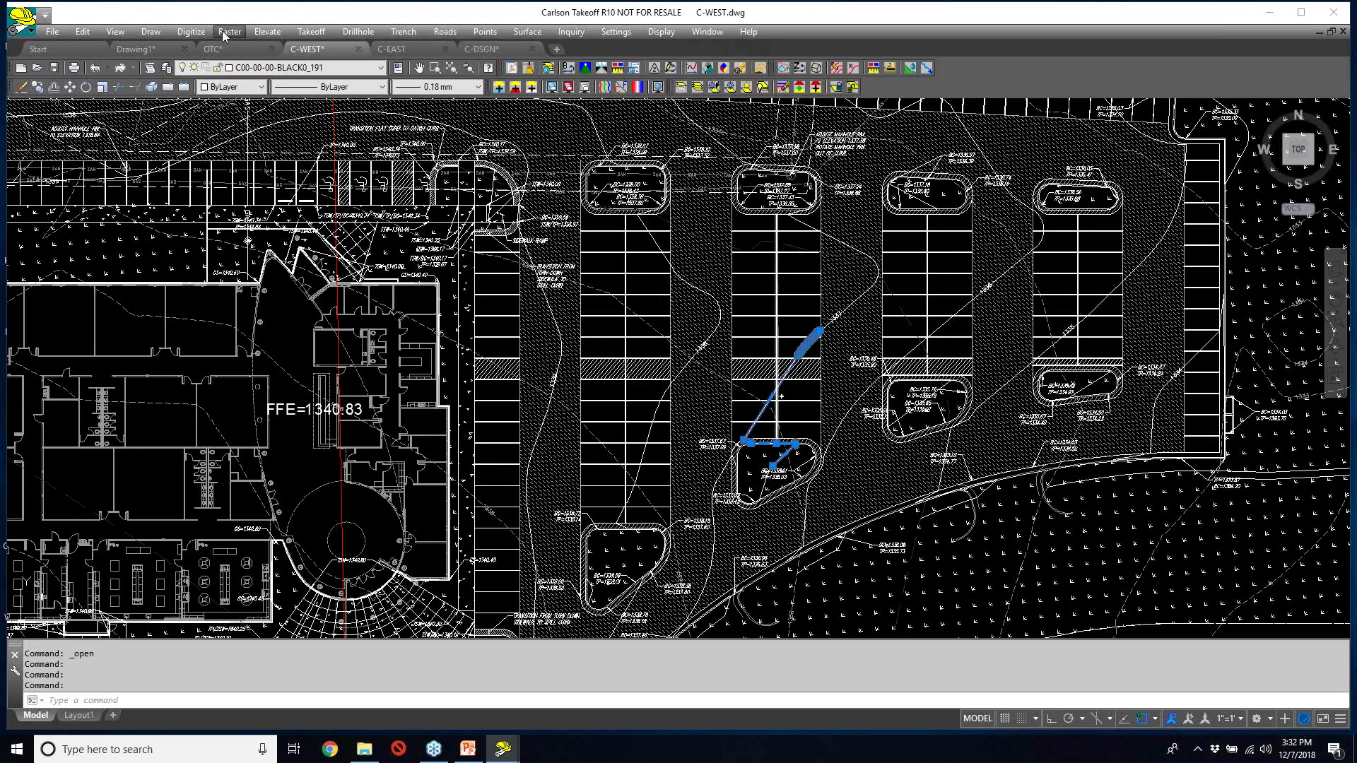
pyautogui.click(115, 32)
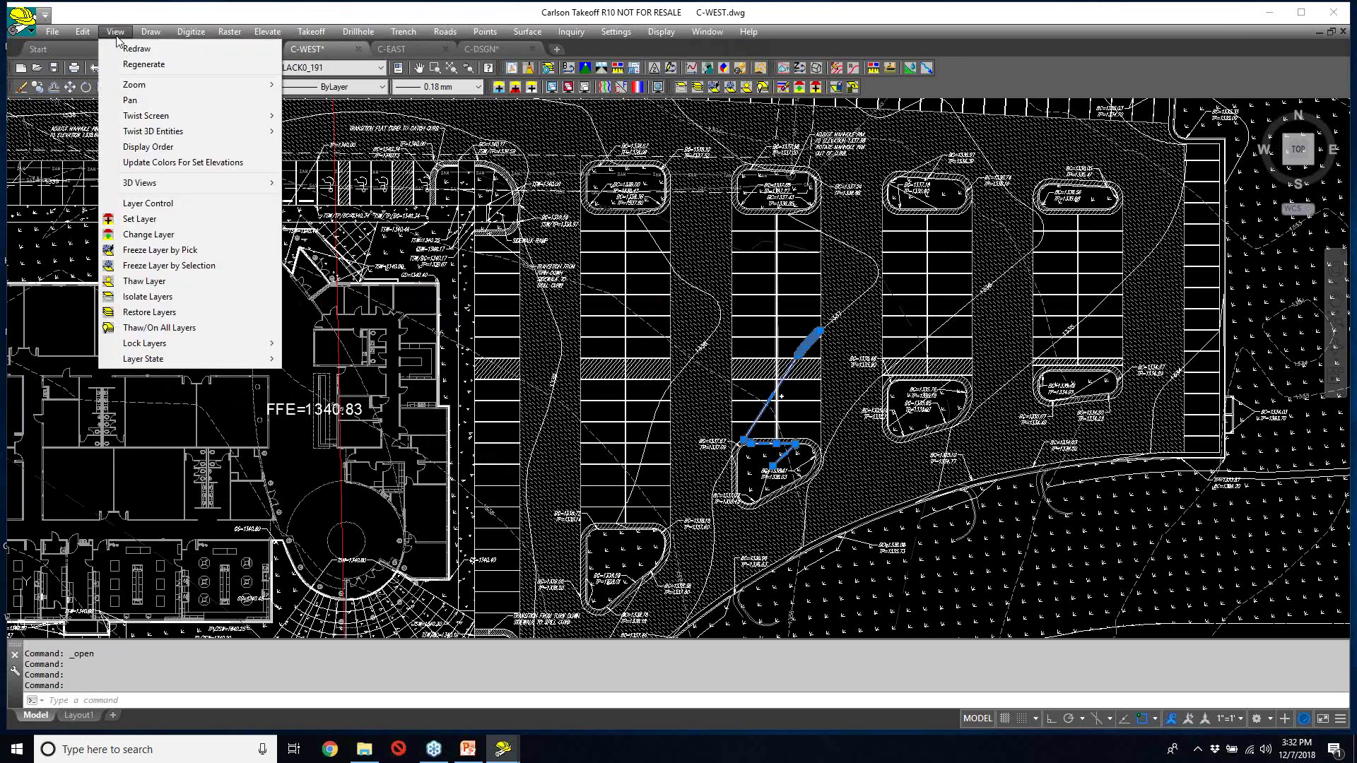
pyautogui.click(157, 297)
pyautogui.click(644, 452)
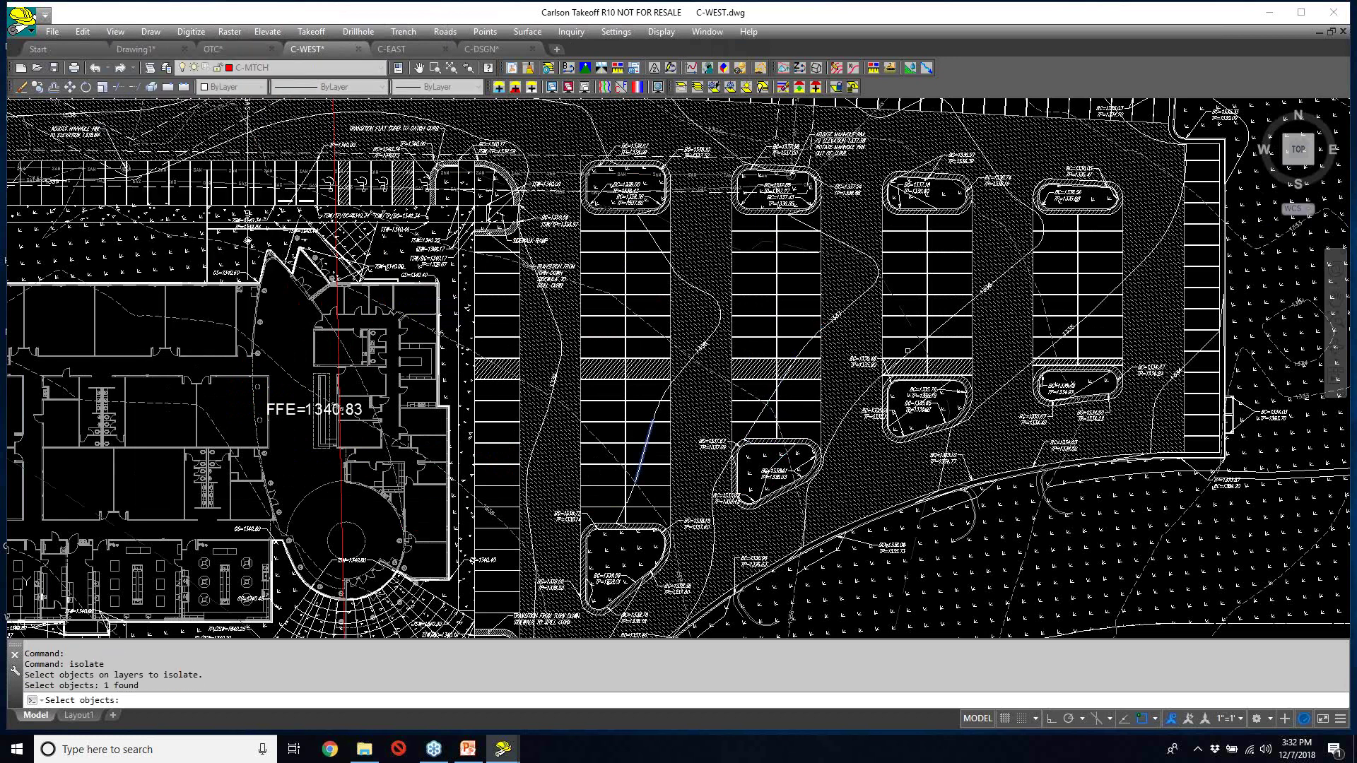
pyautogui.click(989, 287)
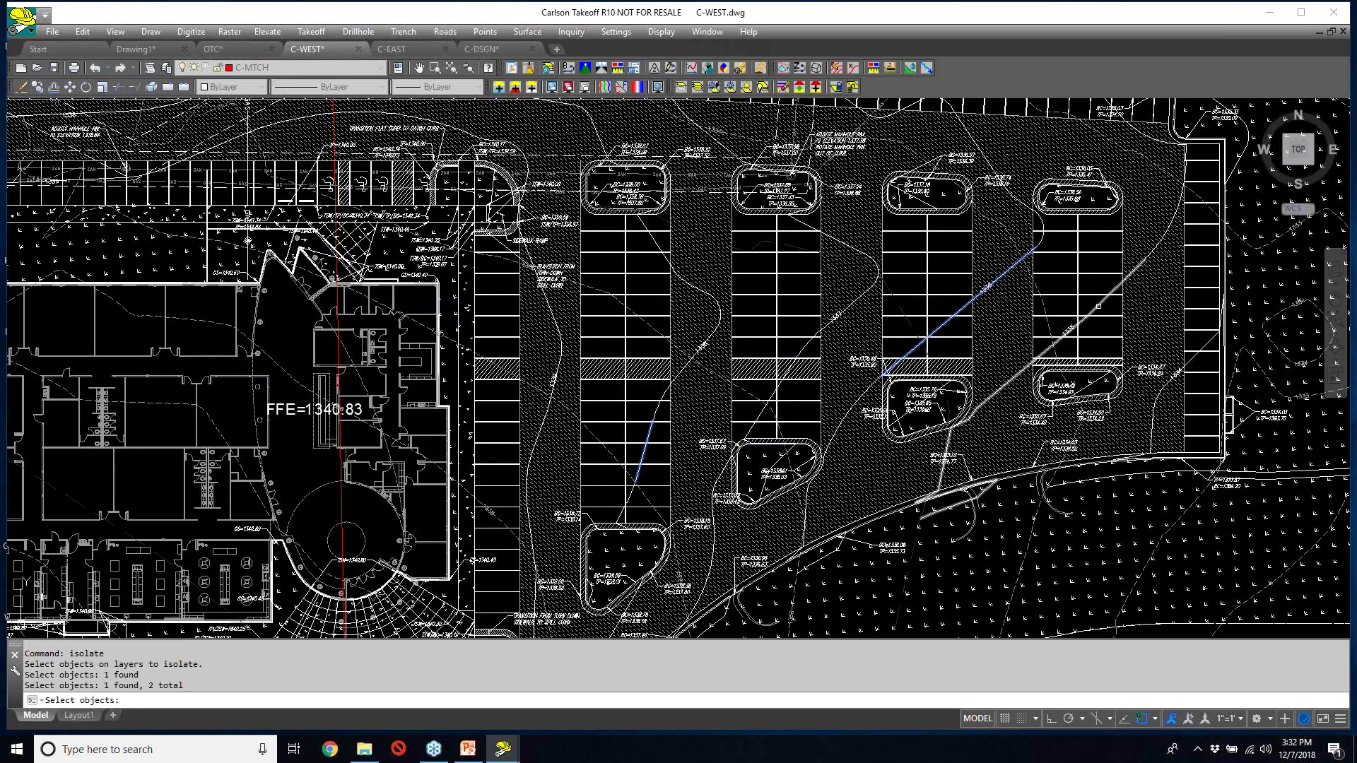
pyautogui.scroll(6, 1098, 305)
pyautogui.click(1062, 337)
pyautogui.scroll(-6, 1039, 357)
pyautogui.press('Return')
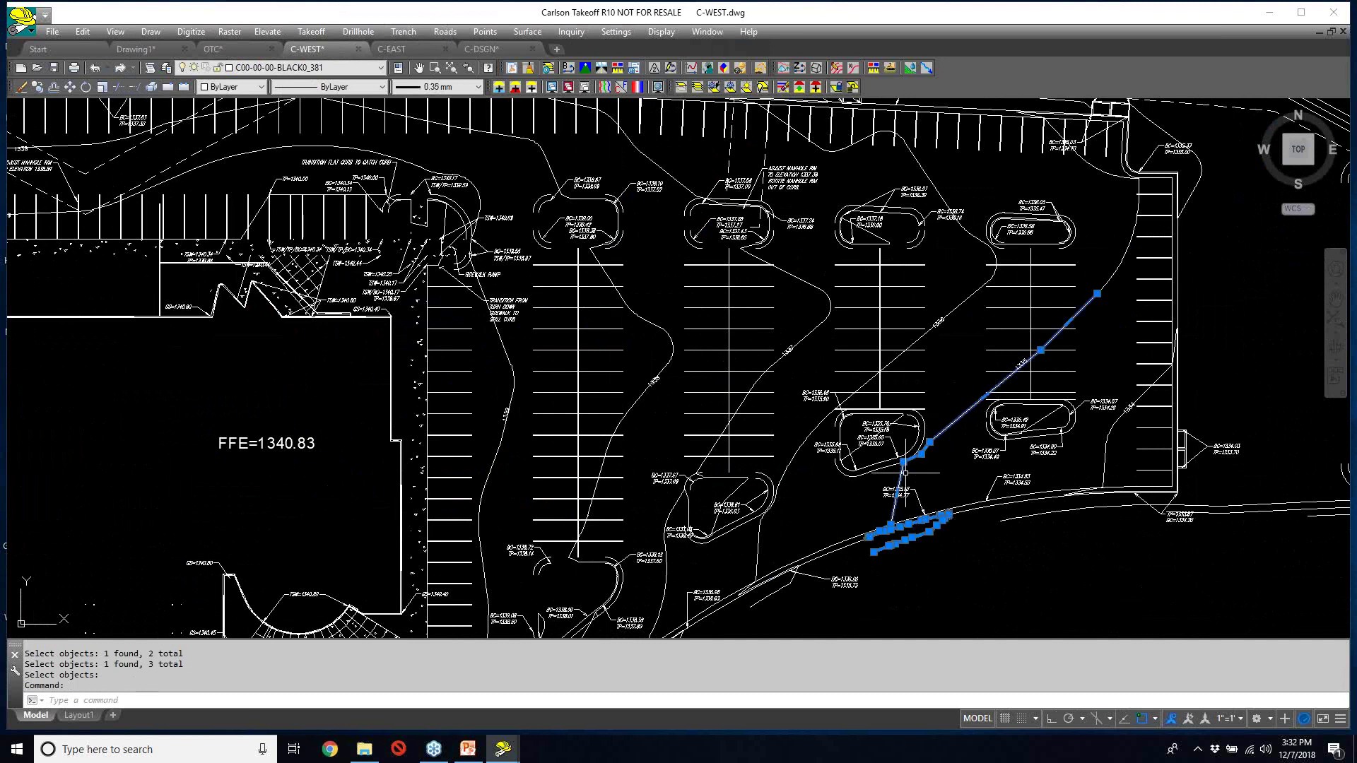
# - Examine the contour segments in the east parking area and the gap between their endpoints near the easternmost parking row
pyautogui.moveTo(1097, 293)
pyautogui.click(876, 375)
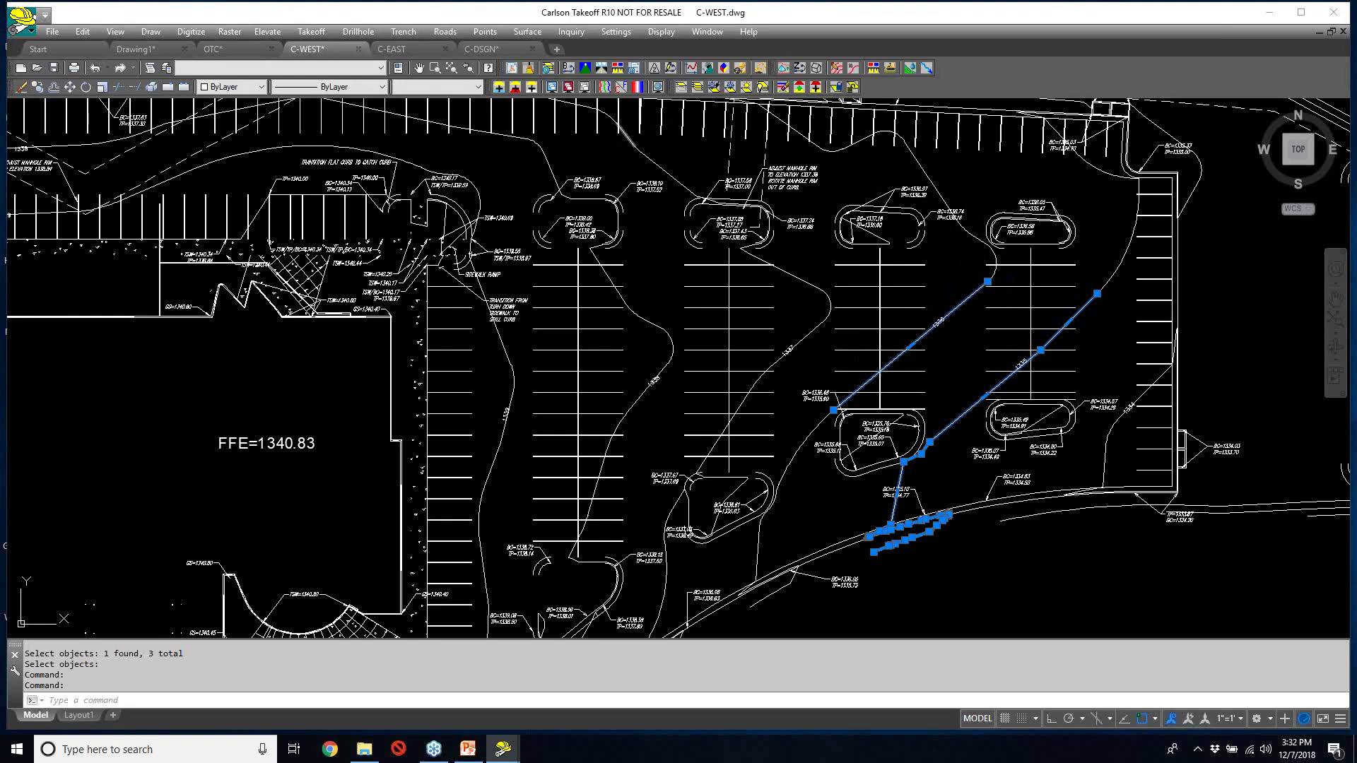
pyautogui.press('Escape')
pyautogui.press('Escape')
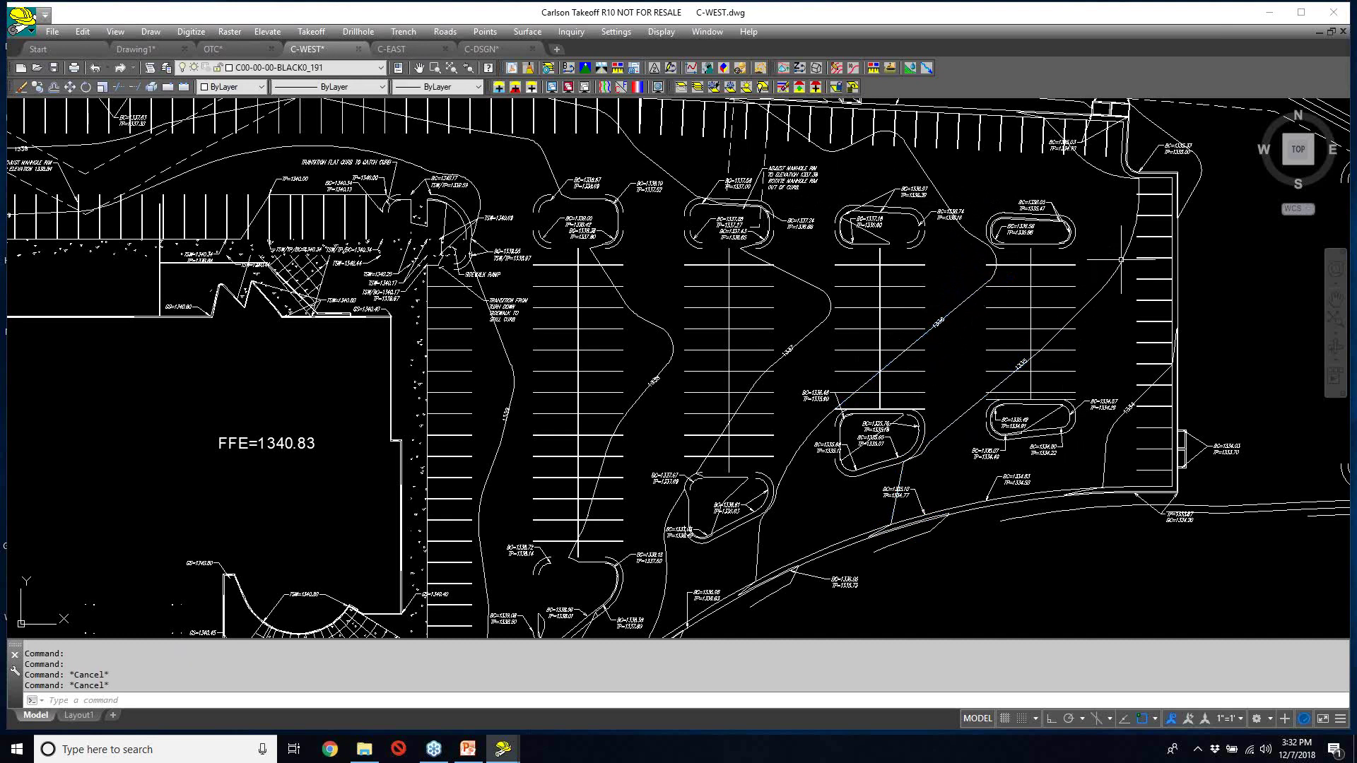
pyautogui.scroll(5, 1111, 295)
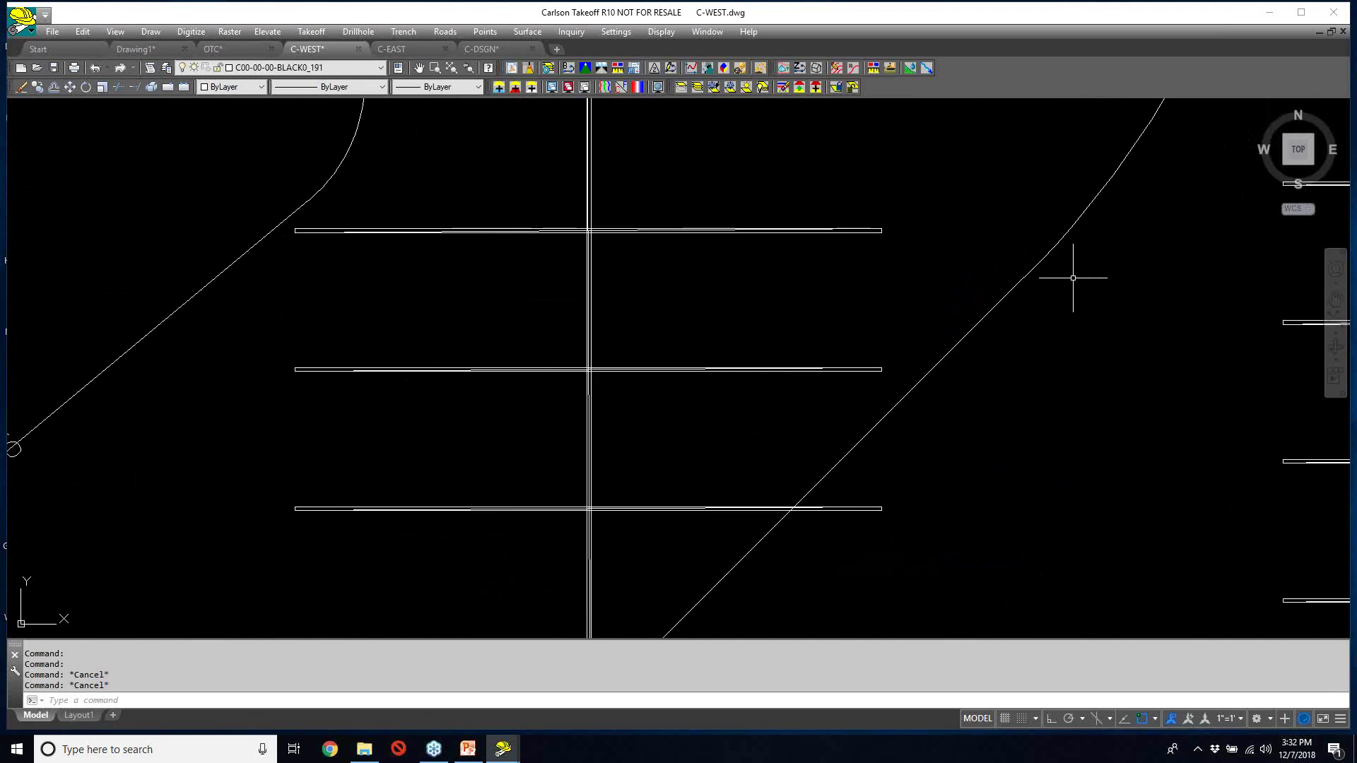
pyautogui.click(1036, 268)
pyautogui.scroll(5, 1036, 269)
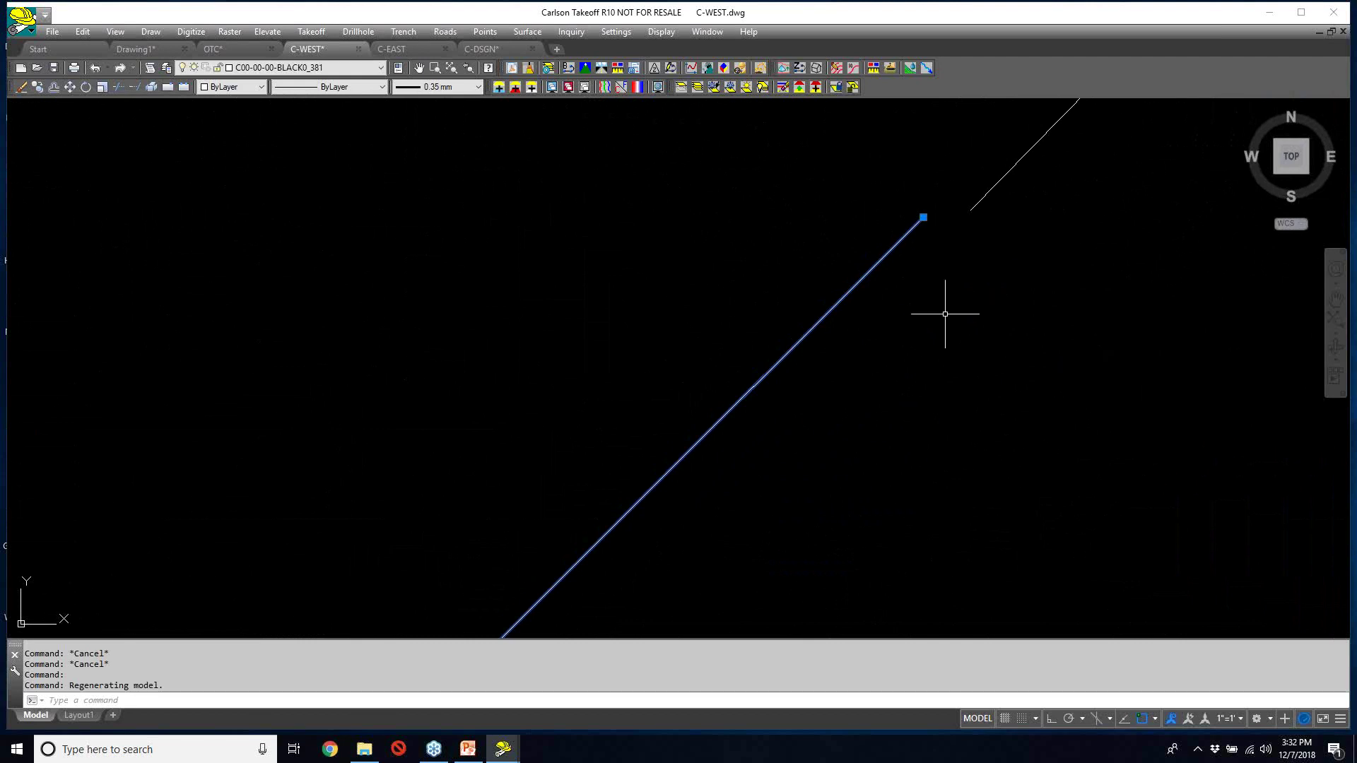
pyautogui.press('Escape')
pyautogui.press('Escape')
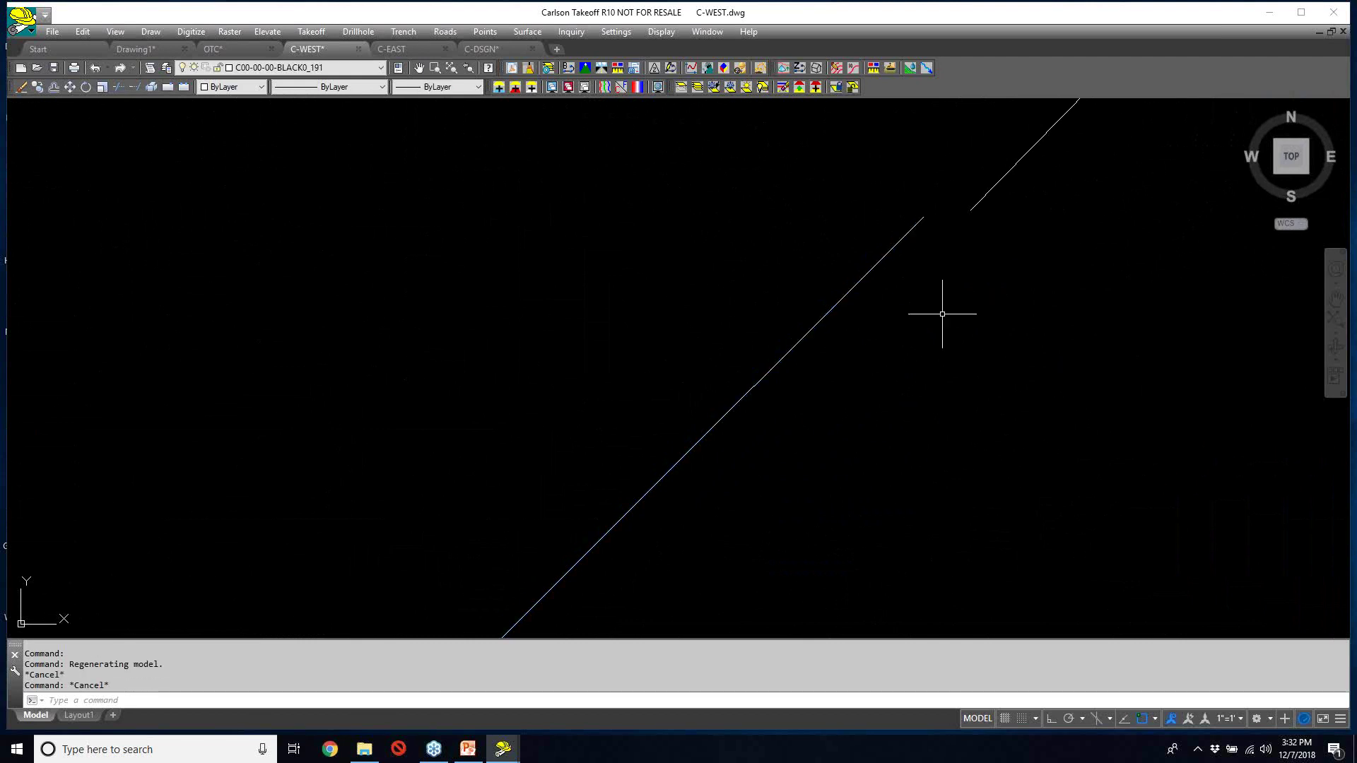
pyautogui.scroll(-3, 970, 339)
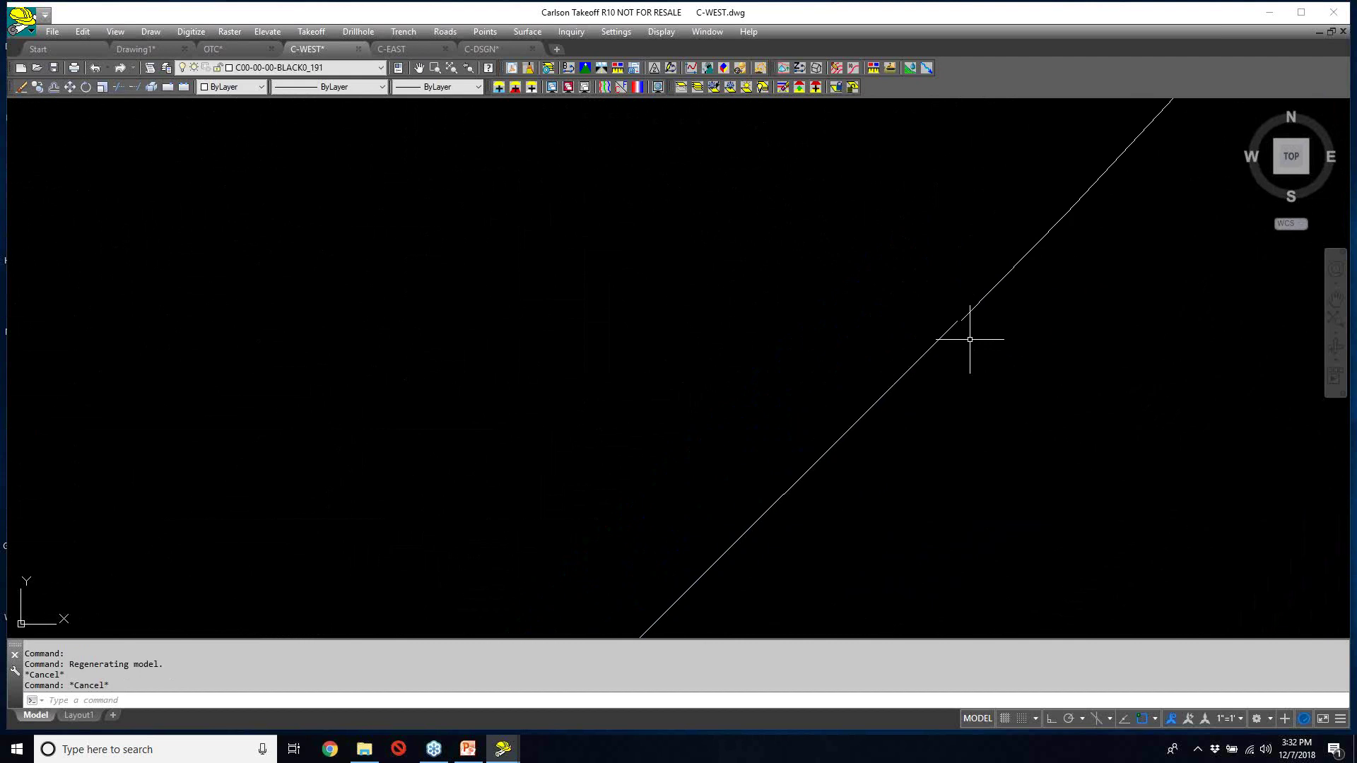
pyautogui.scroll(3, 969, 339)
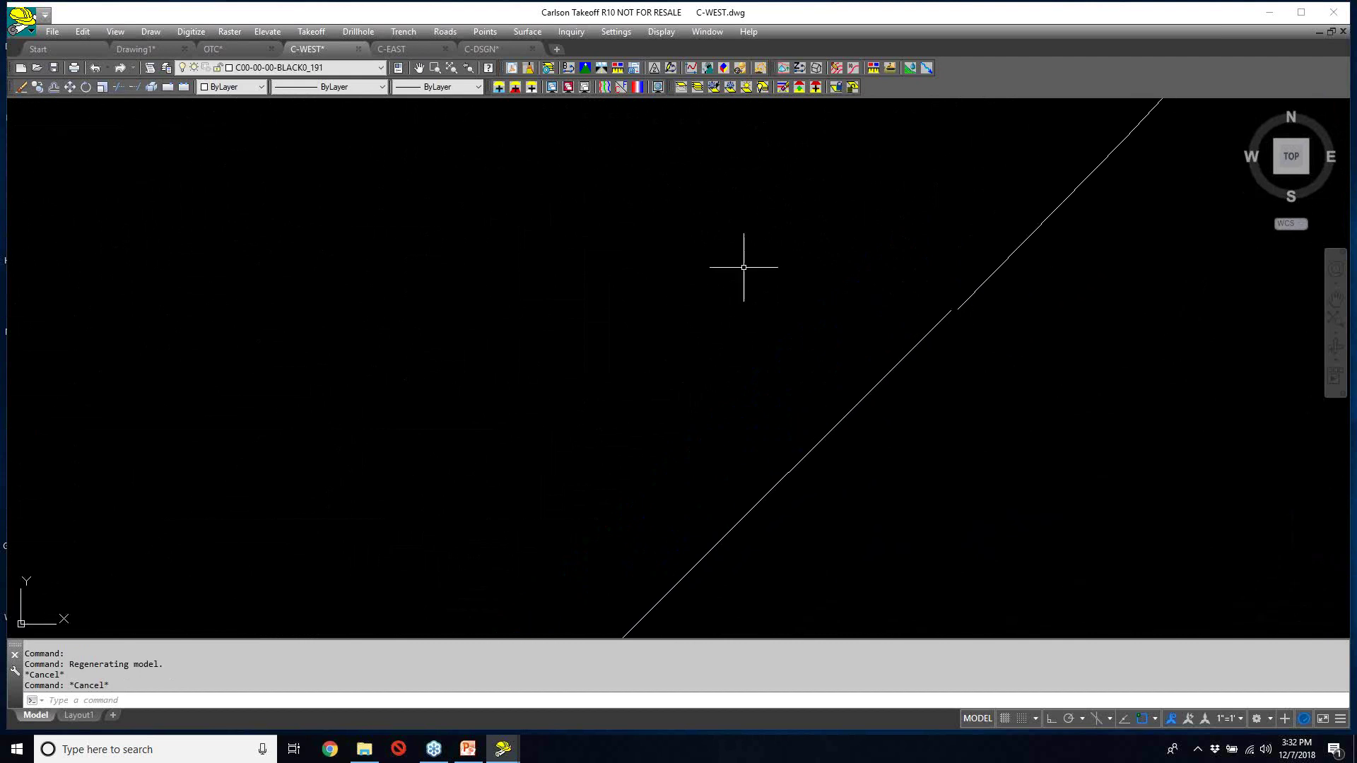
# - Set up Join Nearest by picking the distance across the contour gap, then overriding the maximum separation with 1
pyautogui.click(88, 30)
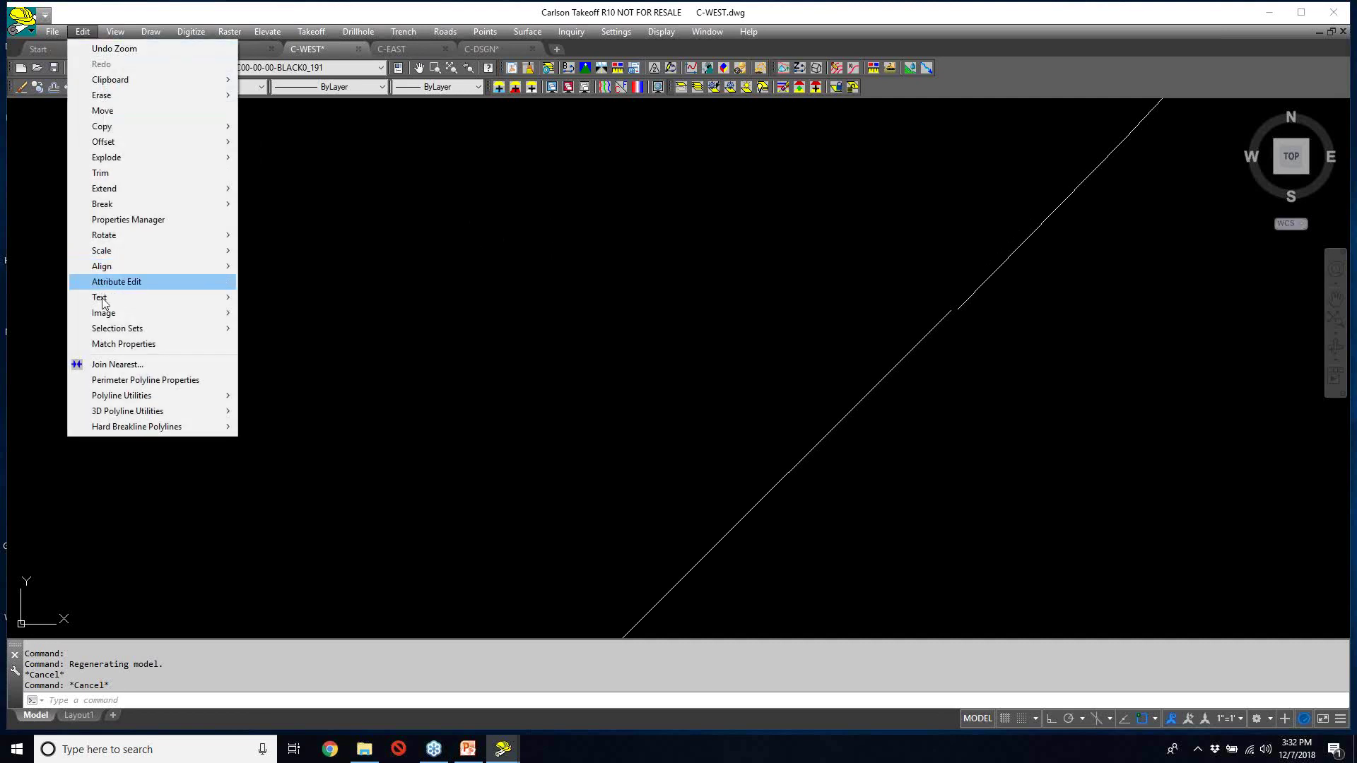
pyautogui.click(129, 365)
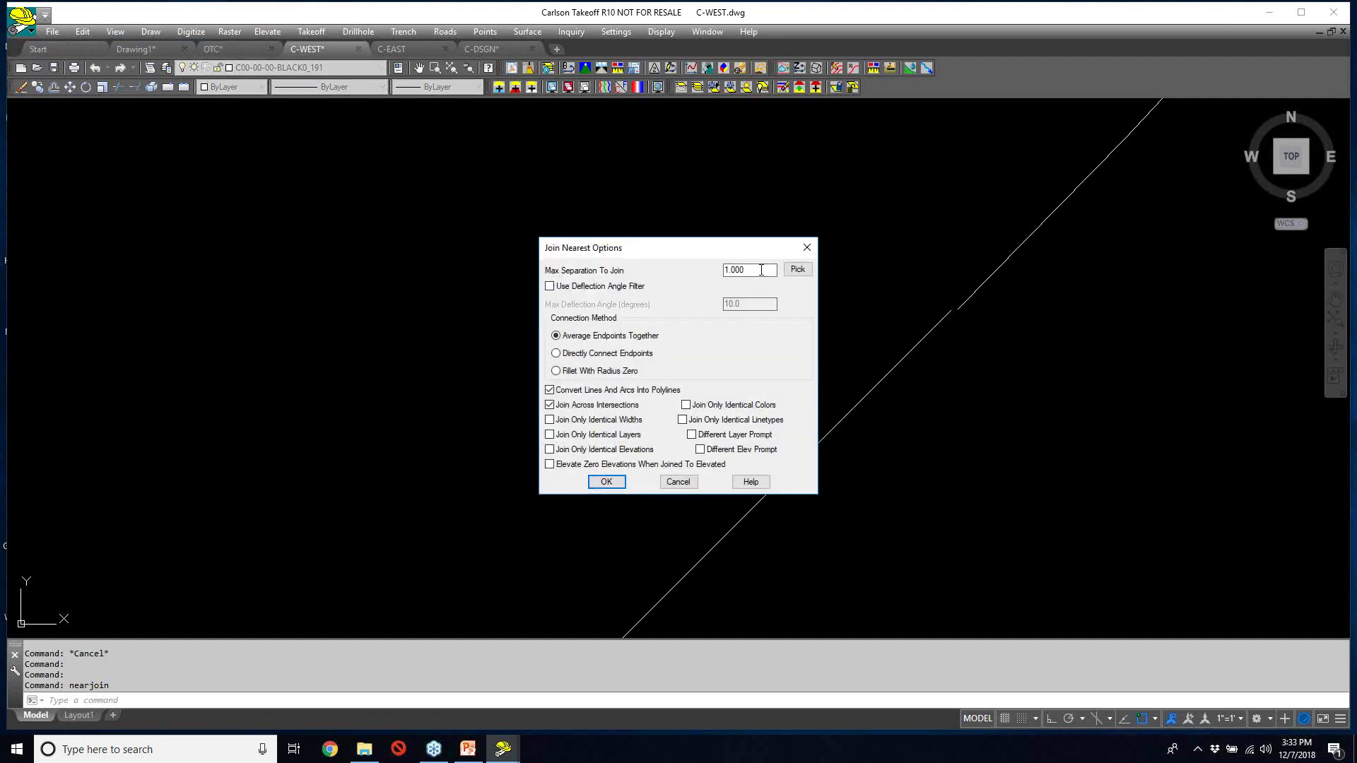
pyautogui.click(790, 274)
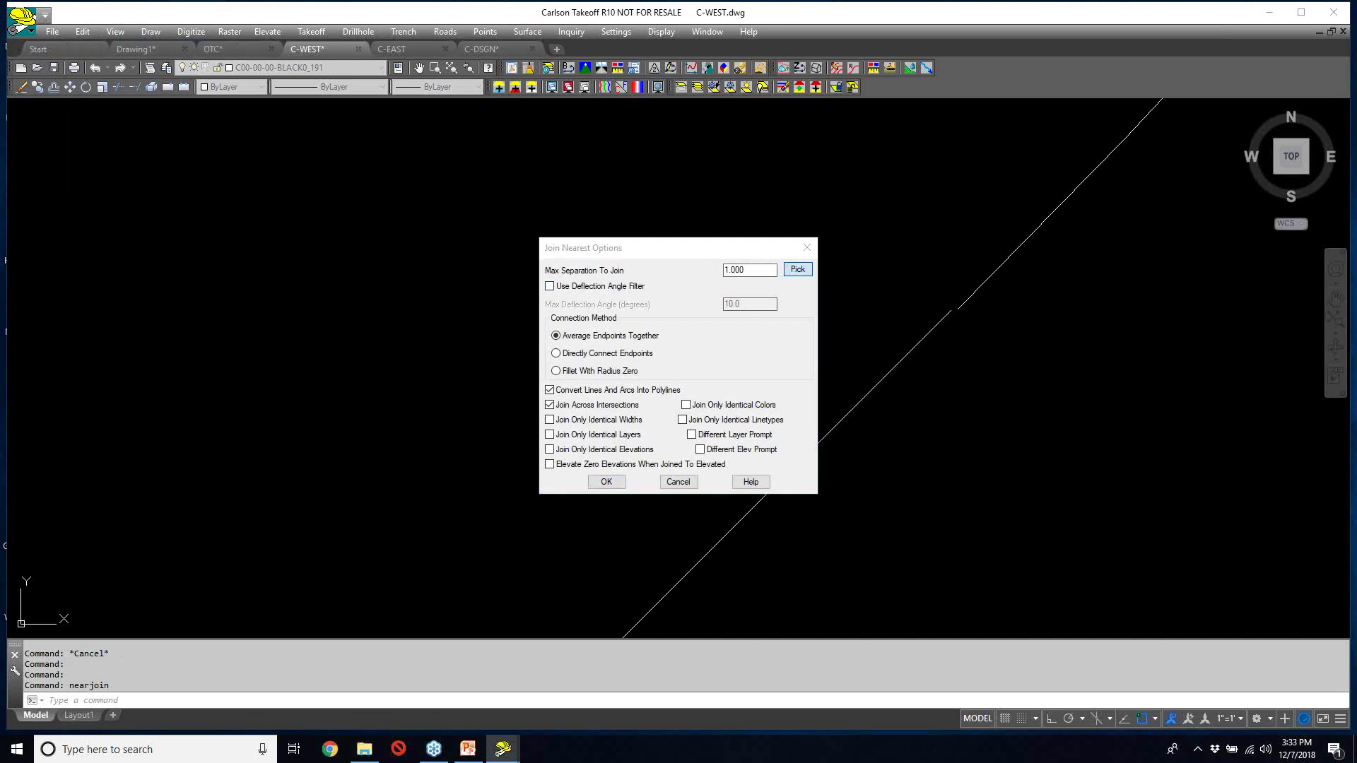
pyautogui.click(930, 311)
pyautogui.click(957, 310)
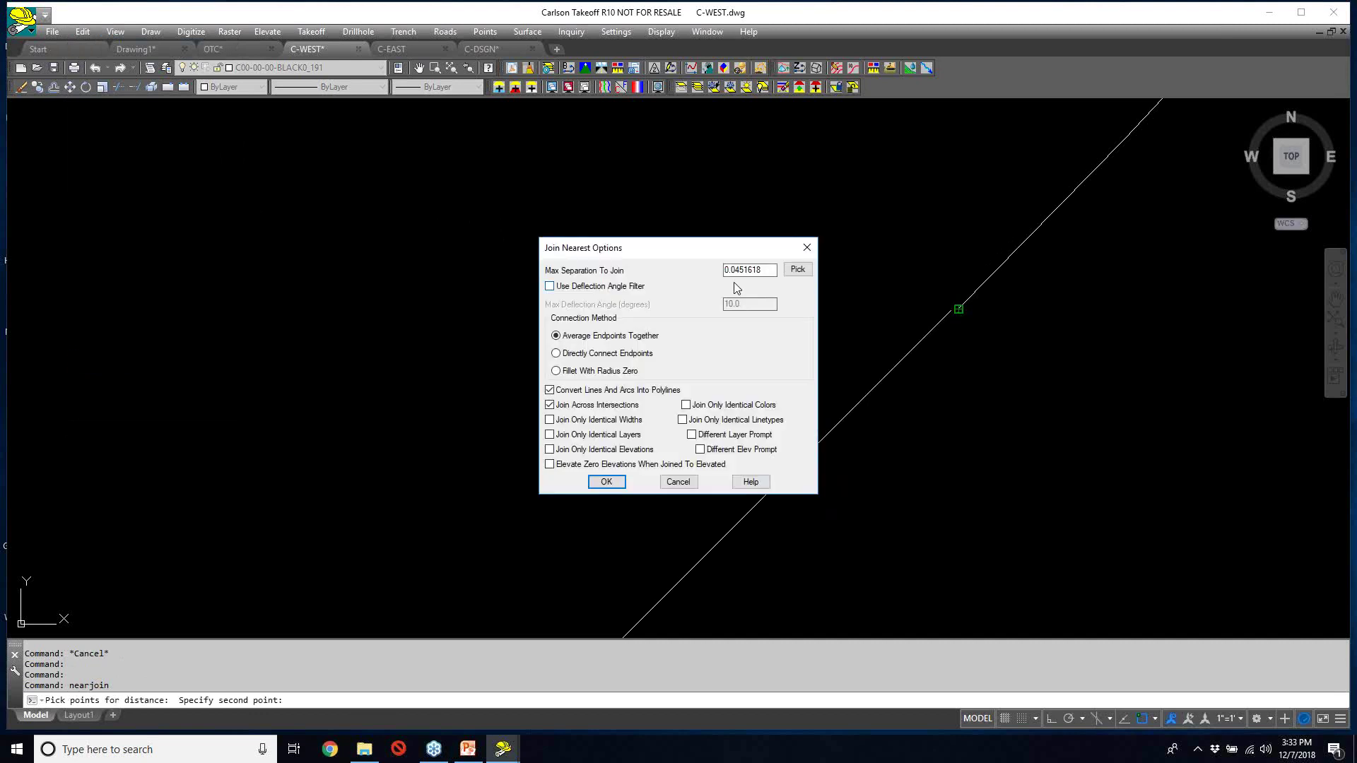
pyautogui.moveTo(731, 270); pyautogui.dragTo(821, 266)
pyautogui.write('1')
pyautogui.press('Tab')
pyautogui.click(608, 482)
# - Apply Join Nearest to all visible lines, arcs and unclosed polylines in the isolated drawing
pyautogui.scroll(-6, 629, 418)
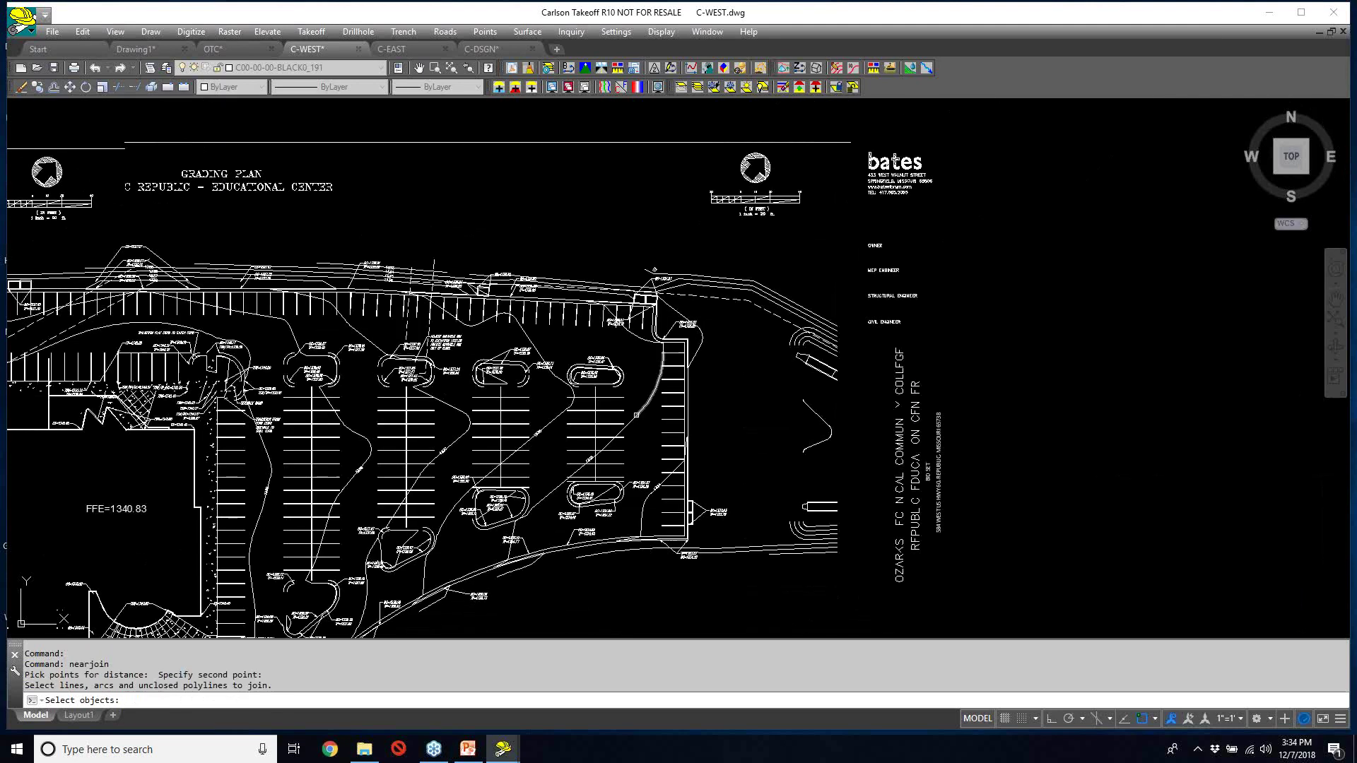
pyautogui.moveTo(636, 414); pyautogui.dragTo(867, 323, button='middle')
pyautogui.scroll(-2, 867, 323)
pyautogui.write('all')
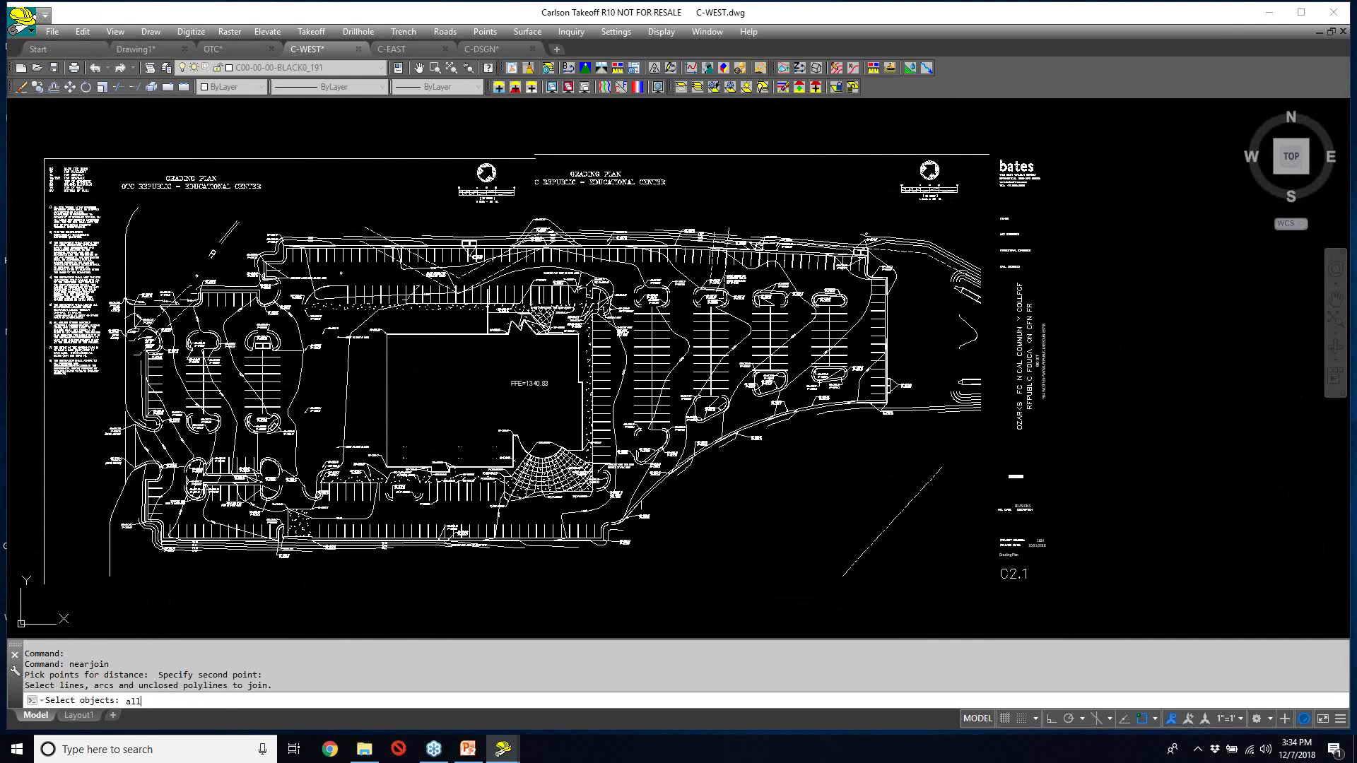
pyautogui.press('Return')
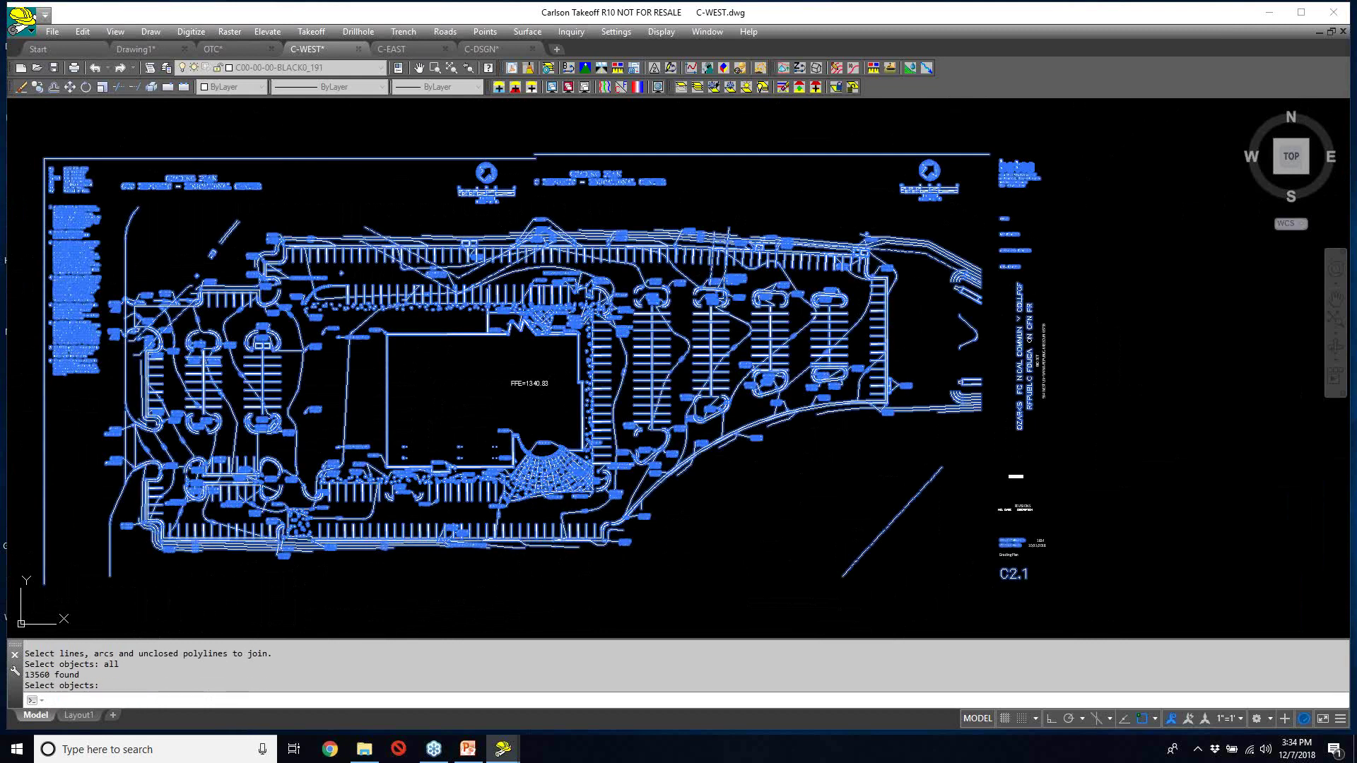
pyautogui.press('Return')
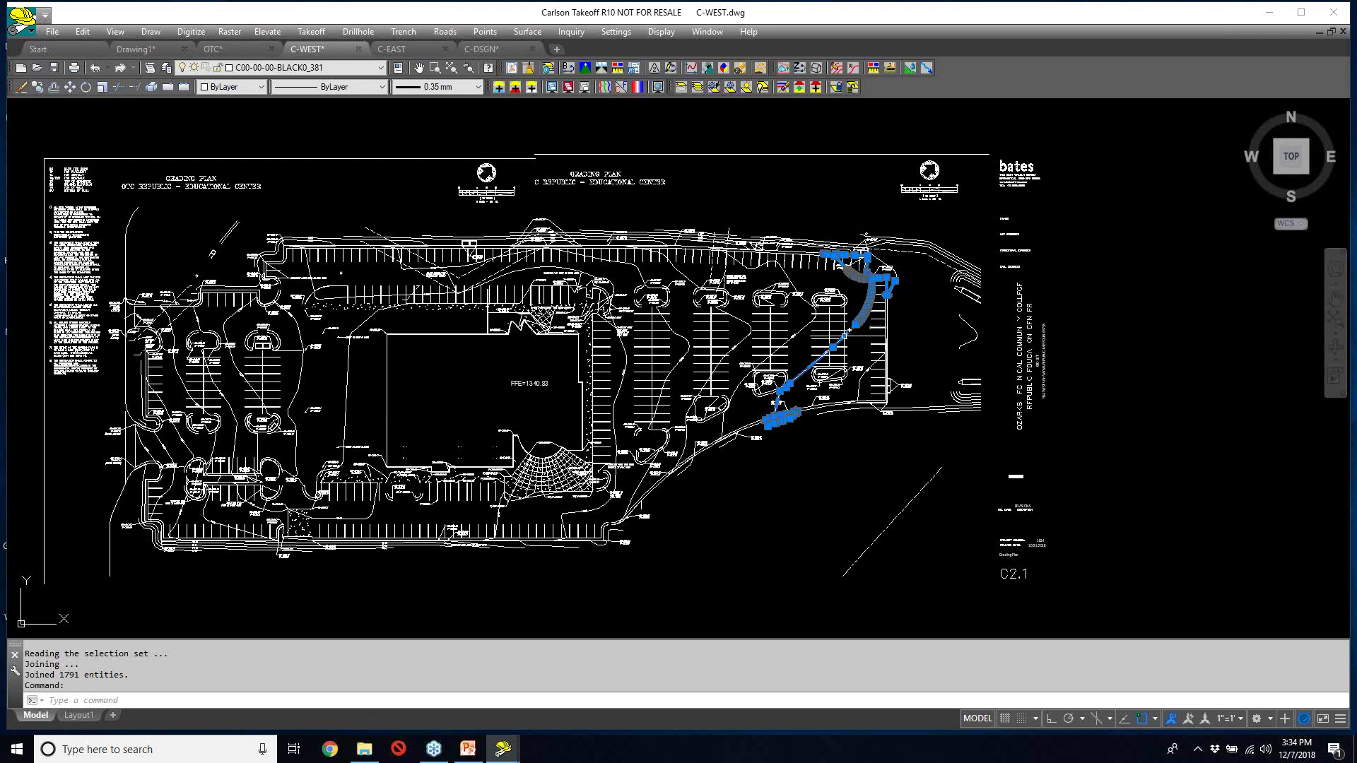
# - Check how far the joined contour polylines in the east parking area run by selecting them individually
pyautogui.press('Escape')
pyautogui.press('Escape')
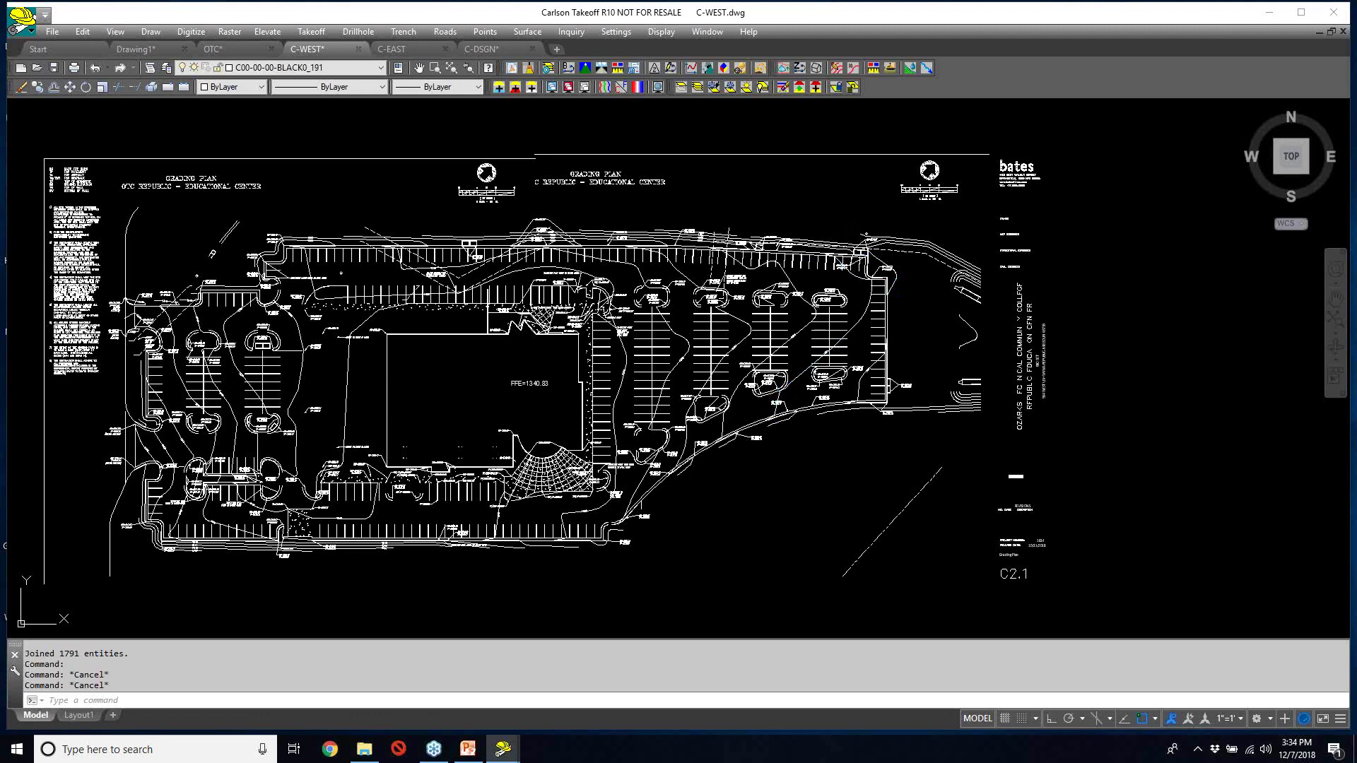
pyautogui.click(735, 396)
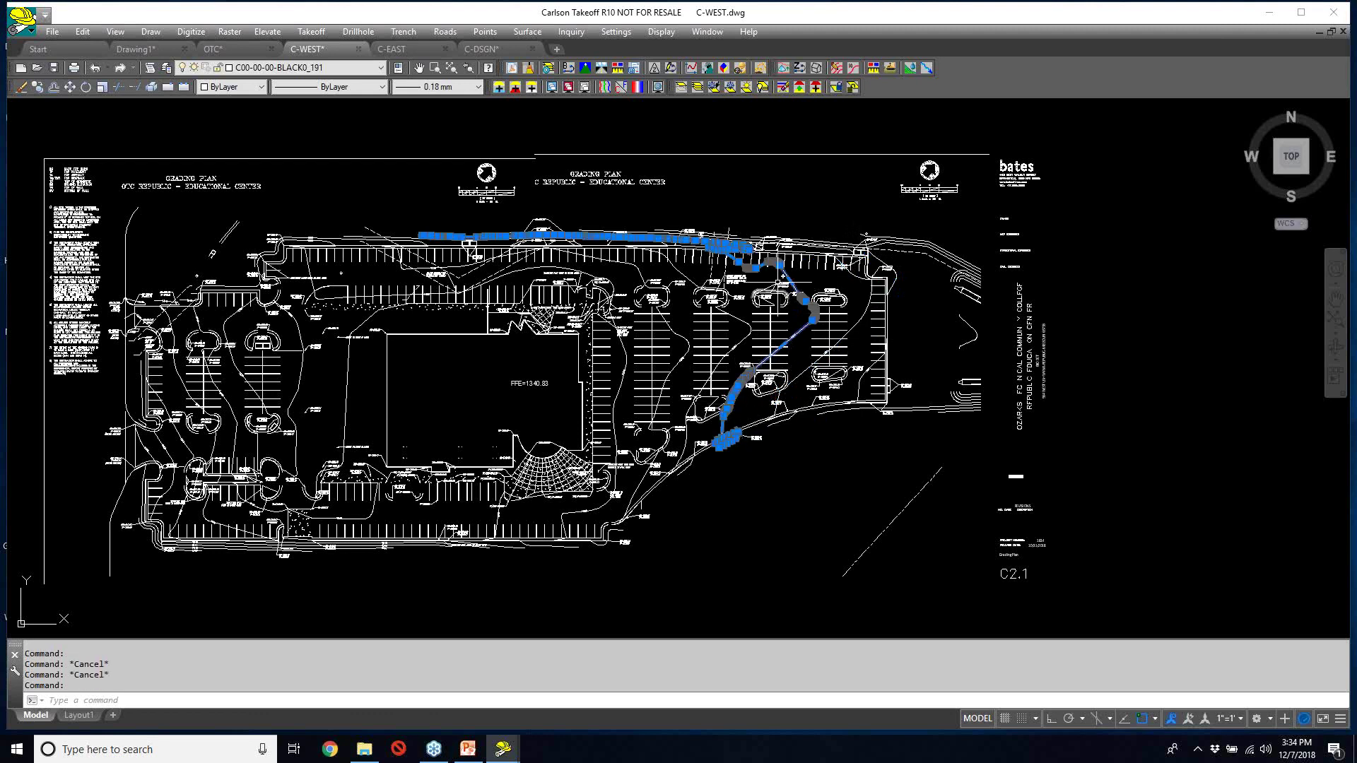
pyautogui.press('Escape')
pyautogui.press('Escape')
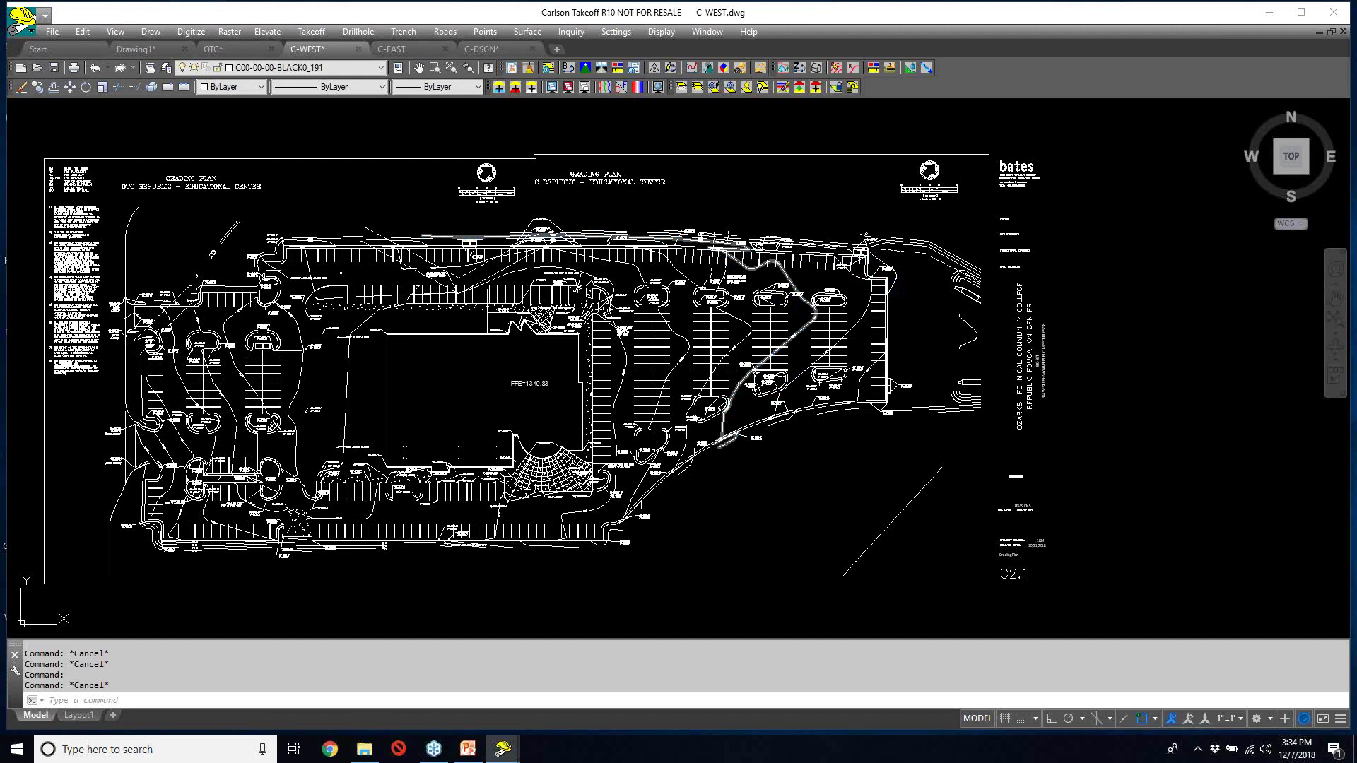
pyautogui.click(739, 338)
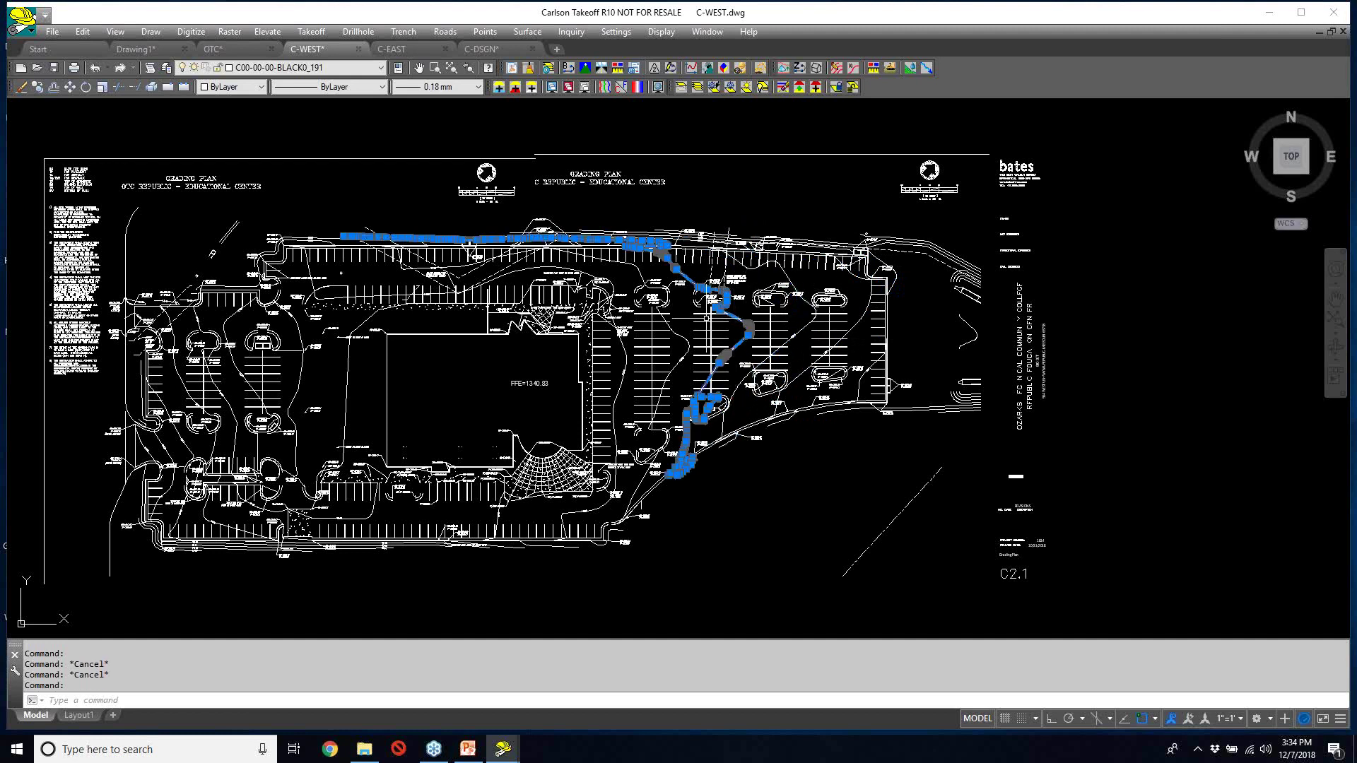
pyautogui.press('Escape')
pyautogui.press('Escape')
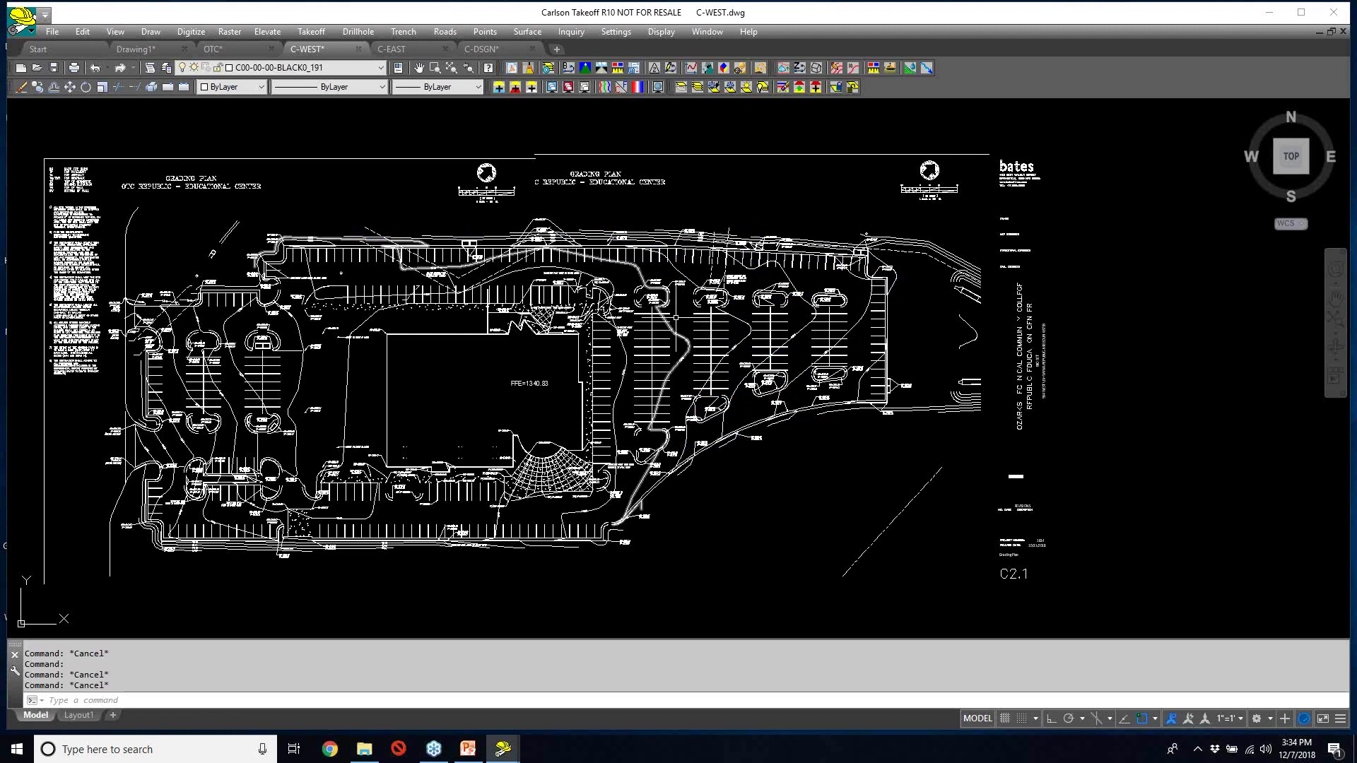
# - Configure the Multiple In Series elevation settings with minor layer C-TOPO-MINR and major layer C-TOPO-MAJR
pyautogui.scroll(8, 710, 347)
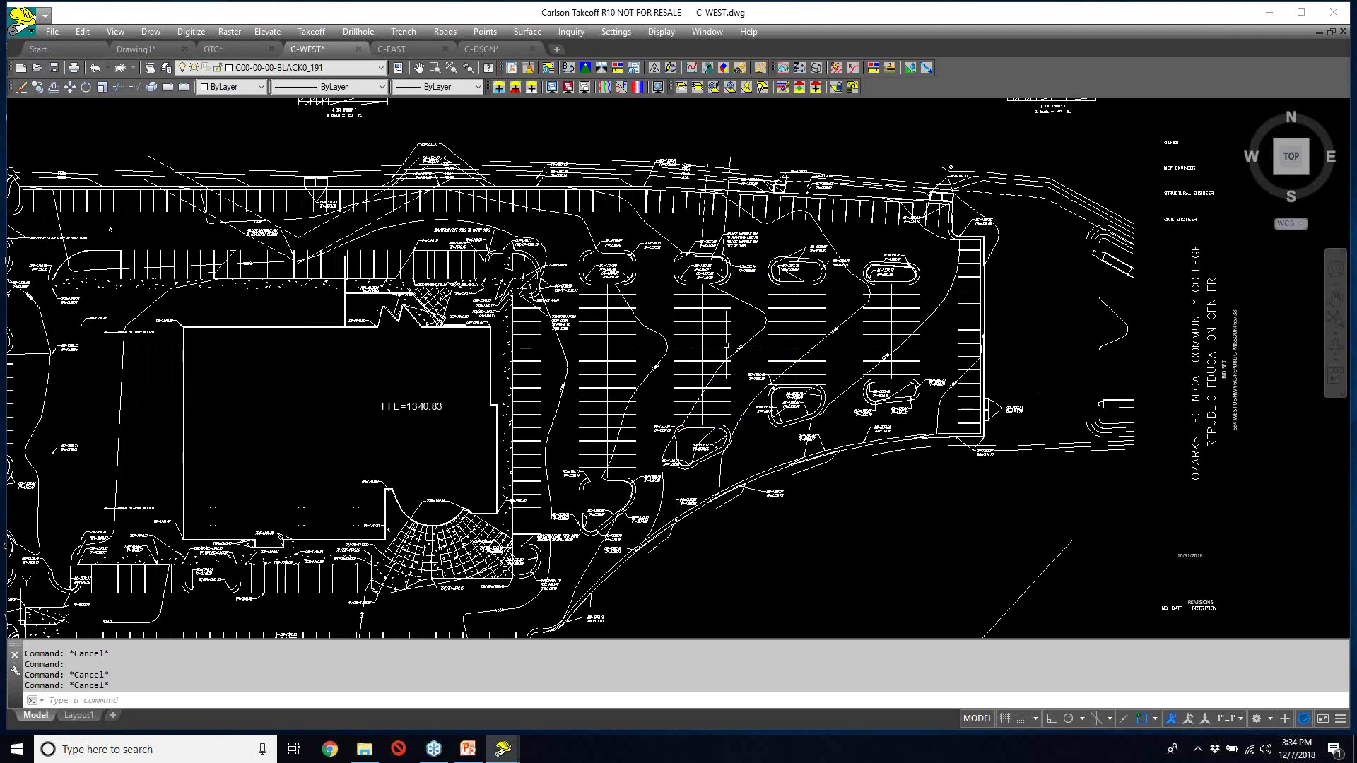
pyautogui.moveTo(1039, 393); pyautogui.dragTo(845, 402, button='middle')
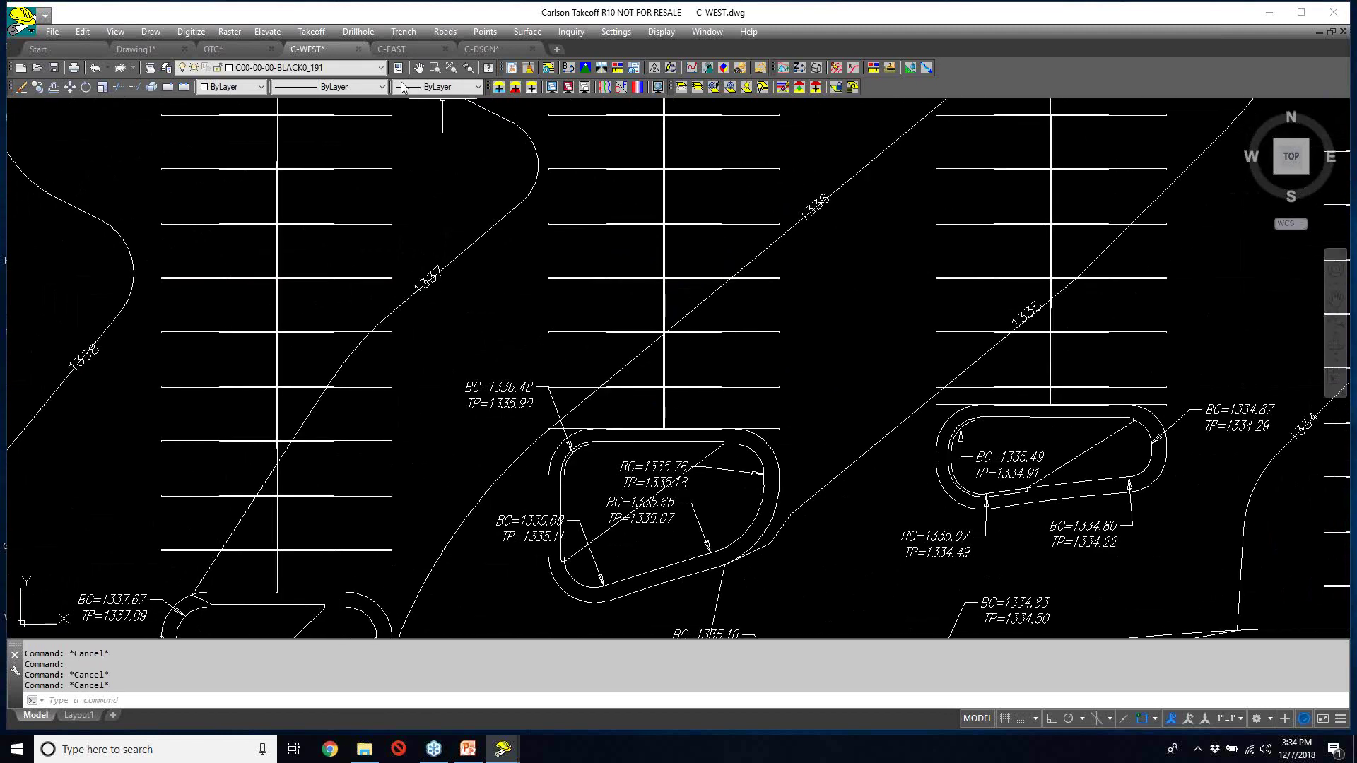
pyautogui.click(268, 32)
pyautogui.moveTo(326, 245)
pyautogui.click(504, 245)
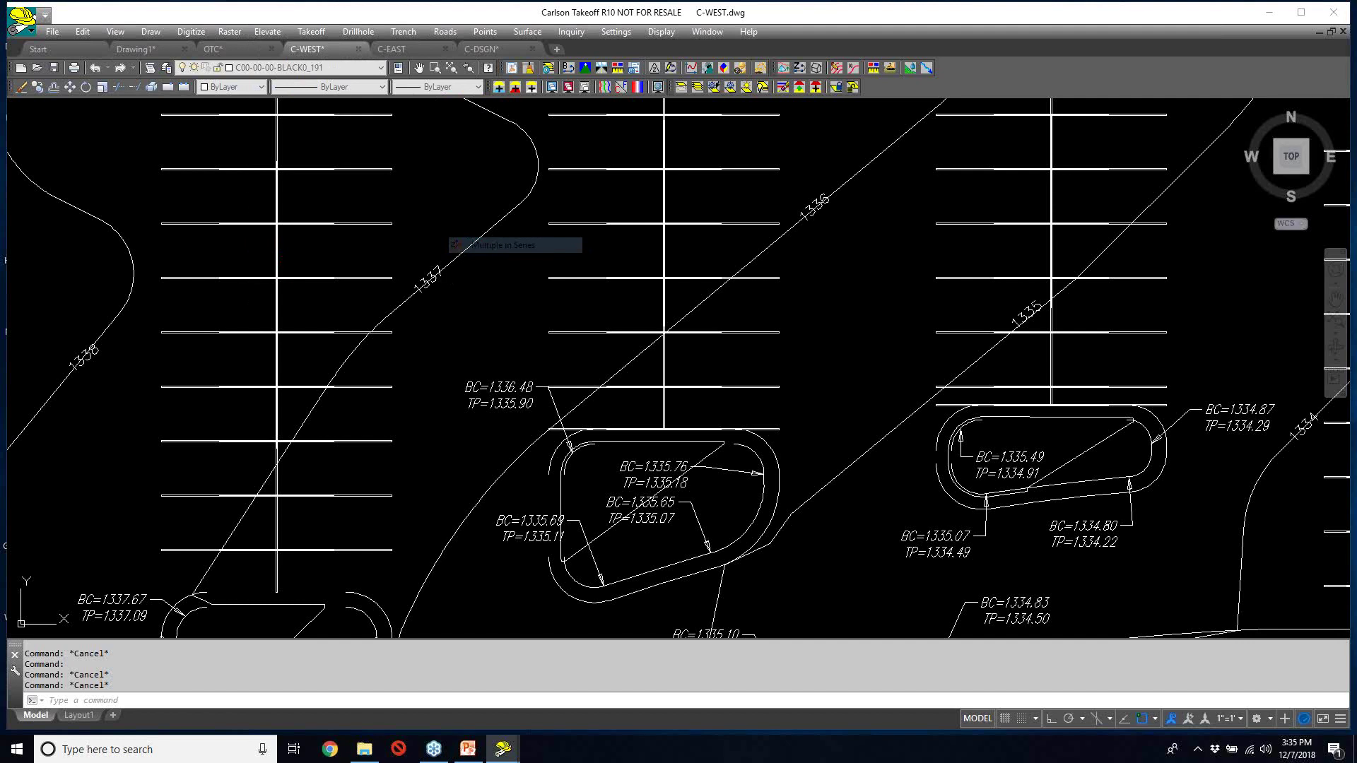
pyautogui.doubleClick(647, 358)
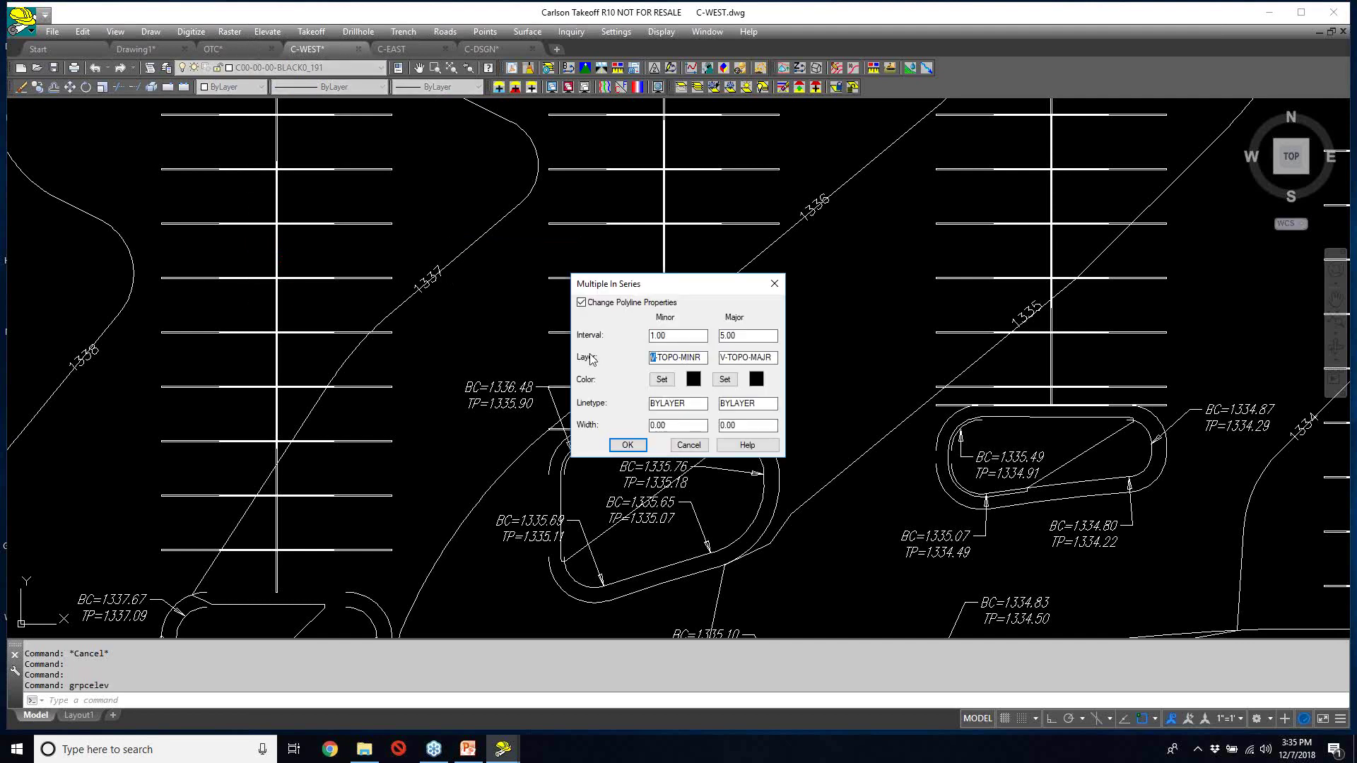
pyautogui.write('C')
pyautogui.press('Tab')
pyautogui.click(768, 358)
pyautogui.doubleClick(720, 358)
pyautogui.write('C')
pyautogui.click(627, 445)
# - Assign elevations to the two contours labelled 1335 and 1336 with a crossing line, beginning at 1335 and incrementing up
pyautogui.click(901, 400)
pyautogui.click(843, 150)
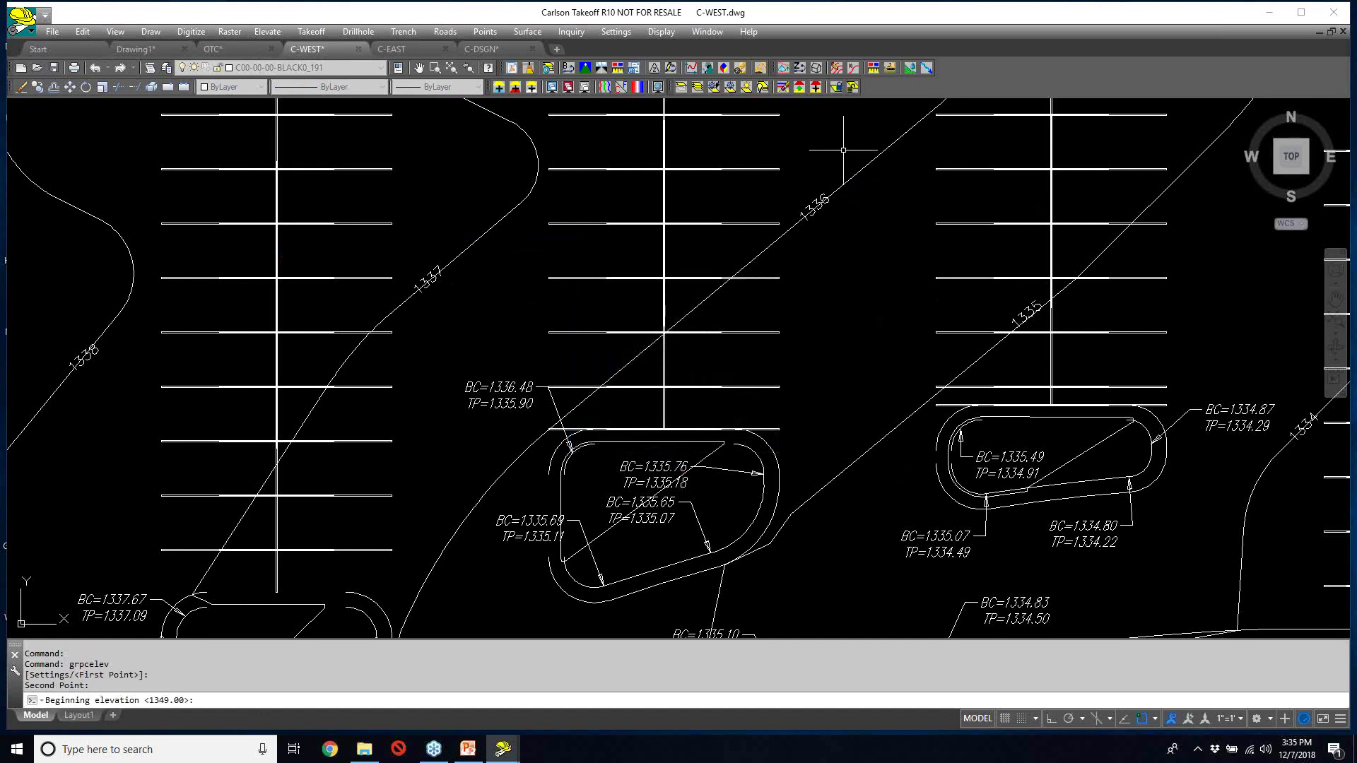
pyautogui.write('1335')
pyautogui.press('Return')
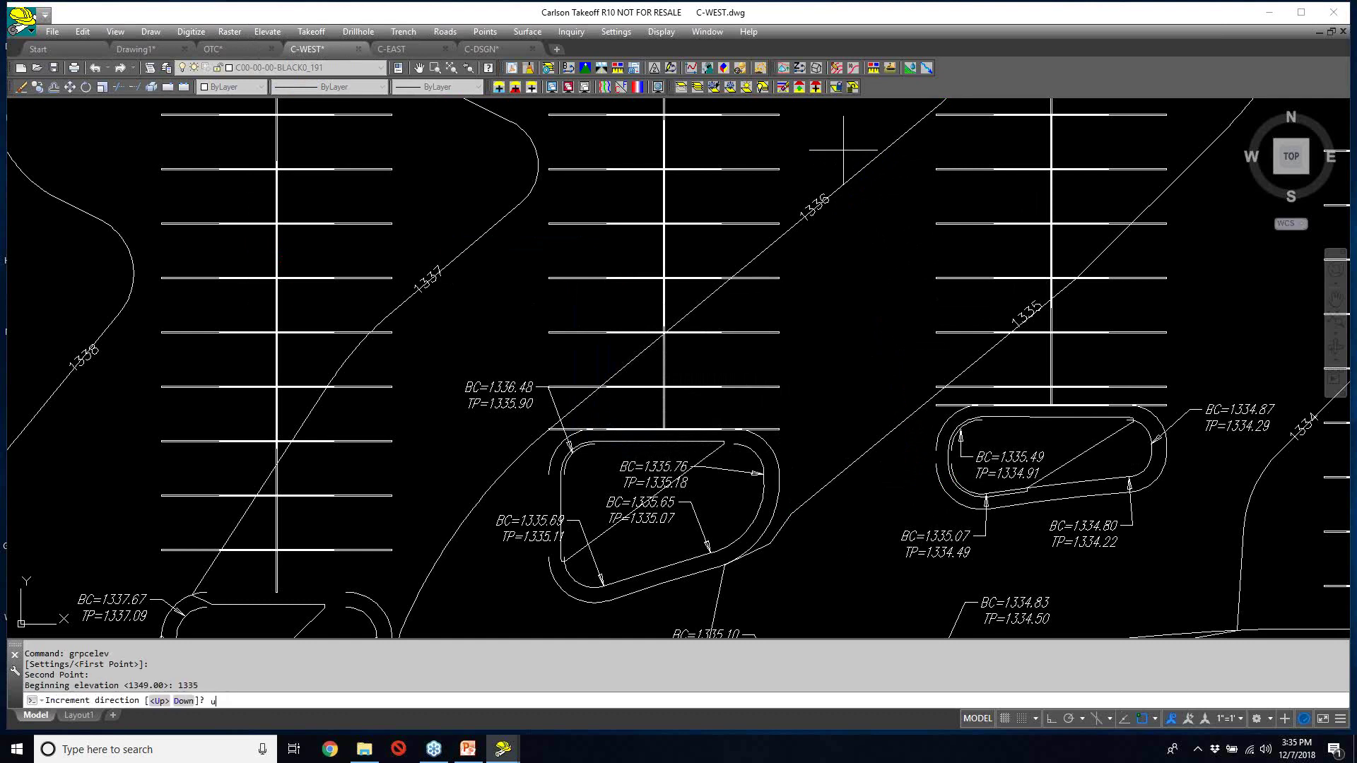
pyautogui.write('u')
pyautogui.press('Return')
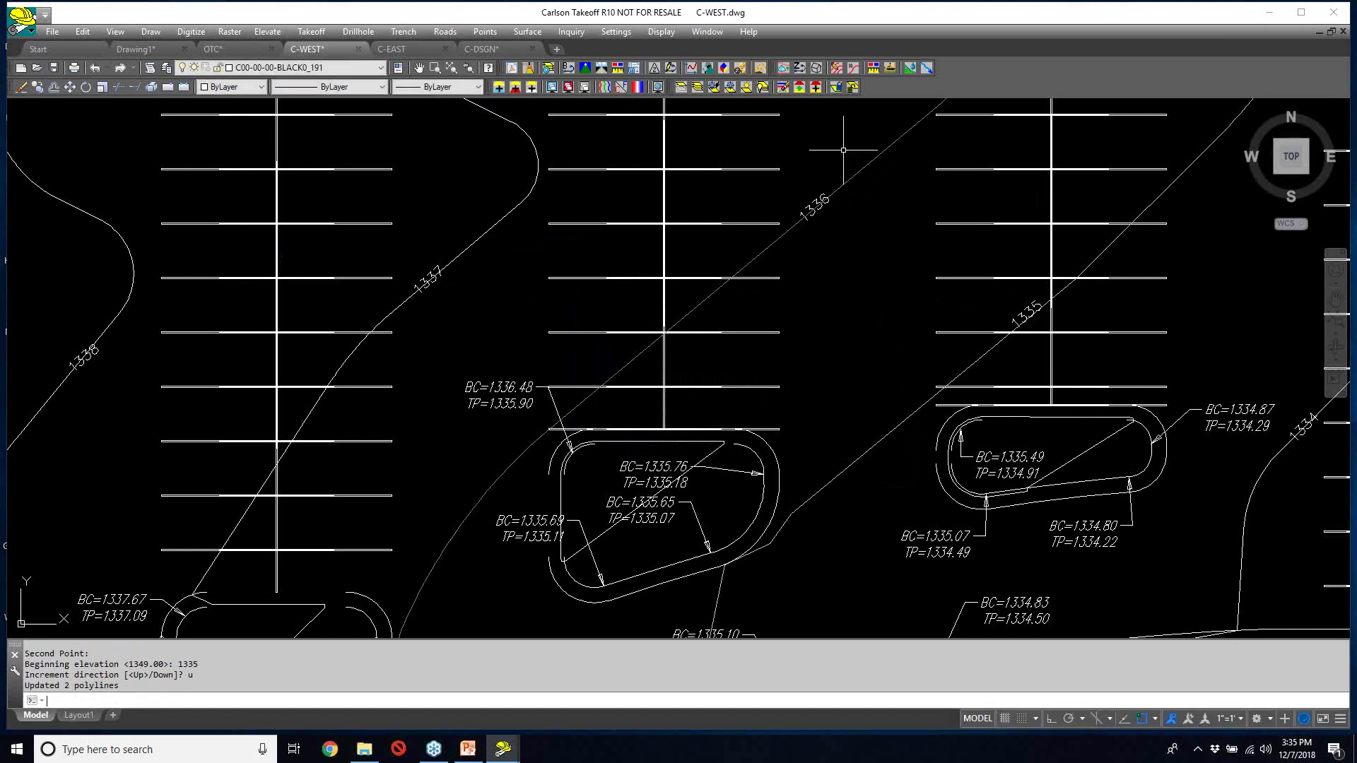
# - Review the minor and major contour layers in the Multiple In Series elevation settings, leaving them as they are
pyautogui.press('Up')
pyautogui.press('Return')
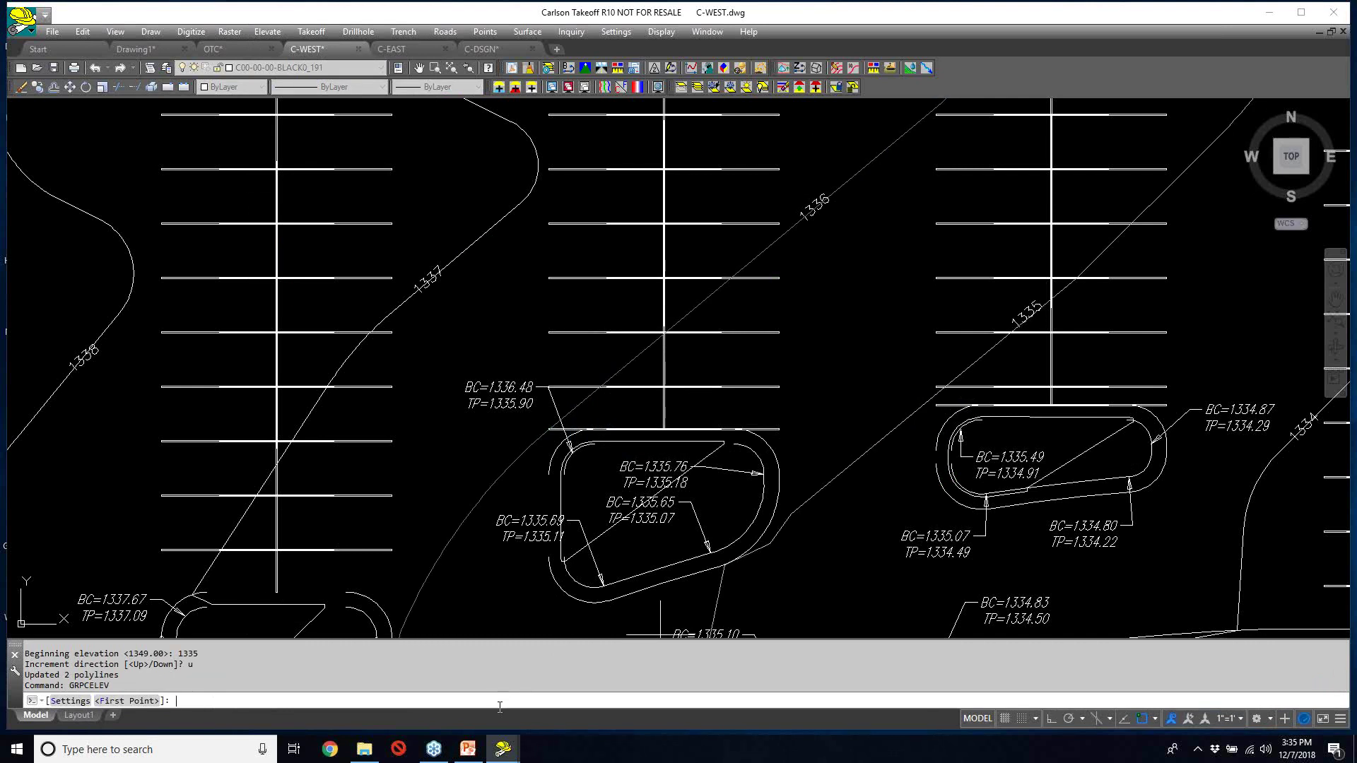
pyautogui.press('Return')
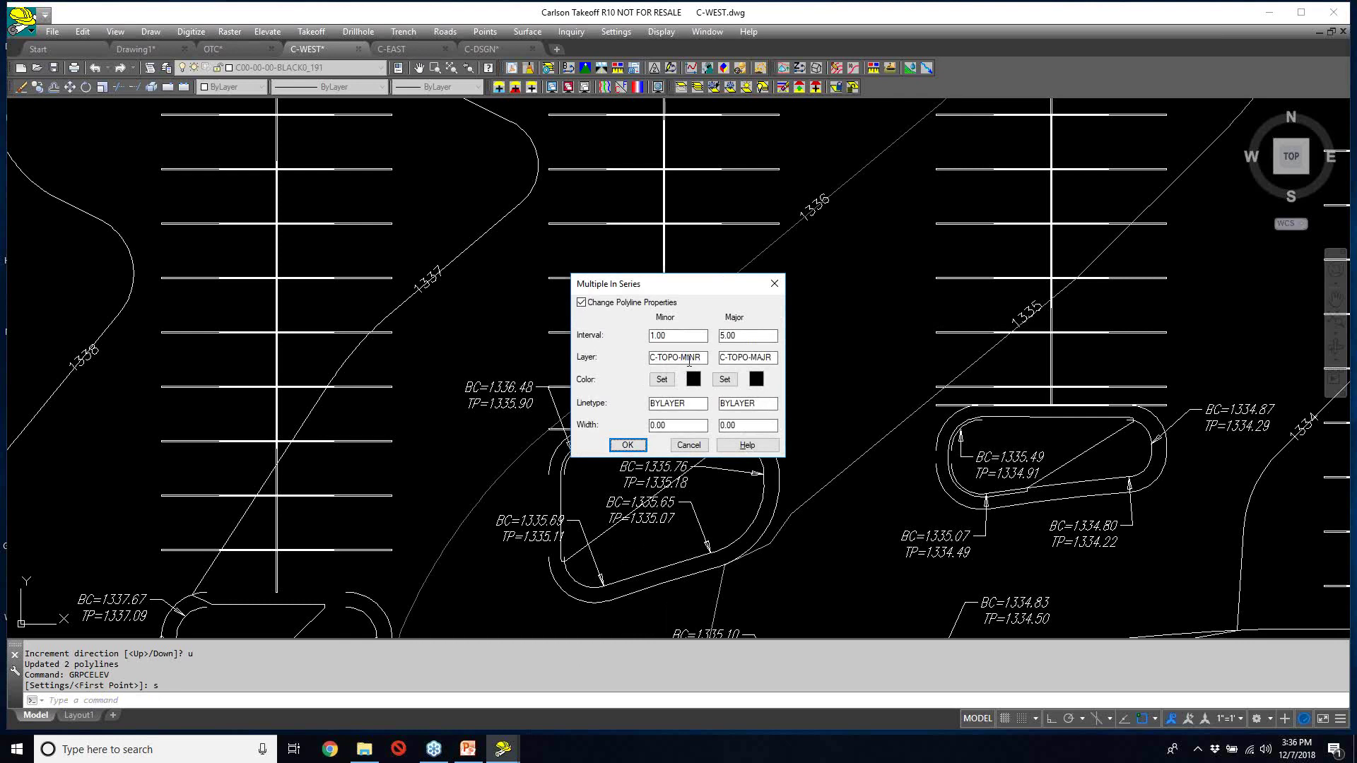
pyautogui.click(689, 445)
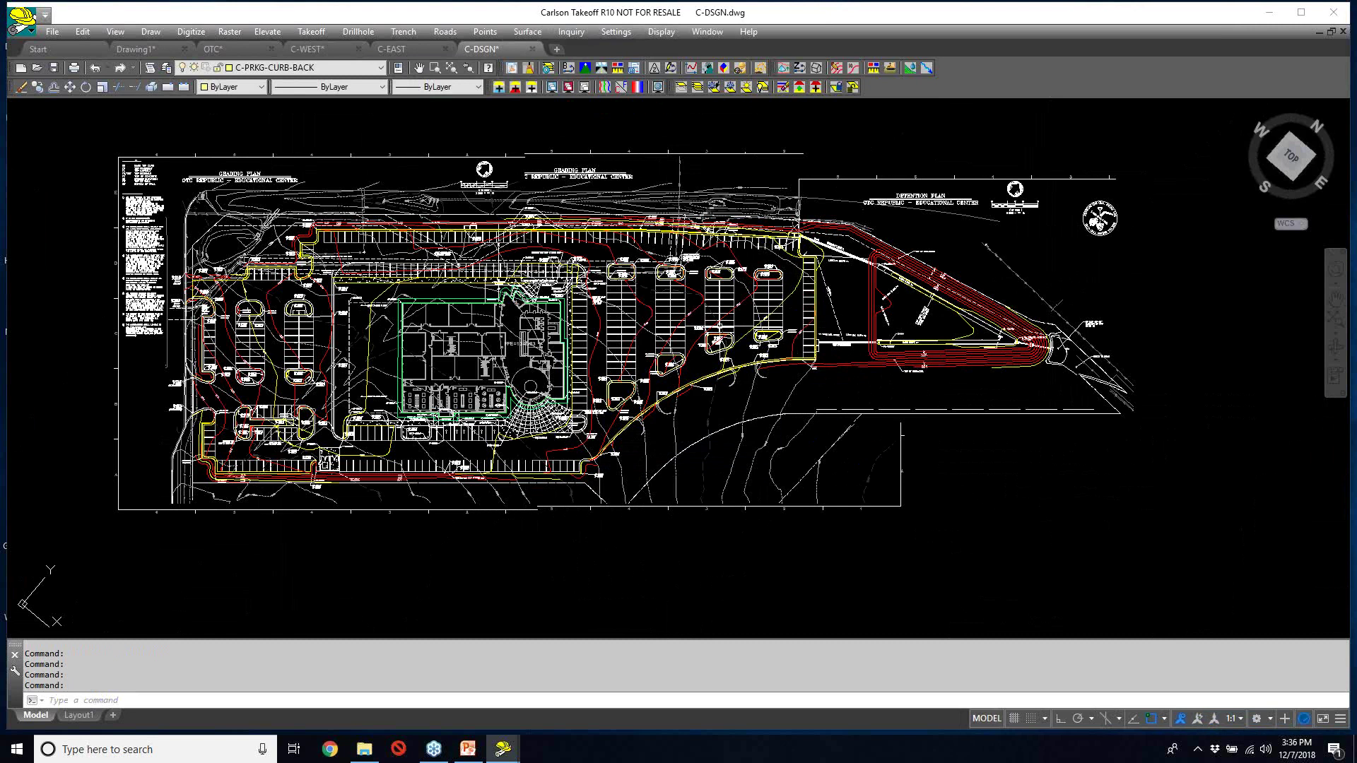
# - Switch to the C-DSGN drawing and examine the combined design linework, closing in on the building walls and the rounded corner at the zigzag entrance
pyautogui.moveTo(678, 339); pyautogui.dragTo(737, 342, button='middle')
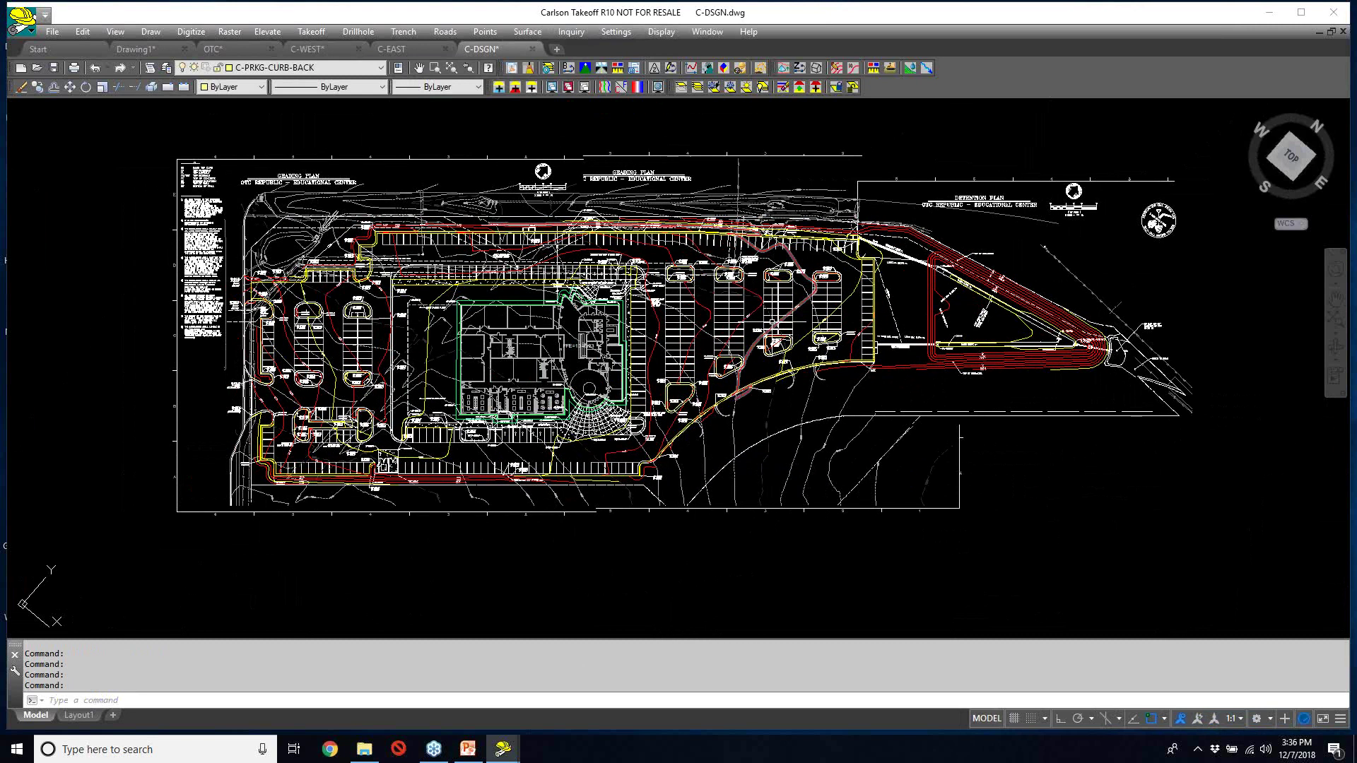
pyautogui.scroll(4, 726, 321)
pyautogui.scroll(-4, 727, 320)
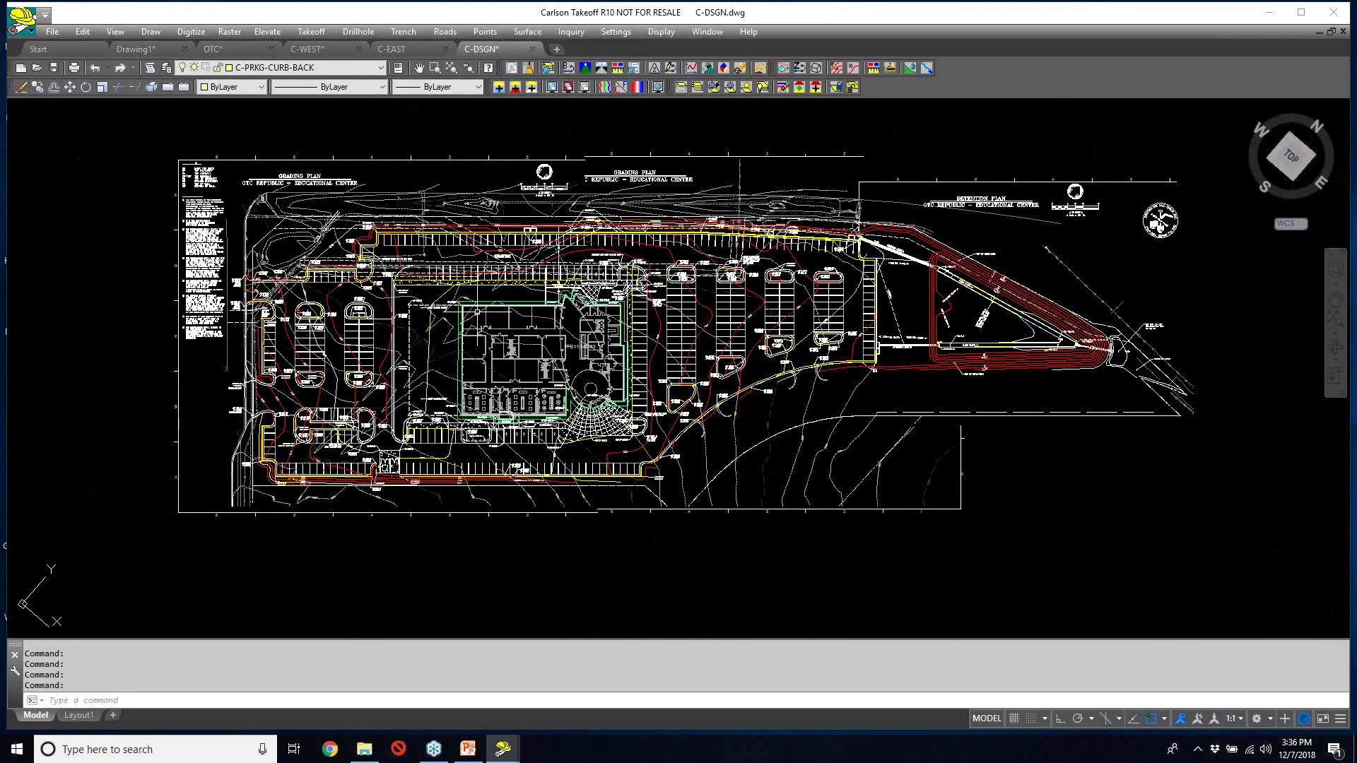
pyautogui.scroll(3, 501, 311)
pyautogui.scroll(3, 501, 311)
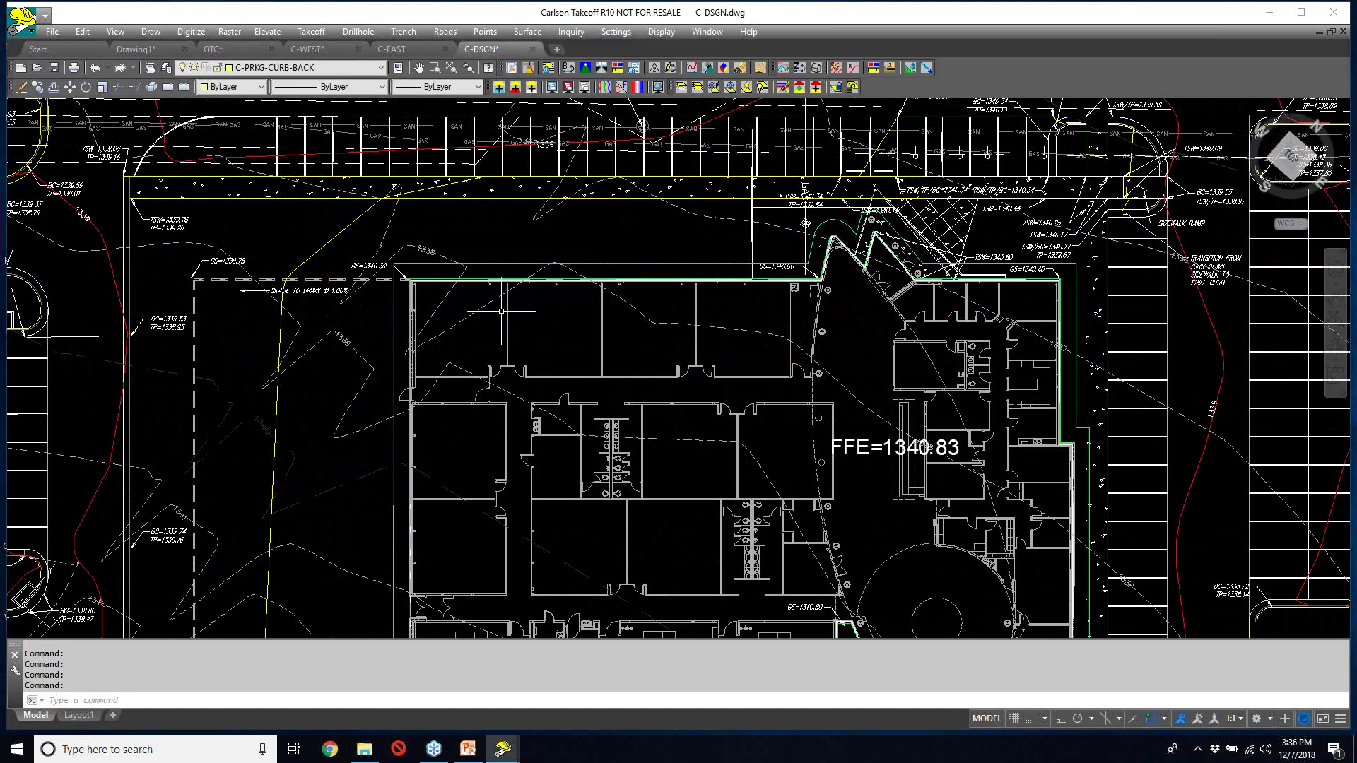
pyautogui.scroll(-3, 501, 311)
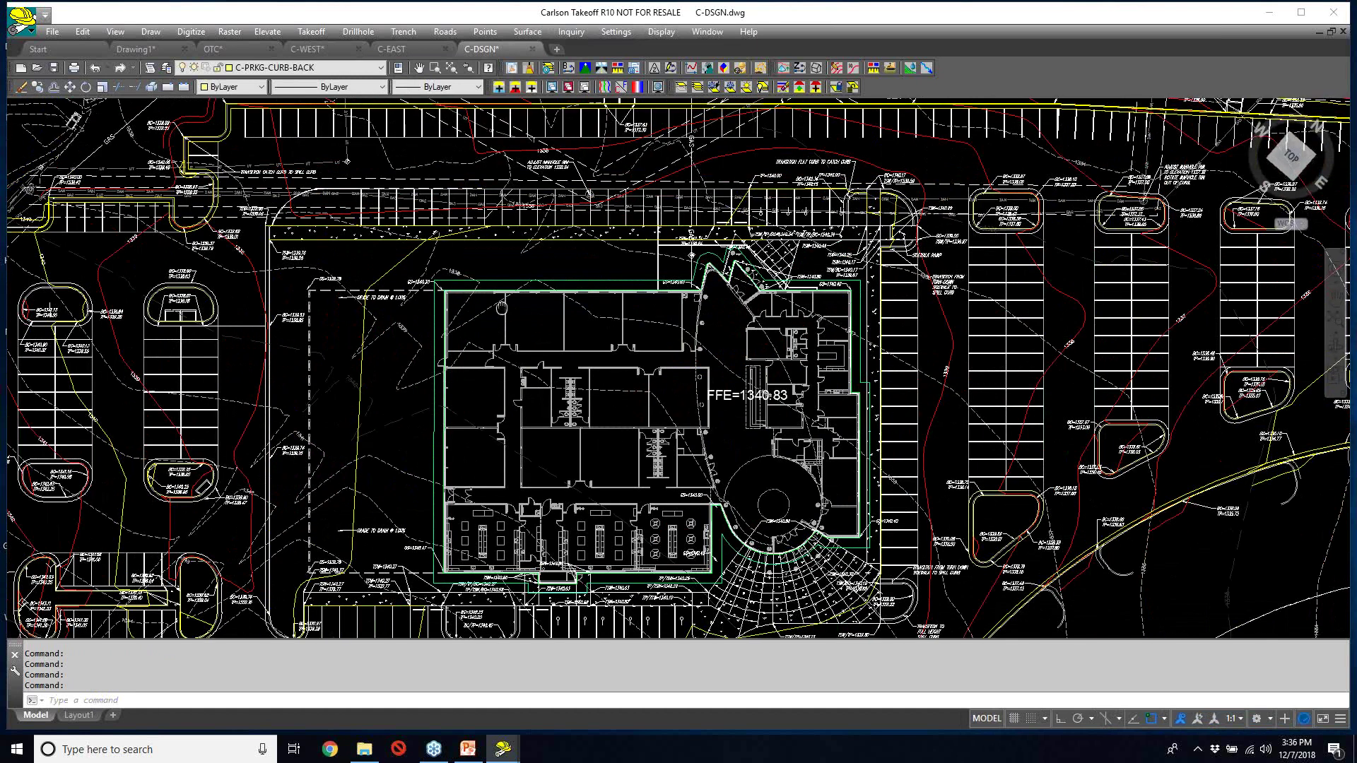
pyautogui.moveTo(501, 311); pyautogui.dragTo(506, 255, button='middle')
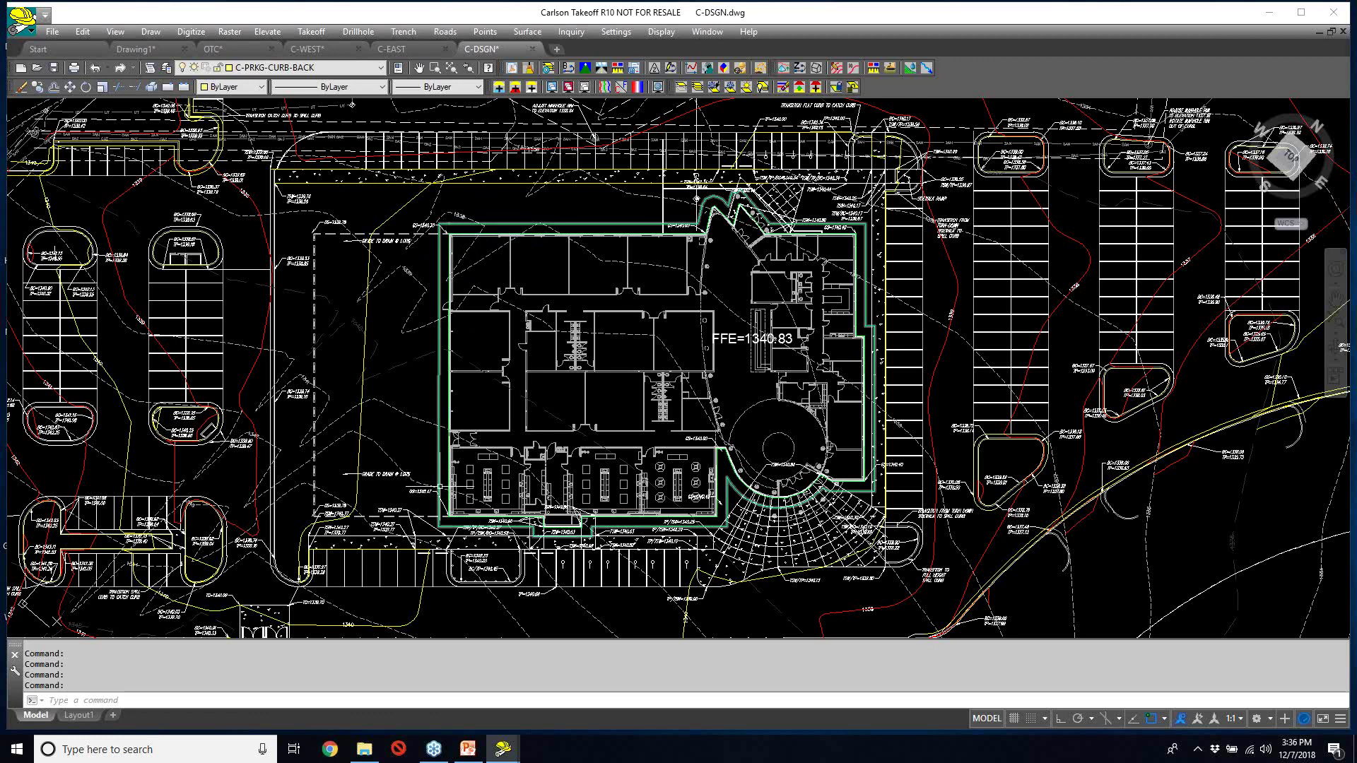
pyautogui.scroll(10, 592, 245)
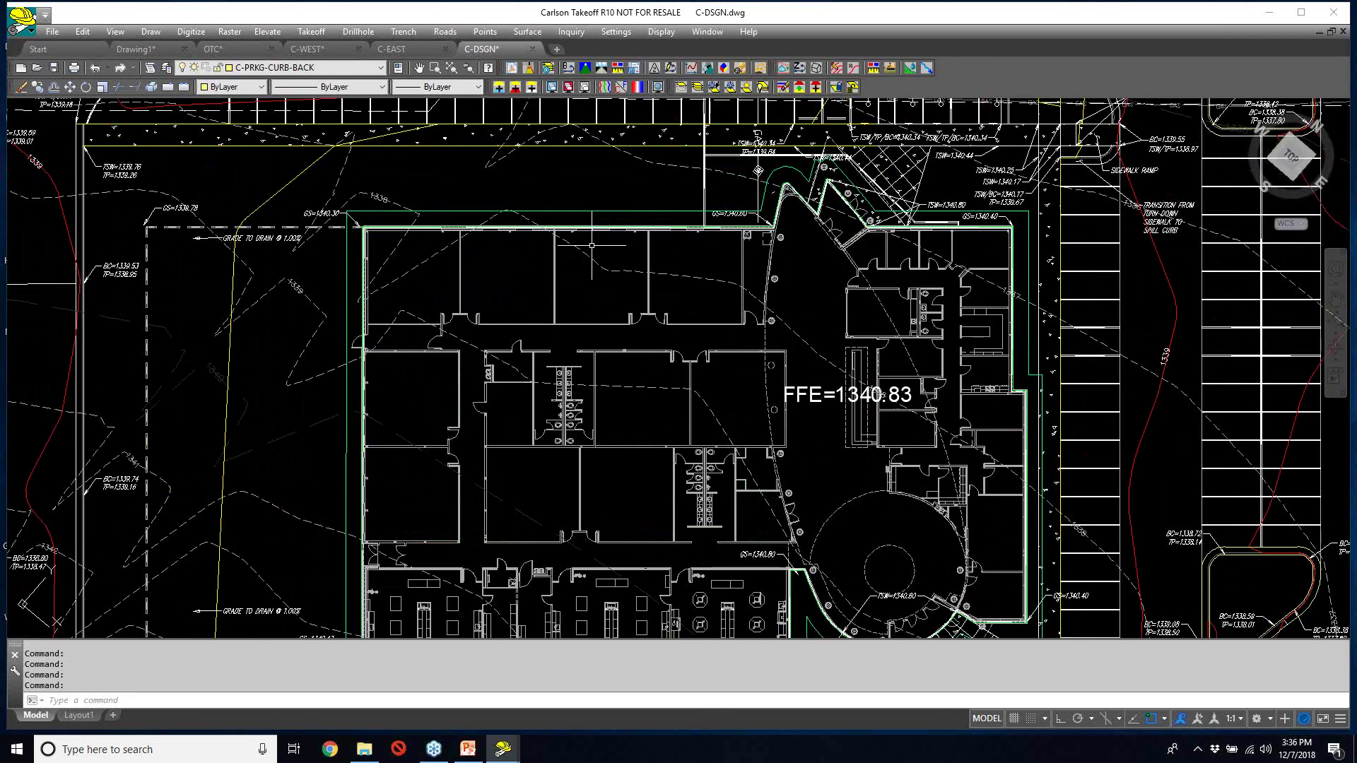
pyautogui.scroll(3, 773, 257)
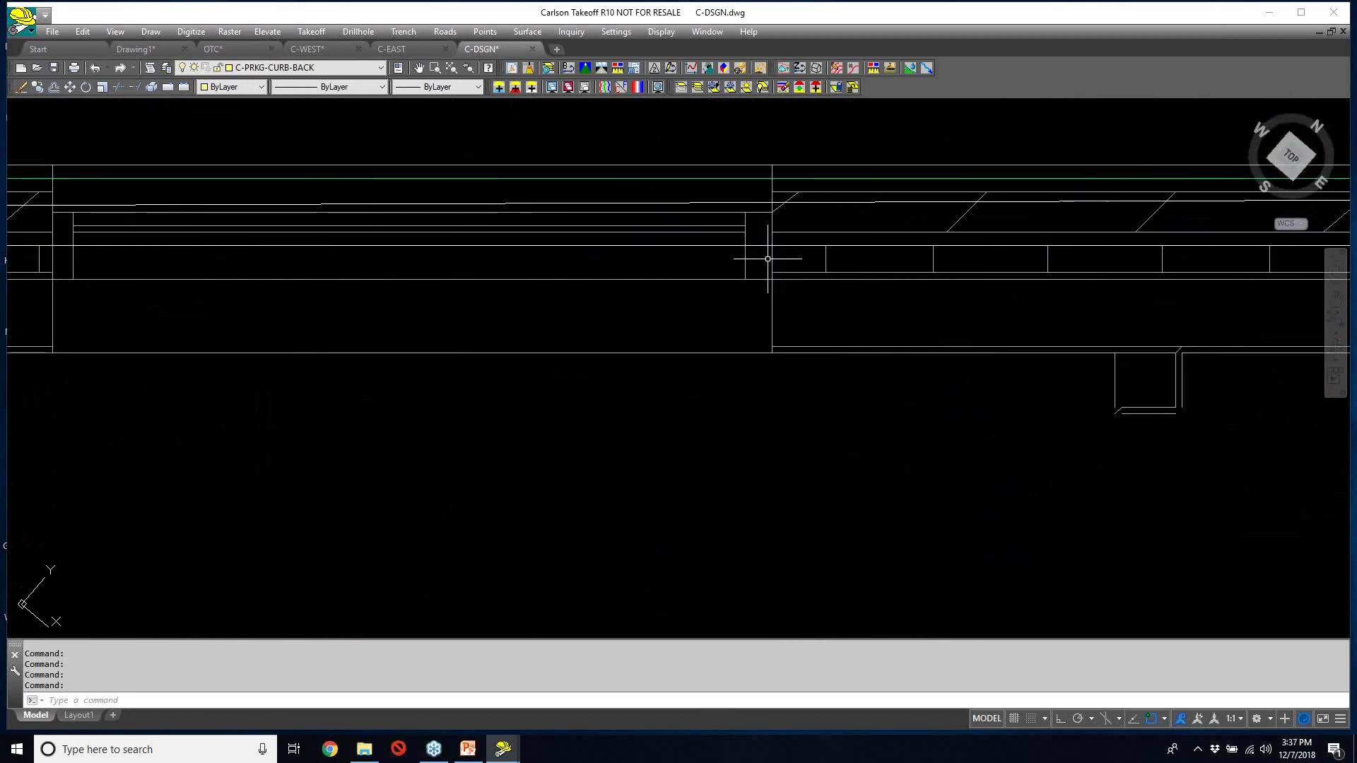
pyautogui.moveTo(999, 332); pyautogui.dragTo(532, 348, button='middle')
pyautogui.scroll(-5, 532, 347)
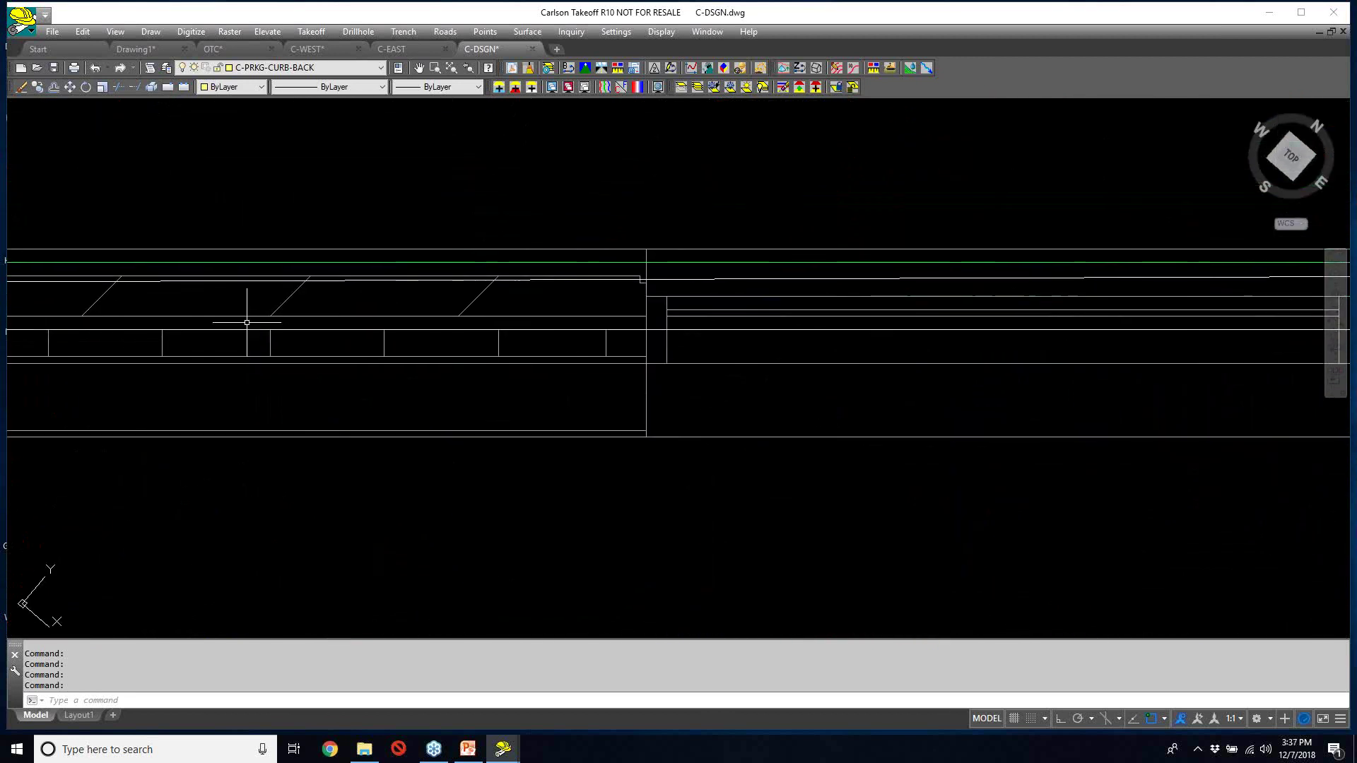
pyautogui.moveTo(1103, 356); pyautogui.dragTo(481, 387, button='middle')
pyautogui.moveTo(831, 238); pyautogui.dragTo(753, 160, button='middle')
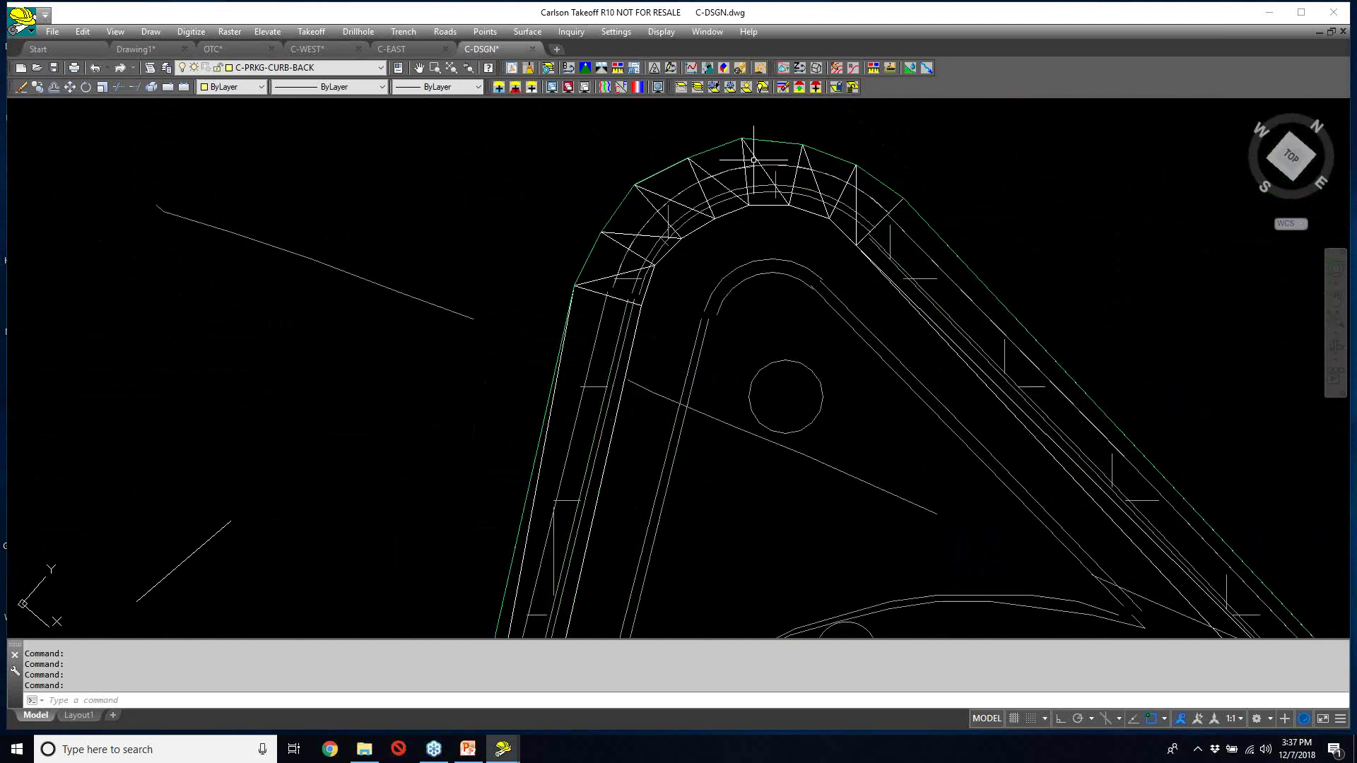
# - Isolate the layers of the white building wall linework, the green polyline tracing it and the green outline offset outside the building
pyautogui.click(115, 32)
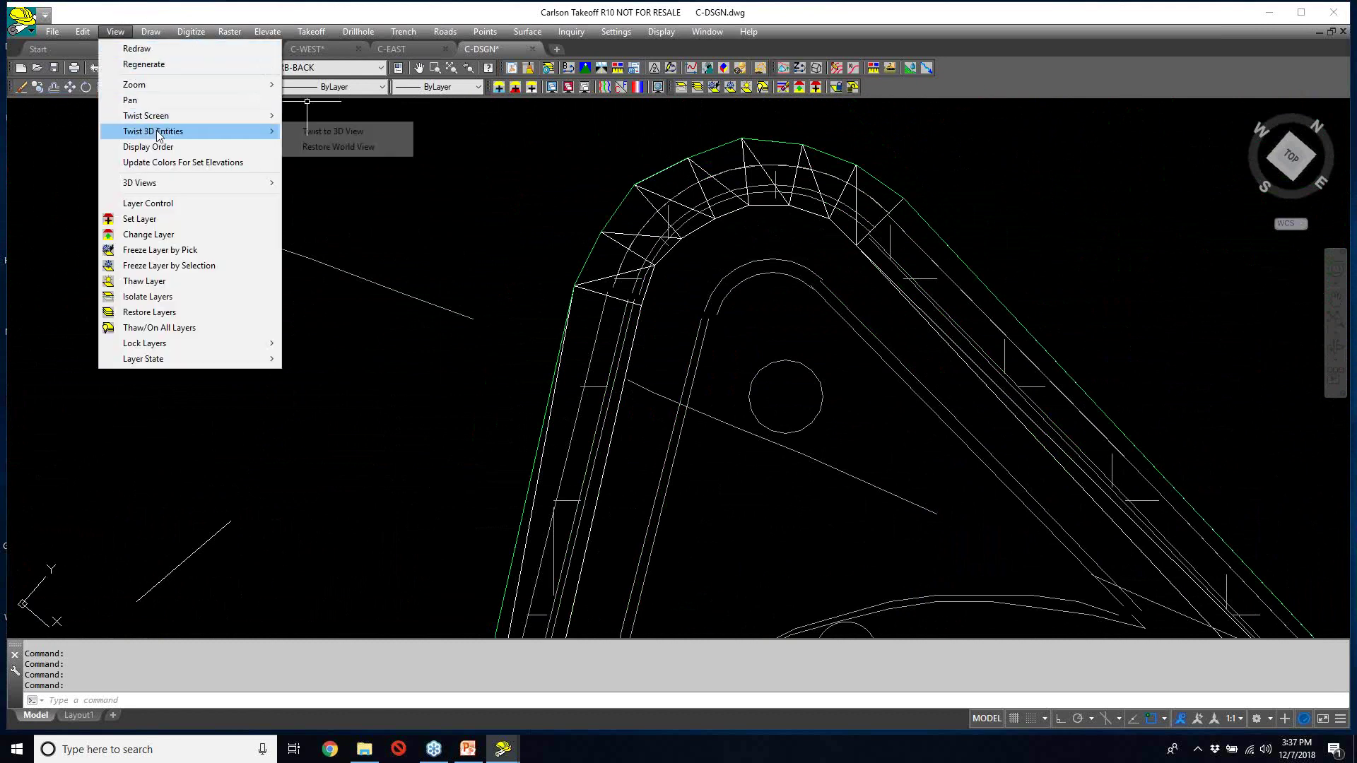
pyautogui.click(147, 296)
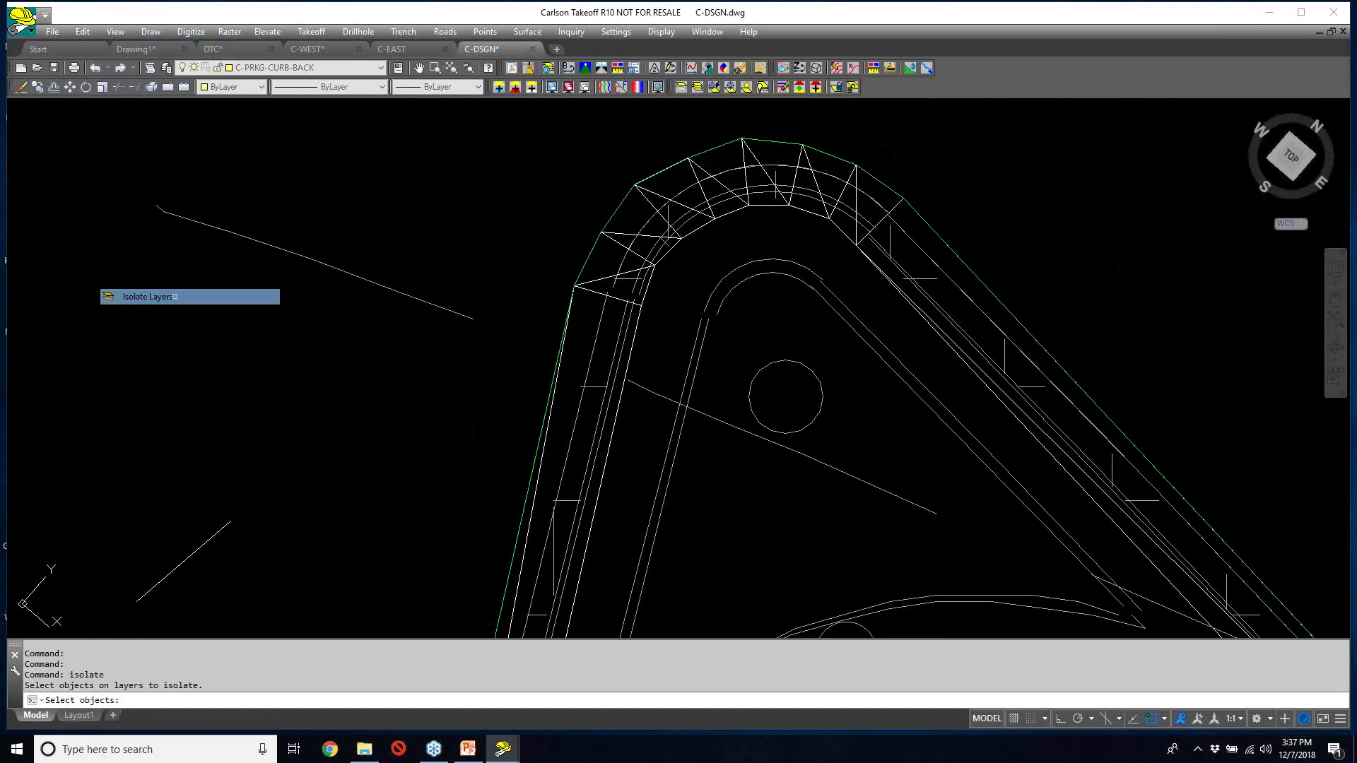
pyautogui.click(695, 160)
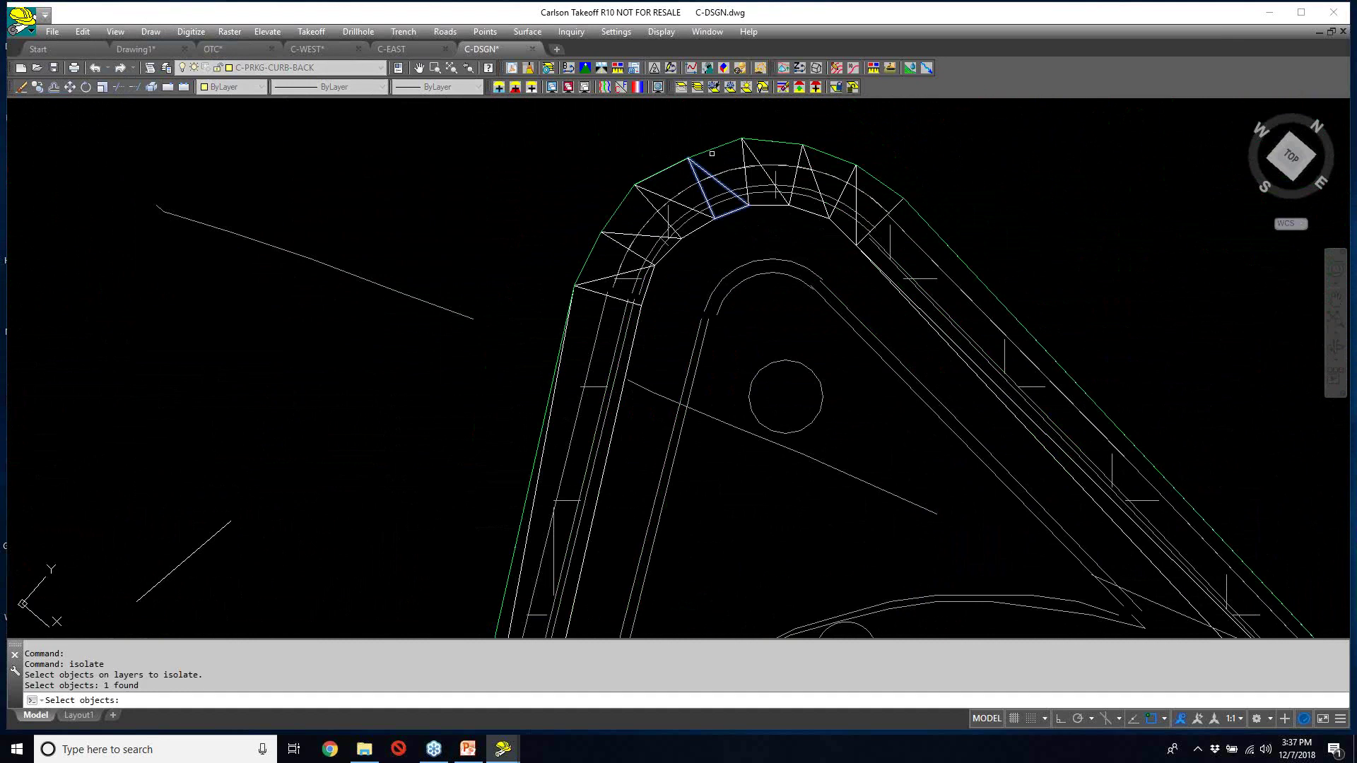
pyautogui.click(716, 147)
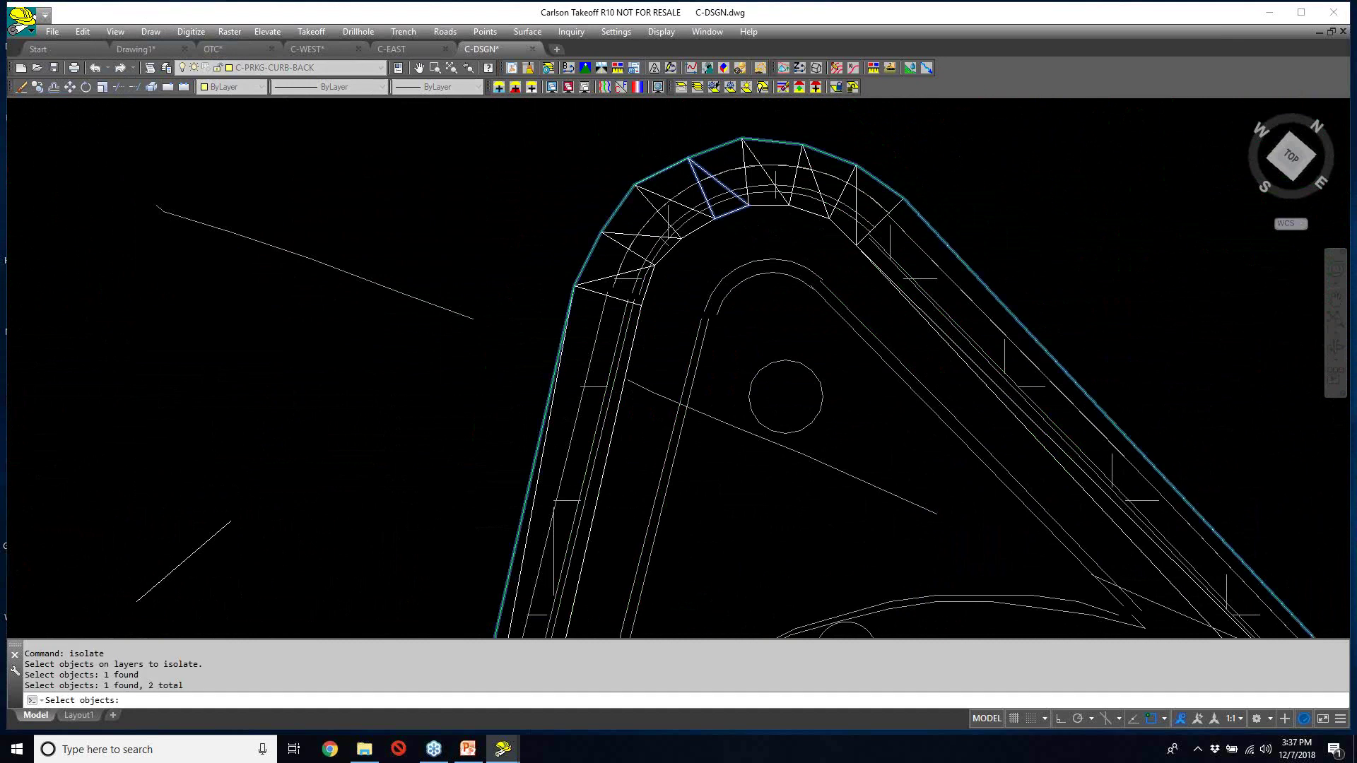
pyautogui.scroll(-6, 716, 152)
pyautogui.click(515, 177)
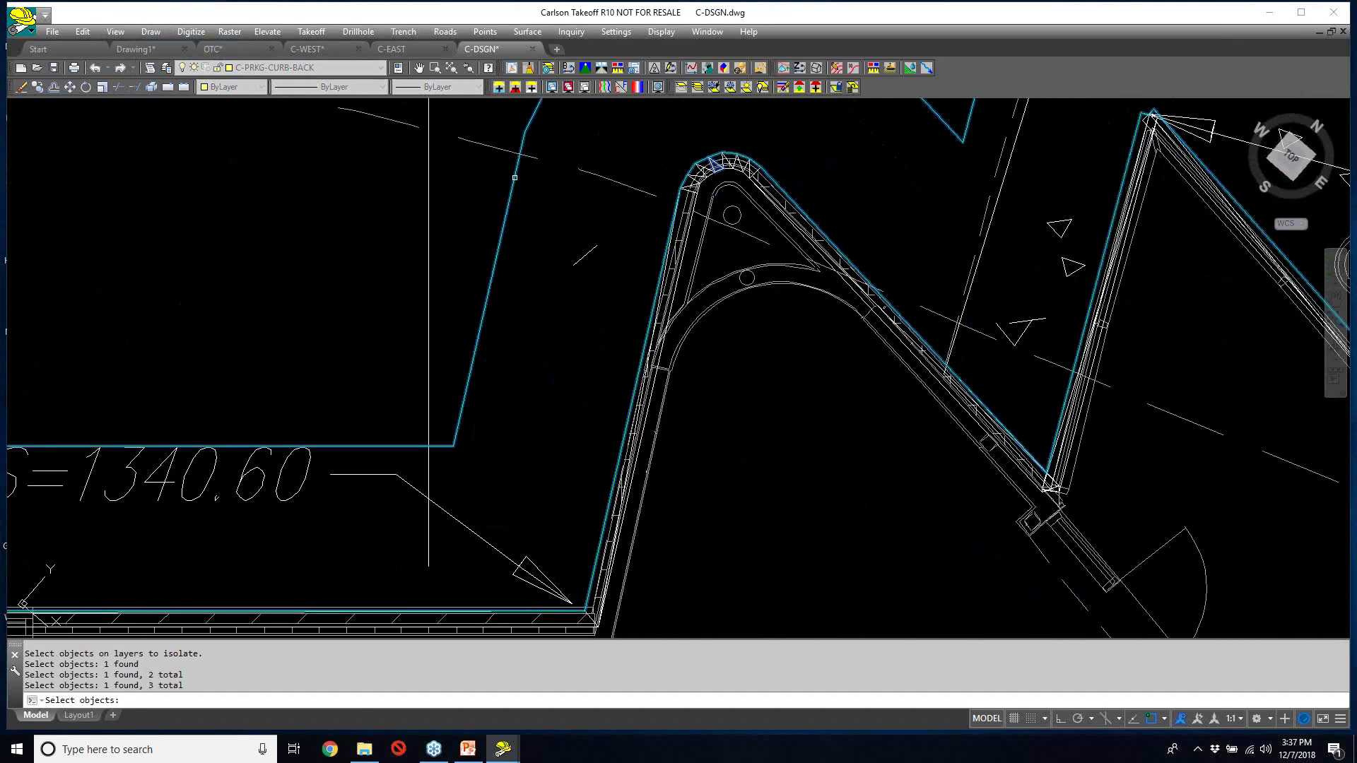
pyautogui.press('Return')
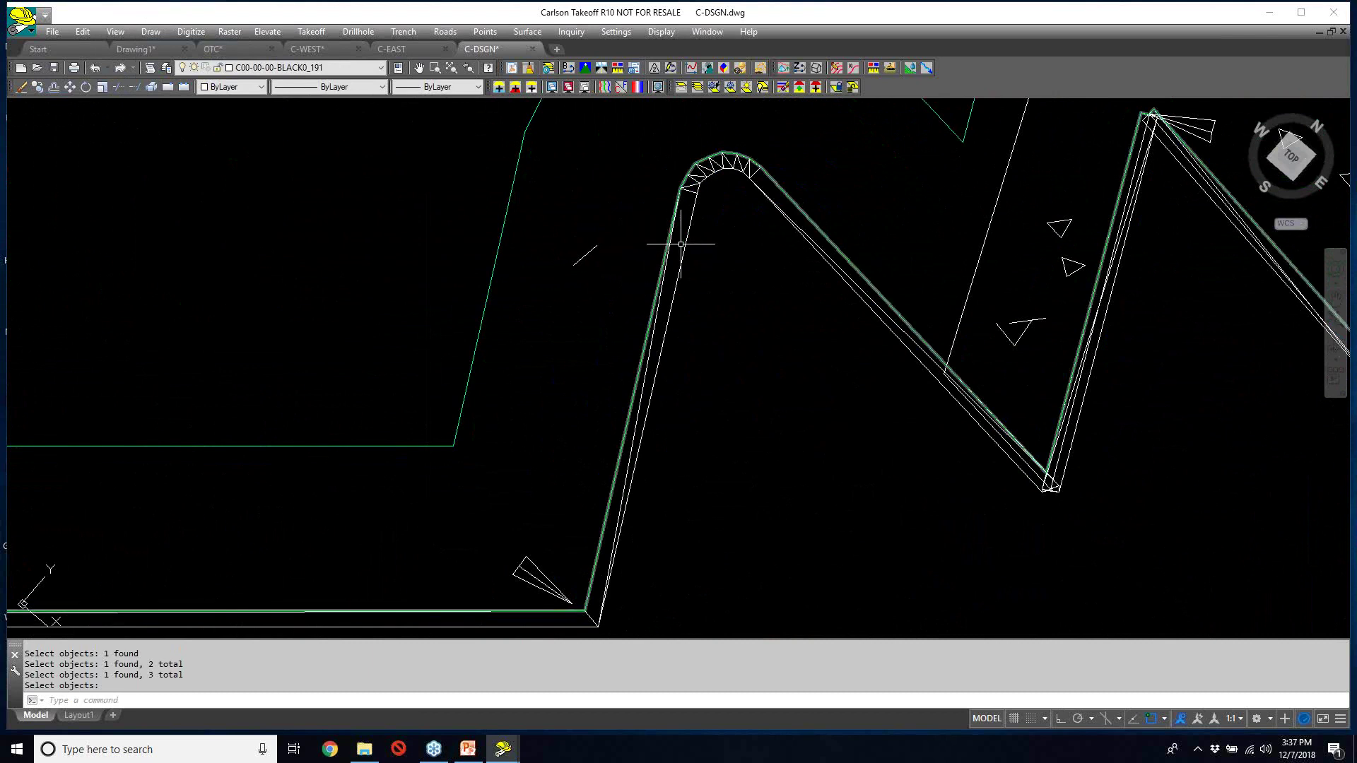
# - Examine the isolated building perimeter and its offset outline around the whole building and along the zigzag entrance
pyautogui.scroll(-5, 690, 244)
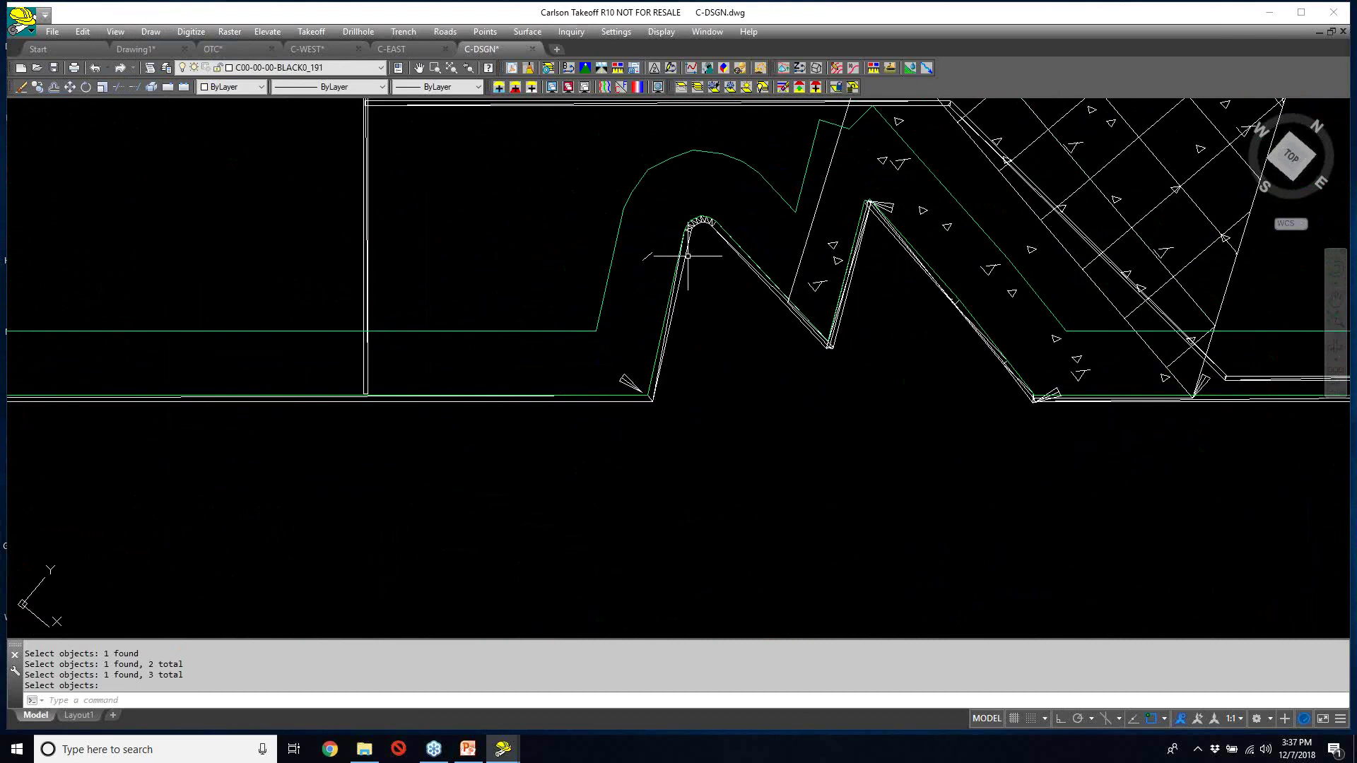
pyautogui.scroll(-3, 687, 256)
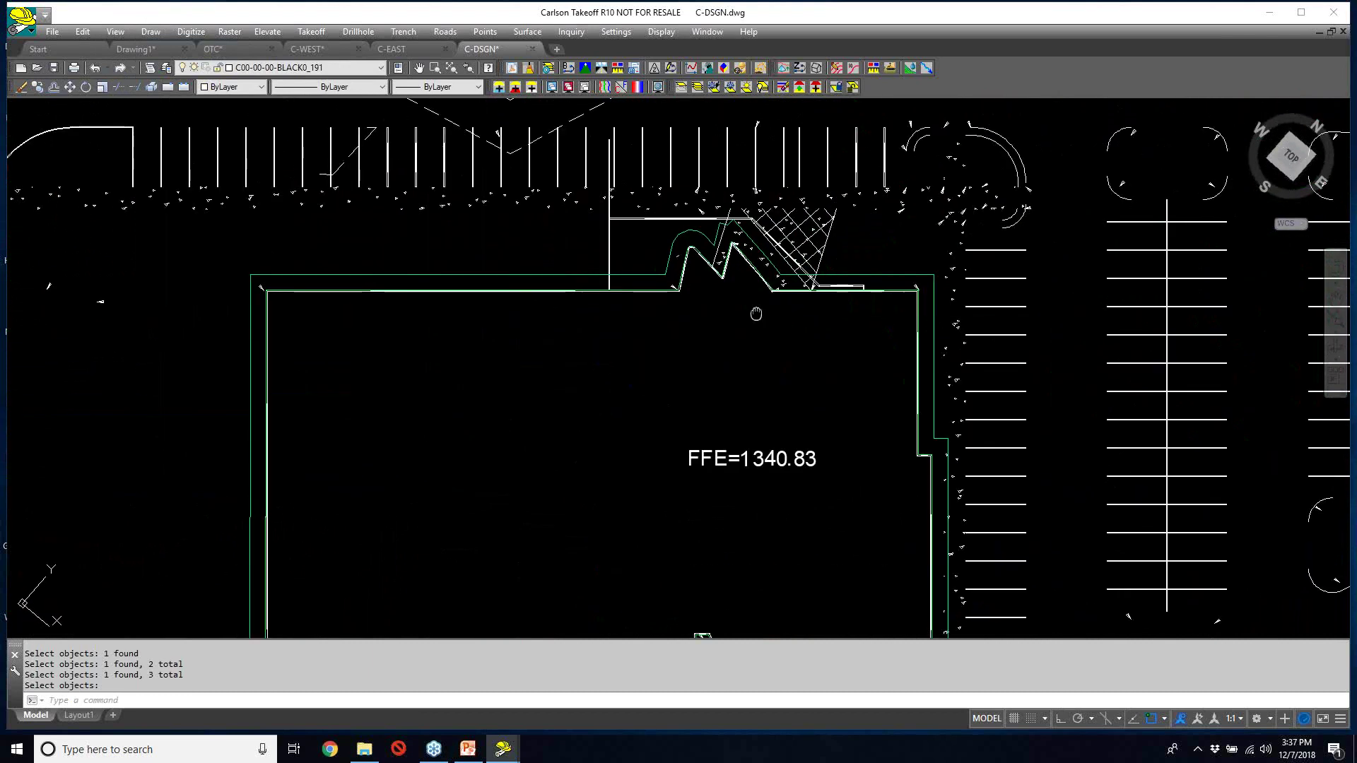
pyautogui.moveTo(686, 323); pyautogui.dragTo(755, 171, button='middle')
pyautogui.scroll(-2, 750, 174)
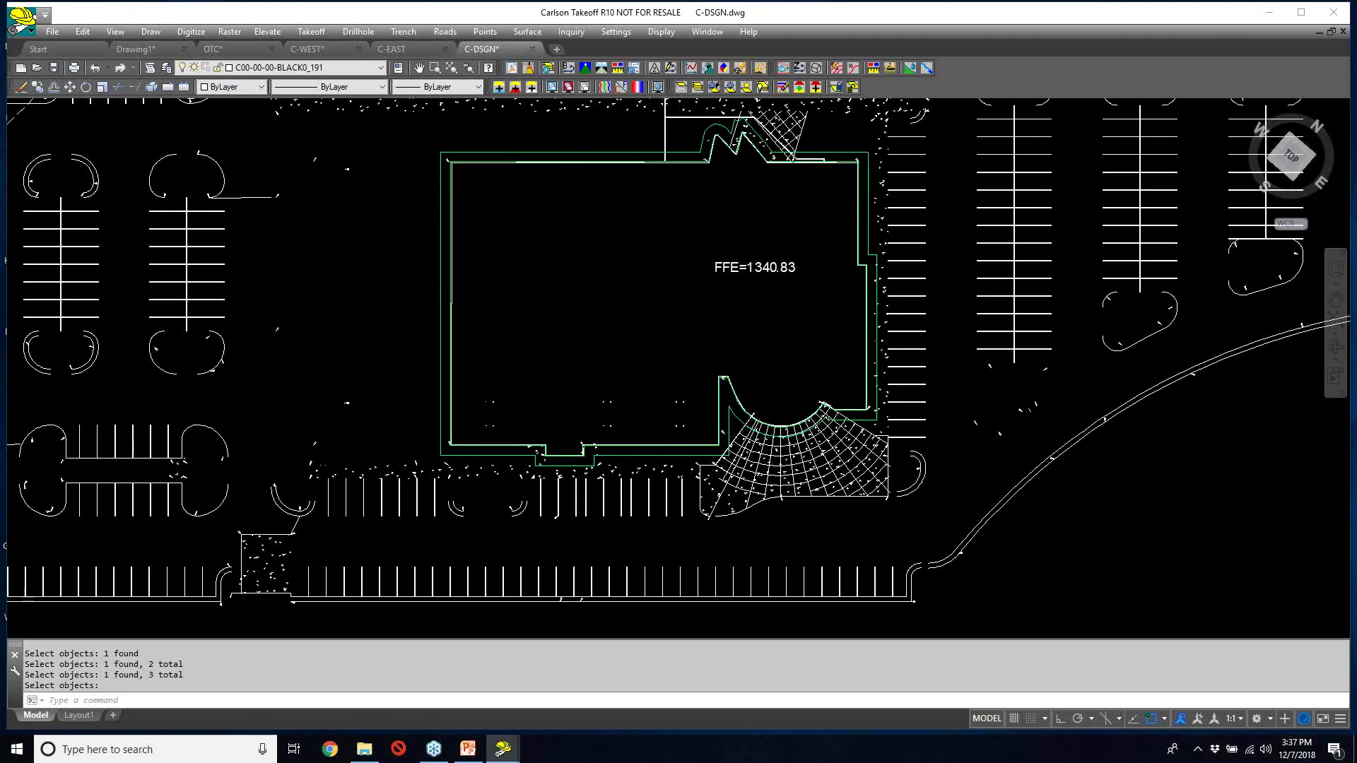
pyautogui.scroll(2, 715, 157)
pyautogui.scroll(3, 747, 157)
pyautogui.moveTo(748, 157); pyautogui.dragTo(687, 297, button='middle')
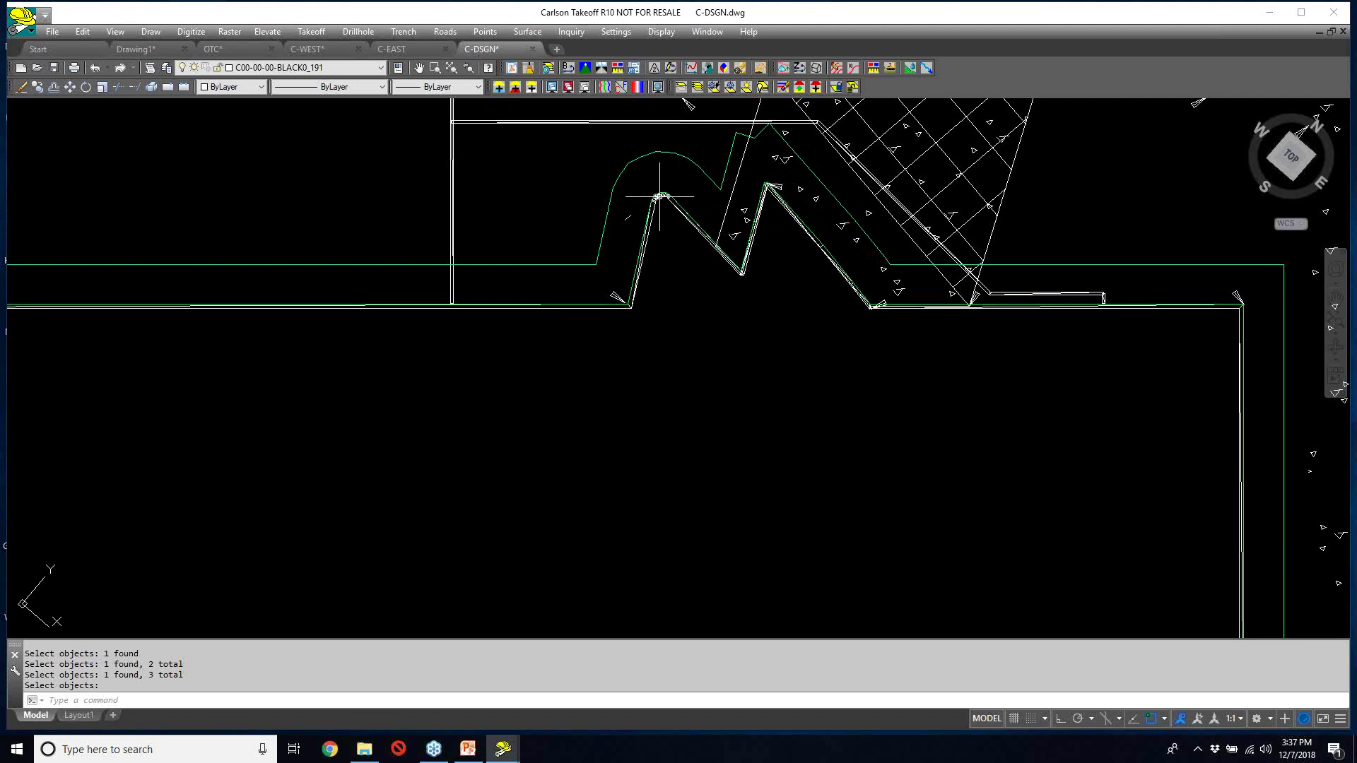
pyautogui.scroll(2, 660, 194)
pyautogui.scroll(1, 660, 197)
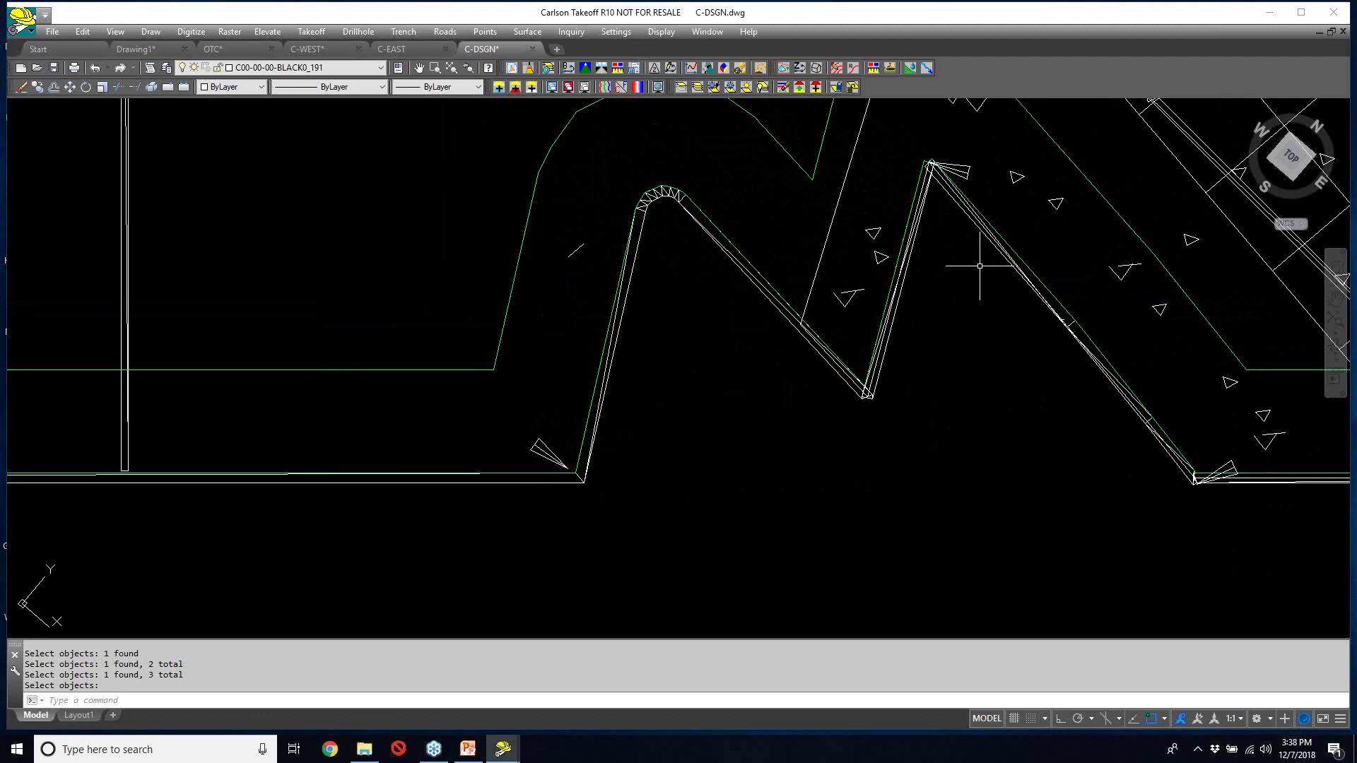
pyautogui.moveTo(1153, 340); pyautogui.dragTo(902, 266, button='middle')
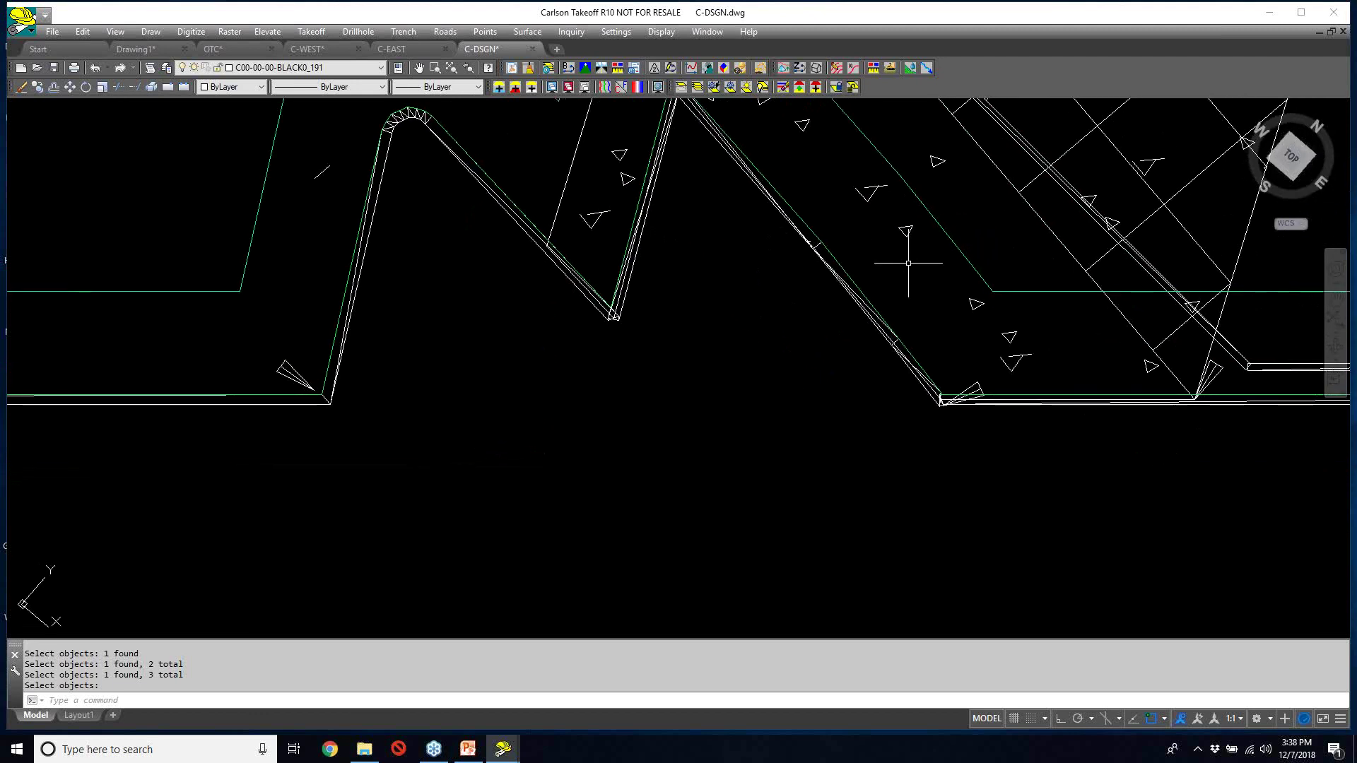
pyautogui.scroll(-2, 908, 262)
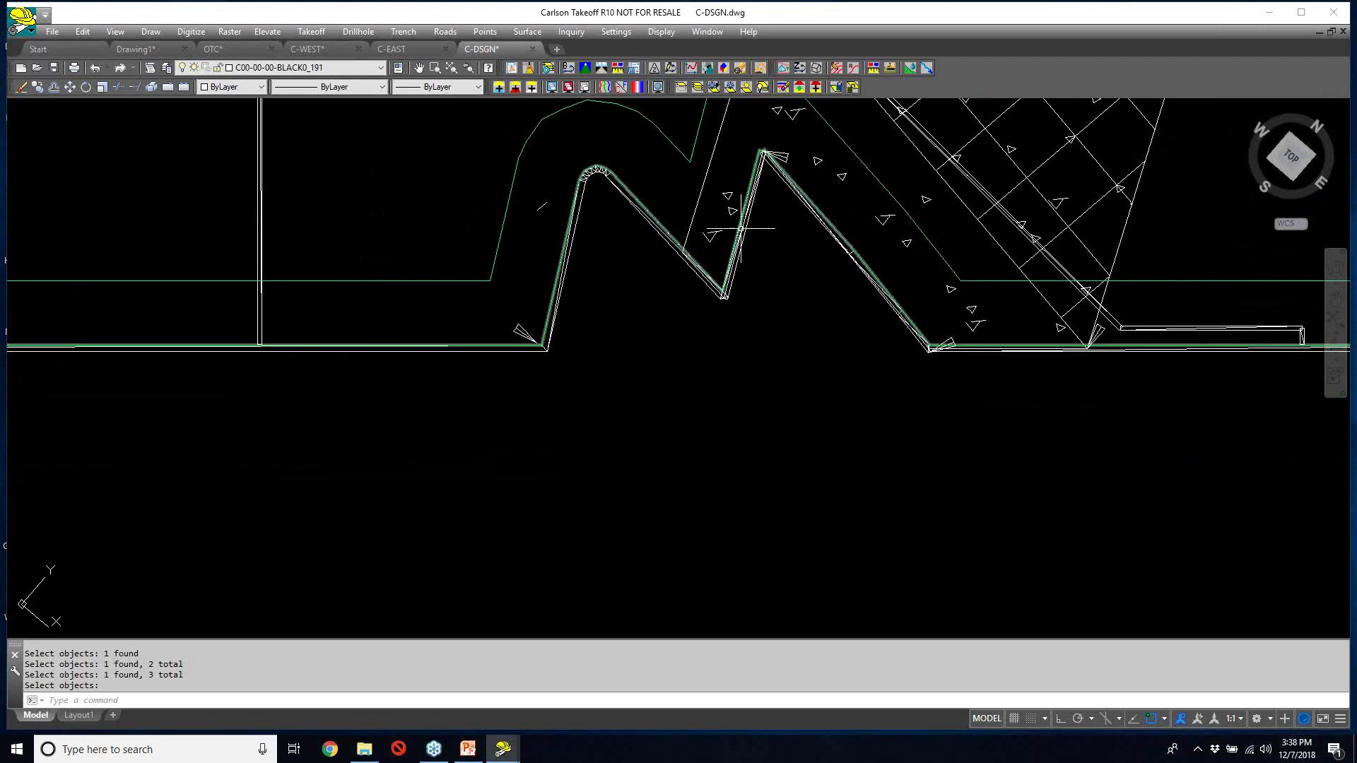
pyautogui.moveTo(905, 283); pyautogui.dragTo(761, 264, button='middle')
pyautogui.scroll(-2, 727, 276)
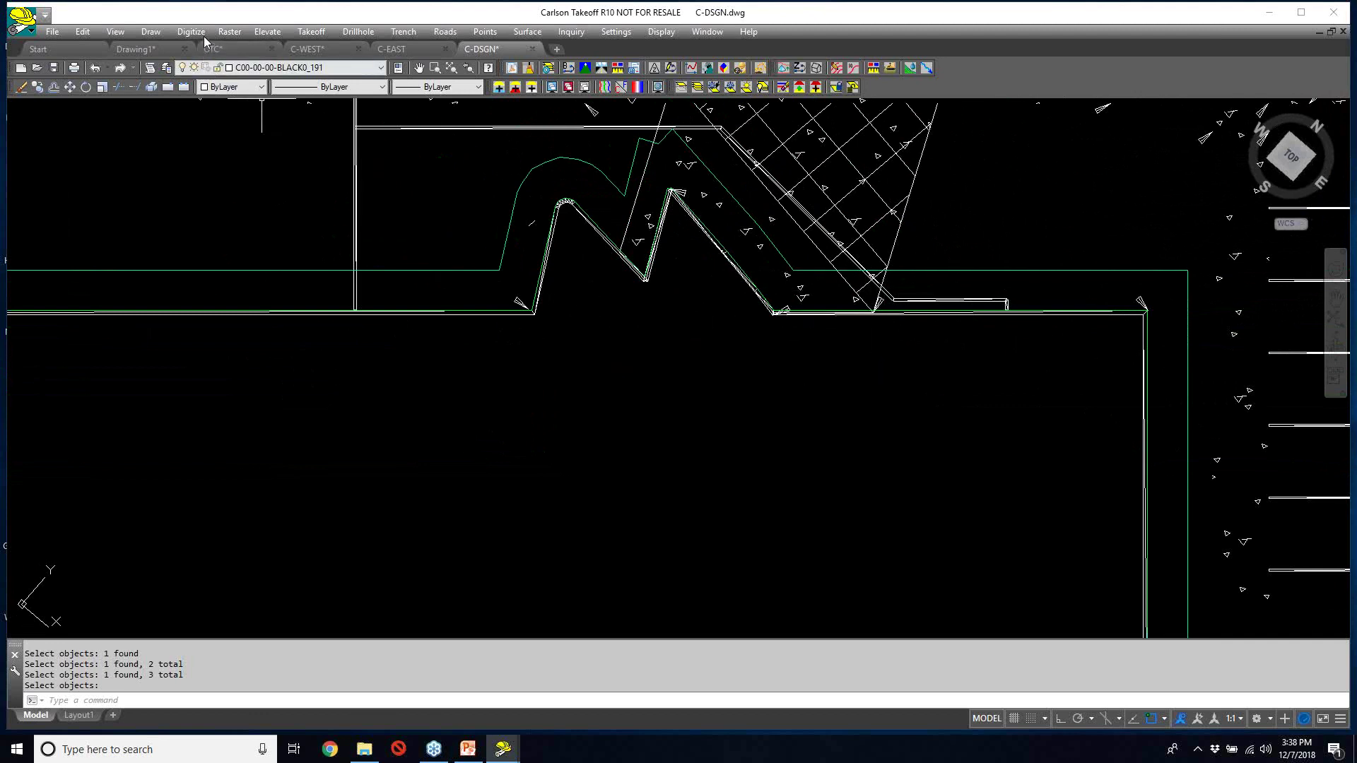
# - Turn on the Drawing Inspector and examine the layers and elevations of the overhang, outline and wall linework around the building's zigzag wall
pyautogui.click(569, 33)
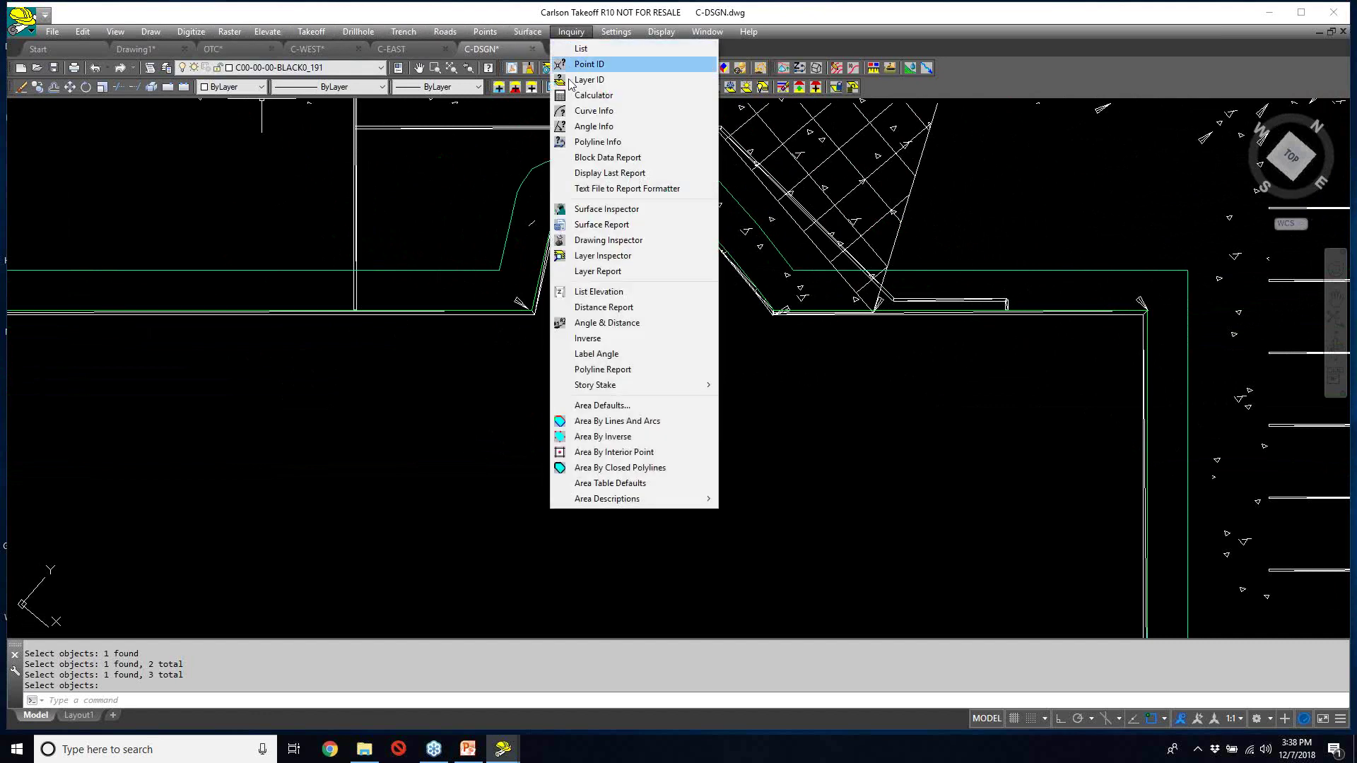
pyautogui.click(607, 241)
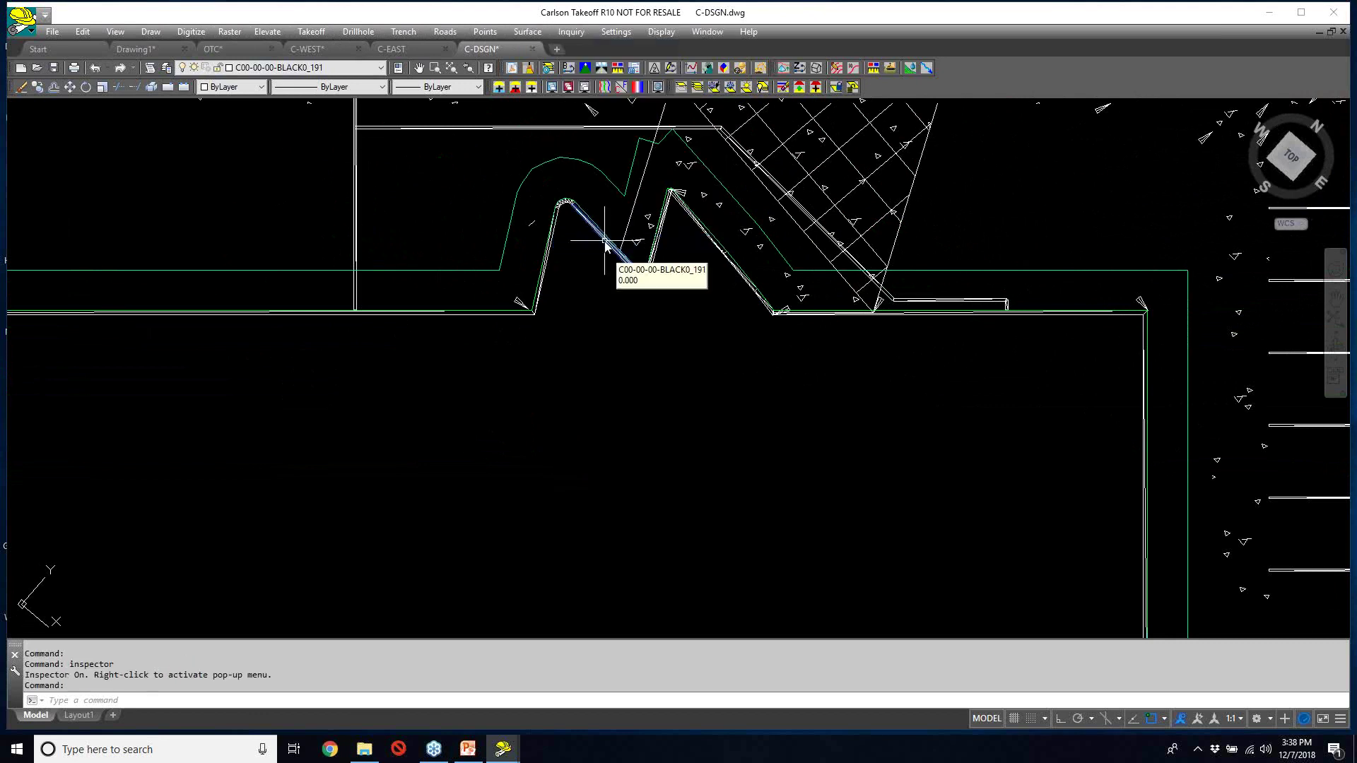
pyautogui.scroll(5, 599, 225)
pyautogui.moveTo(541, 233)
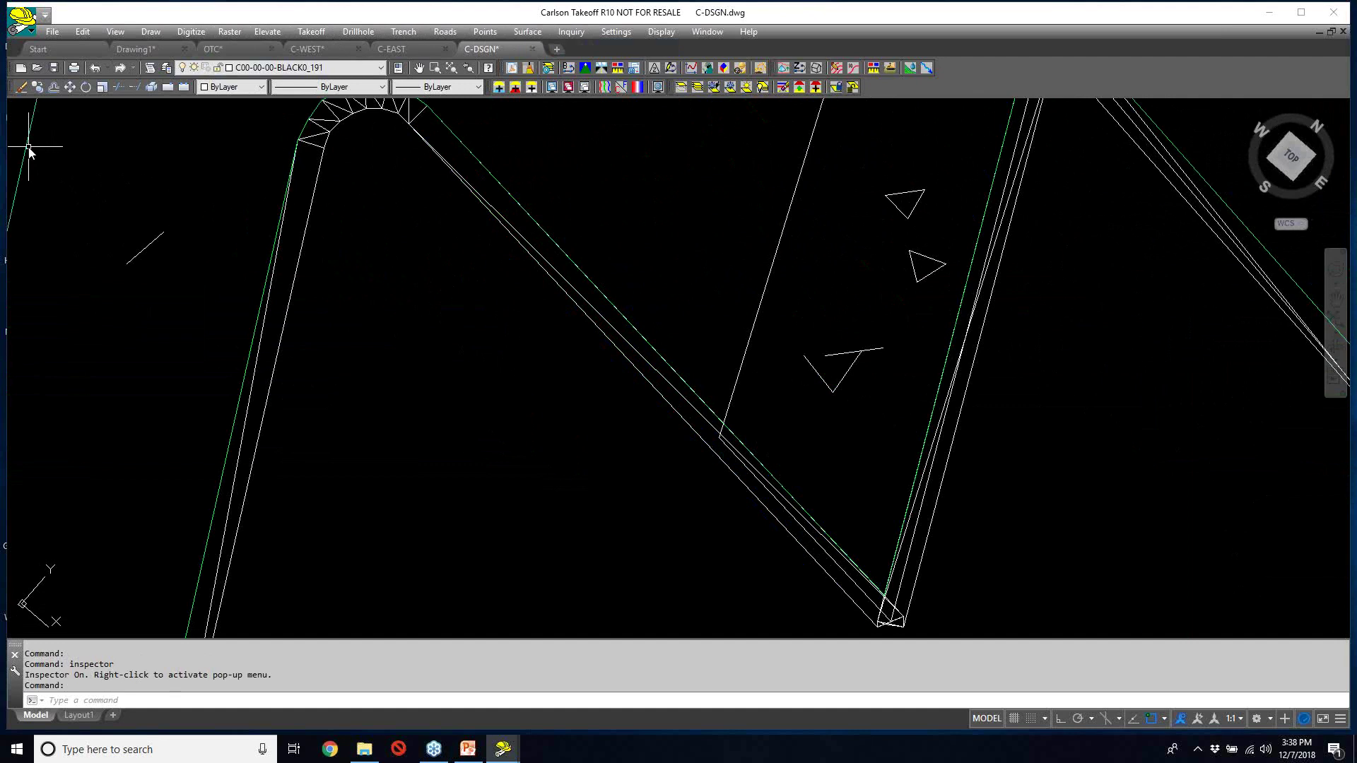
pyautogui.moveTo(29, 148)
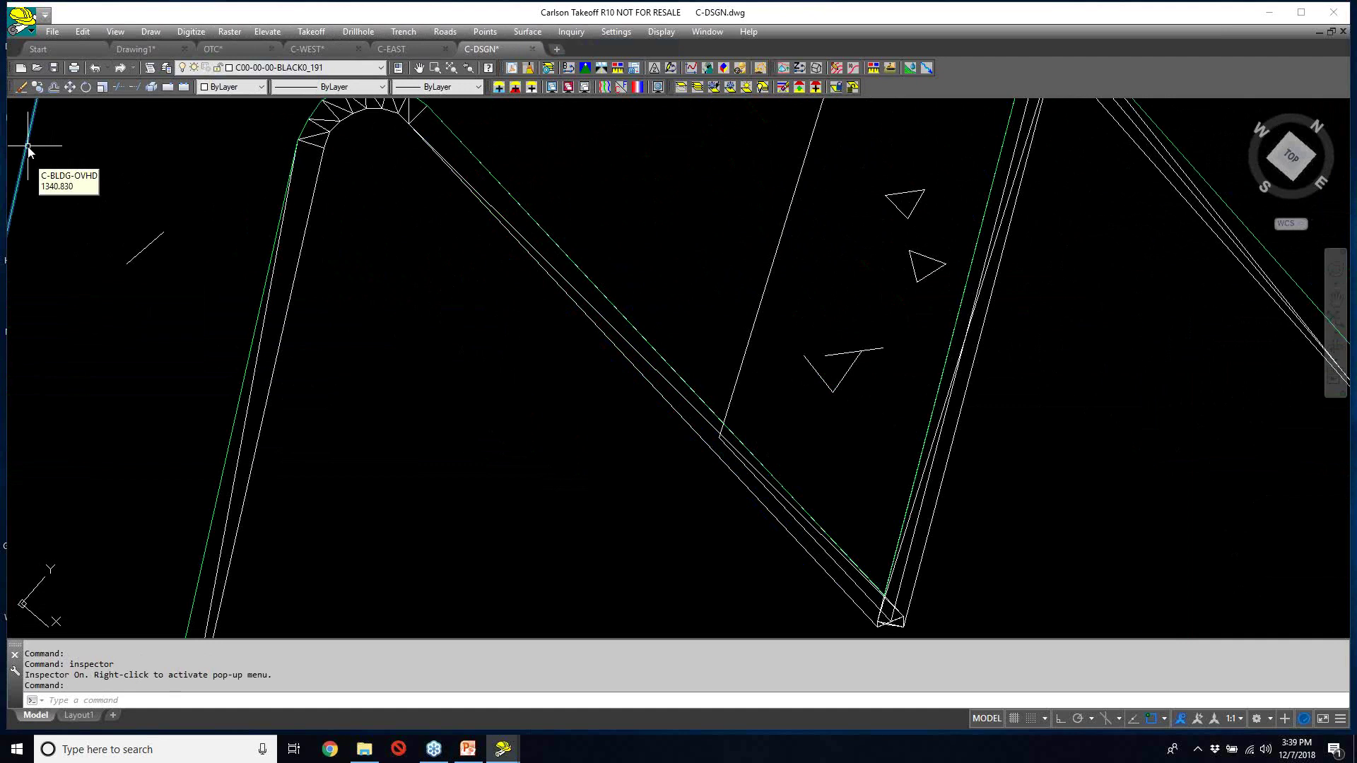
pyautogui.moveTo(33, 156)
pyautogui.mouseDown(button='middle')
pyautogui.moveTo(128, 205)
pyautogui.moveTo(252, 354)
pyautogui.mouseUp(button='middle')
pyautogui.scroll(-2, 251, 354)
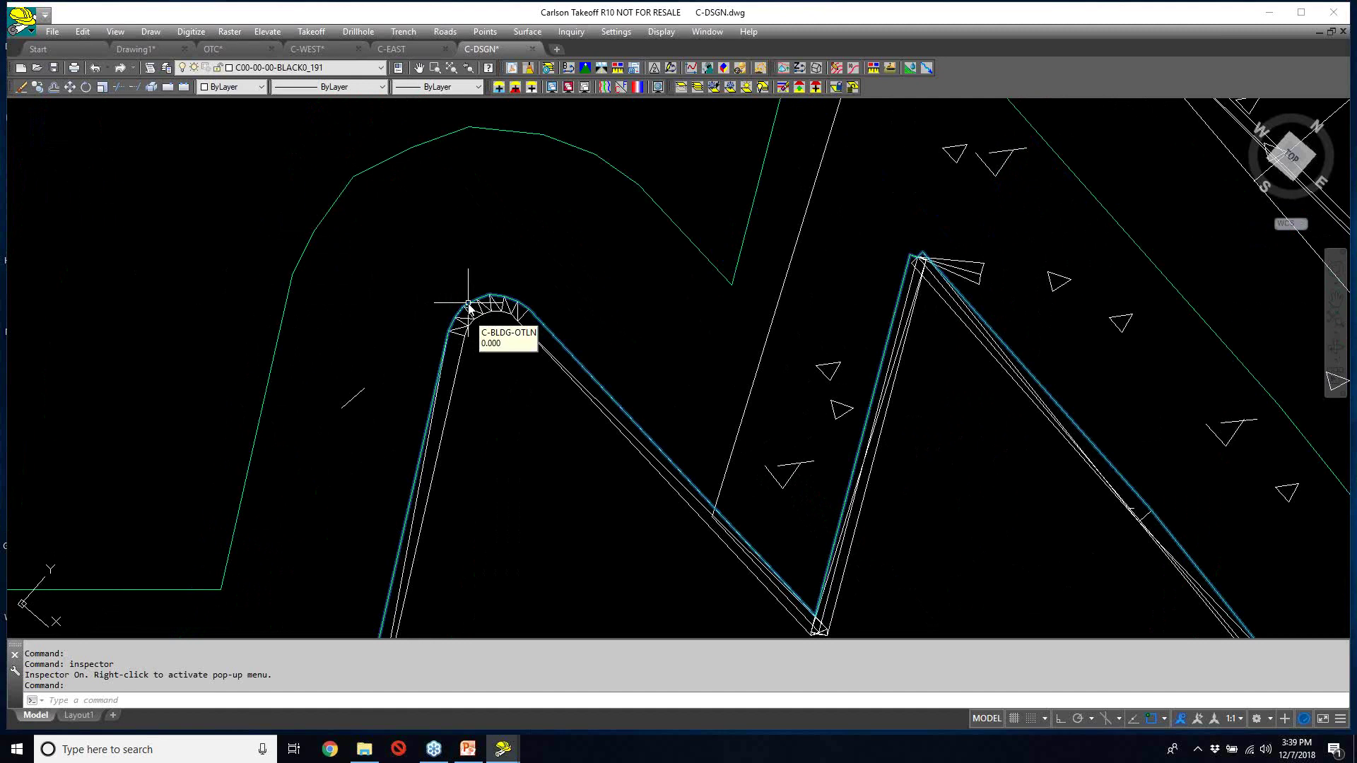
pyautogui.moveTo(342, 191)
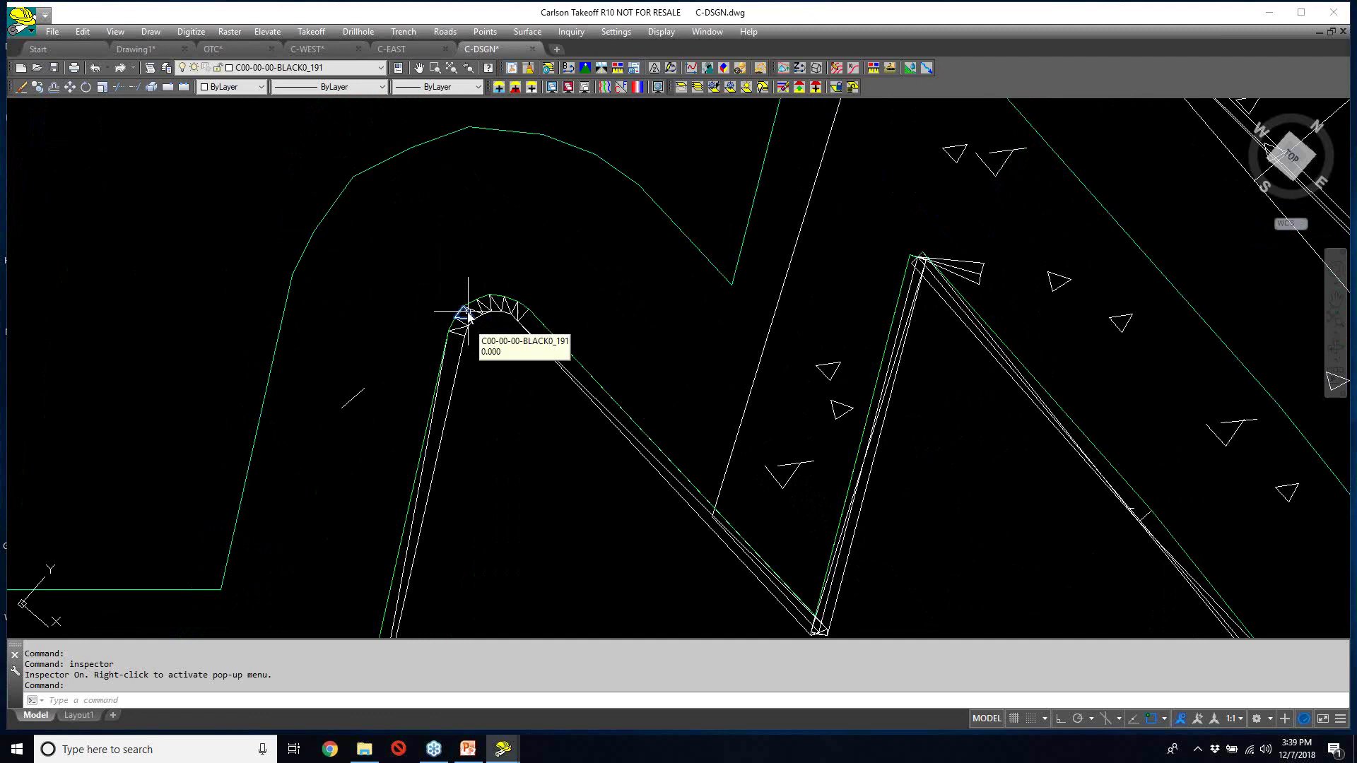
pyautogui.moveTo(459, 310)
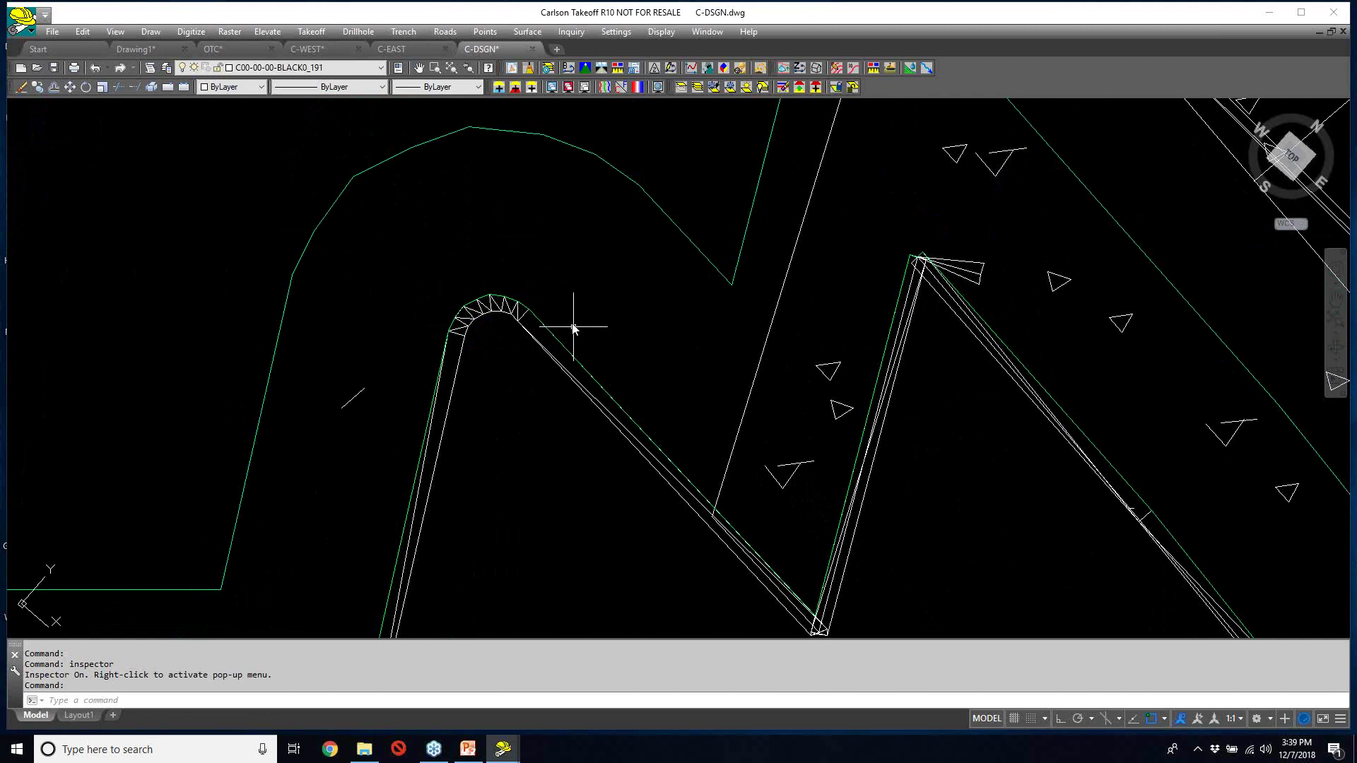
pyautogui.scroll(-2, 565, 307)
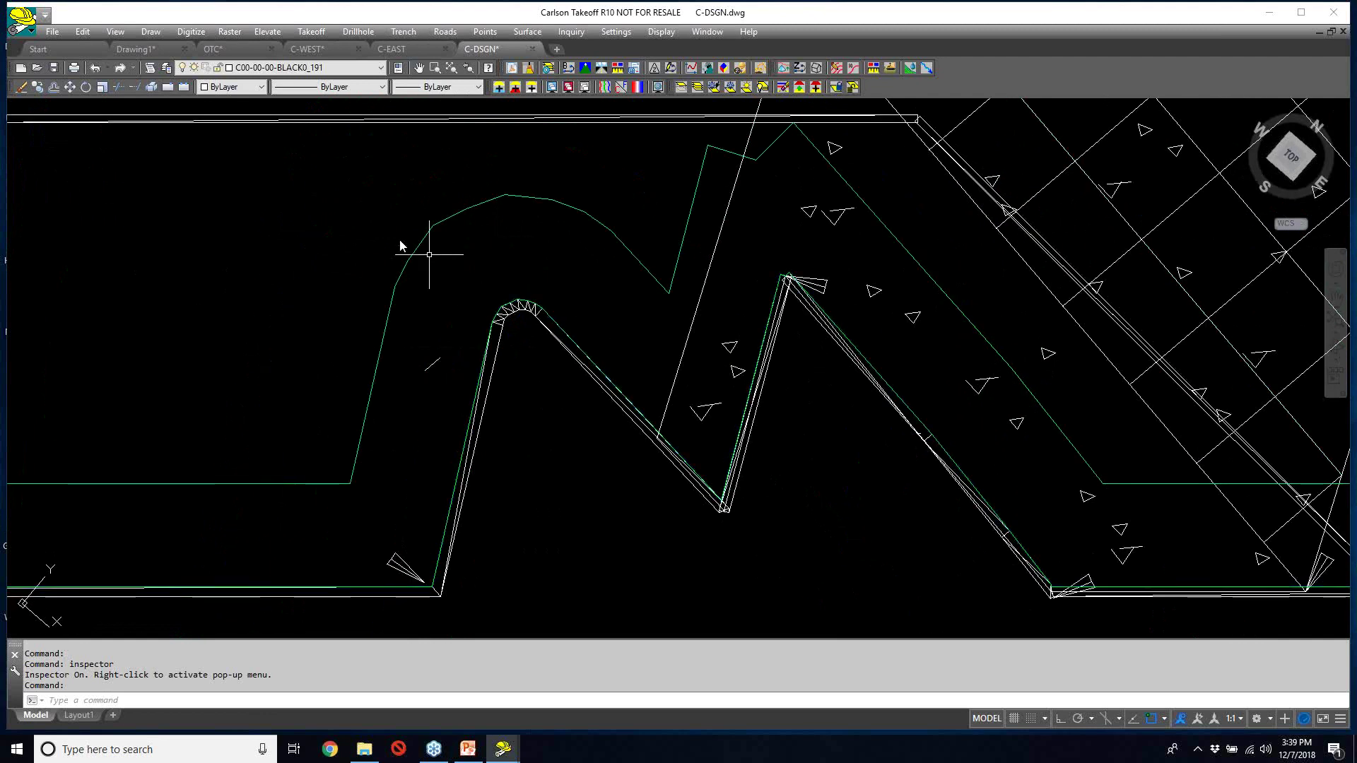
# - Freeze the building overhang and building outline layers, C-BLDG-OVHD and C-BLDG-OTLN, by picking their green lines
pyautogui.click(115, 33)
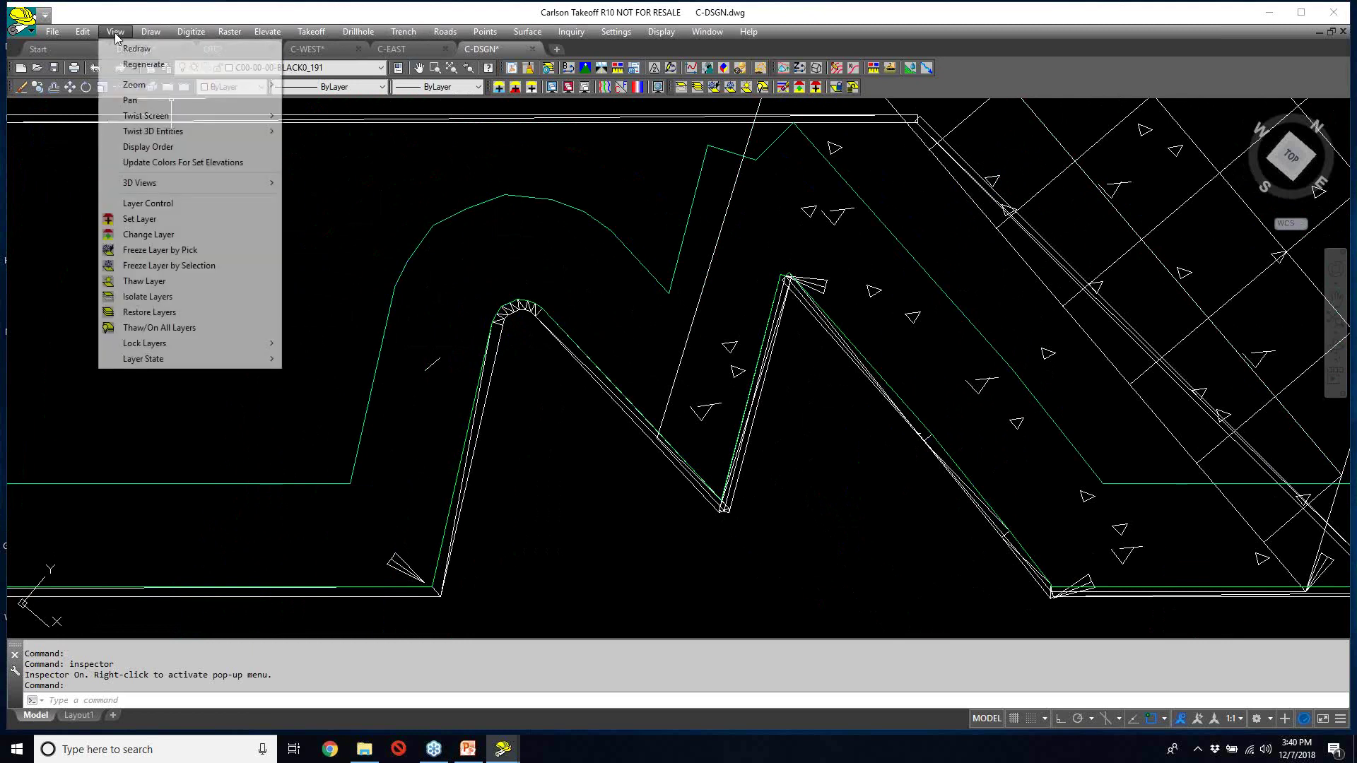
pyautogui.click(168, 250)
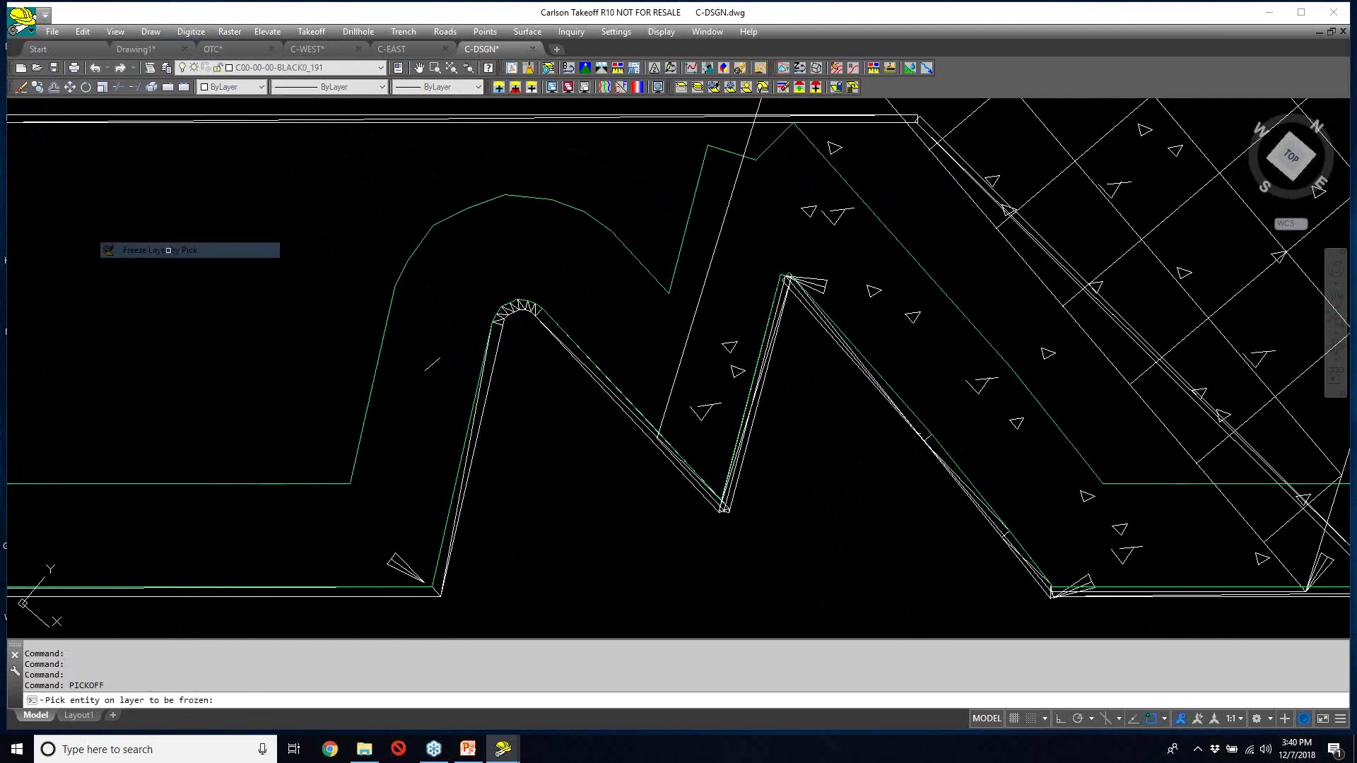
pyautogui.click(385, 316)
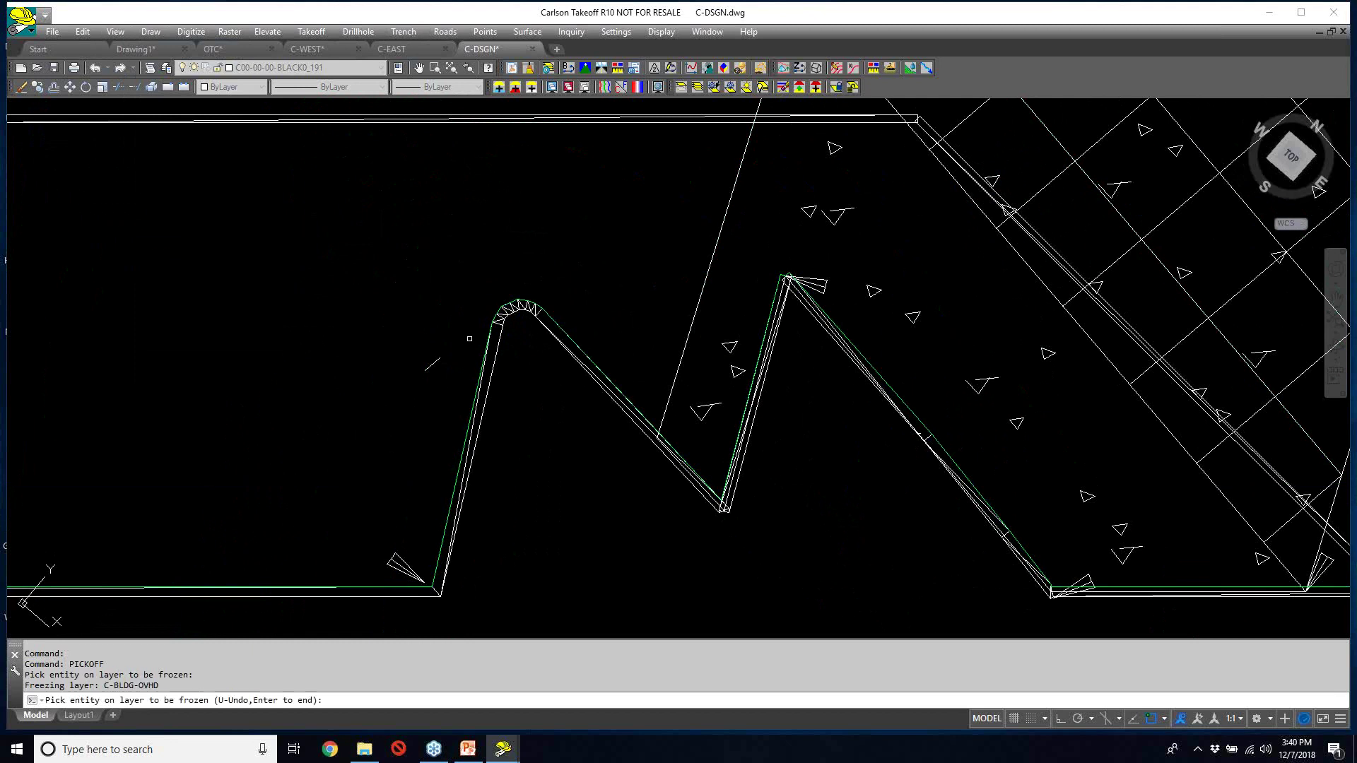
pyautogui.scroll(8, 558, 337)
pyautogui.click(591, 289)
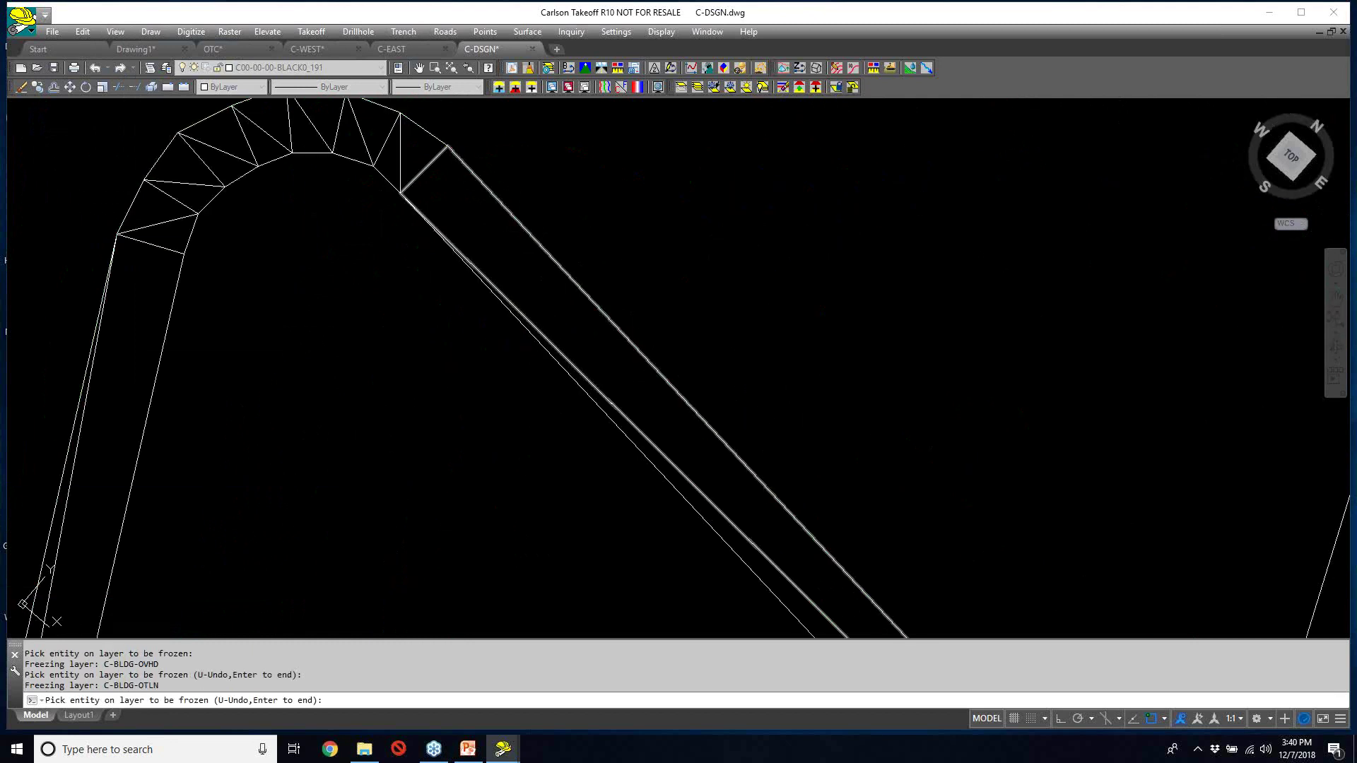
pyautogui.press('Escape')
pyautogui.press('Escape')
# - Start Shrink-Wrap Entities with the Bounded Linework Only method and C-BLDG-OTLN2 as the output layer
pyautogui.scroll(-4, 671, 266)
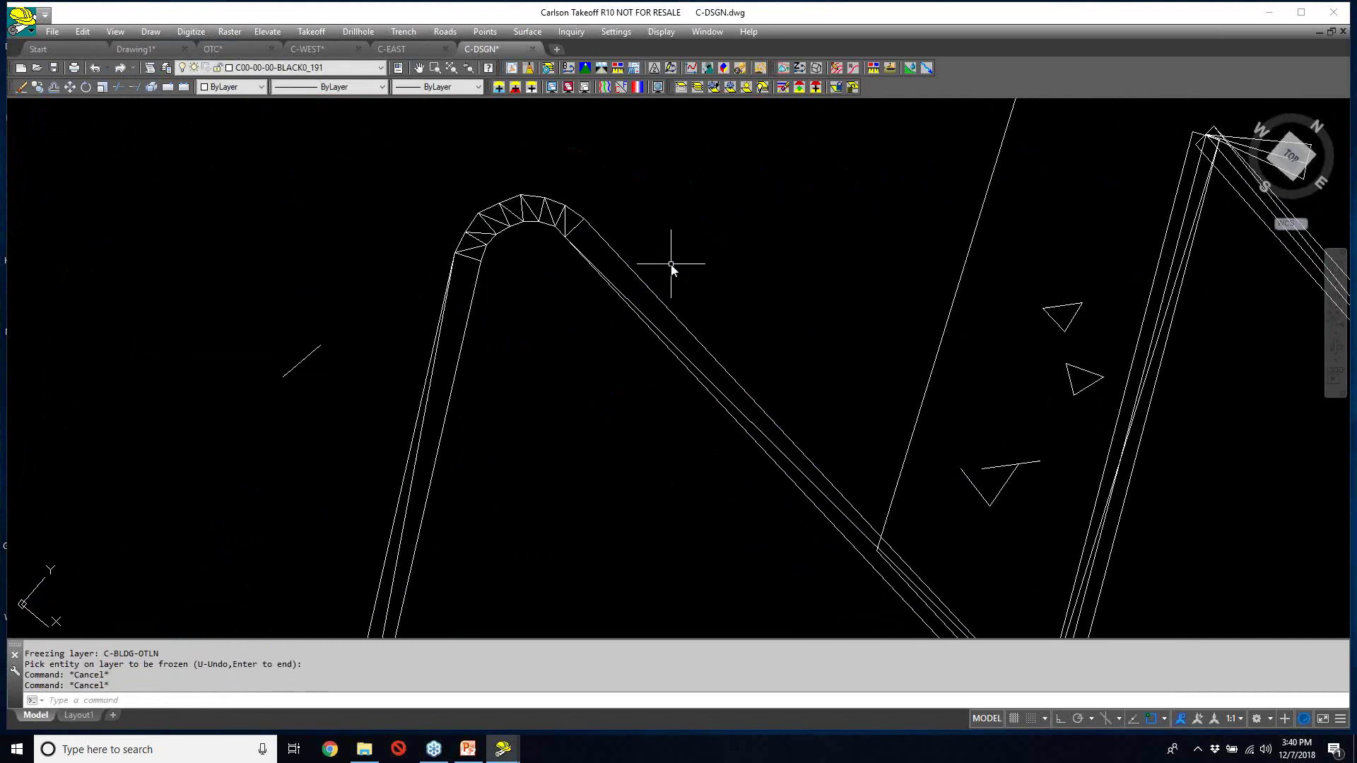
pyautogui.scroll(-2, 671, 267)
pyautogui.scroll(-5, 674, 263)
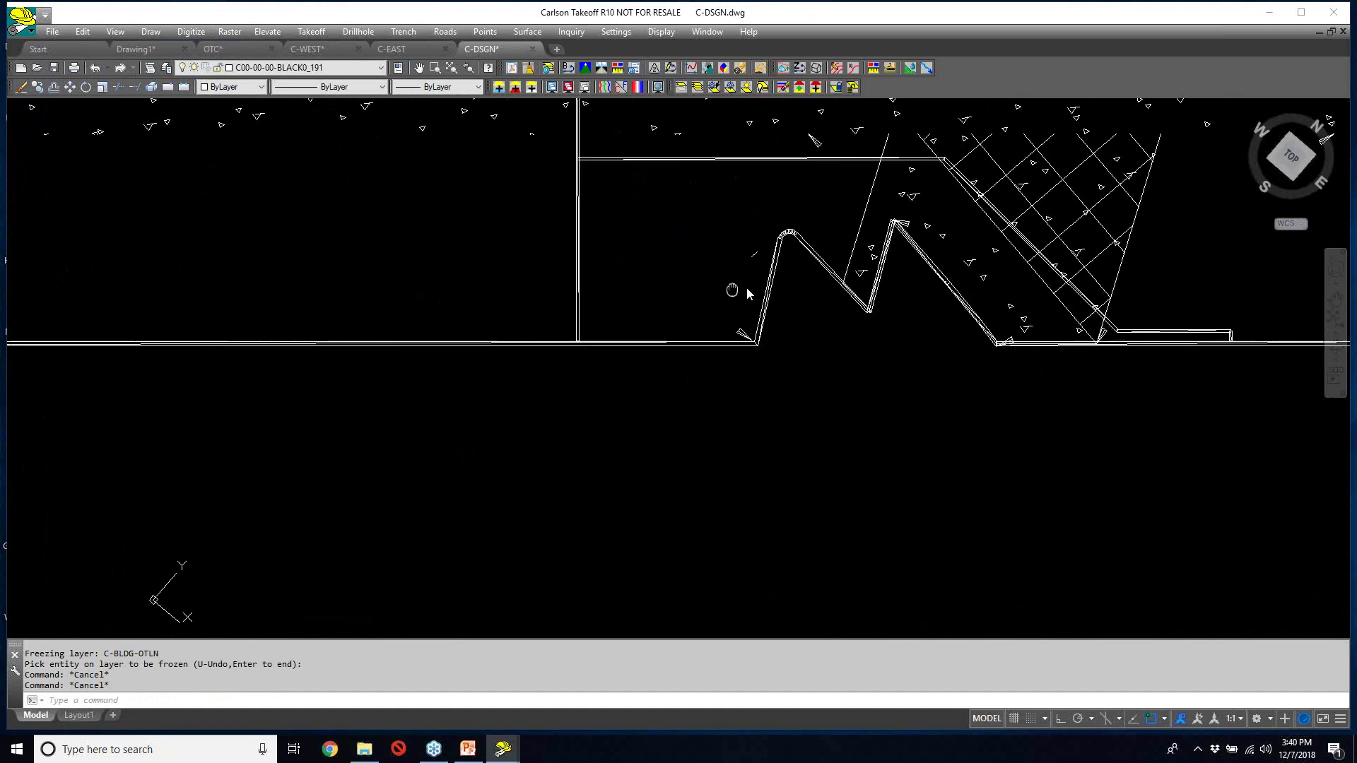
pyautogui.scroll(-2, 777, 287)
pyautogui.scroll(4, 424, 367)
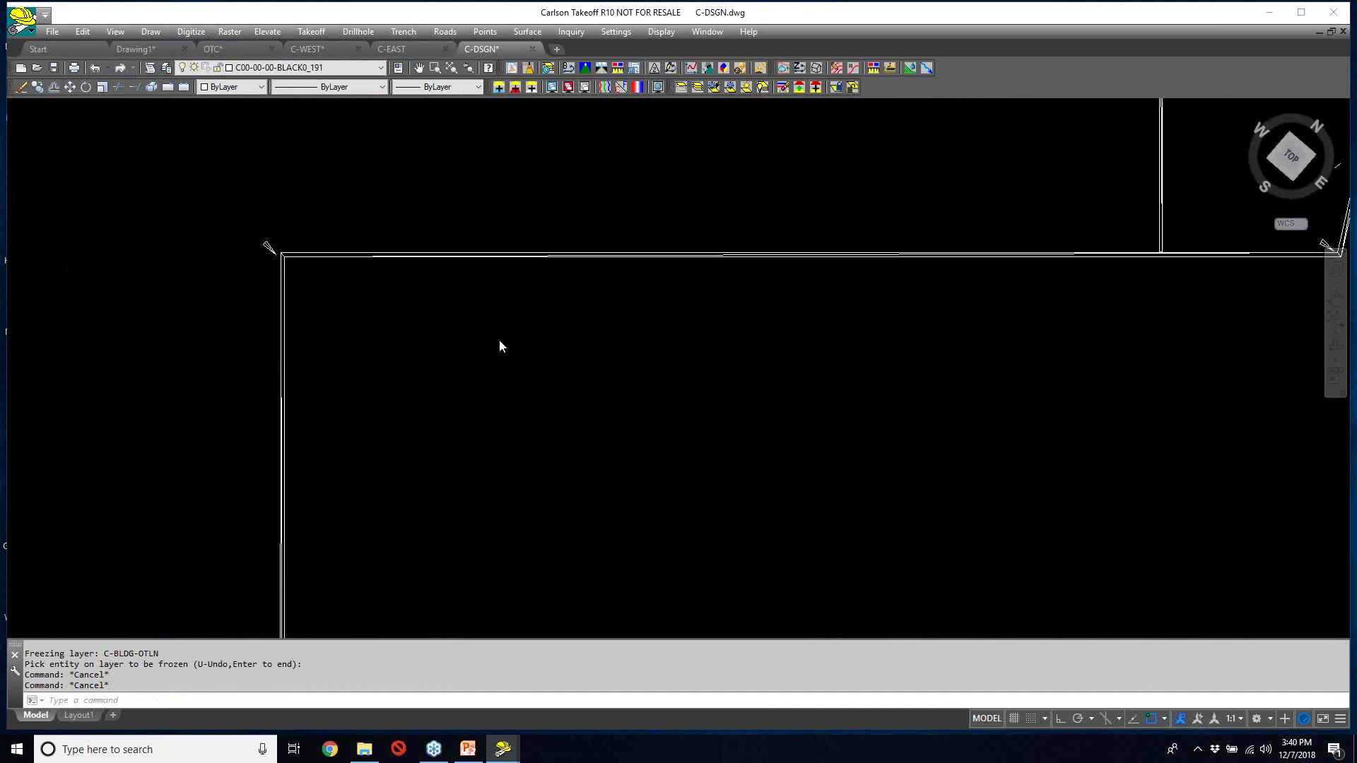
pyautogui.scroll(-2, 502, 346)
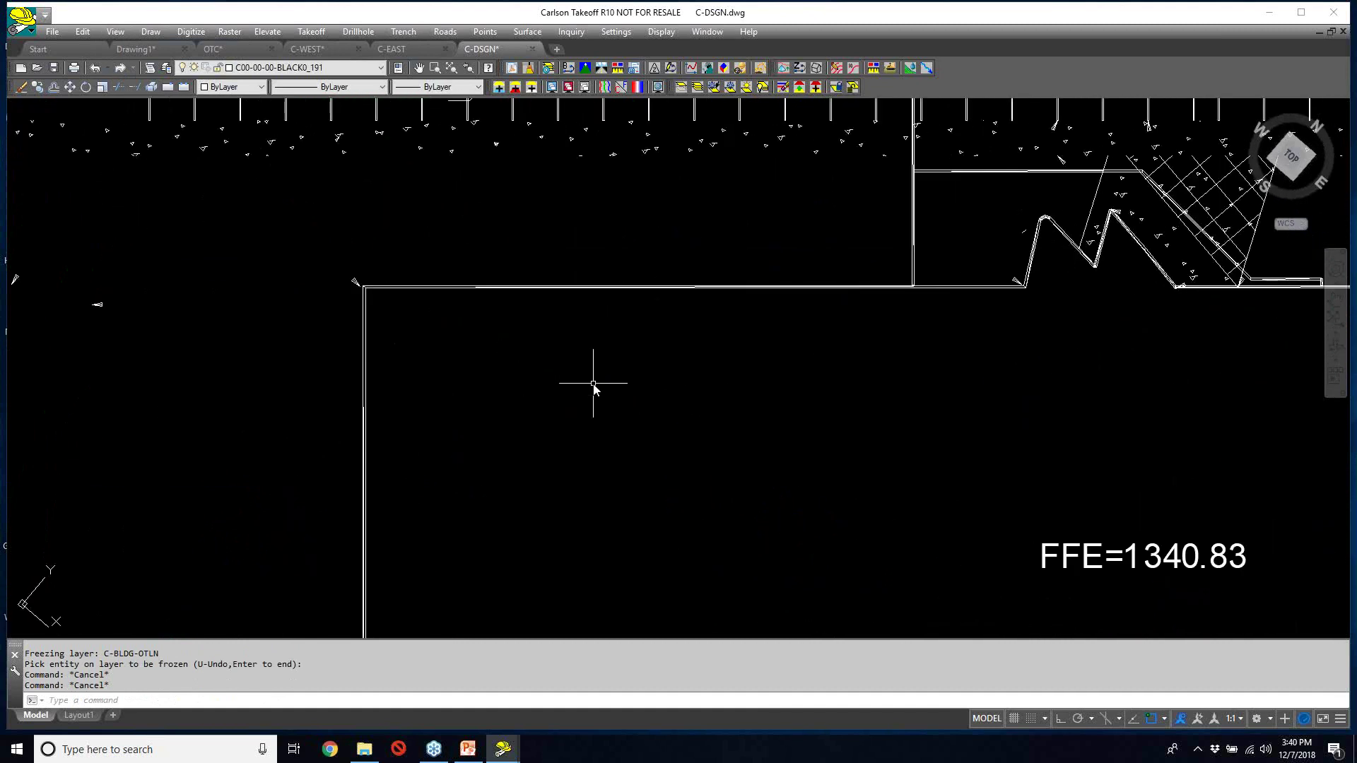
pyautogui.scroll(-2, 593, 383)
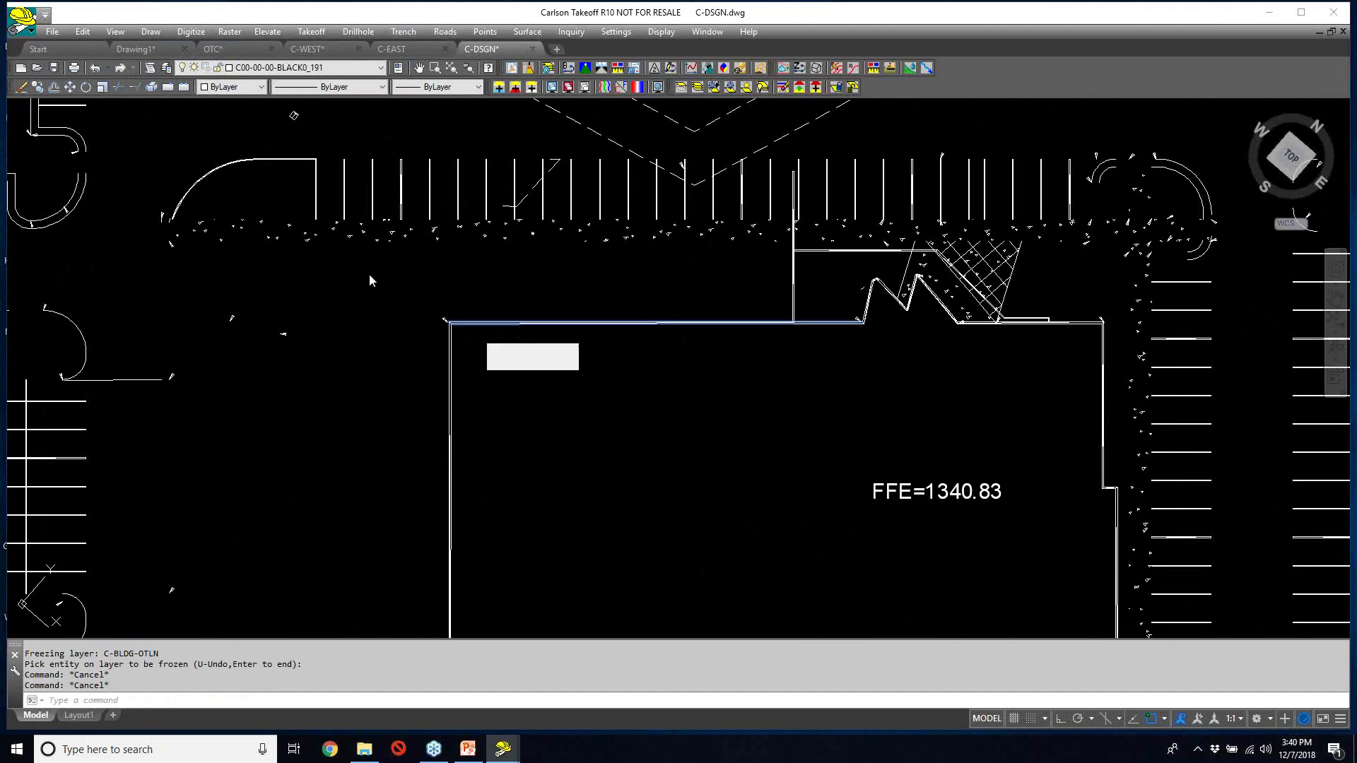
pyautogui.click(152, 32)
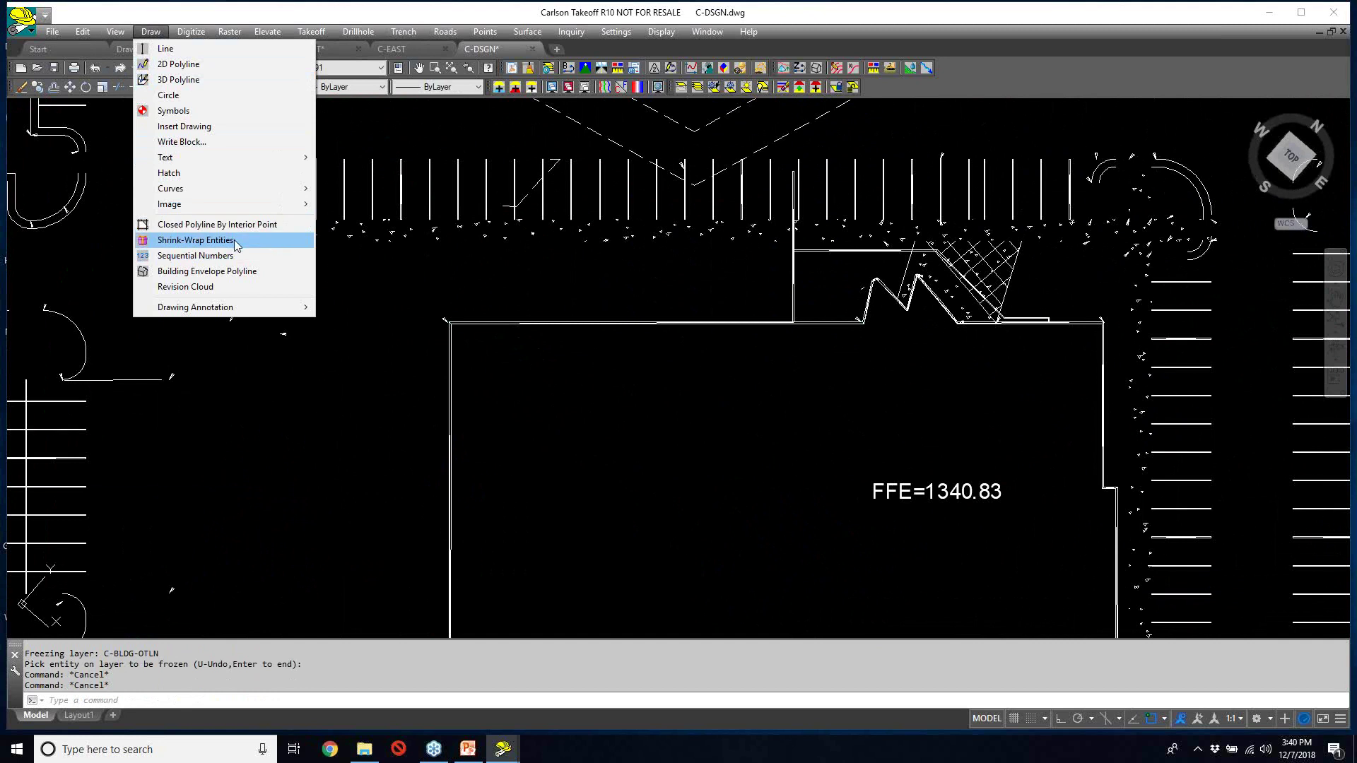
pyautogui.click(176, 240)
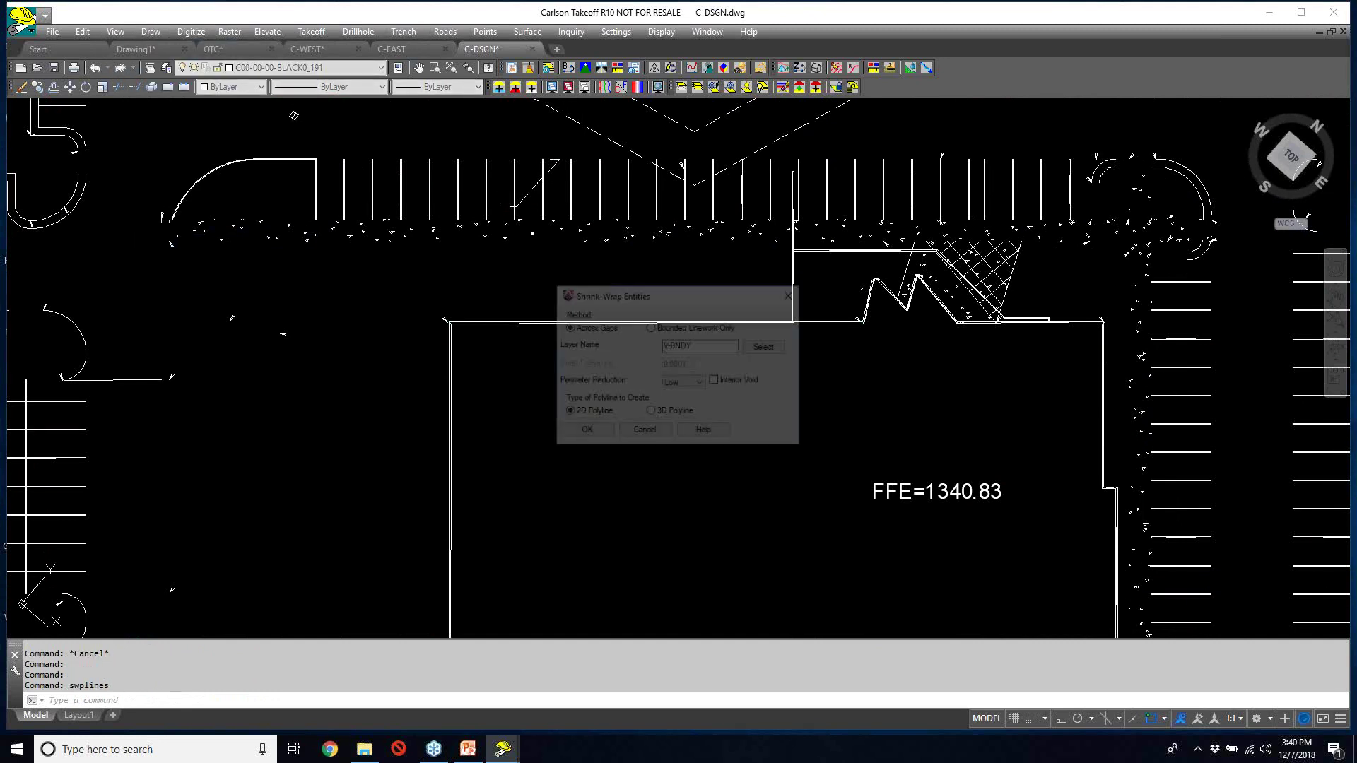
pyautogui.click(674, 345)
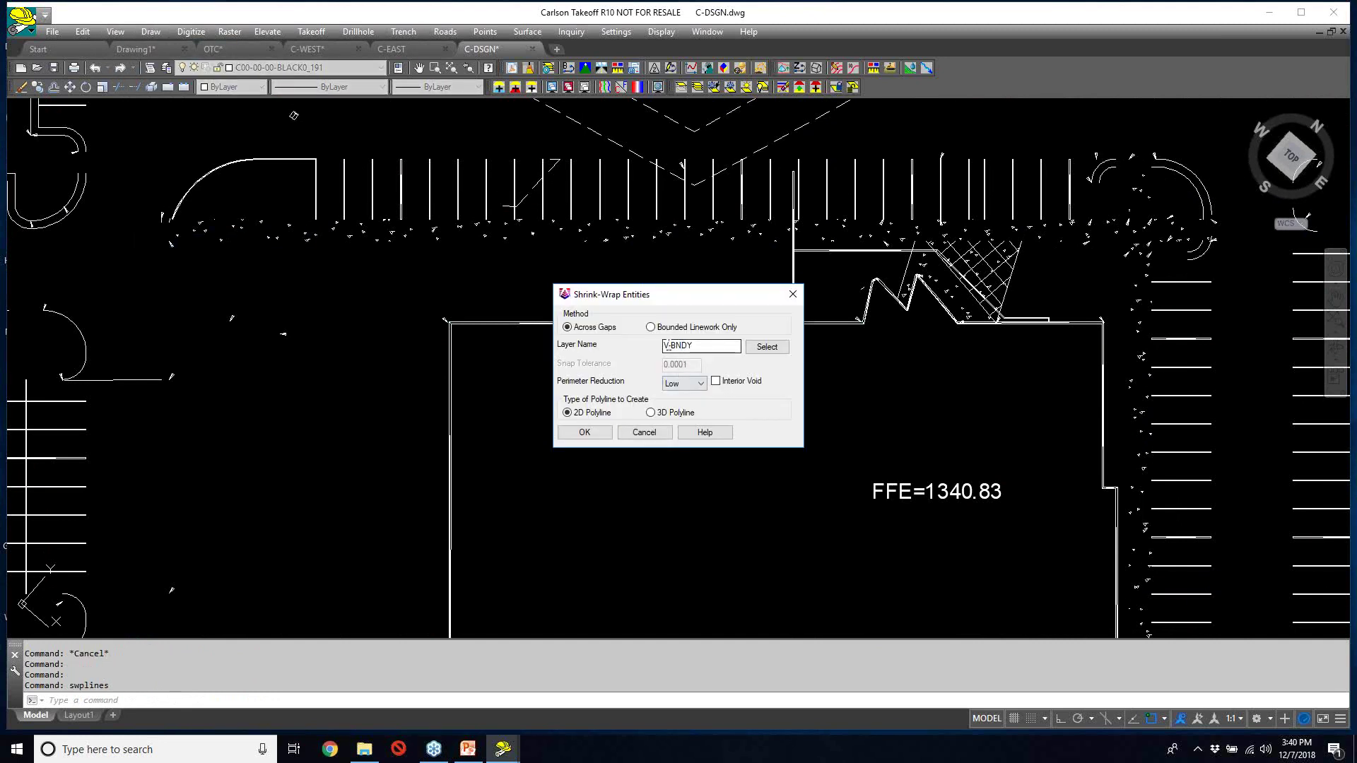
pyautogui.click(767, 348)
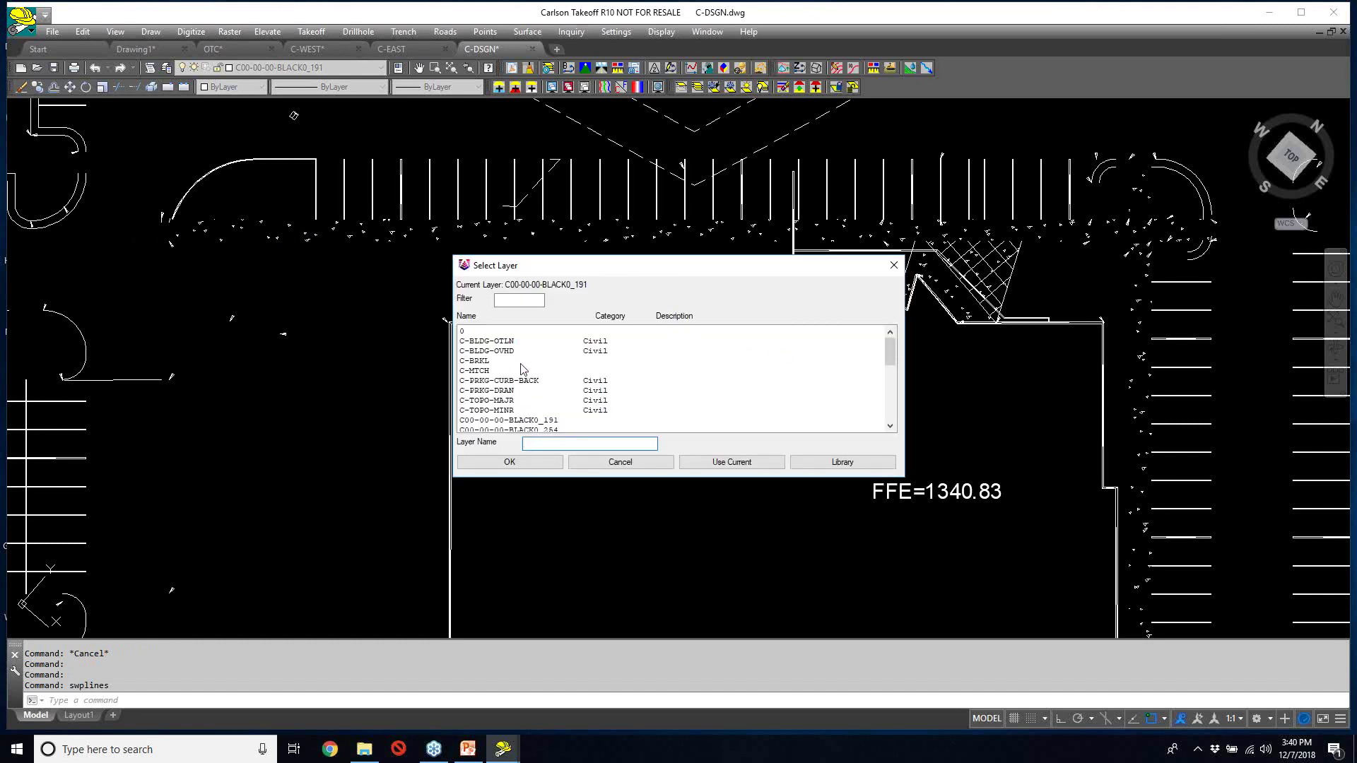
pyautogui.click(480, 342)
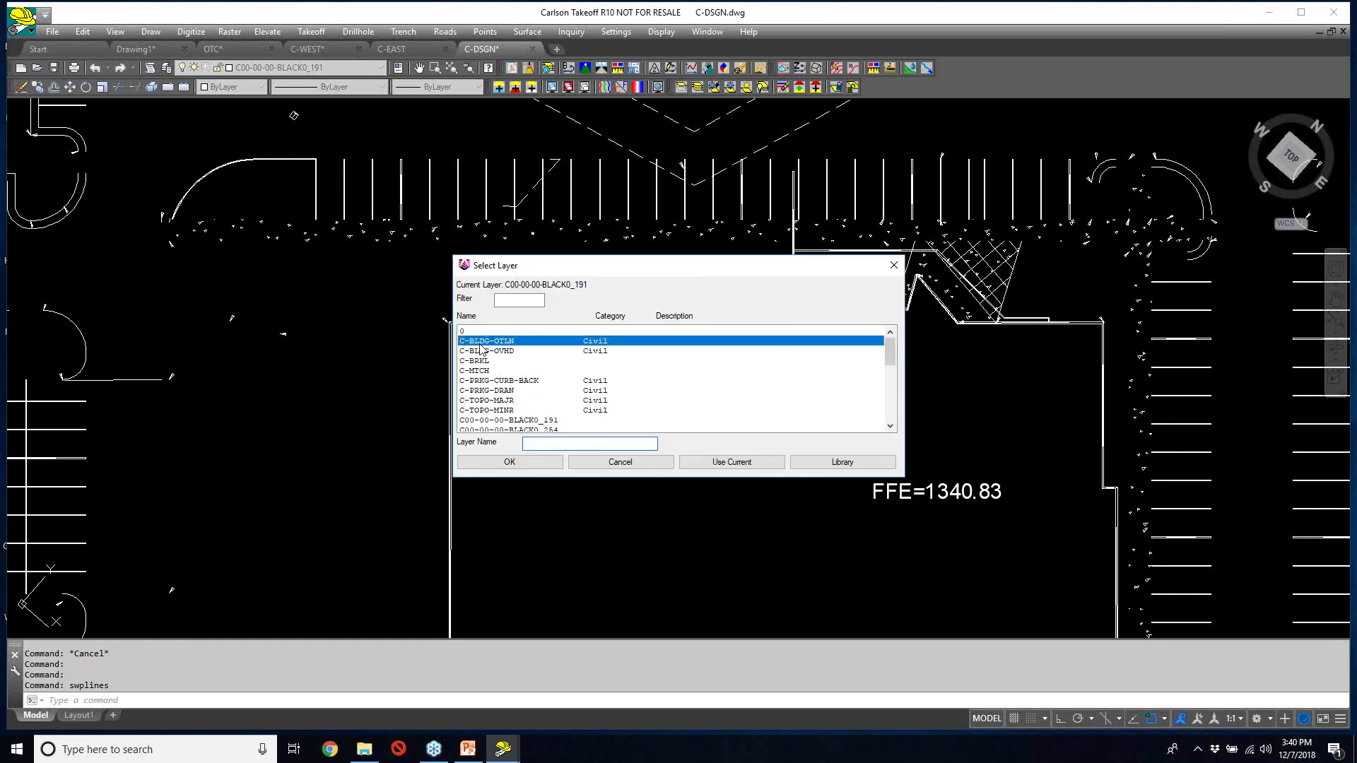
pyautogui.click(581, 443)
pyautogui.write('2')
pyautogui.click(516, 462)
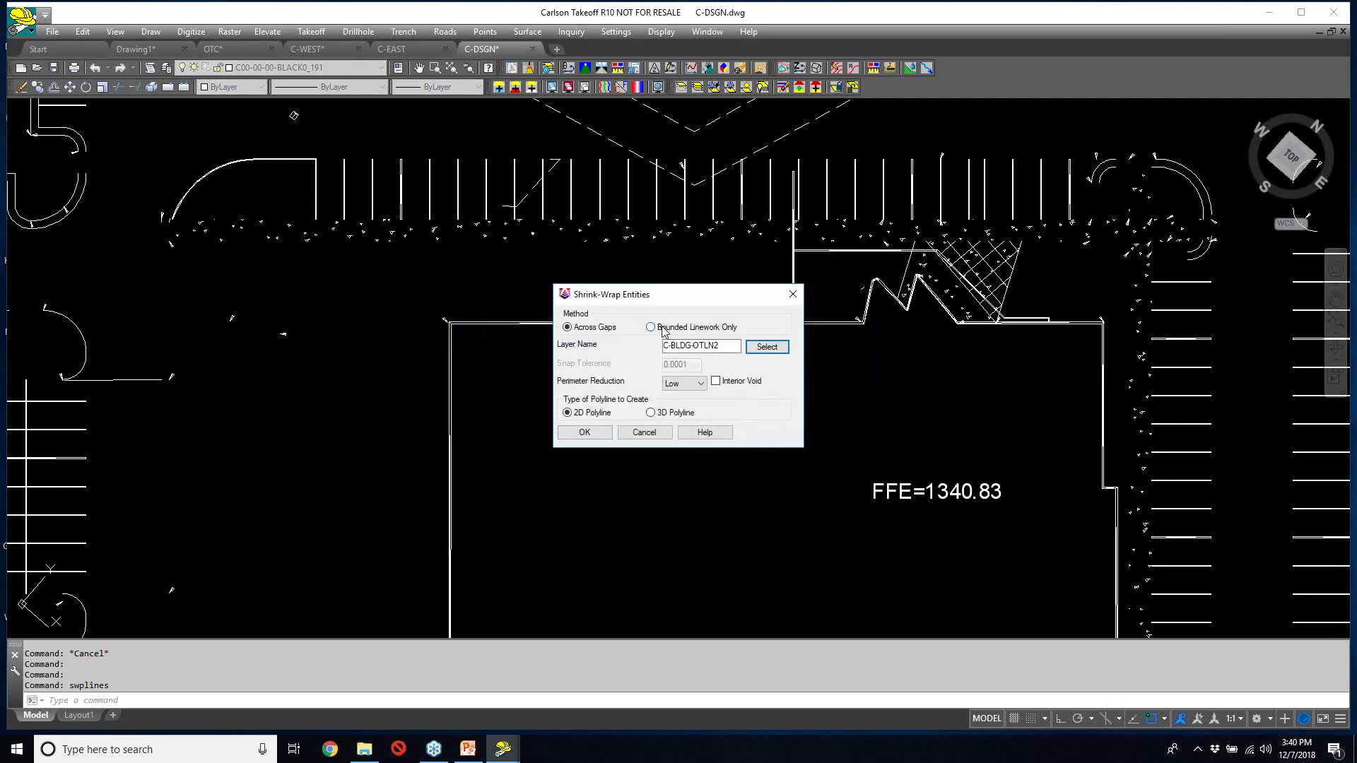
pyautogui.click(663, 329)
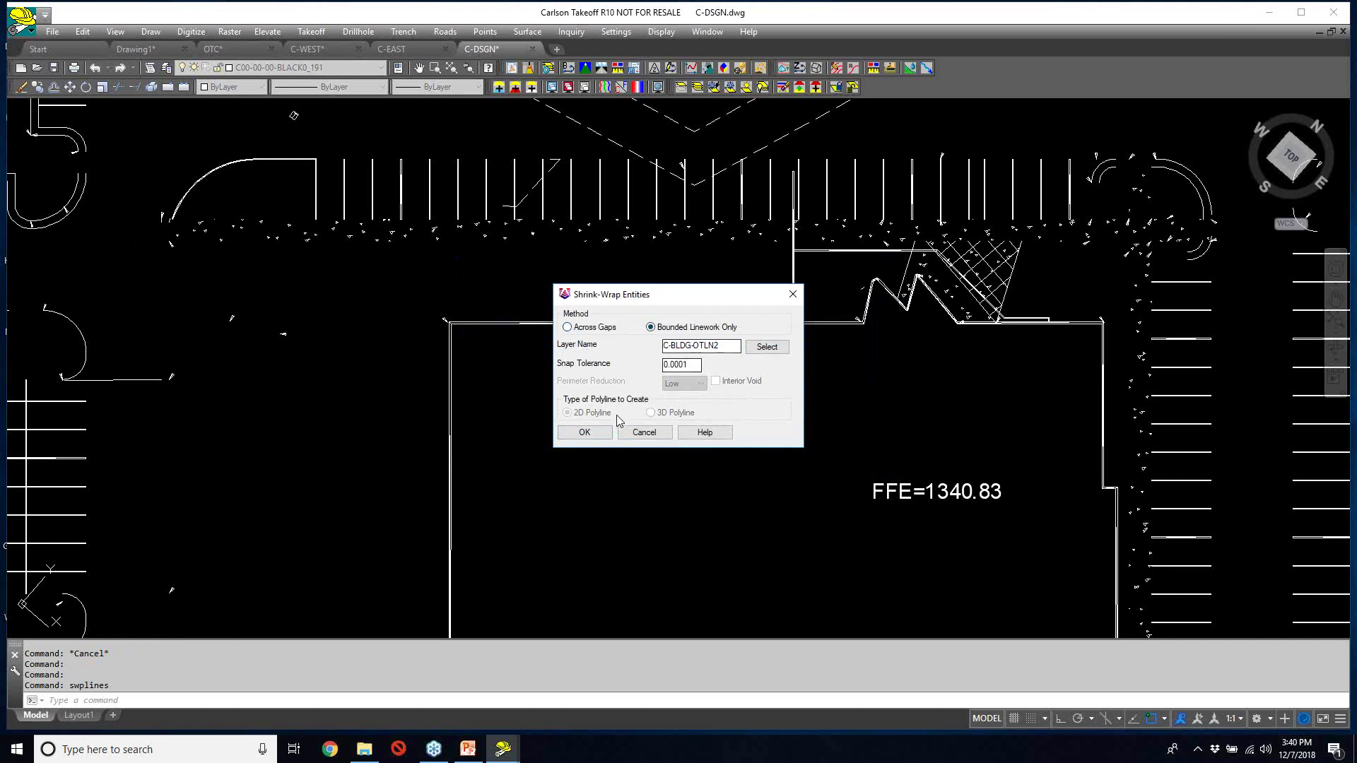
pyautogui.click(585, 433)
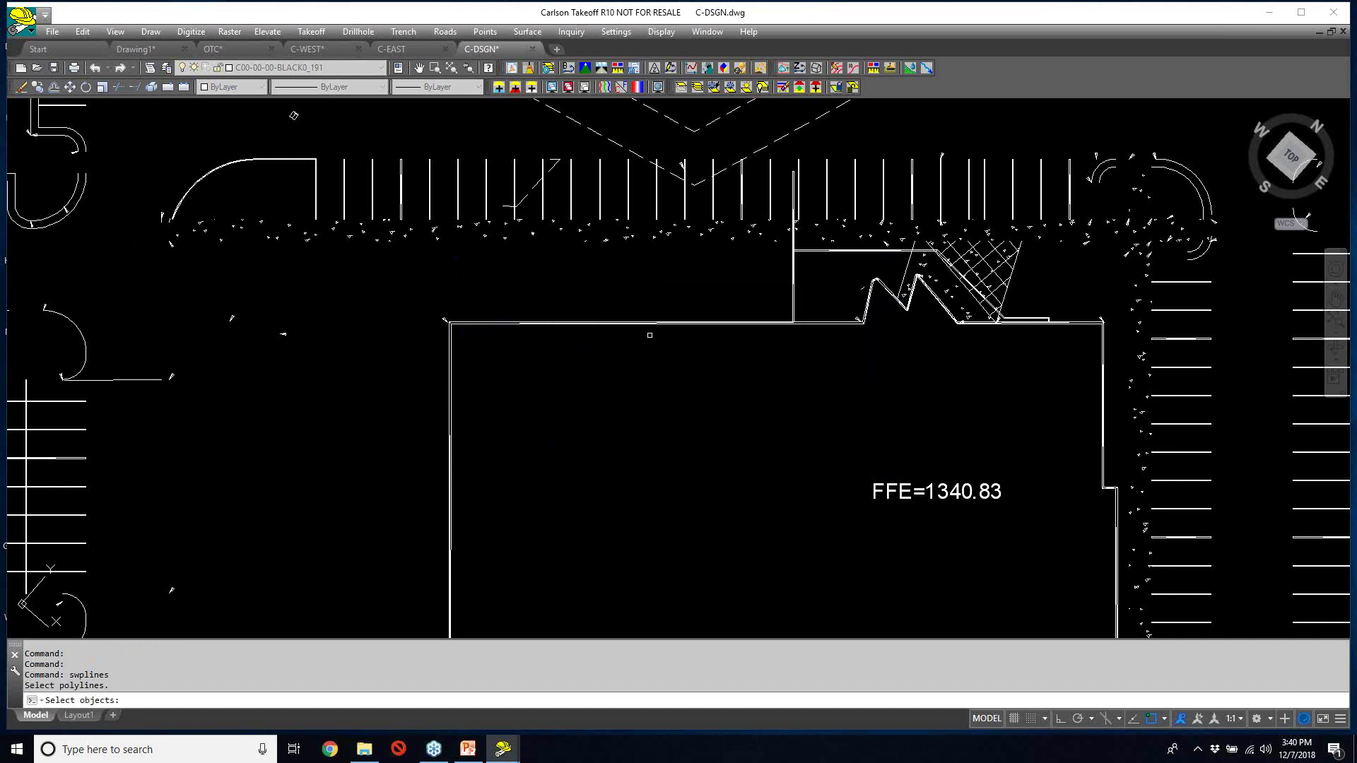
# - Select the linework of the building's zigzag wall, from the rounded peak through the pointed peak, for the shrink-wrap
pyautogui.moveTo(646, 334); pyautogui.dragTo(495, 339, button='middle')
pyautogui.scroll(5, 699, 315)
pyautogui.moveTo(699, 315); pyautogui.dragTo(662, 386, button='middle')
pyautogui.click(666, 264)
pyautogui.click(606, 295)
pyautogui.click(812, 412)
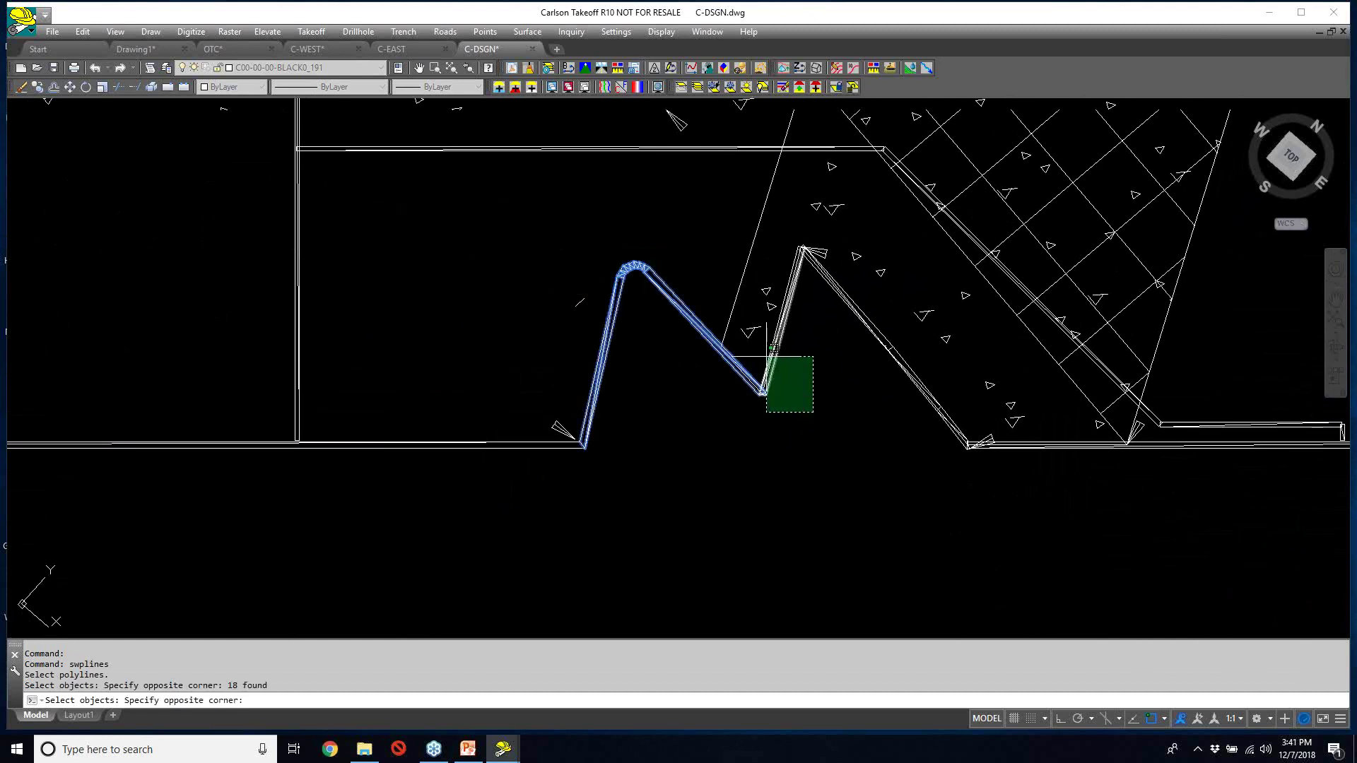
pyautogui.click(750, 366)
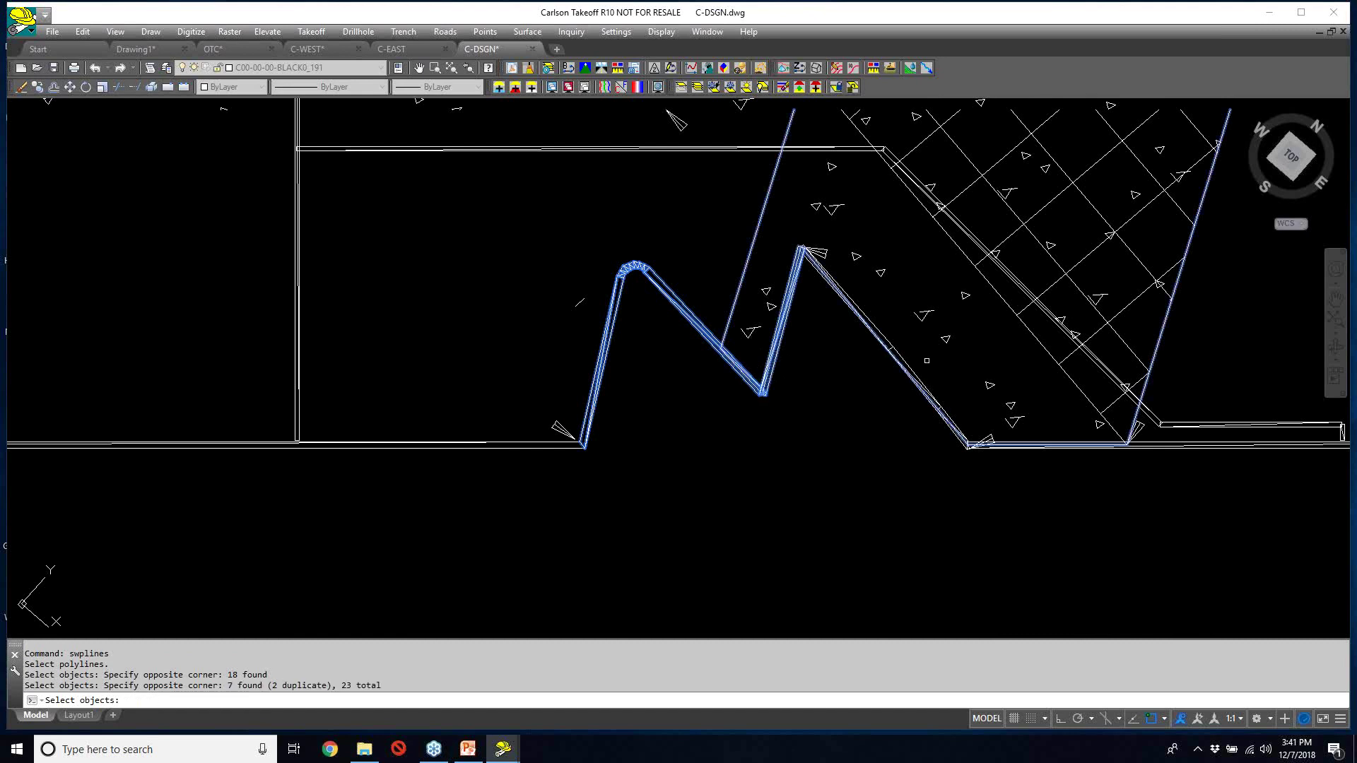
pyautogui.click(936, 450)
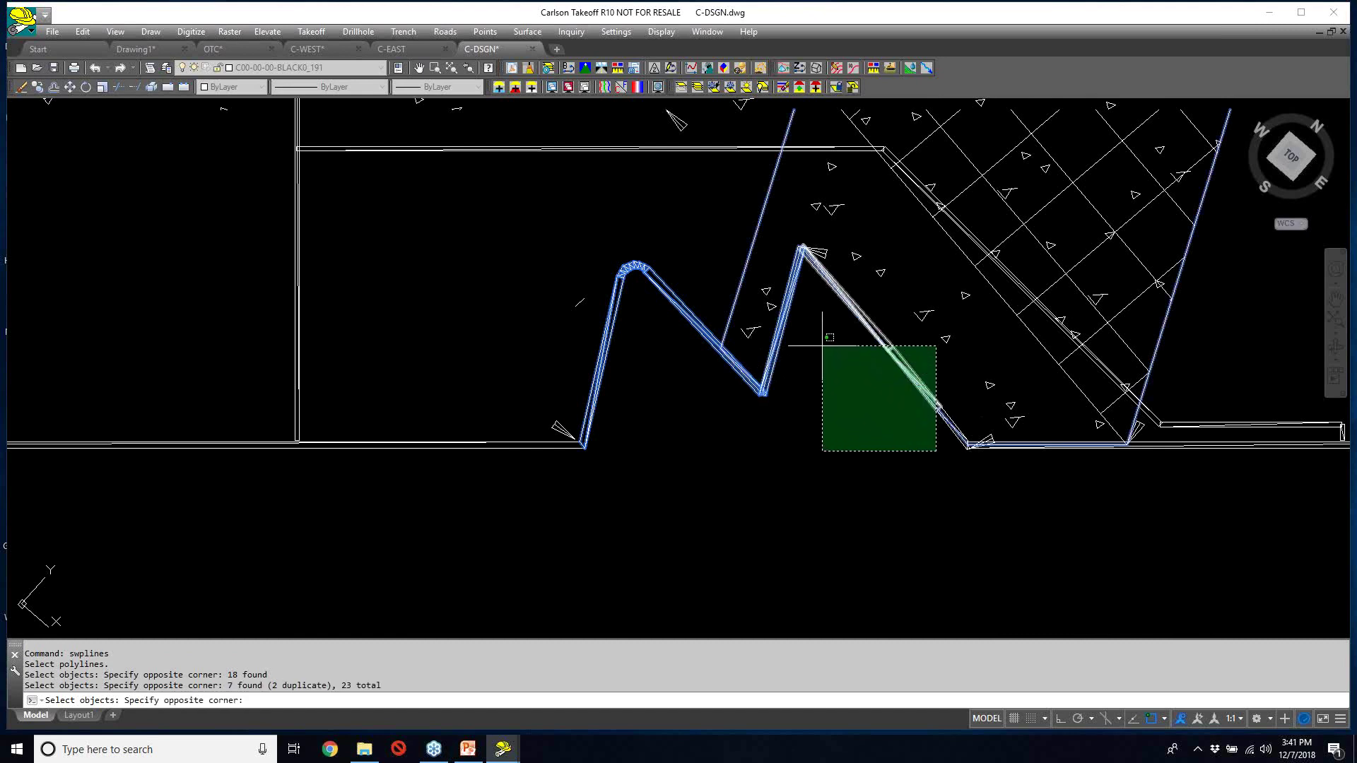
pyautogui.click(820, 342)
pyautogui.click(862, 300)
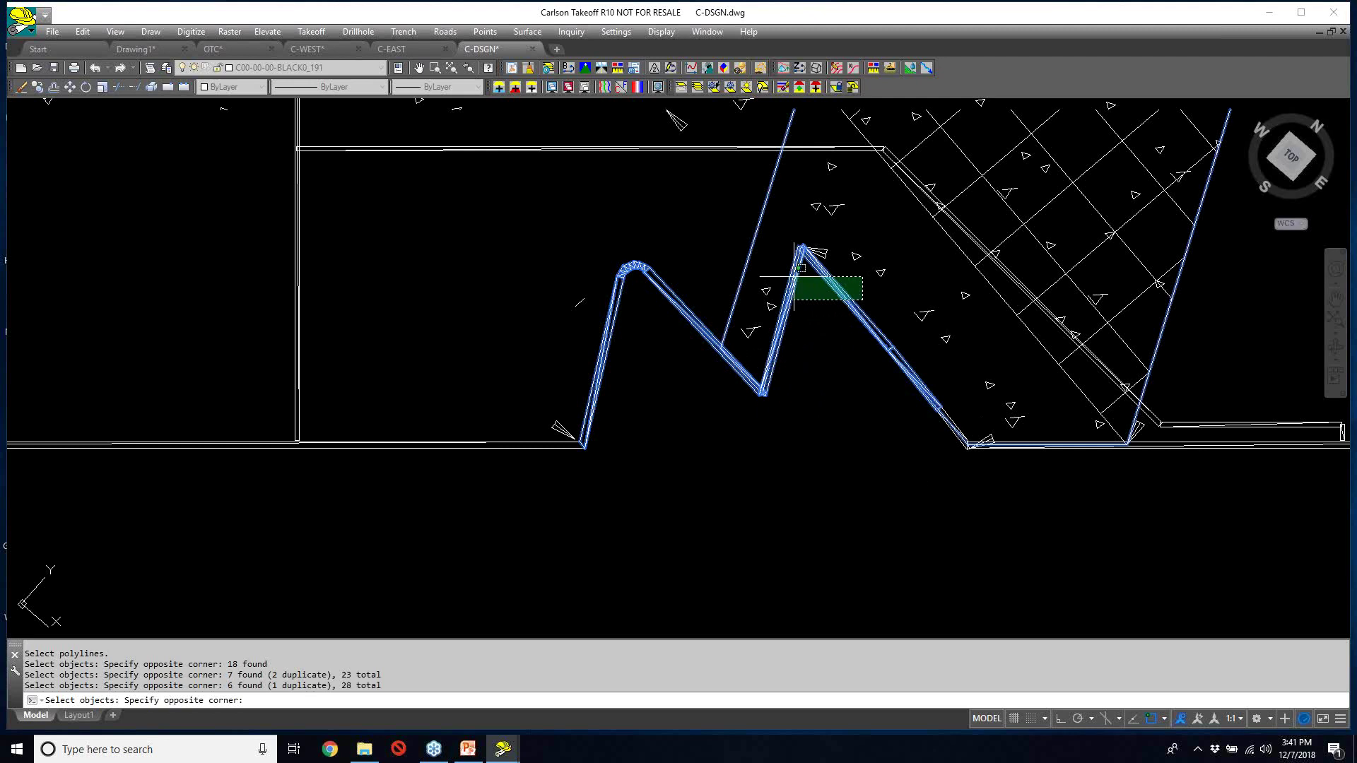
pyautogui.click(789, 272)
# - Add the straight wall beyond the zigzag and the stepped side wall facing the parking rows to the selection
pyautogui.click(966, 410)
pyautogui.click(891, 515)
pyautogui.click(1065, 467)
pyautogui.click(1099, 498)
pyautogui.moveTo(1098, 498)
pyautogui.mouseDown(button='middle')
pyautogui.moveTo(529, 334)
pyautogui.moveTo(445, 349)
pyautogui.mouseUp(button='middle')
pyautogui.click(981, 397)
pyautogui.click(867, 466)
pyautogui.moveTo(830, 454); pyautogui.dragTo(729, 390, button='middle')
pyautogui.scroll(-6, 729, 390)
pyautogui.scroll(6, 752, 504)
pyautogui.click(803, 390)
pyautogui.click(745, 295)
# - Add the short wall at the building's corner and the angled wall end beside the curved entrance to the selection
pyautogui.moveTo(743, 344); pyautogui.dragTo(743, 343, button='middle')
pyautogui.scroll(-6, 744, 343)
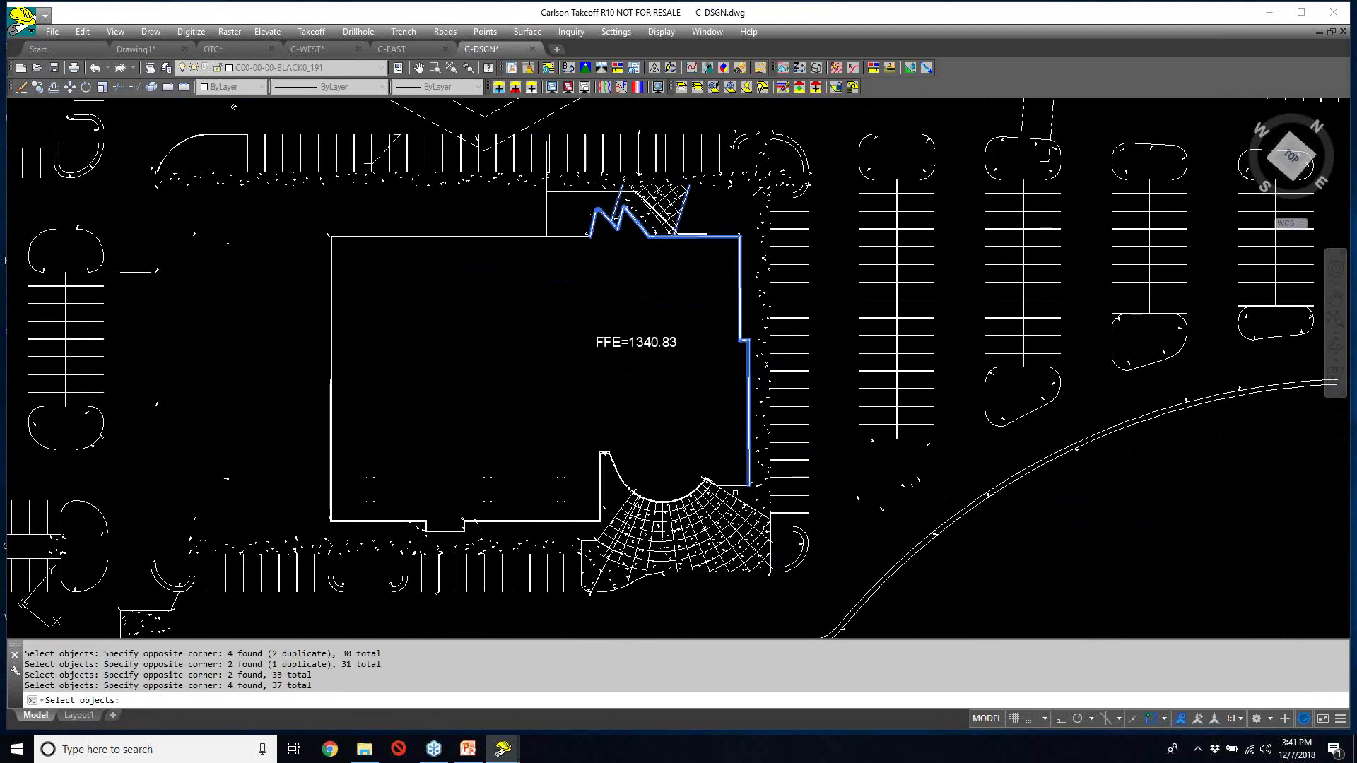
pyautogui.scroll(6, 749, 463)
pyautogui.click(774, 486)
pyautogui.click(684, 410)
pyautogui.scroll(6, 678, 463)
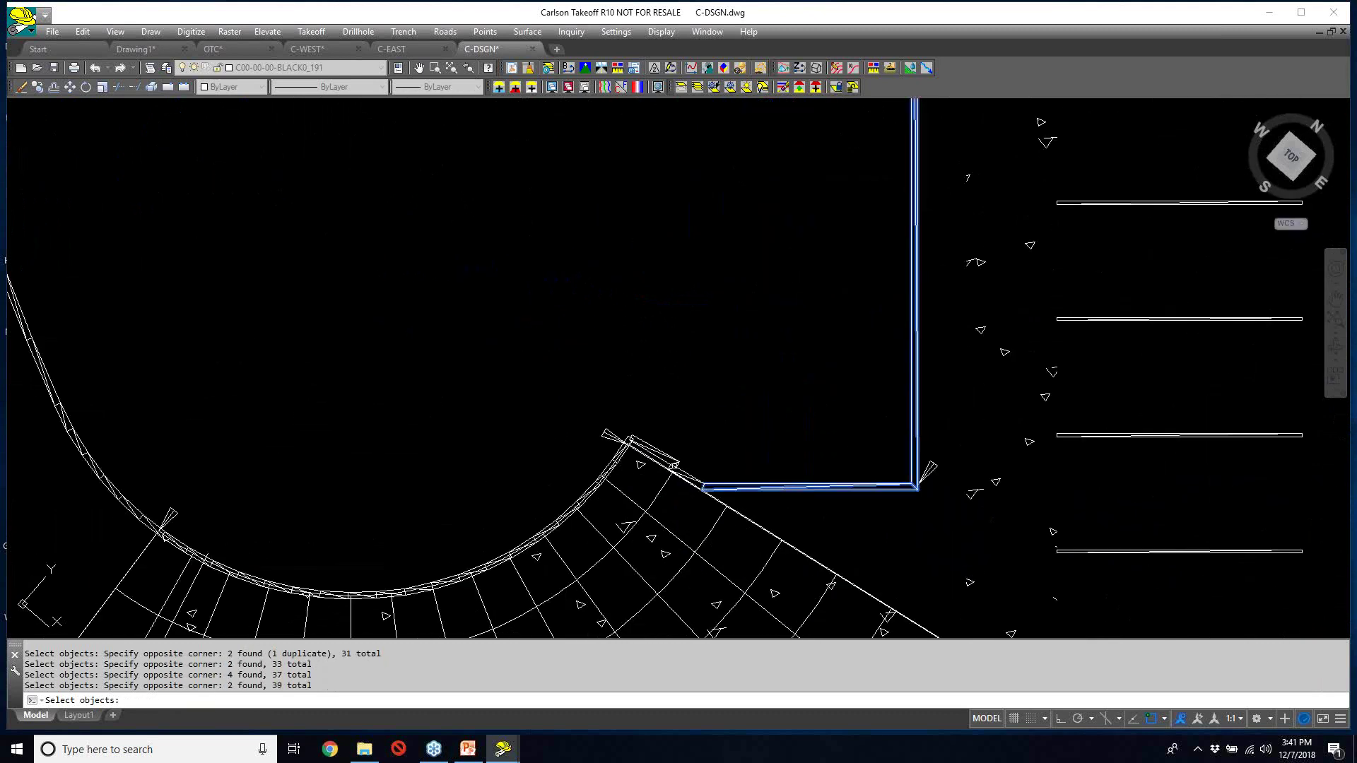
pyautogui.click(733, 489)
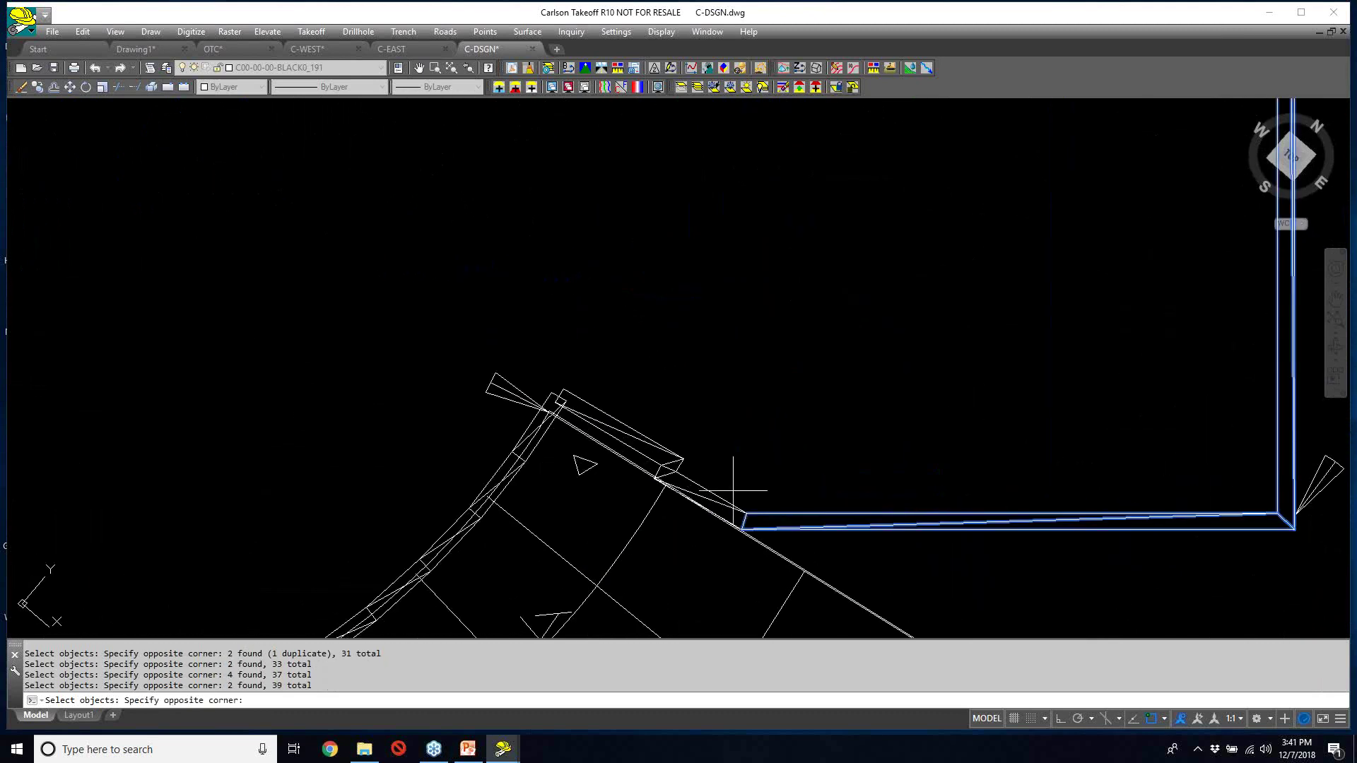
pyautogui.click(671, 438)
# - Add the first stretch of the curved entrance wall, starting from the angled wall end, to the shrink-wrap selection
pyautogui.moveTo(669, 436); pyautogui.dragTo(732, 258, button='middle')
pyautogui.scroll(-5, 800, 359)
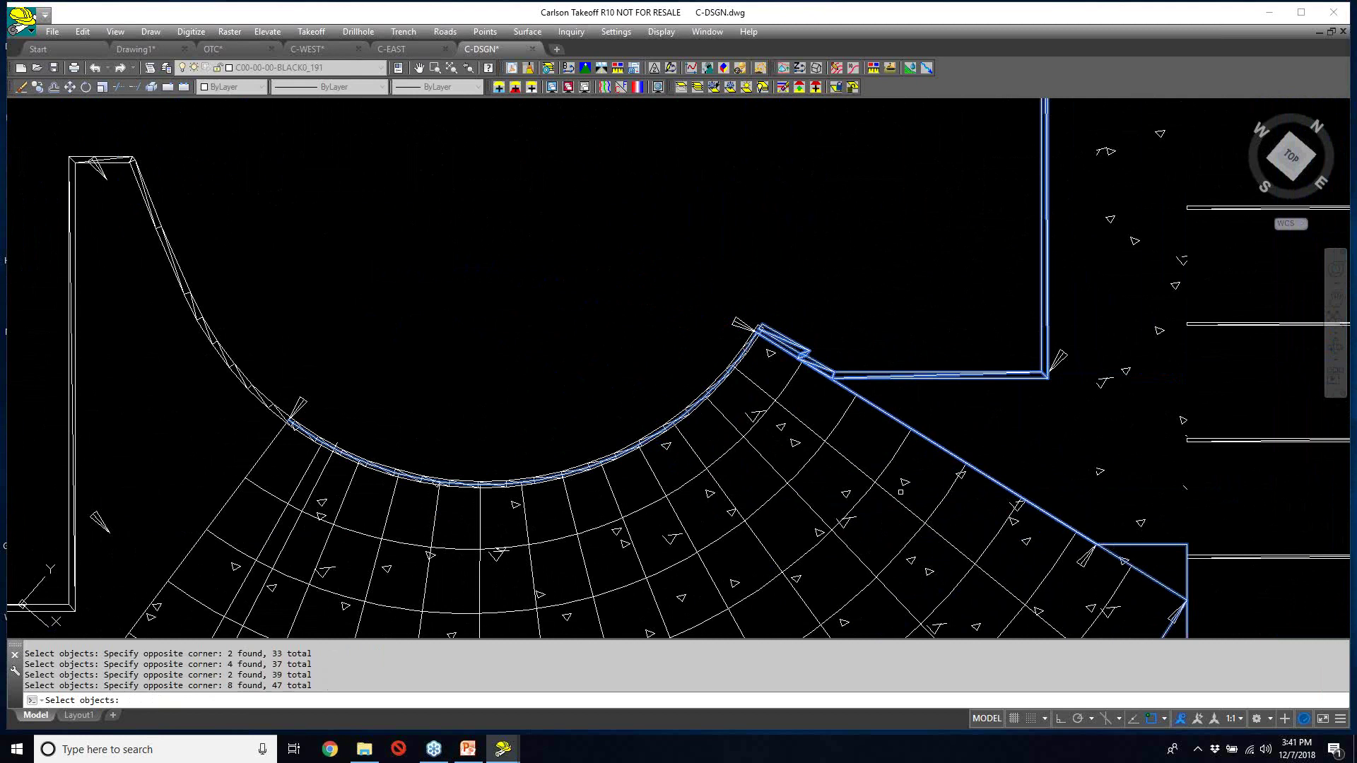
pyautogui.scroll(6, 711, 352)
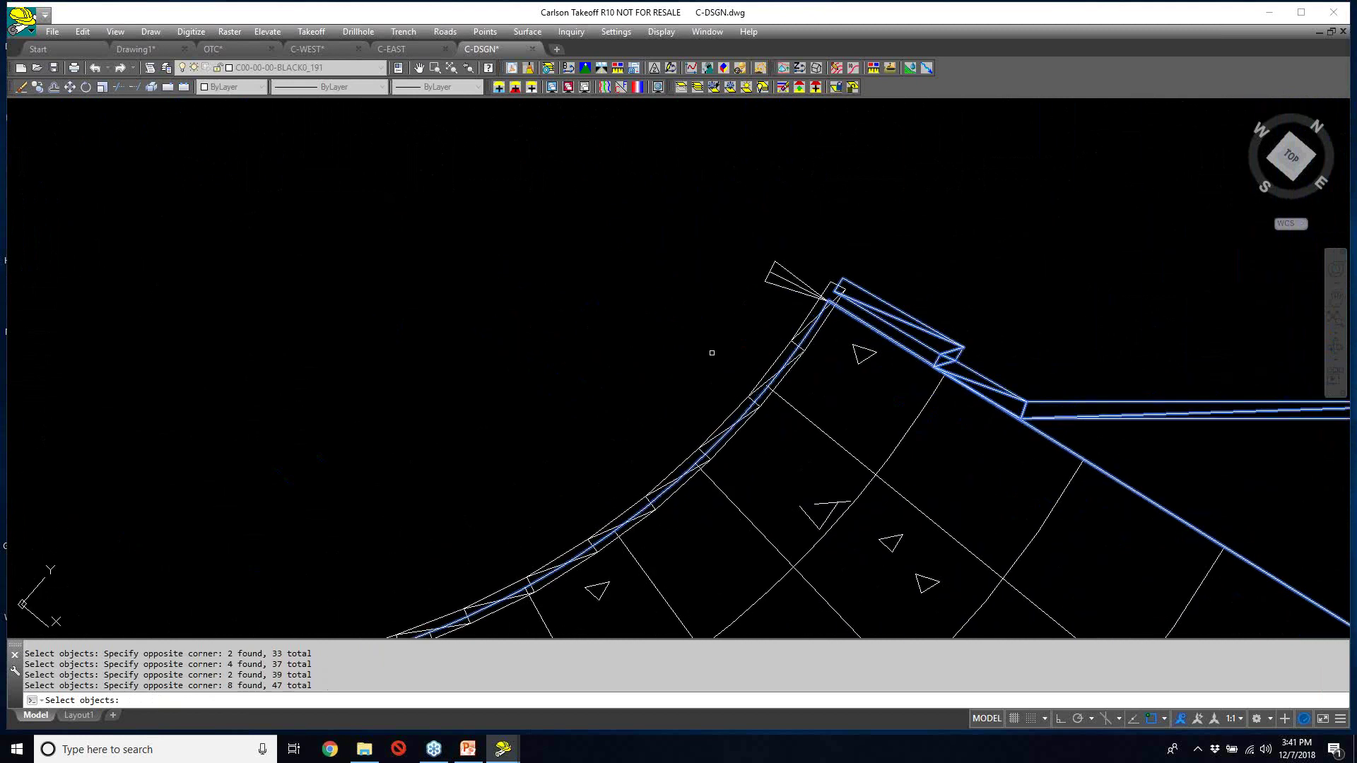
pyautogui.click(751, 362)
pyautogui.click(833, 317)
pyautogui.click(803, 524)
pyautogui.click(719, 441)
pyautogui.moveTo(753, 470); pyautogui.dragTo(840, 252, button='middle')
pyautogui.click(740, 454)
pyautogui.click(697, 378)
pyautogui.moveTo(697, 378); pyautogui.dragTo(840, 267, button='middle')
pyautogui.click(756, 415)
pyautogui.click(643, 332)
pyautogui.click(604, 486)
pyautogui.click(543, 421)
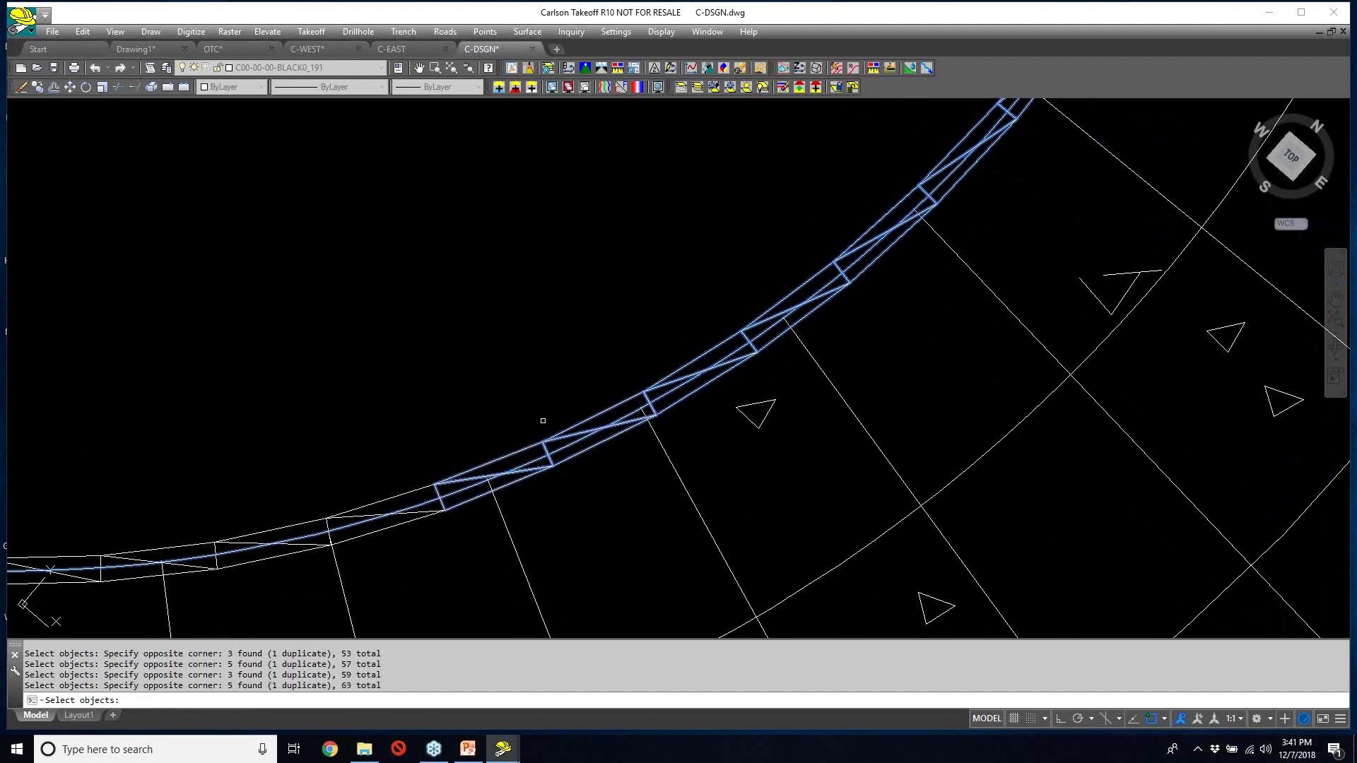
# - Add the curved entrance wall's segments through the lowest part of its arc to the selection
pyautogui.moveTo(555, 439); pyautogui.dragTo(810, 317, button='middle')
pyautogui.click(738, 463)
pyautogui.click(665, 371)
pyautogui.click(510, 463)
pyautogui.click(449, 367)
pyautogui.click(379, 478)
pyautogui.click(260, 426)
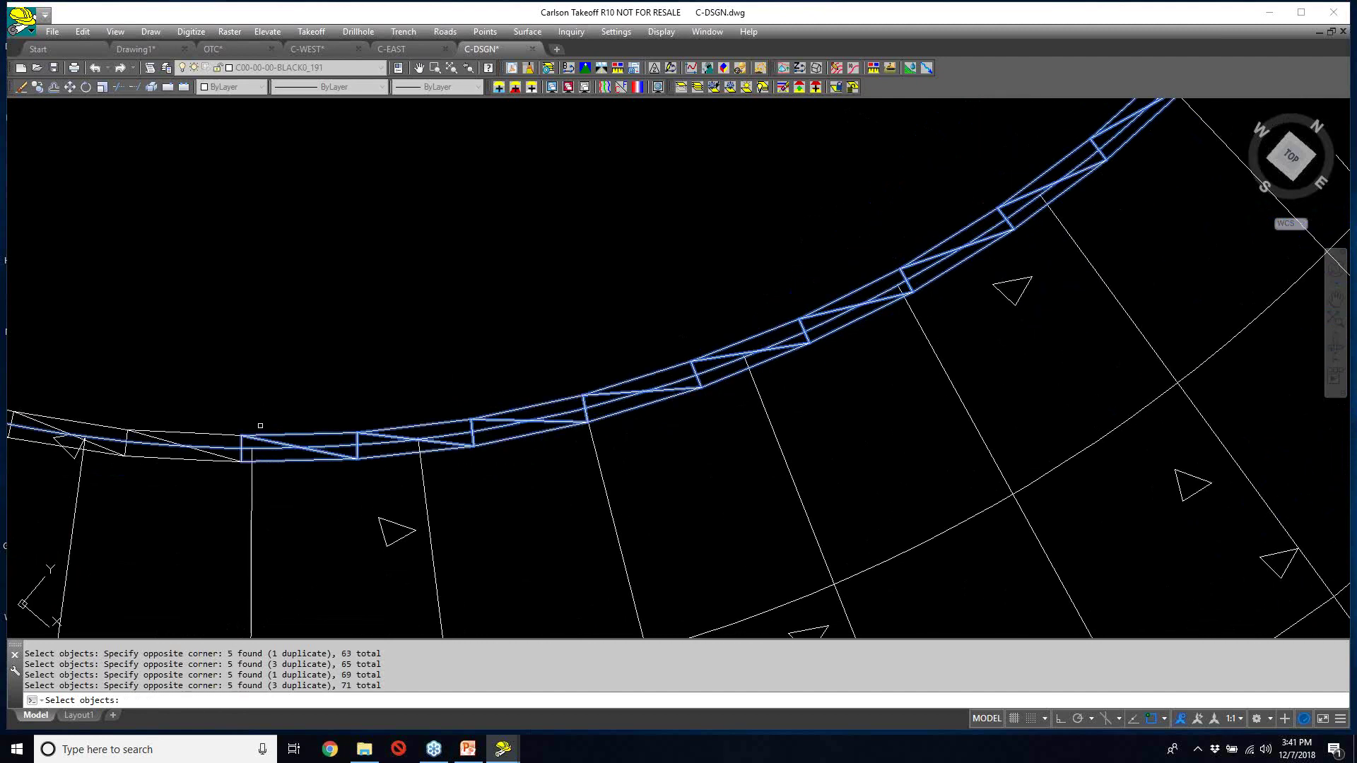
pyautogui.click(242, 479)
pyautogui.click(134, 424)
pyautogui.moveTo(135, 446); pyautogui.dragTo(558, 427, button='middle')
pyautogui.click(464, 442)
pyautogui.click(424, 378)
pyautogui.click(327, 419)
pyautogui.click(222, 318)
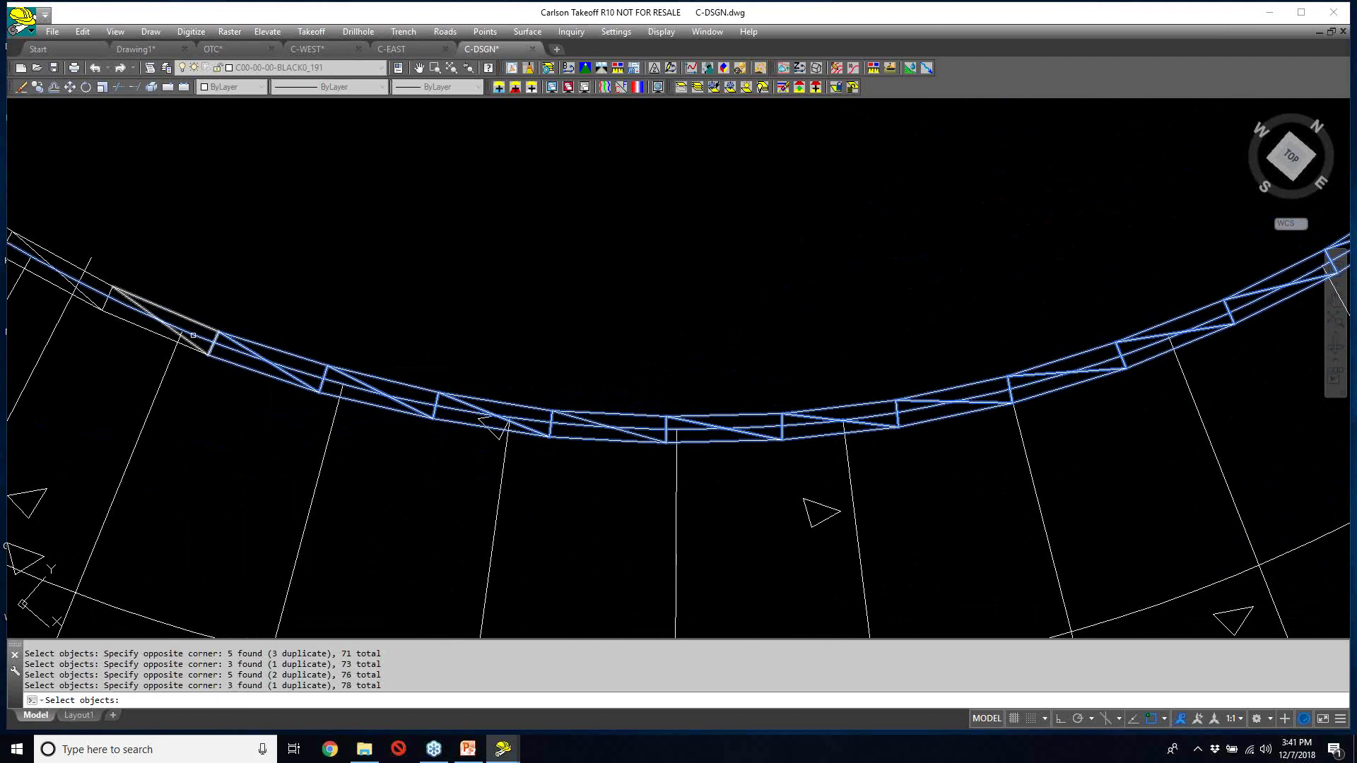
# - Add the curved wall's rising segments, past the edge of the fan-shaped paving, to the selection
pyautogui.moveTo(128, 376); pyautogui.dragTo(273, 445, button='middle')
pyautogui.click(293, 414)
pyautogui.click(263, 358)
pyautogui.click(197, 361)
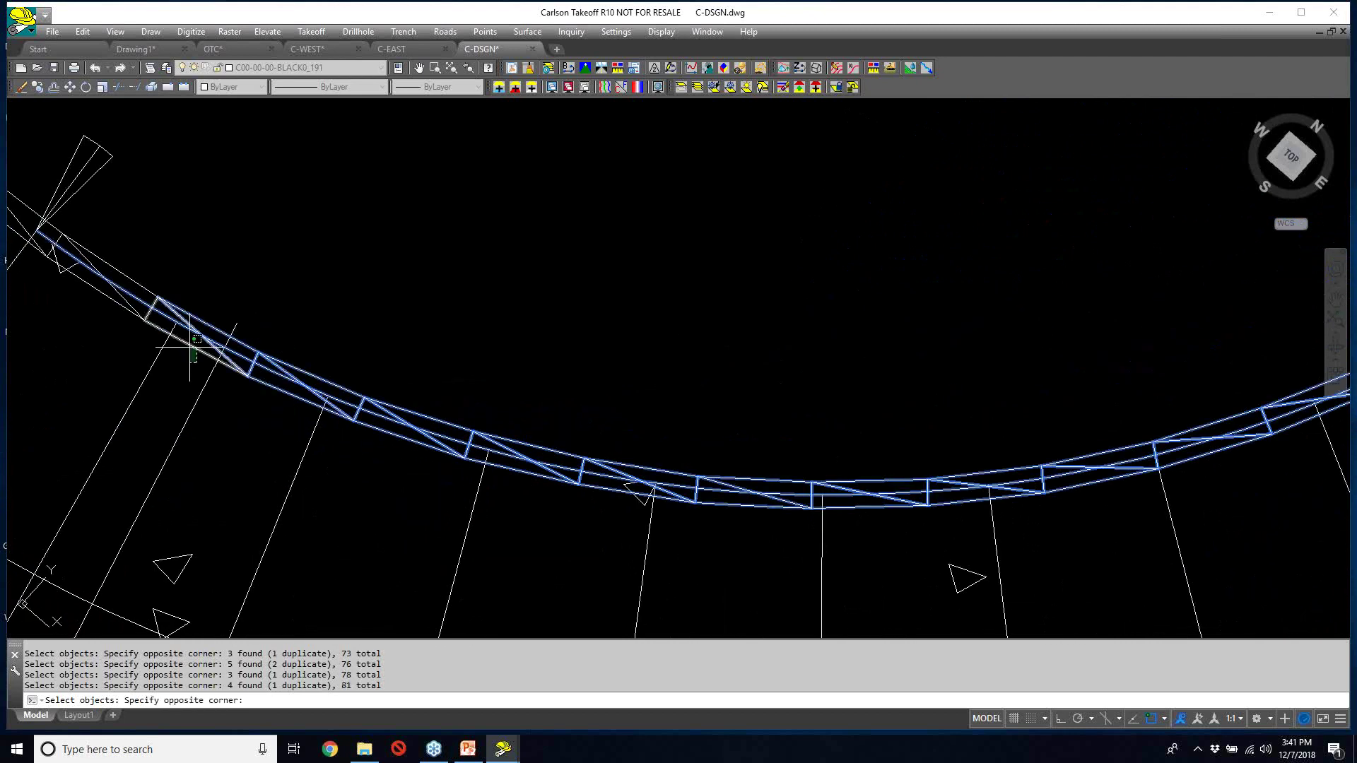
pyautogui.click(189, 307)
pyautogui.click(159, 249)
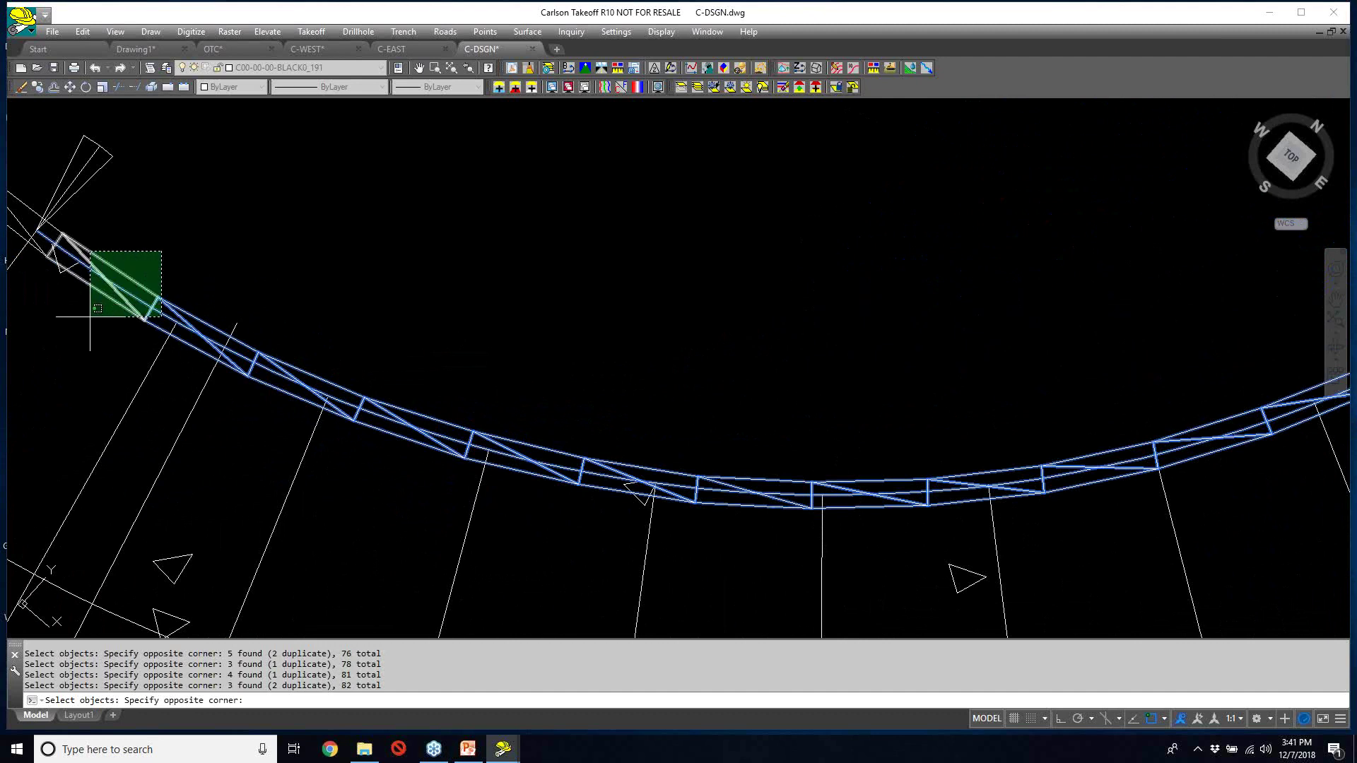
pyautogui.click(88, 316)
pyautogui.moveTo(85, 313); pyautogui.dragTo(480, 453, button='middle')
pyautogui.click(384, 287)
pyautogui.click(120, 139)
pyautogui.click(400, 289)
pyautogui.click(329, 351)
# - Add the curve's straight upper run, its short end wall and the adjoining long straight walls to the selection
pyautogui.scroll(-2, 326, 350)
pyautogui.moveTo(326, 350); pyautogui.dragTo(428, 458, button='middle')
pyautogui.scroll(-2, 428, 458)
pyautogui.click(424, 404)
pyautogui.click(111, 210)
pyautogui.click(290, 187)
pyautogui.click(255, 212)
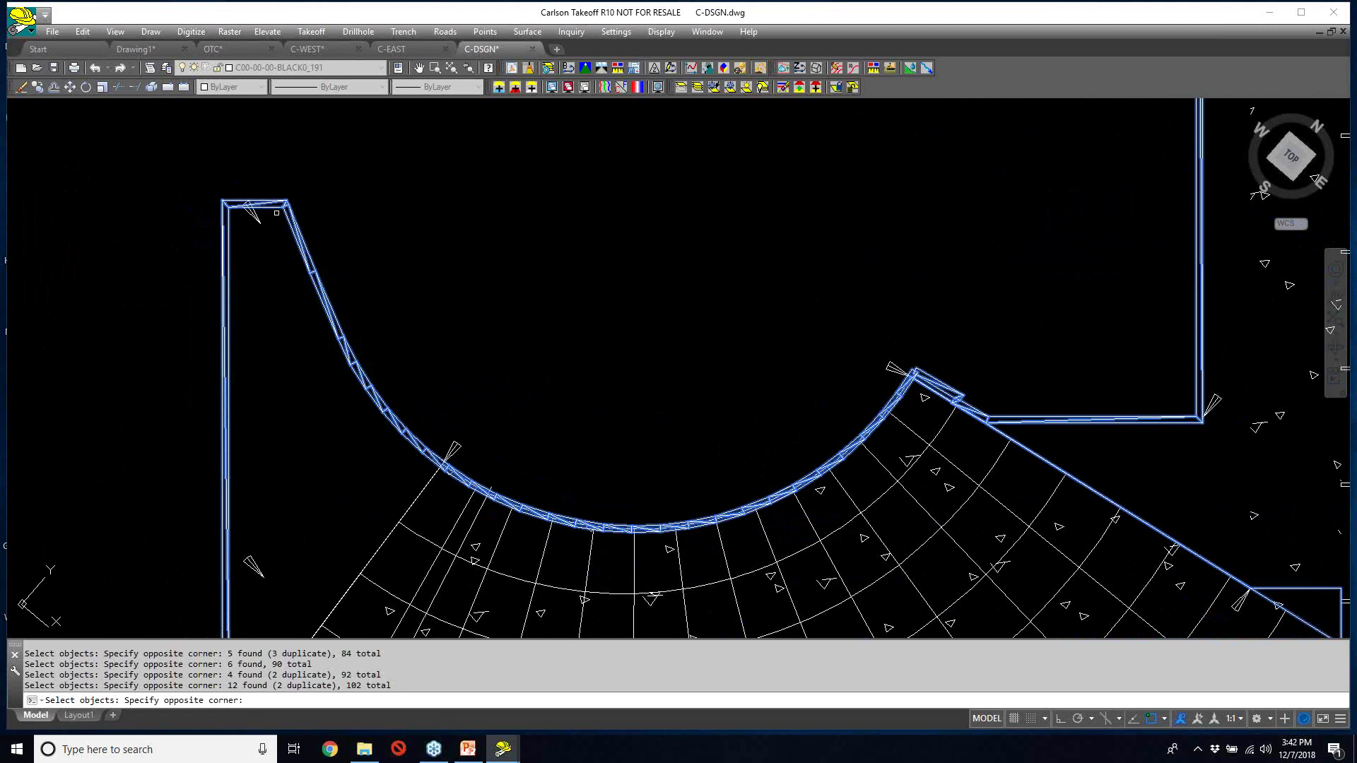
pyautogui.moveTo(257, 322); pyautogui.dragTo(287, 312, button='middle')
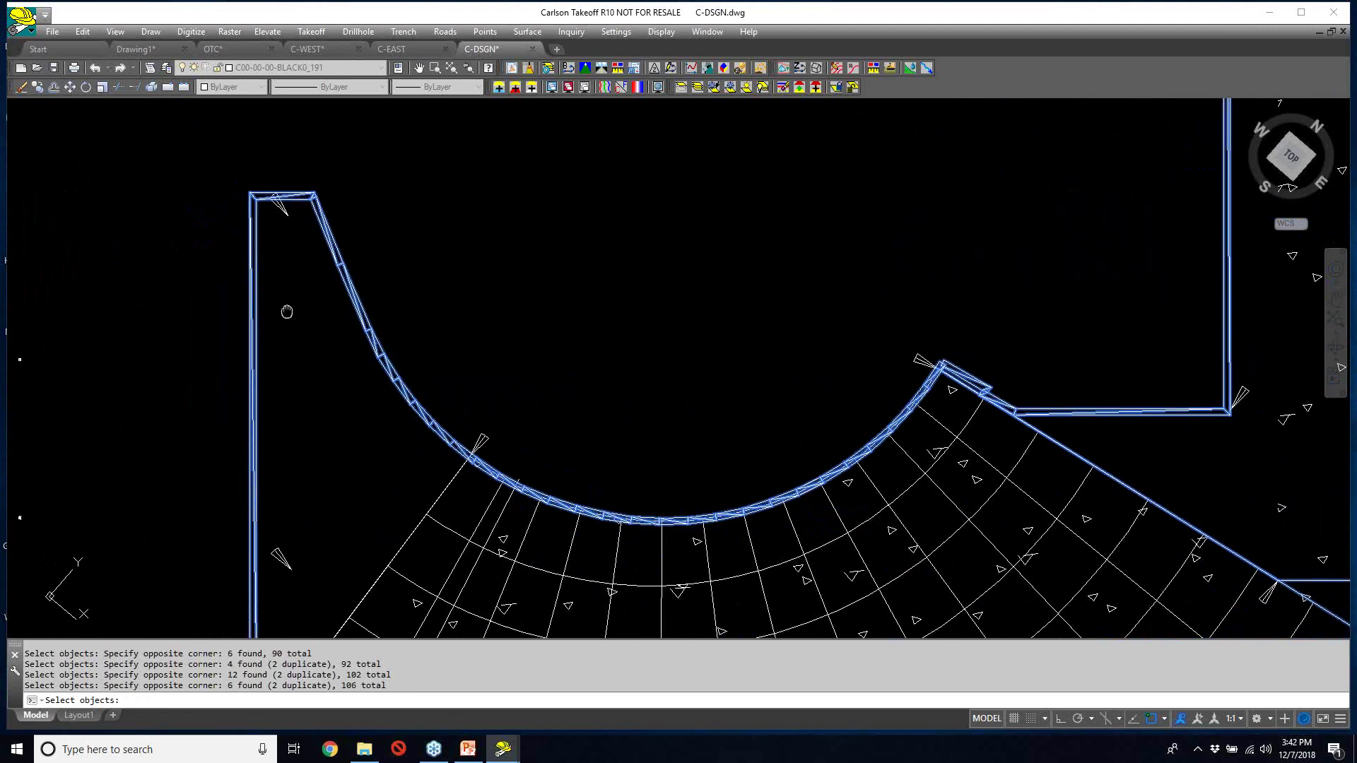
pyautogui.scroll(-4, 439, 166)
pyautogui.click(373, 385)
pyautogui.click(17, 322)
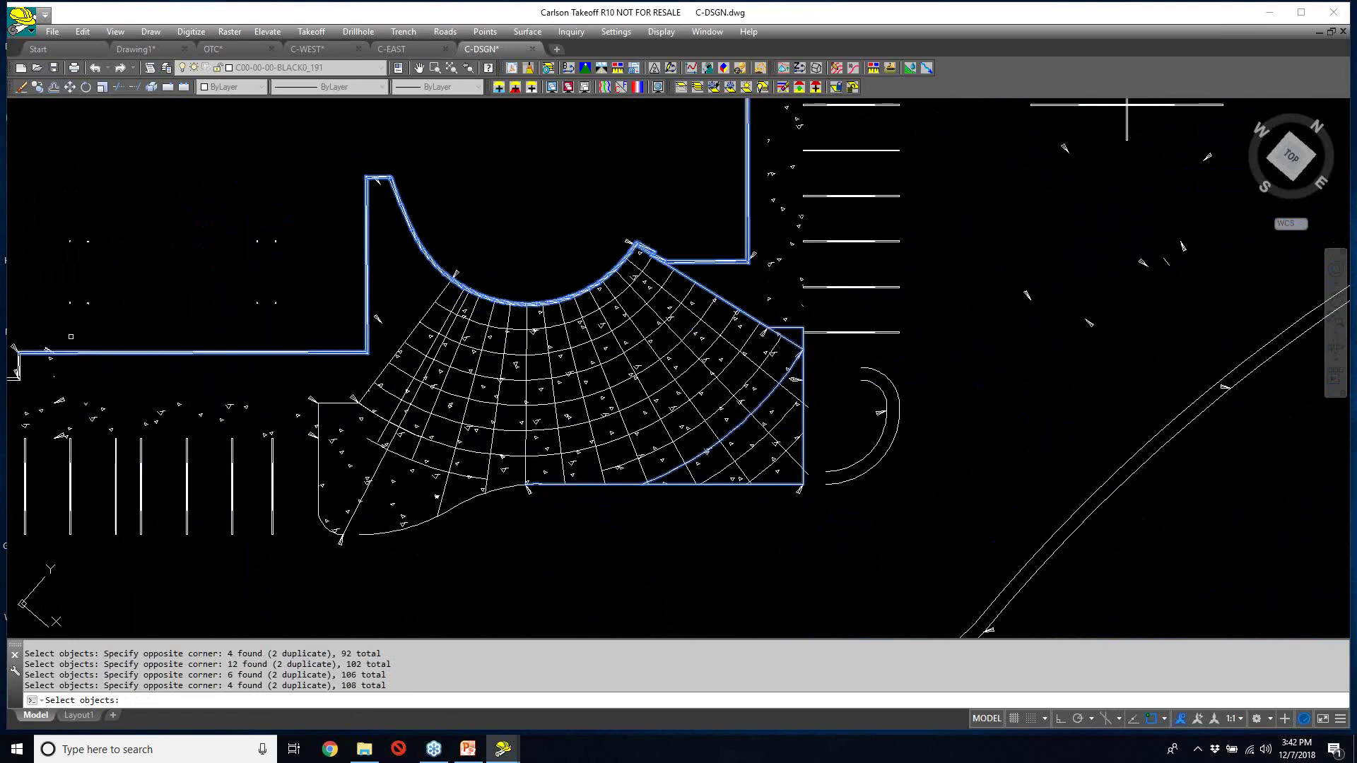
# - Add the rectangular bump-out's walls, the straight wall beyond it and the building's far side wall to the selection
pyautogui.moveTo(110, 381)
pyautogui.mouseDown(button='middle')
pyautogui.moveTo(227, 388)
pyautogui.moveTo(445, 364)
pyautogui.mouseUp(button='middle')
pyautogui.scroll(3, 389, 361)
pyautogui.moveTo(249, 376); pyautogui.dragTo(535, 388, button='middle')
pyautogui.click(591, 343)
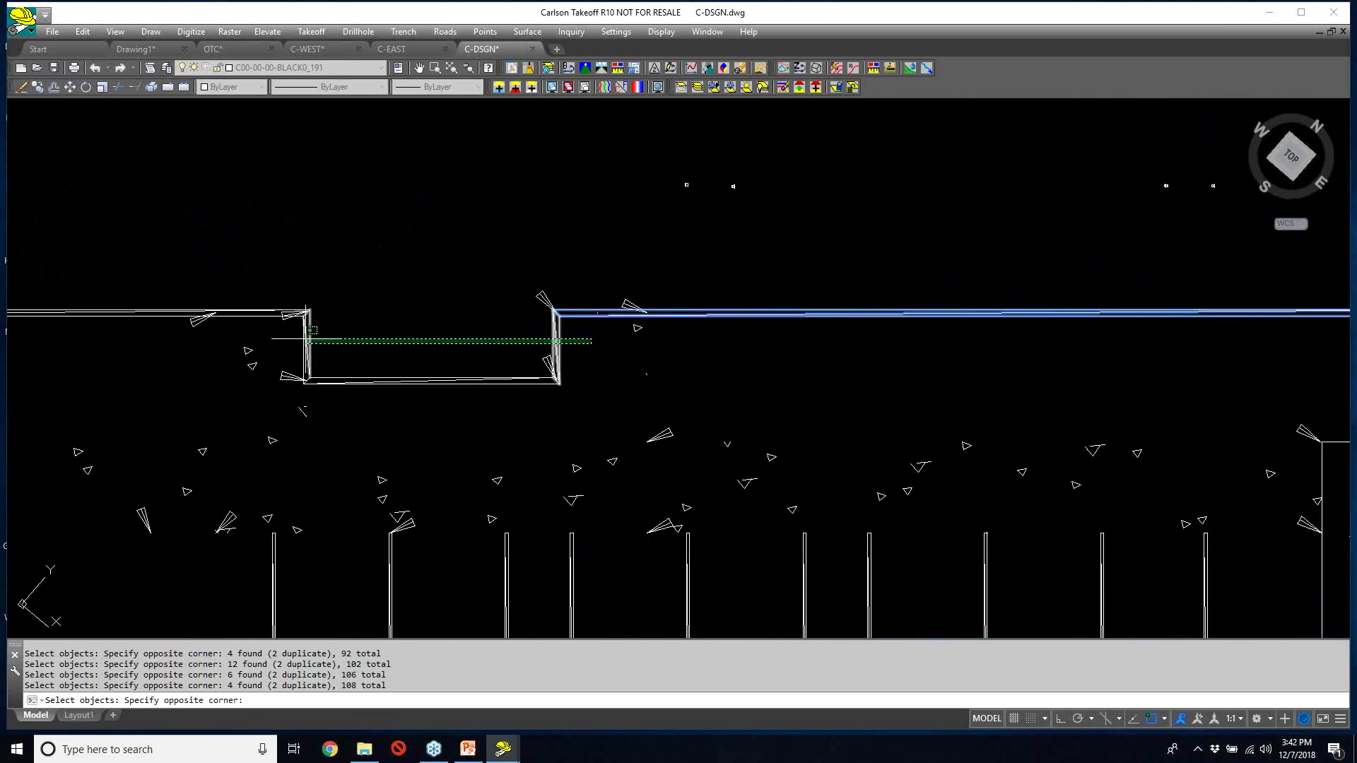
pyautogui.click(290, 341)
pyautogui.click(449, 410)
pyautogui.click(426, 375)
pyautogui.moveTo(420, 377)
pyautogui.mouseDown(button='middle')
pyautogui.moveTo(497, 409)
pyautogui.moveTo(773, 470)
pyautogui.mouseUp(button='middle')
pyautogui.click(364, 450)
pyautogui.click(150, 337)
pyautogui.click(131, 330)
pyautogui.click(31, 252)
# - Add the remaining straight wall between the far side wall and the zigzag to the selection
pyautogui.scroll(-6, 51, 275)
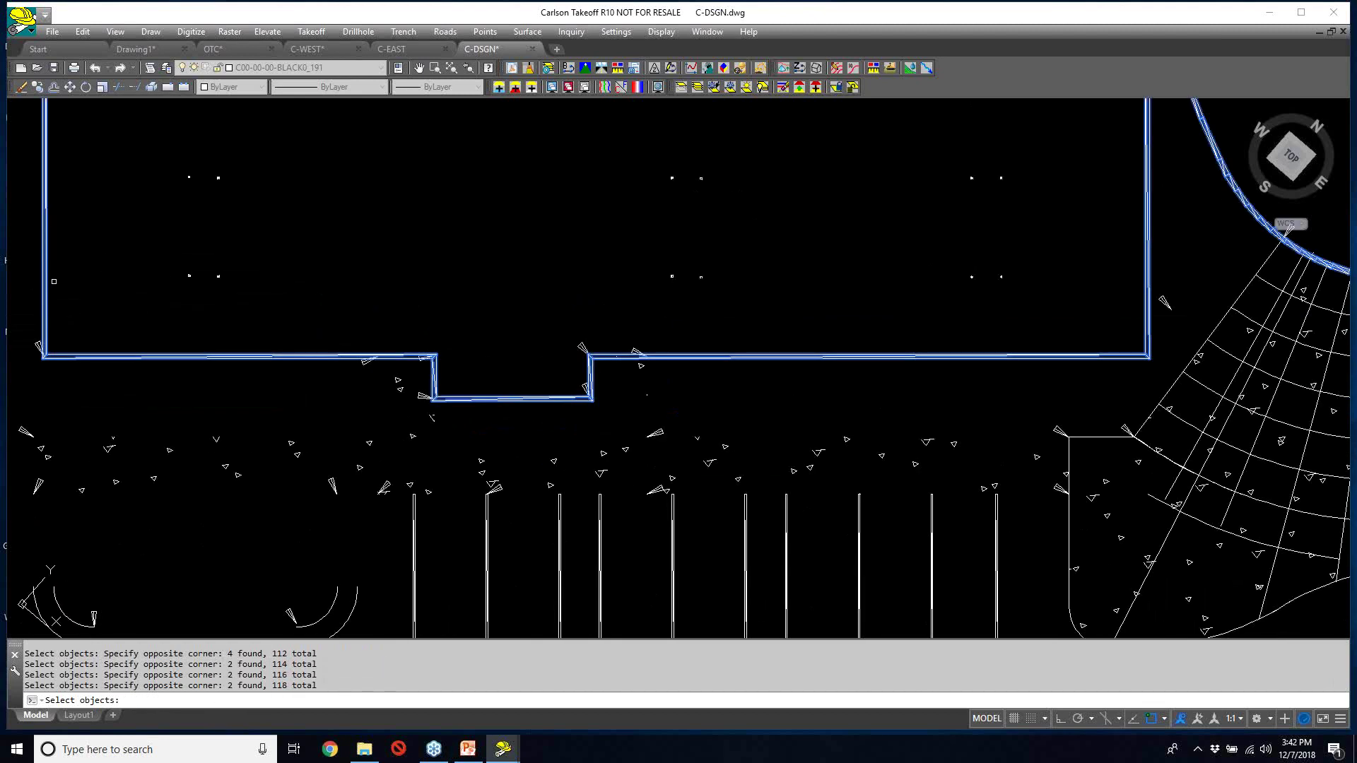
pyautogui.moveTo(56, 289); pyautogui.dragTo(156, 462, button='middle')
pyautogui.moveTo(415, 130); pyautogui.dragTo(496, 345, button='middle')
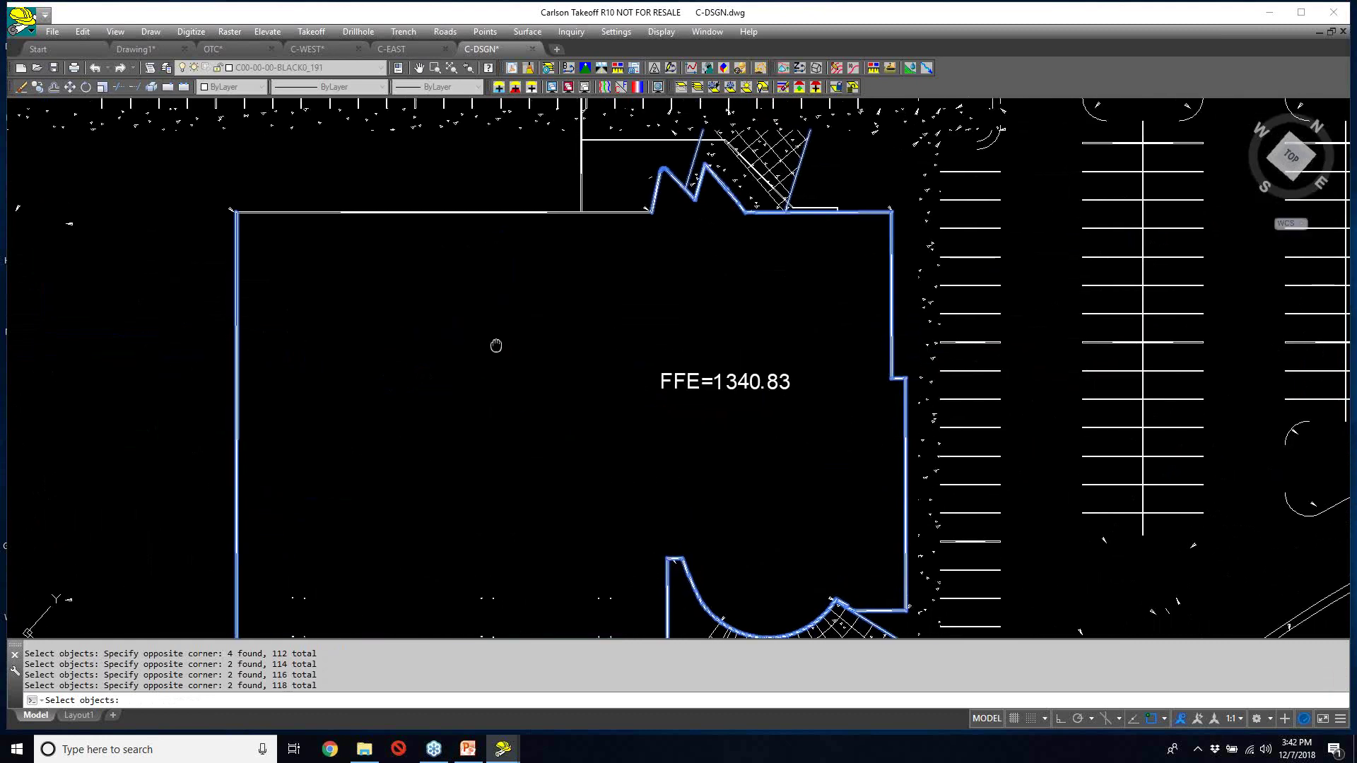
pyautogui.scroll(-4, 496, 345)
pyautogui.click(488, 422)
pyautogui.click(611, 497)
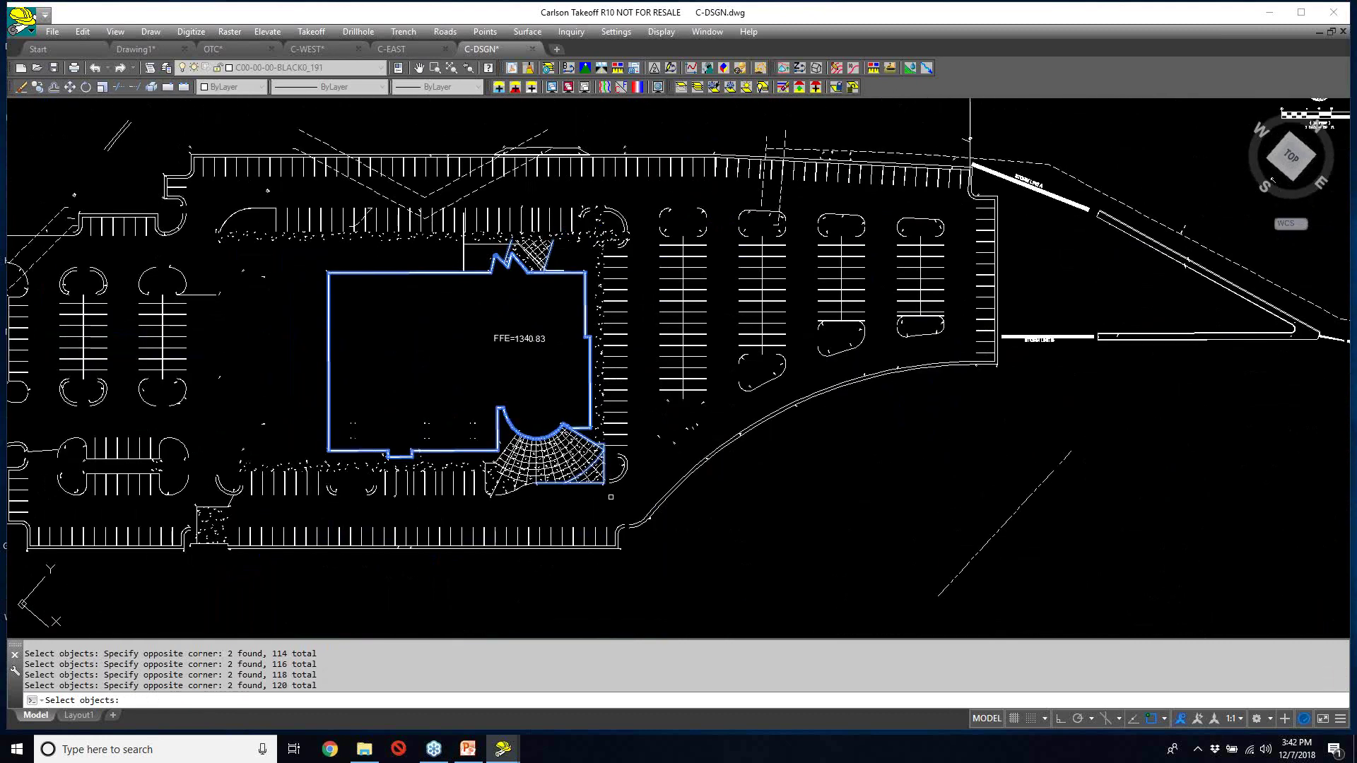
# - Remove the entrance paving's boundary and arc lines from the shrink-wrap selection
pyautogui.scroll(4, 610, 497)
pyautogui.write('r')
pyautogui.press('Return')
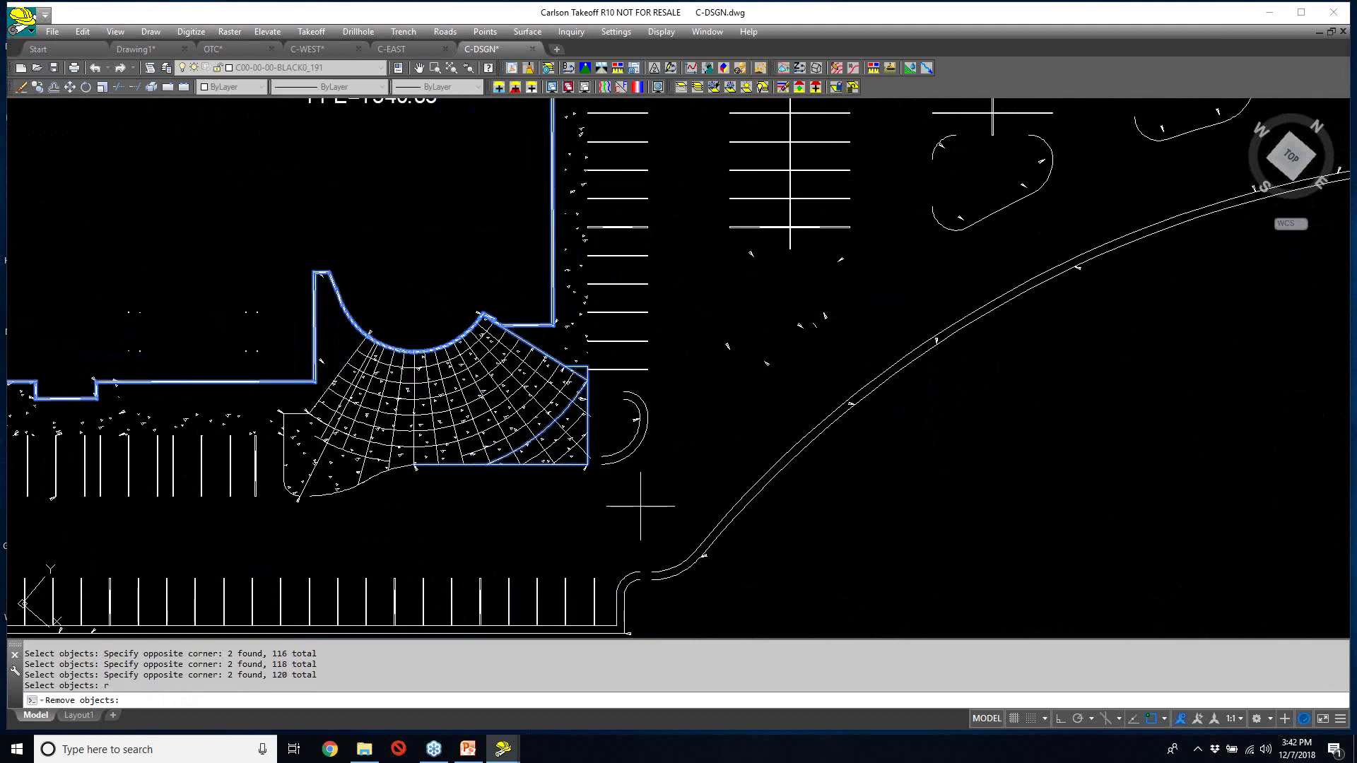
pyautogui.click(640, 506)
pyautogui.click(414, 323)
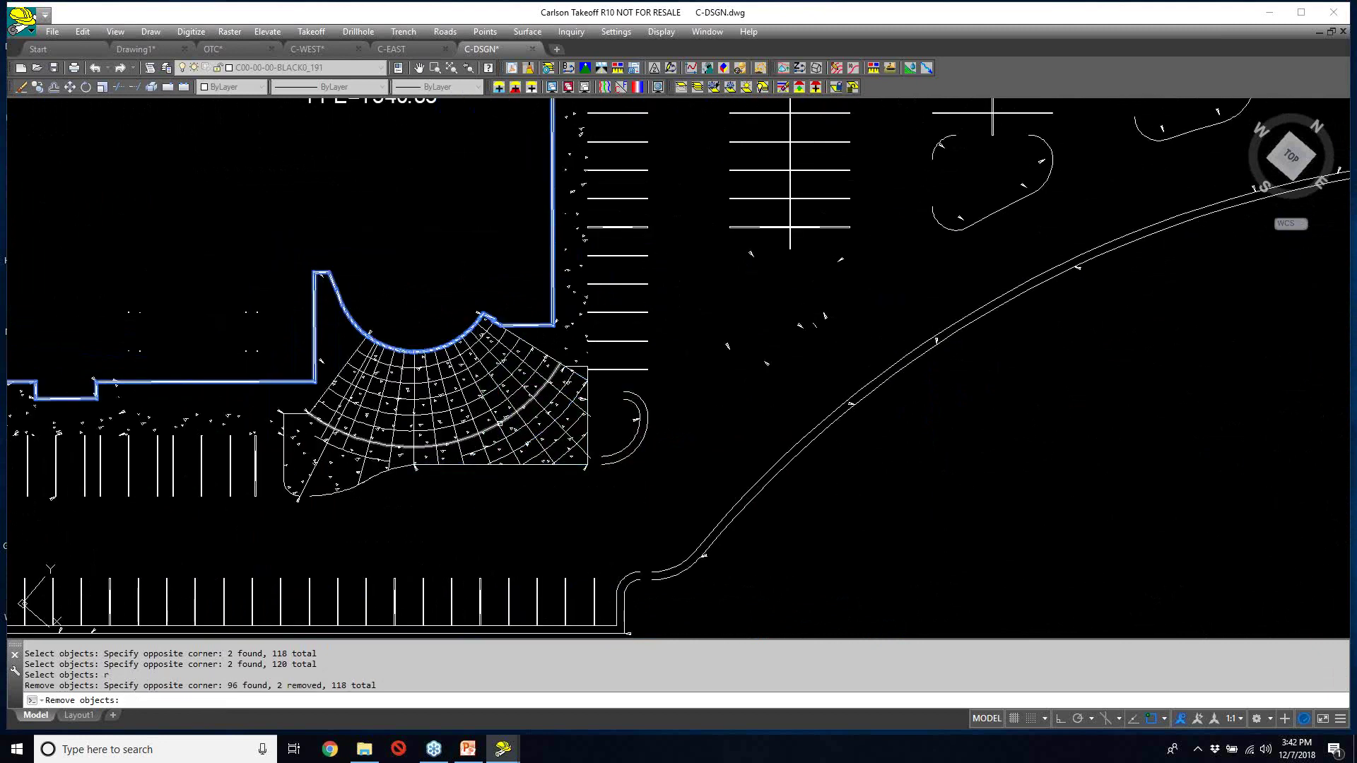
# - Run the shrink-wrap on the selected building linework and answer Y to the reset prompt
pyautogui.press('Return')
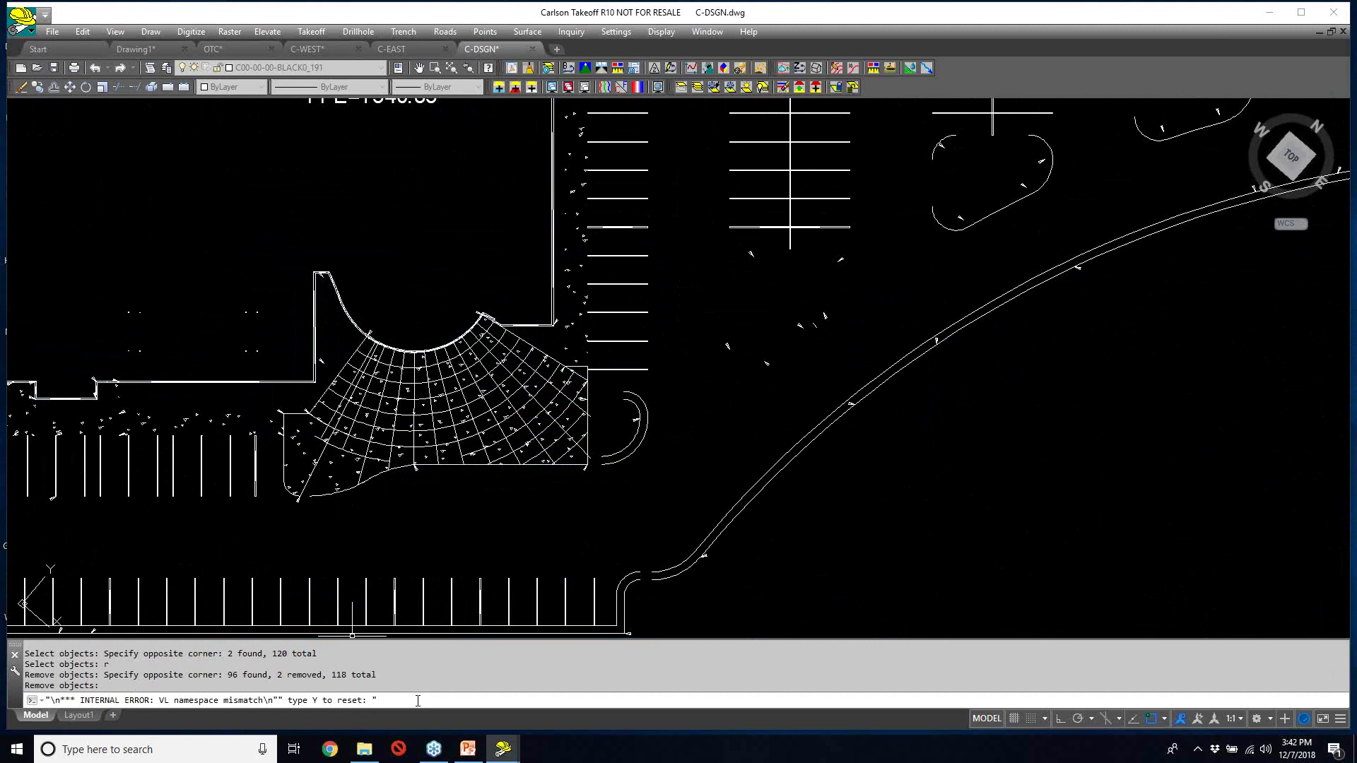
pyautogui.press('Return')
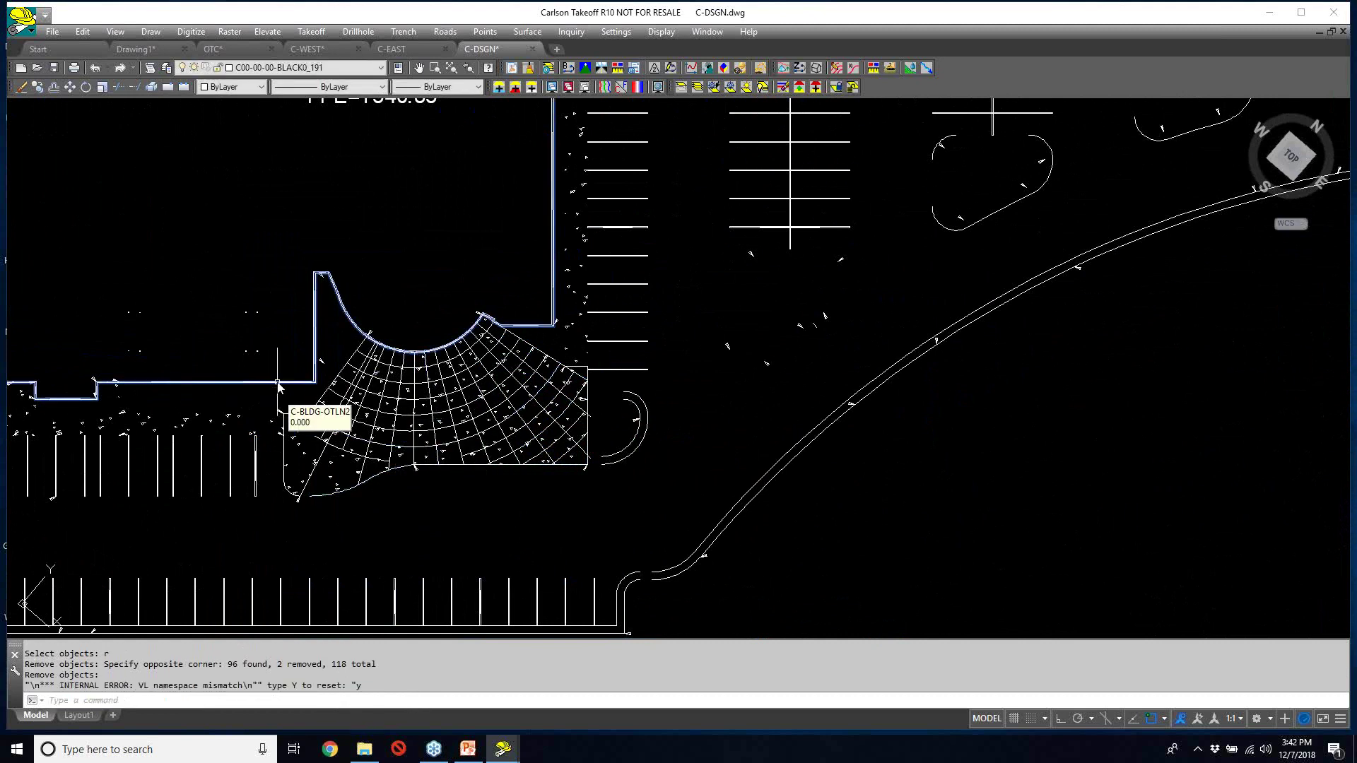
pyautogui.scroll(4, 278, 385)
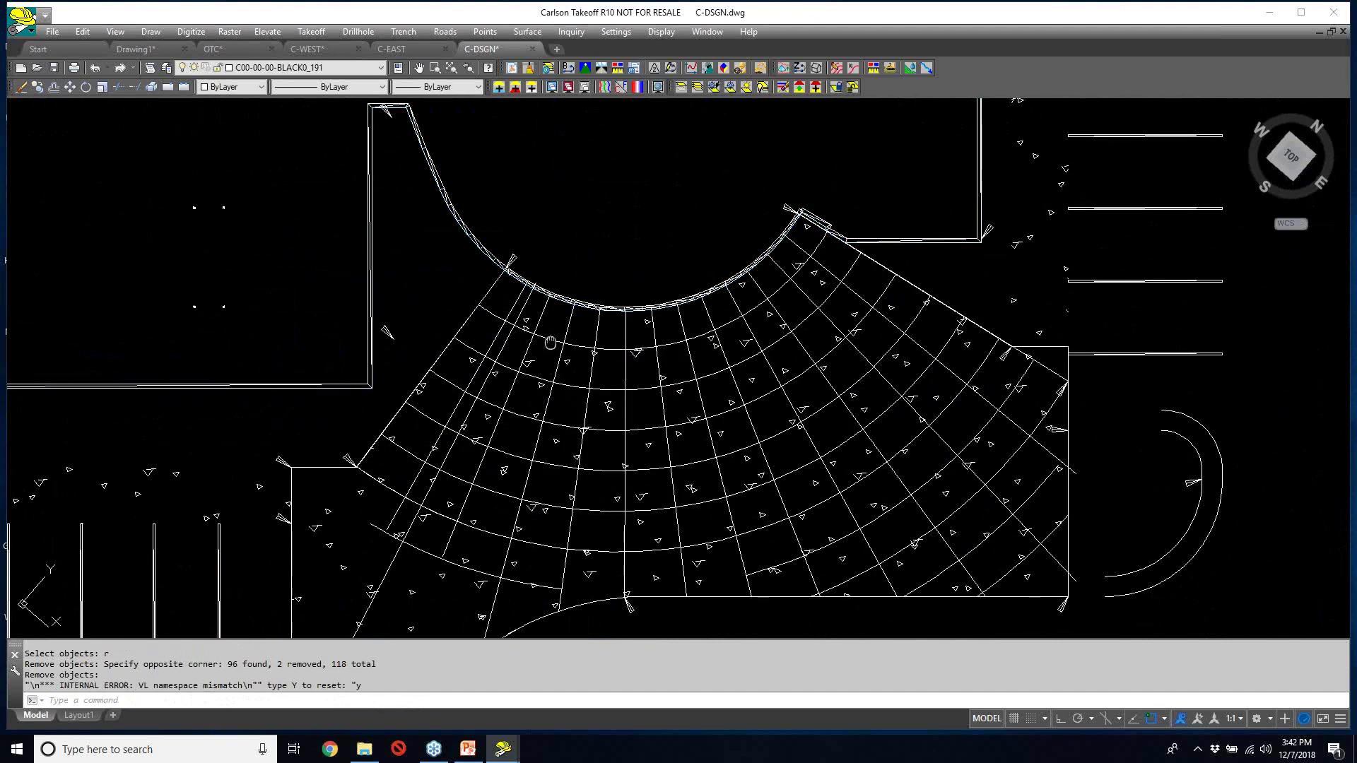
pyautogui.moveTo(550, 343); pyautogui.dragTo(570, 467, button='middle')
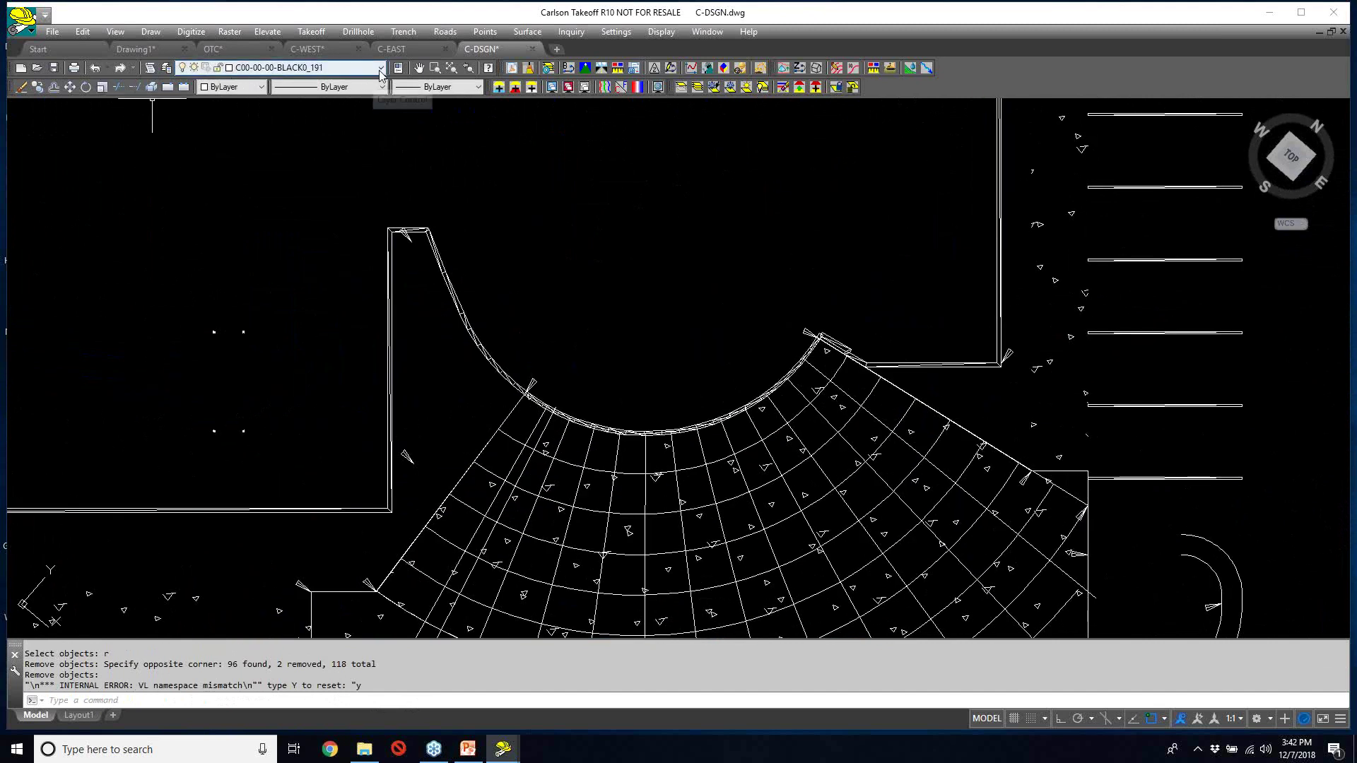
# - Set the color of layer C-BLDG-OTLN2 to index color 154 in the layer properties
pyautogui.click(380, 69)
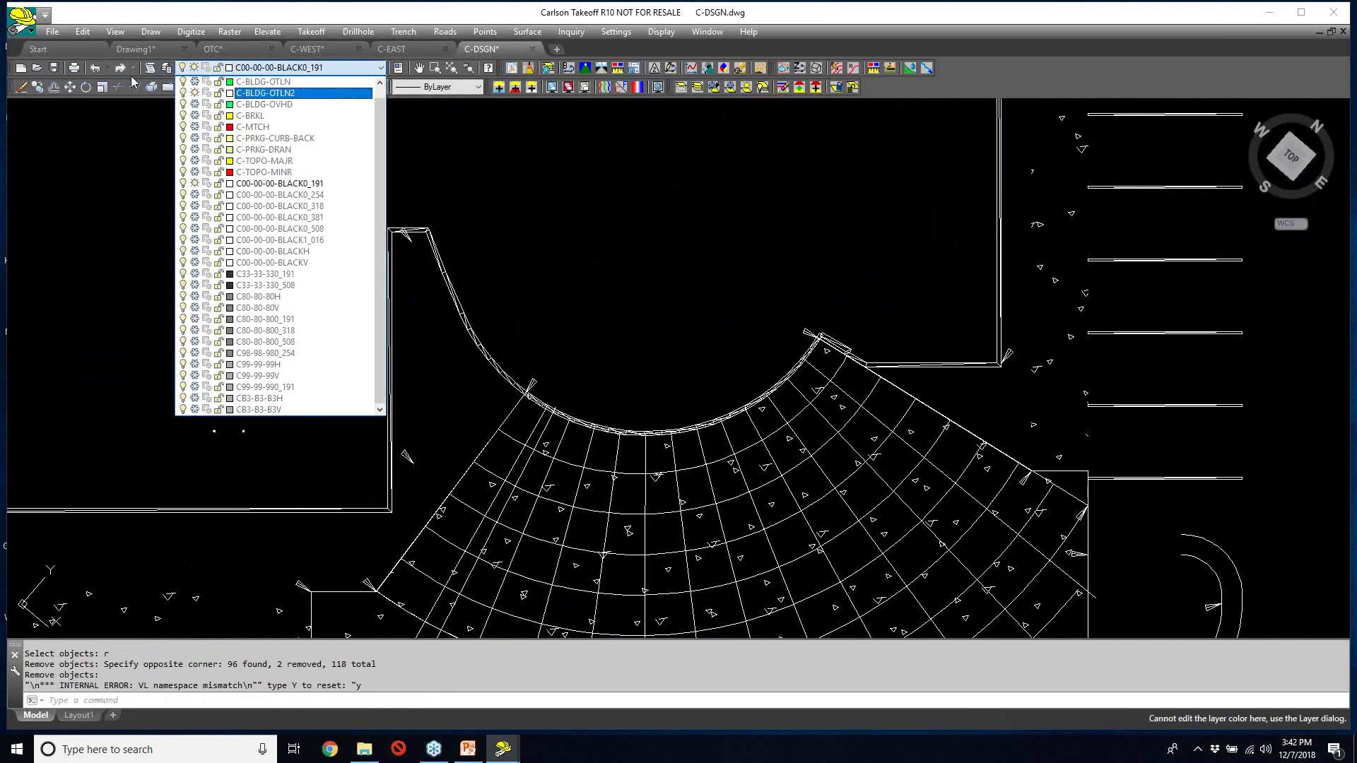
pyautogui.click(167, 70)
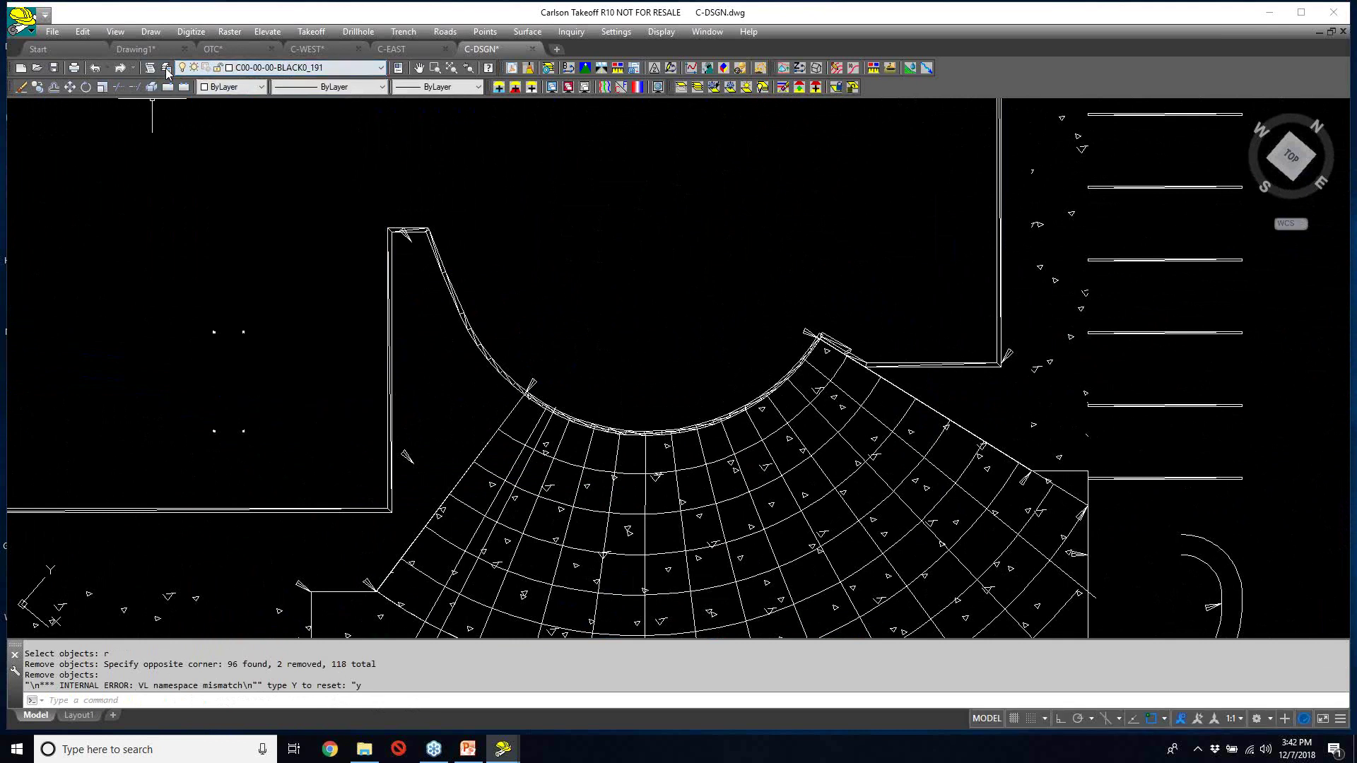
pyautogui.click(167, 69)
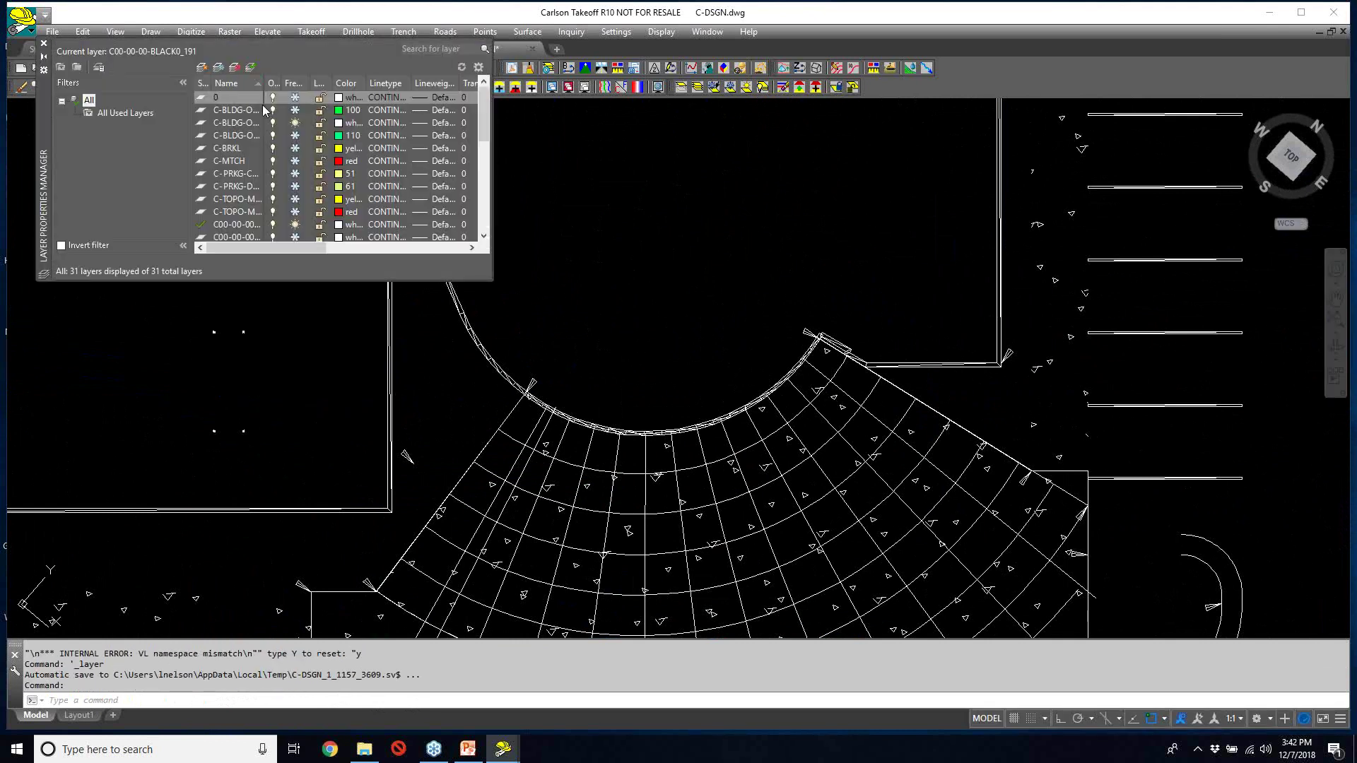
pyautogui.moveTo(291, 83); pyautogui.dragTo(332, 83)
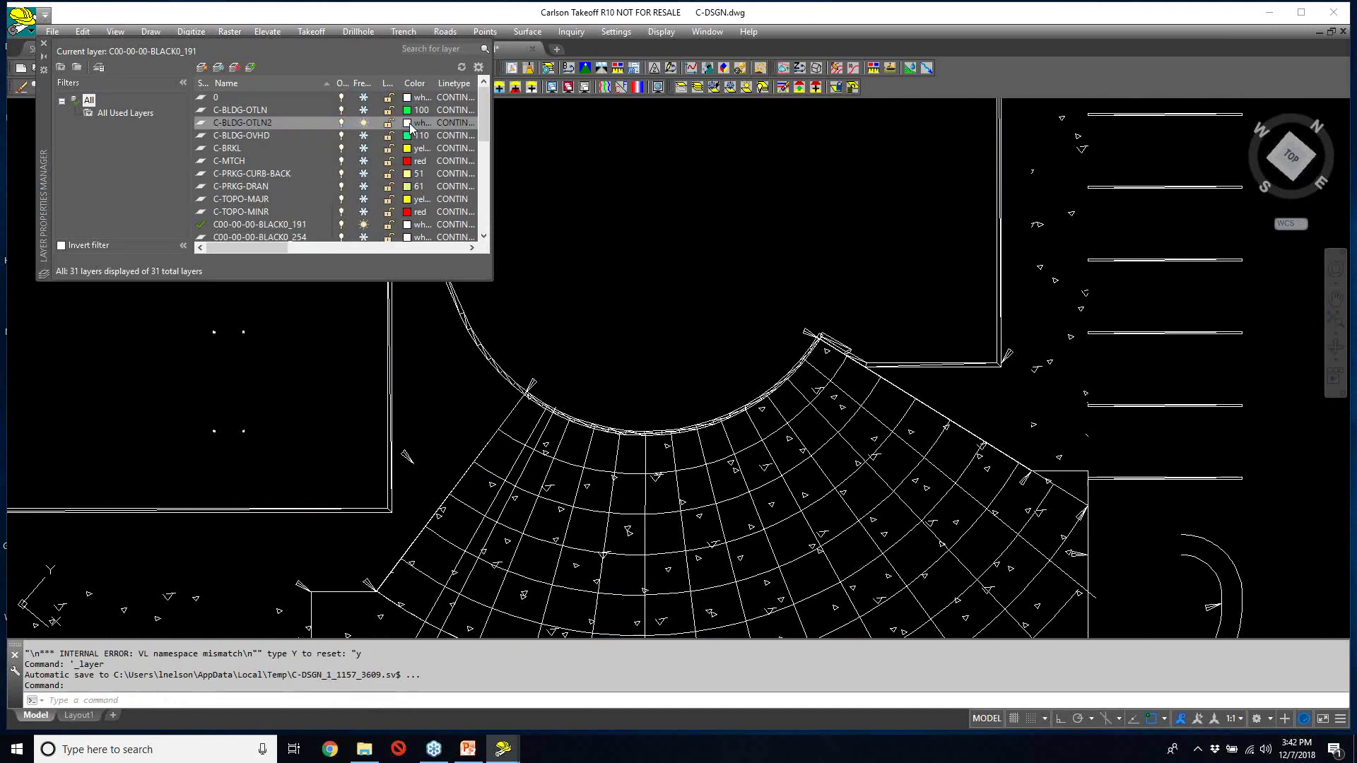
pyautogui.click(410, 124)
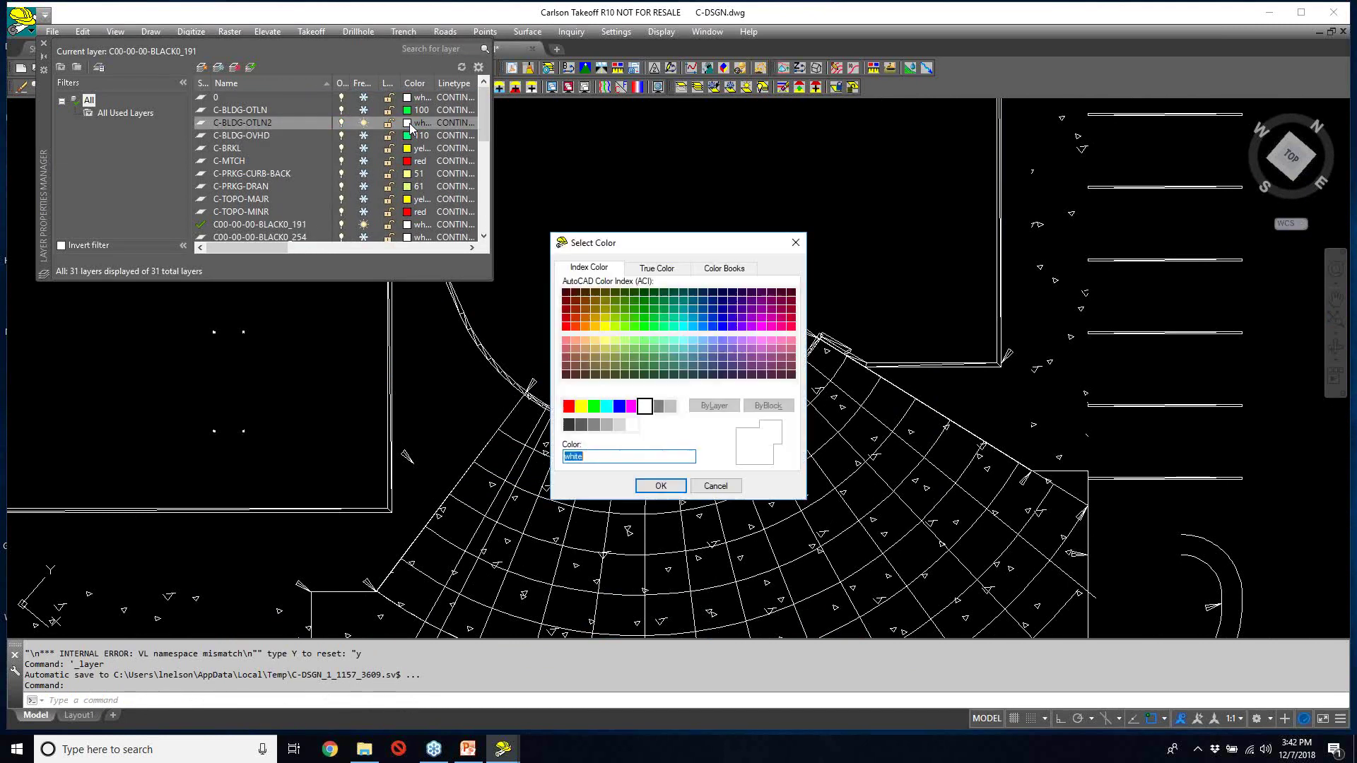
pyautogui.click(702, 310)
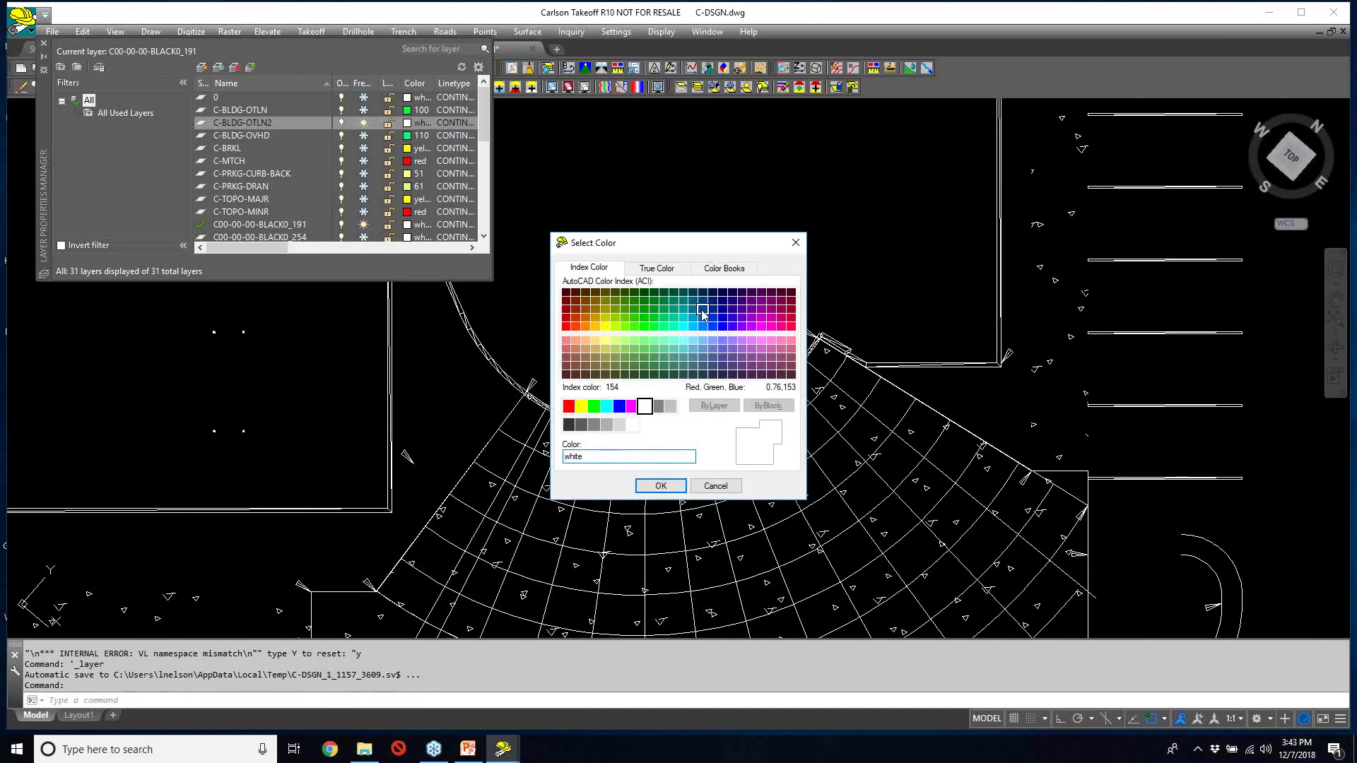
pyautogui.click(655, 487)
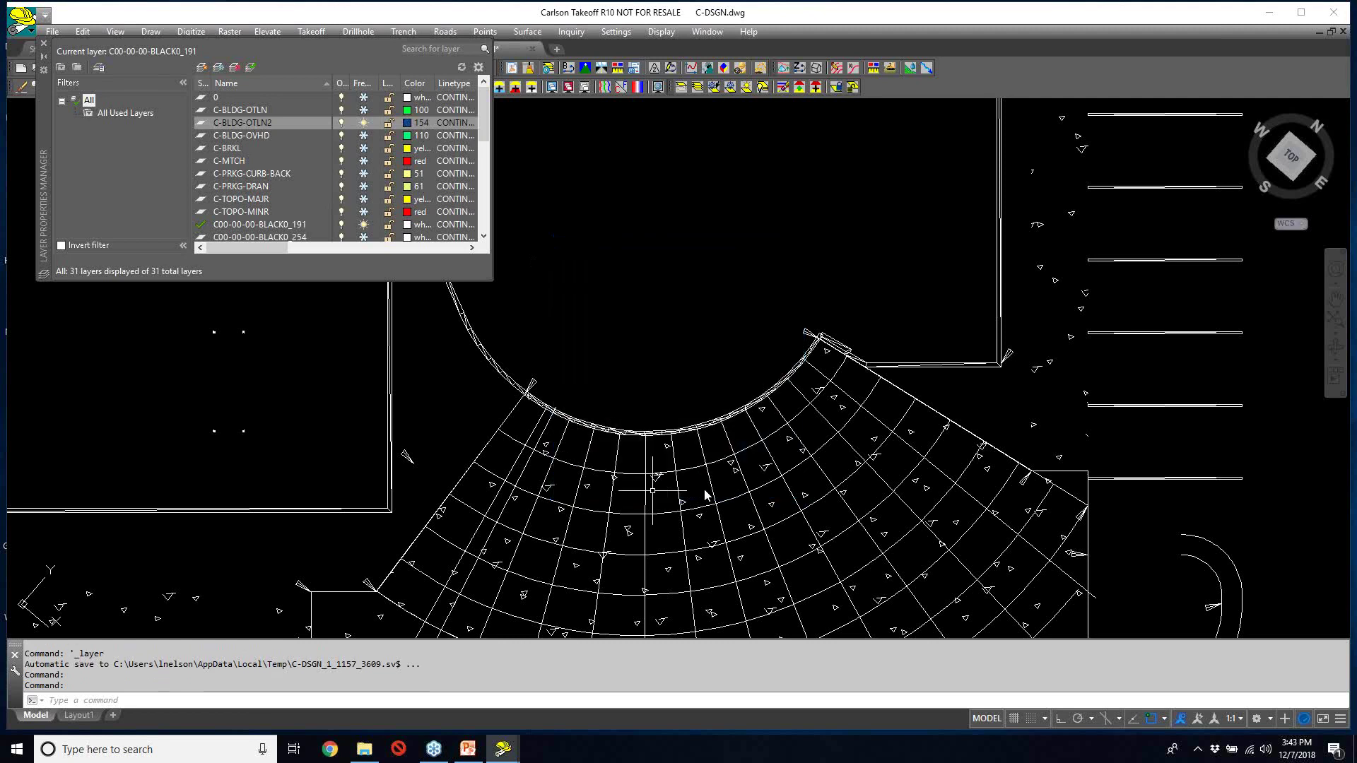
pyautogui.click(44, 44)
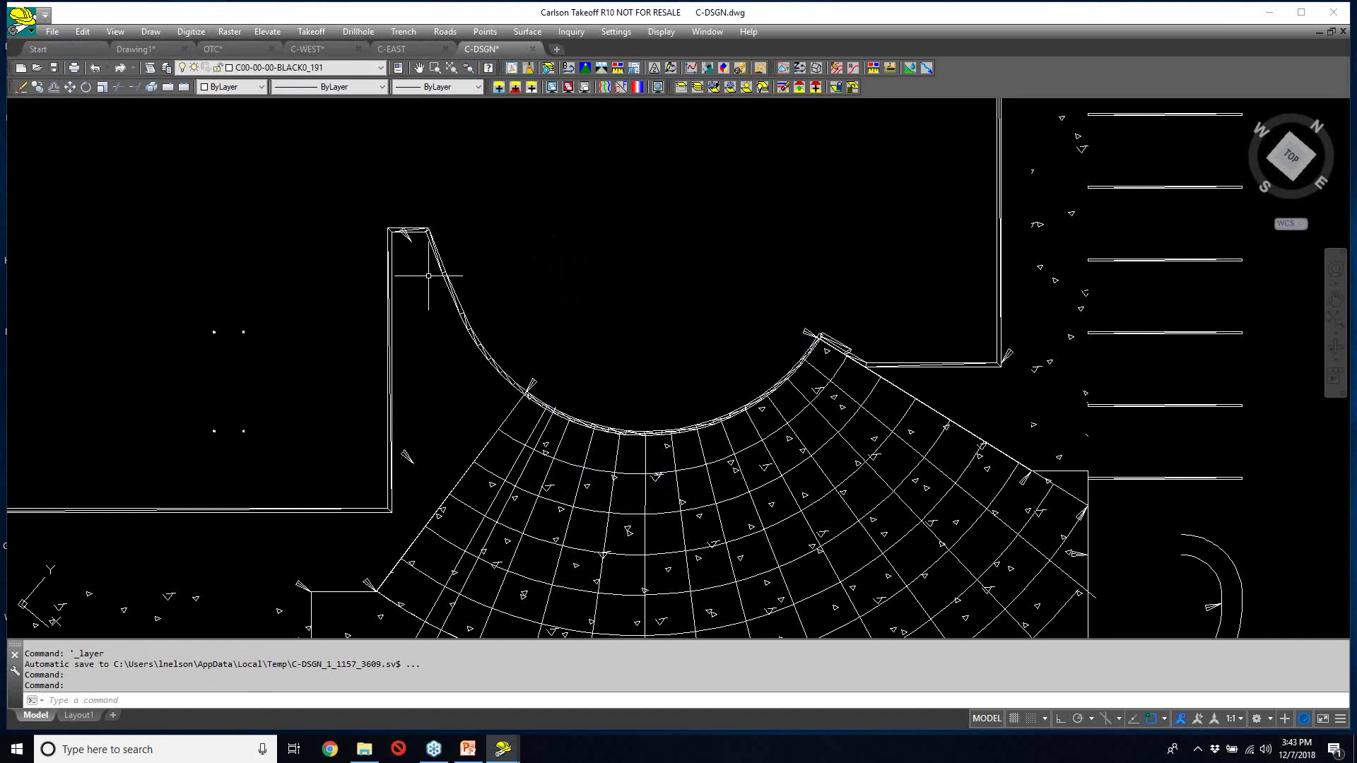
# - List the properties of the shrink-wrapped outline polyline along the curved entrance wall, and check how it follows the adjacent walls
pyautogui.scroll(10, 505, 306)
pyautogui.scroll(-2, 506, 305)
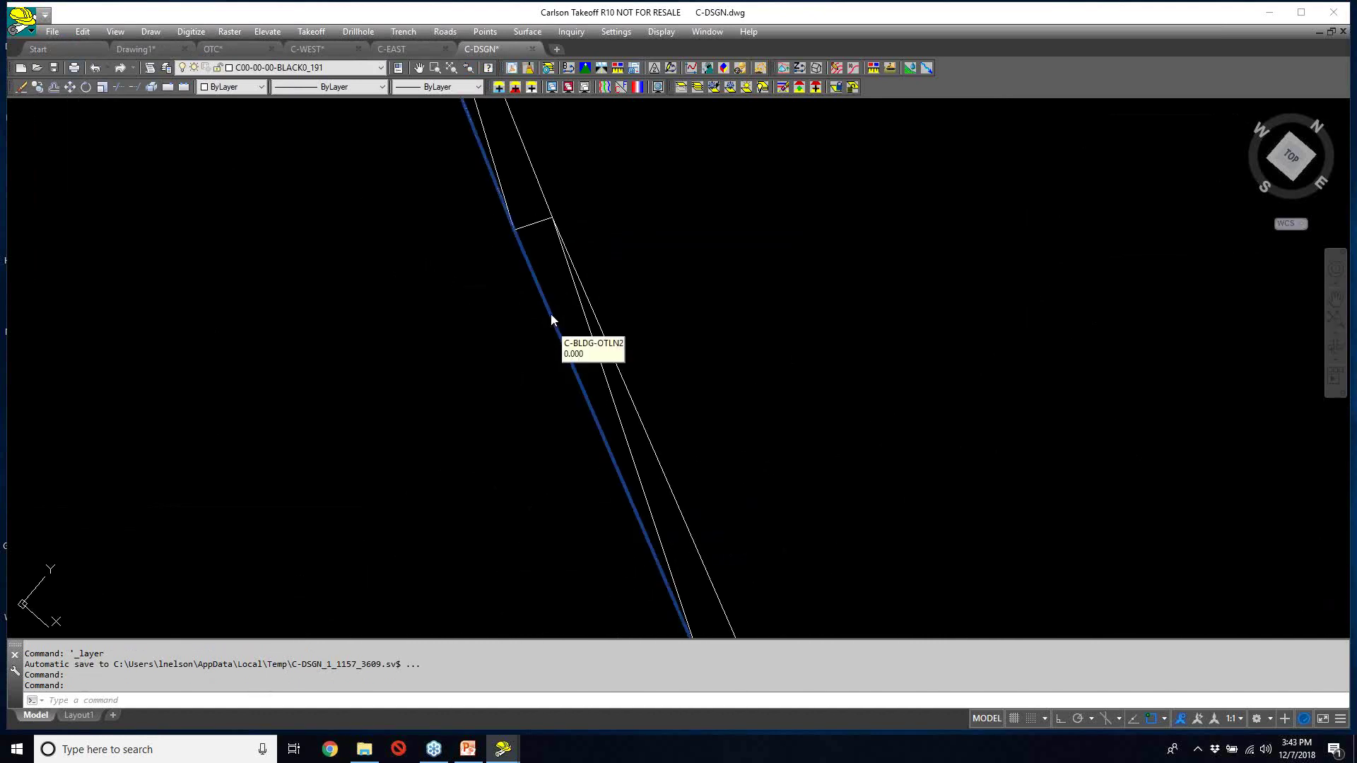
pyautogui.click(555, 325)
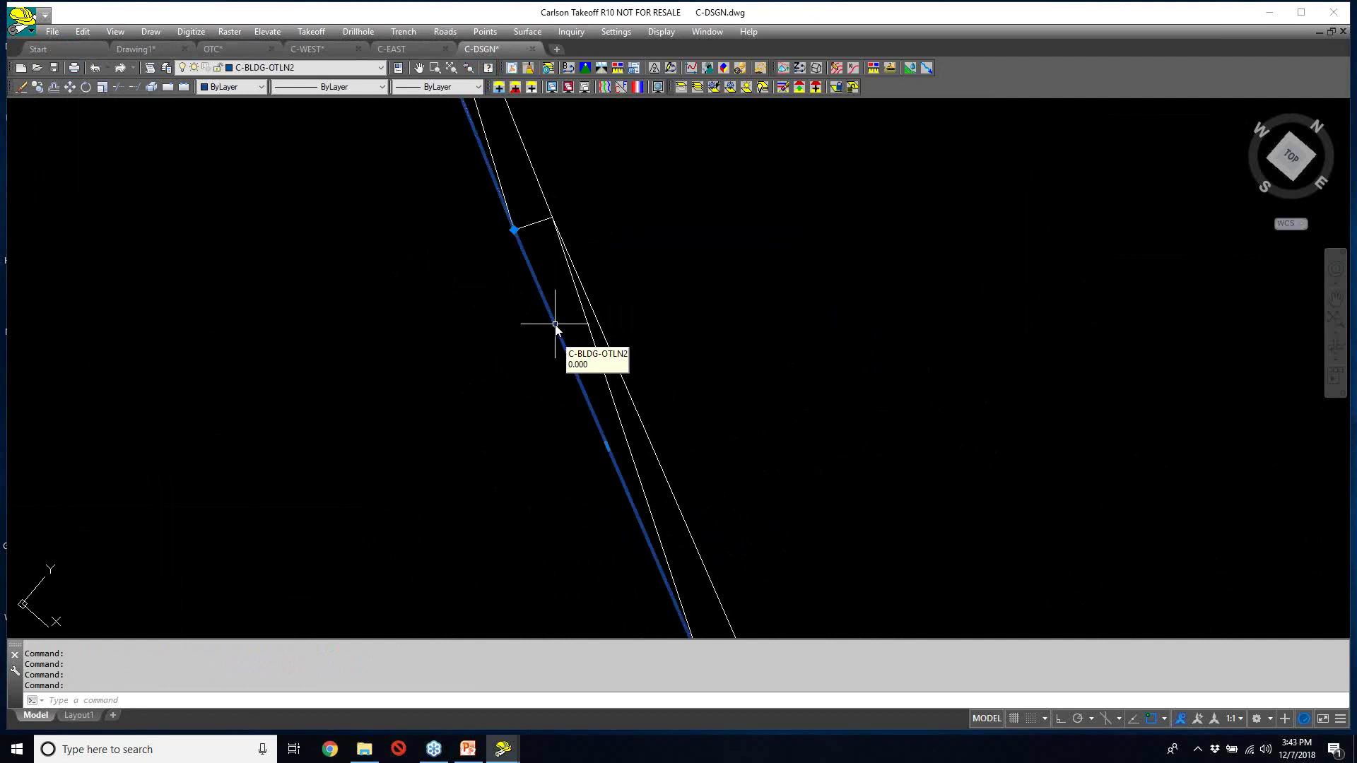
pyautogui.write('Li')
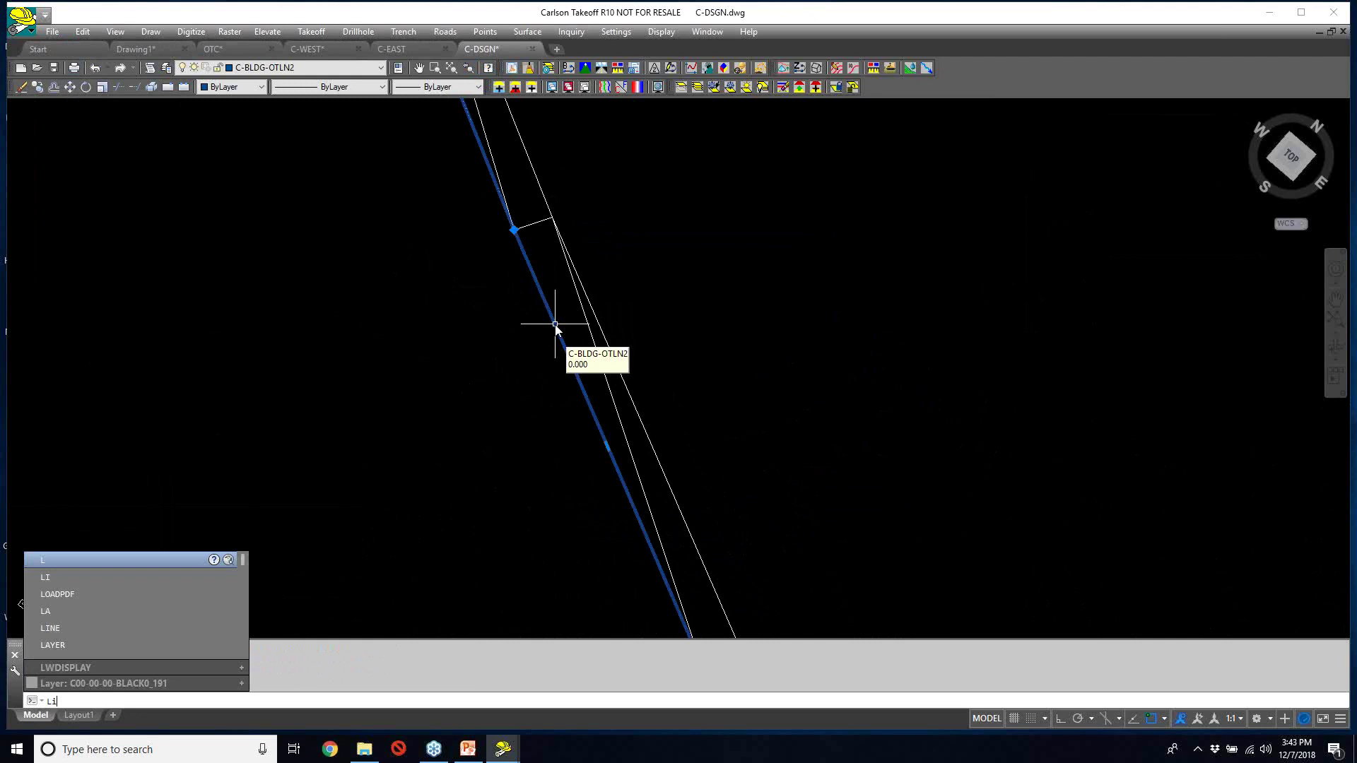
pyautogui.press('Return')
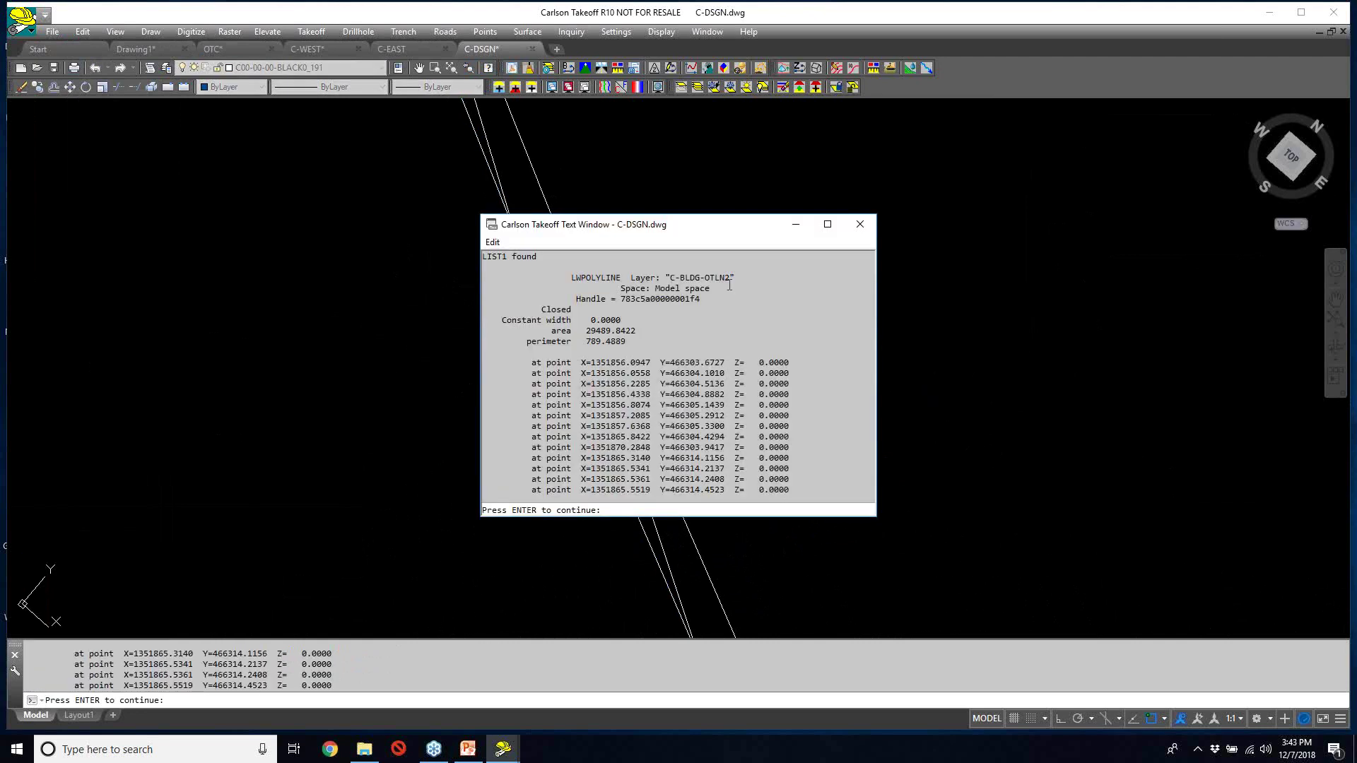
pyautogui.click(860, 224)
pyautogui.scroll(-3, 799, 329)
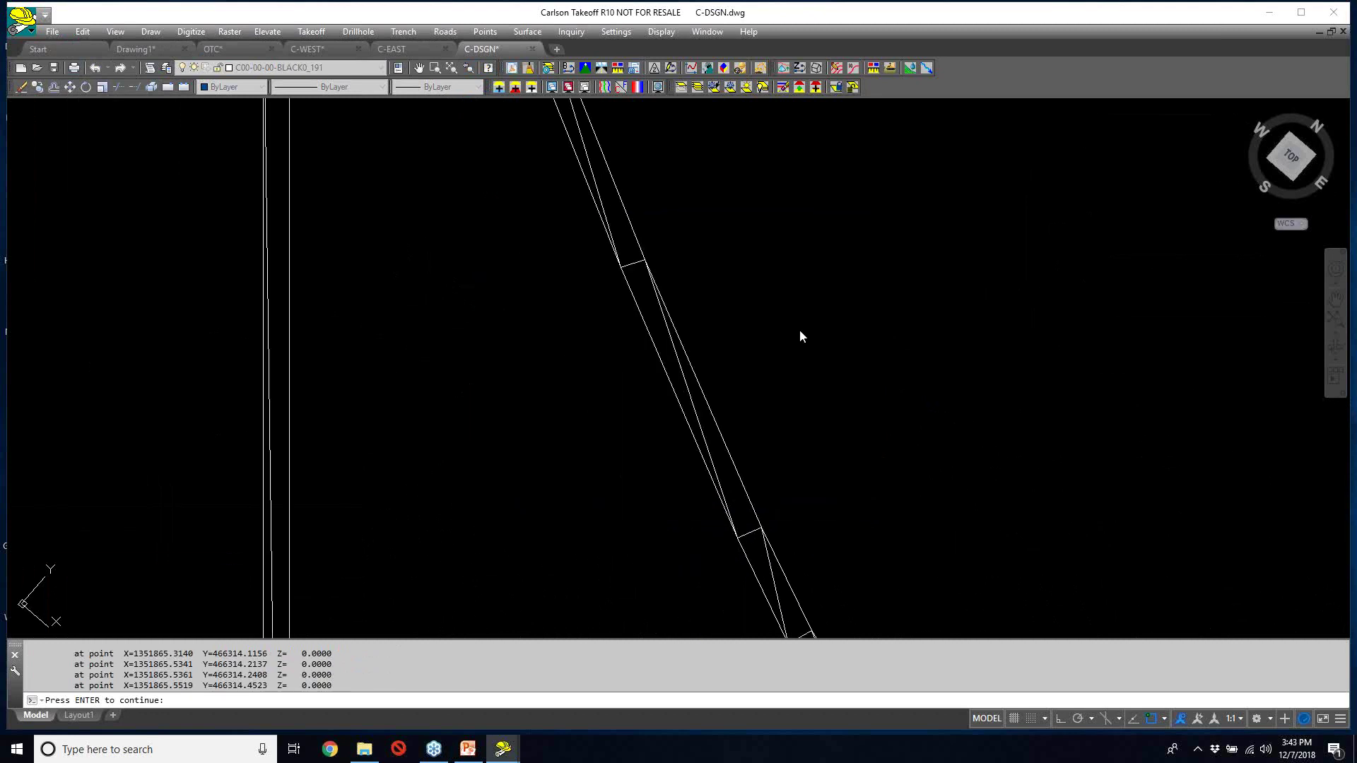
pyautogui.press('Escape')
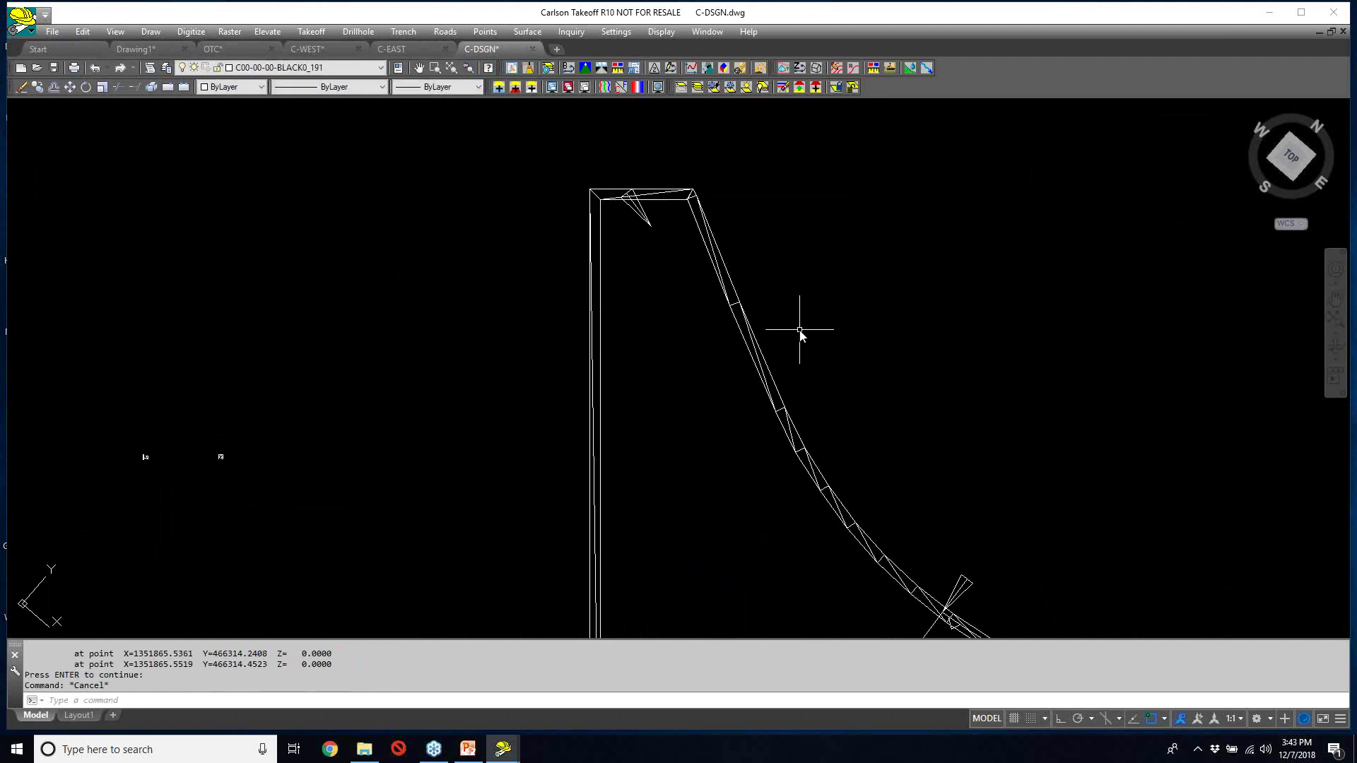
pyautogui.scroll(-3, 799, 330)
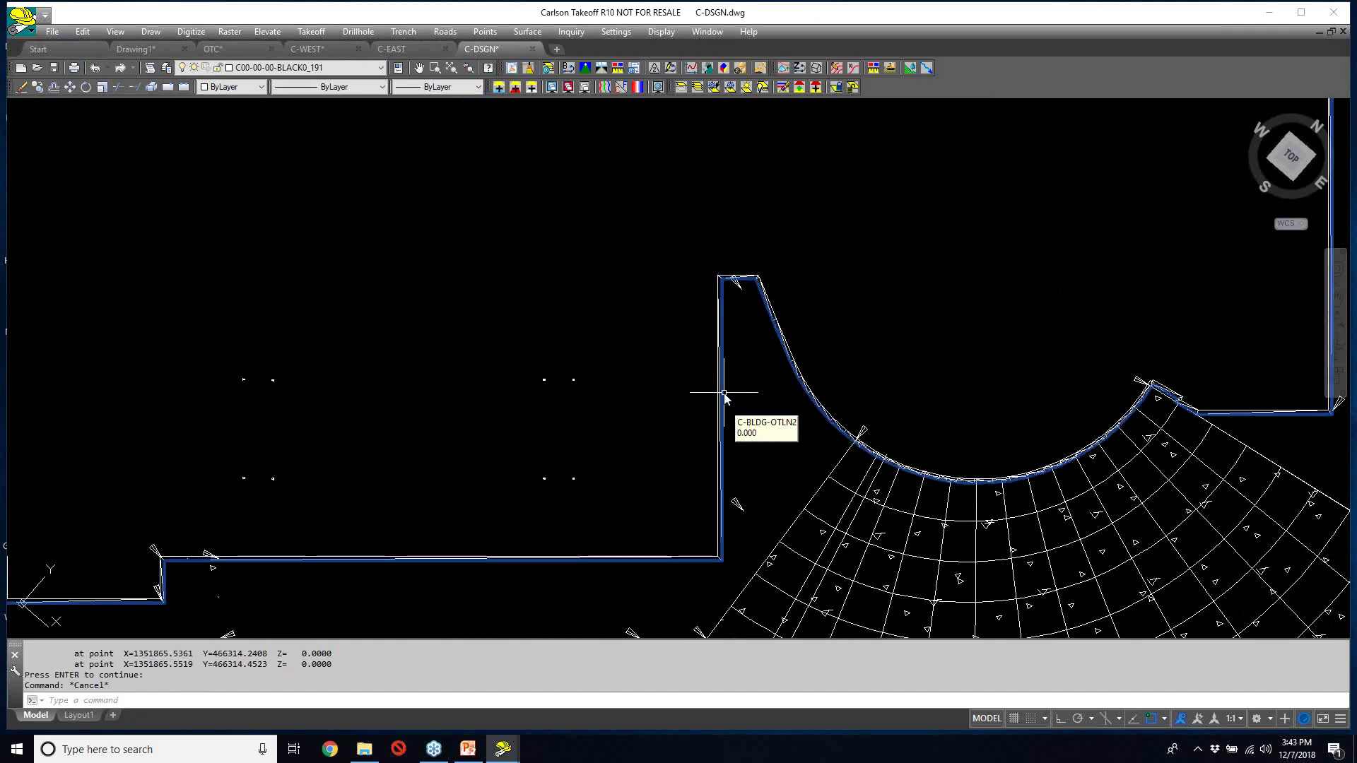
# - Set up an Offset to Layer operation with target layer C-BLDG-OVHD2 and an offset amount of 5
pyautogui.scroll(-1, 723, 393)
pyautogui.scroll(-1, 723, 393)
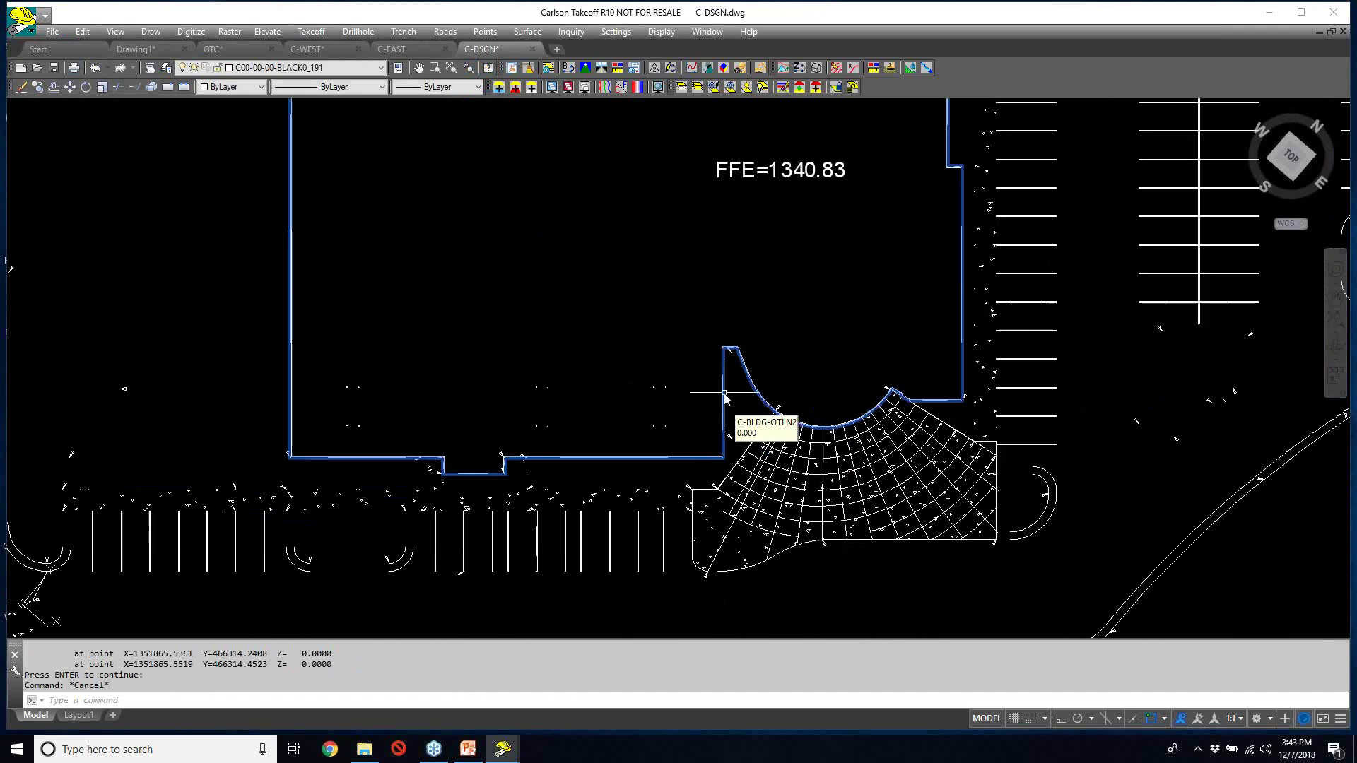
pyautogui.moveTo(723, 392); pyautogui.dragTo(712, 517, button='middle')
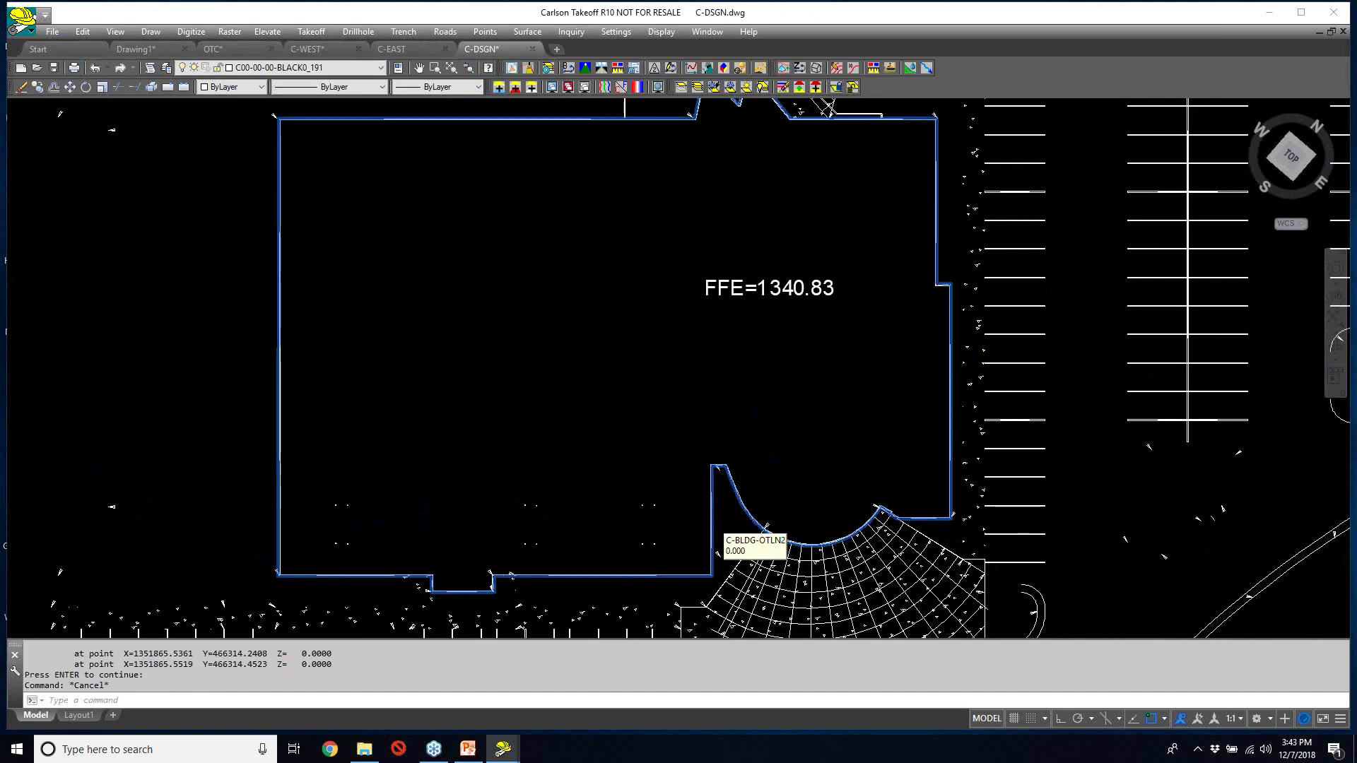
pyautogui.scroll(-2, 713, 520)
pyautogui.click(84, 35)
pyautogui.moveTo(103, 164)
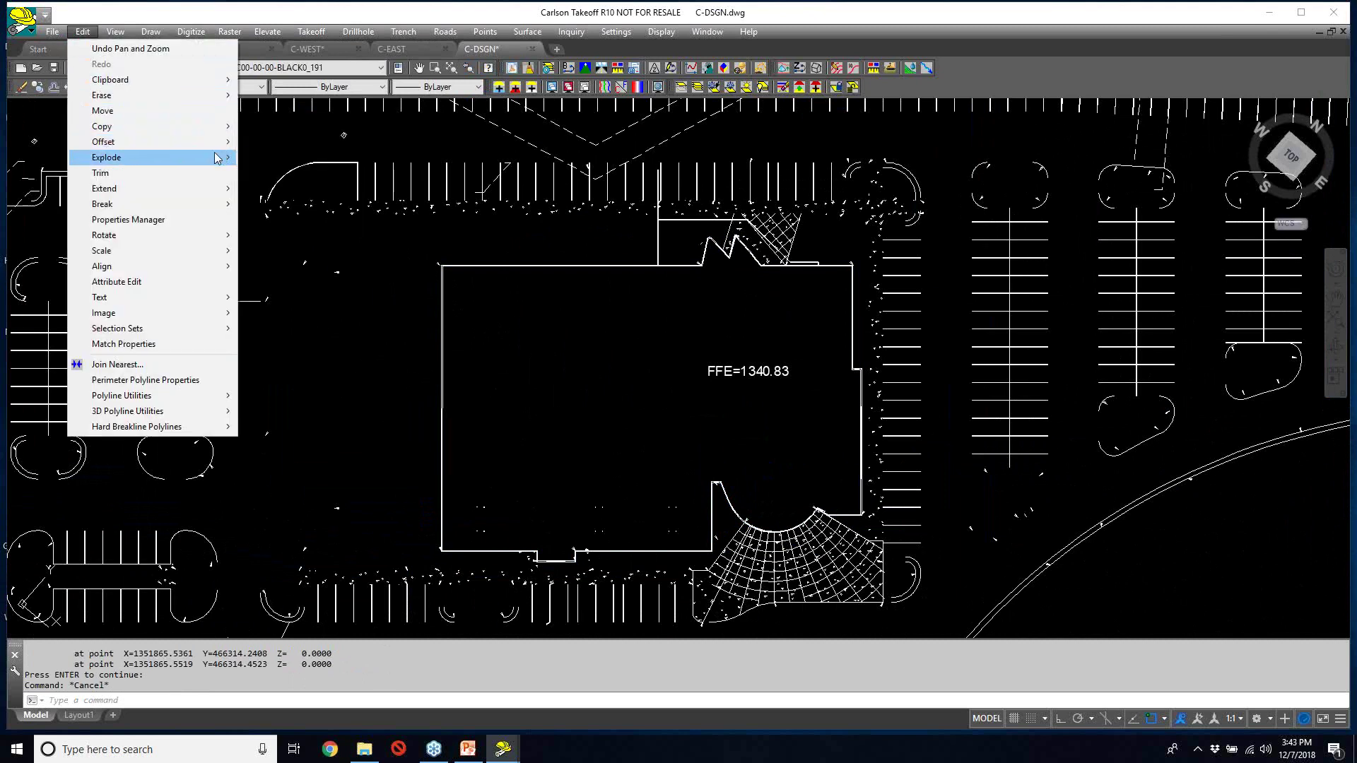
pyautogui.moveTo(217, 158)
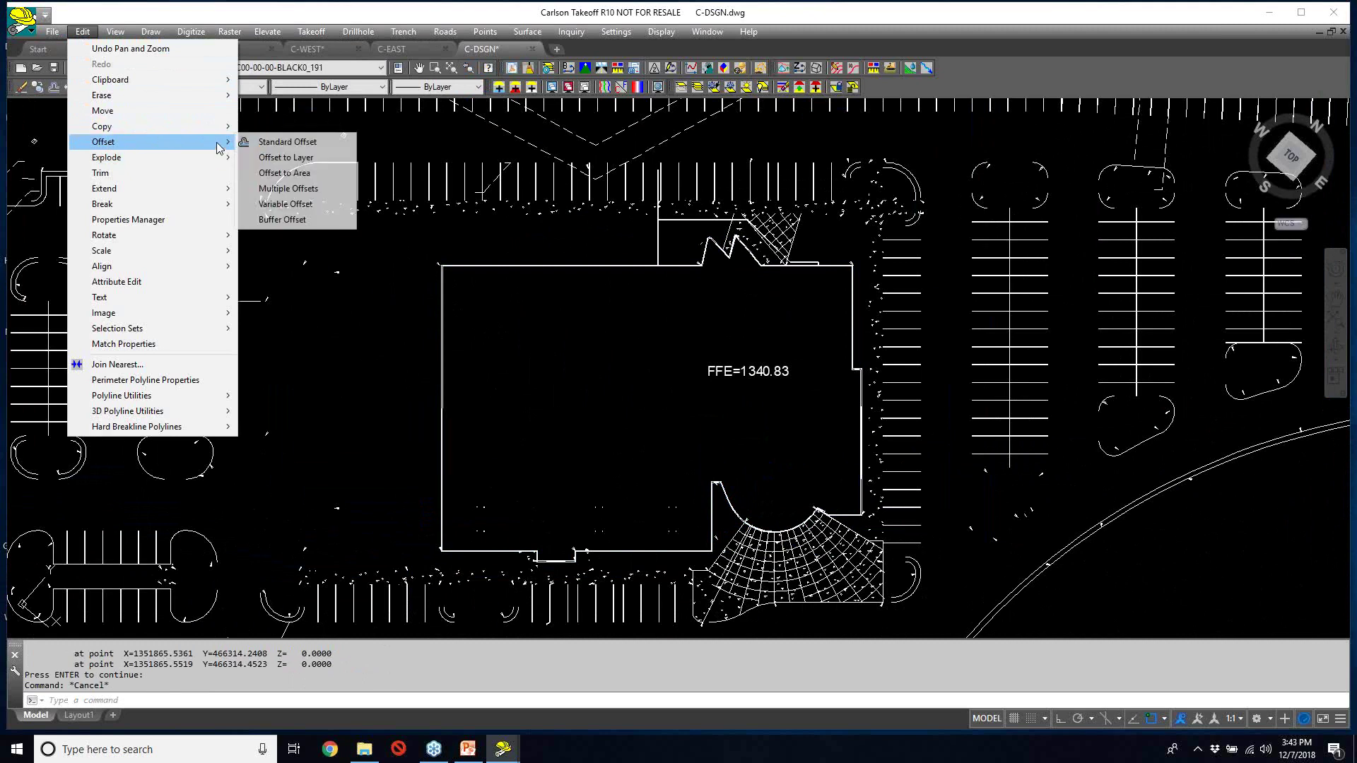
pyautogui.click(295, 157)
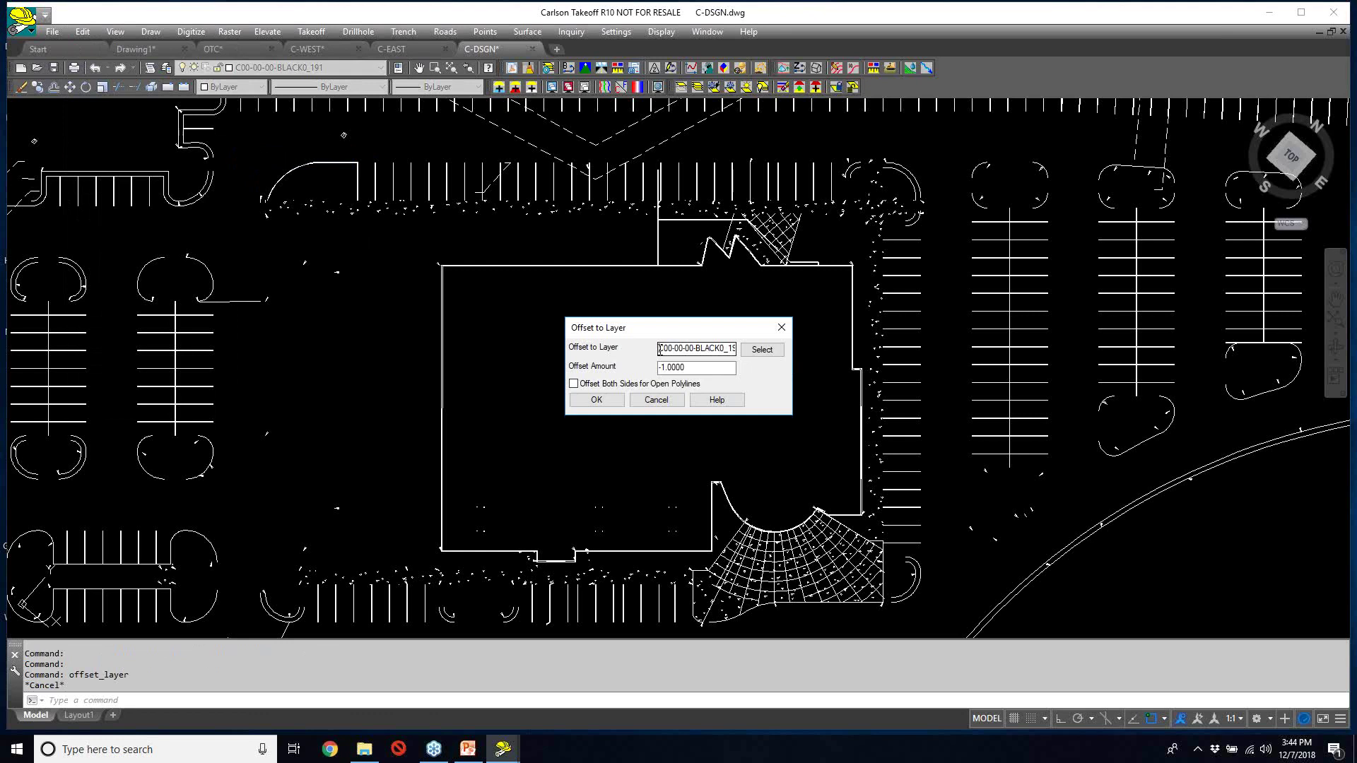
pyautogui.write('C-BLDG-OVHD2')
pyautogui.press('Tab')
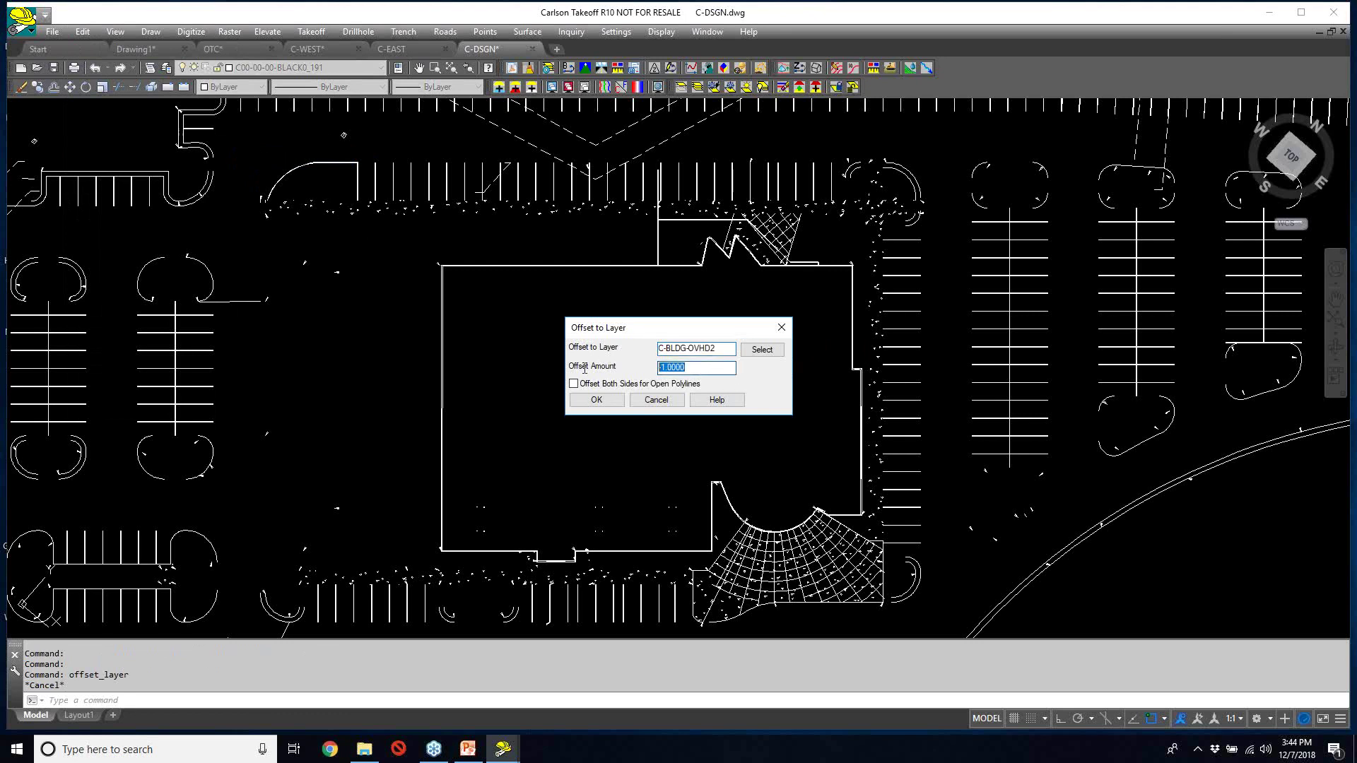
pyautogui.write('5')
pyautogui.click(594, 400)
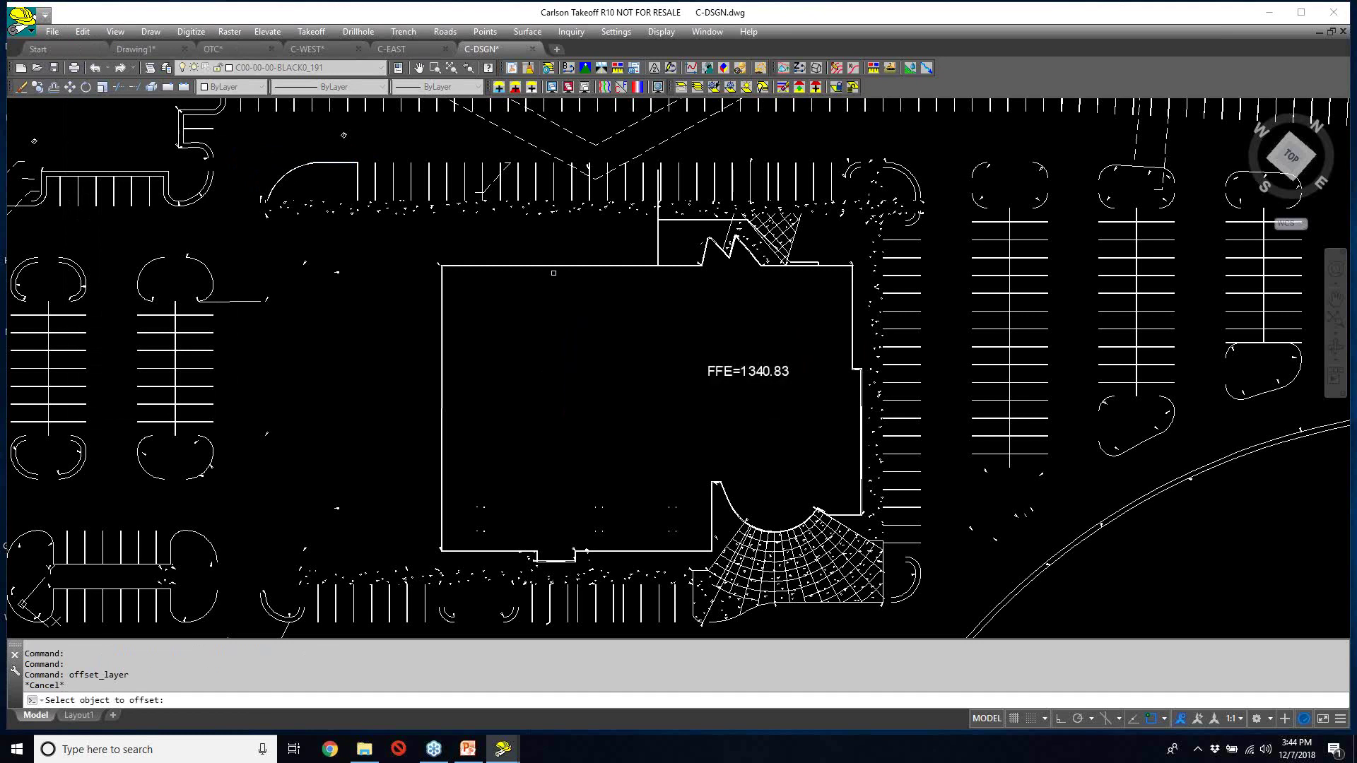
# - Offset the shrink-wrapped building outline polyline to the outside of the building
pyautogui.scroll(6, 553, 273)
pyautogui.click(556, 263)
pyautogui.click(557, 235)
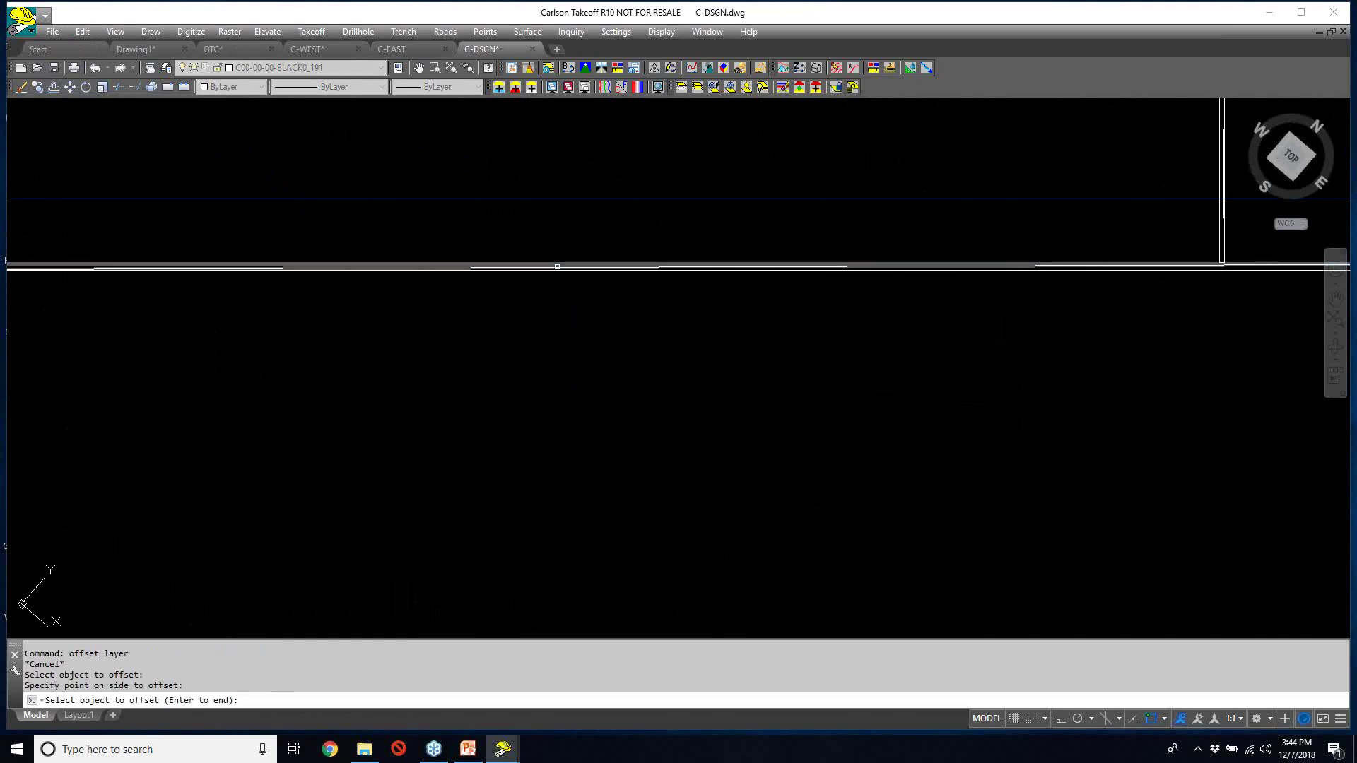
pyautogui.scroll(-5, 557, 267)
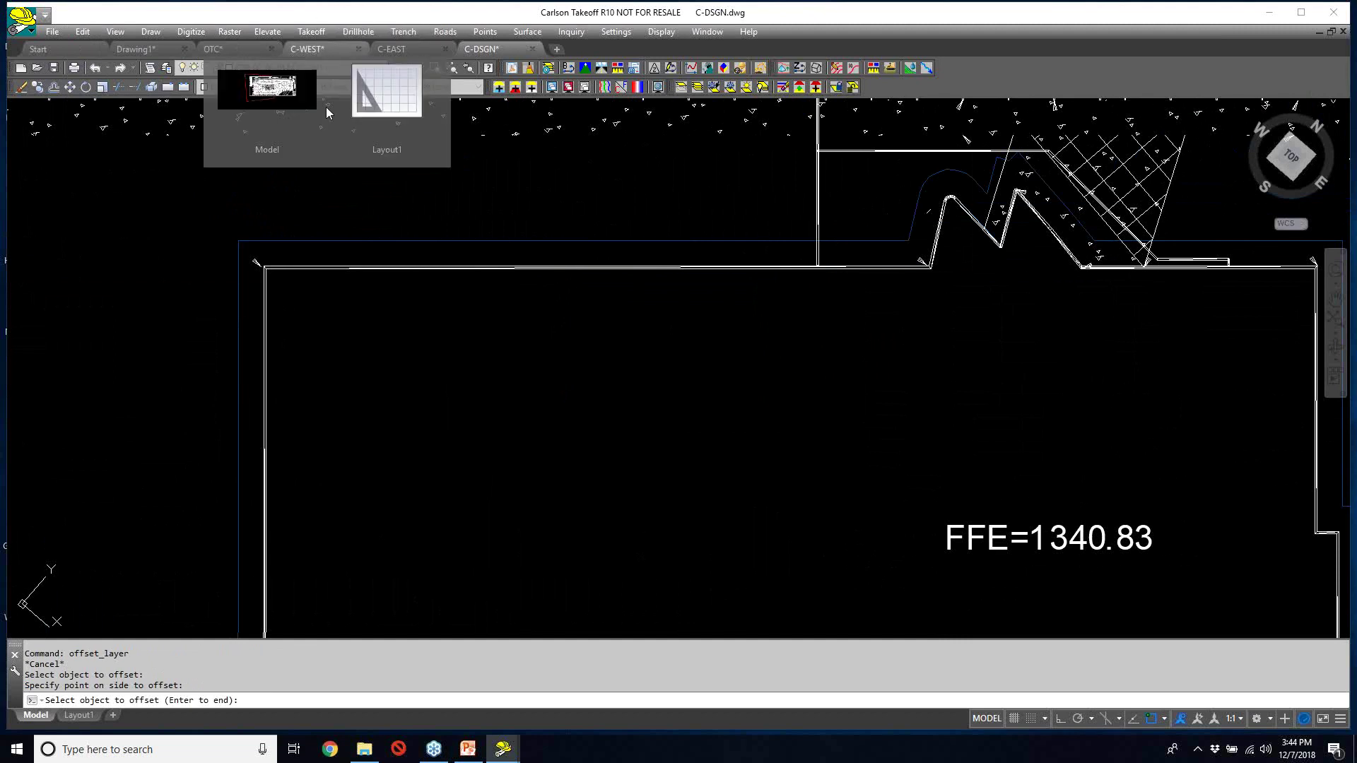
pyautogui.press('Return')
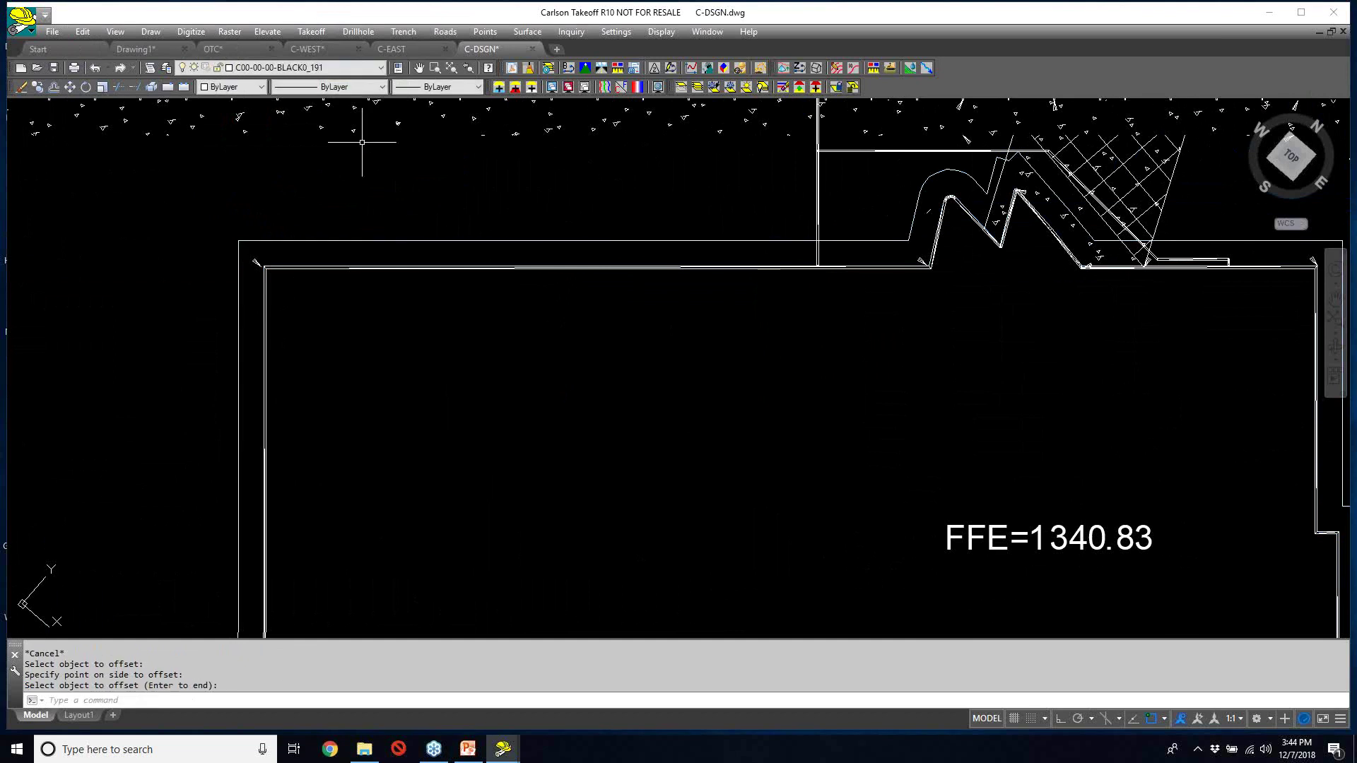
# - Set the offset polyline around the building to the finished floor elevation of 1340.83
pyautogui.click(267, 32)
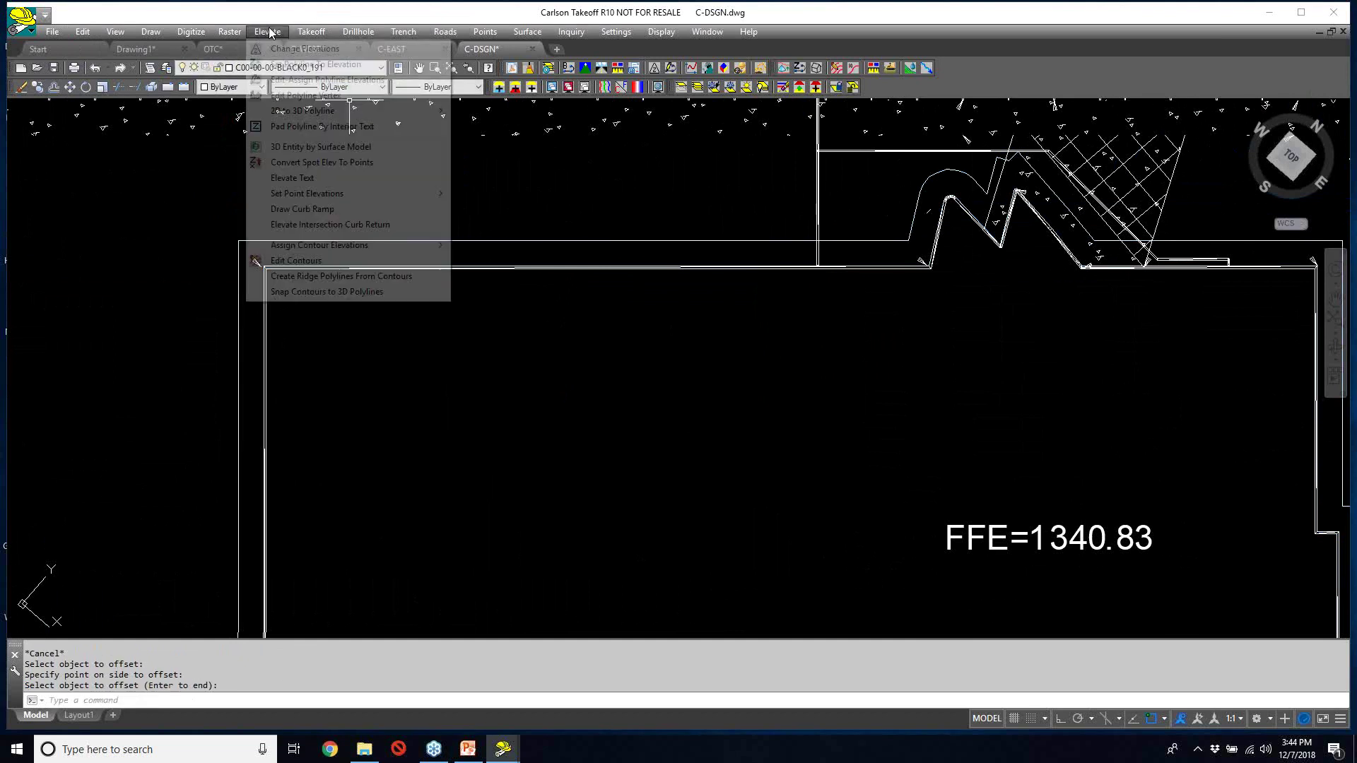
pyautogui.click(304, 64)
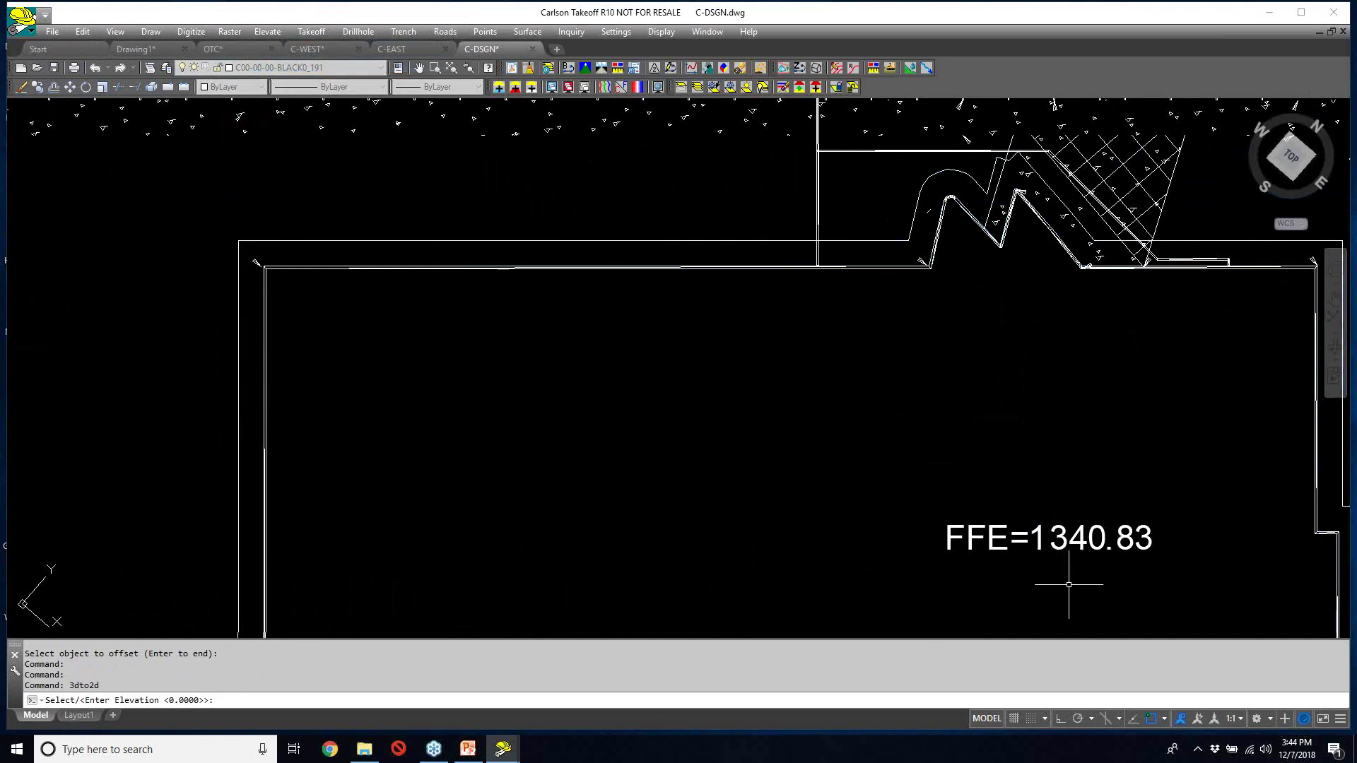
pyautogui.write('1340.83')
pyautogui.press('Return')
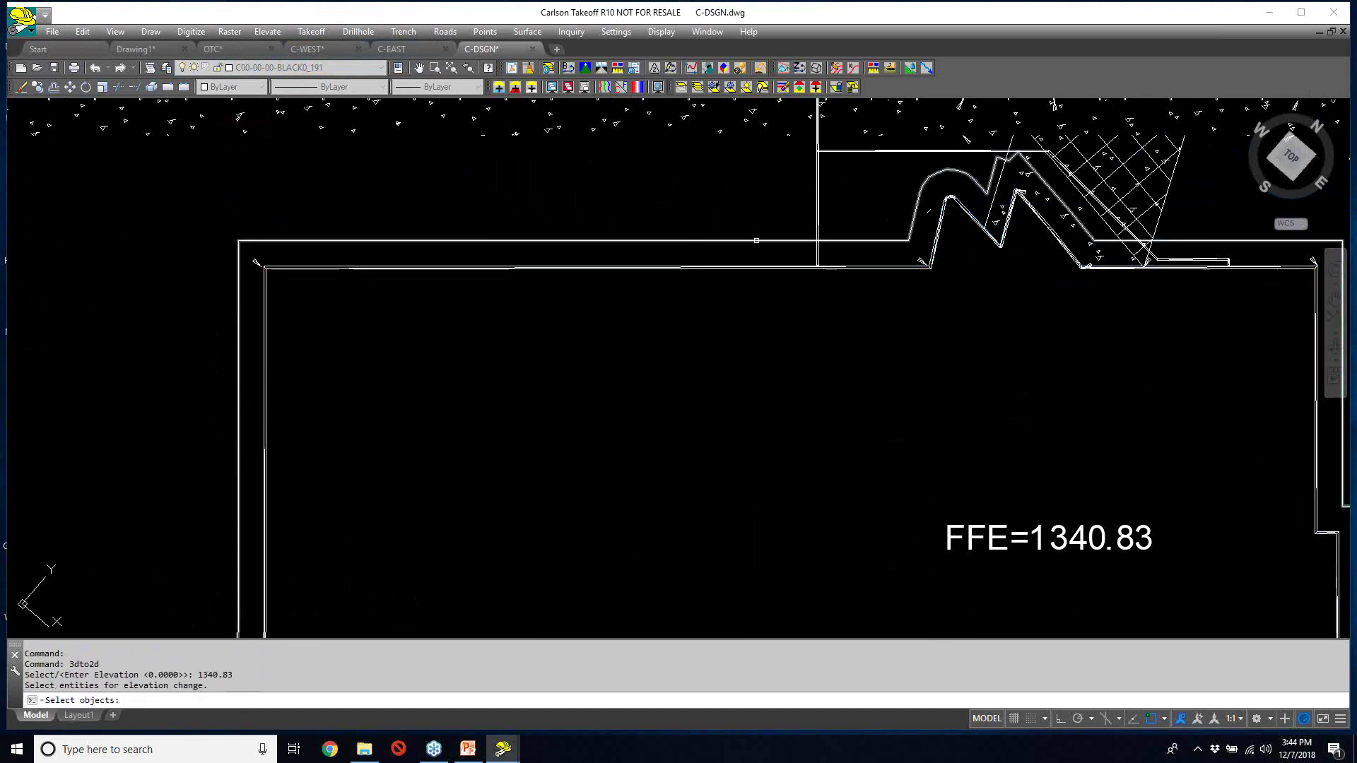
pyautogui.click(755, 241)
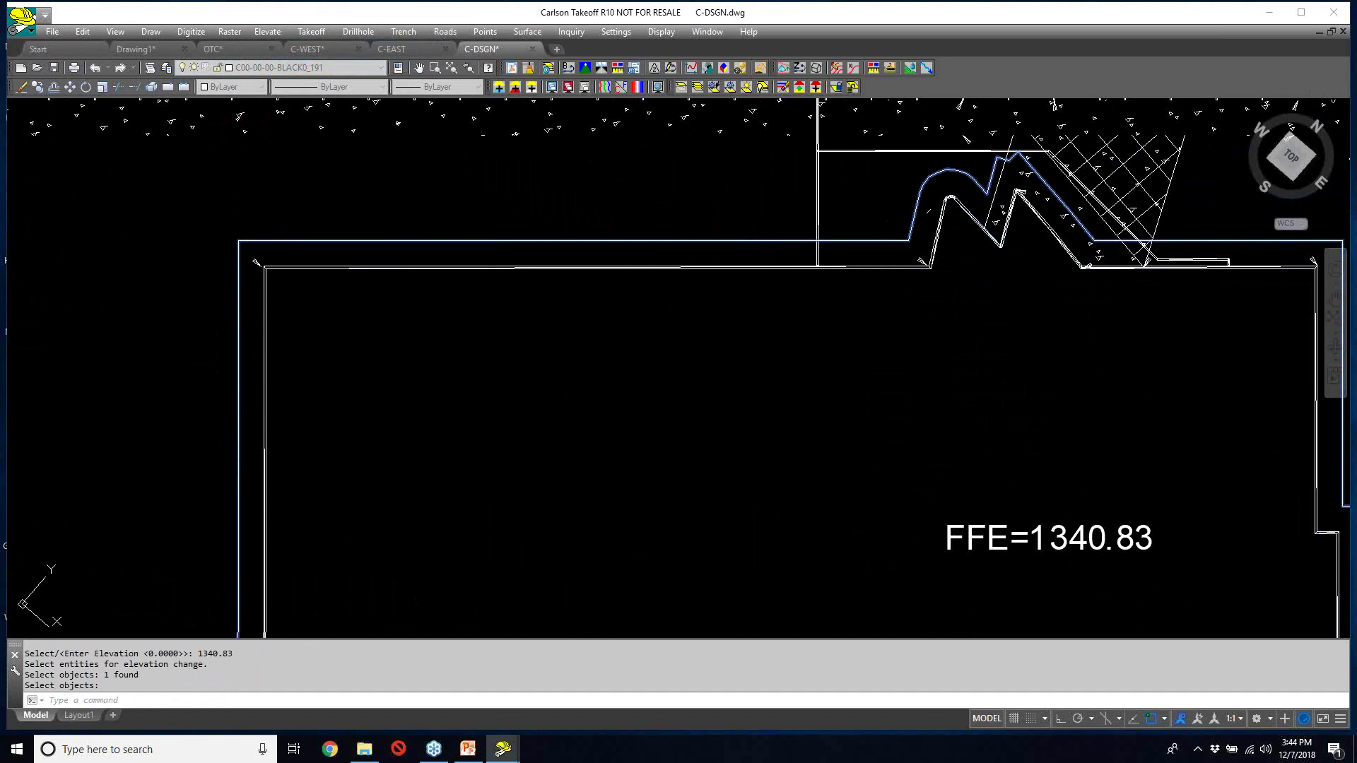
pyautogui.press('Return')
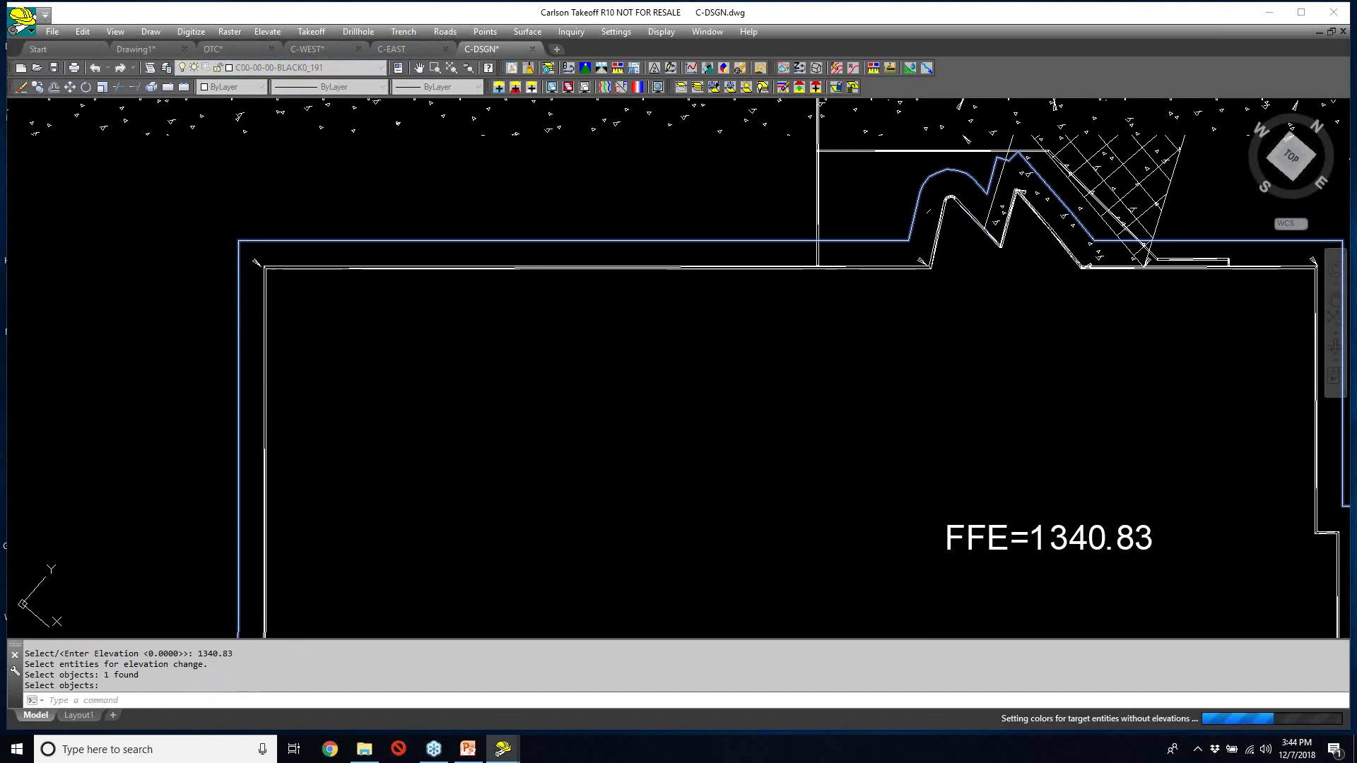
pyautogui.press('Return')
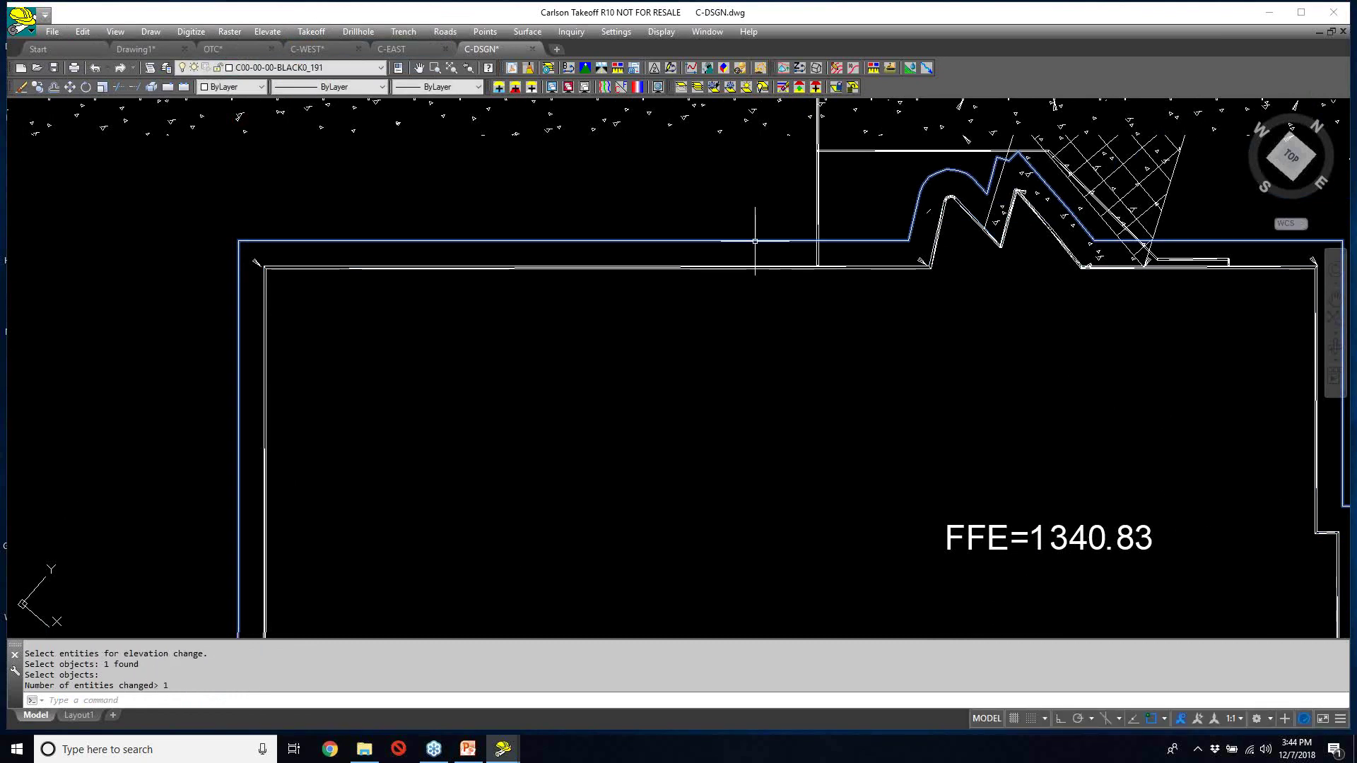
# - Turn on and thaw all layers of the site drawing
pyautogui.scroll(-2, 697, 252)
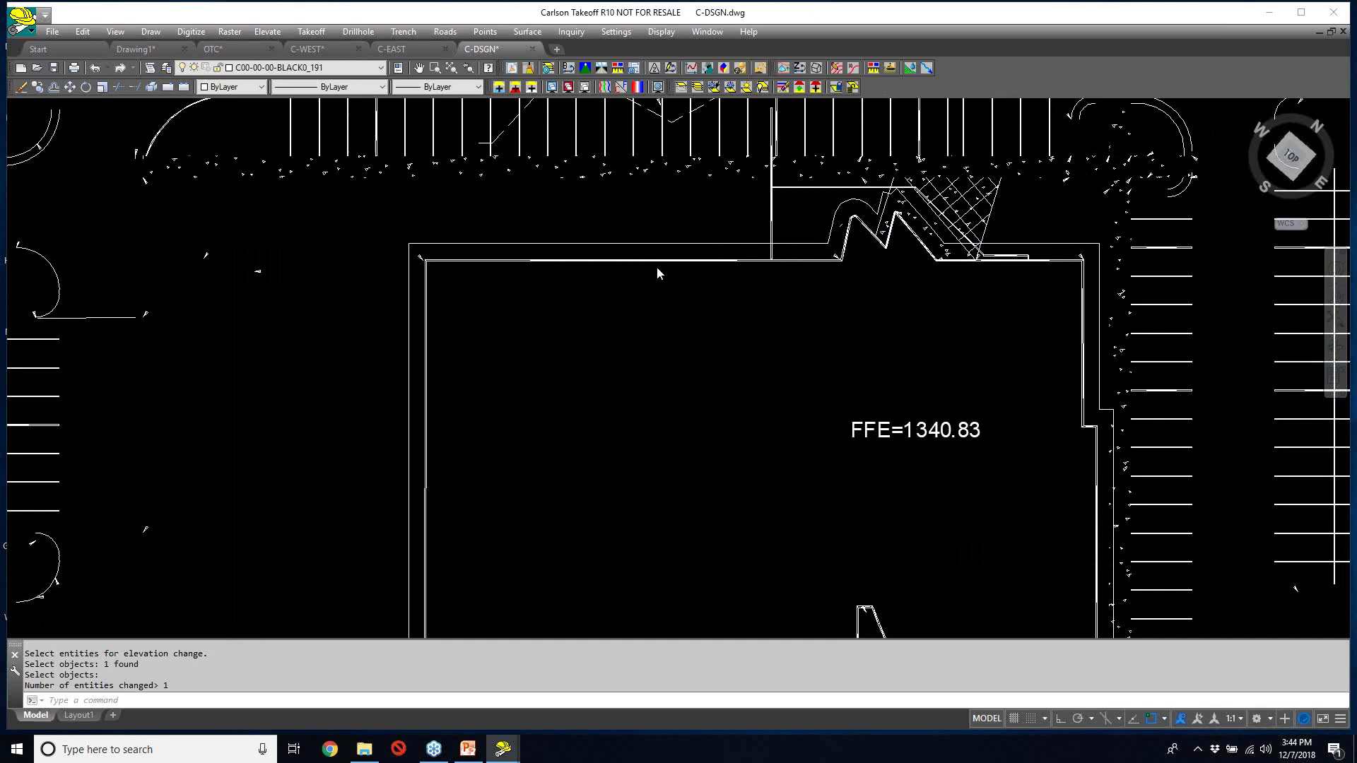
pyautogui.scroll(-2, 656, 268)
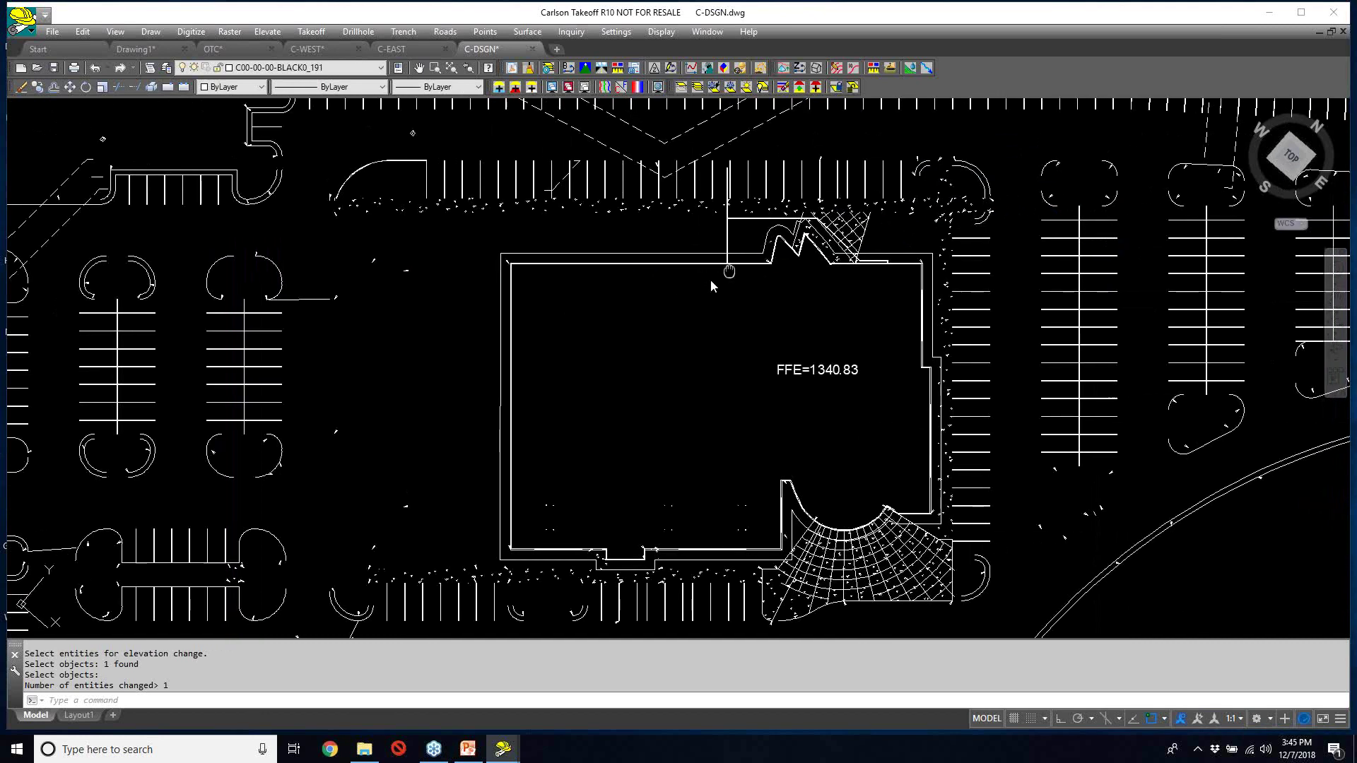
pyautogui.moveTo(711, 279); pyautogui.dragTo(595, 300, button='middle')
pyautogui.scroll(-2, 596, 301)
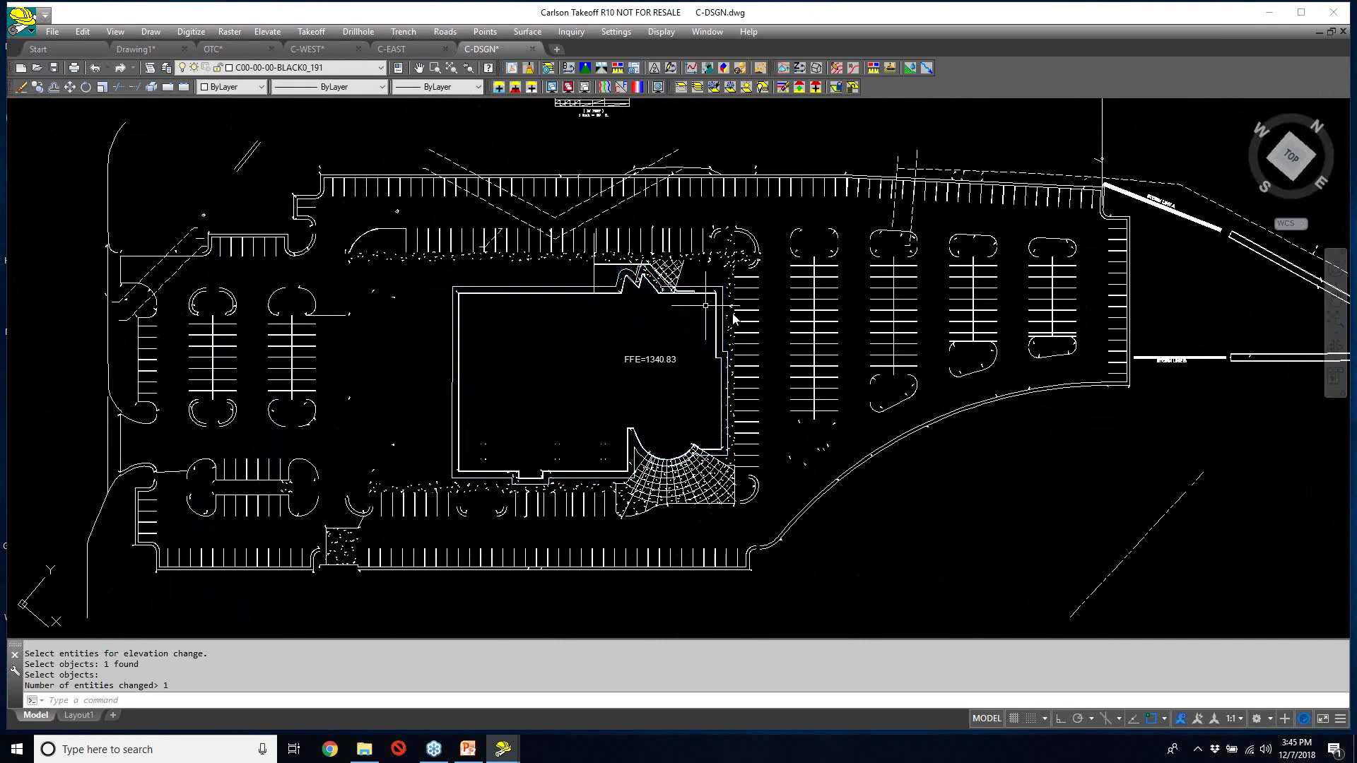
pyautogui.moveTo(929, 402); pyautogui.dragTo(917, 439, button='middle')
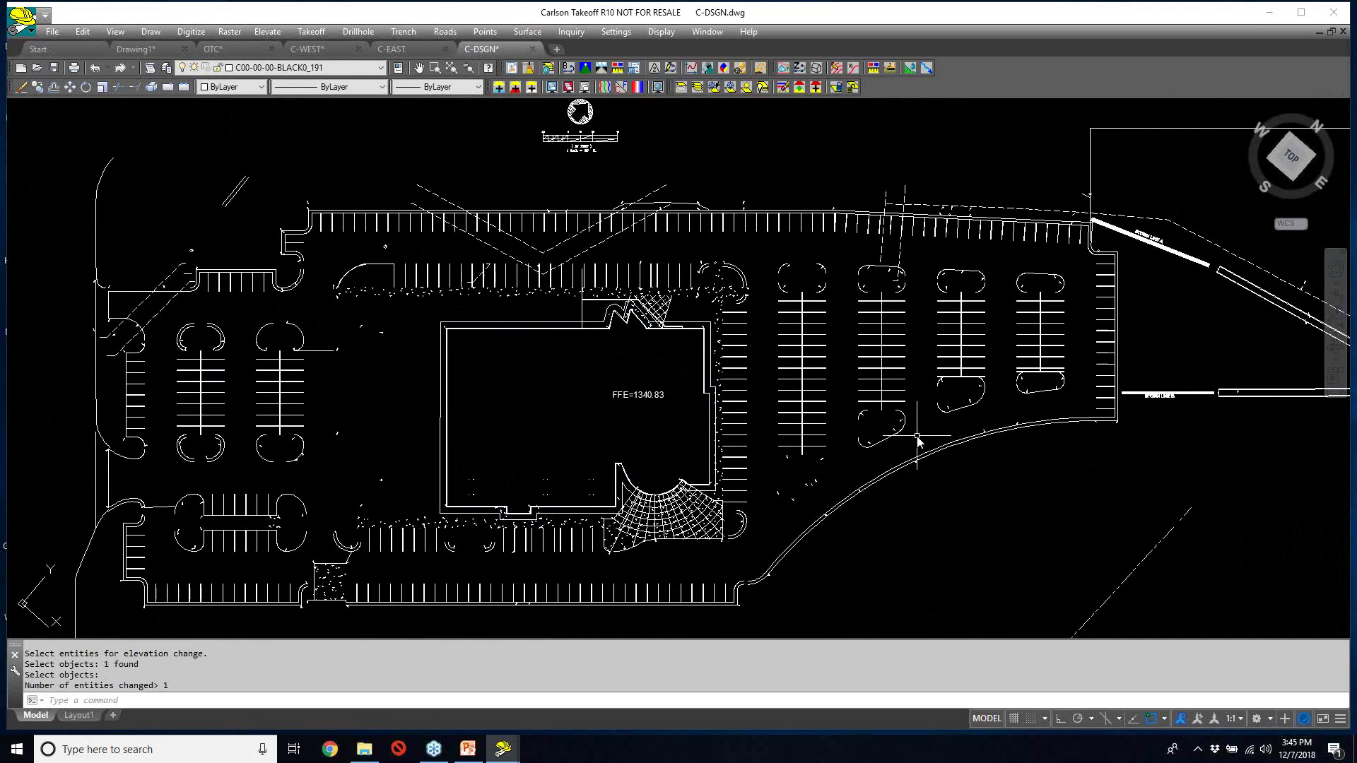
pyautogui.scroll(-2, 917, 440)
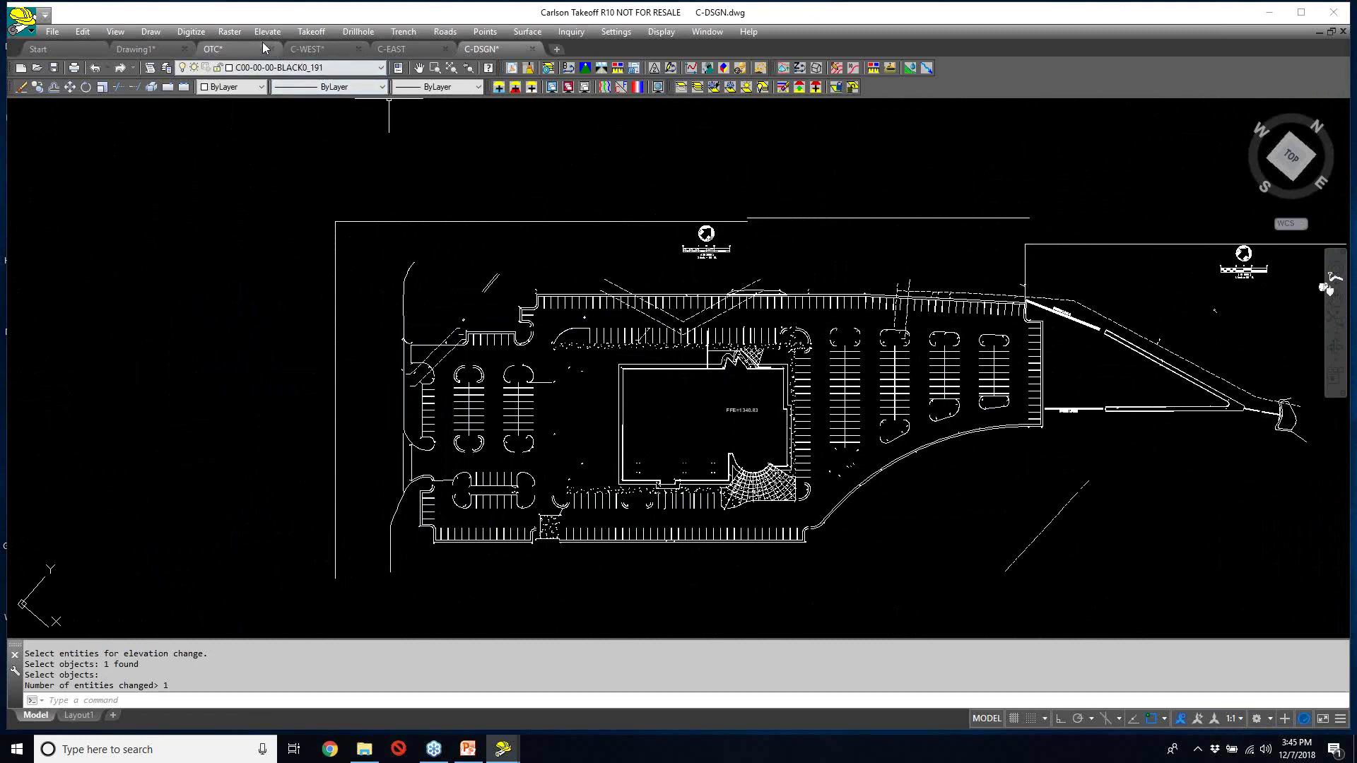
pyautogui.click(124, 38)
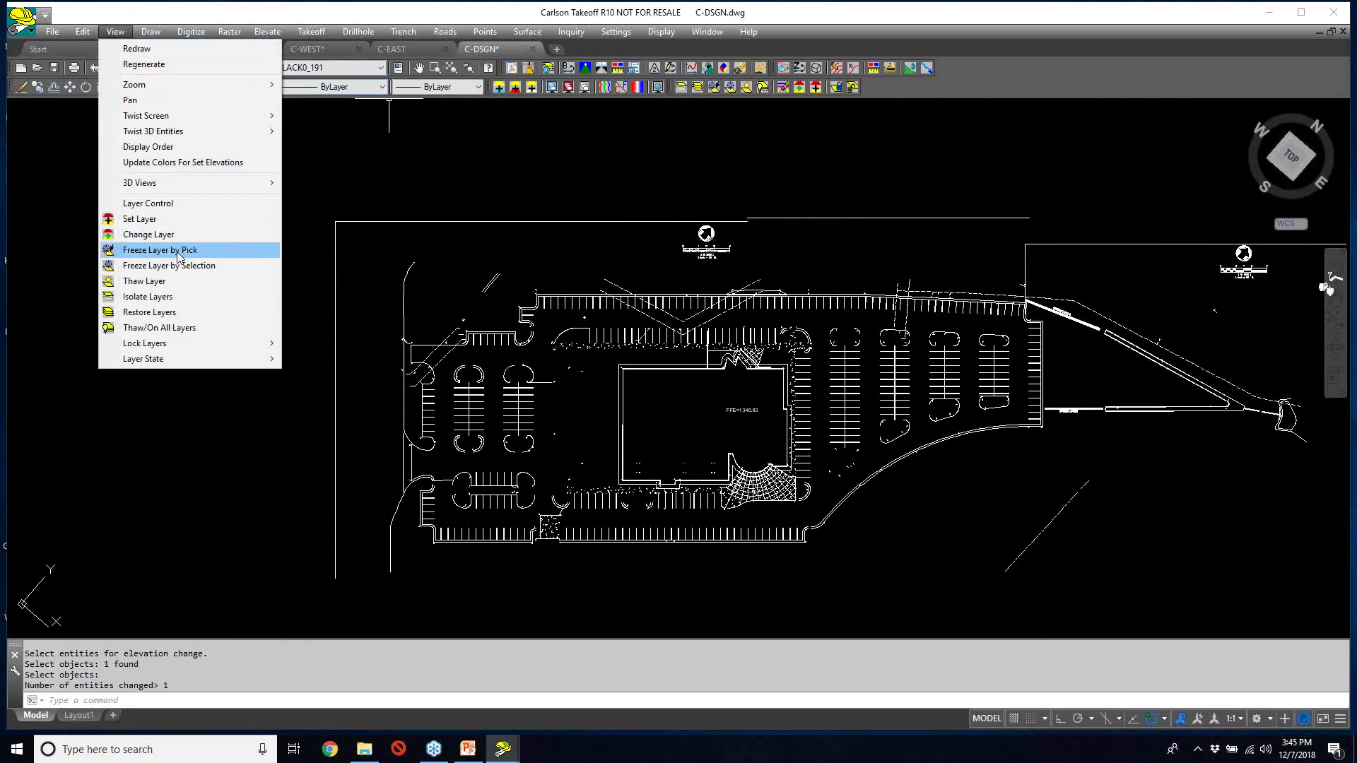
pyautogui.click(184, 332)
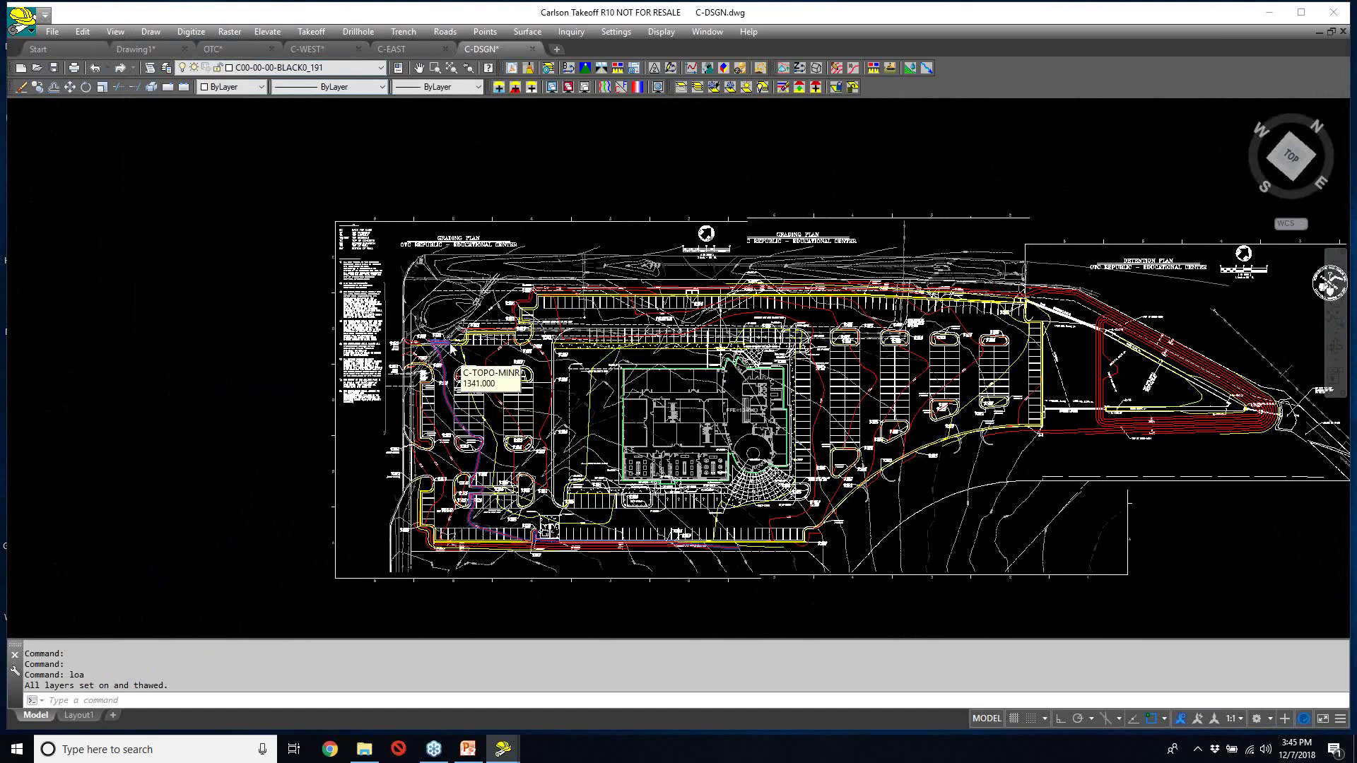
# - Examine the BC and TP elevation labels around the parking islands on both sides of the building
pyautogui.scroll(6, 450, 346)
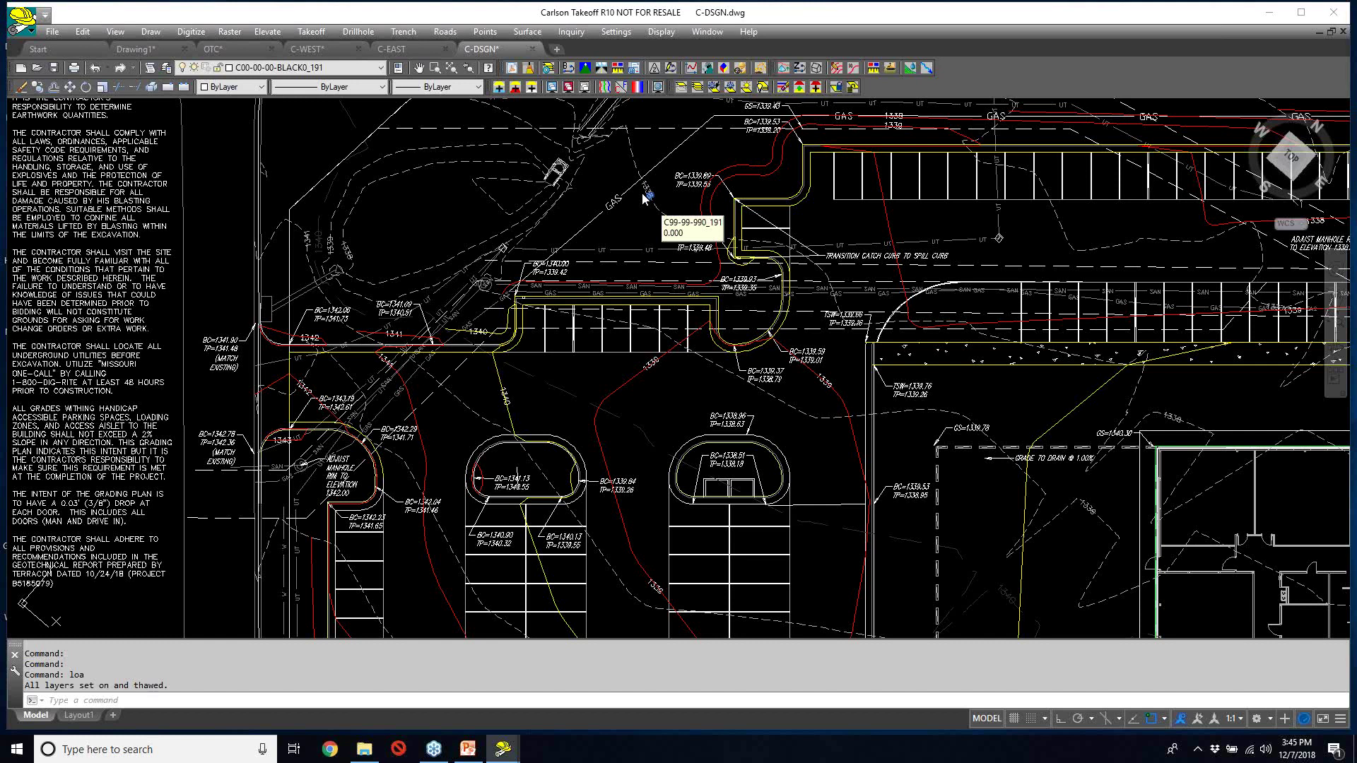
pyautogui.moveTo(642, 196); pyautogui.dragTo(466, 253, button='middle')
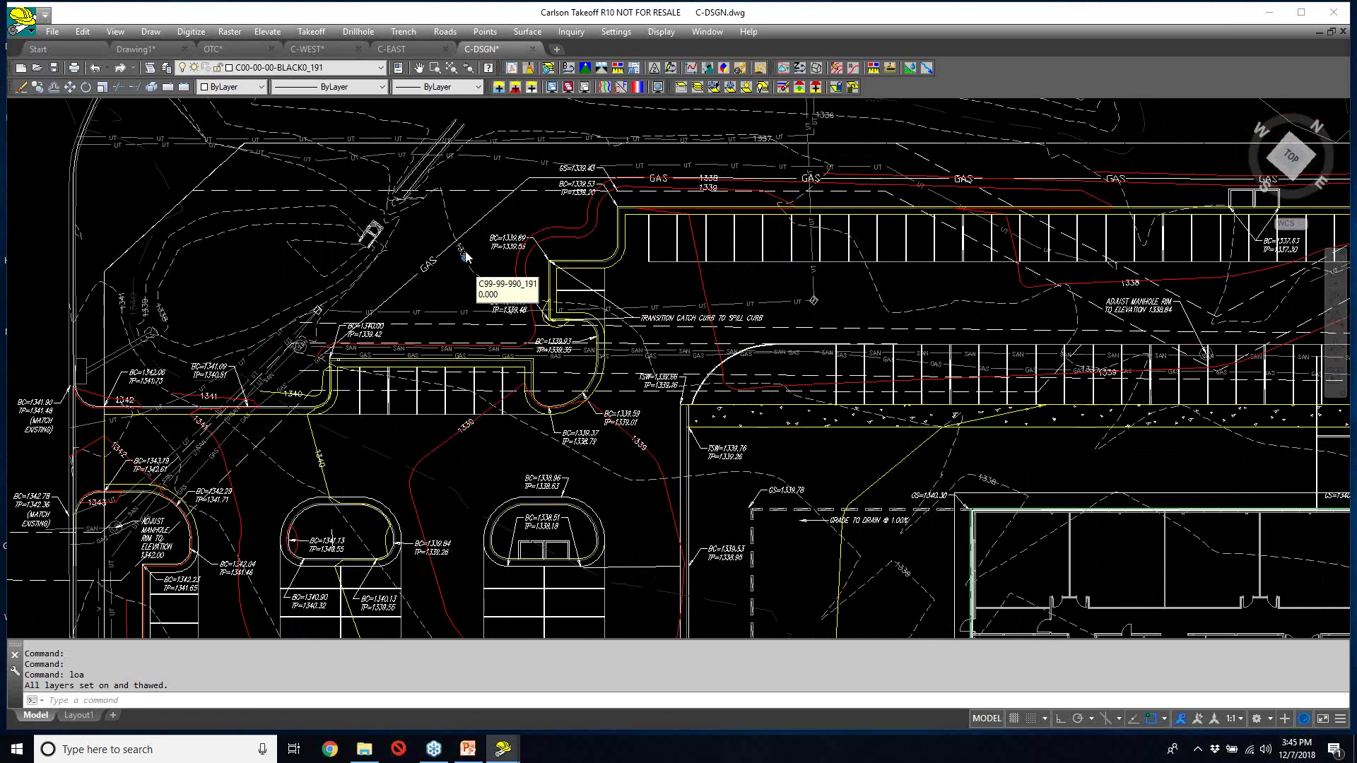
pyautogui.scroll(6, 527, 519)
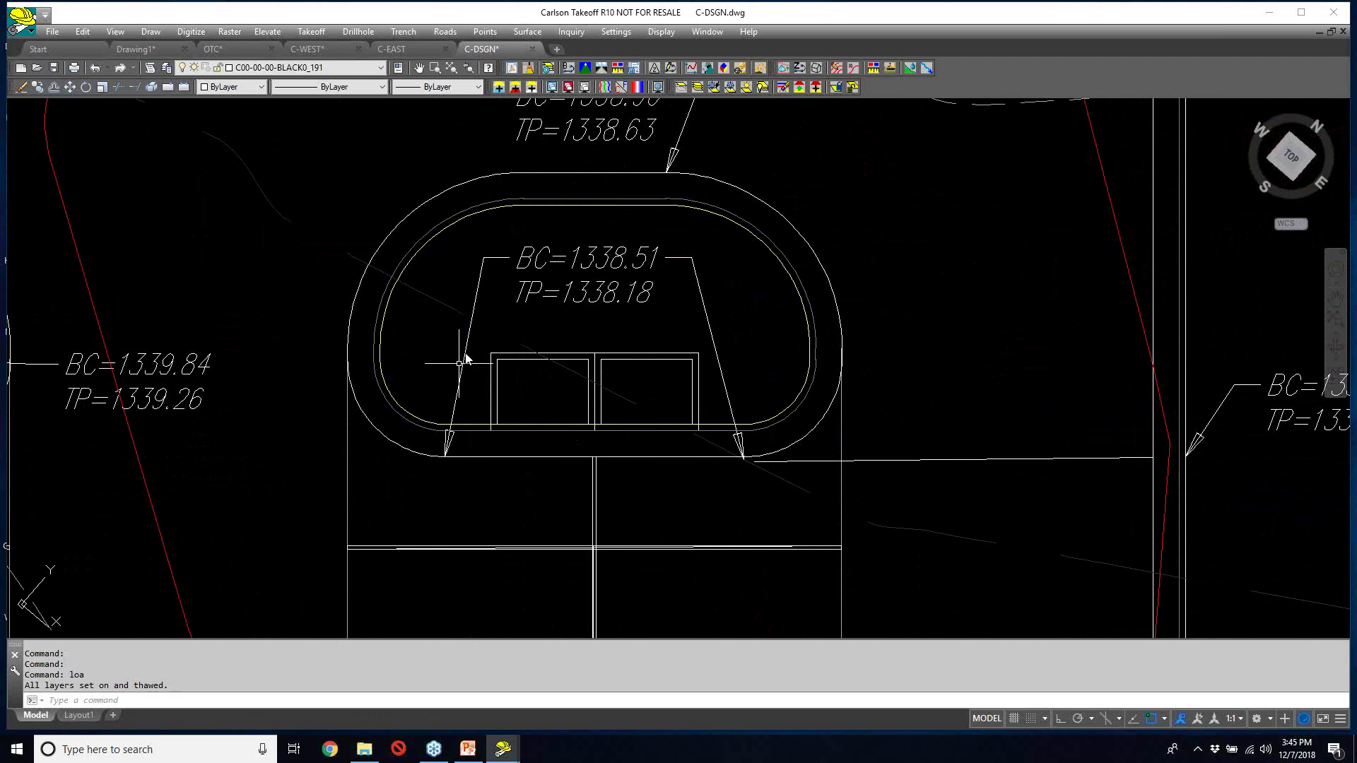
pyautogui.moveTo(680, 204); pyautogui.dragTo(616, 332, button='middle')
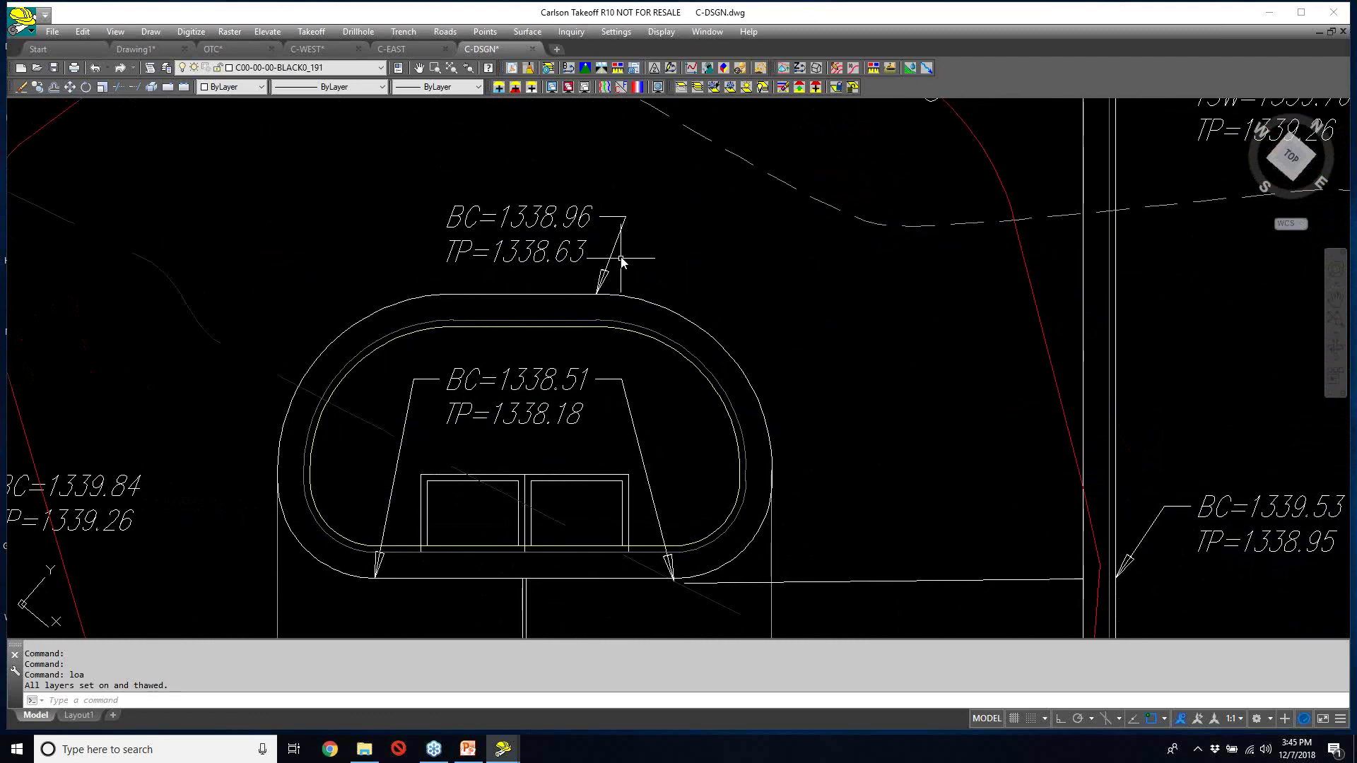
pyautogui.scroll(-3, 620, 260)
pyautogui.scroll(-3, 614, 253)
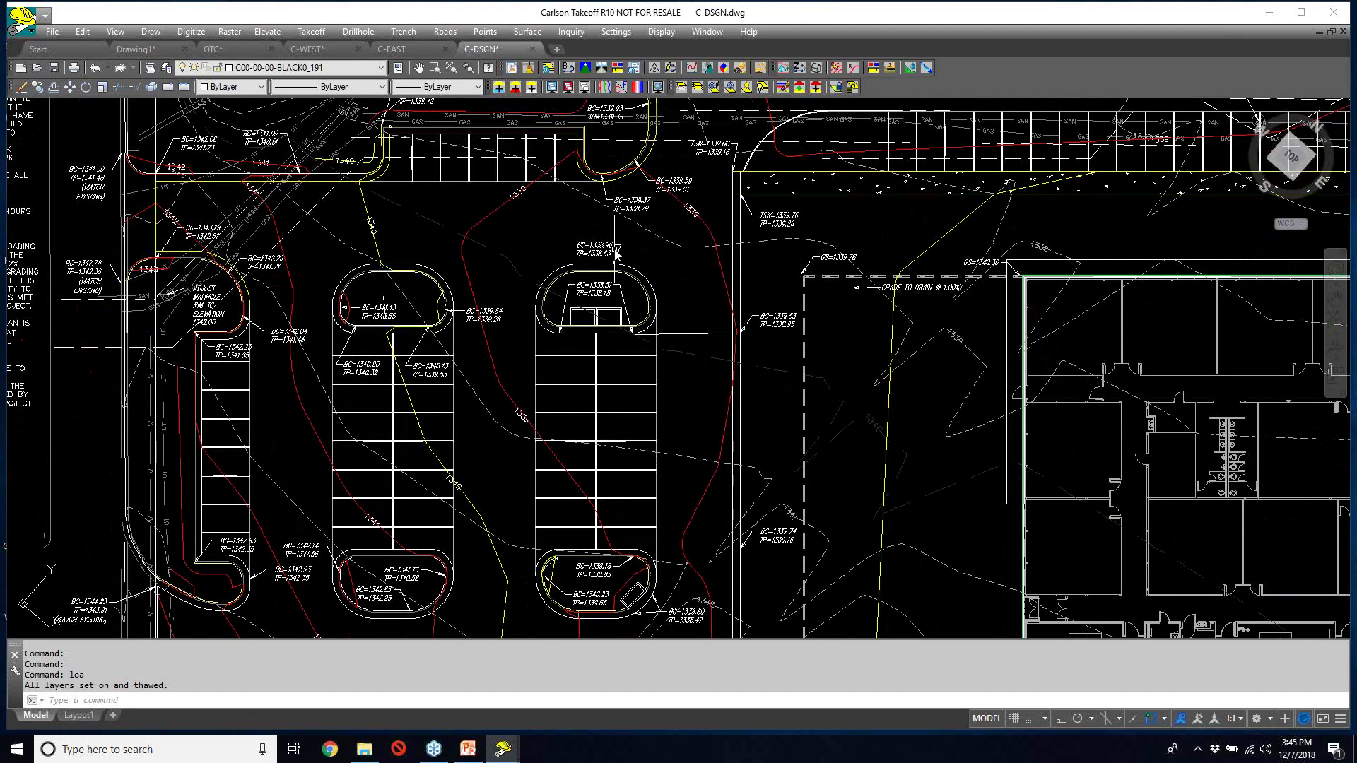
pyautogui.scroll(-2, 615, 253)
pyautogui.moveTo(1052, 404); pyautogui.dragTo(781, 286, button='middle')
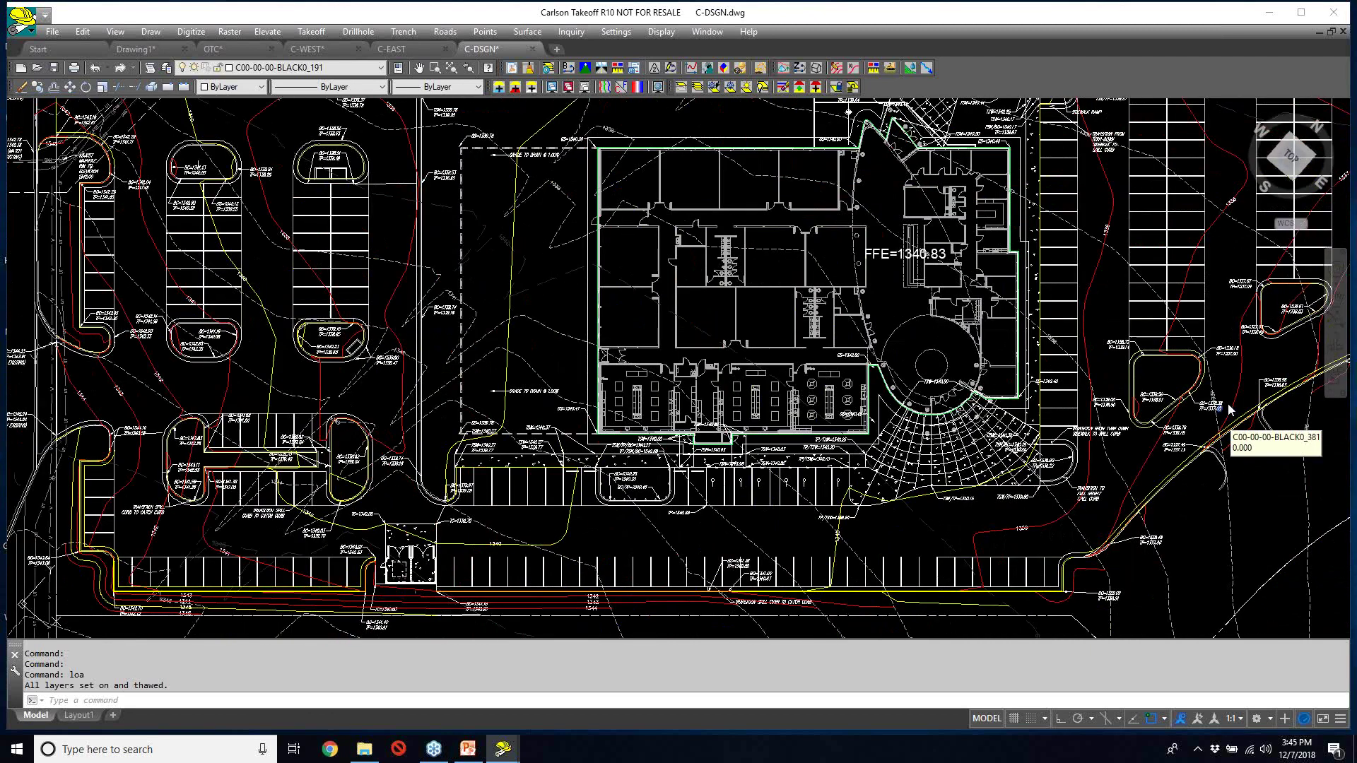
pyautogui.scroll(5, 1216, 342)
pyautogui.moveTo(1216, 342)
pyautogui.mouseDown(button='middle')
pyautogui.moveTo(1067, 347)
pyautogui.moveTo(883, 322)
pyautogui.mouseUp(button='middle')
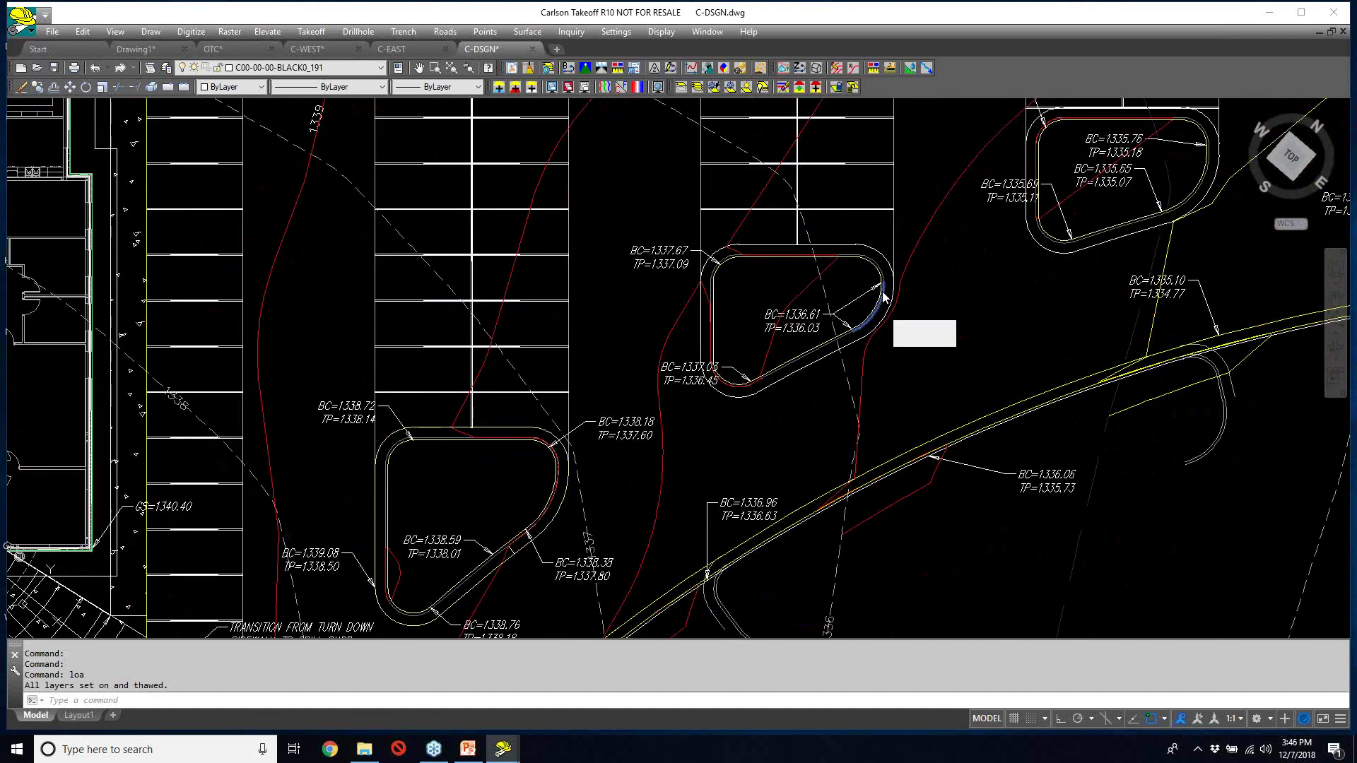
# - Load the middle parking island's back-of-curb polyline for elevation editing and examine its vertex at the BC=1337.67 label
pyautogui.scroll(4, 880, 315)
pyautogui.moveTo(471, 242)
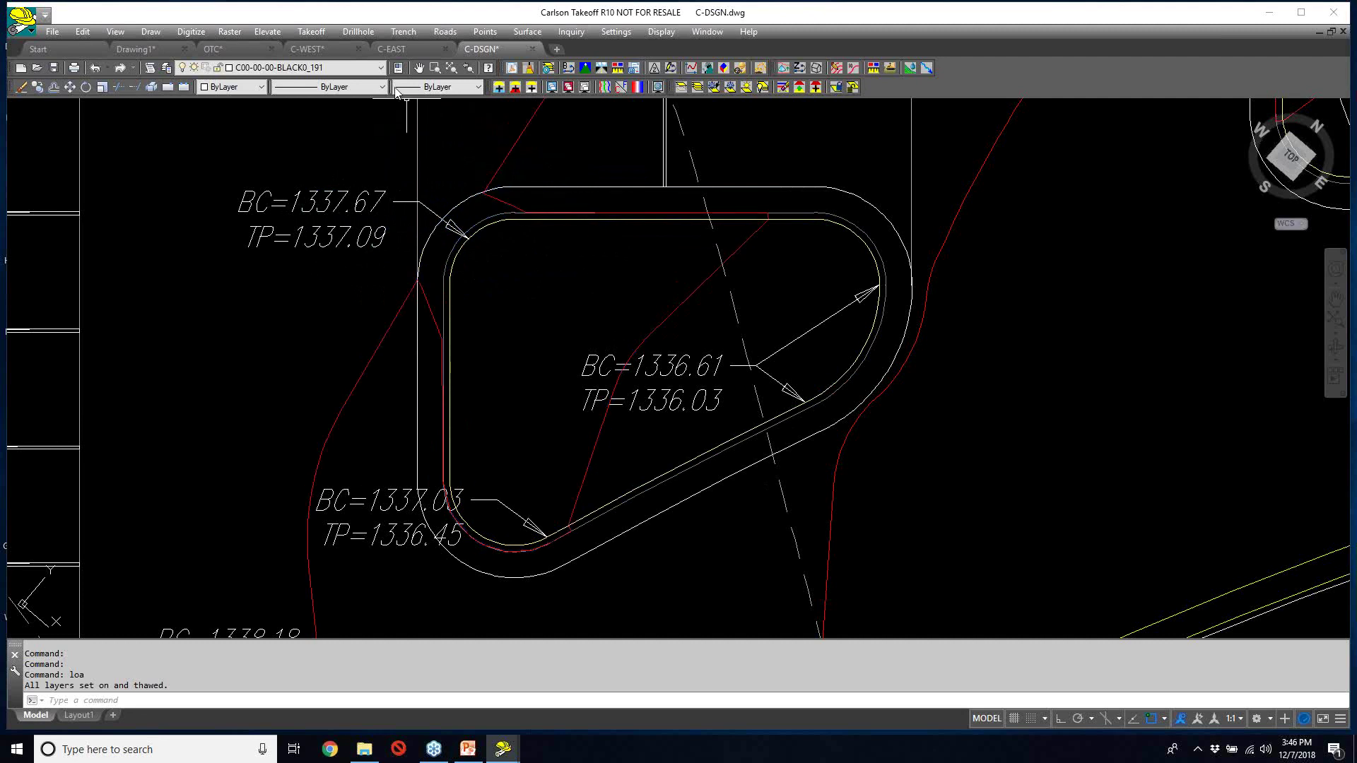
pyautogui.click(273, 32)
pyautogui.moveTo(309, 112)
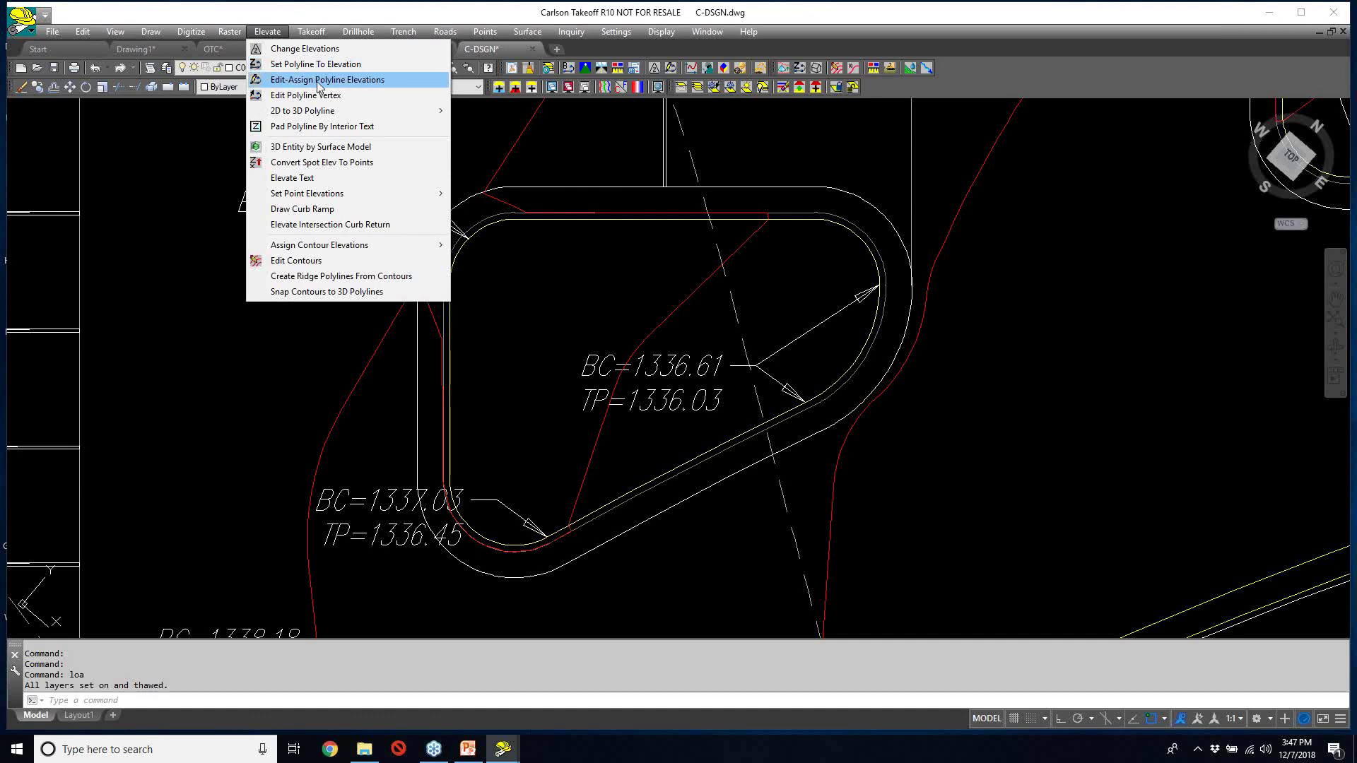
pyautogui.click(357, 83)
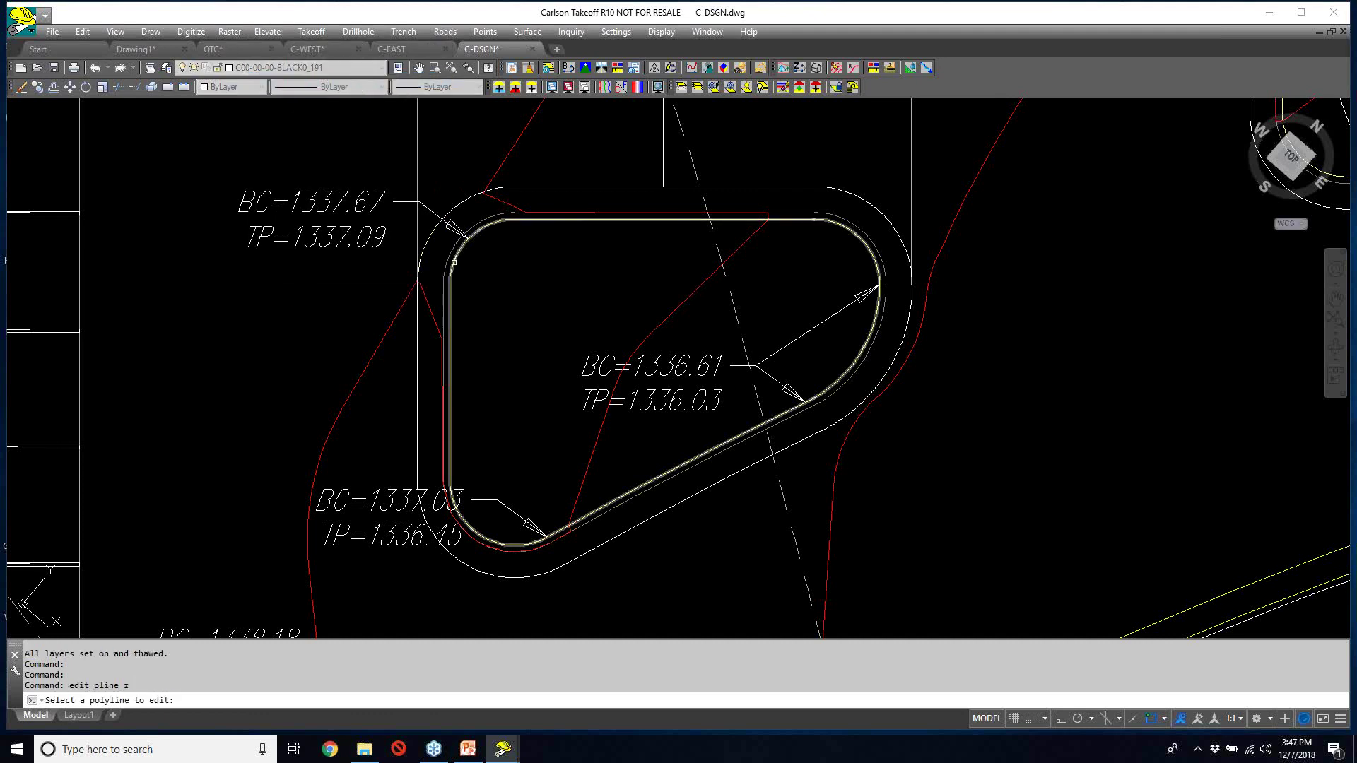
pyautogui.click(454, 262)
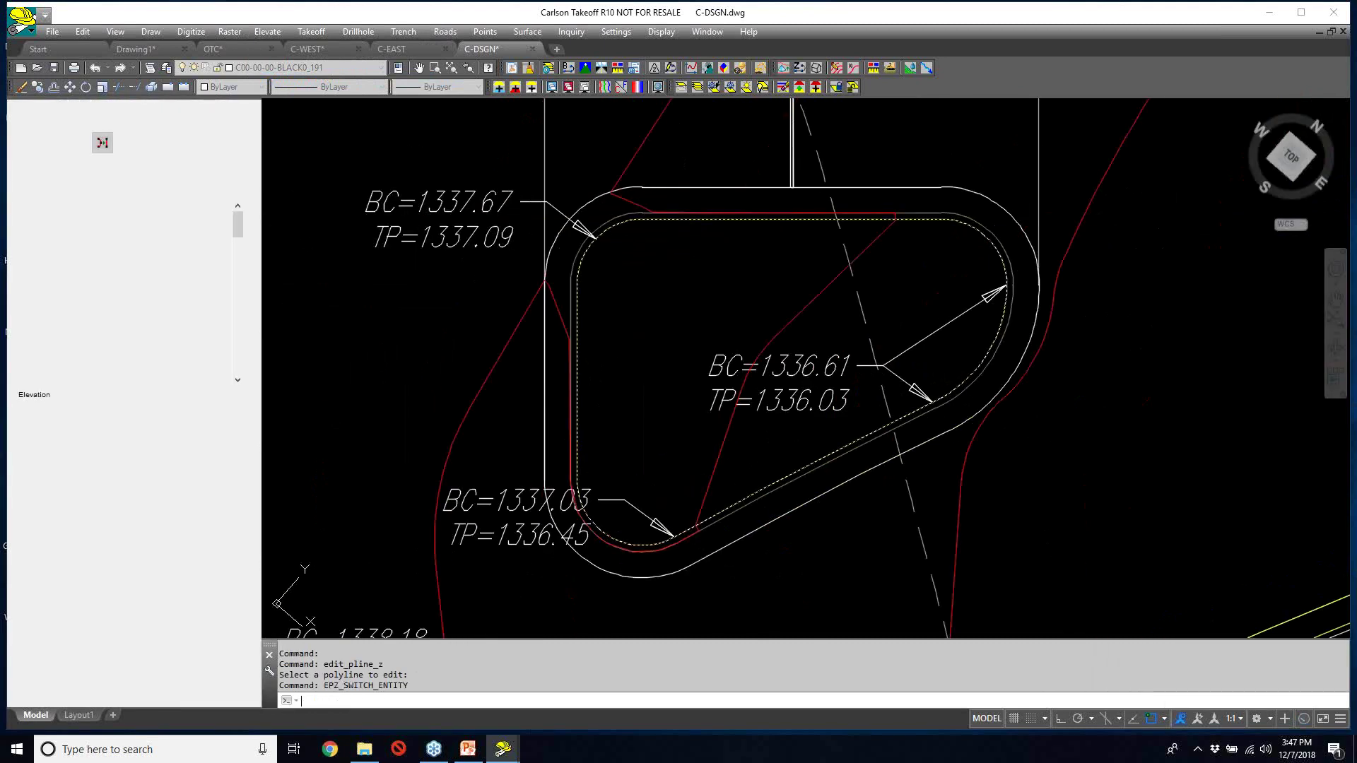
pyautogui.click(597, 241)
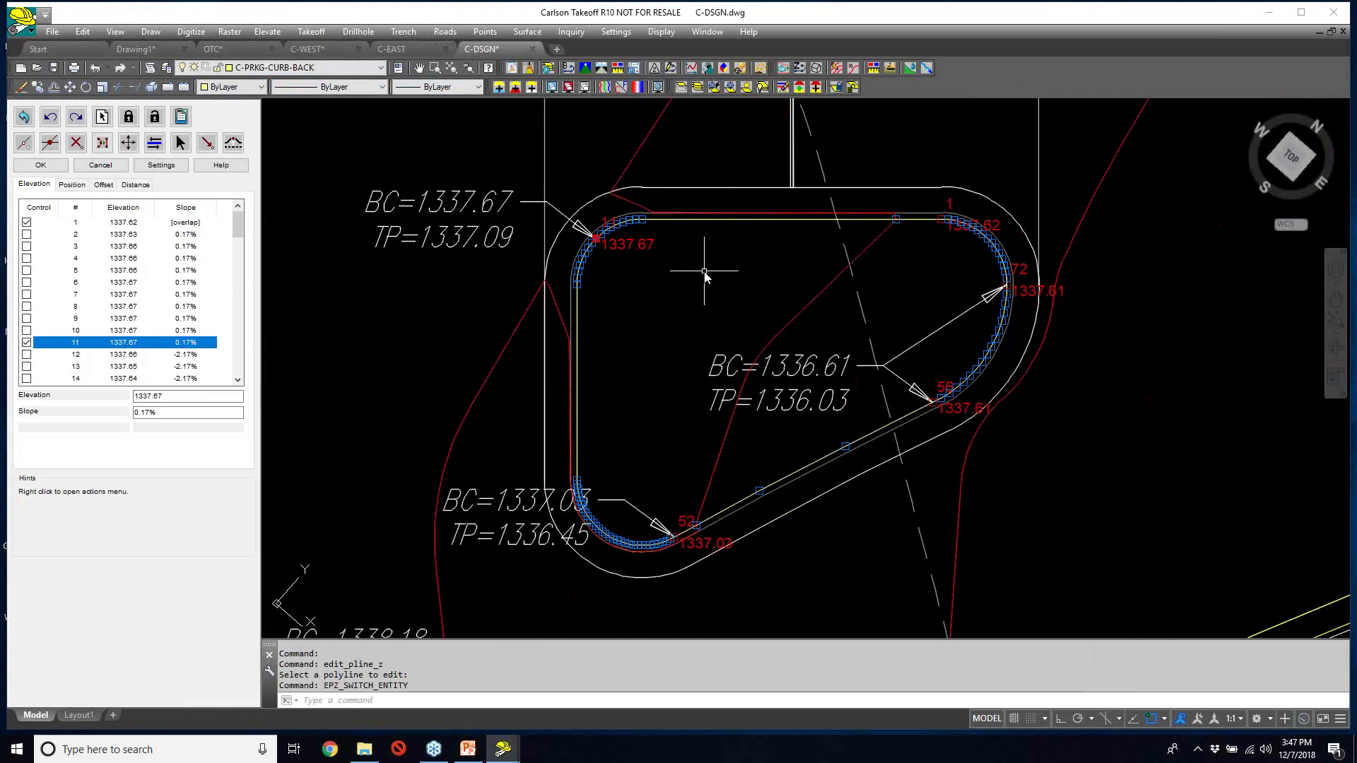
pyautogui.click(742, 503)
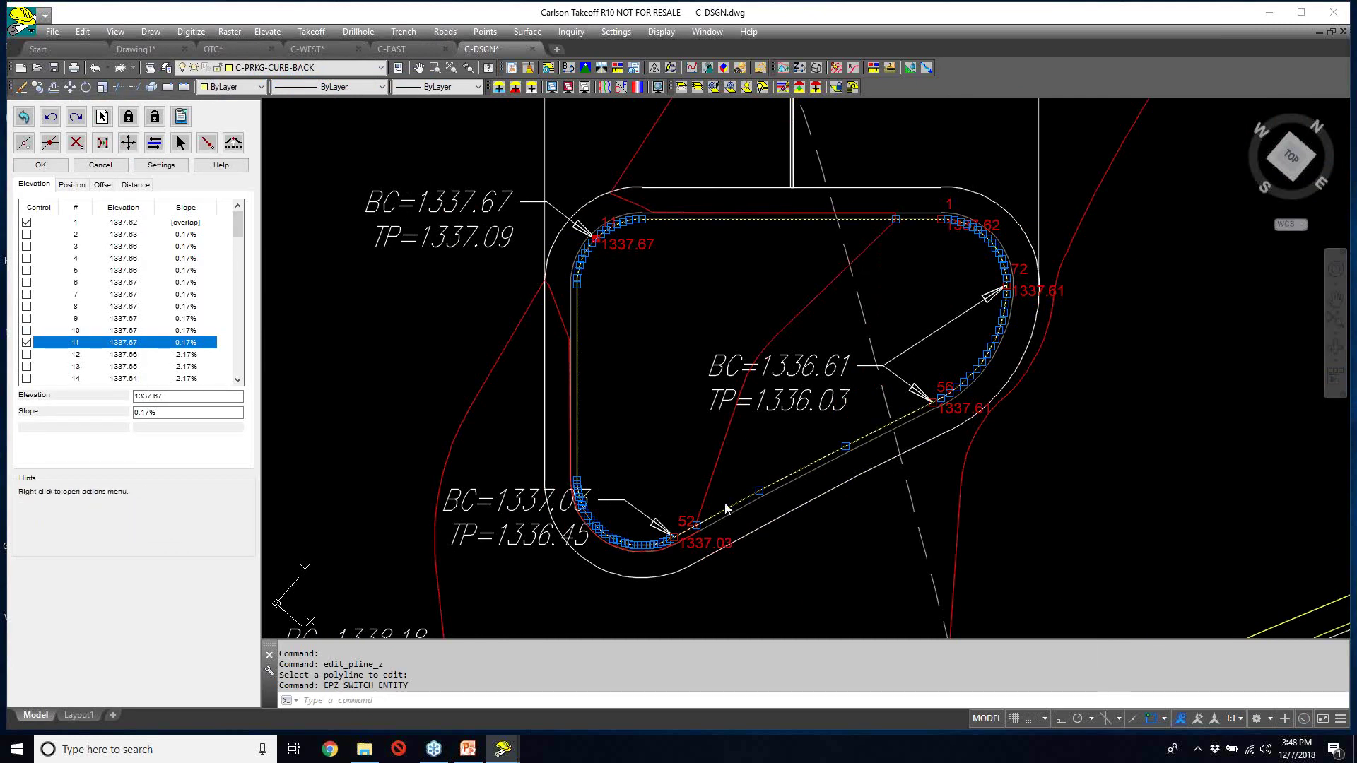
# - Set the curb vertex where the contour crosses the island's lower sloping edge, beside the BC=1337.03 label, to elevation 1337.00
pyautogui.click(697, 527)
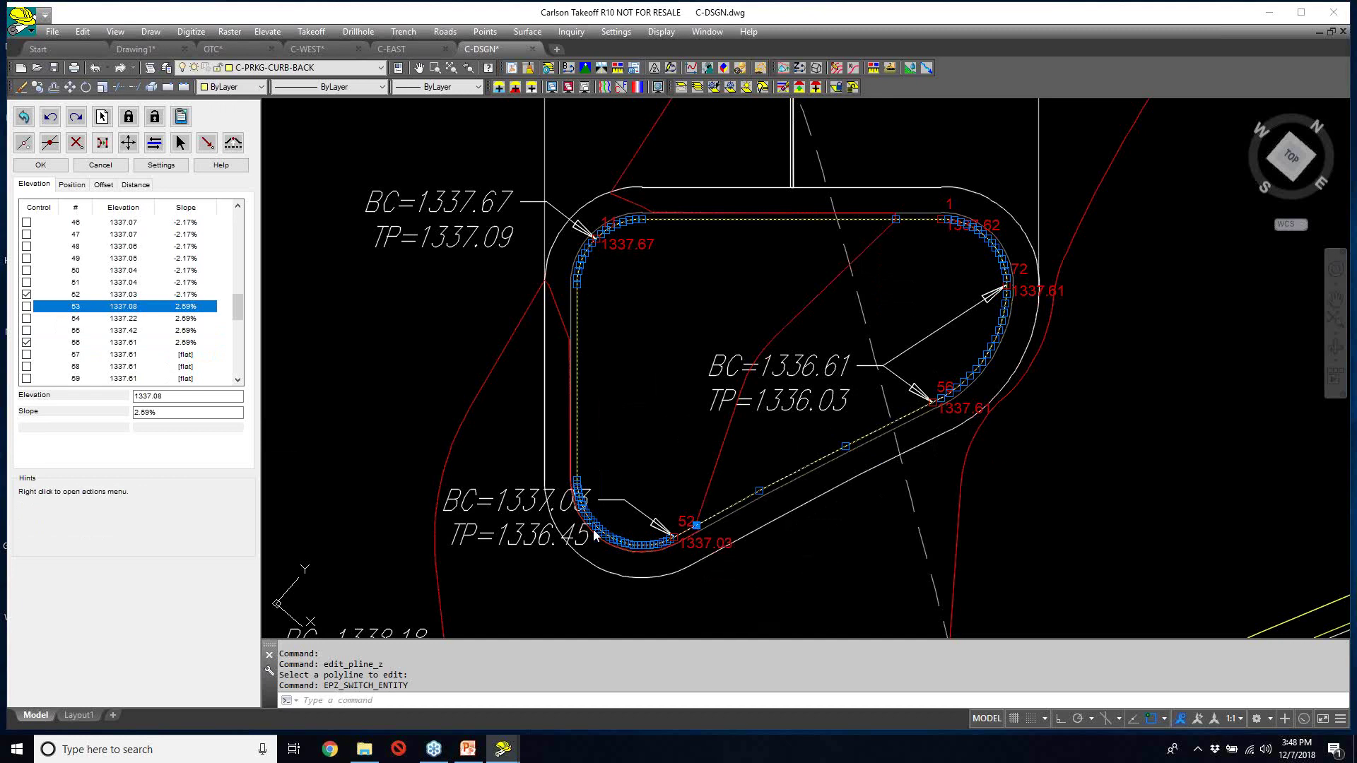
pyautogui.moveTo(161, 396); pyautogui.dragTo(157, 397)
pyautogui.write('0')
pyautogui.press('Return')
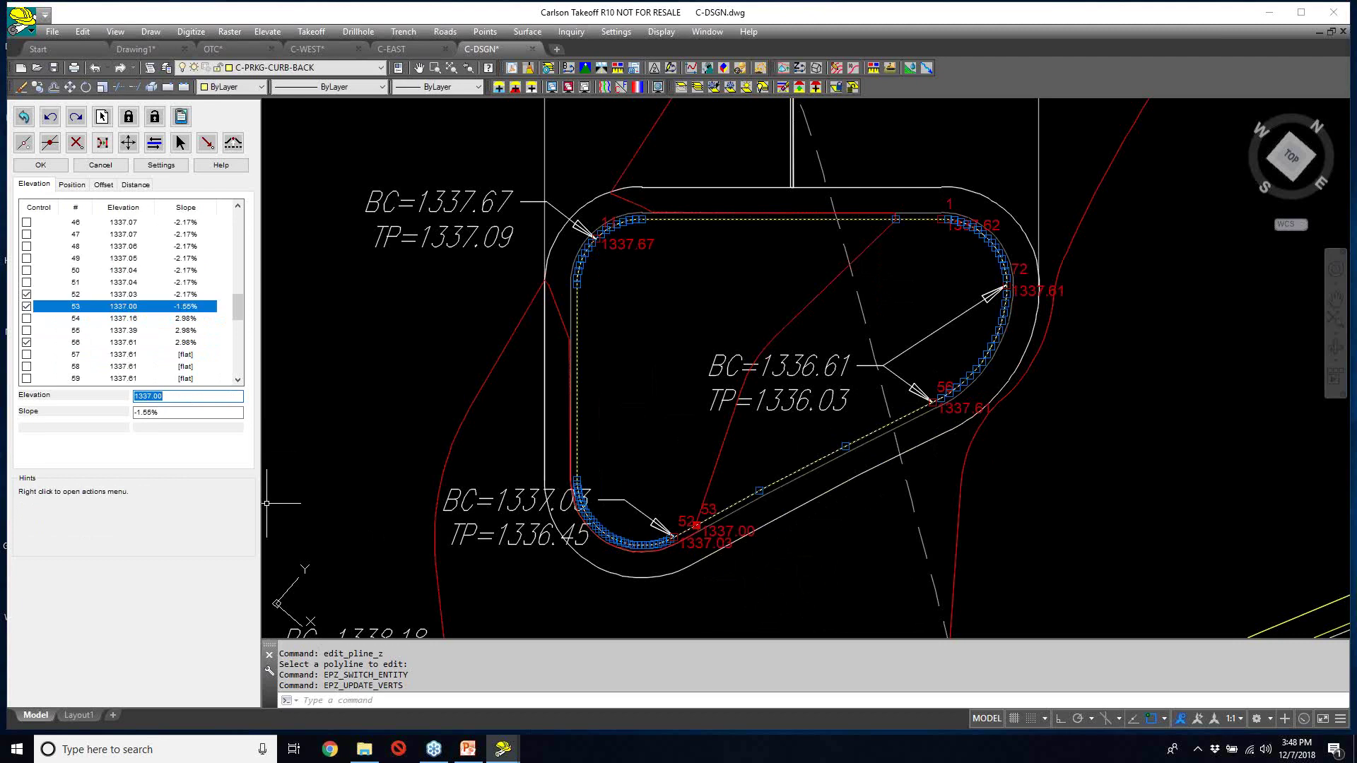
# - Set the curb vertex where the contour meets the island's upper straight edge to elevation 1337.00 and accept the polyline edits
pyautogui.click(895, 221)
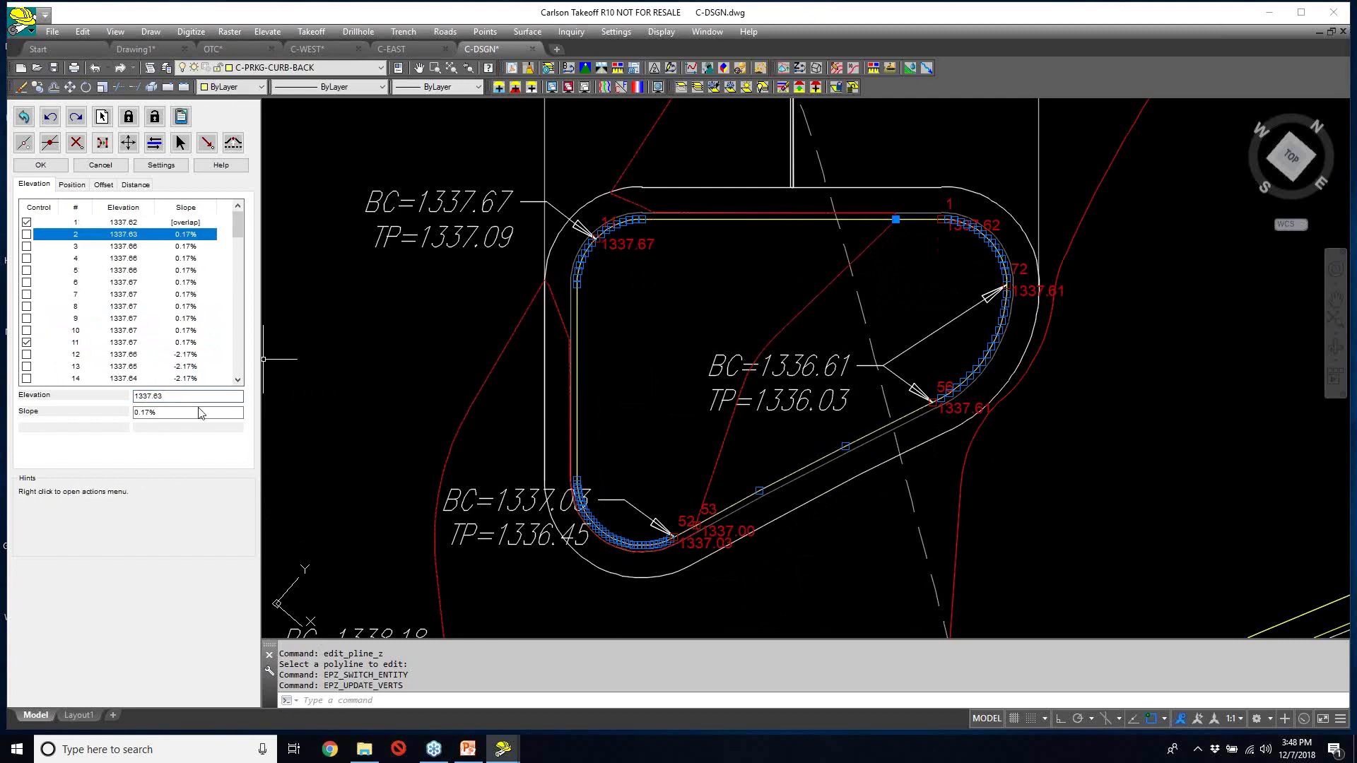
pyautogui.moveTo(155, 396); pyautogui.dragTo(219, 400)
pyautogui.write('0')
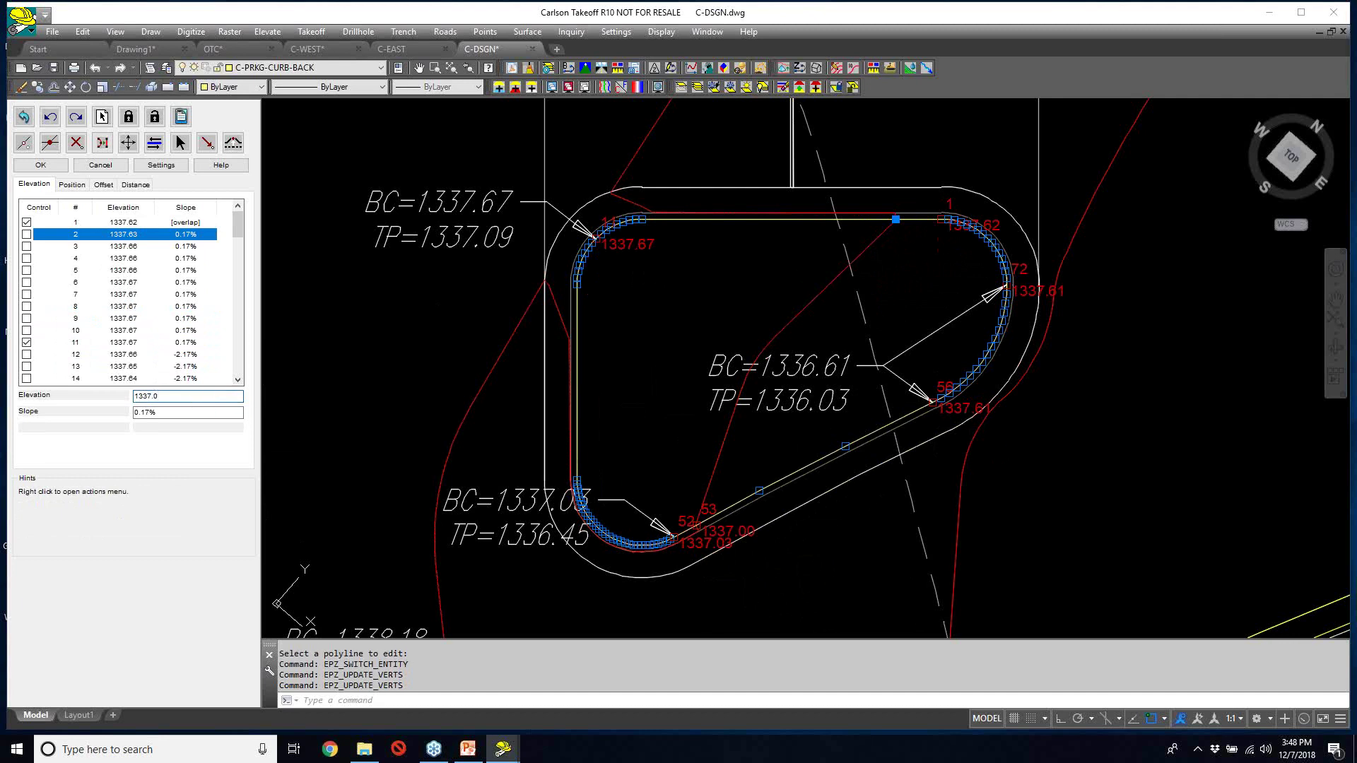
pyautogui.press('Return')
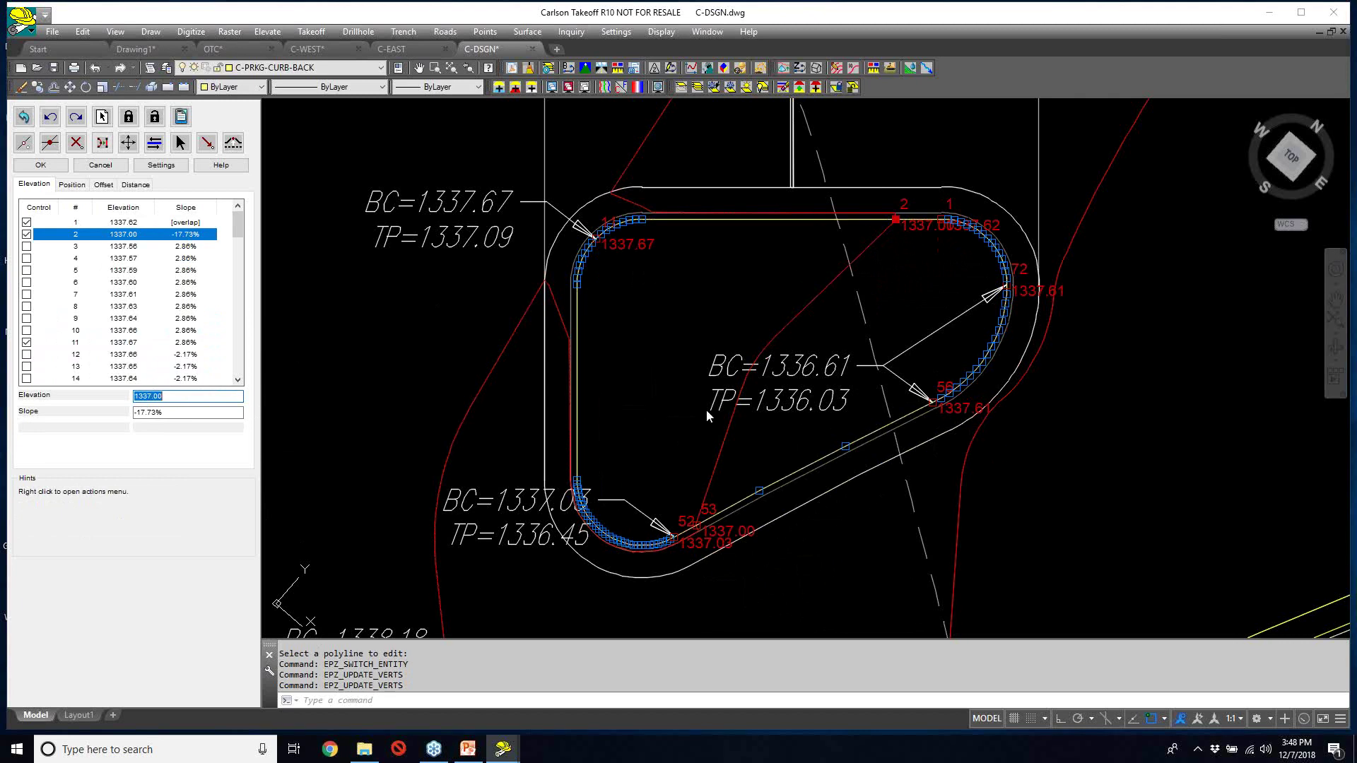
pyautogui.scroll(-8, 706, 416)
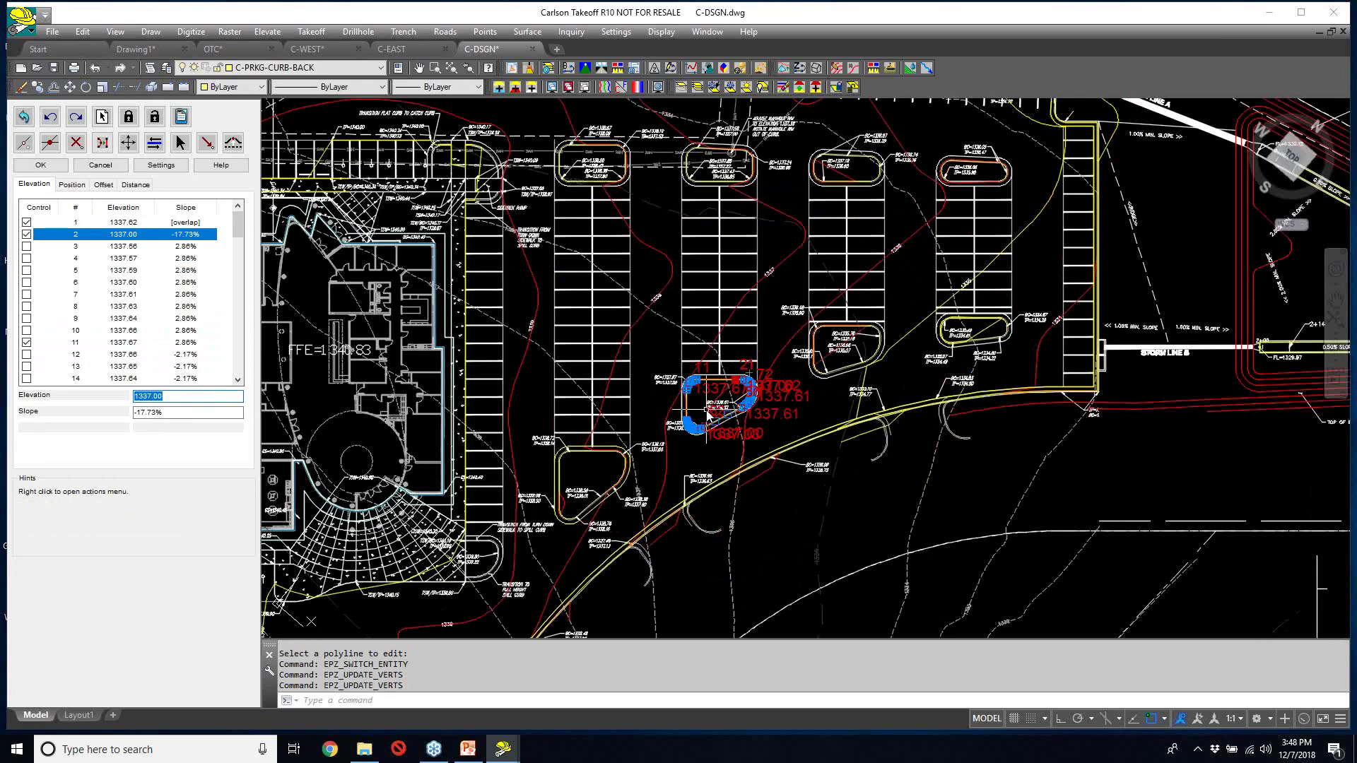
pyautogui.moveTo(770, 273); pyautogui.dragTo(743, 292, button='middle')
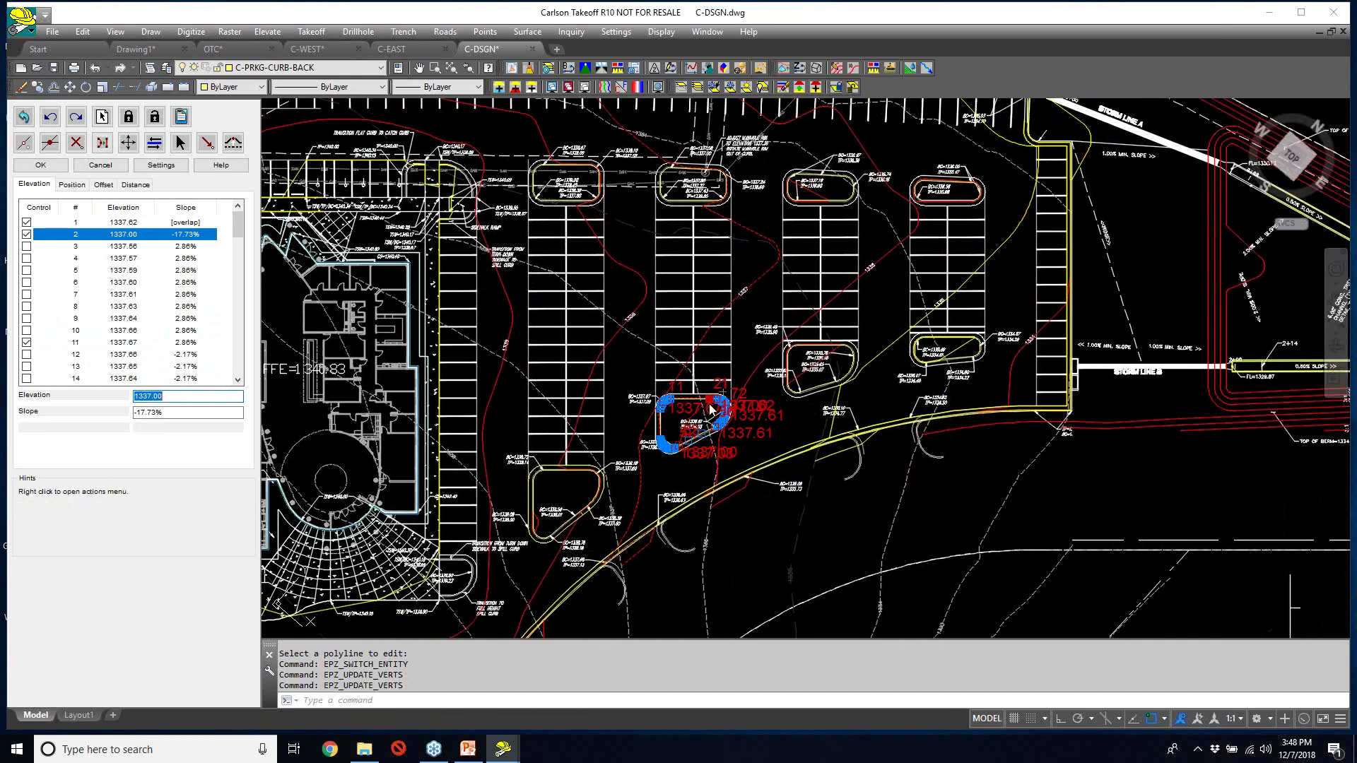
pyautogui.scroll(6, 710, 408)
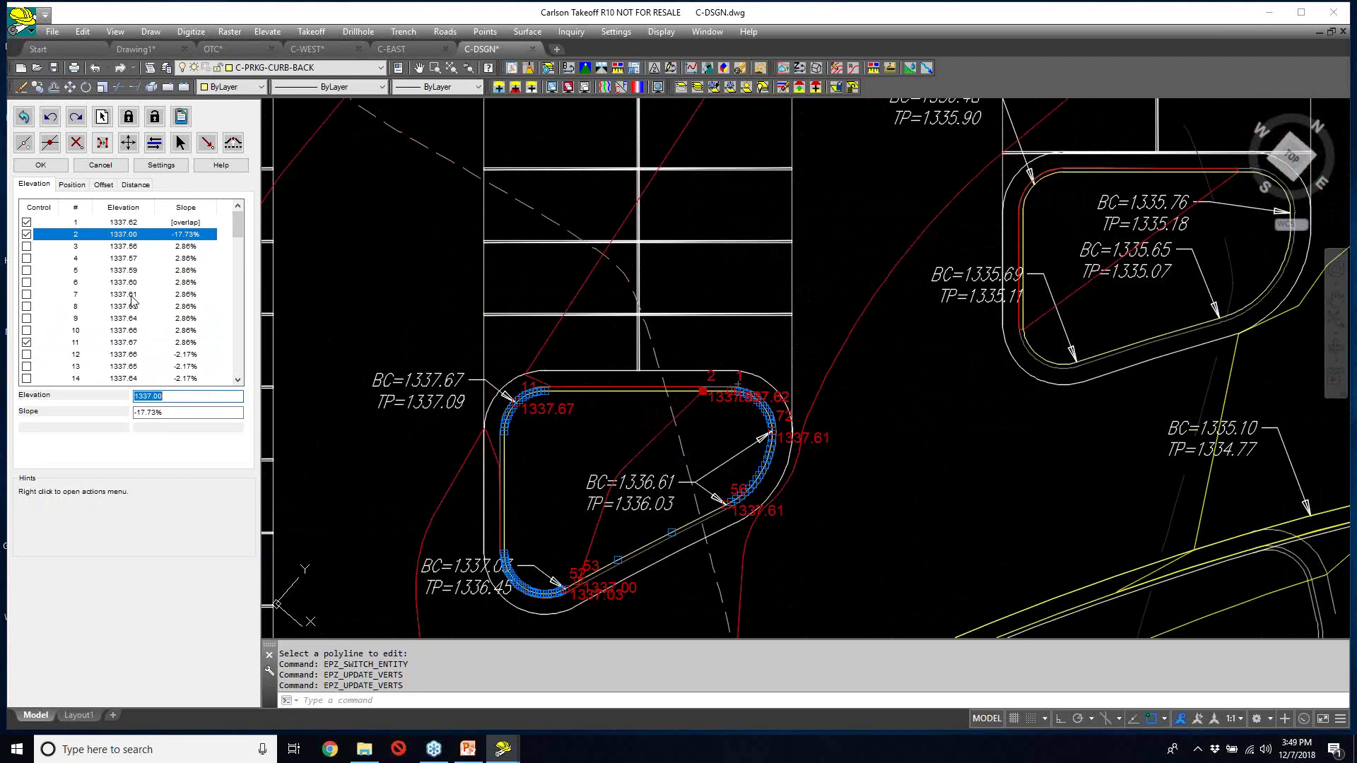
pyautogui.click(41, 166)
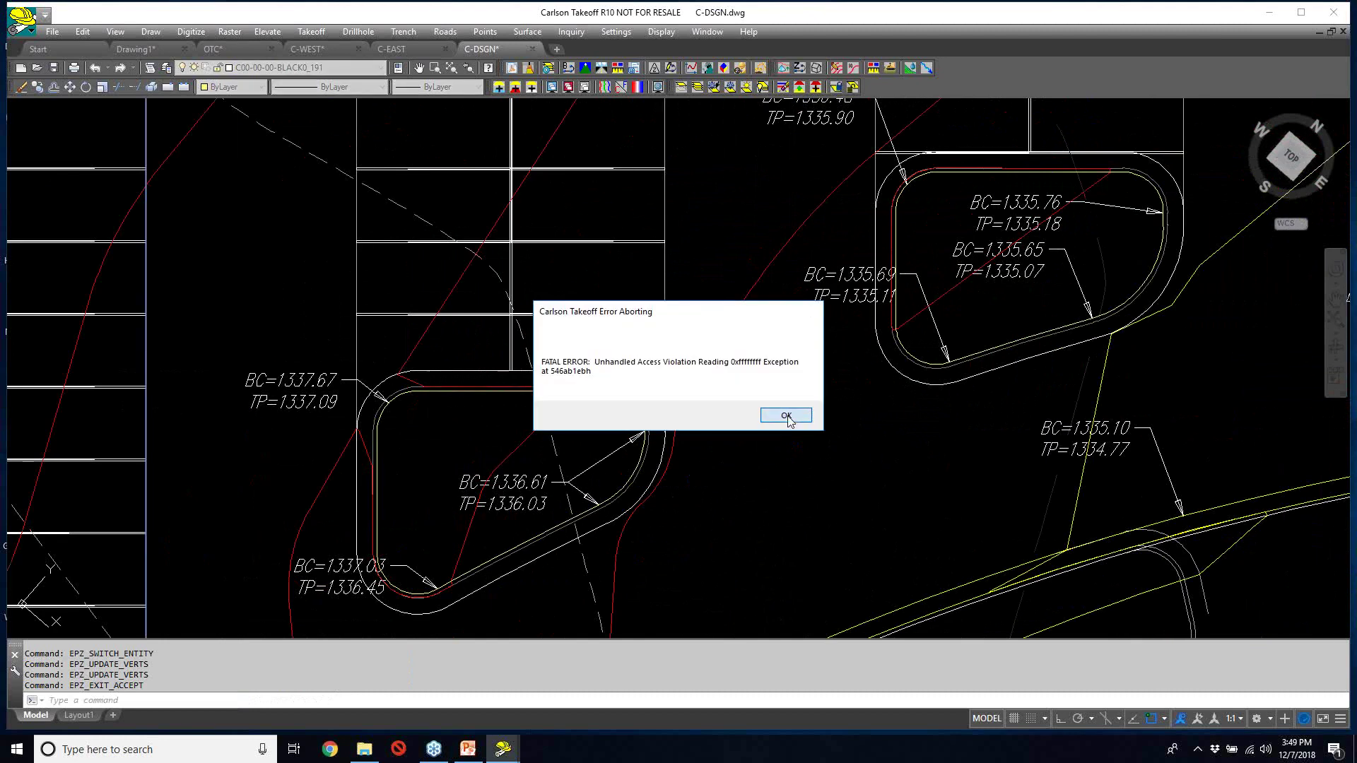
# - Dismiss the fatal error, save the changes to a recovery file, and reopen the recent OTC.dwg drawing
pyautogui.click(786, 417)
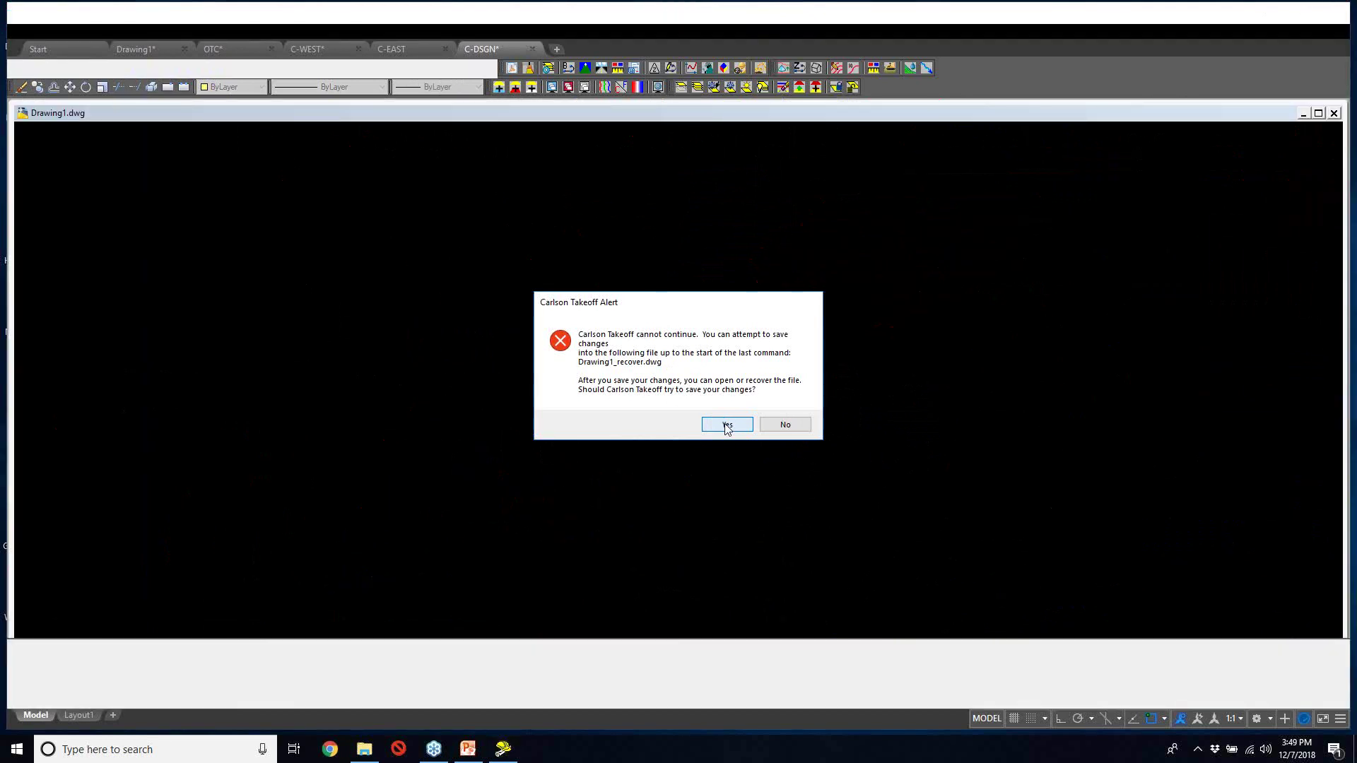
pyautogui.click(726, 425)
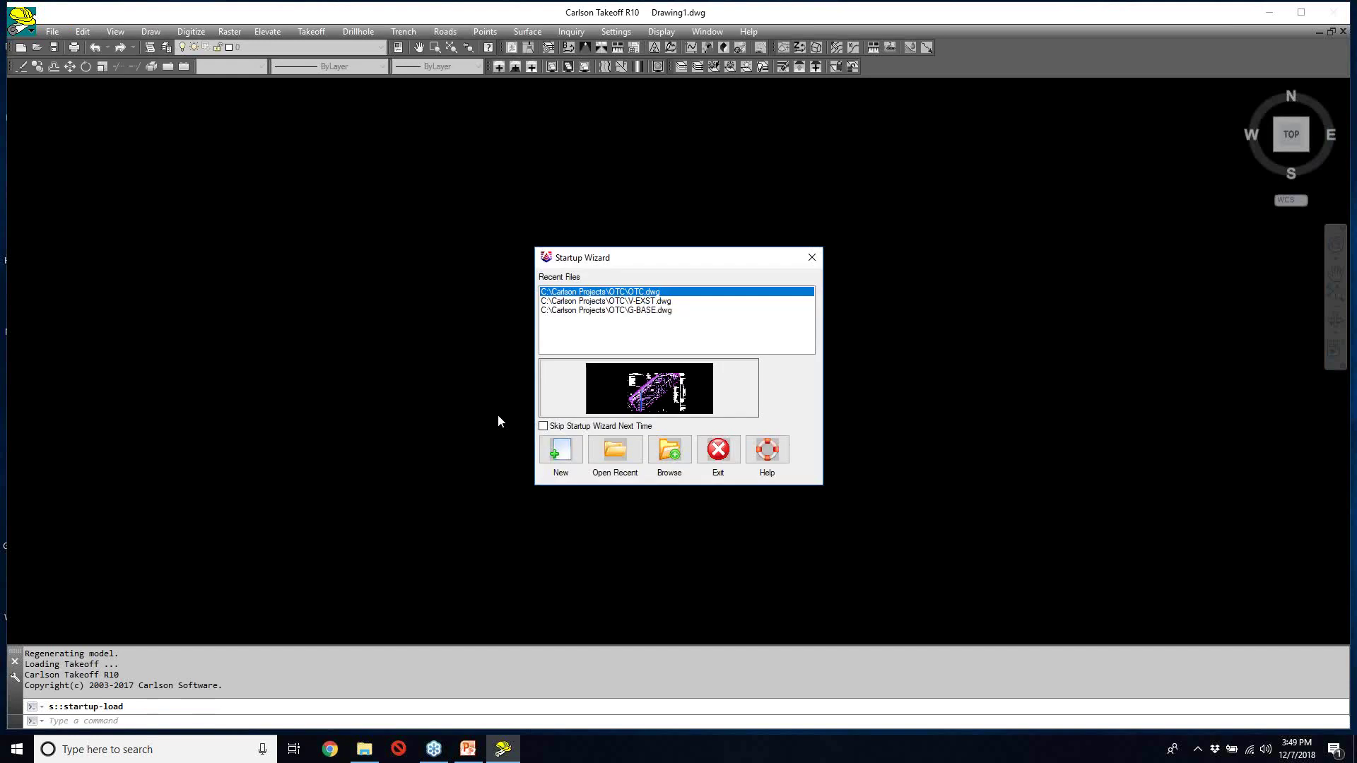
pyautogui.click(649, 403)
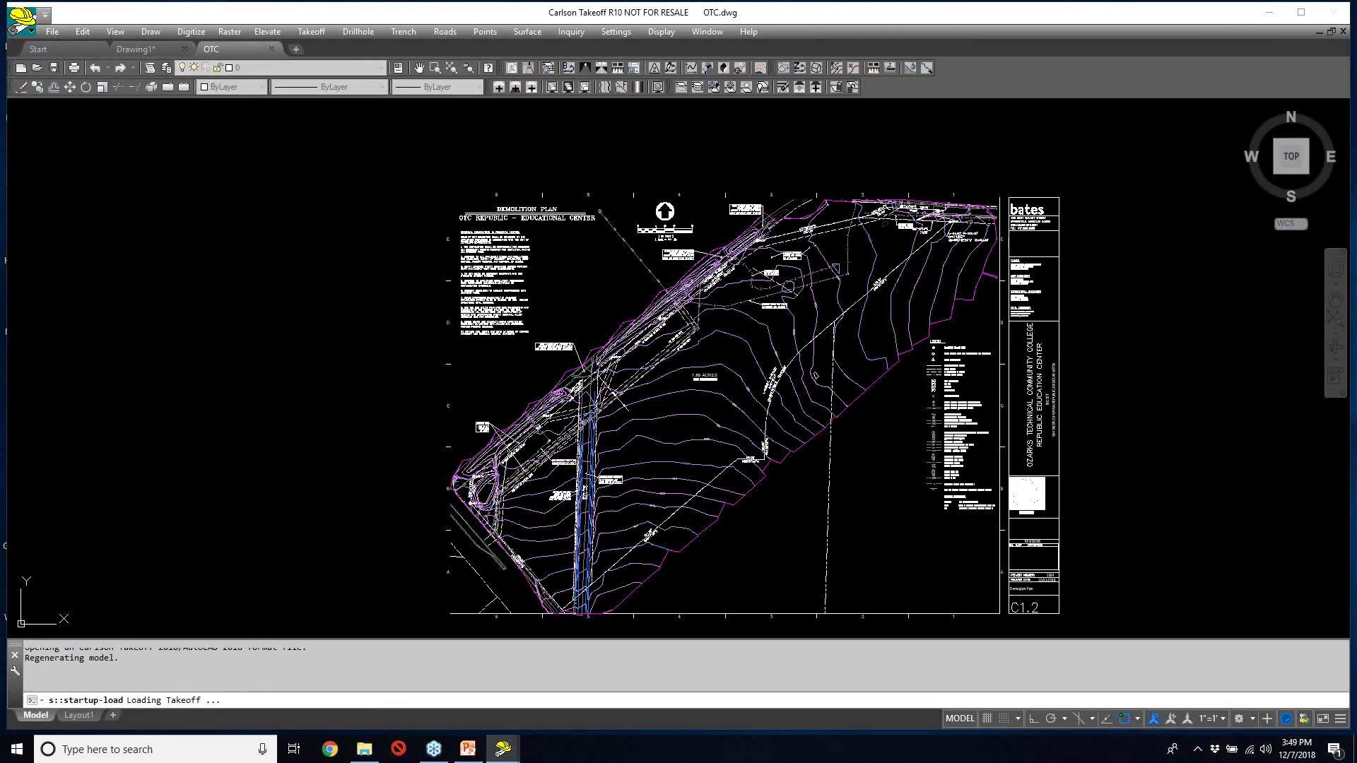
# - Open the C-DSGN.dwg drawing from the folder The Magic of TV
pyautogui.click(52, 32)
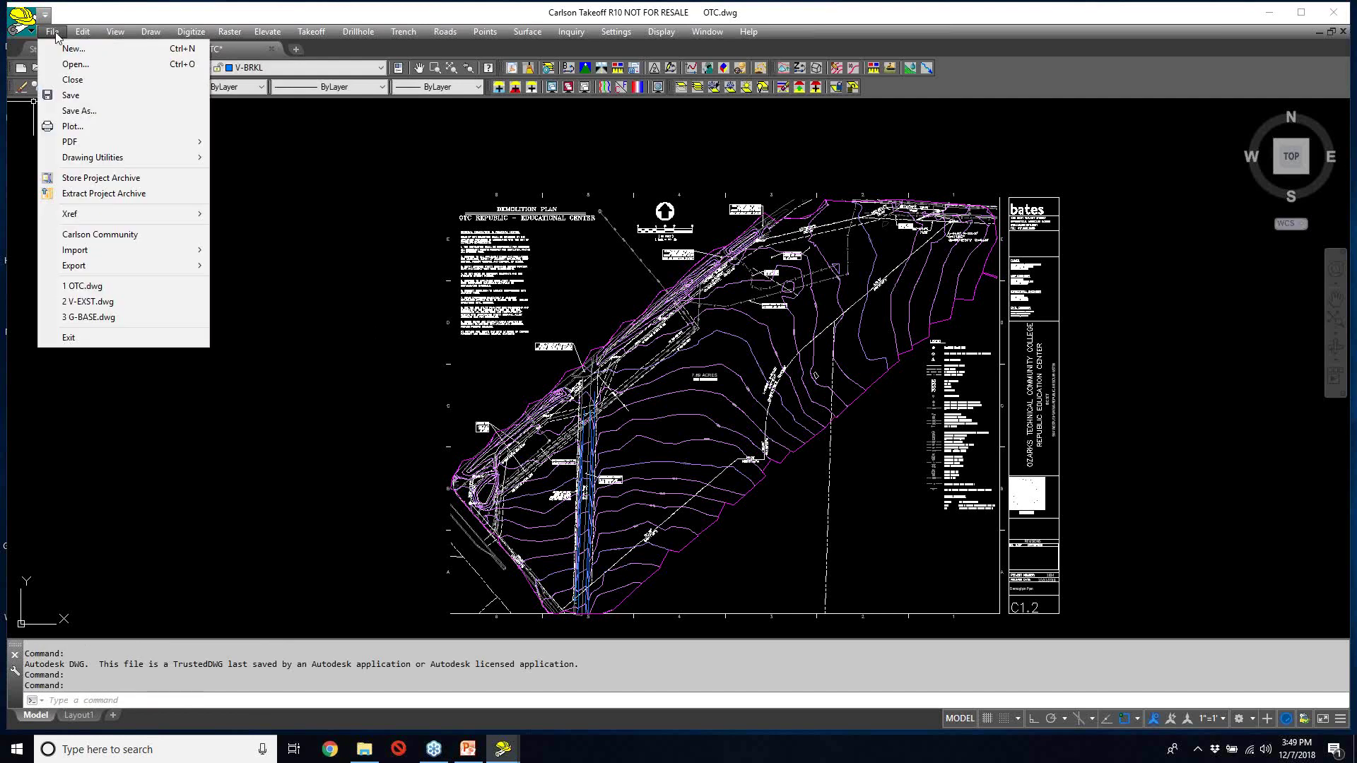
pyautogui.click(123, 287)
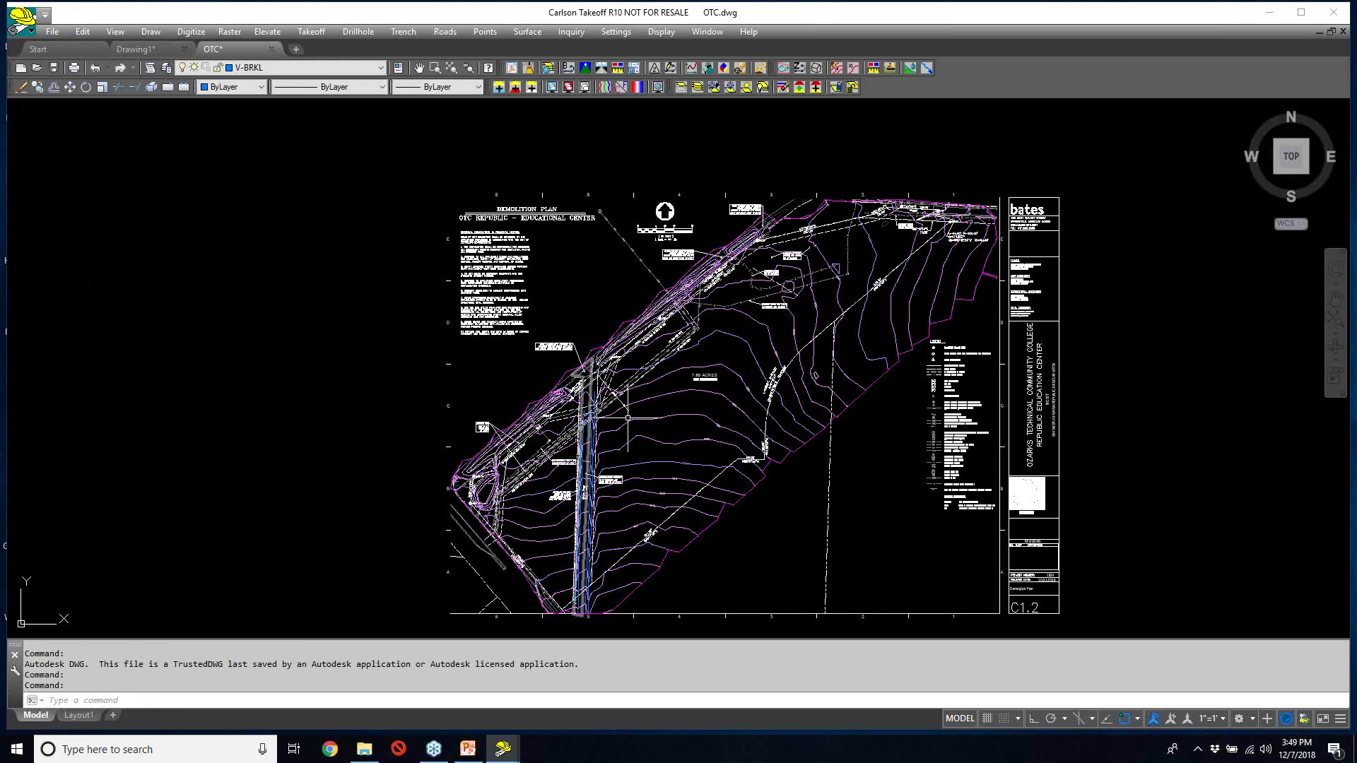
pyautogui.click(52, 32)
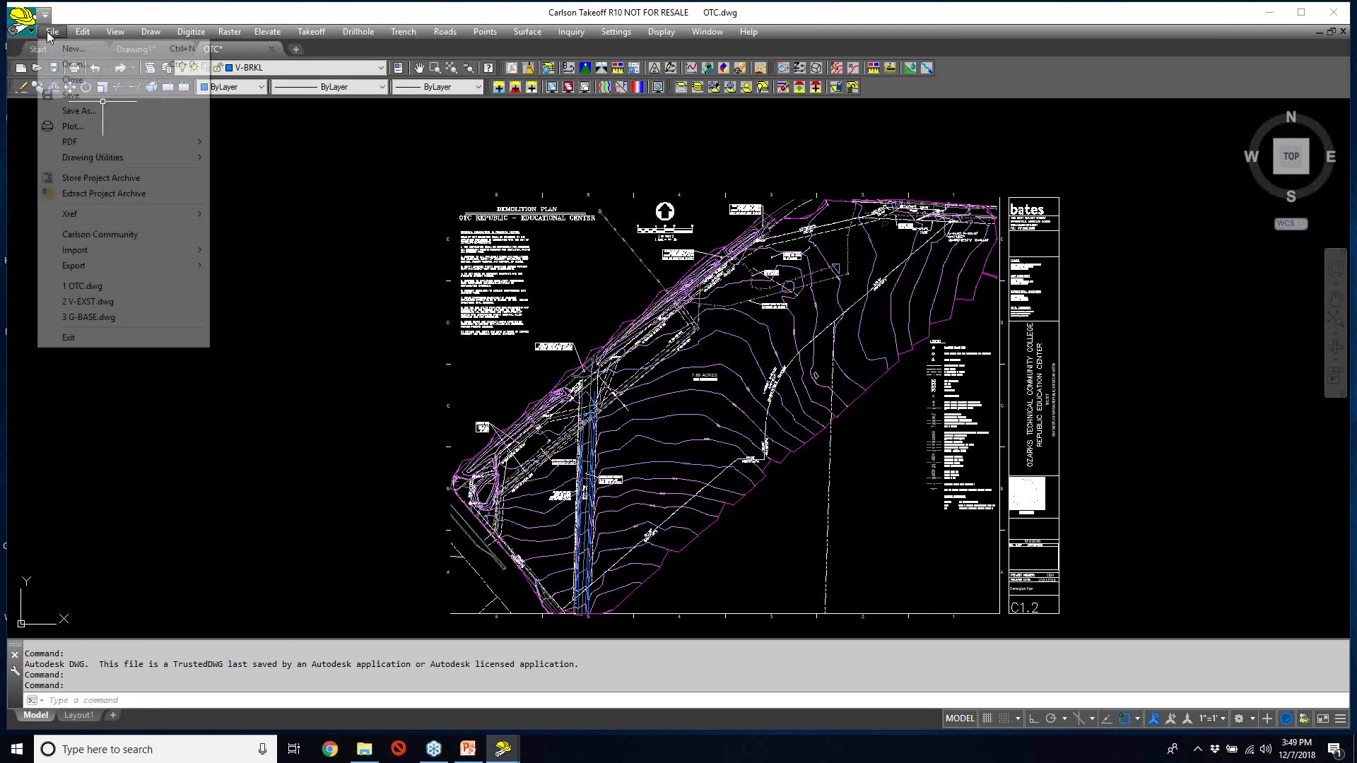
pyautogui.click(77, 64)
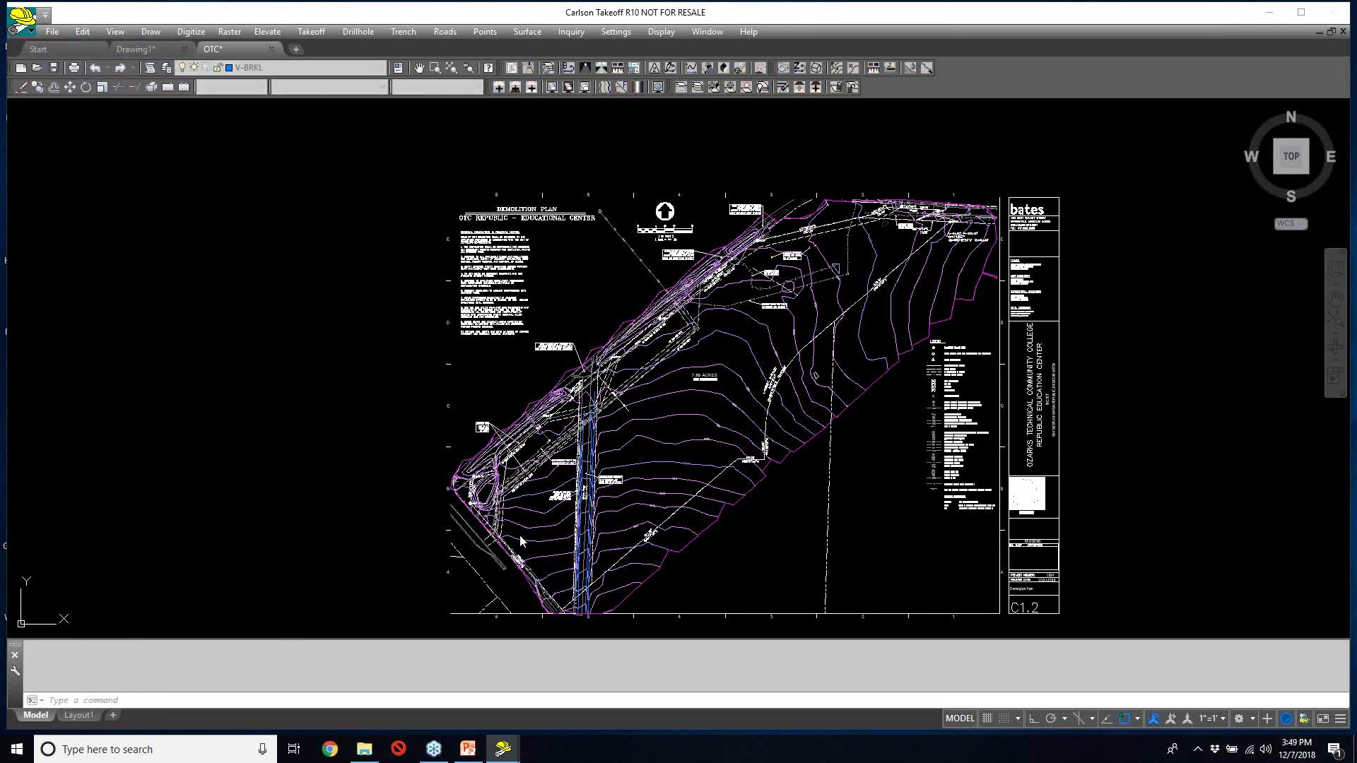
pyautogui.click(586, 257)
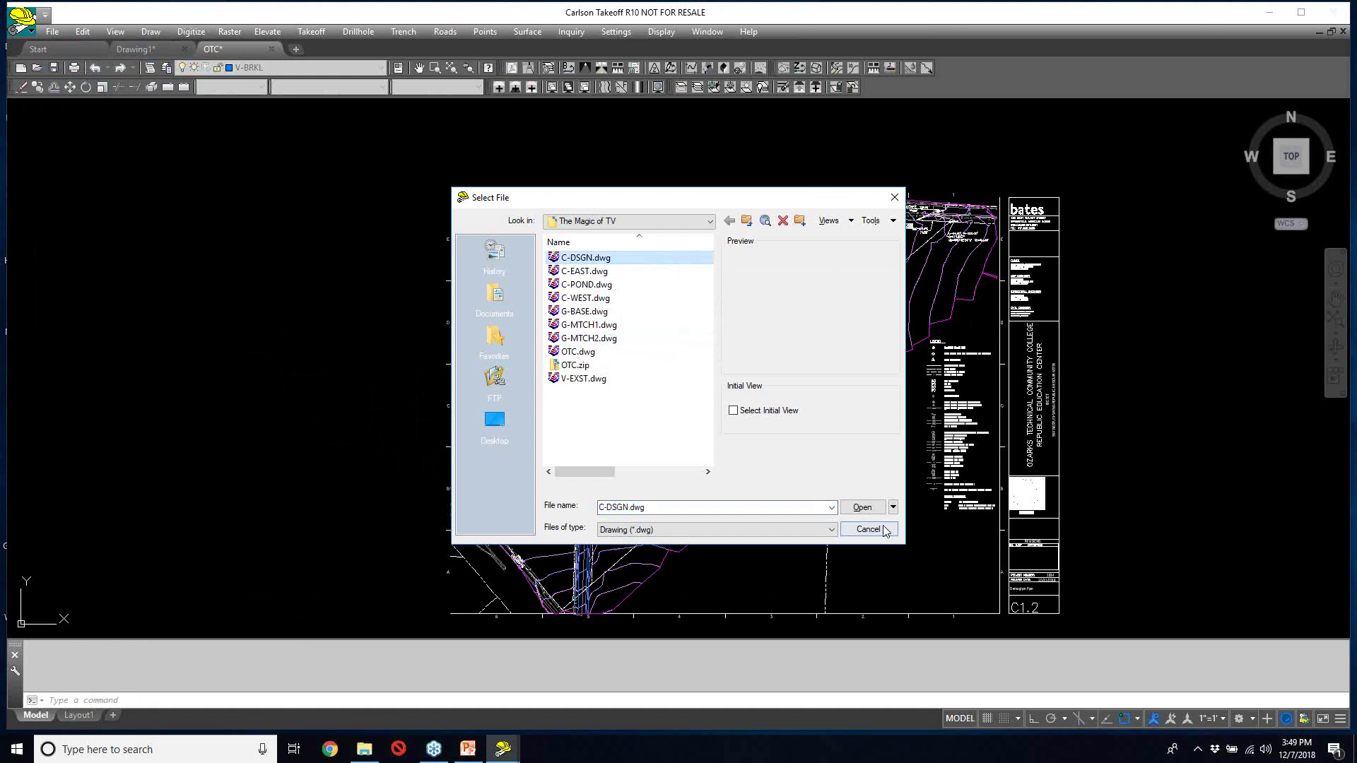
pyautogui.click(863, 507)
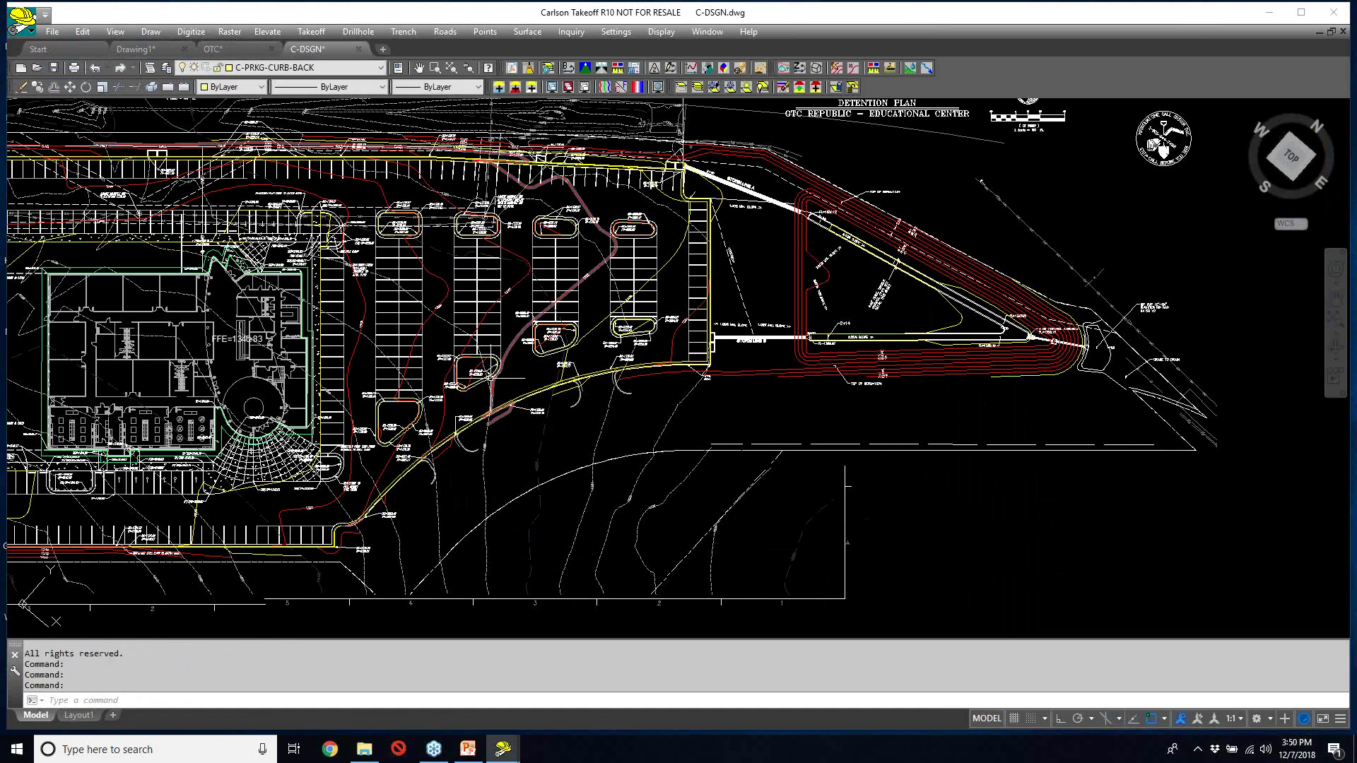
# - Load the red contour running along the middle parking island's curb into Edit-Assign Polyline Elevations
pyautogui.scroll(6, 468, 363)
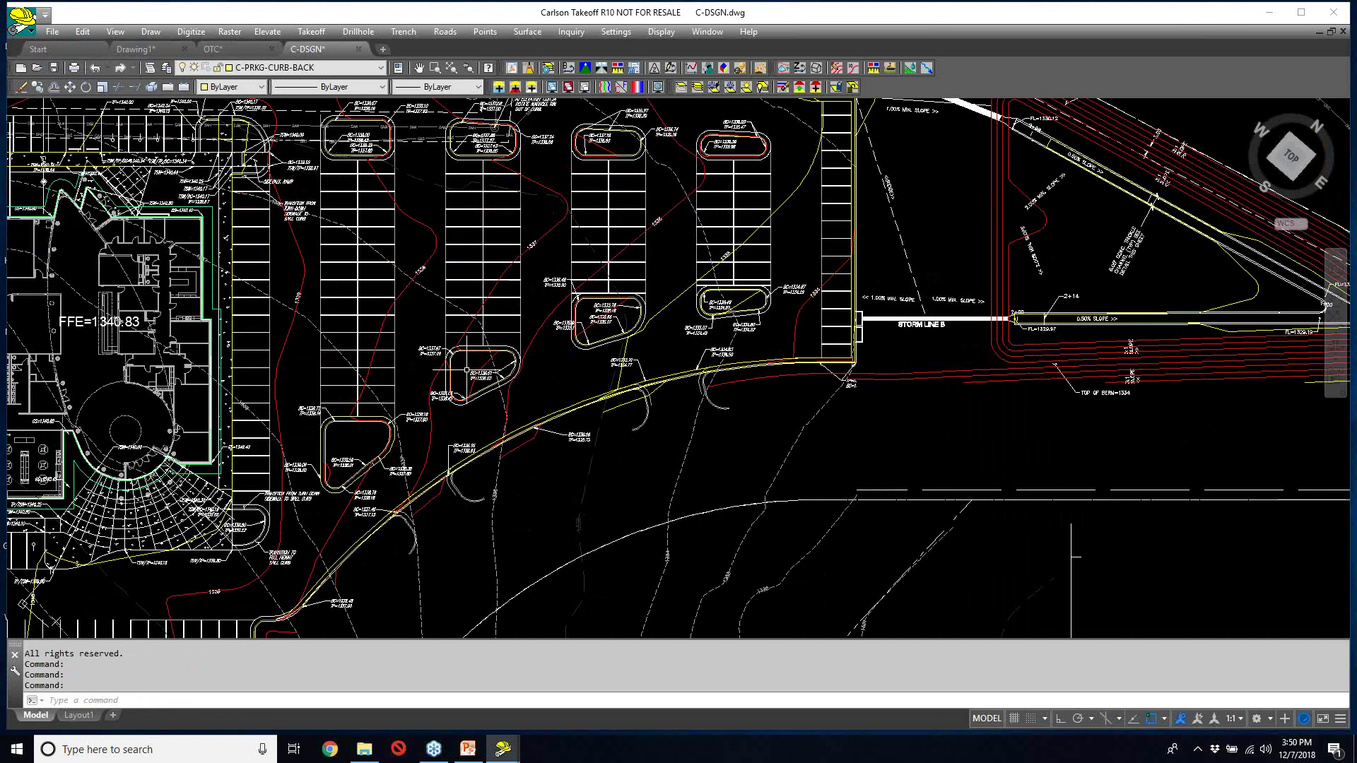
pyautogui.click(275, 33)
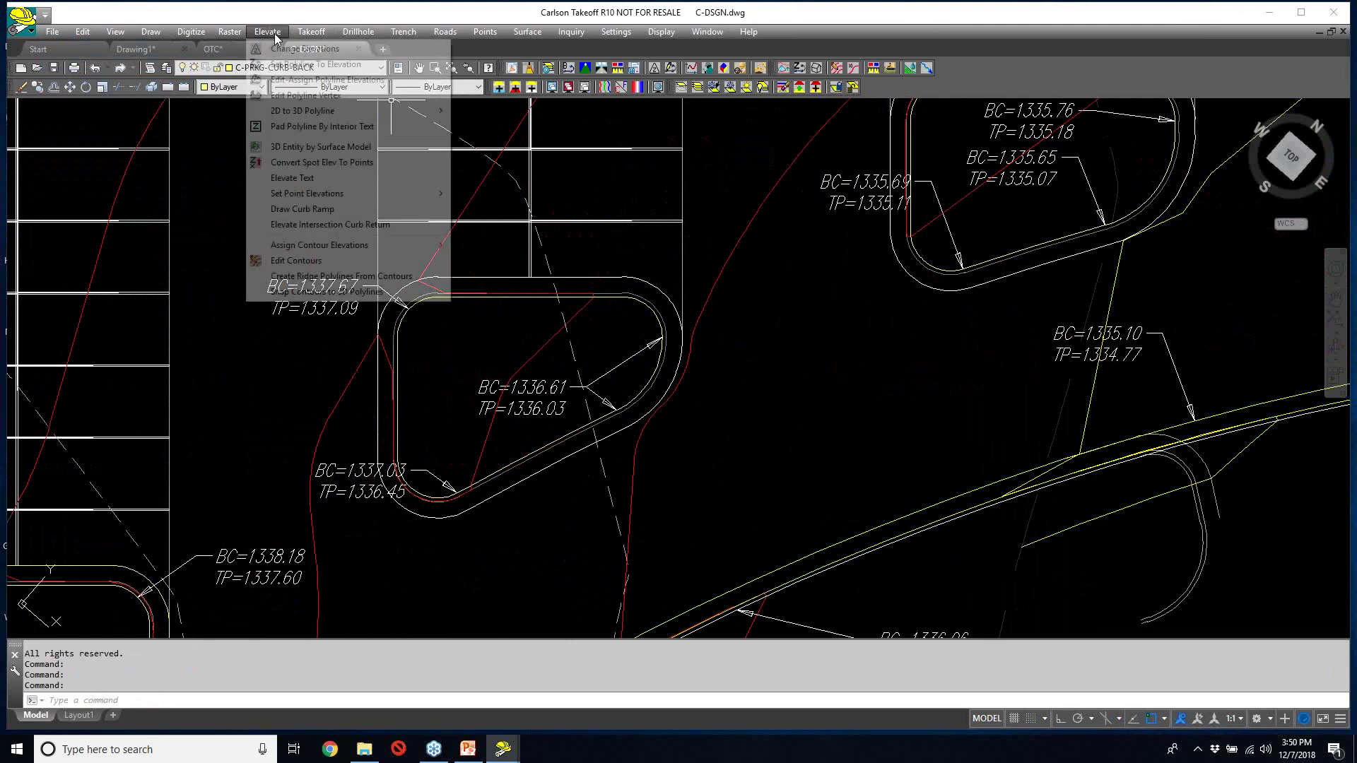
pyautogui.click(292, 85)
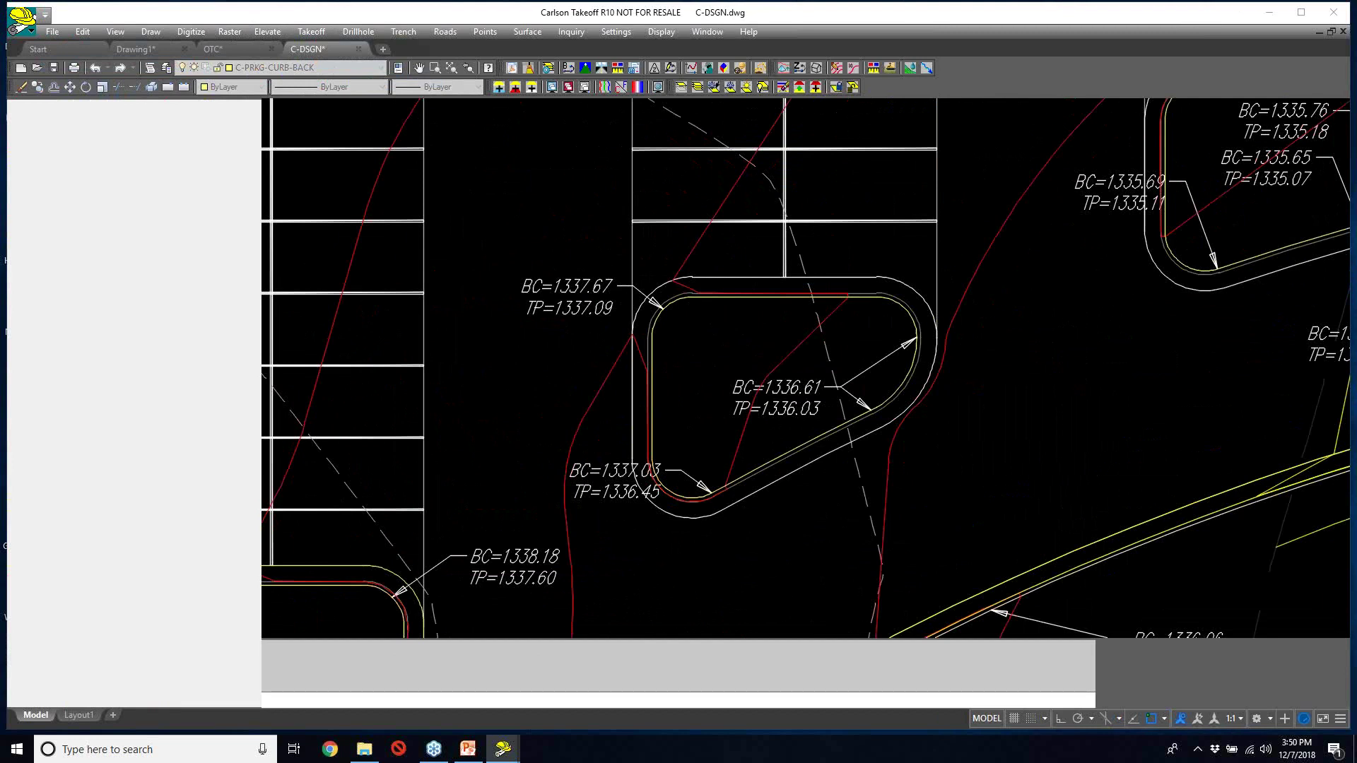
pyautogui.click(687, 490)
pyautogui.scroll(-2, 635, 461)
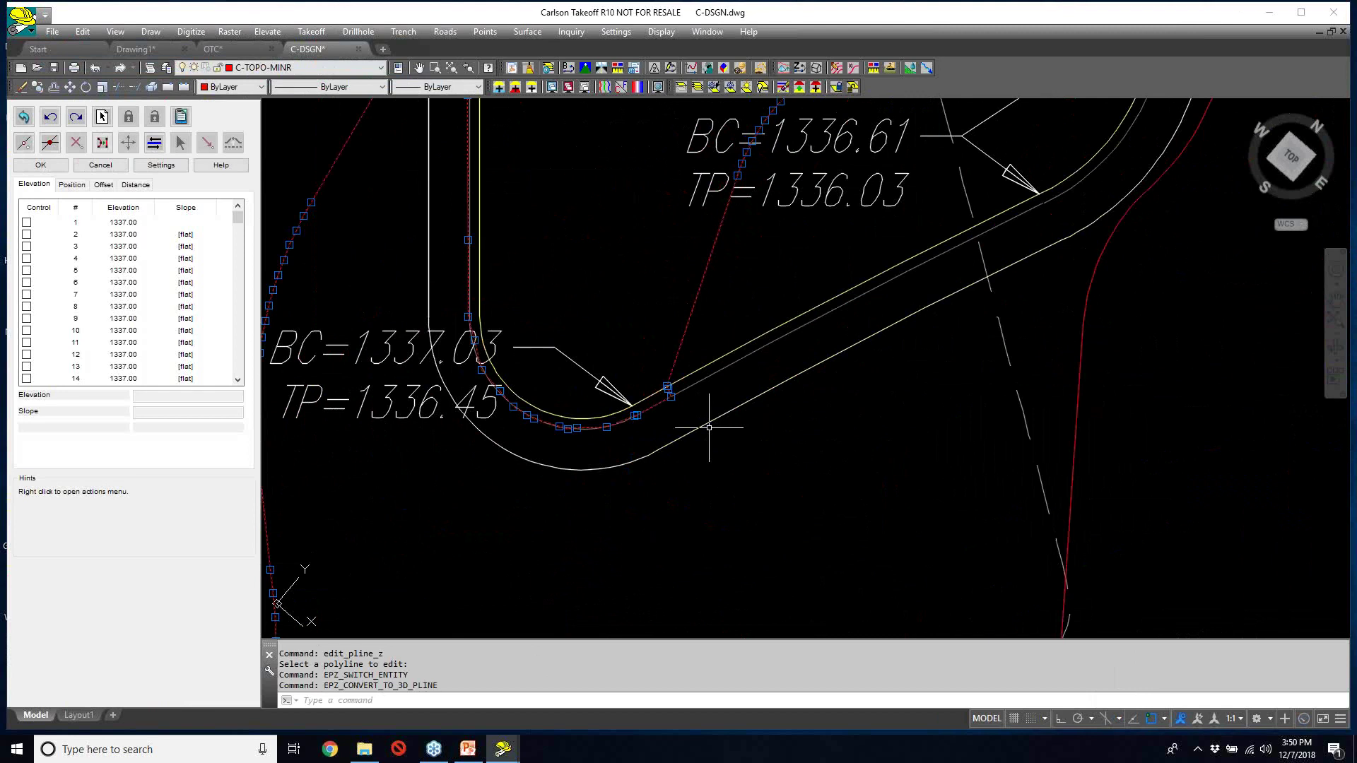
# - Inspect the contour's vertex where it crosses the middle island's lower sloping back-of-curb line
pyautogui.scroll(-5, 708, 427)
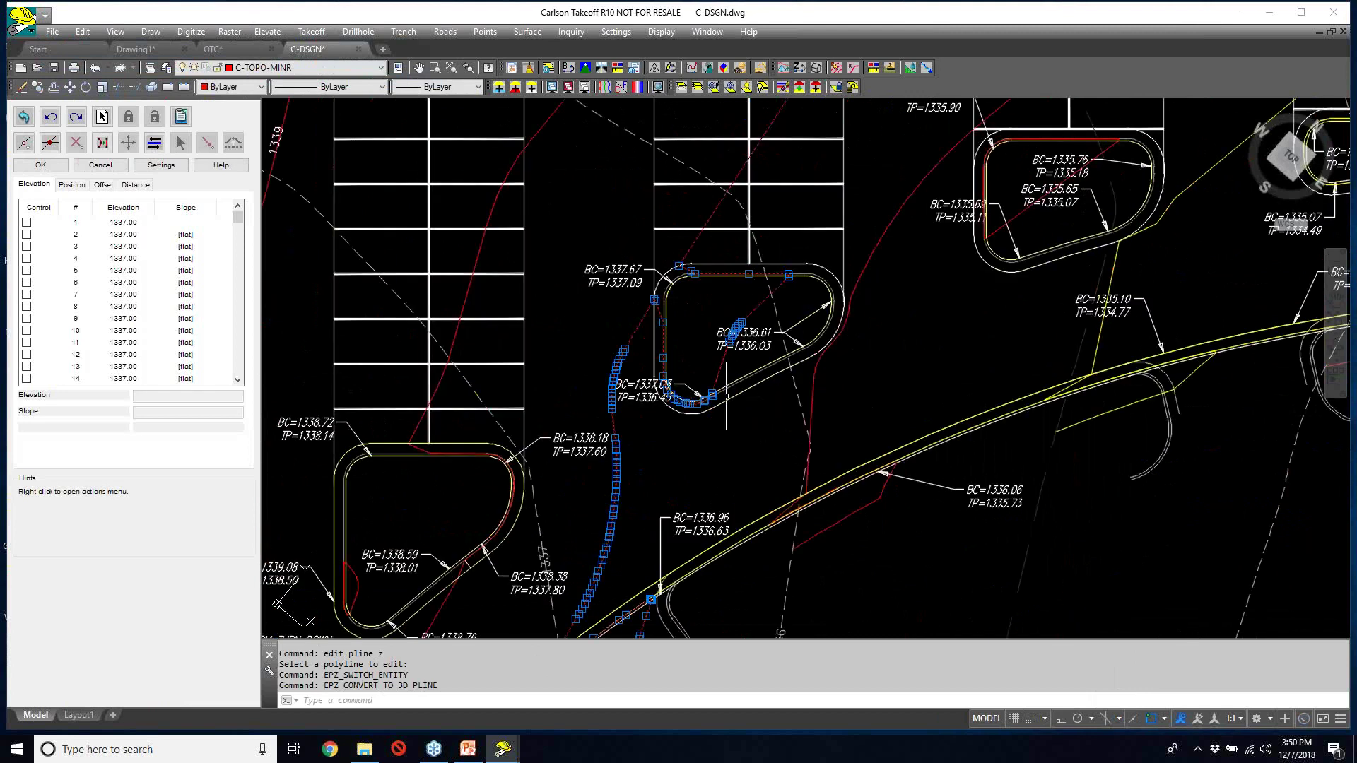
pyautogui.moveTo(726, 396); pyautogui.dragTo(483, 523, button='middle')
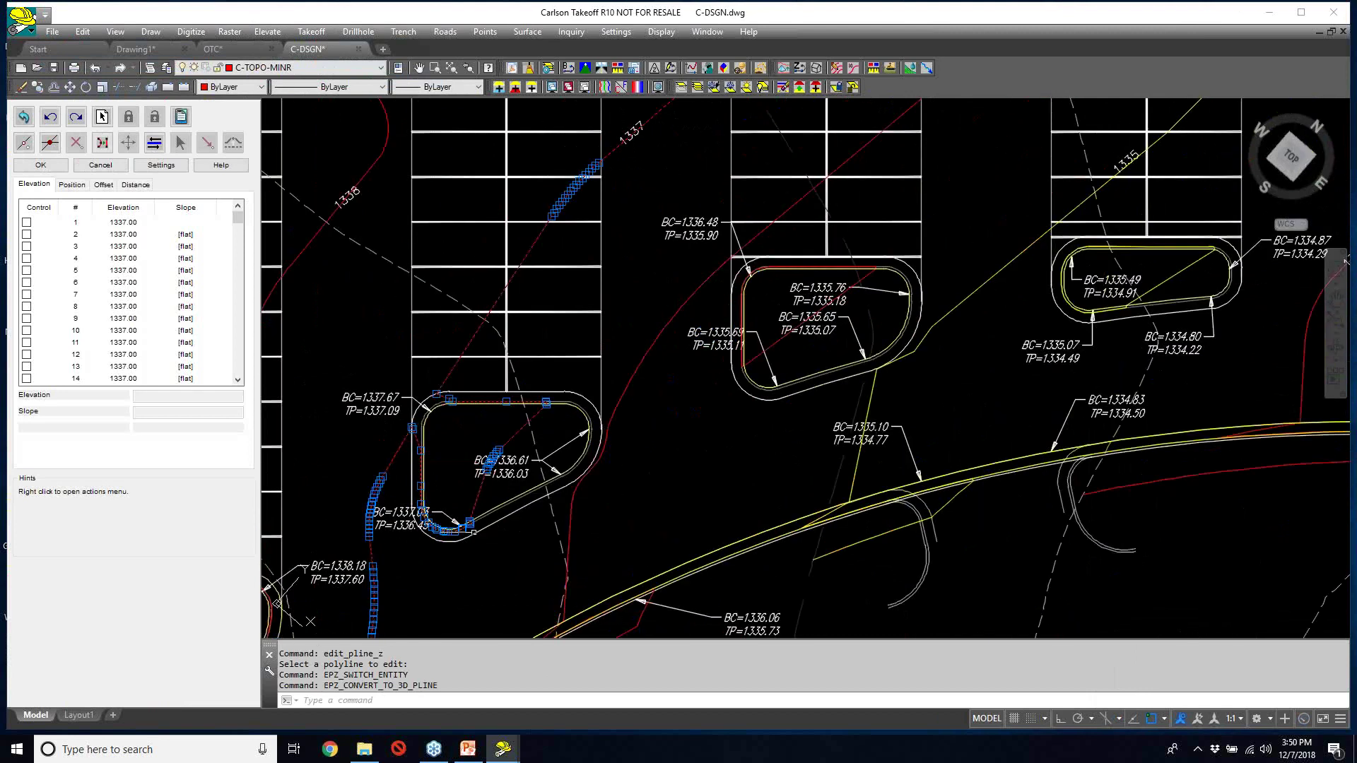
pyautogui.scroll(10, 473, 531)
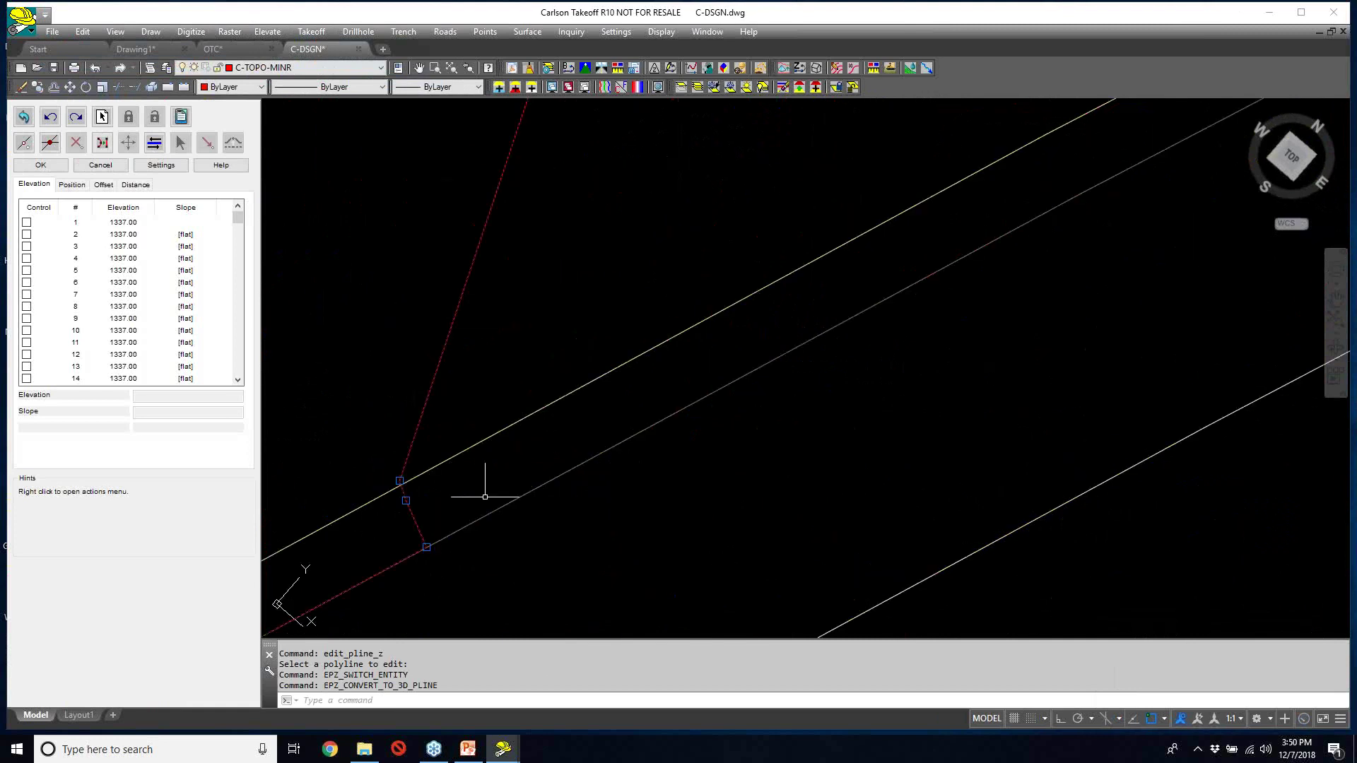
pyautogui.scroll(-6, 889, 289)
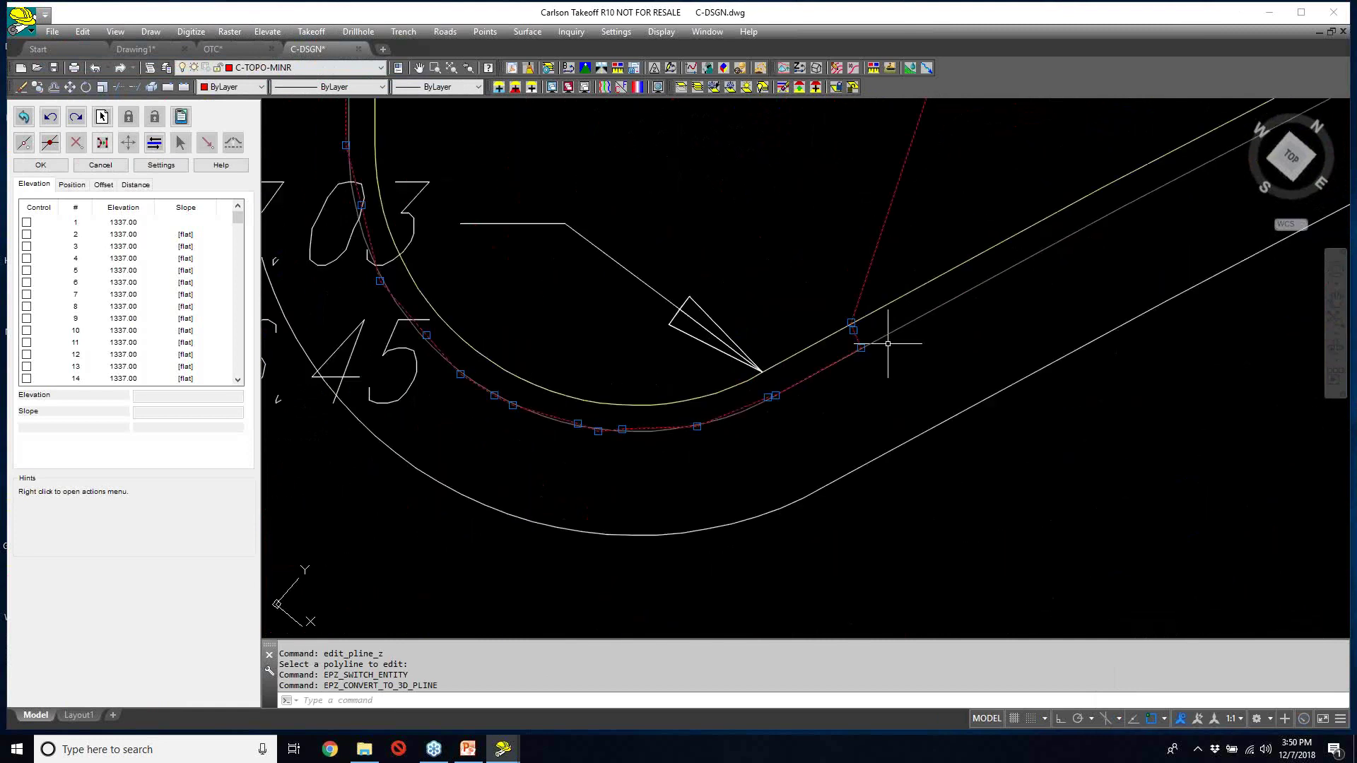
pyautogui.scroll(-2, 904, 375)
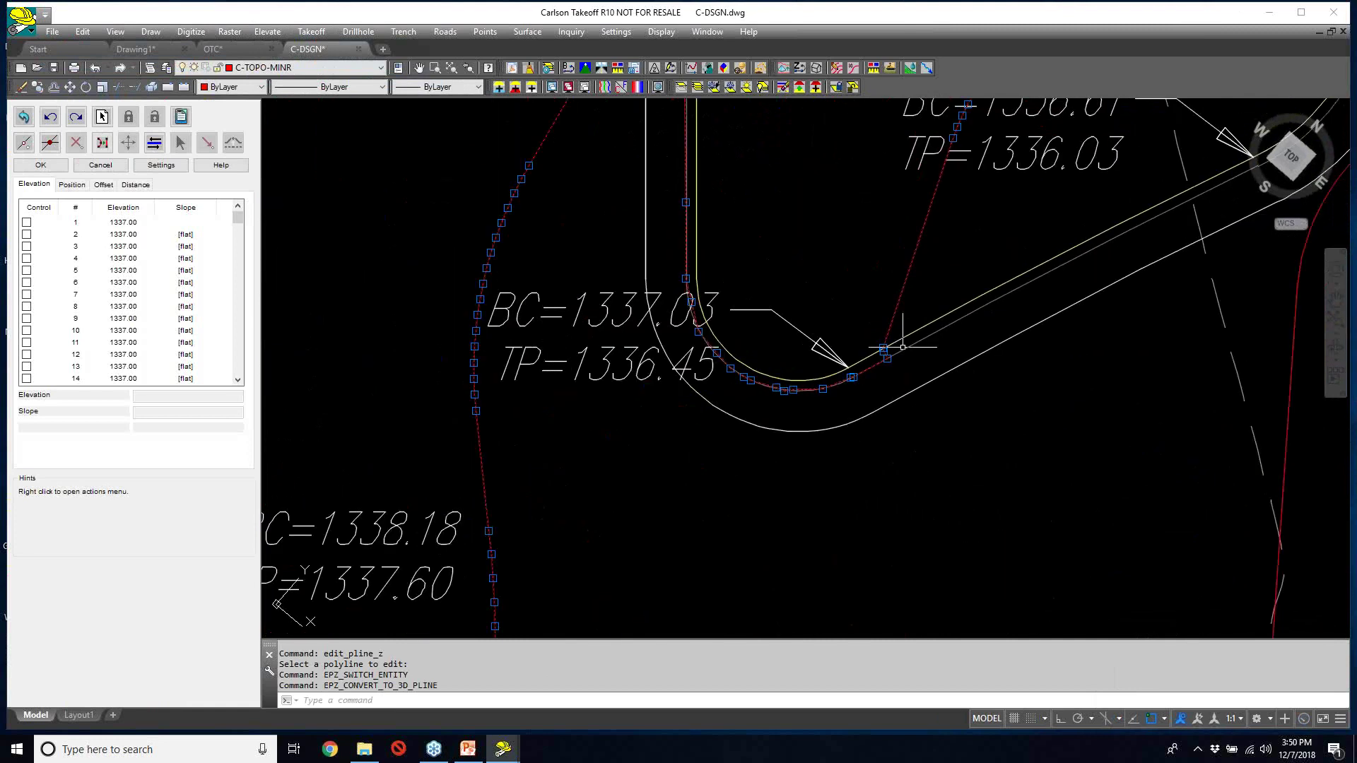
pyautogui.scroll(5, 902, 347)
pyautogui.click(853, 341)
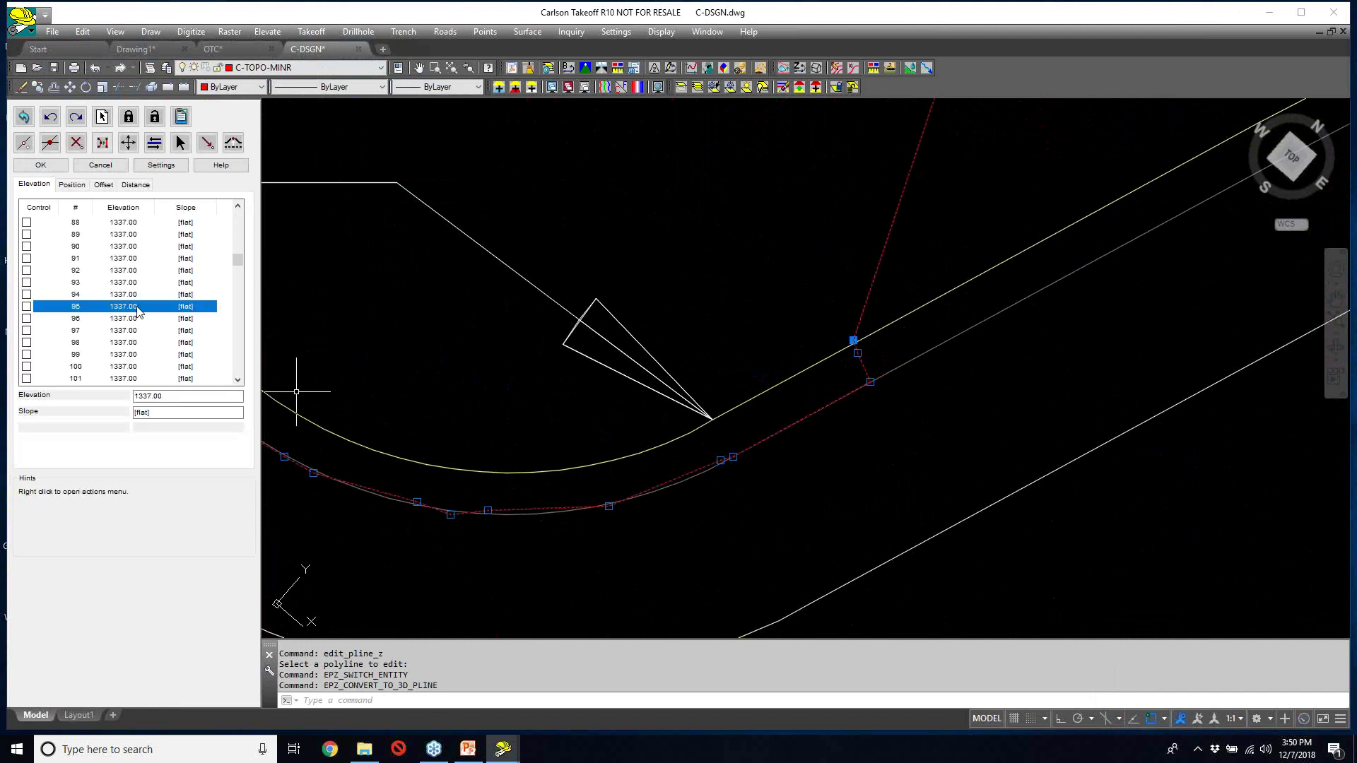
# - Check the contour's vertex at the island's upper straight back-of-curb line and leave the polyline elevation editor
pyautogui.scroll(-2, 297, 309)
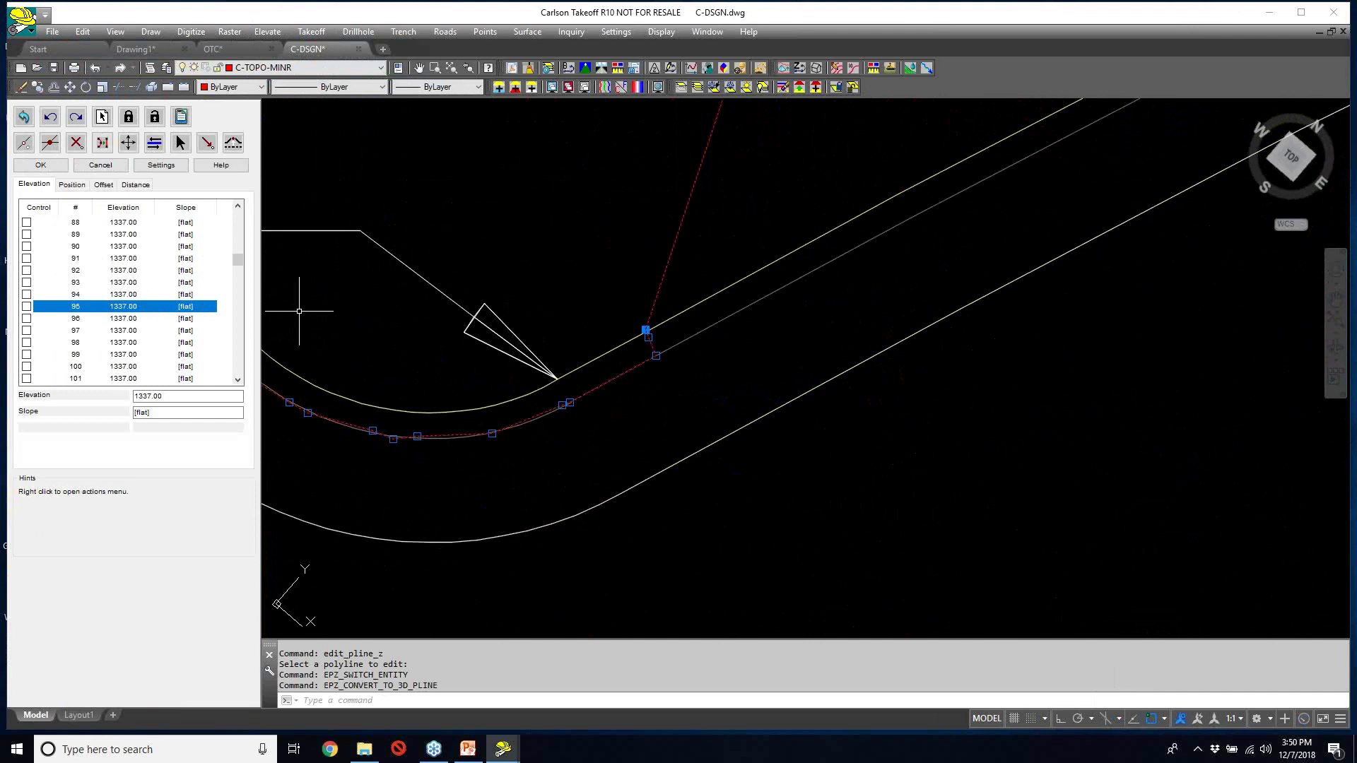
pyautogui.scroll(-2, 299, 311)
pyautogui.scroll(-2, 298, 311)
pyautogui.moveTo(526, 313)
pyautogui.mouseDown(button='middle')
pyautogui.moveTo(771, 466)
pyautogui.moveTo(806, 362)
pyautogui.mouseUp(button='middle')
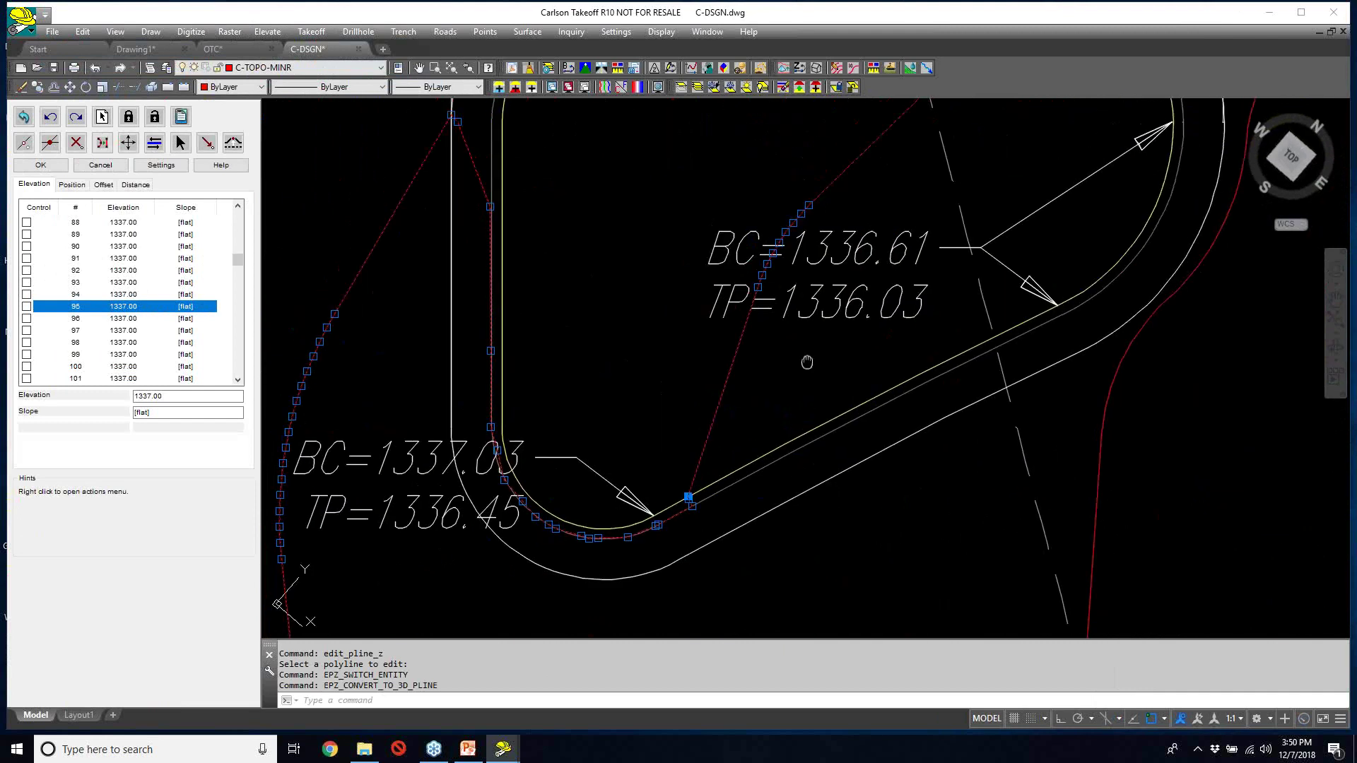
pyautogui.scroll(-2, 807, 362)
pyautogui.scroll(6, 870, 203)
pyautogui.click(870, 203)
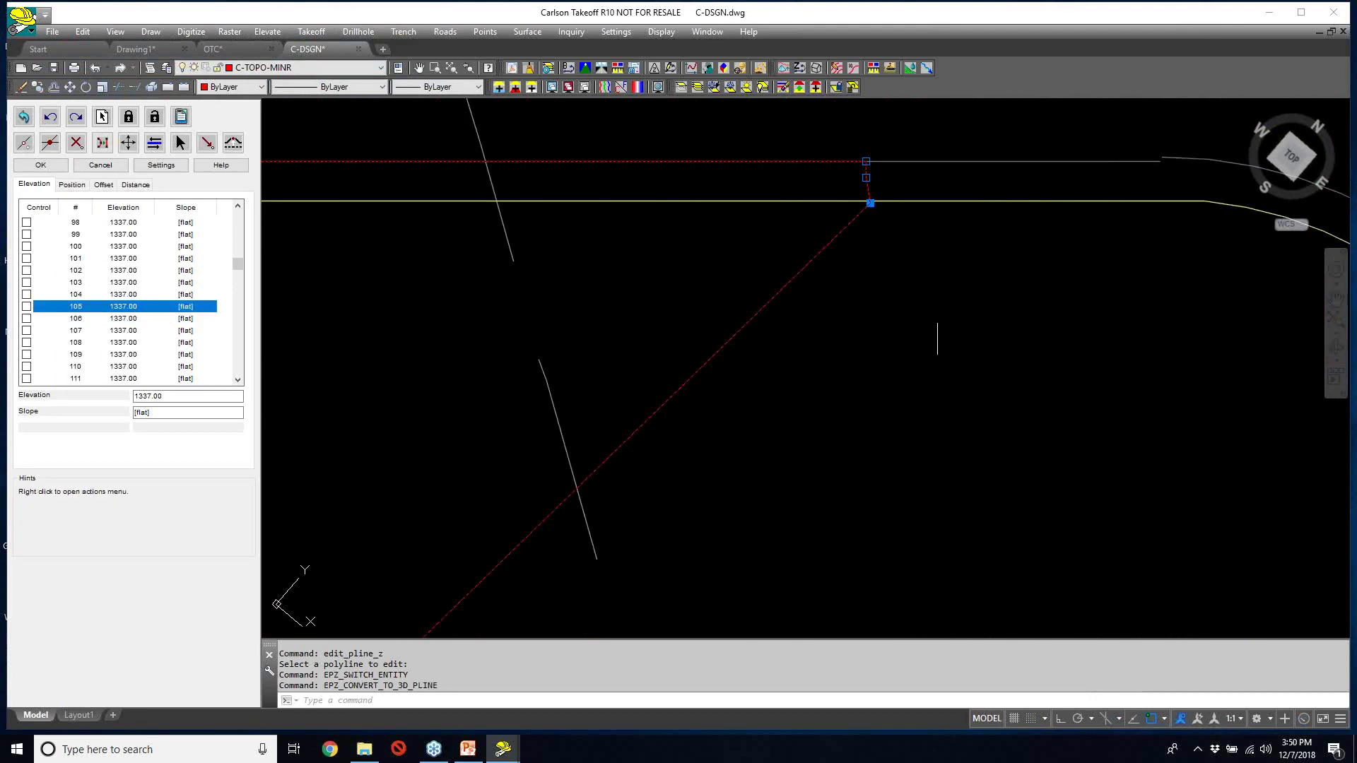
pyautogui.press('Escape')
pyautogui.press('Escape')
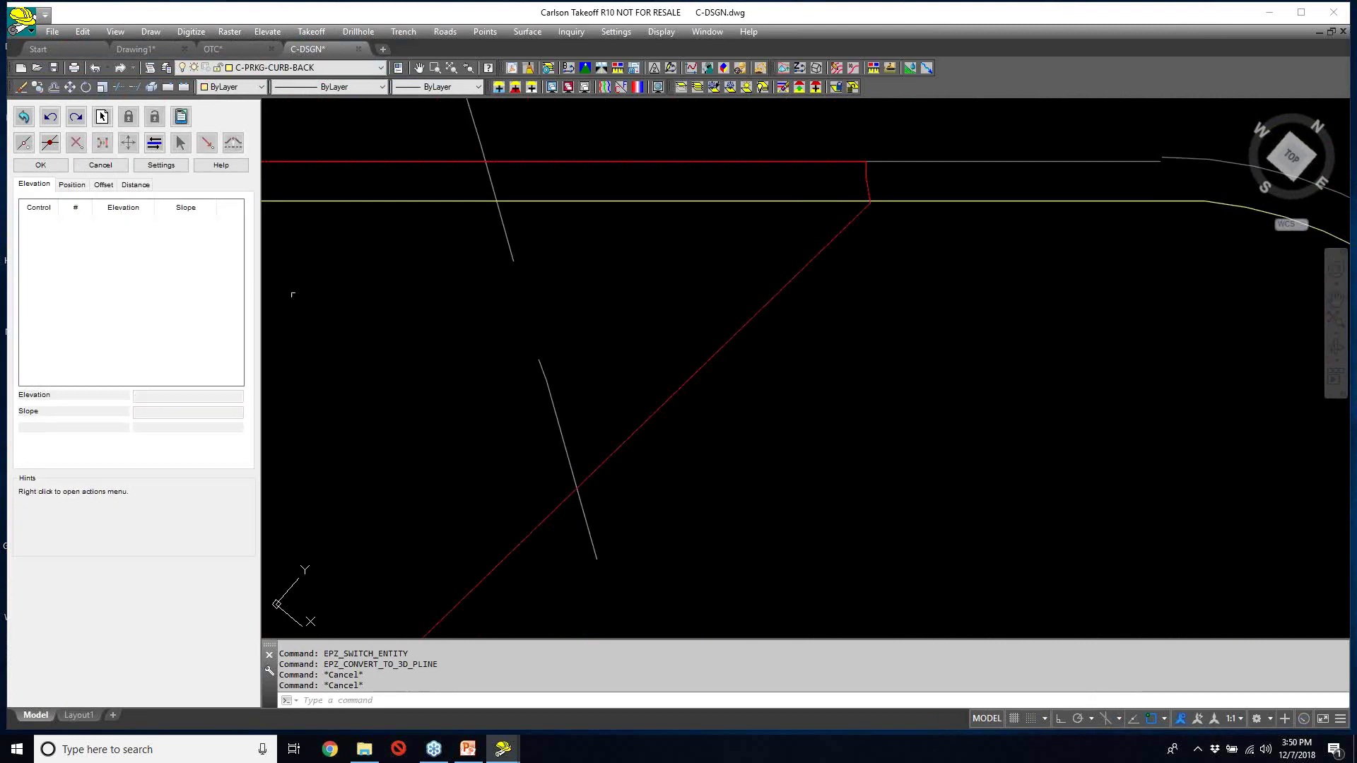
pyautogui.click(100, 165)
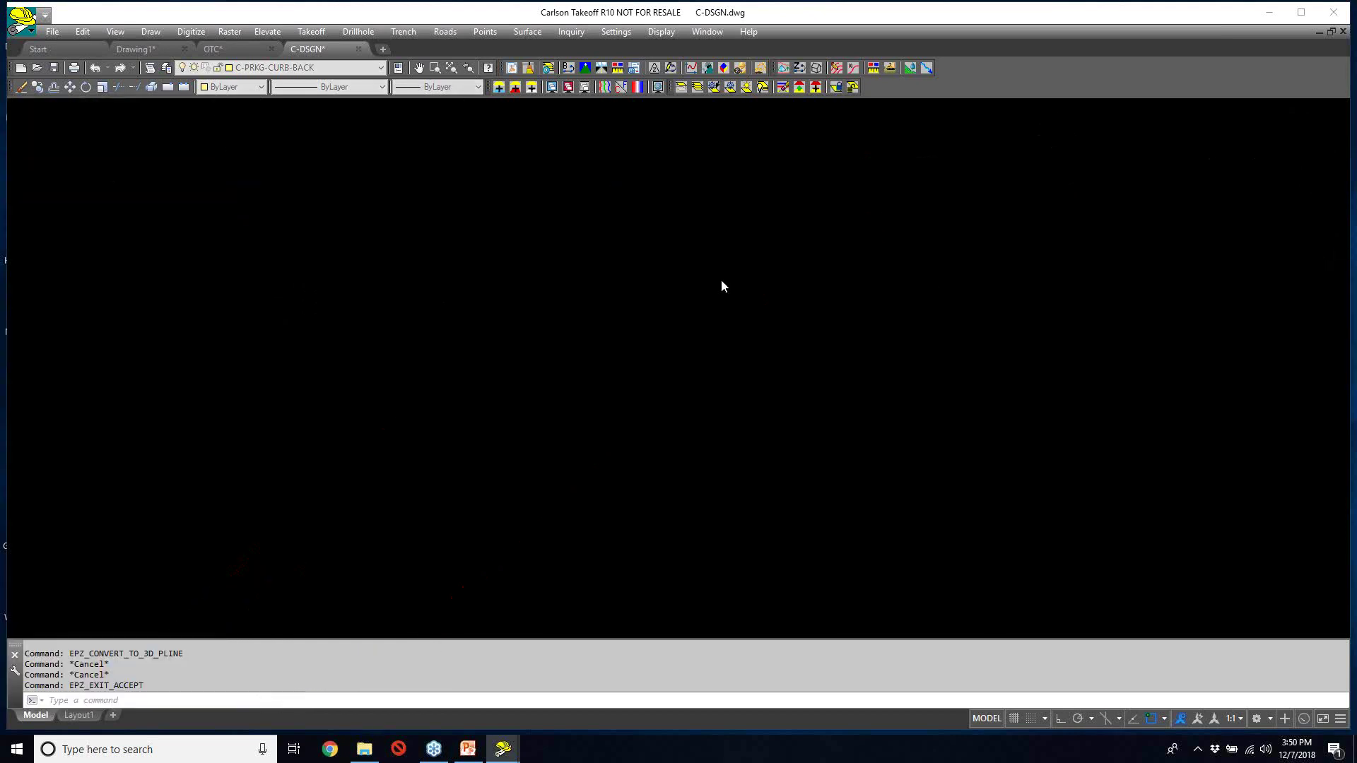
# - Set the back-of-curb polyline's vertex at the contour crossing on the island's upper straight edge to elevation 1337.00 and accept the edit
pyautogui.write('EDIT_PLINE_Z')
pyautogui.press('Return')
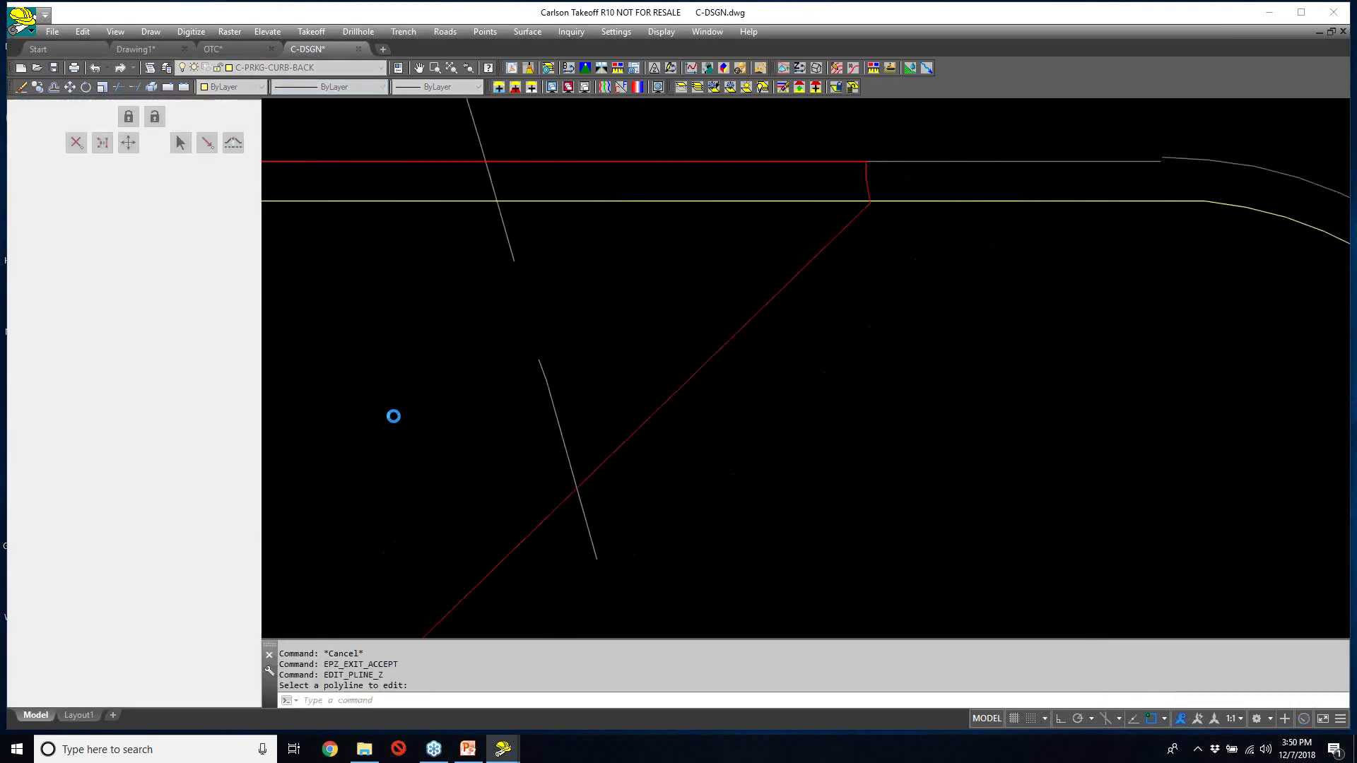
pyautogui.click(869, 191)
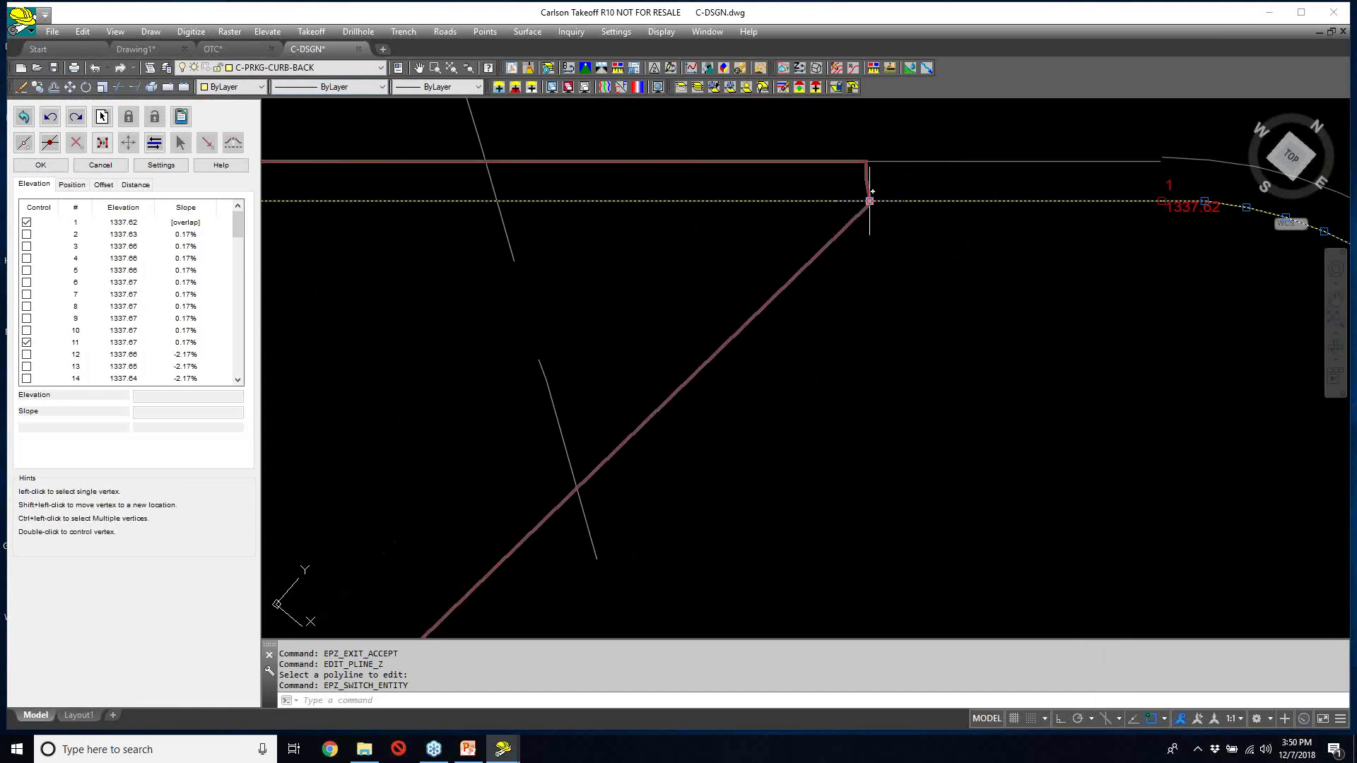
pyautogui.click(870, 200)
pyautogui.doubleClick(155, 396)
pyautogui.write('00')
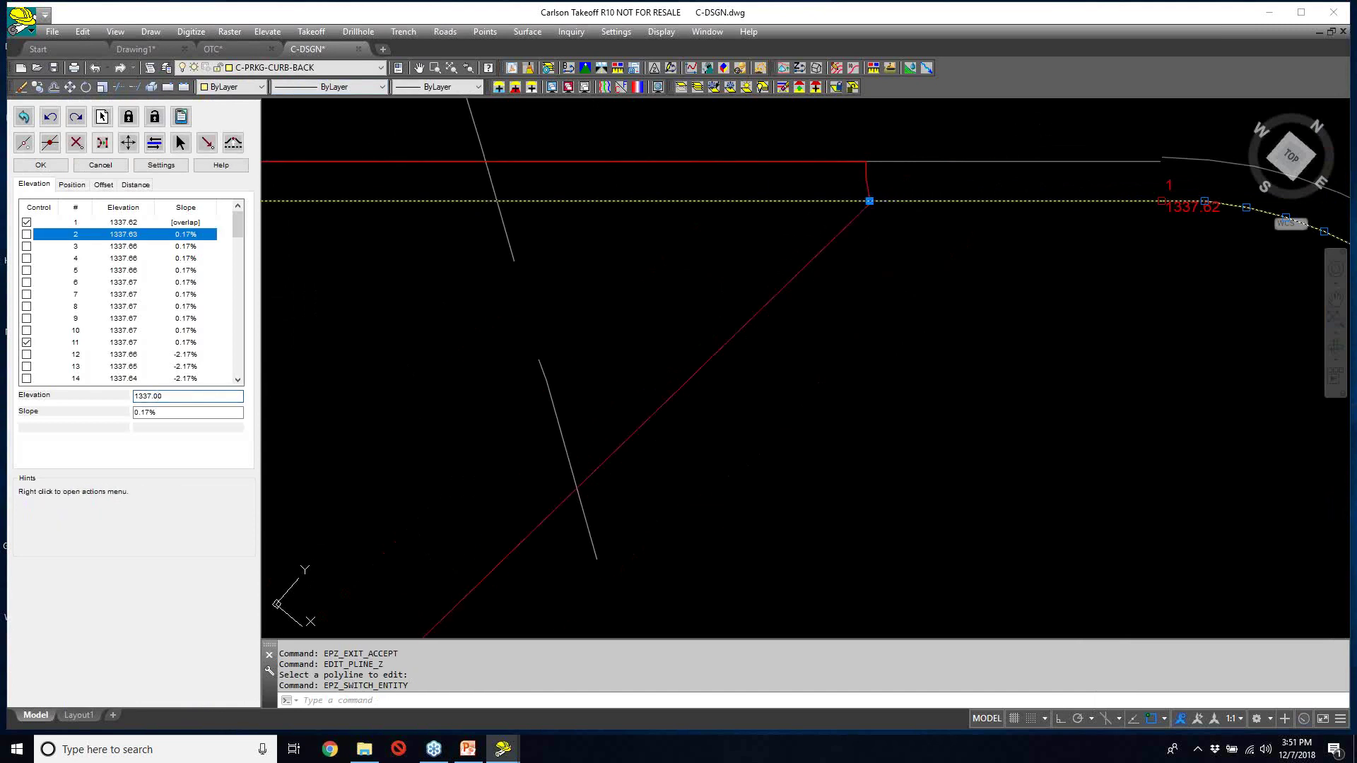
pyautogui.click(41, 165)
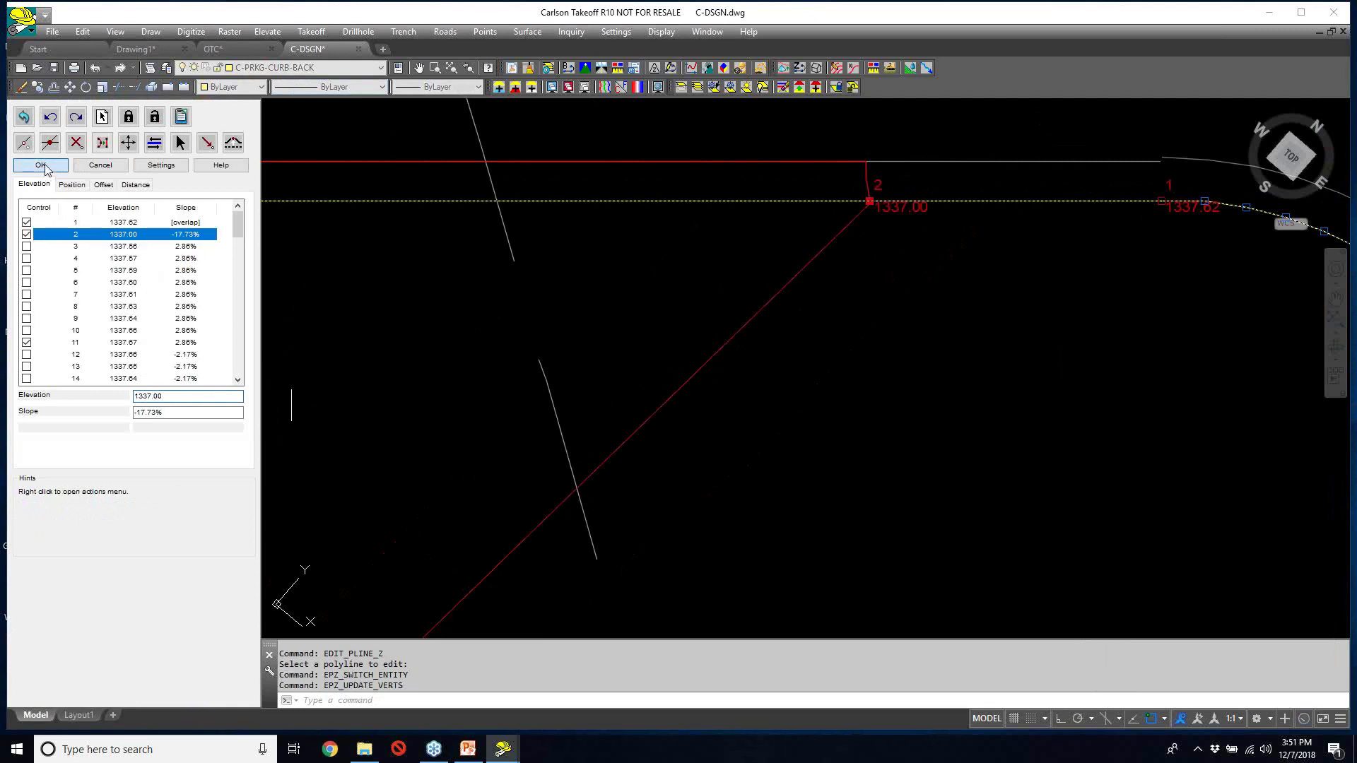
pyautogui.click(40, 166)
# - Set the back-of-curb polyline's vertex at the contour crossing on the island's lower sloping edge to elevation 1337.00 and accept the edit
pyautogui.scroll(3, 454, 407)
pyautogui.press('Up')
pyautogui.press('Return')
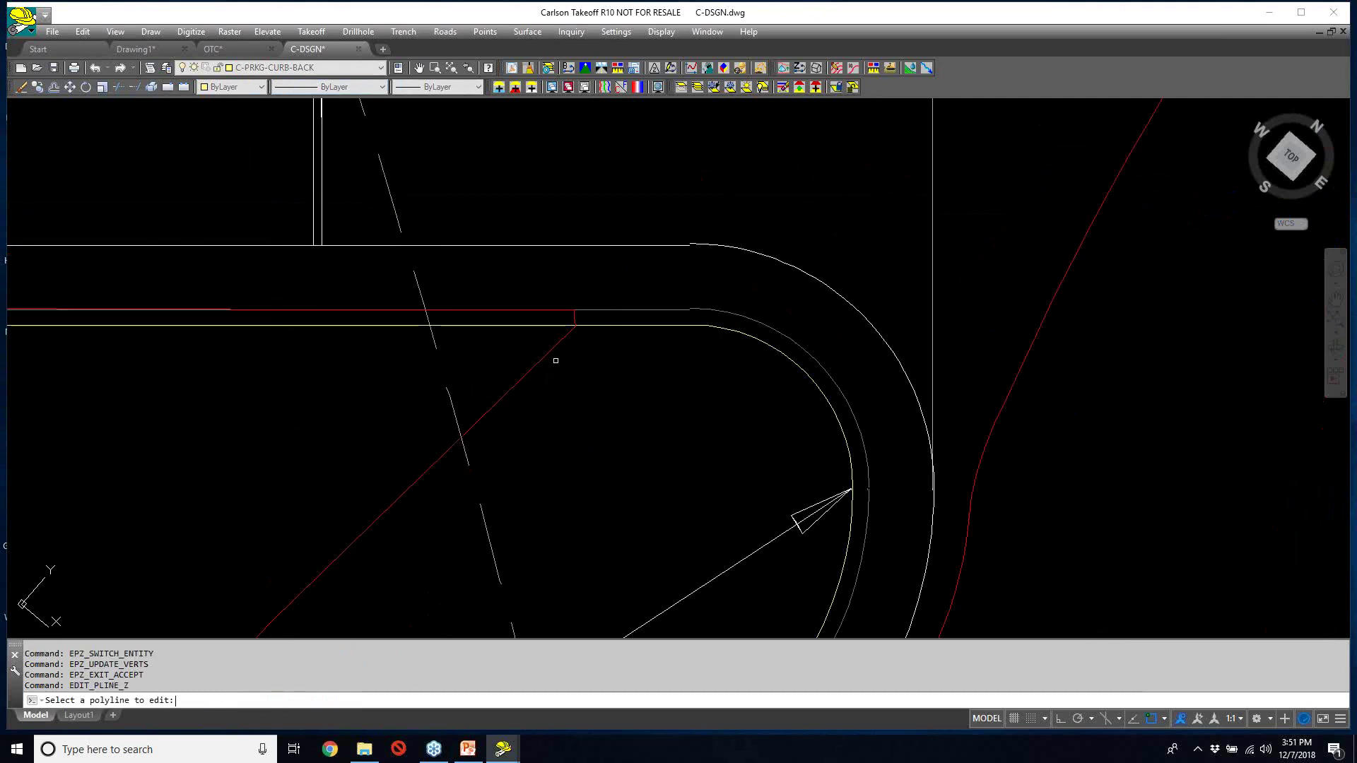
pyautogui.click(620, 324)
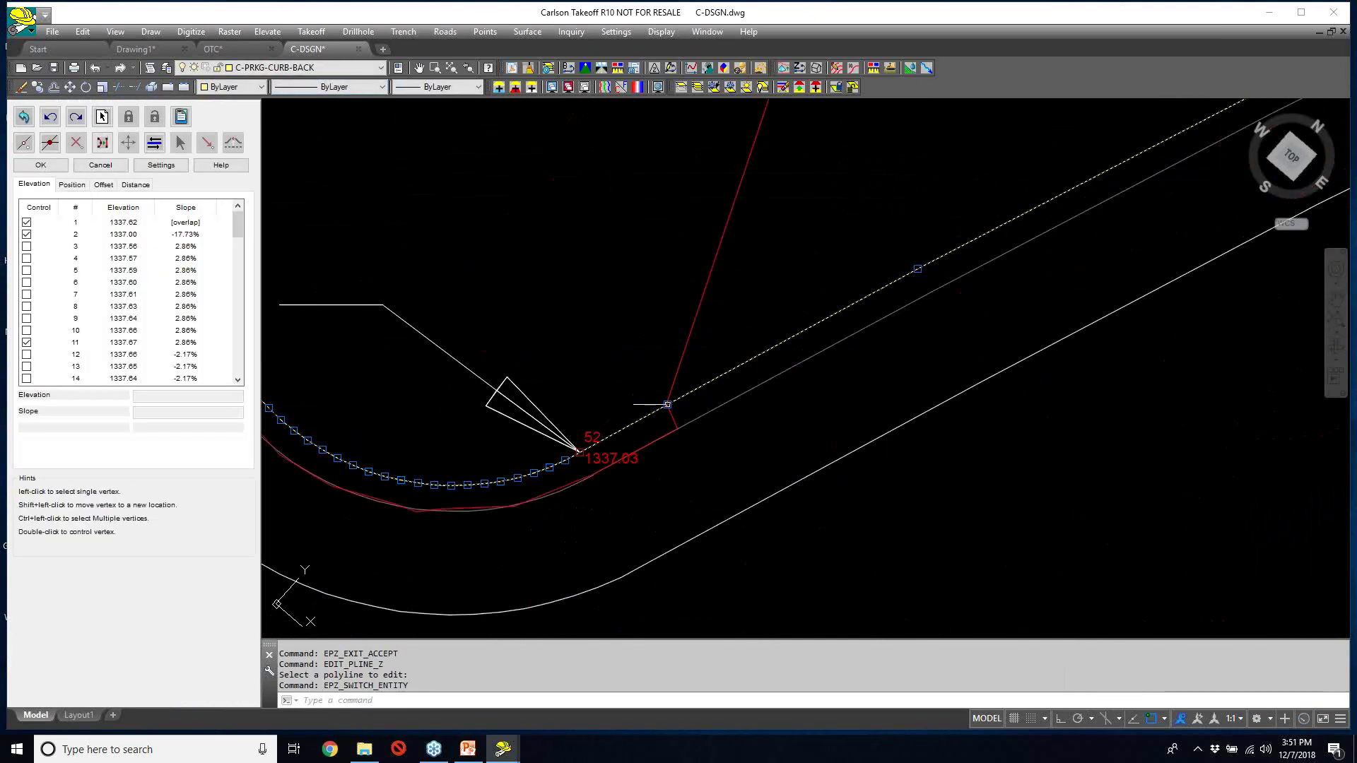
pyautogui.click(667, 404)
pyautogui.moveTo(157, 396); pyautogui.dragTo(231, 390)
pyautogui.write('00')
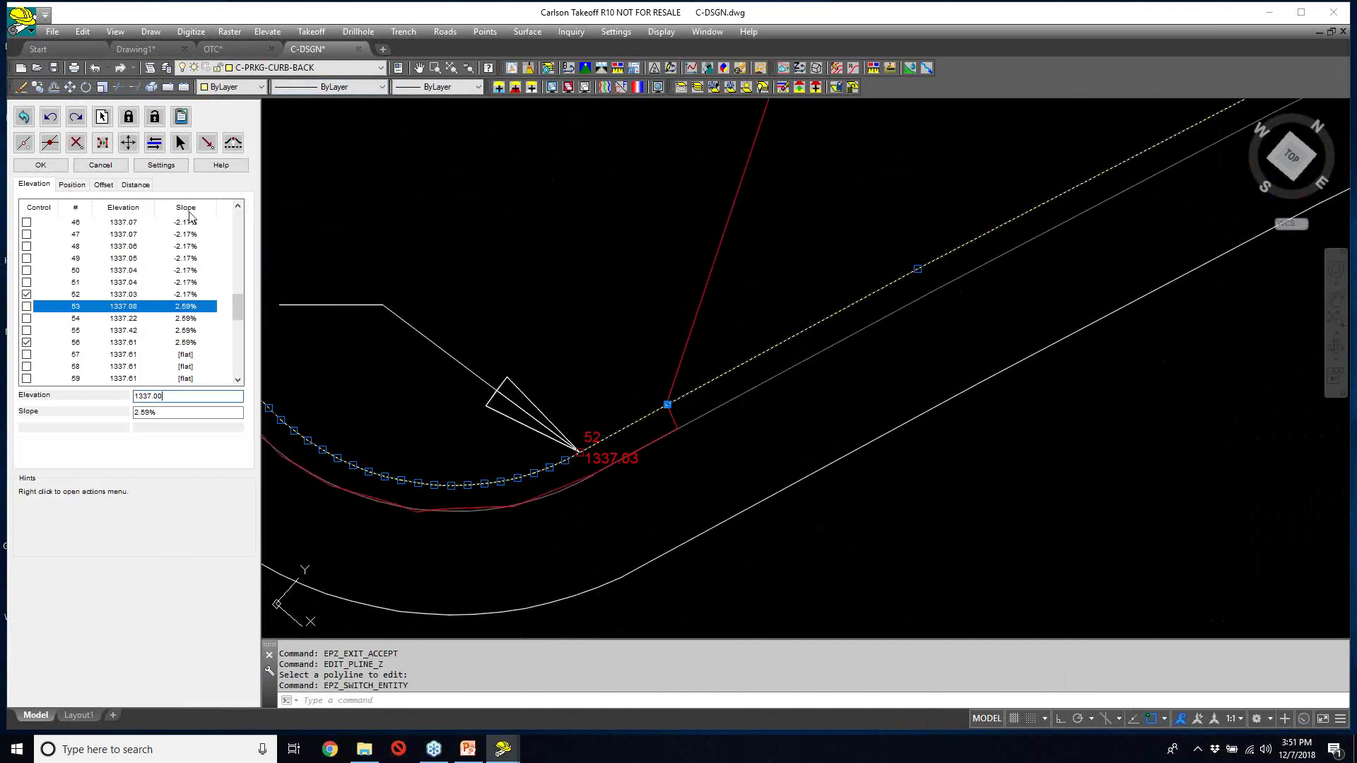
pyautogui.click(51, 170)
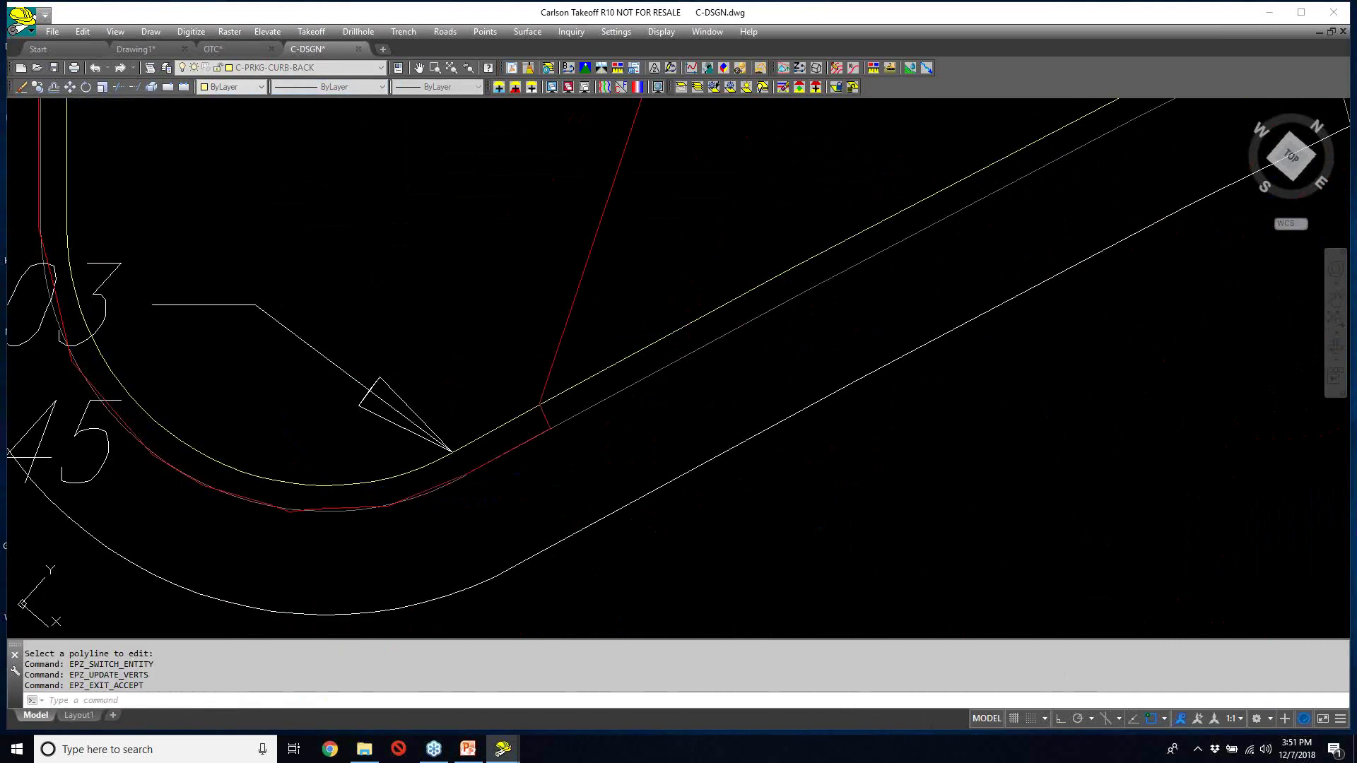
# - Save the C-DSGN.dwg drawing with the edited island curb elevations
pyautogui.scroll(-5, 236, 310)
pyautogui.moveTo(400, 277); pyautogui.dragTo(497, 449, button='middle')
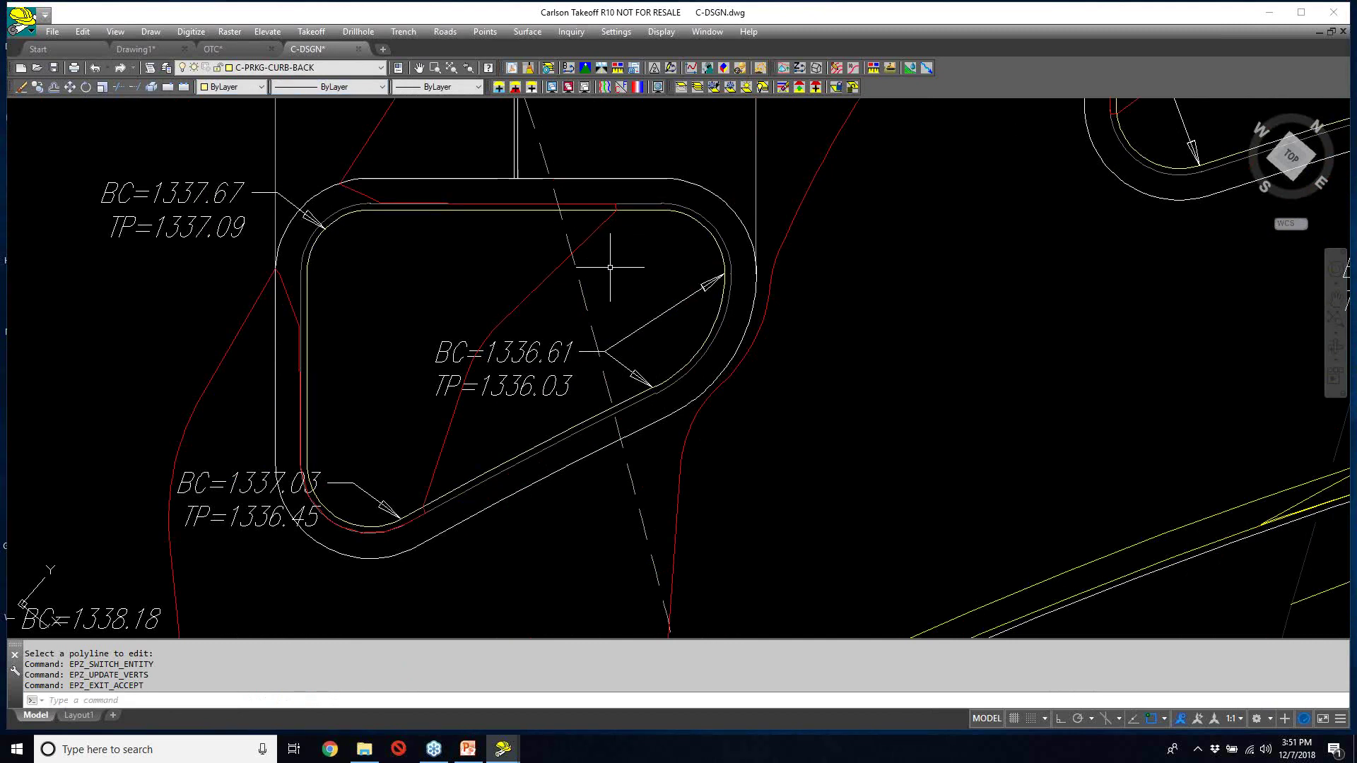
pyautogui.scroll(-2, 584, 248)
pyautogui.moveTo(584, 249); pyautogui.dragTo(729, 333, button='middle')
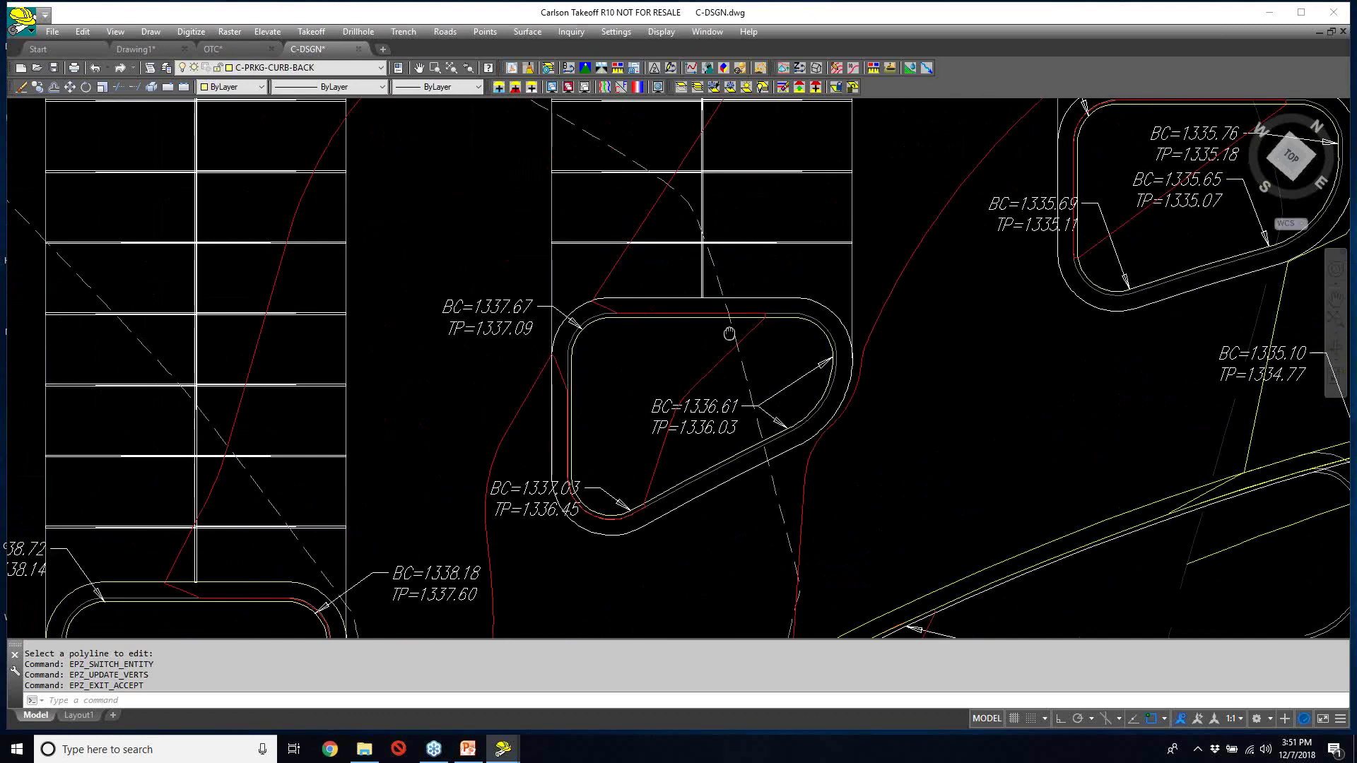
pyautogui.scroll(-2, 729, 332)
pyautogui.scroll(-2, 729, 331)
pyautogui.click(52, 31)
pyautogui.press('Escape')
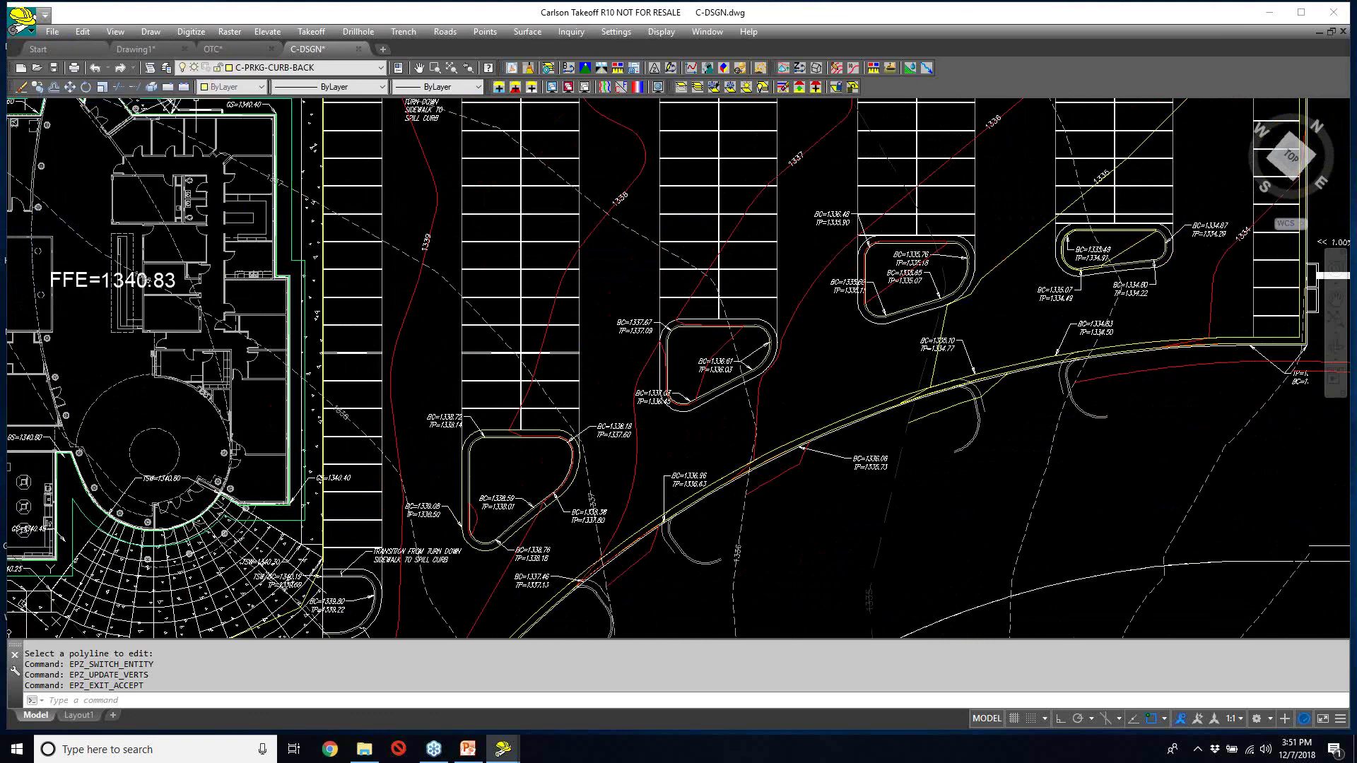
pyautogui.hotkey('ctrl', 's')
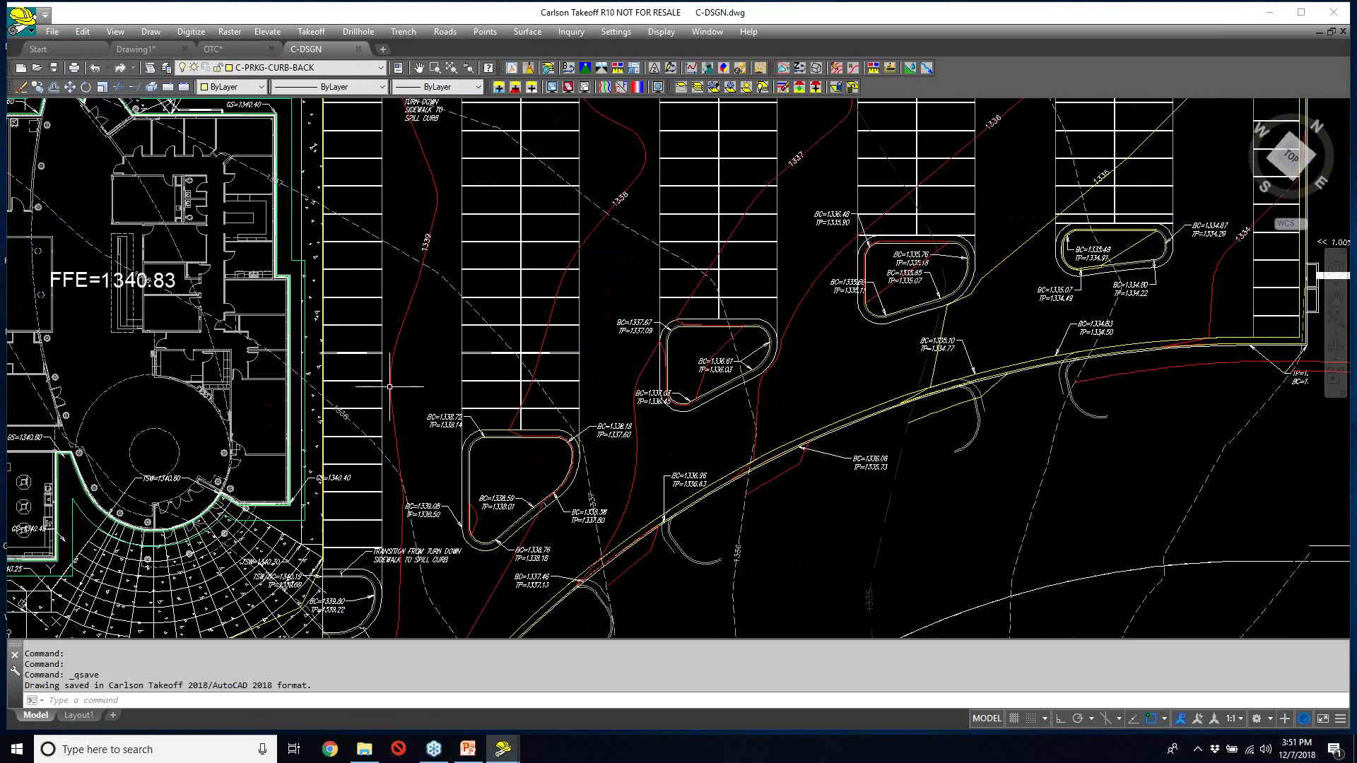
# - Restore the twisted screen view to due north using Grid North
pyautogui.scroll(-4, 397, 385)
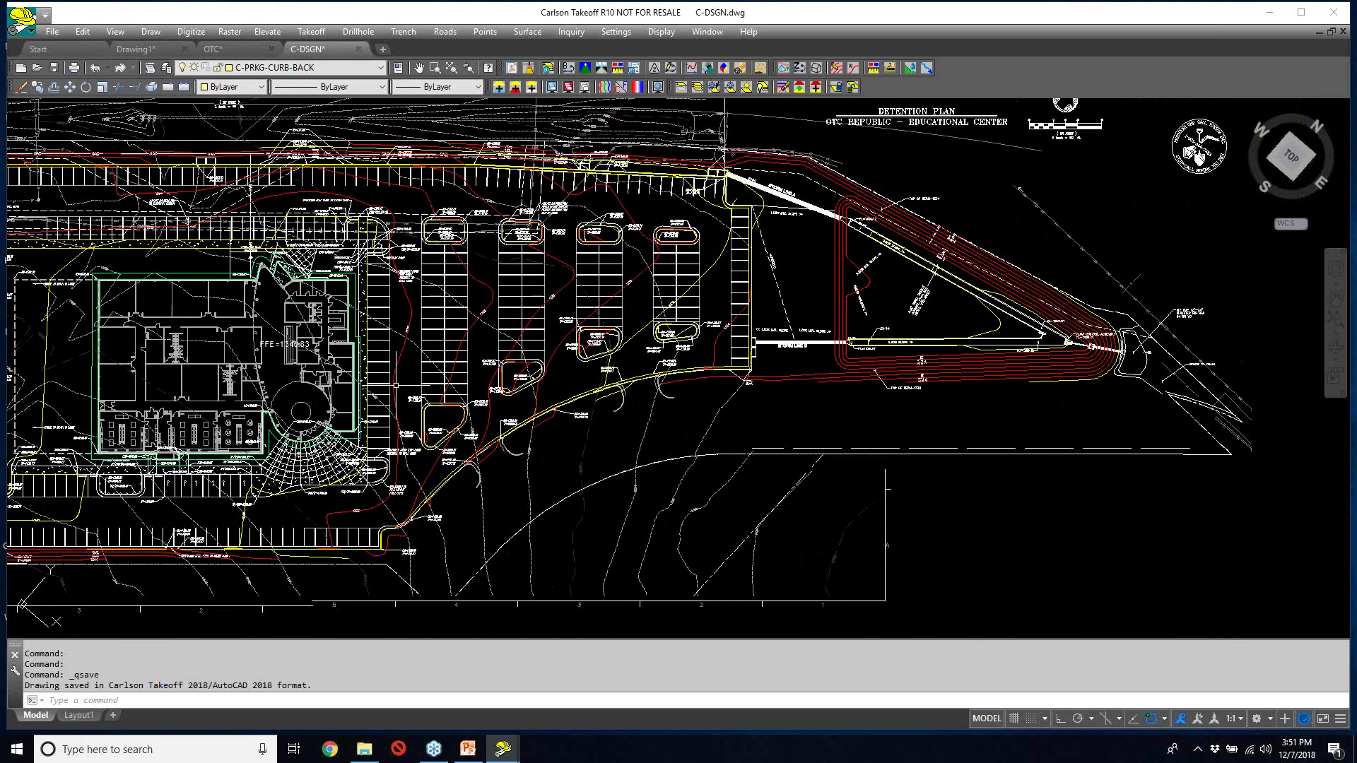
pyautogui.moveTo(396, 385); pyautogui.dragTo(816, 376, button='middle')
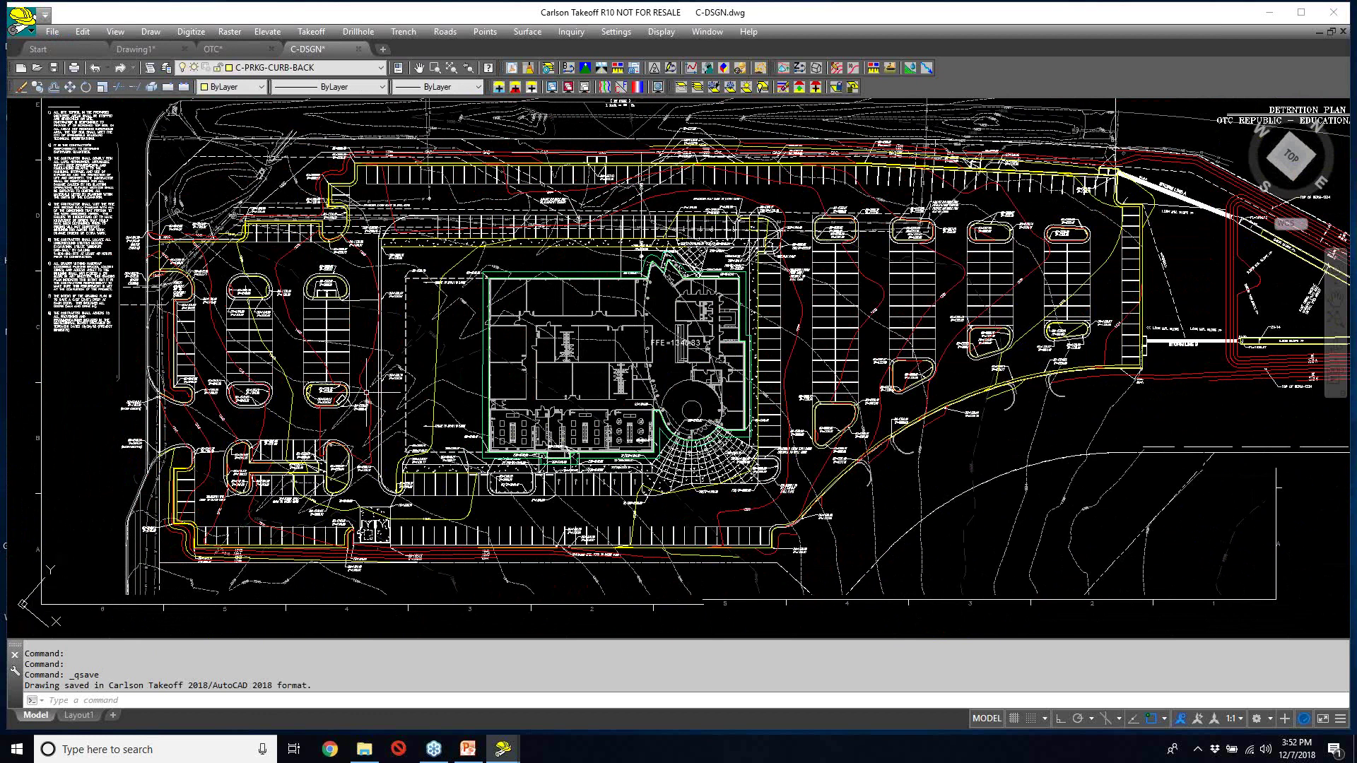
pyautogui.click(115, 32)
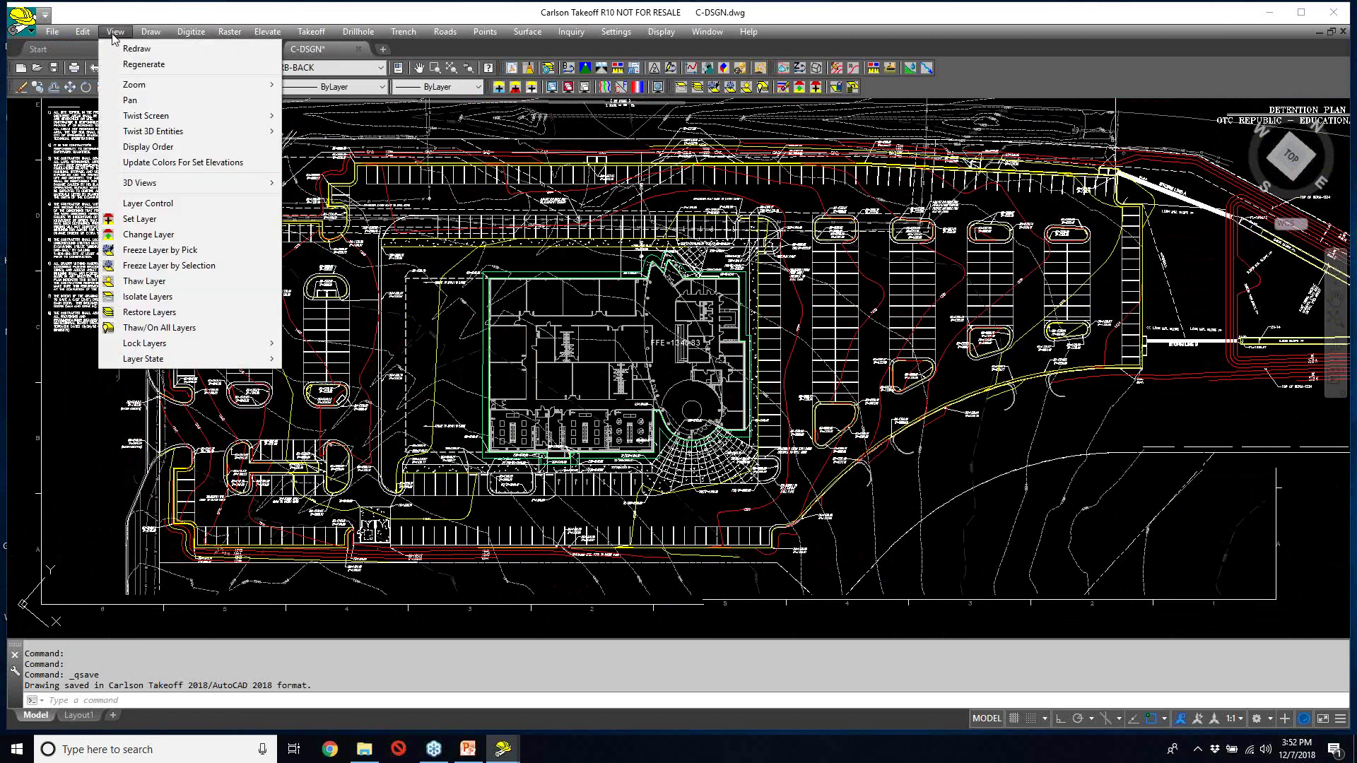
pyautogui.moveTo(170, 120)
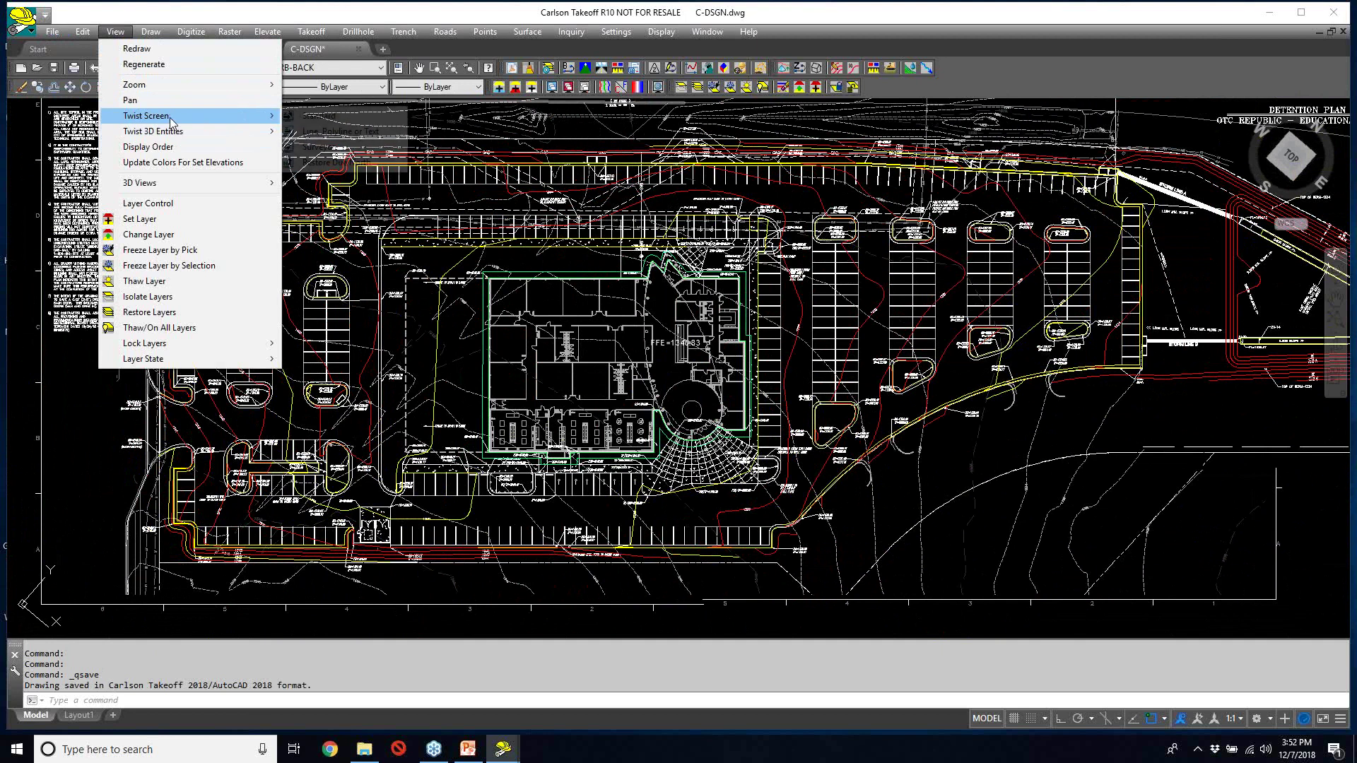
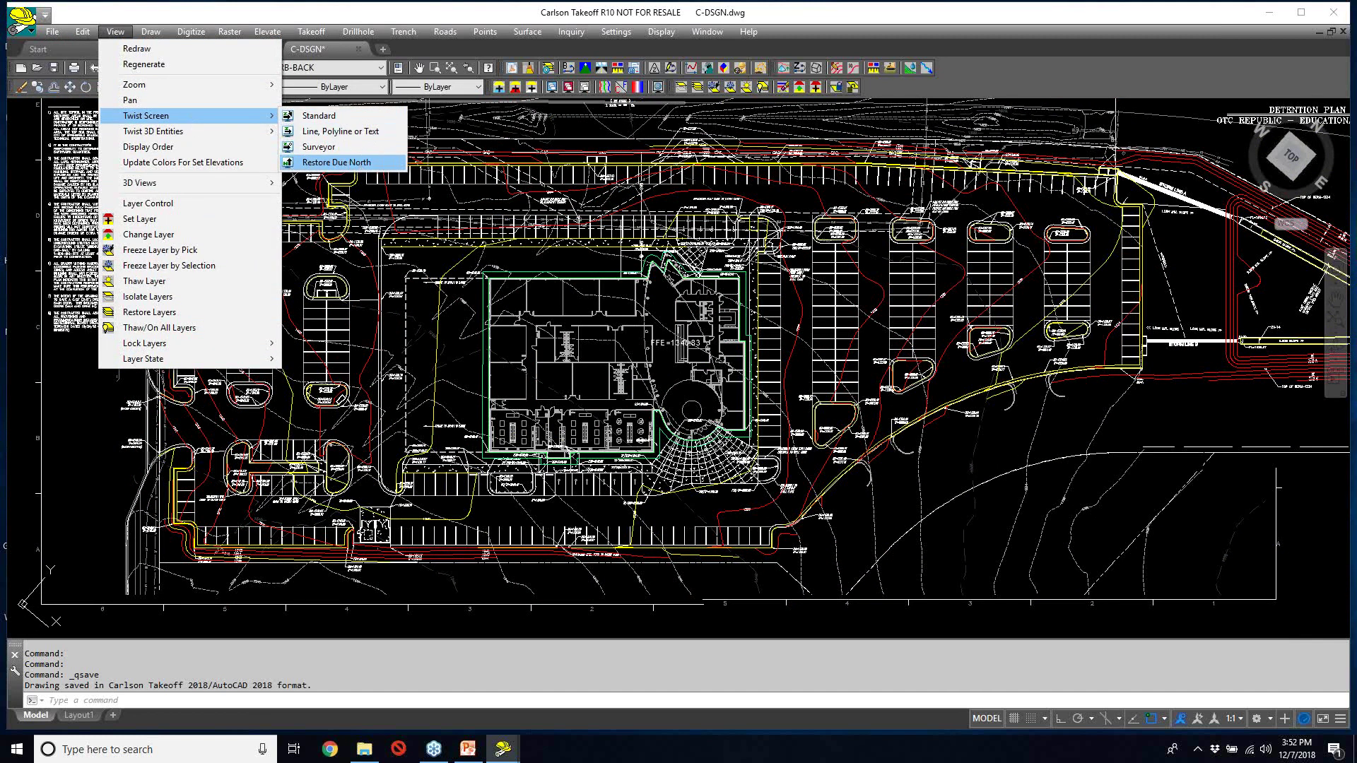
pyautogui.click(336, 161)
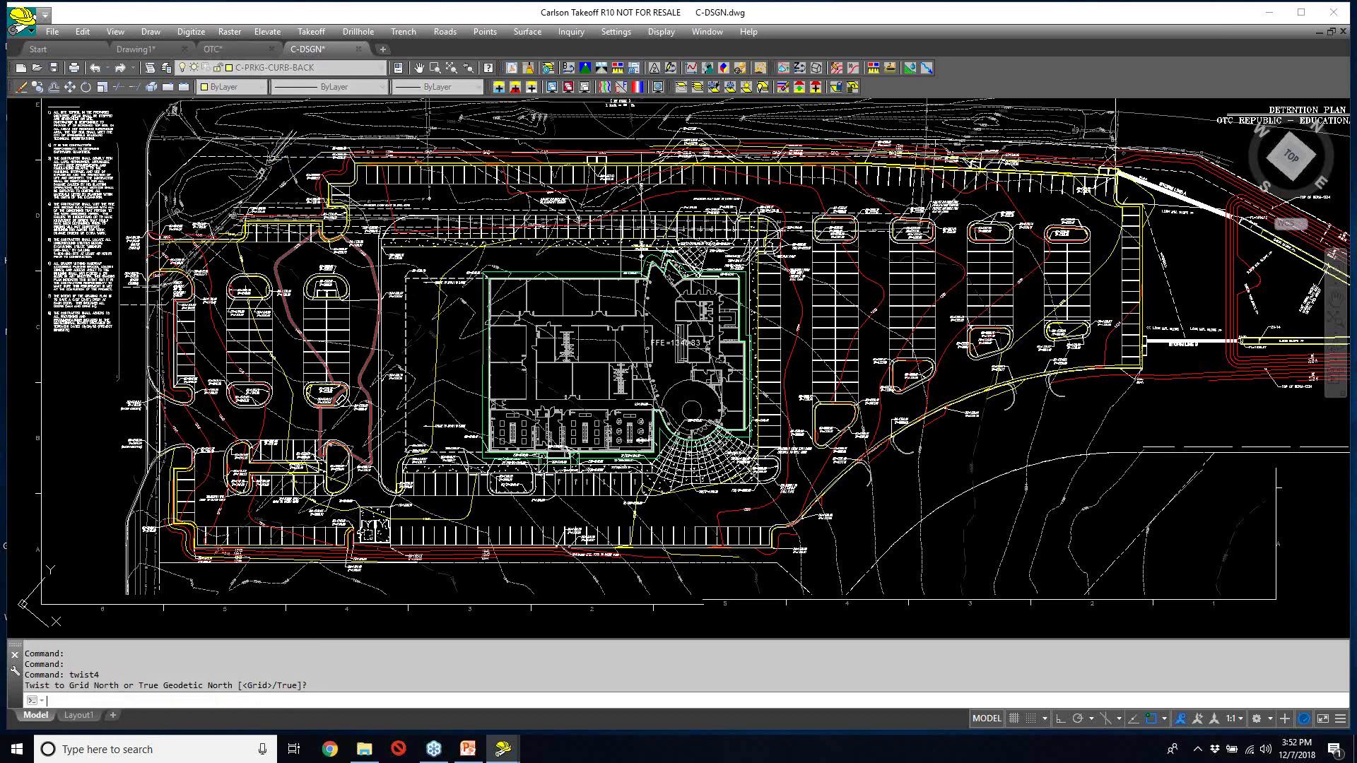
pyautogui.press('Return')
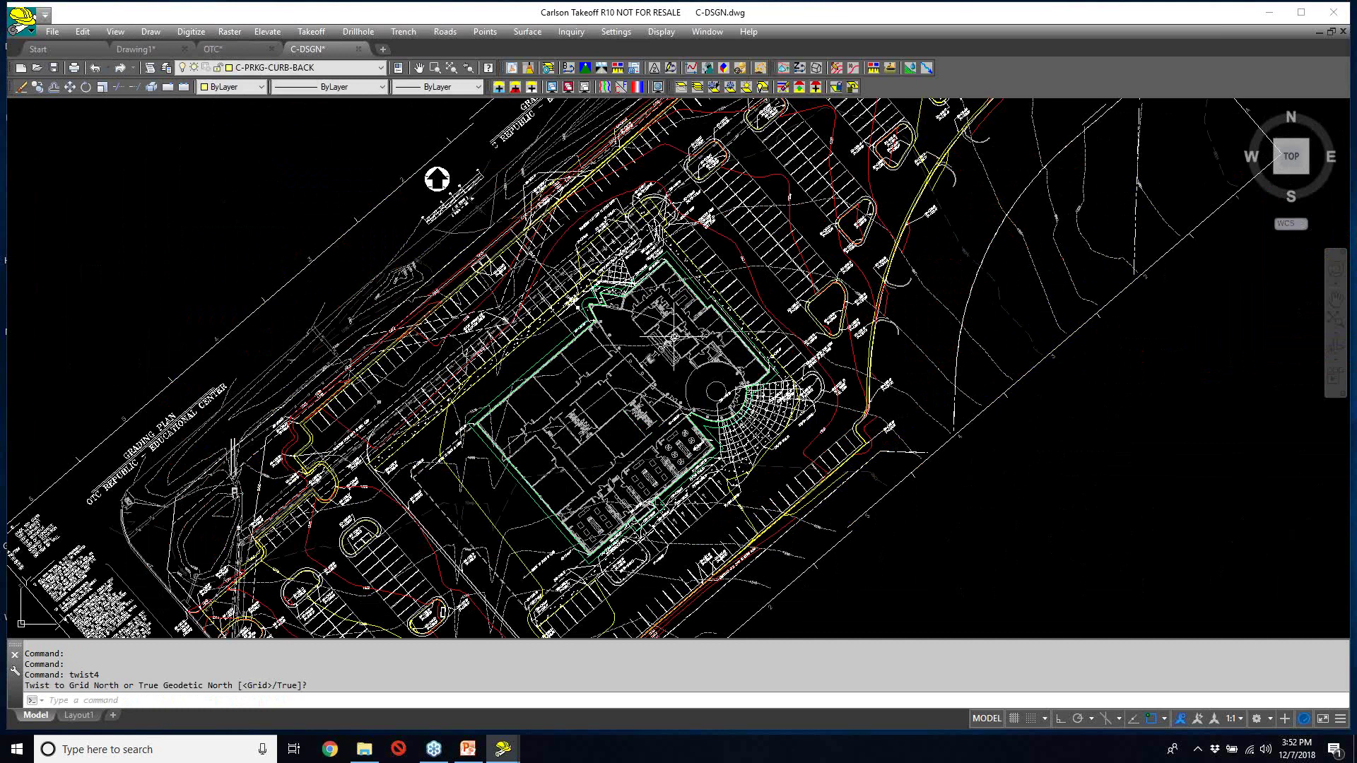
# - Examine the site layout and the curb elevation labels beside the building in the north-up view
pyautogui.scroll(-6, 701, 295)
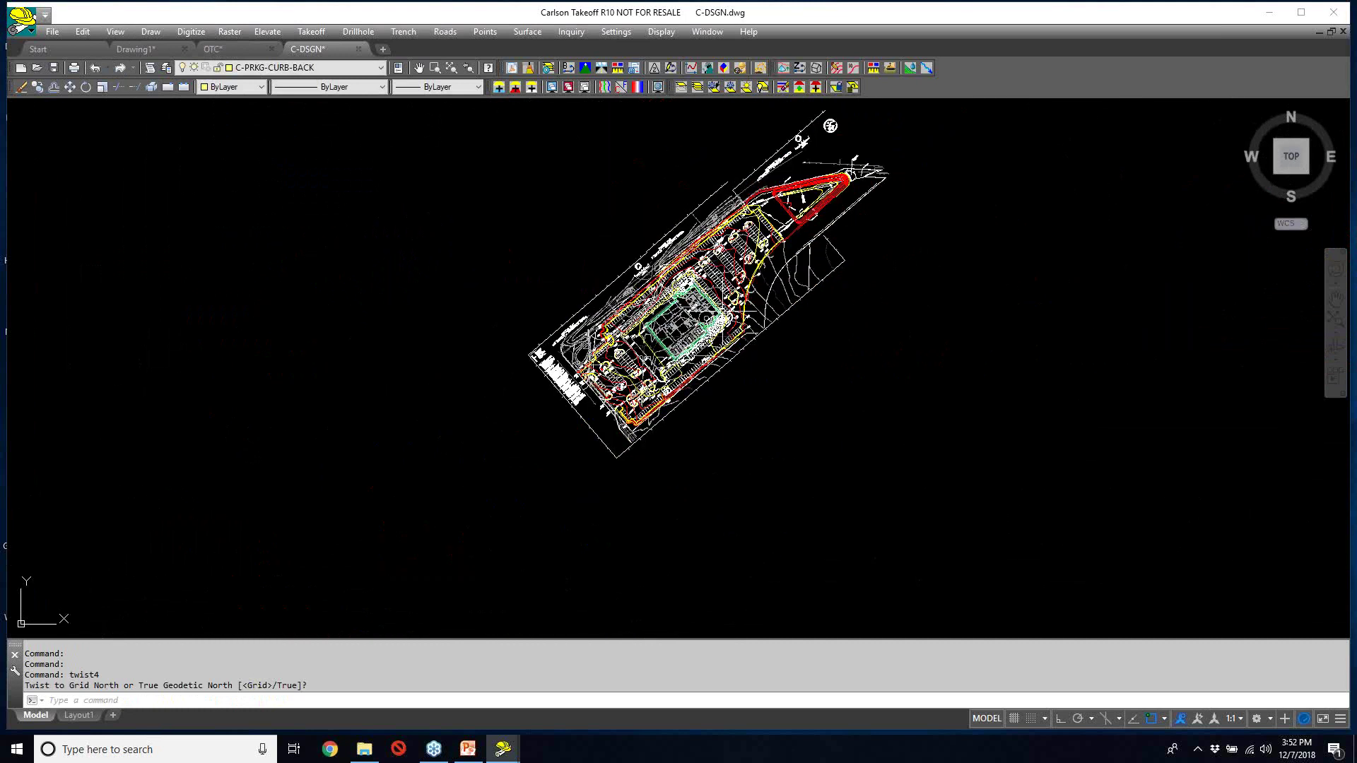
pyautogui.scroll(2, 721, 300)
pyautogui.scroll(8, 721, 301)
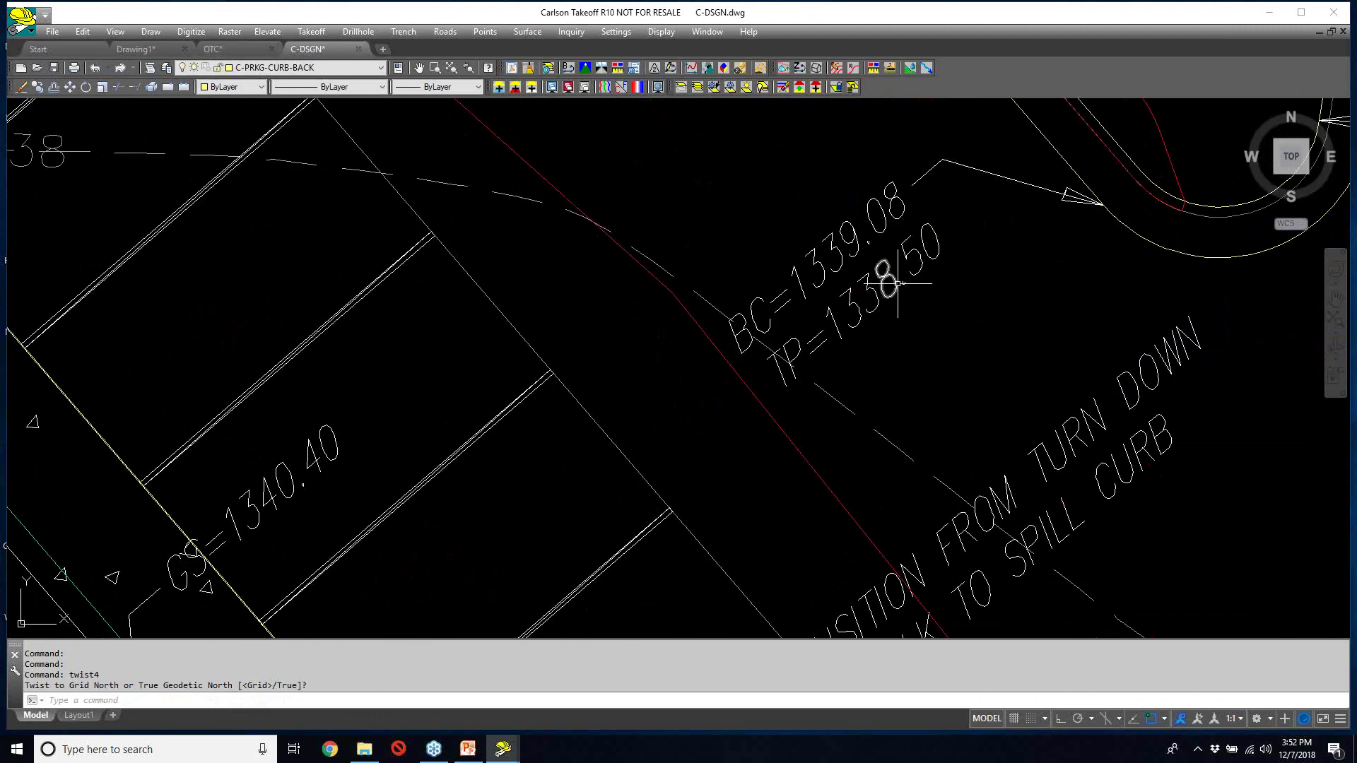
pyautogui.scroll(-2, 897, 283)
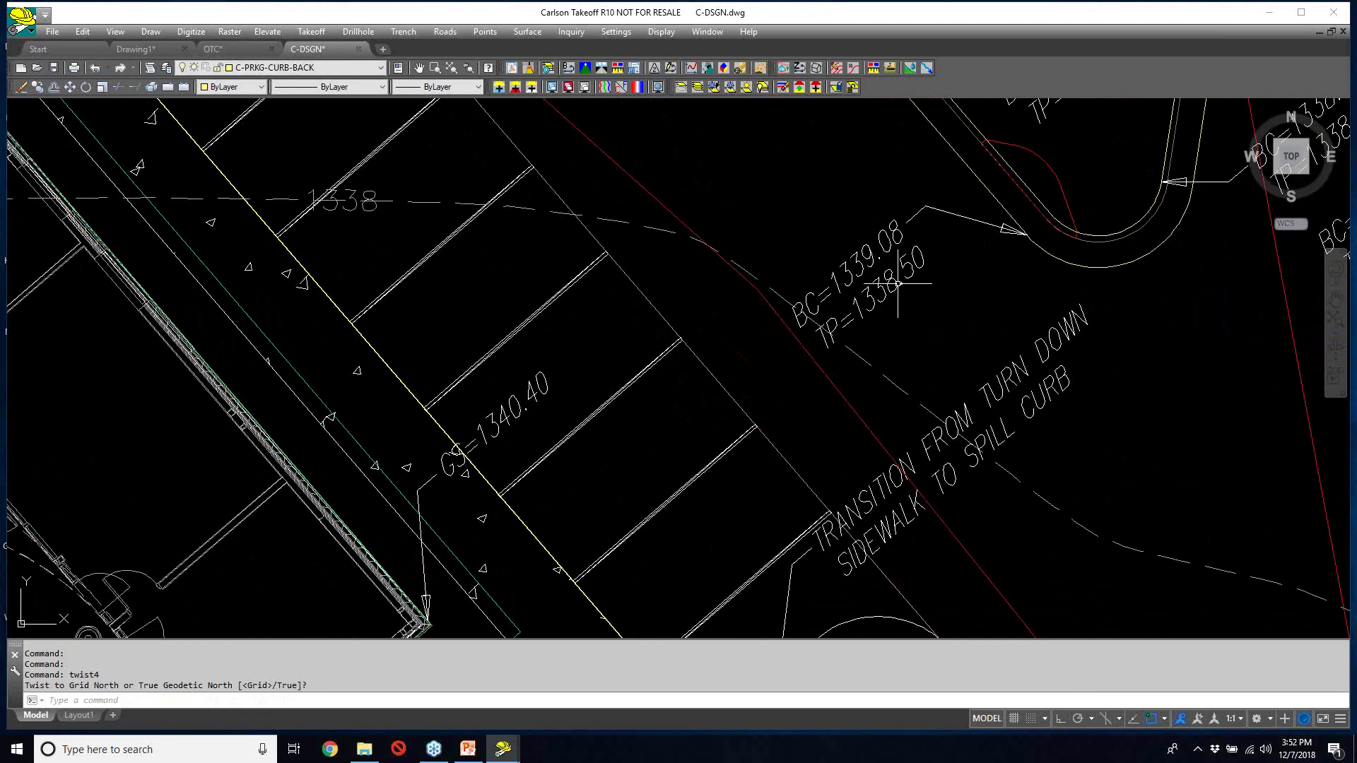
pyautogui.scroll(-4, 898, 283)
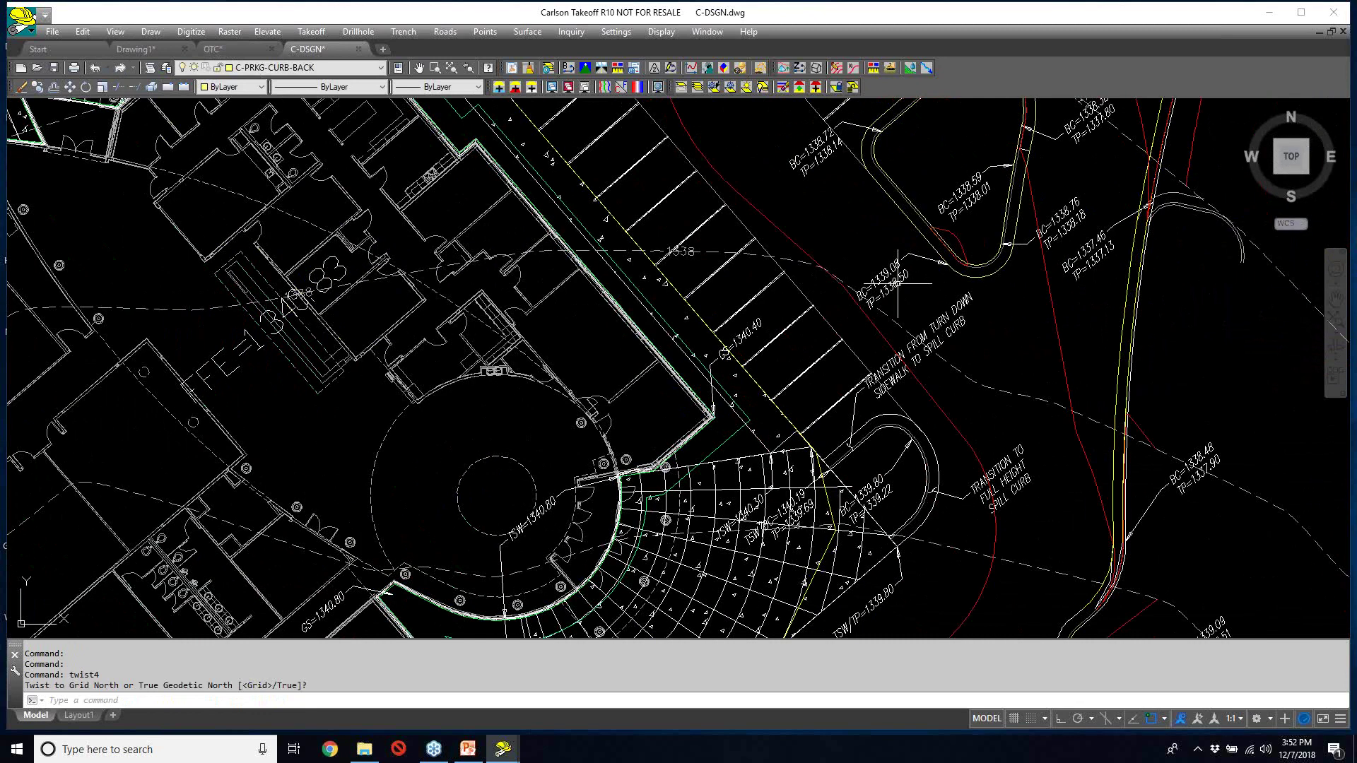
pyautogui.scroll(-4, 898, 282)
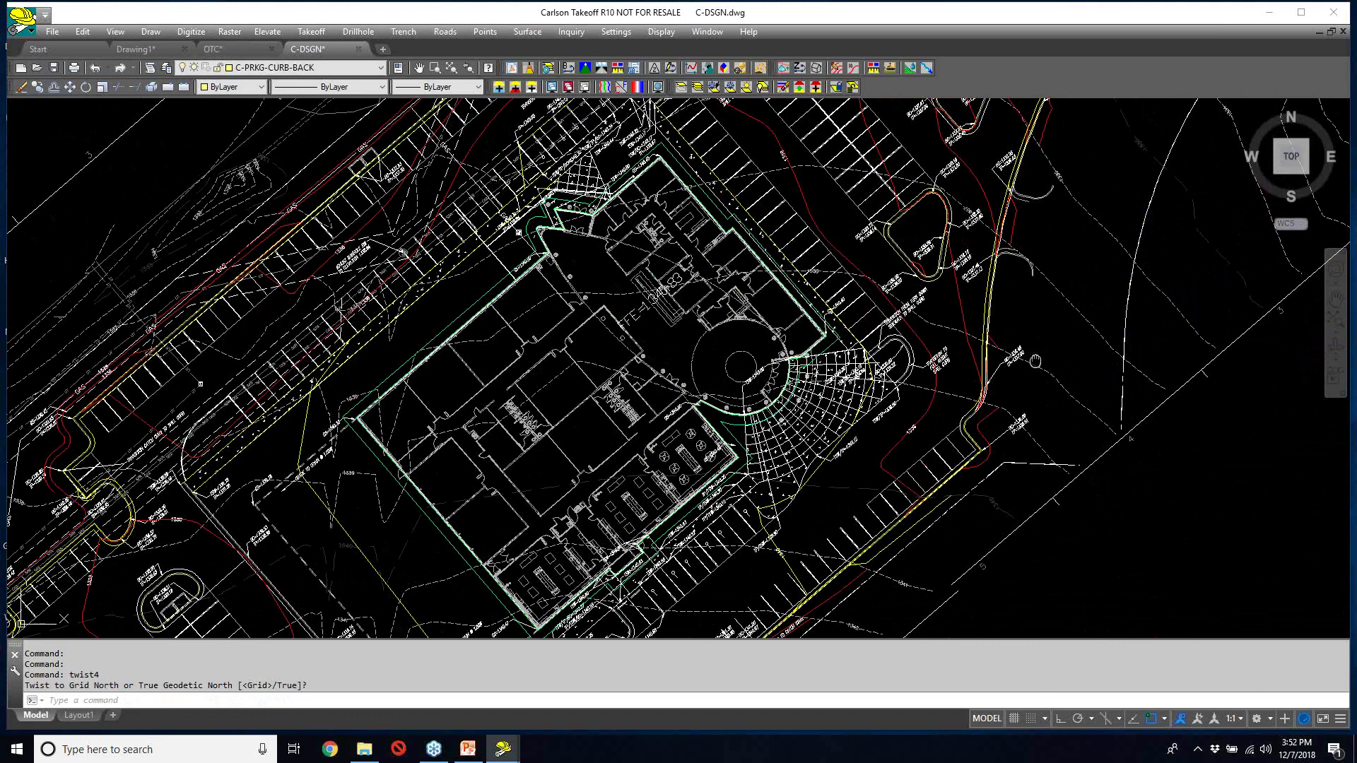
# - Twist the screen view to the sheet border polyline southeast of the site at azimuth 90 and inspect the curb labels
pyautogui.scroll(-2, 1008, 304)
pyautogui.moveTo(857, 313); pyautogui.dragTo(585, 468, button='middle')
pyautogui.click(108, 34)
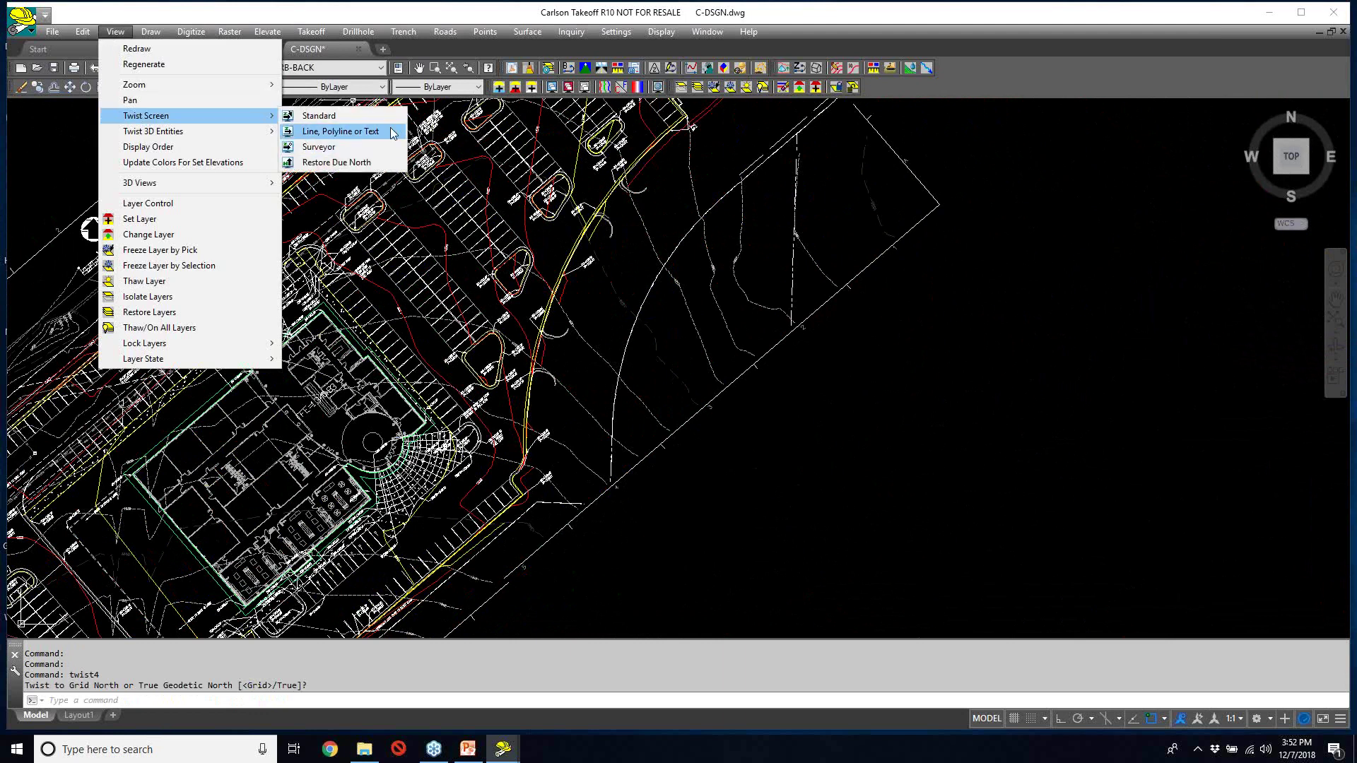
pyautogui.click(390, 130)
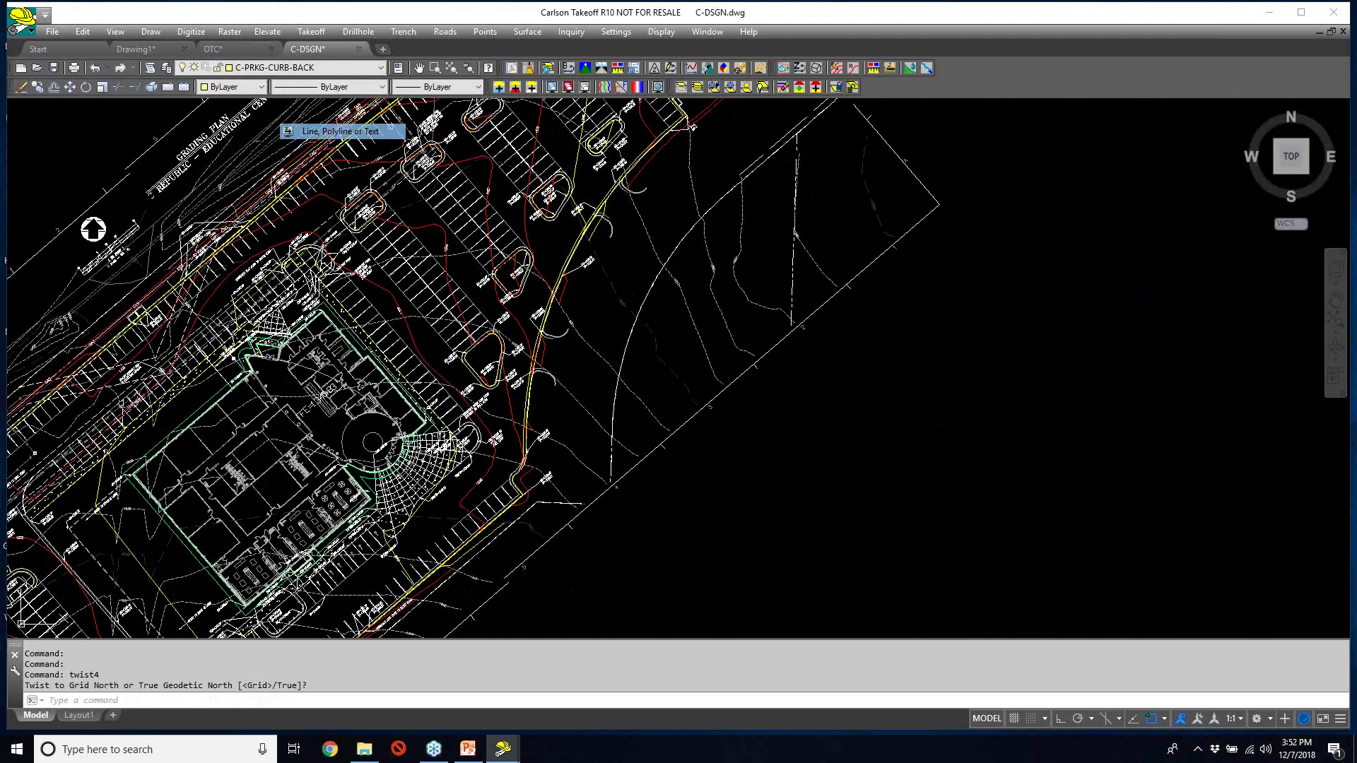
pyautogui.click(920, 220)
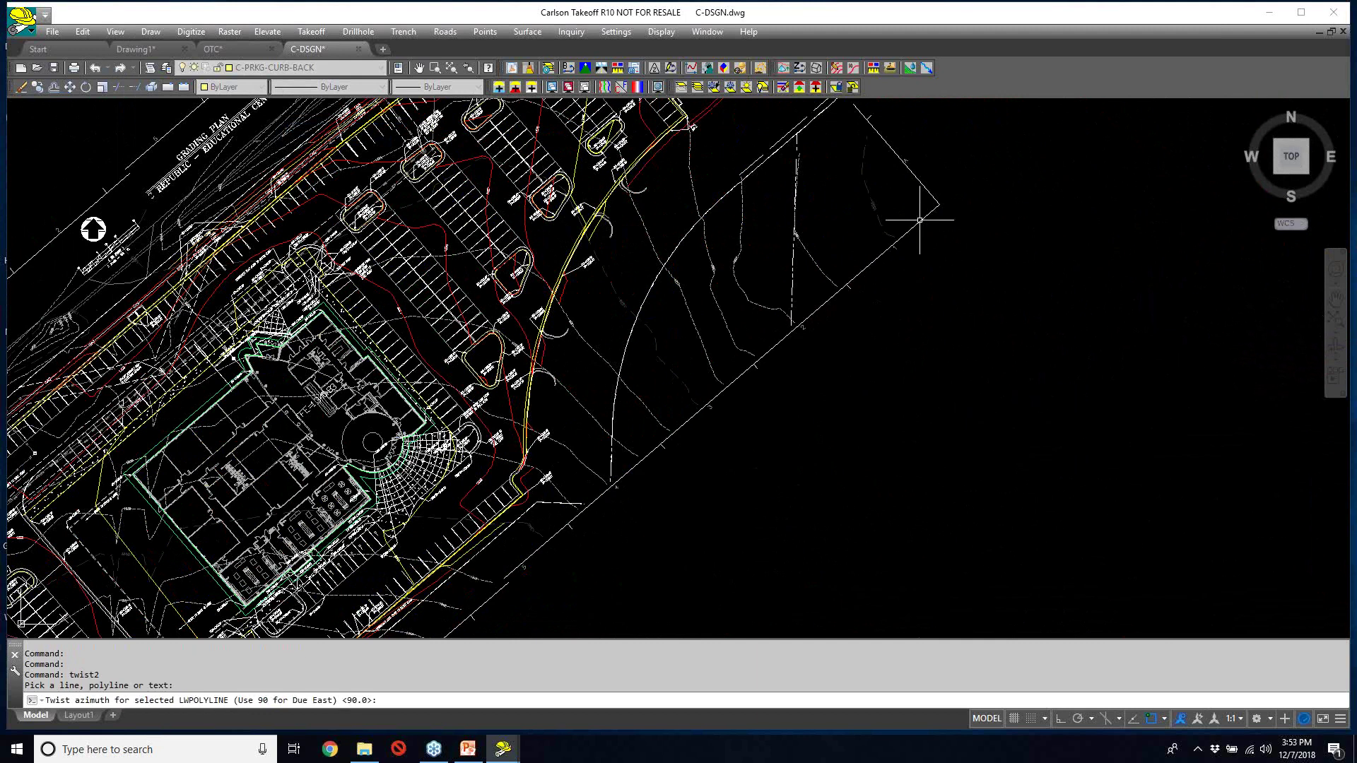
pyautogui.press('Return')
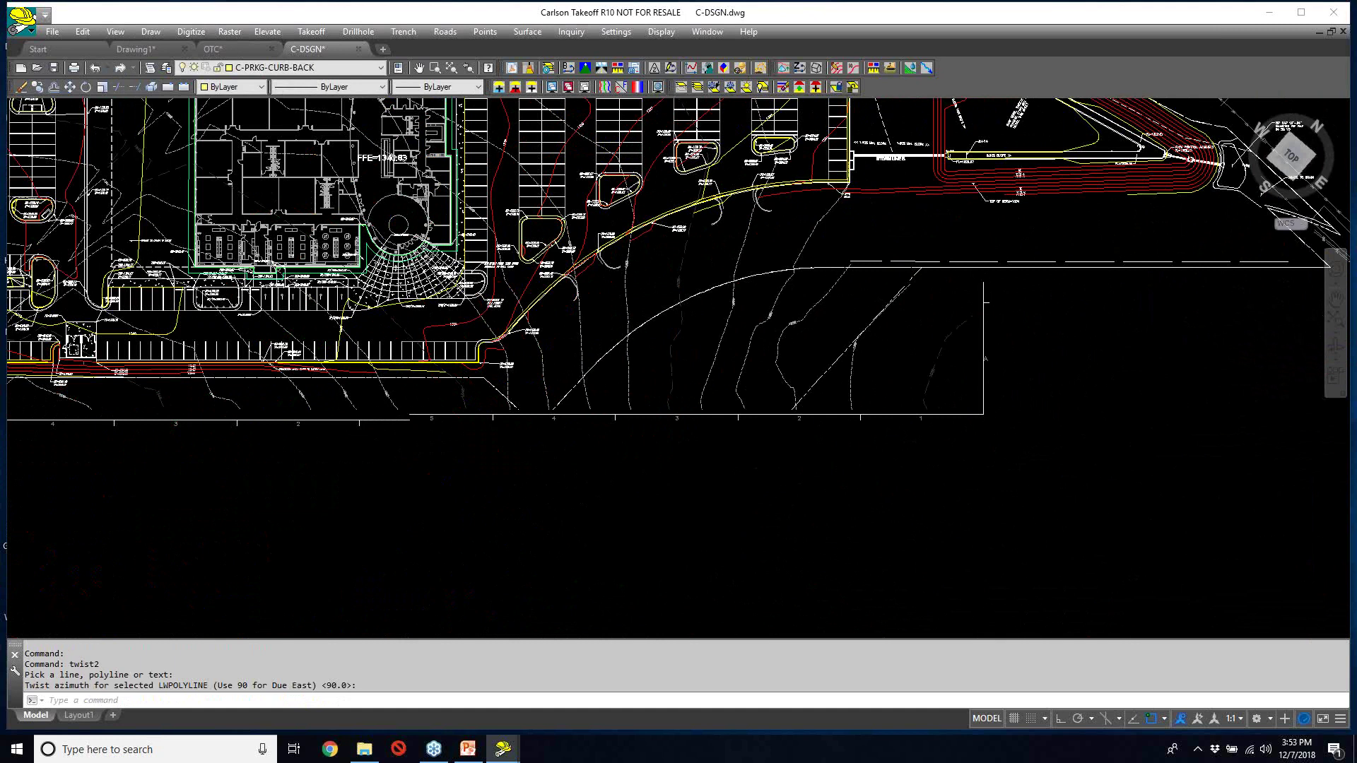
pyautogui.scroll(-2, 827, 240)
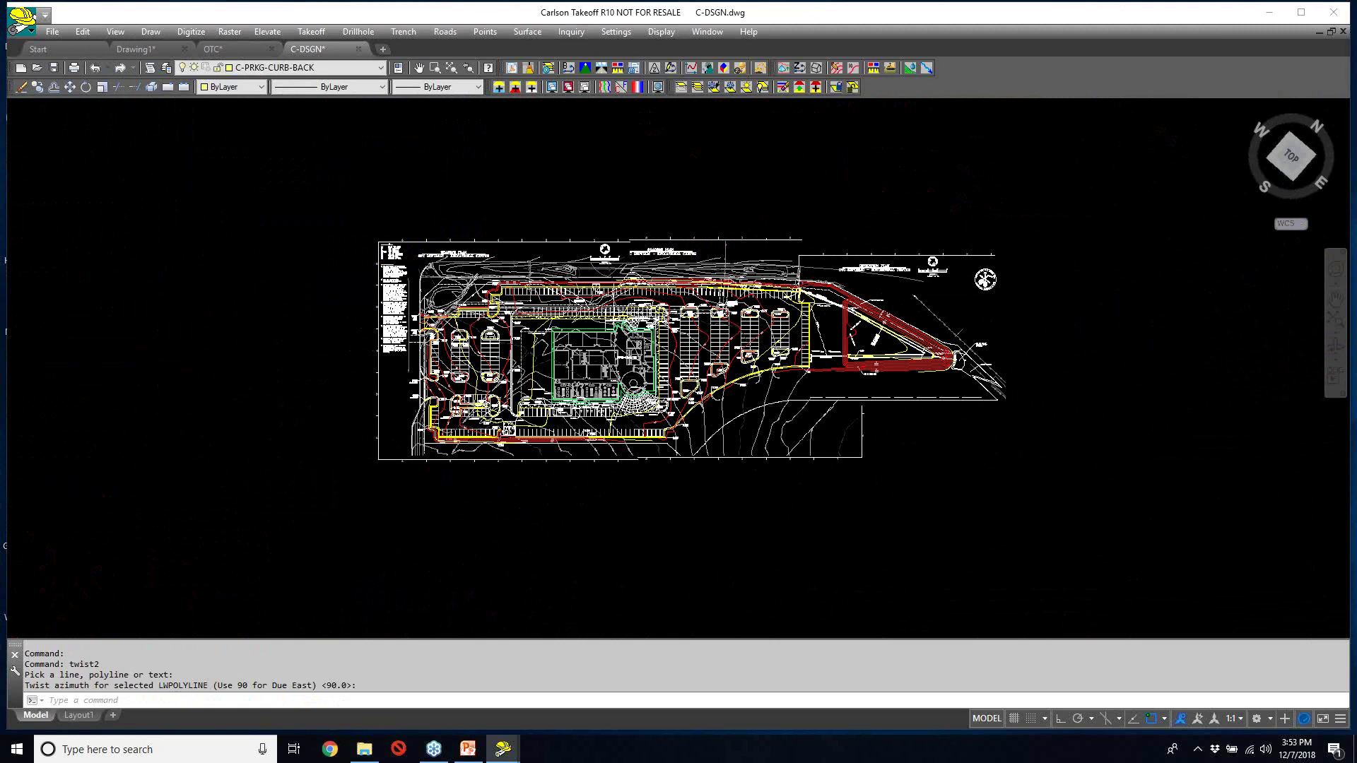
pyautogui.scroll(5, 597, 393)
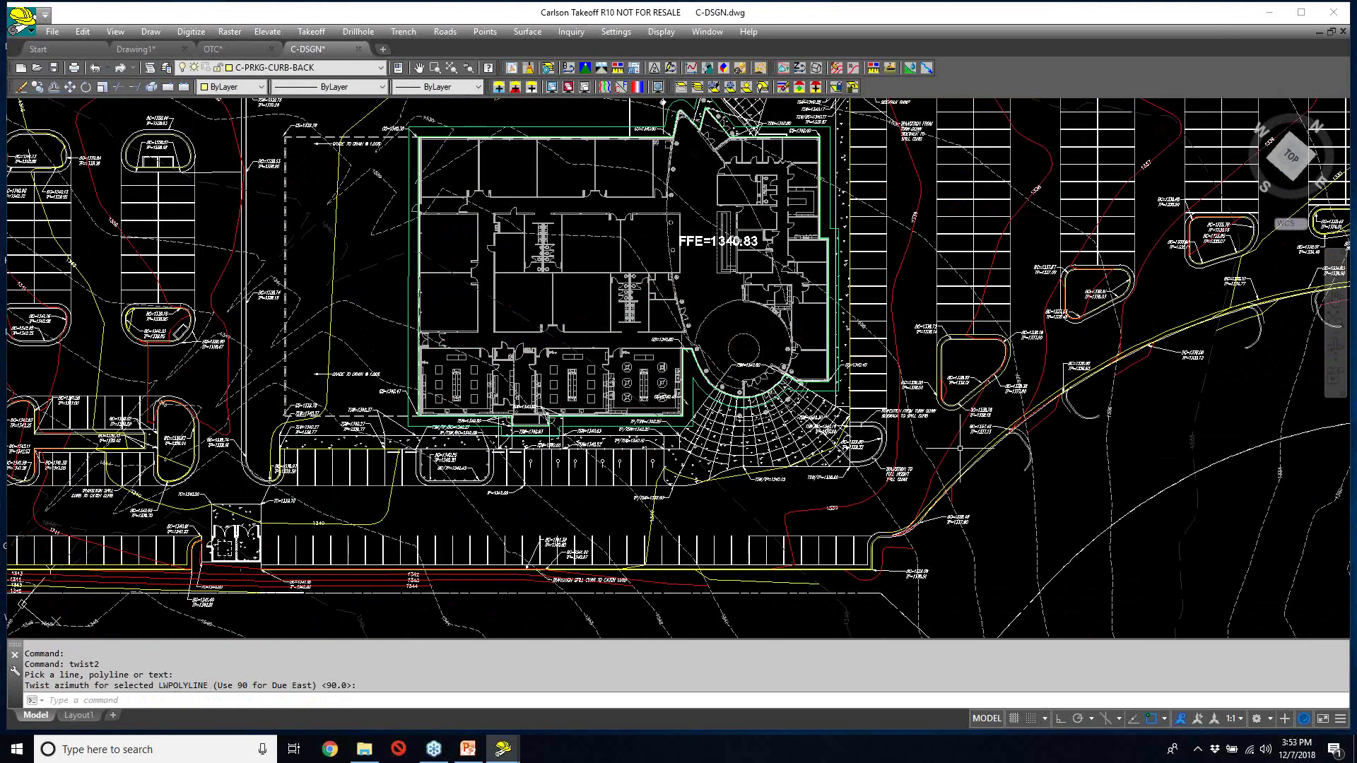
pyautogui.scroll(5, 960, 448)
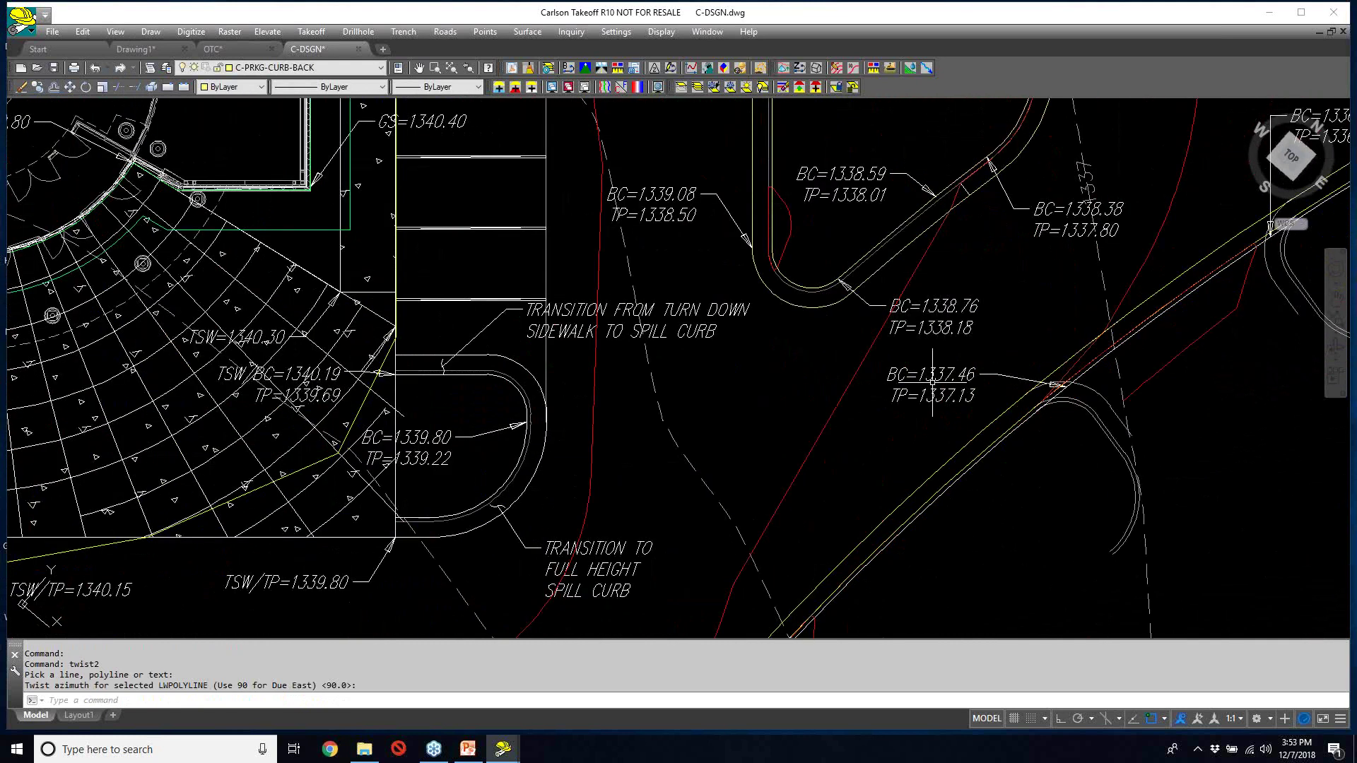
pyautogui.scroll(2, 940, 335)
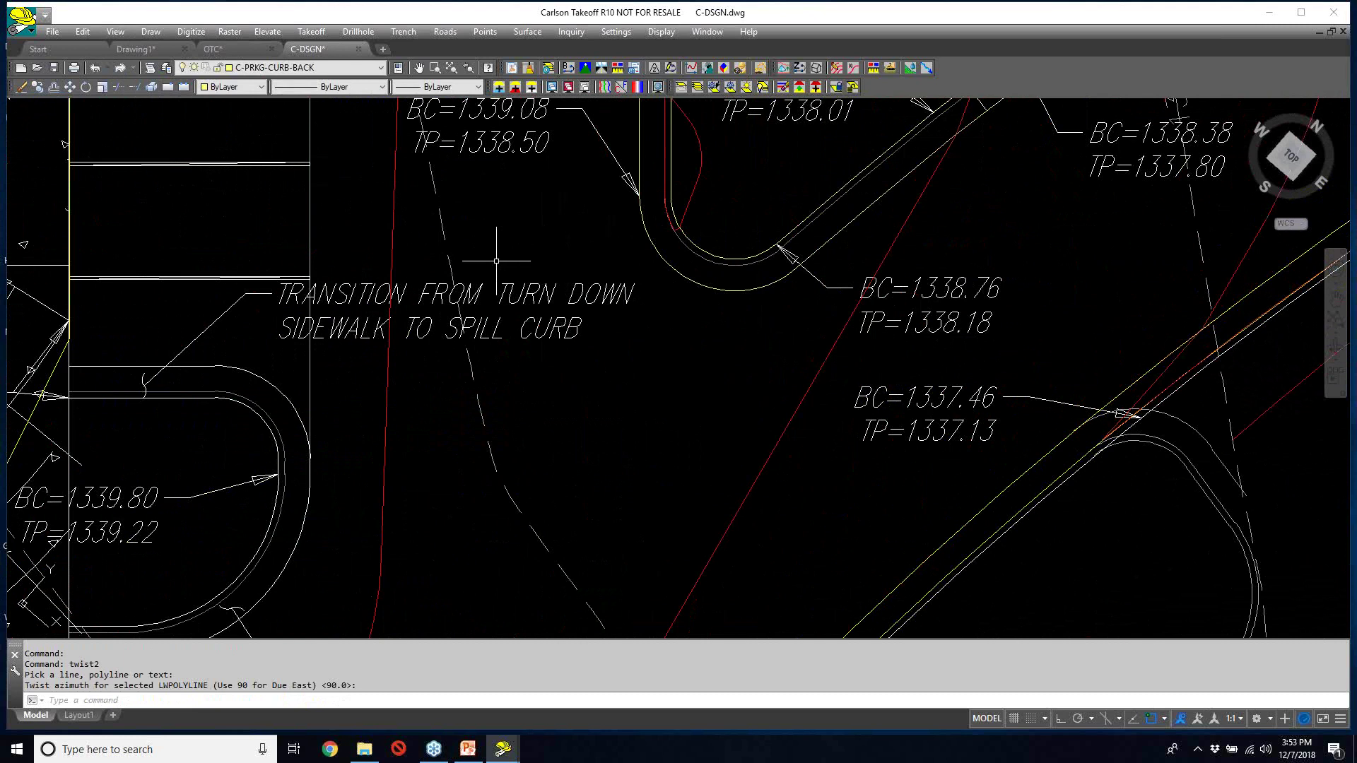
# - Restore the twisted screen view to due north using Grid North
pyautogui.click(116, 32)
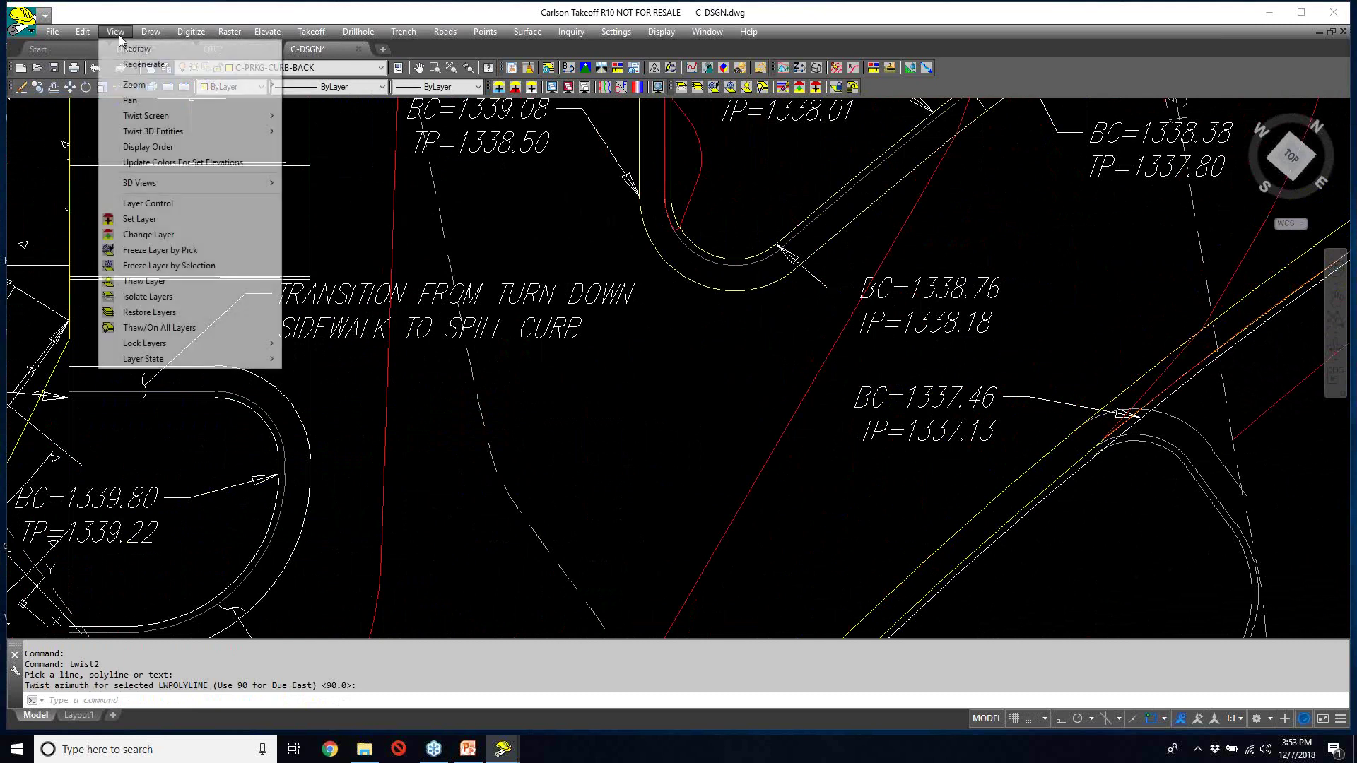
pyautogui.moveTo(155, 115)
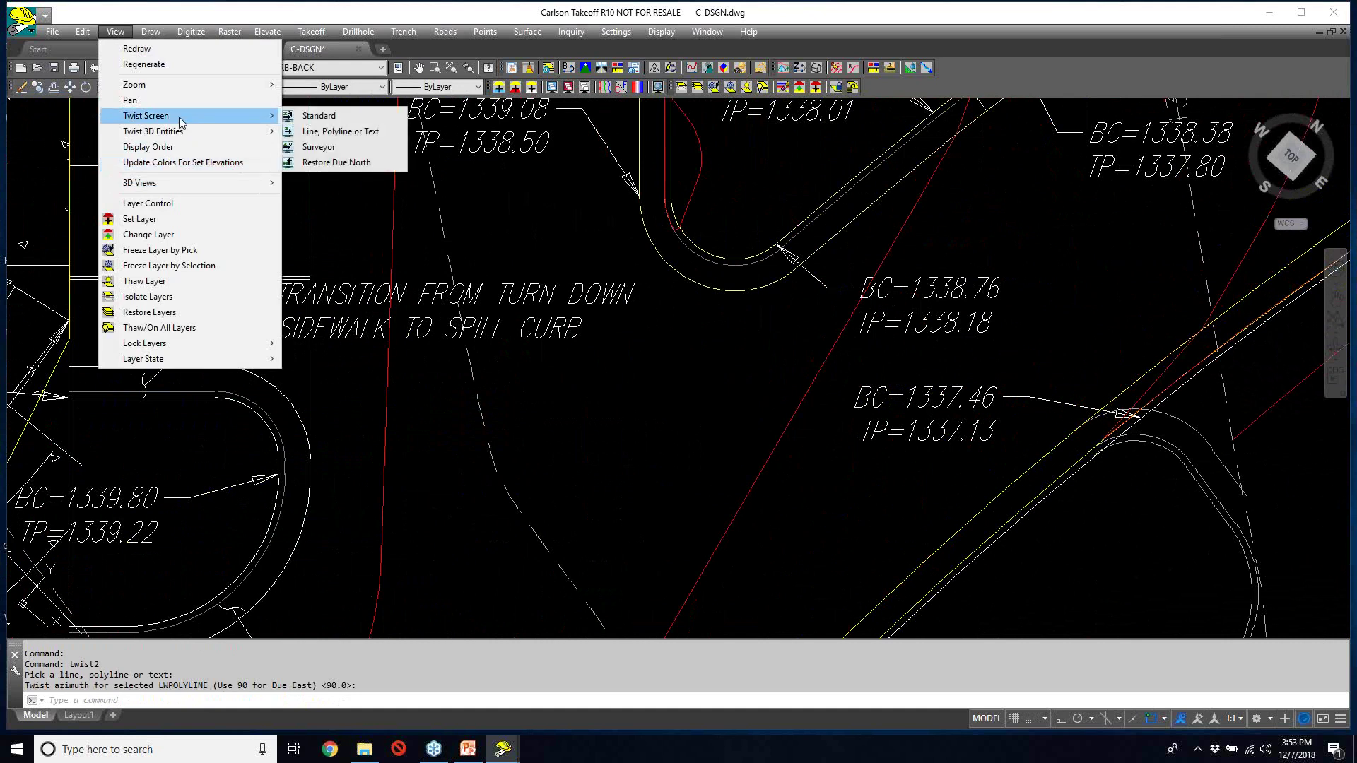
pyautogui.click(336, 162)
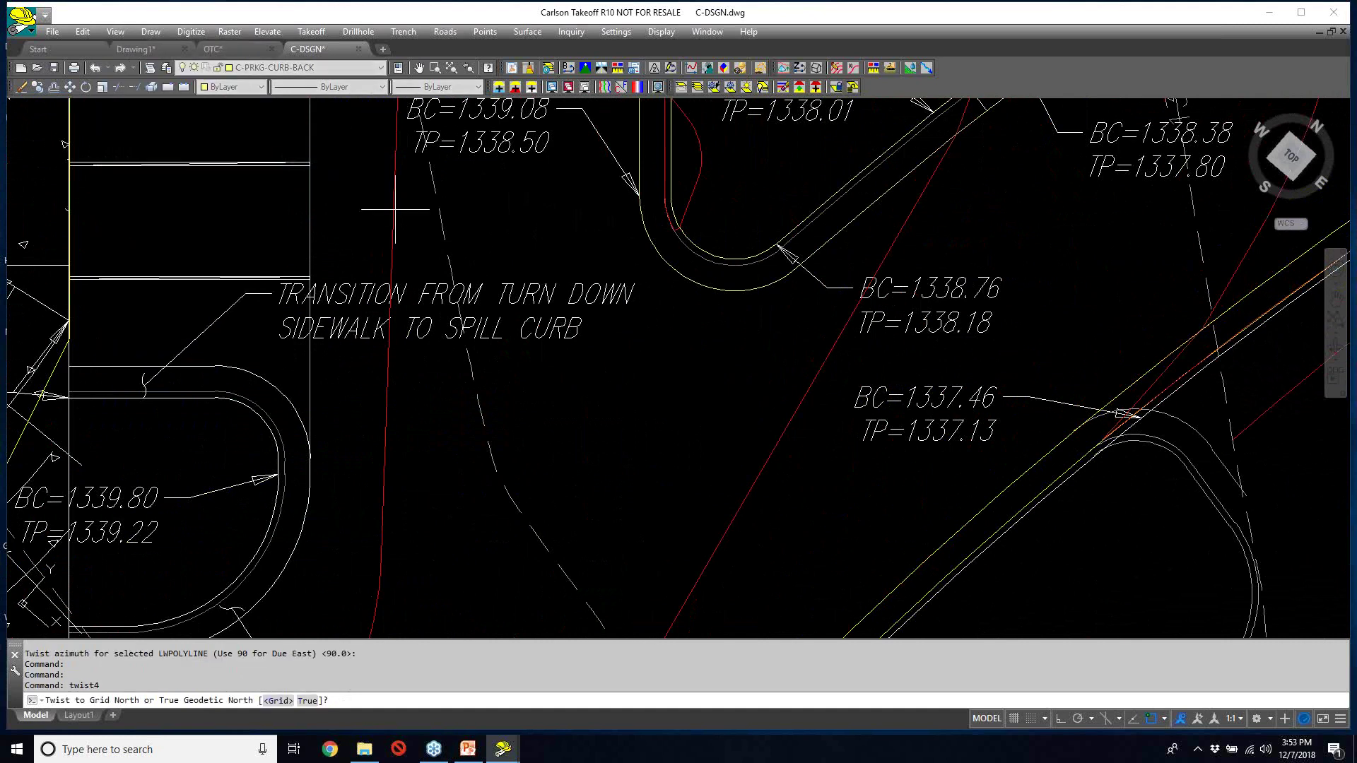
pyautogui.press('Return')
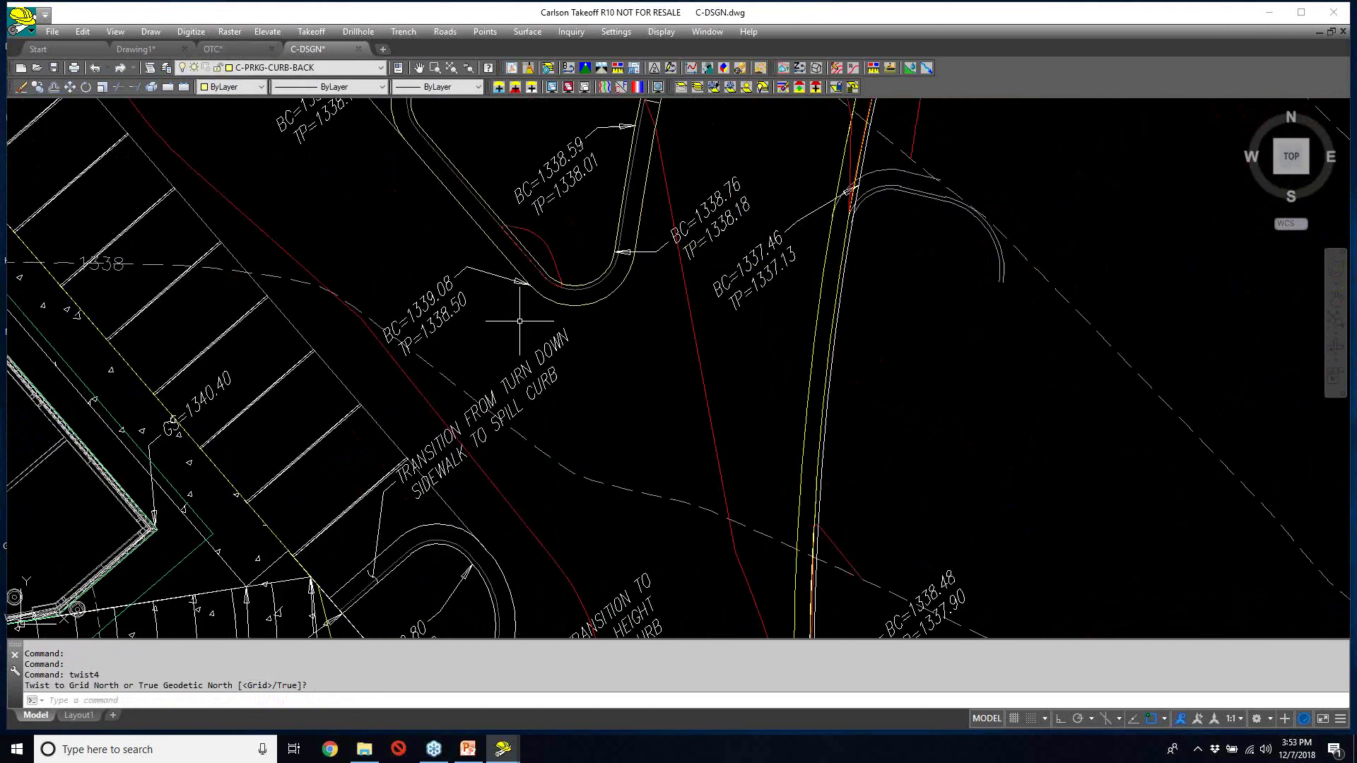
# - Move the layers C-BLDG-OTLN through C-TOPO-MINR from Other to Design in the layer surface definitions
pyautogui.scroll(-5, 520, 321)
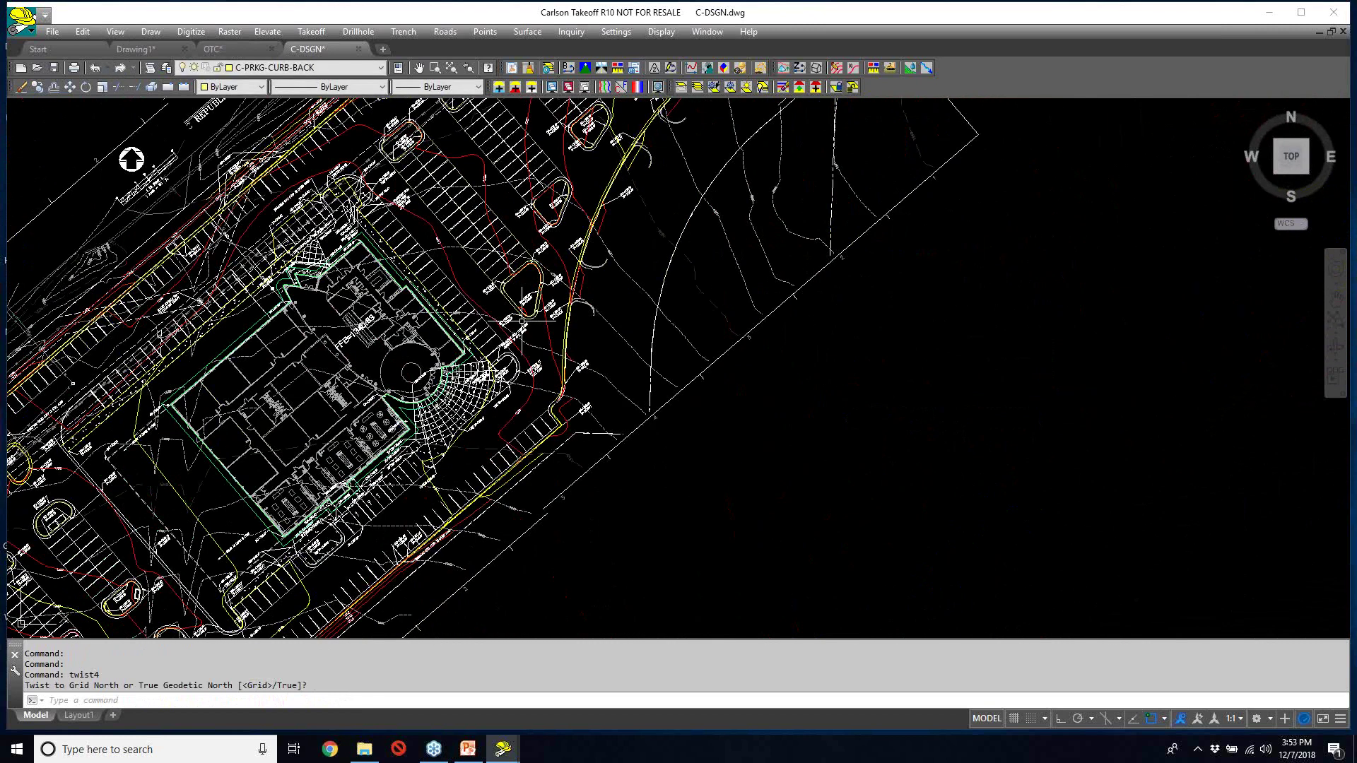
pyautogui.scroll(-3, 523, 319)
pyautogui.click(311, 32)
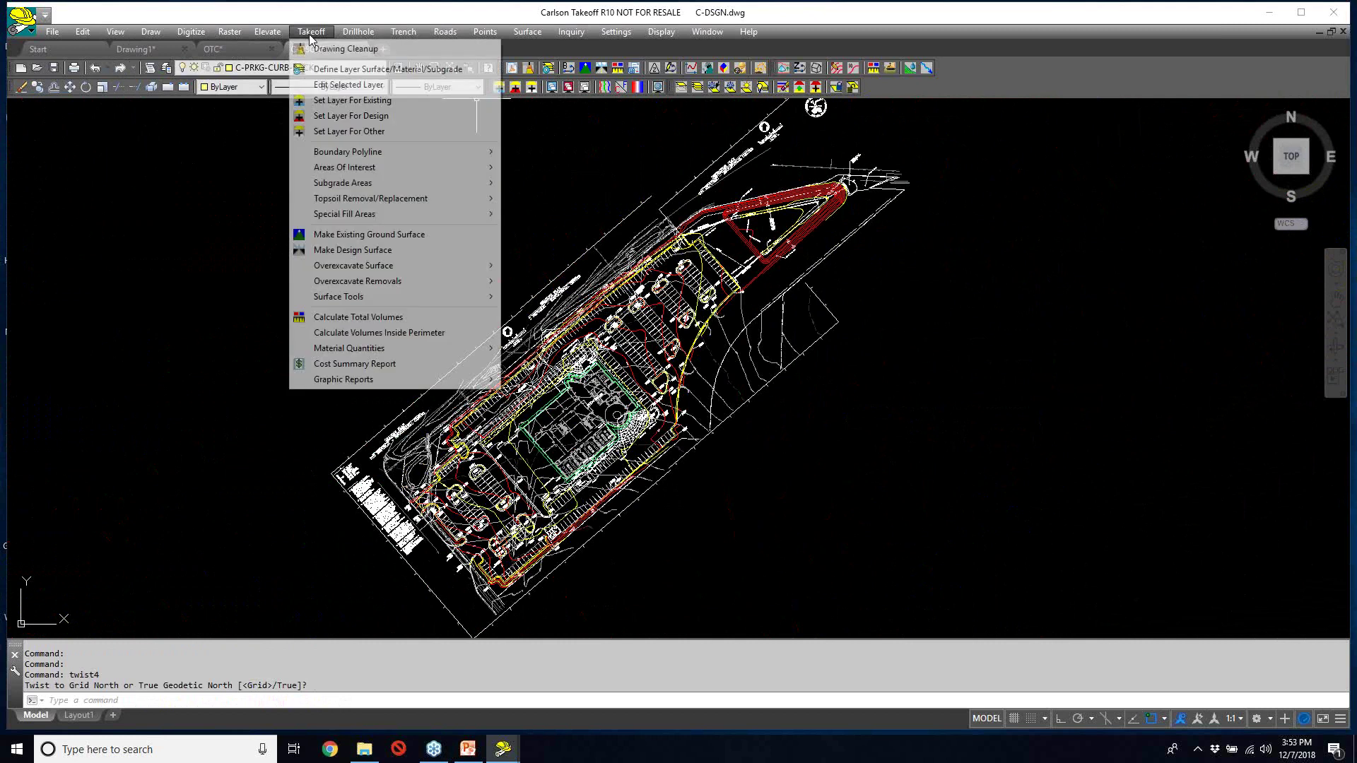
pyautogui.click(319, 69)
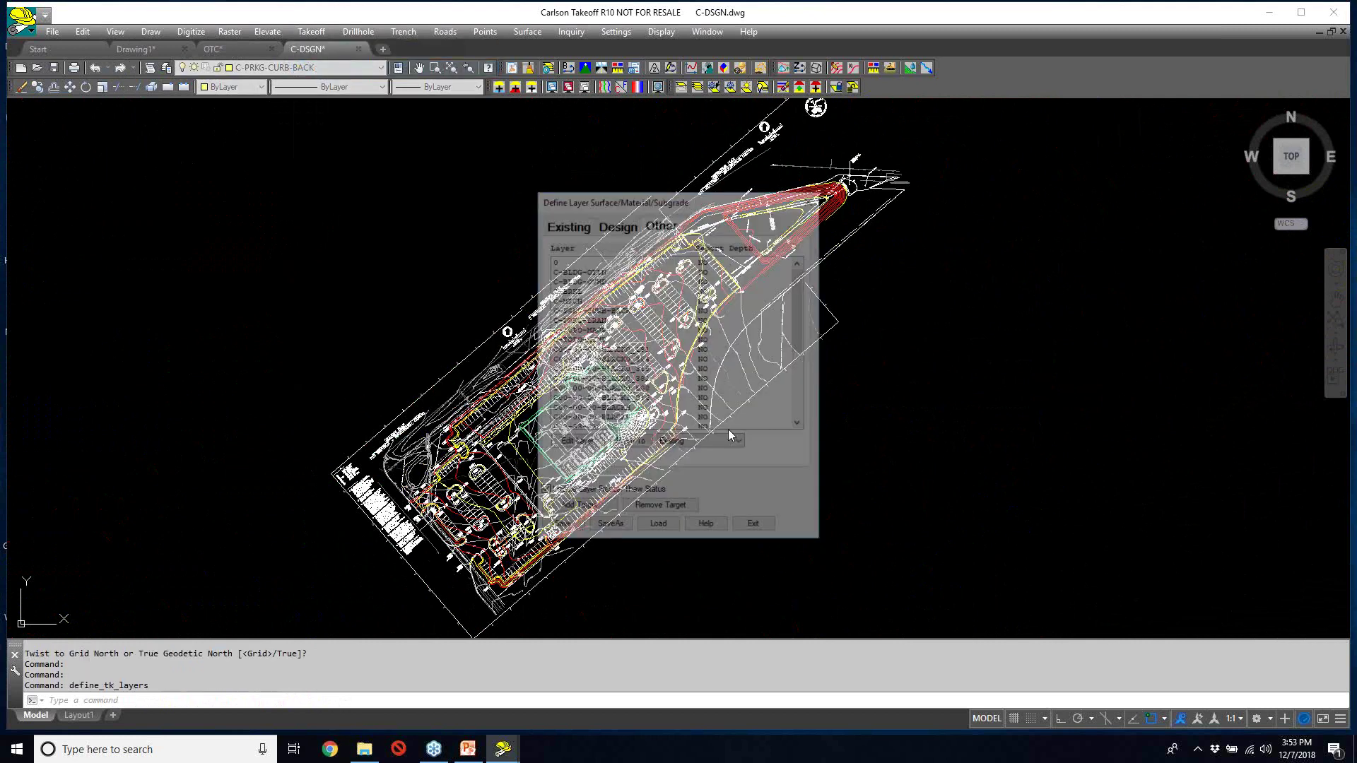
pyautogui.click(594, 270)
pyautogui.keyDown('shift'); pyautogui.click(581, 339); pyautogui.keyUp('shift')
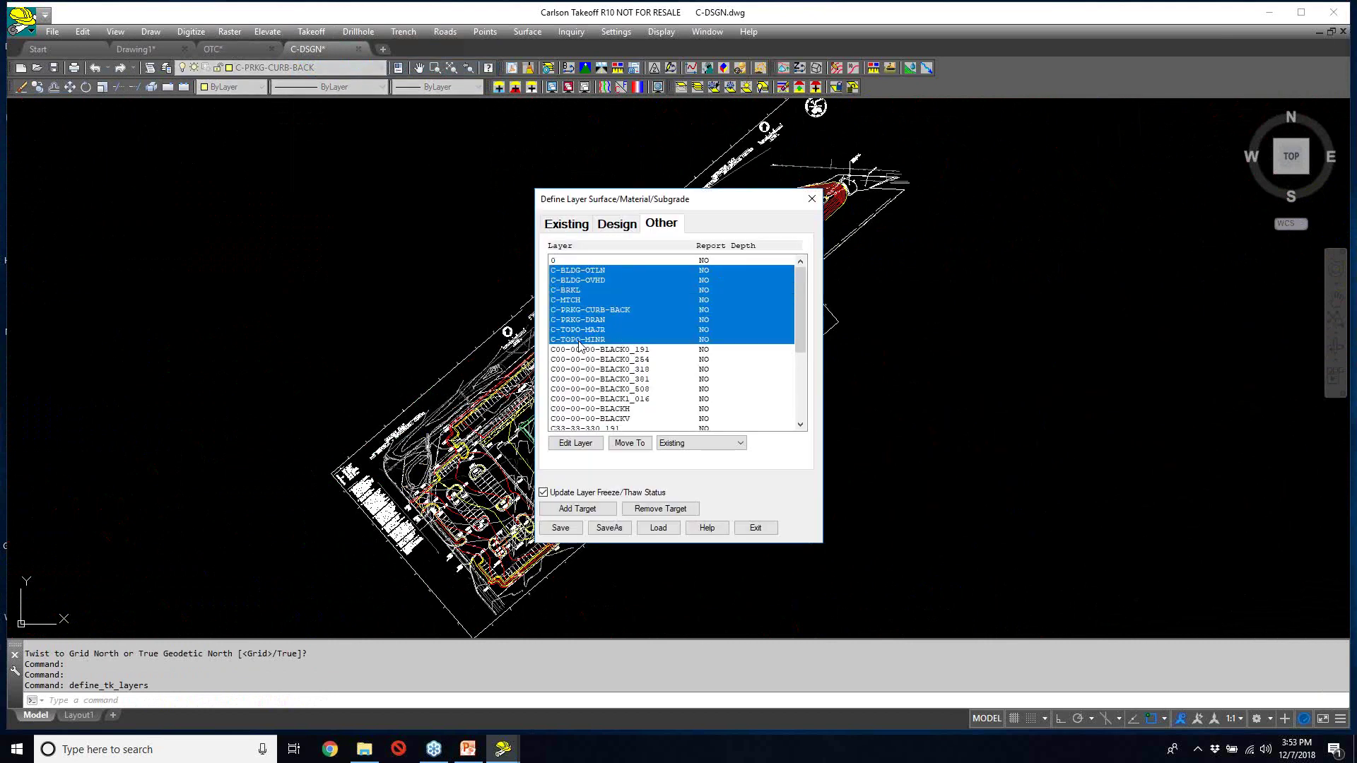
pyautogui.click(706, 444)
pyautogui.click(692, 465)
pyautogui.click(639, 444)
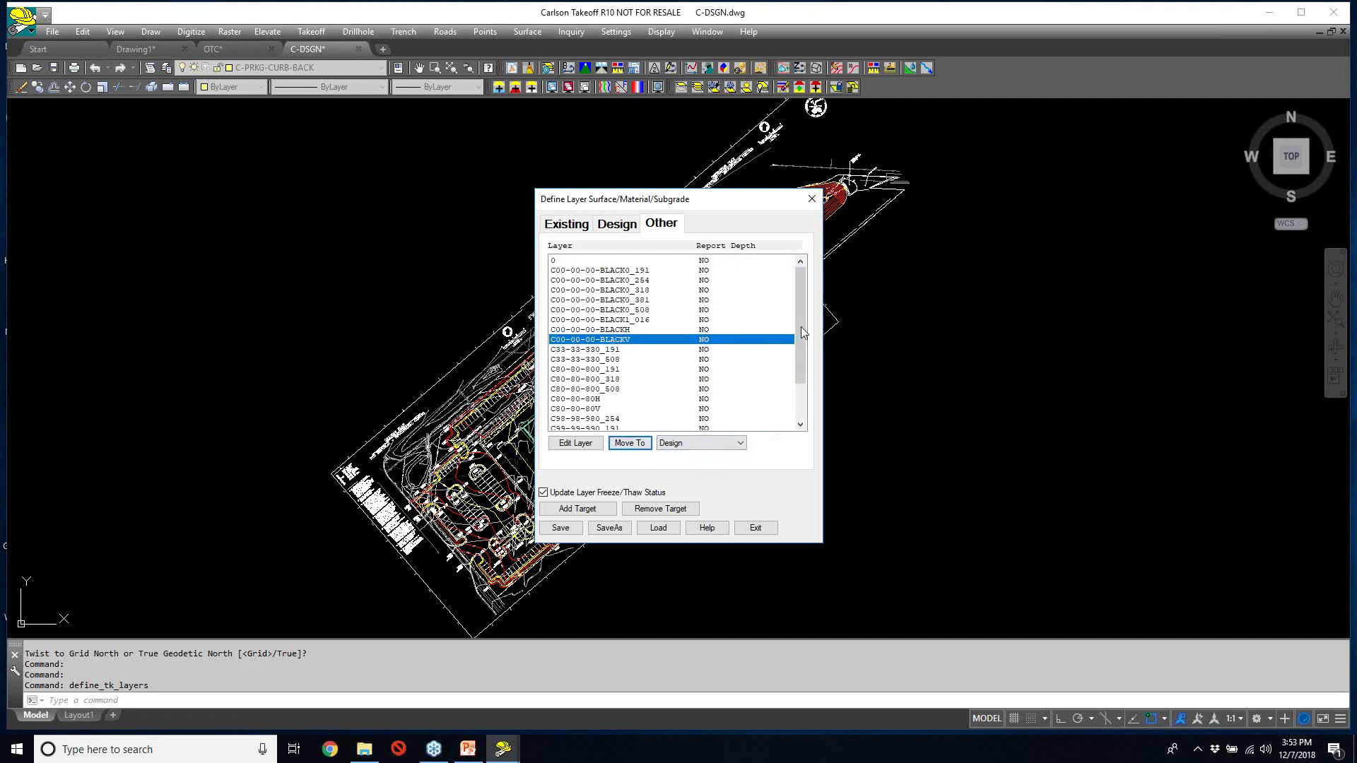
# - Check the layers assigned to Existing, Design and Other, save the layer definitions and close them
pyautogui.scroll(-1, 799, 341)
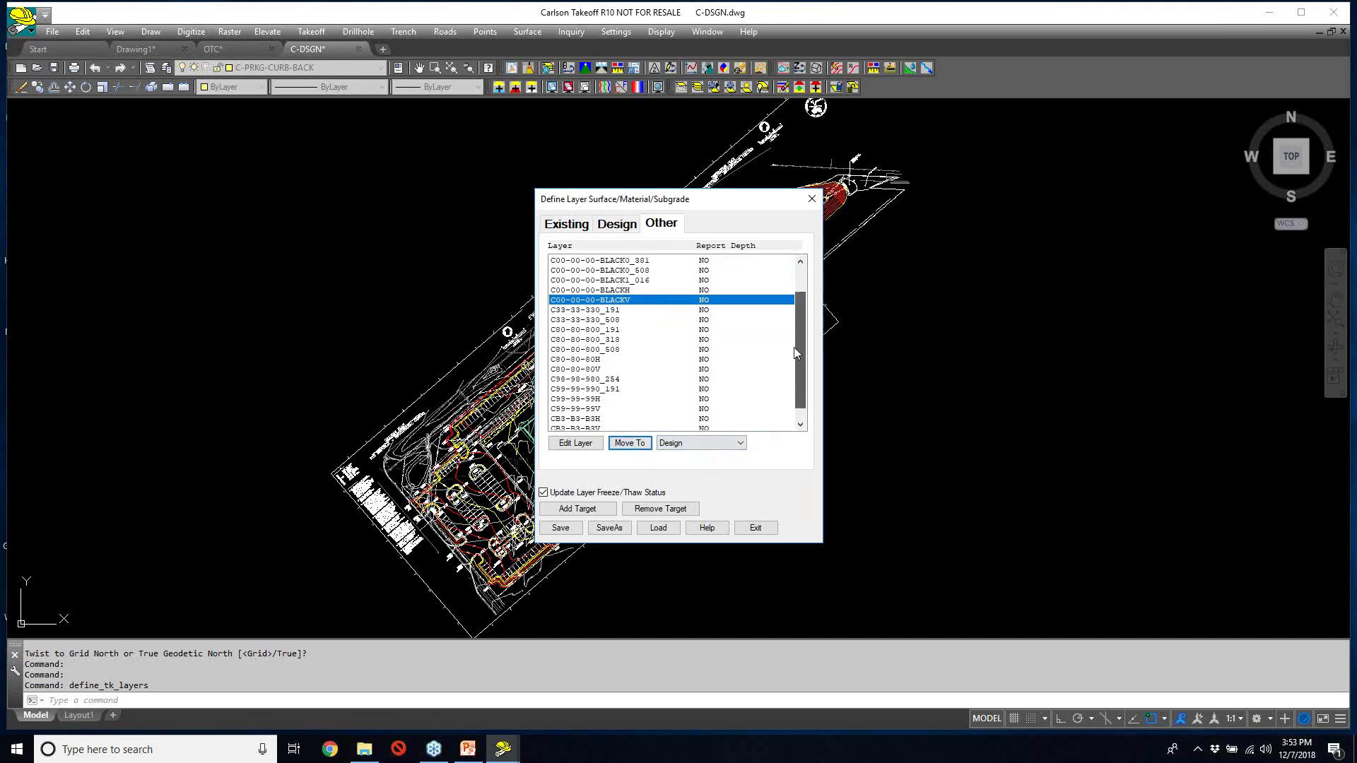
pyautogui.scroll(1, 795, 344)
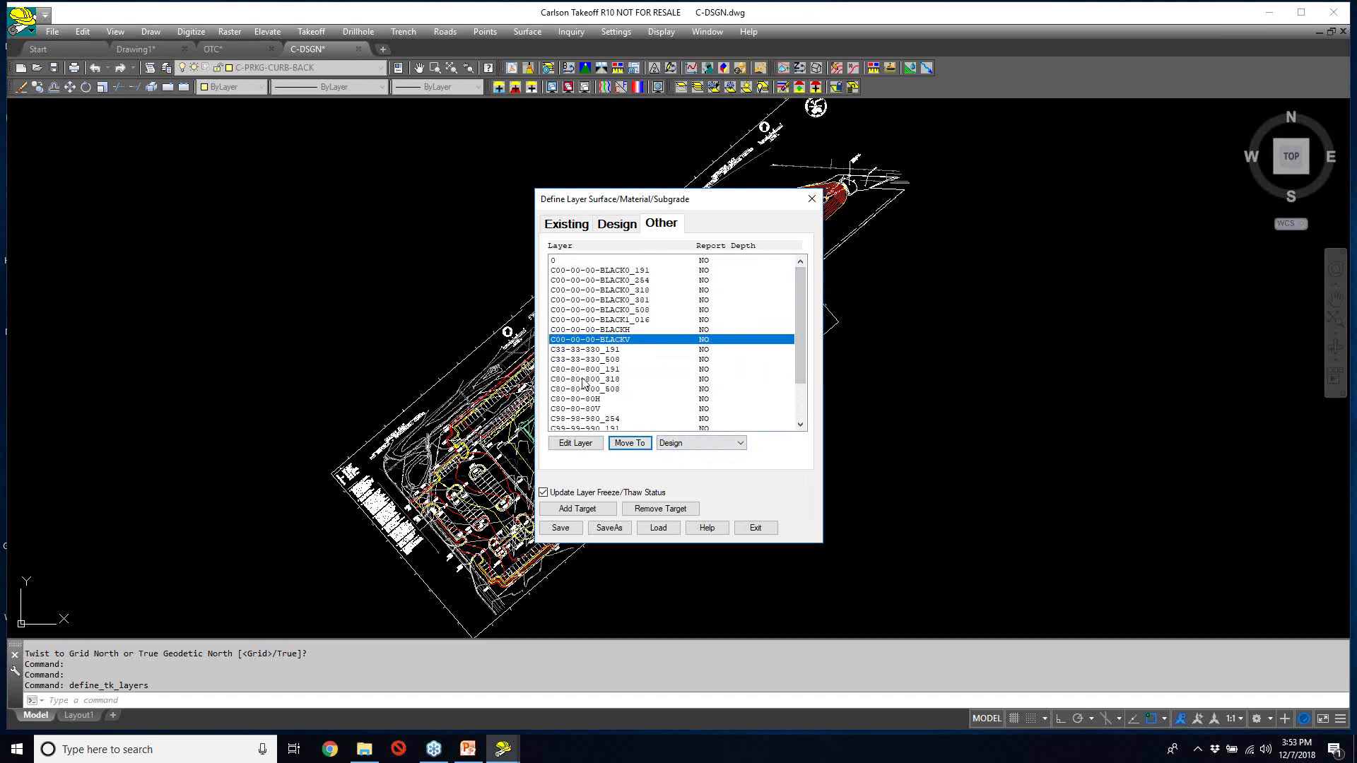
pyautogui.click(577, 228)
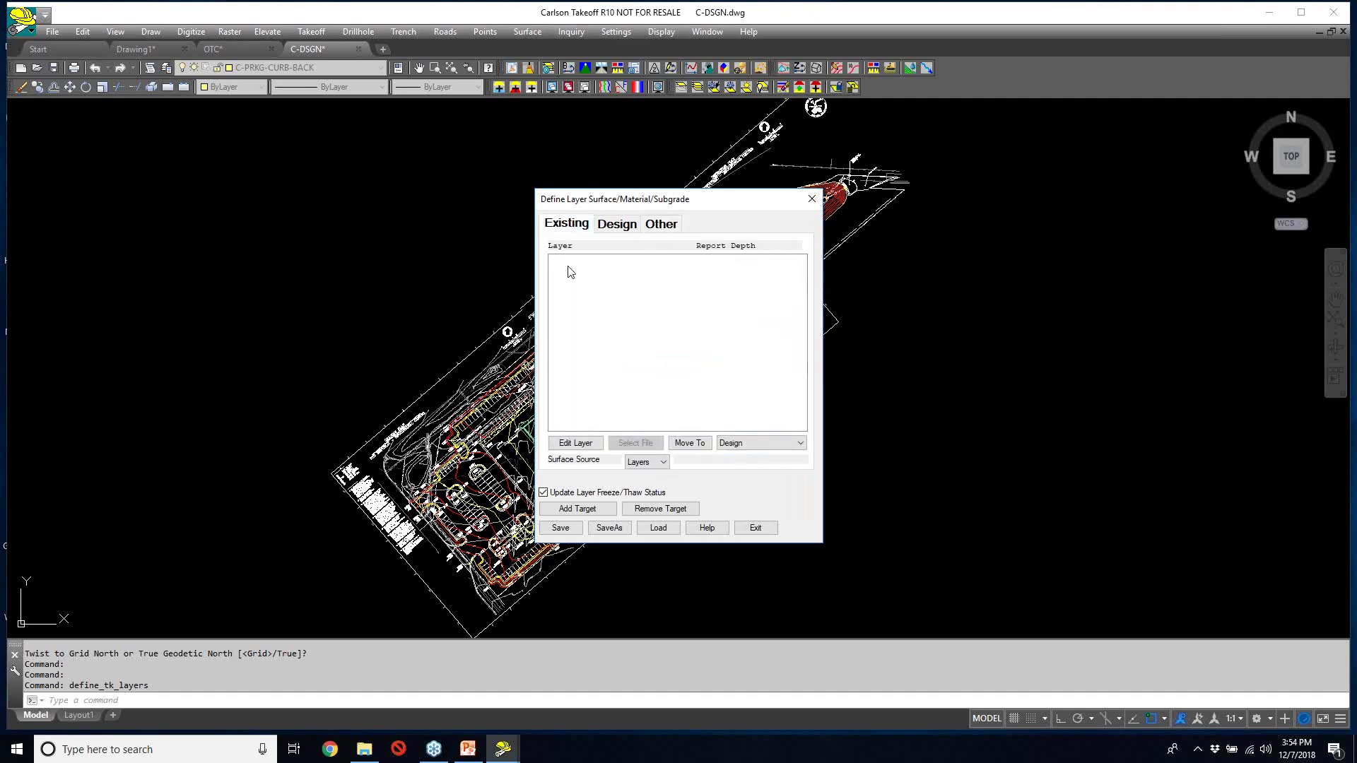
pyautogui.click(663, 224)
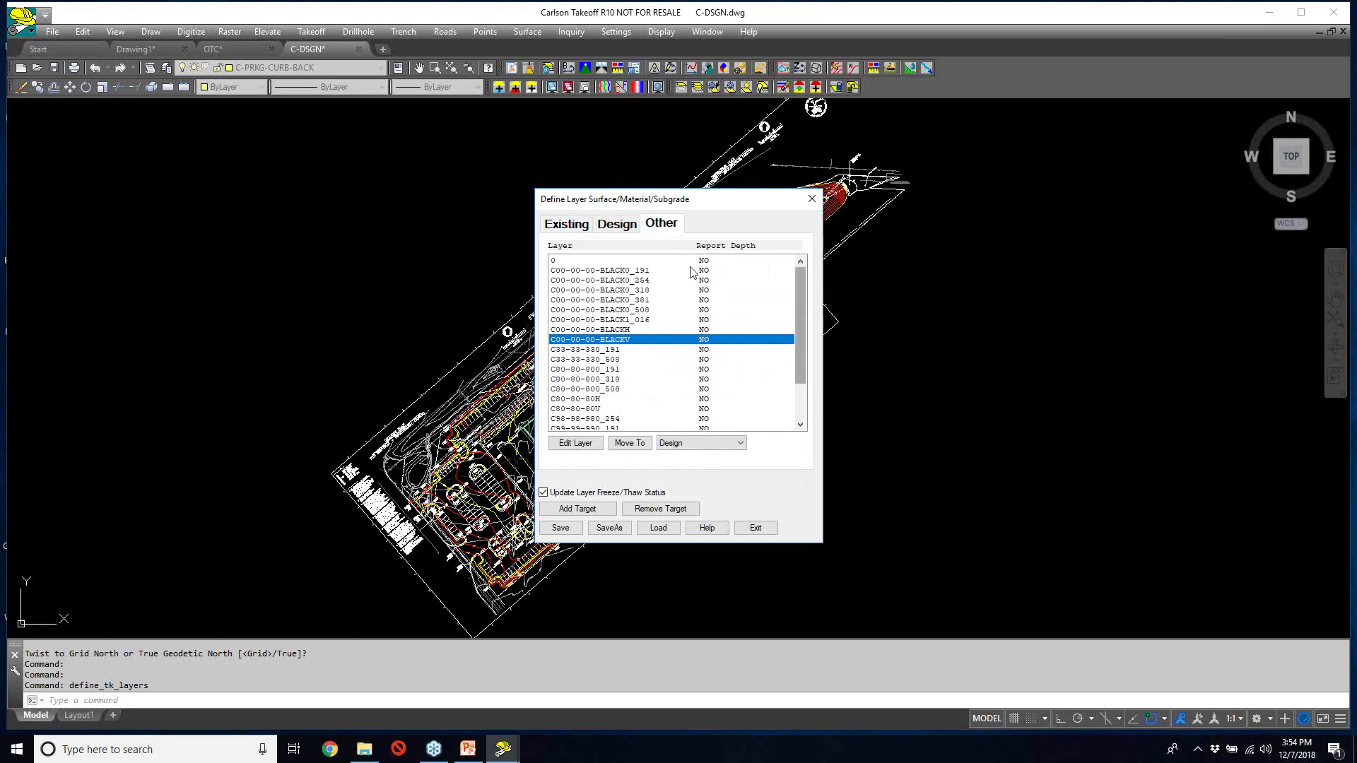
pyautogui.click(617, 225)
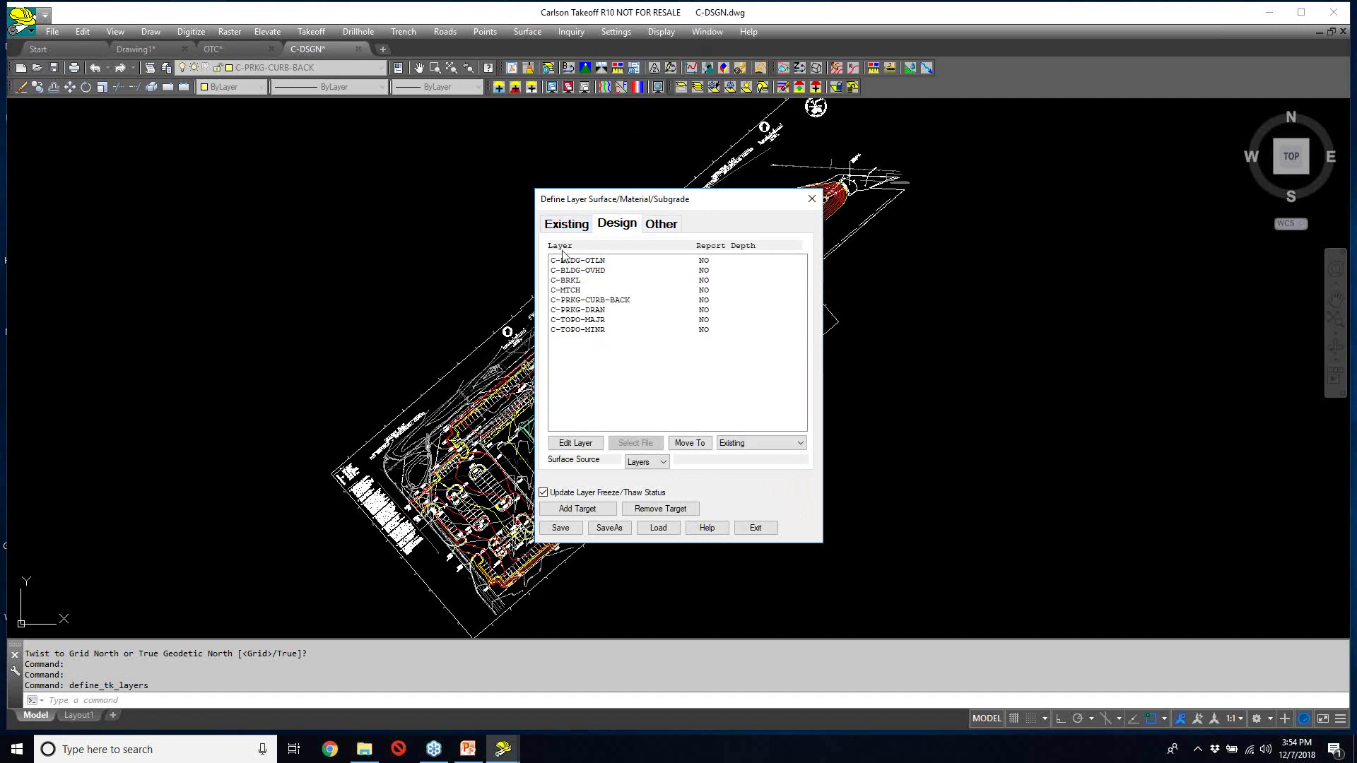
pyautogui.click(661, 224)
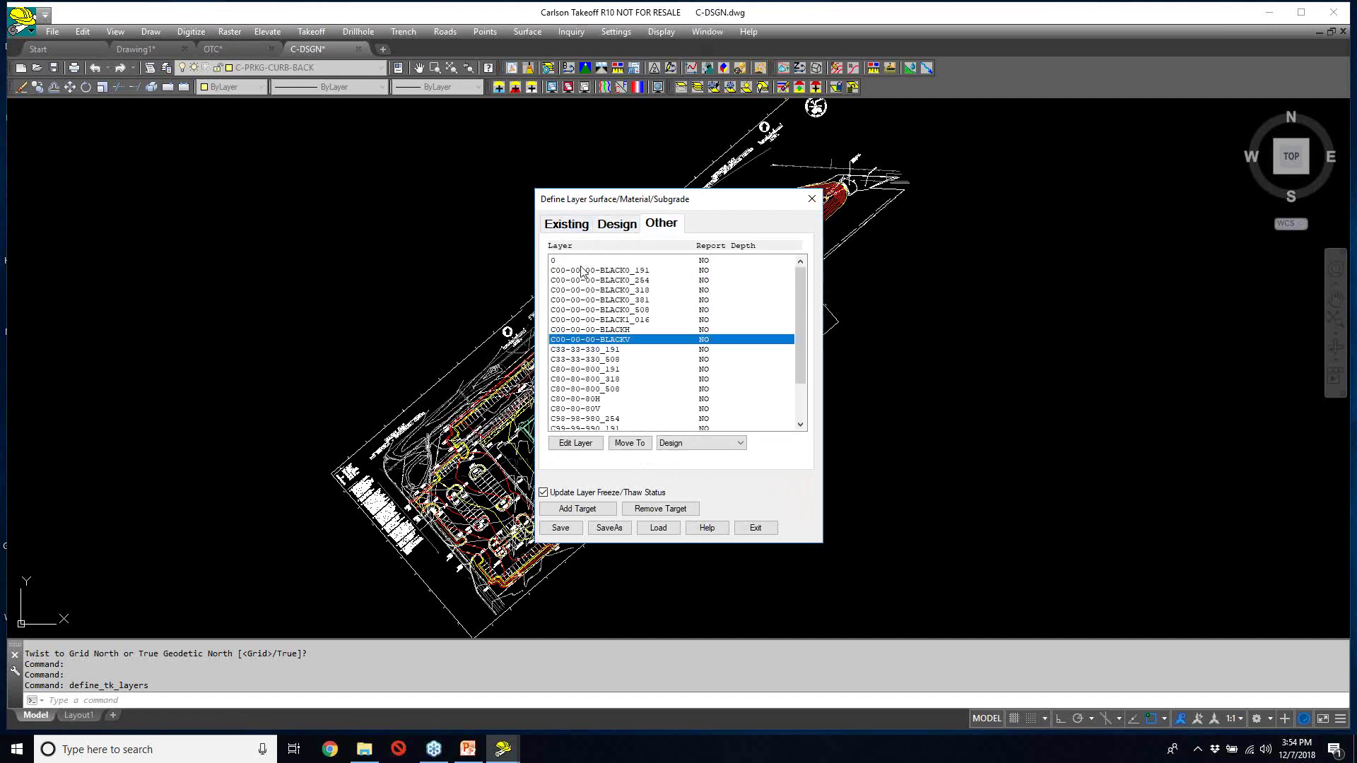
pyautogui.click(581, 531)
pyautogui.click(756, 528)
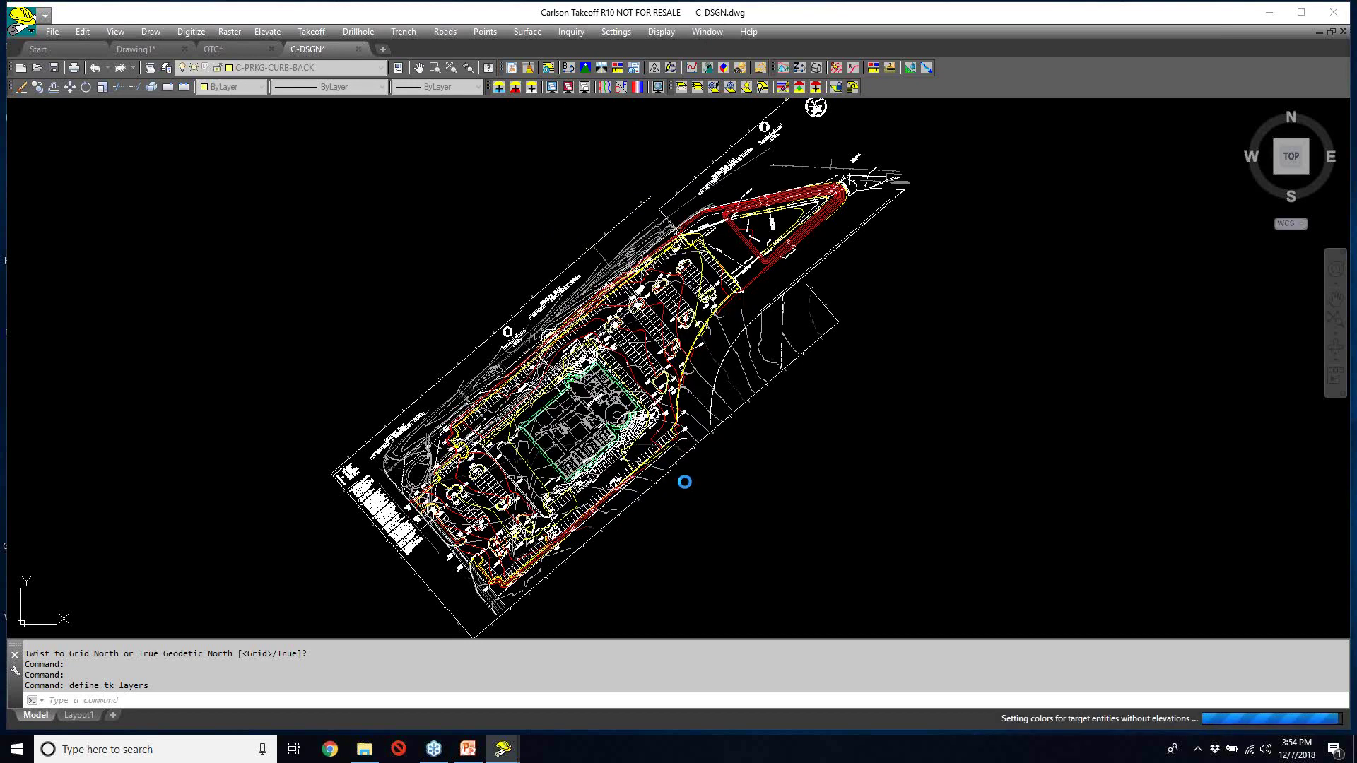
# - Insert V-EXST.dwg from the OTC folder as exploded entities at 0,0,0 with a scale of 1
pyautogui.write('INSert')
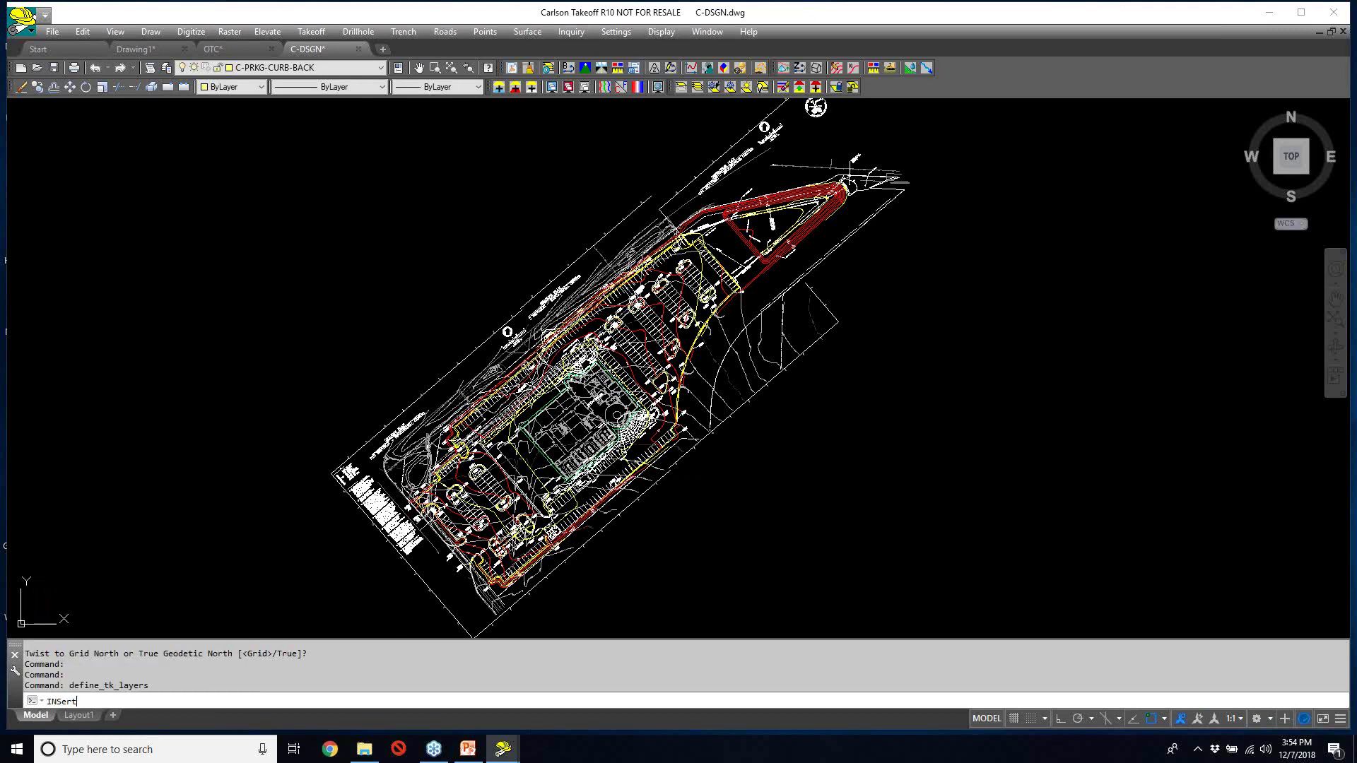
pyautogui.press('Return')
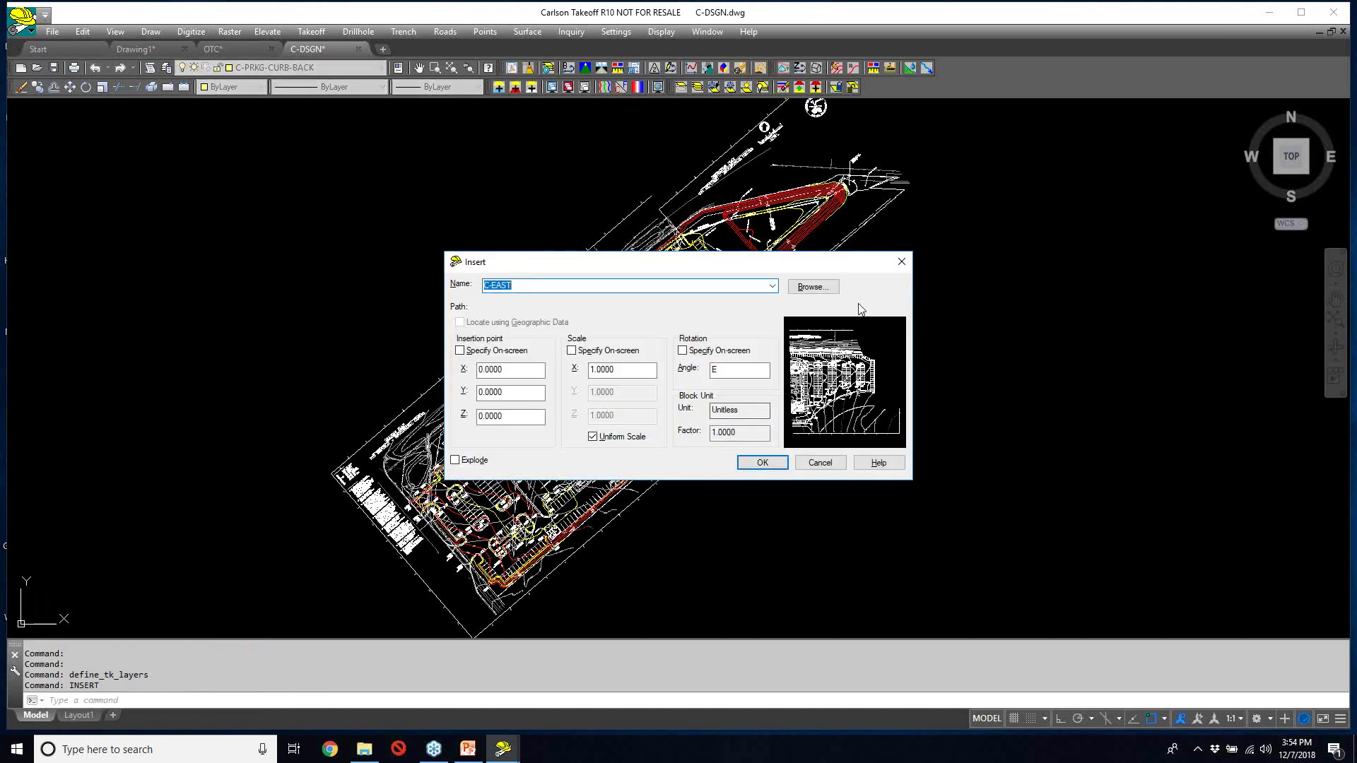
pyautogui.click(810, 287)
pyautogui.click(583, 352)
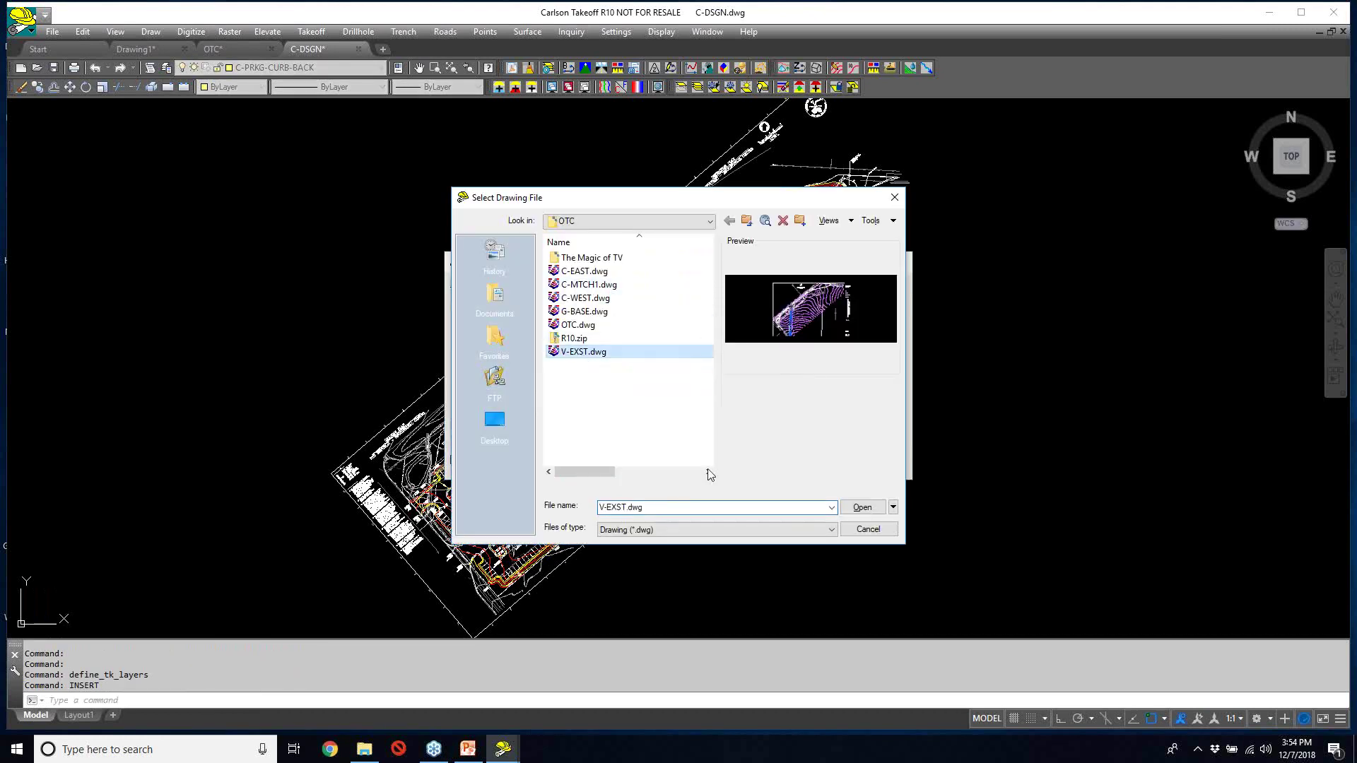
pyautogui.click(862, 509)
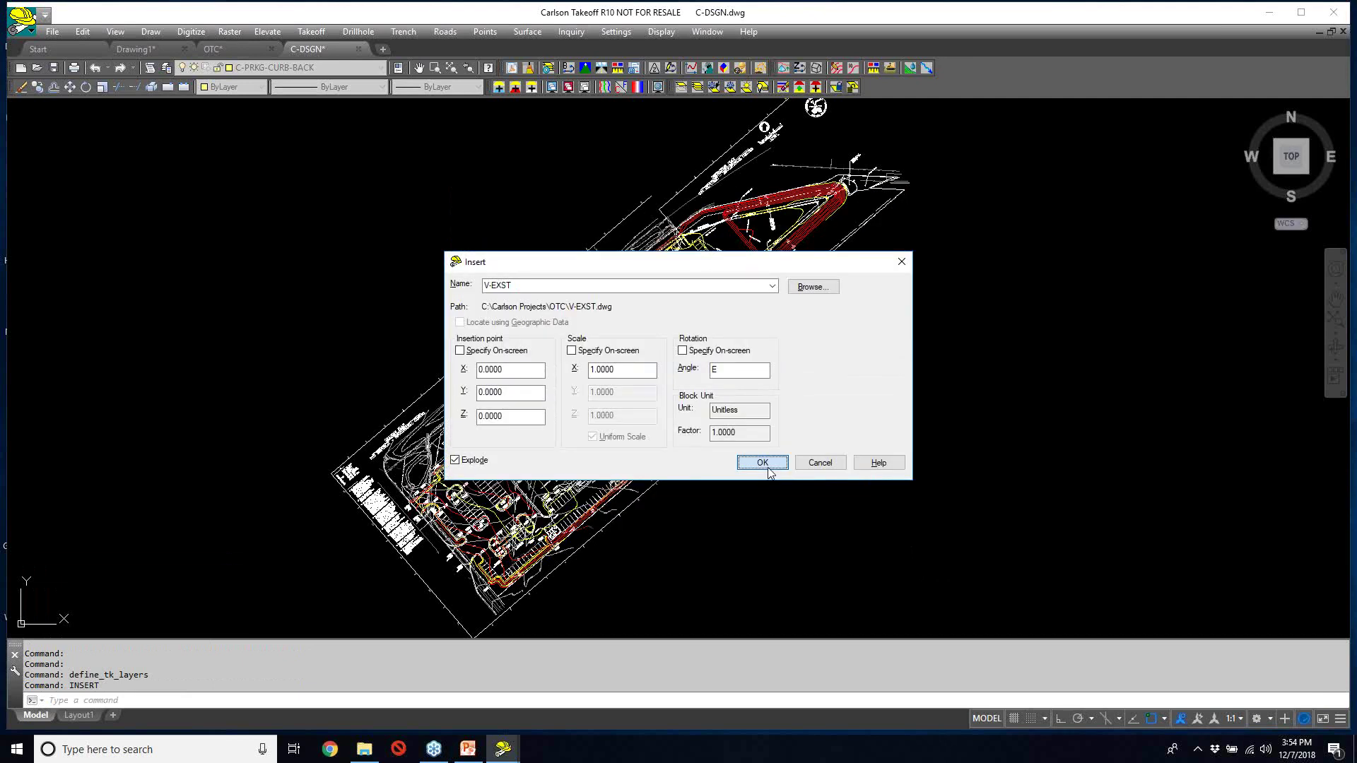
pyautogui.click(768, 467)
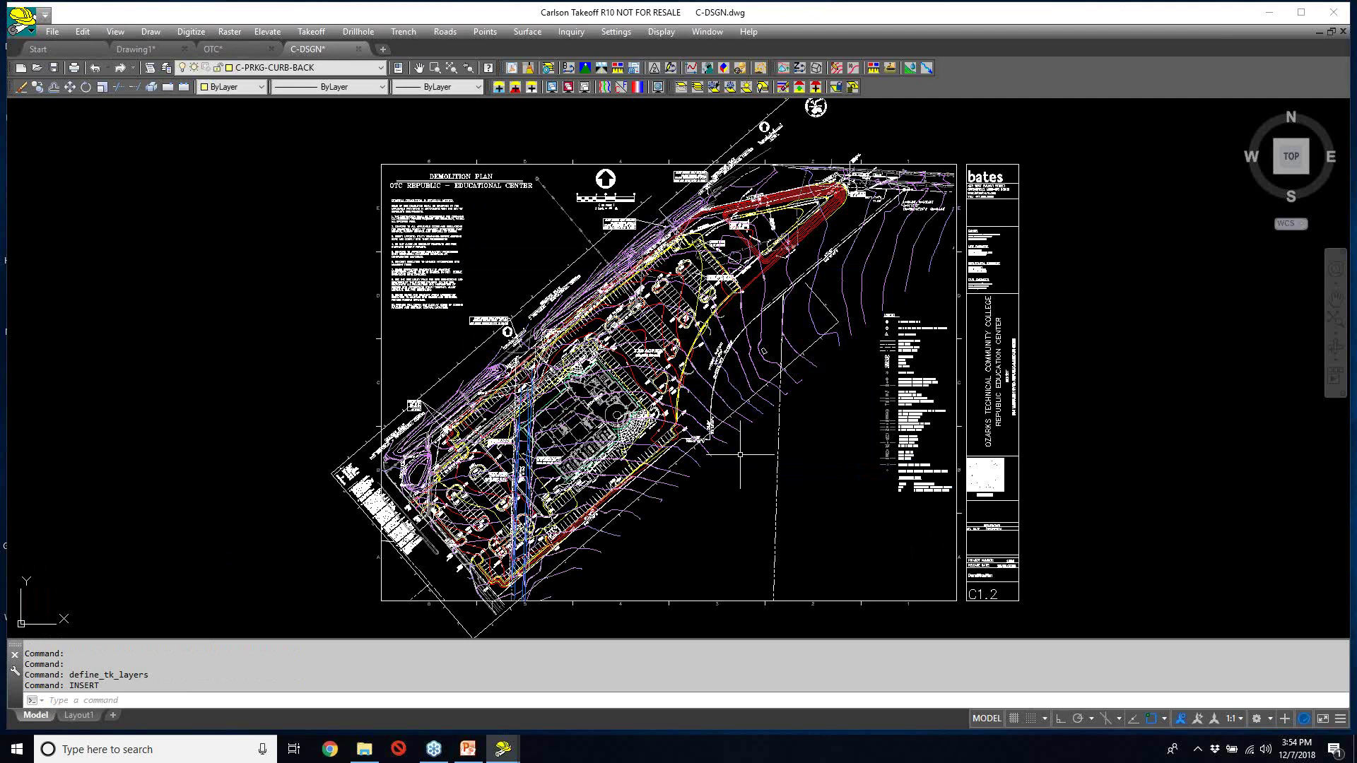
# - Move the inserted existing-conditions layers from Other to Existing in the layer surface definitions, then save and close
pyautogui.click(318, 35)
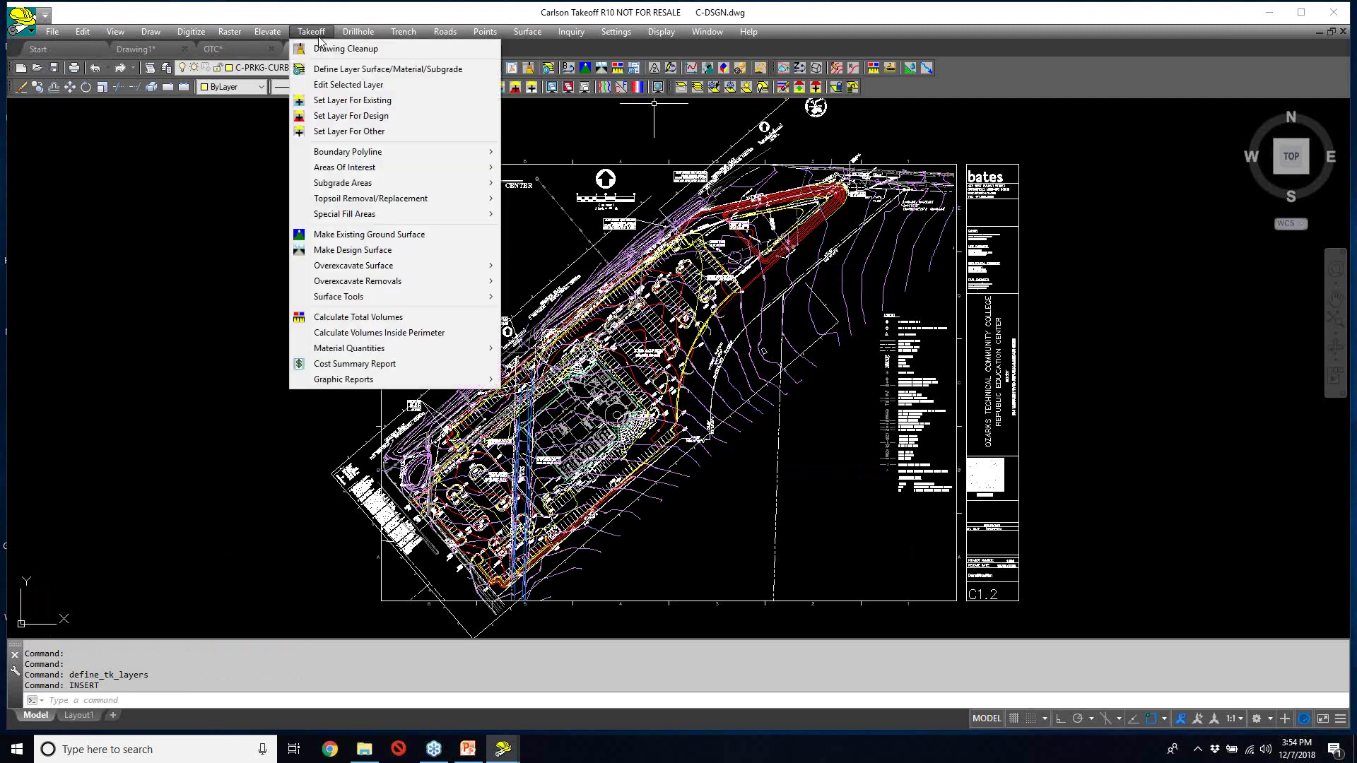
pyautogui.click(357, 70)
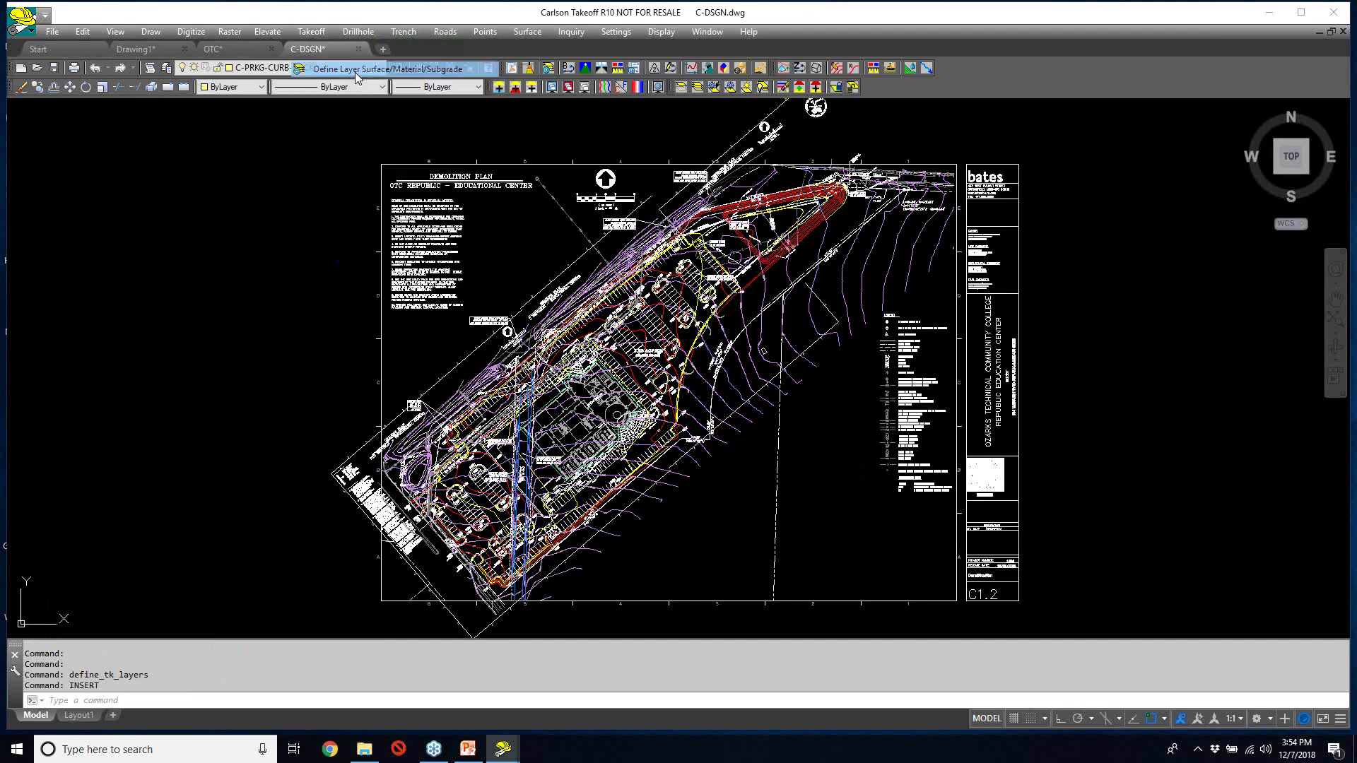
pyautogui.click(636, 443)
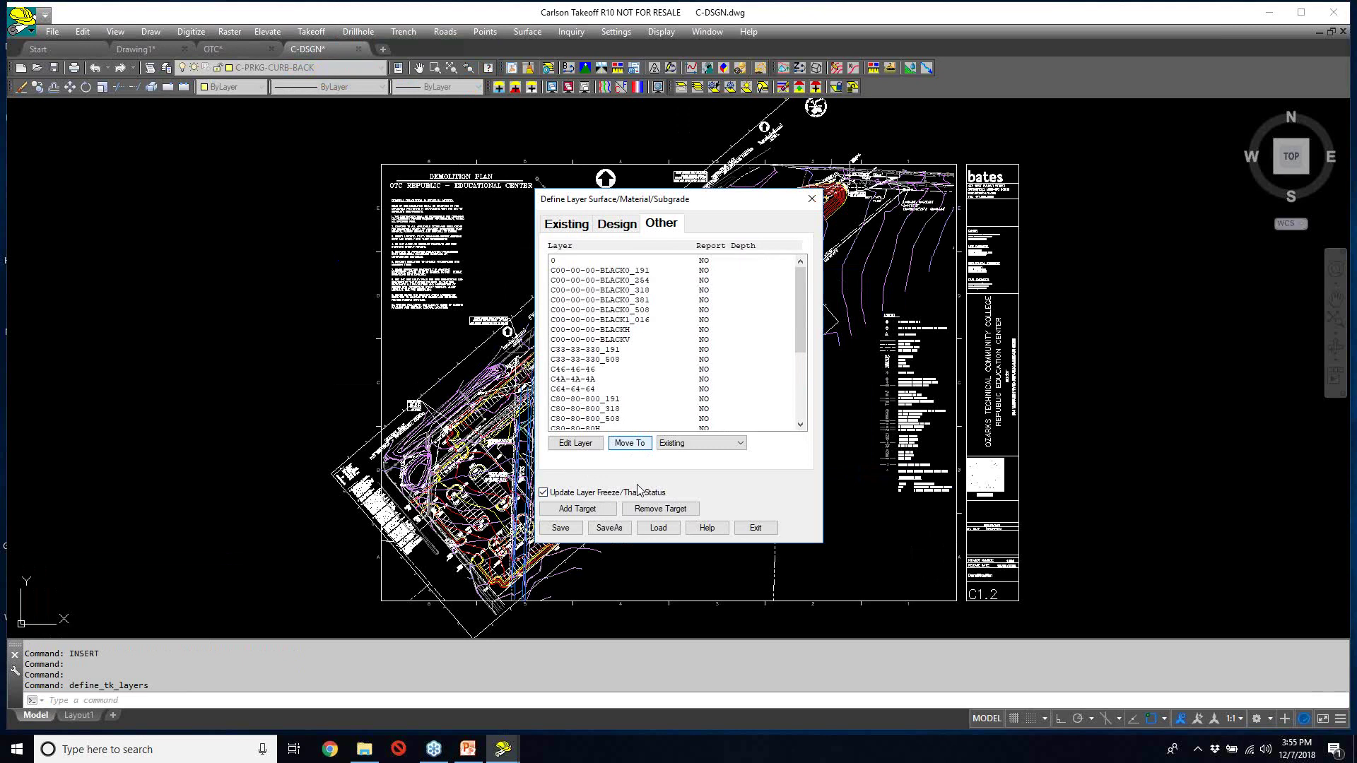
pyautogui.click(564, 529)
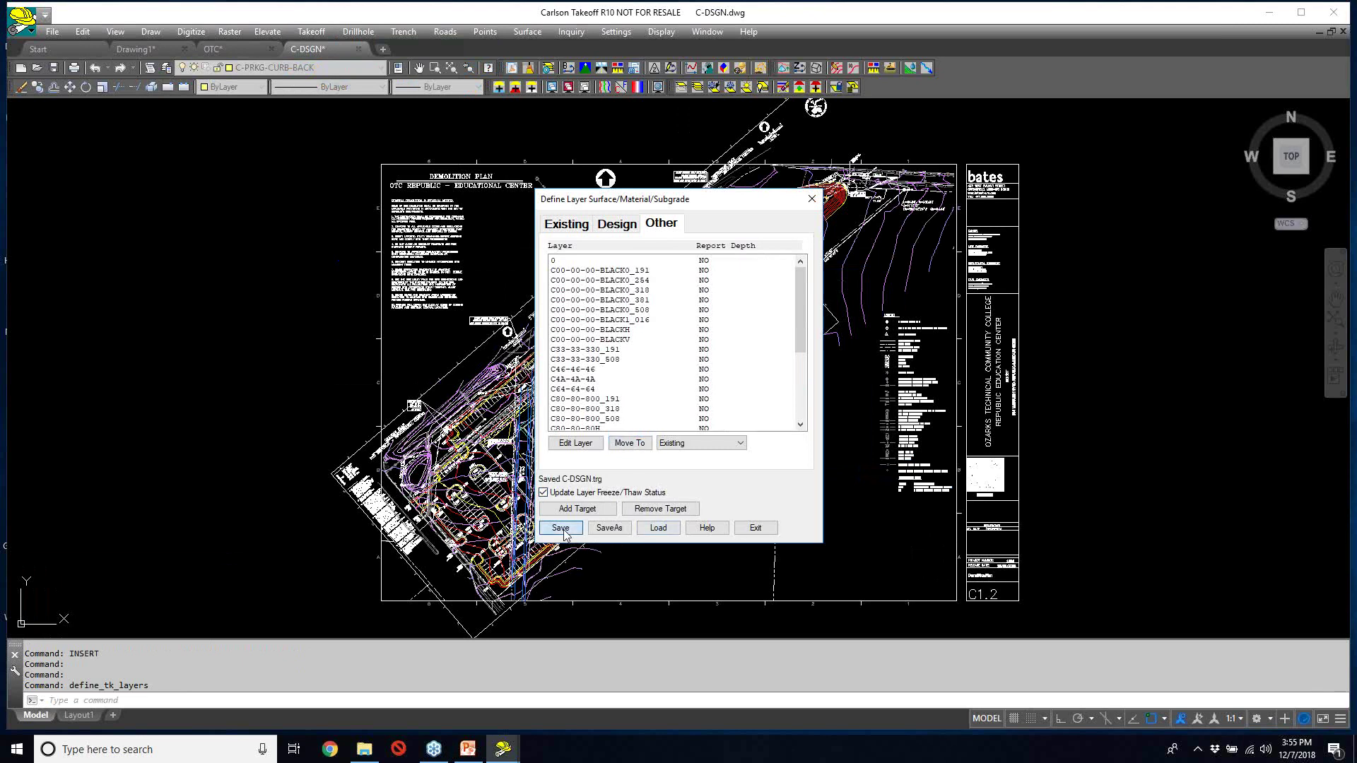
pyautogui.click(758, 528)
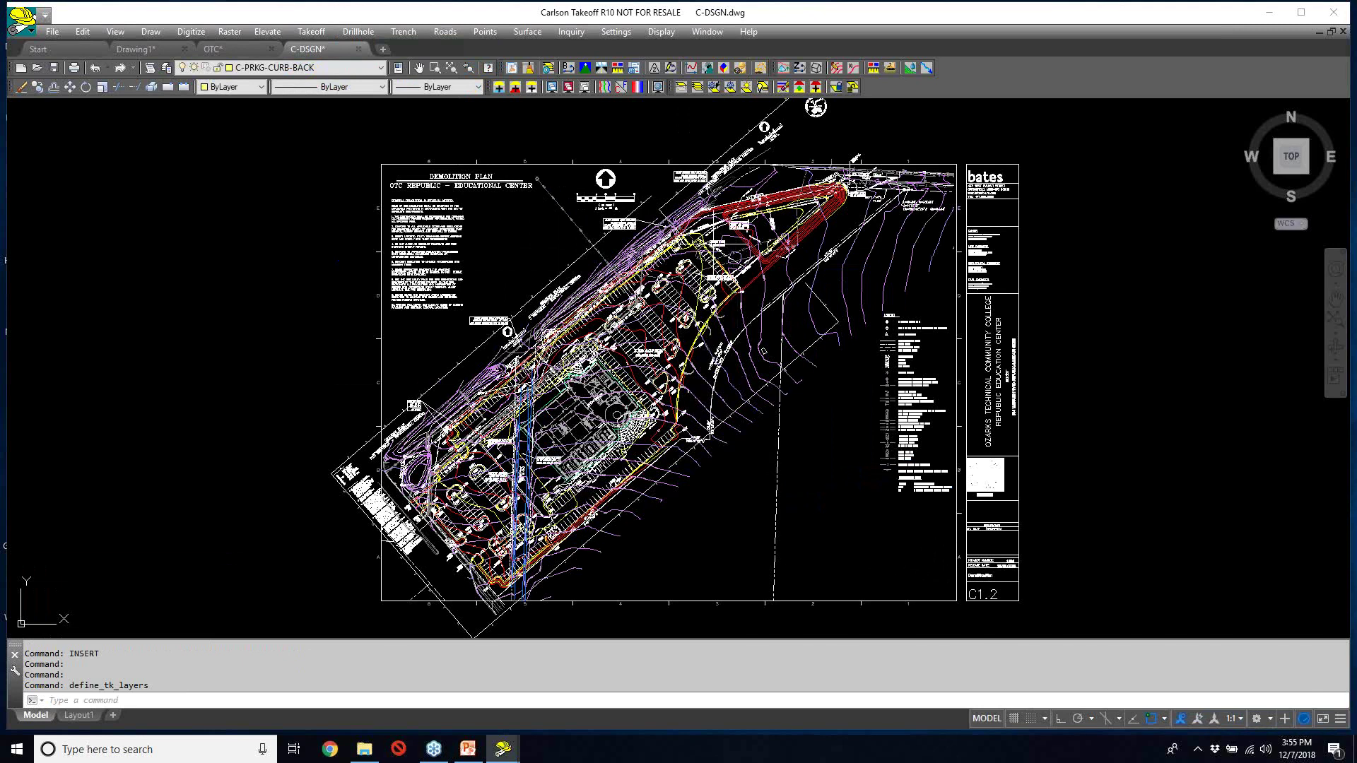
# - Turn off the display of the existing drawing's layers
pyautogui.click(556, 87)
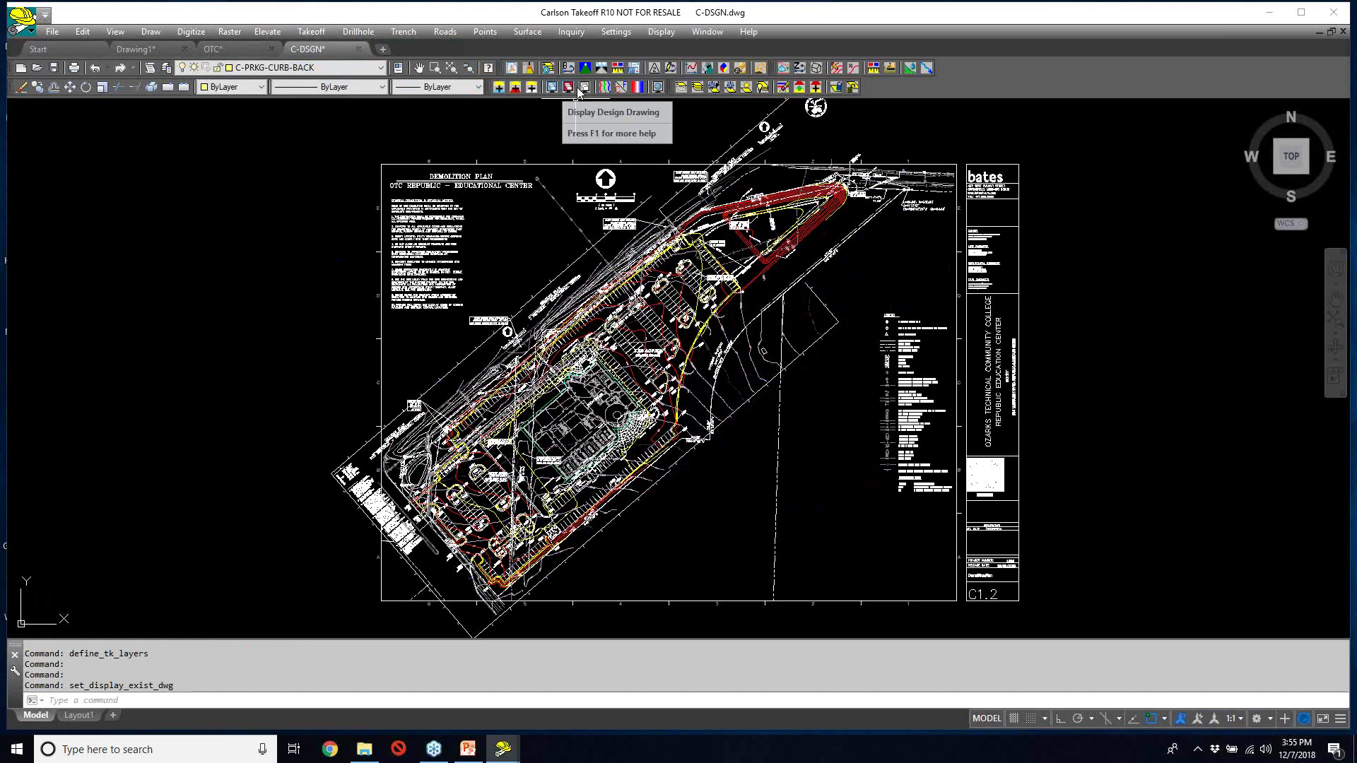
# - Hide the Other drawing's layers and set the output layer for Shrink-Wrap Entities to C-BNDY
pyautogui.click(564, 88)
pyautogui.click(150, 31)
pyautogui.click(239, 241)
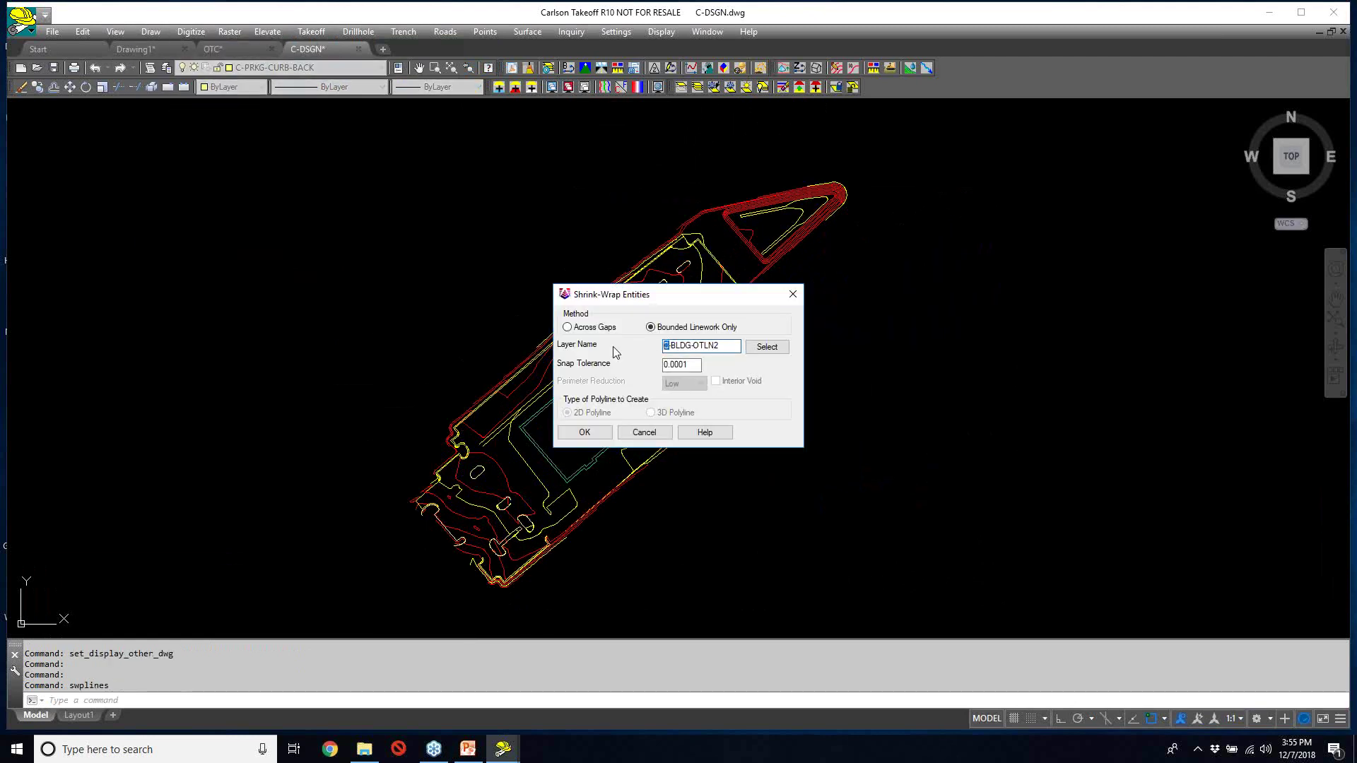
pyautogui.hotkey('shift', 'Right')
pyautogui.hotkey('shift', 'Right')
pyautogui.hotkey('shift', 'Right')
pyautogui.hotkey('shift', 'Right')
pyautogui.hotkey('shift', 'Right')
pyautogui.hotkey('shift', 'Right')
pyautogui.hotkey('shift', 'Right')
pyautogui.hotkey('shift', 'Right')
pyautogui.hotkey('shift', 'Right')
pyautogui.write('NDY')
# - Shrink-wrap all the displayed design linework across gaps as a 2D polyline with medium perimeter reduction
pyautogui.click(581, 327)
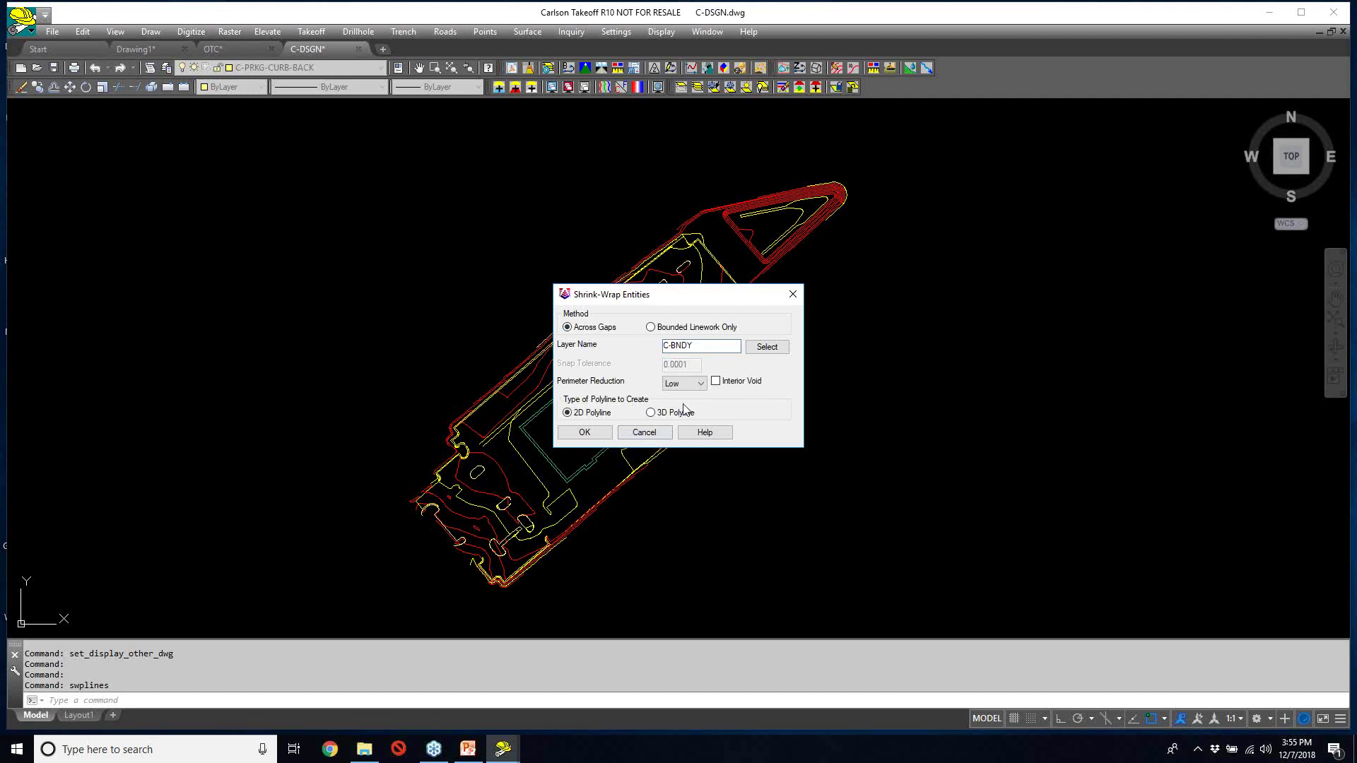
pyautogui.click(693, 385)
pyautogui.click(683, 416)
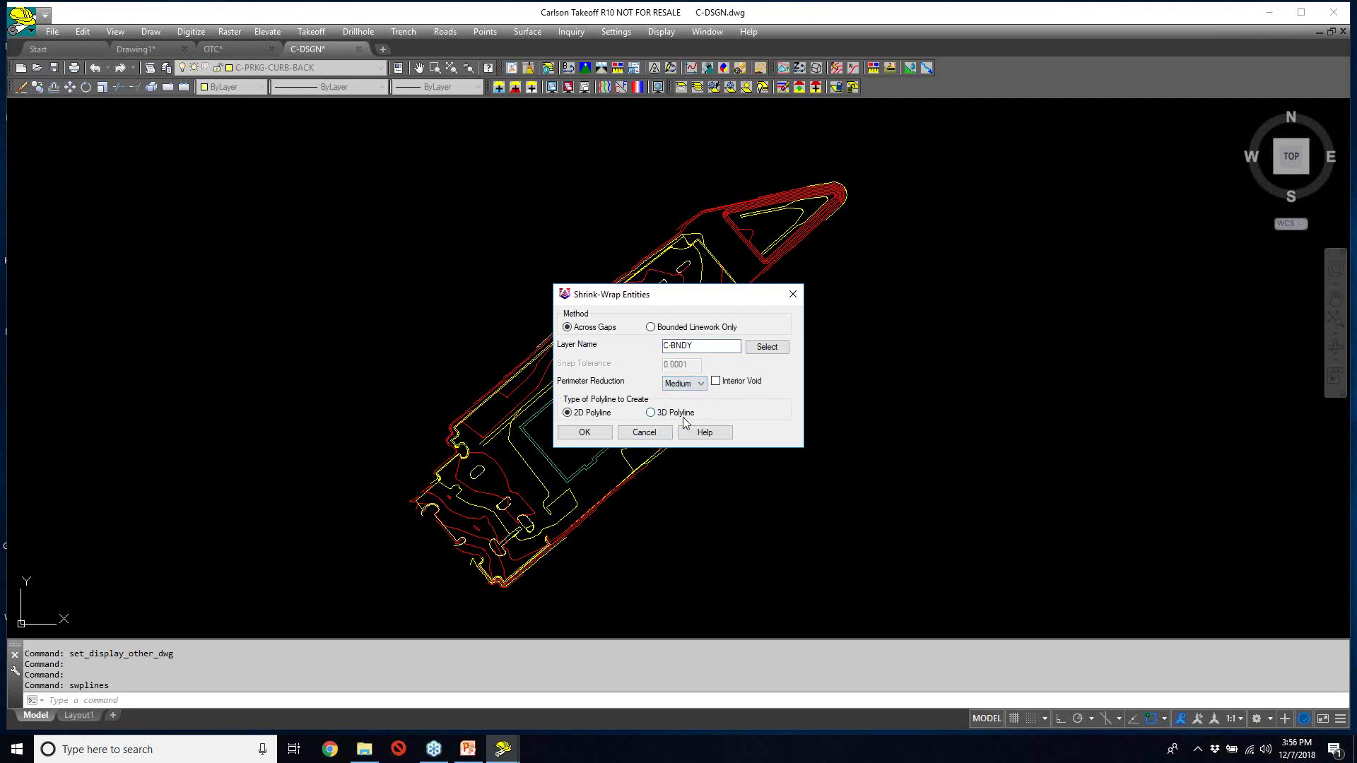
pyautogui.click(585, 433)
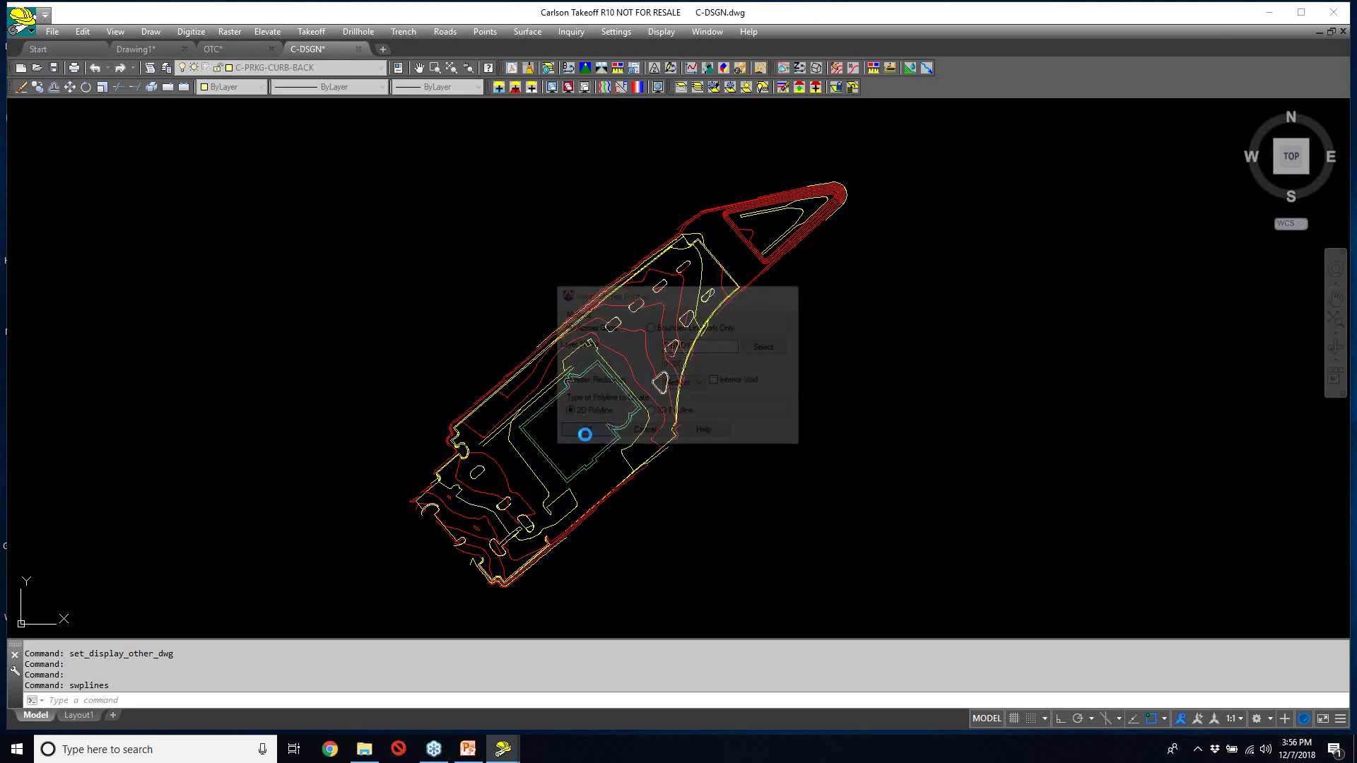
pyautogui.click(920, 159)
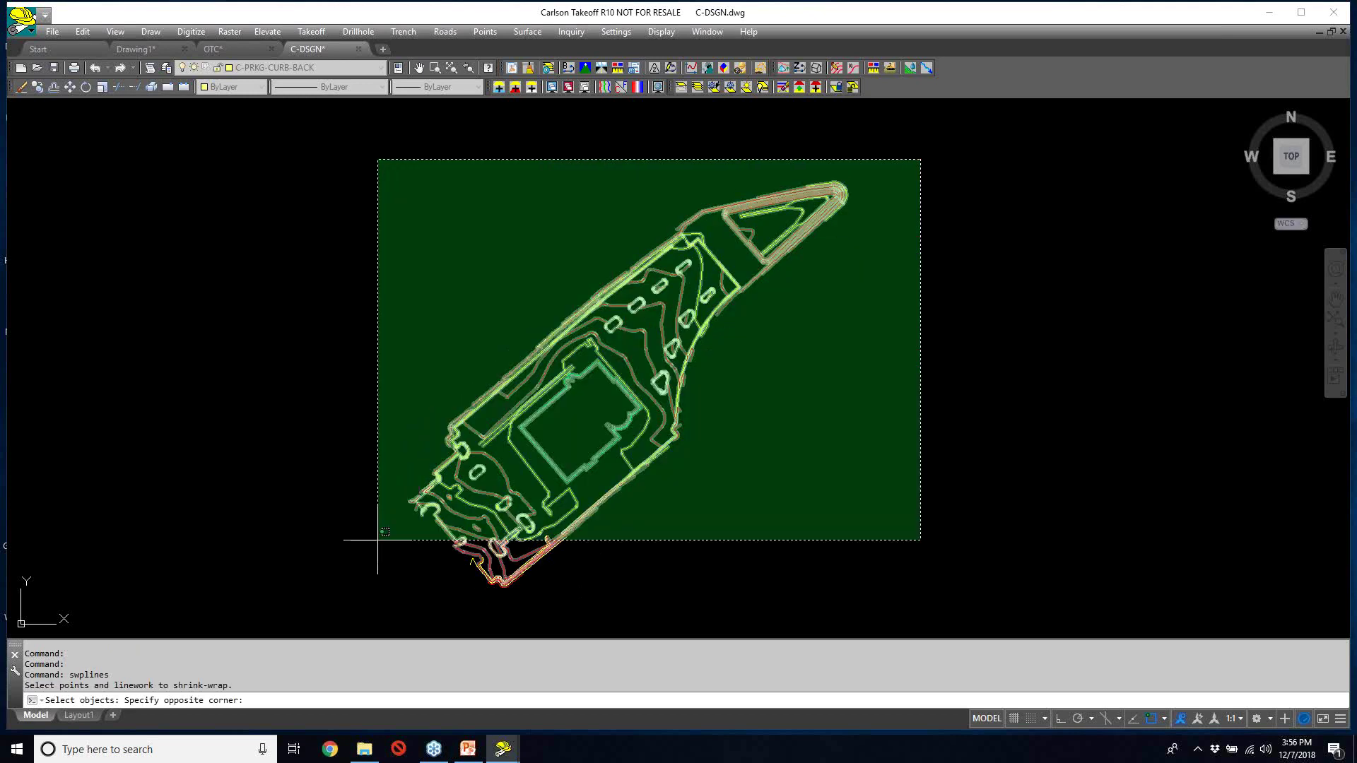
pyautogui.click(342, 582)
pyautogui.press('Return')
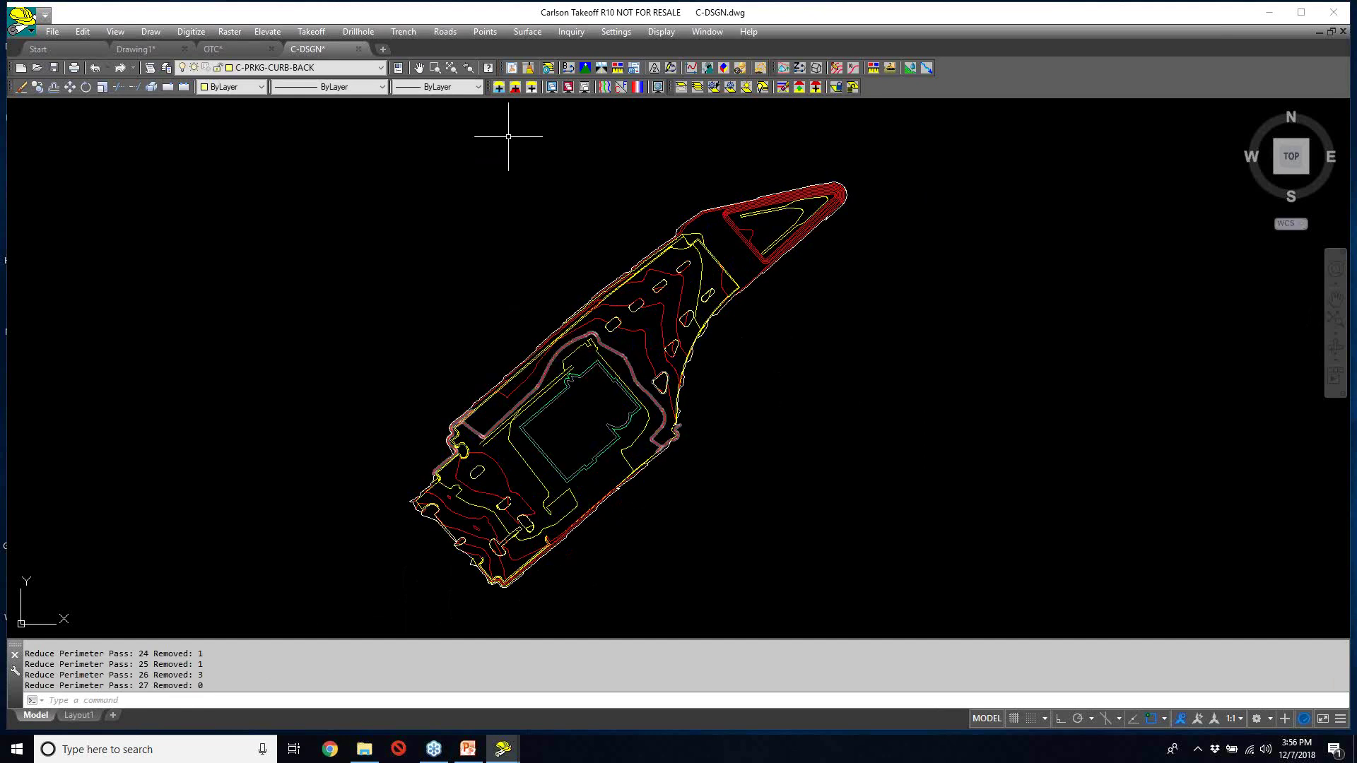
# - Set the shrink-wrapped perimeter around the site as the takeoff boundary polyline
pyautogui.click(319, 32)
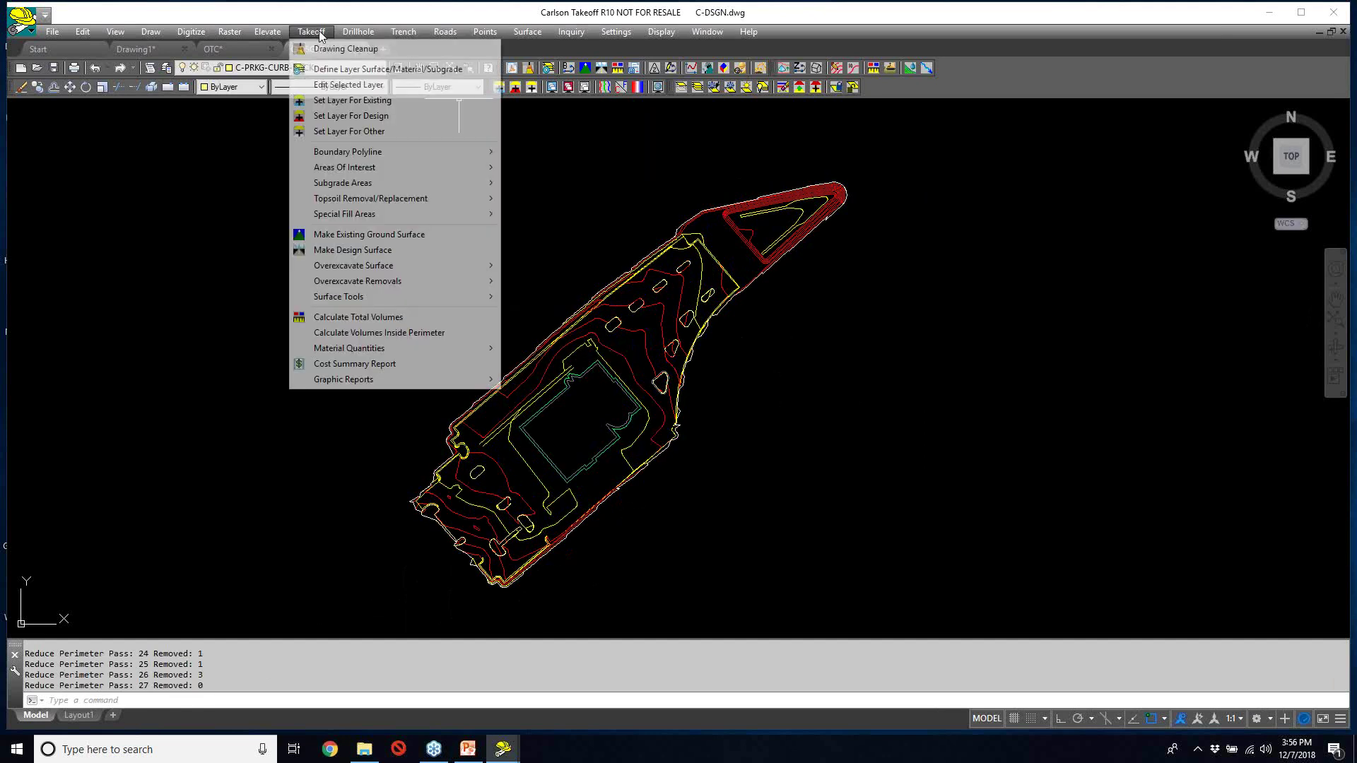
pyautogui.moveTo(368, 152)
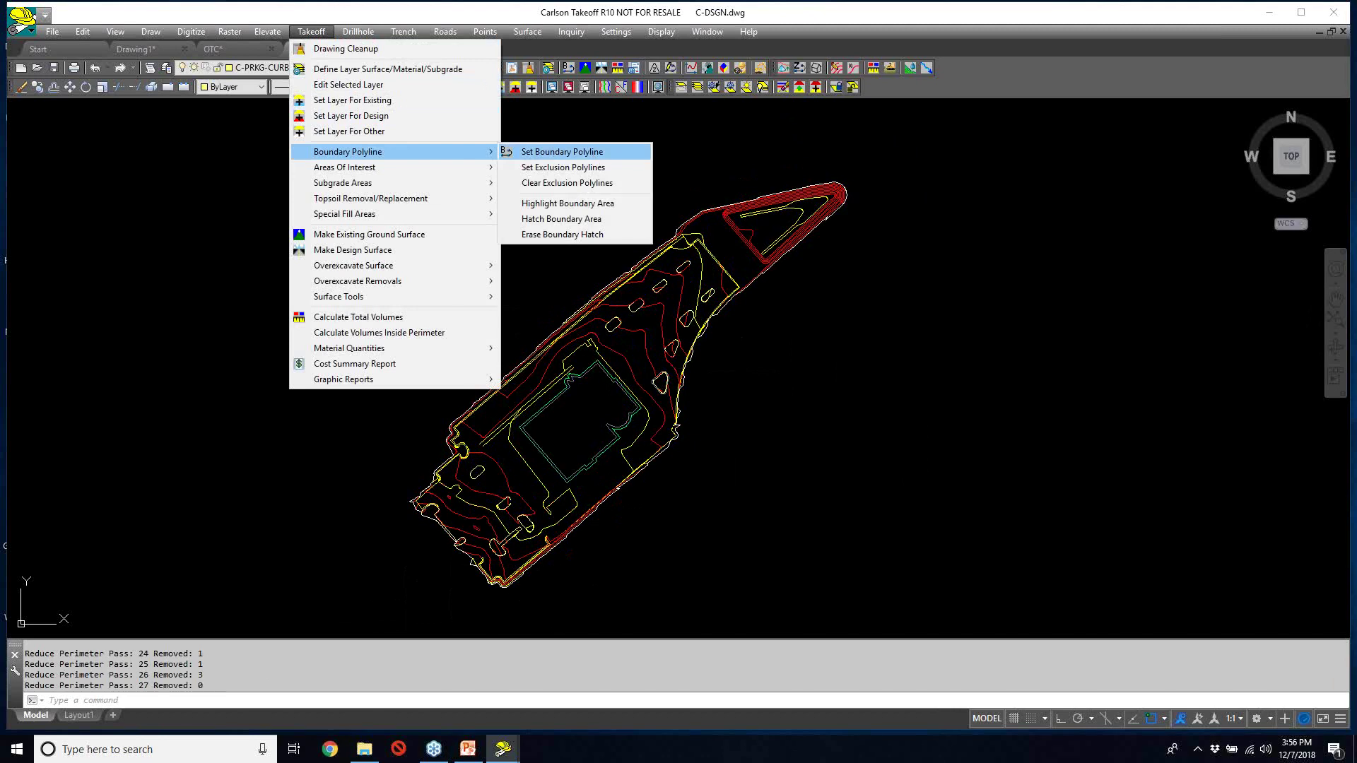
pyautogui.click(562, 152)
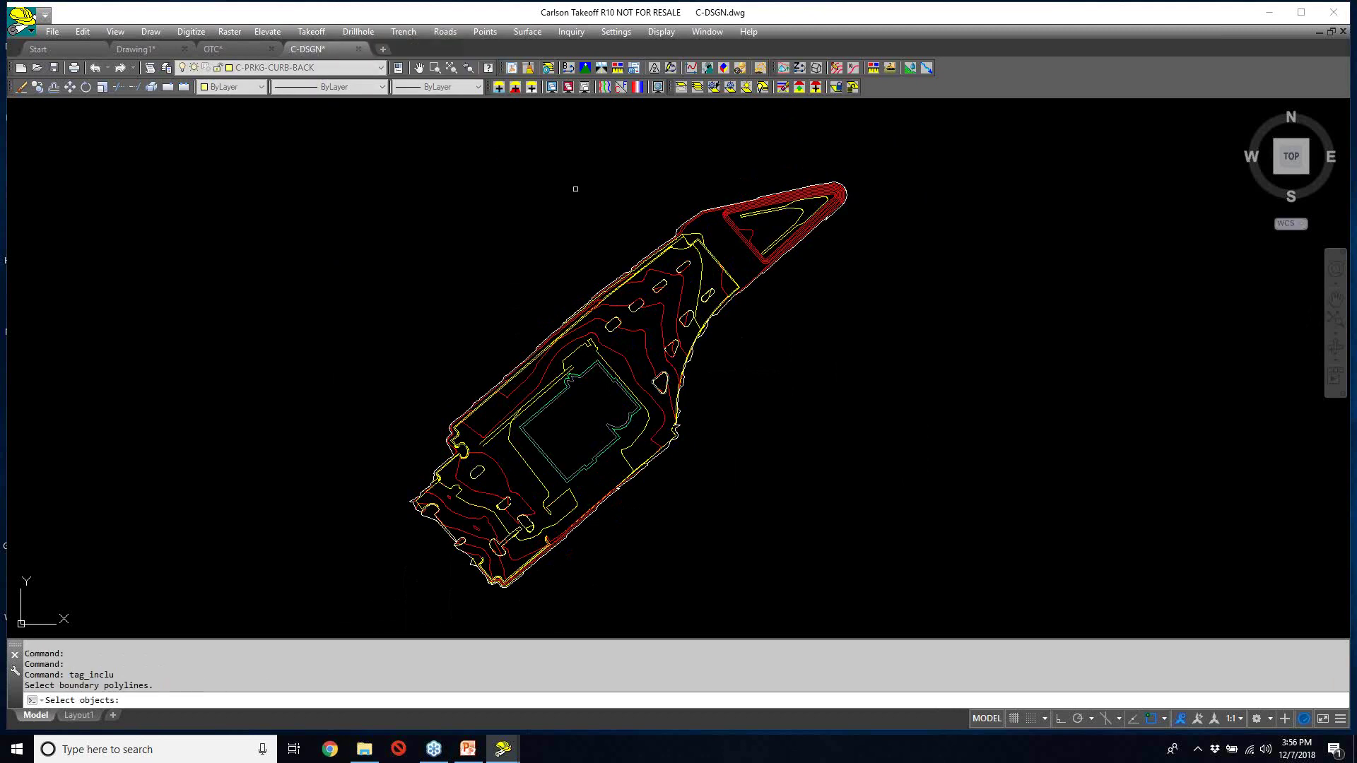
pyautogui.scroll(8, 463, 451)
pyautogui.click(465, 453)
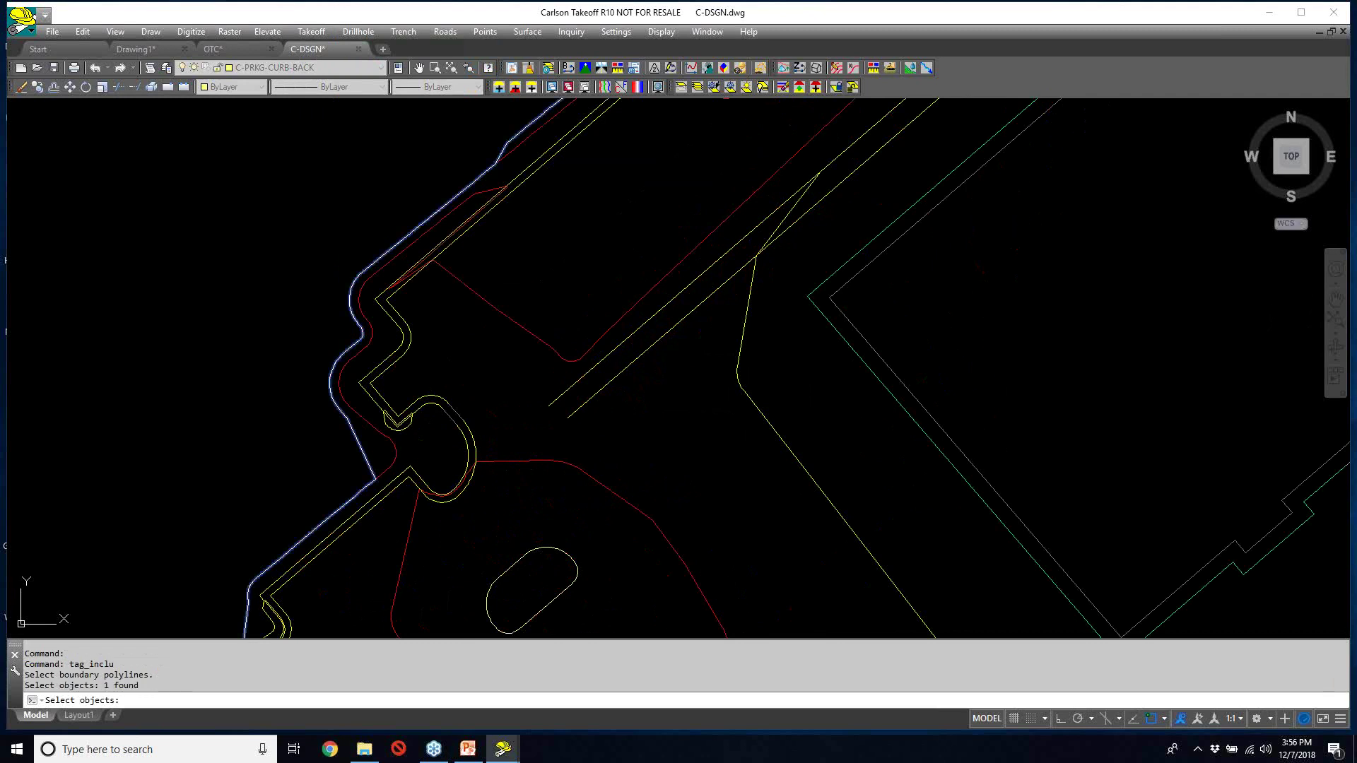
pyautogui.press('Return')
pyautogui.scroll(-3, 448, 433)
pyautogui.scroll(-5, 424, 424)
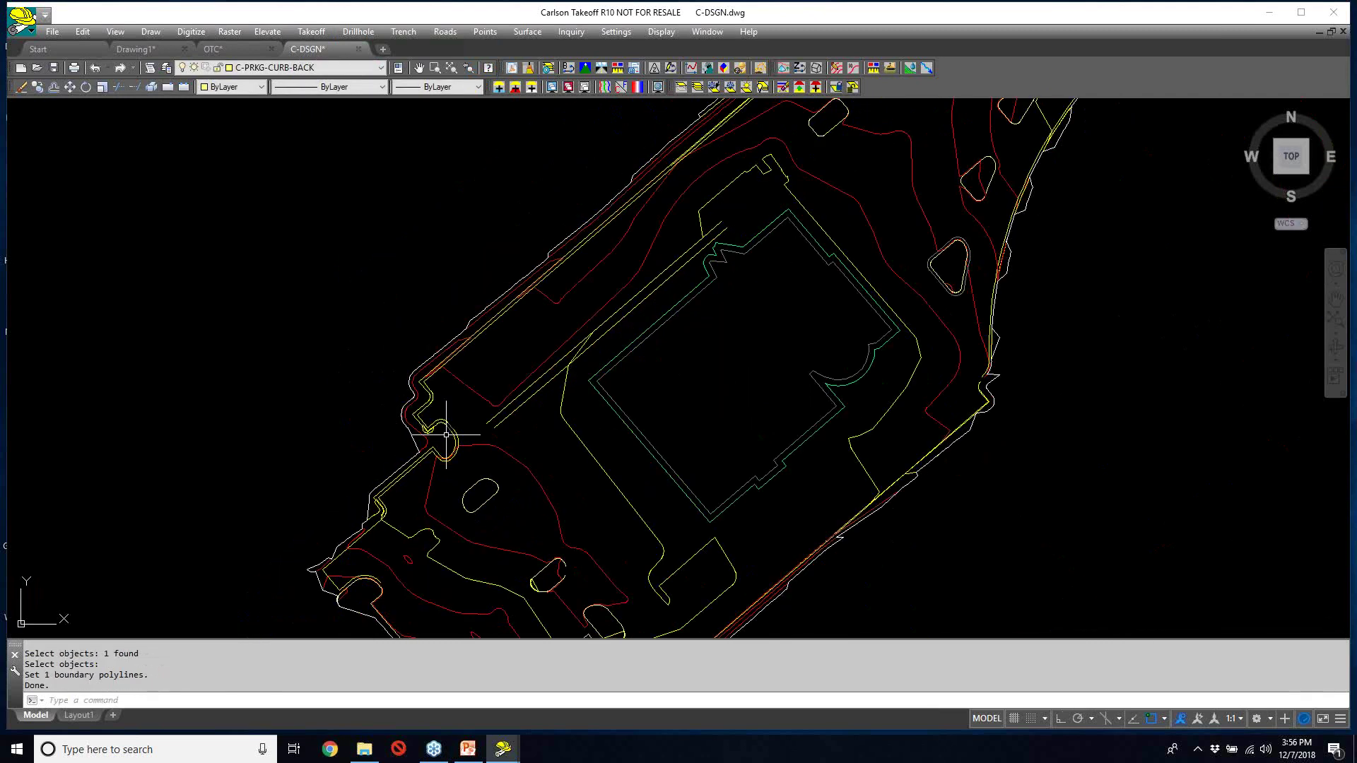
# - Make the existing ground surface, check its two breakline T-intersections in the data problem log, and close the log
pyautogui.click(311, 33)
pyautogui.moveTo(352, 154)
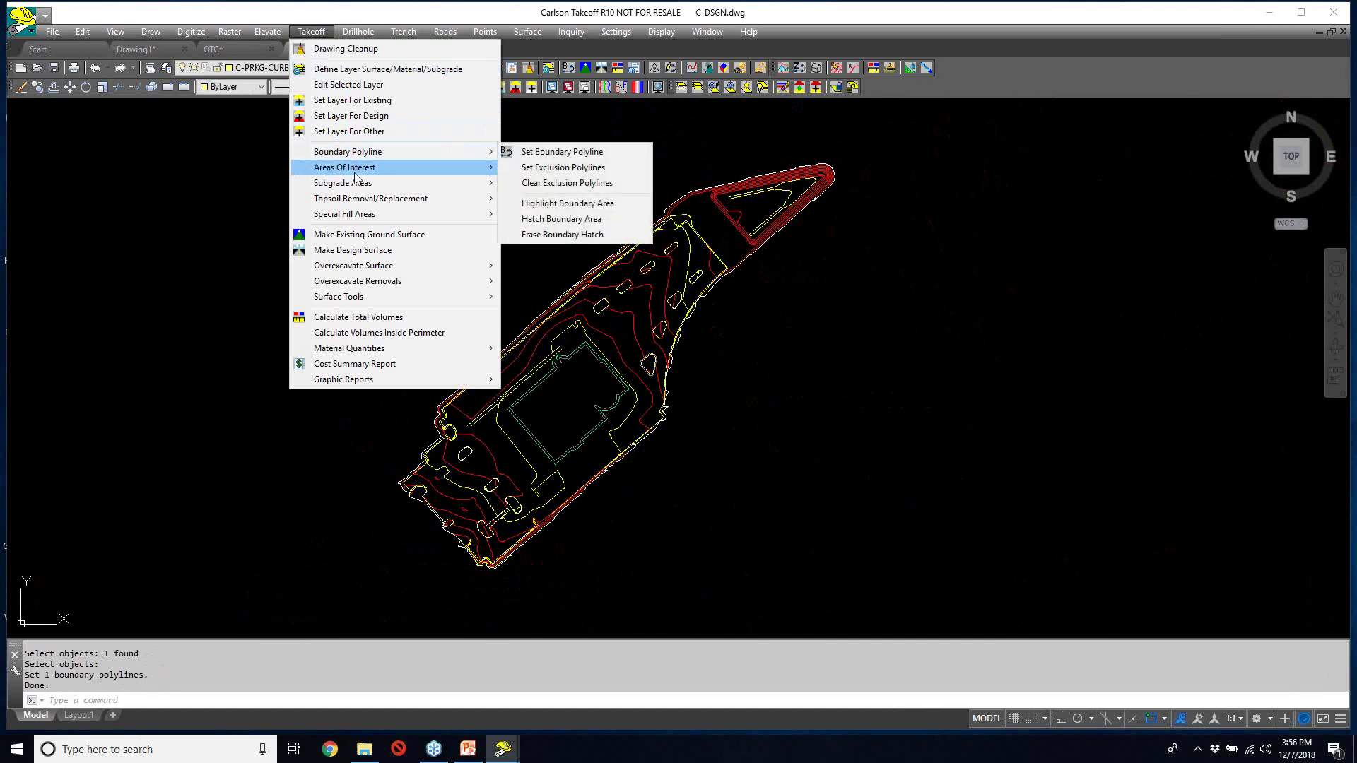
pyautogui.click(369, 236)
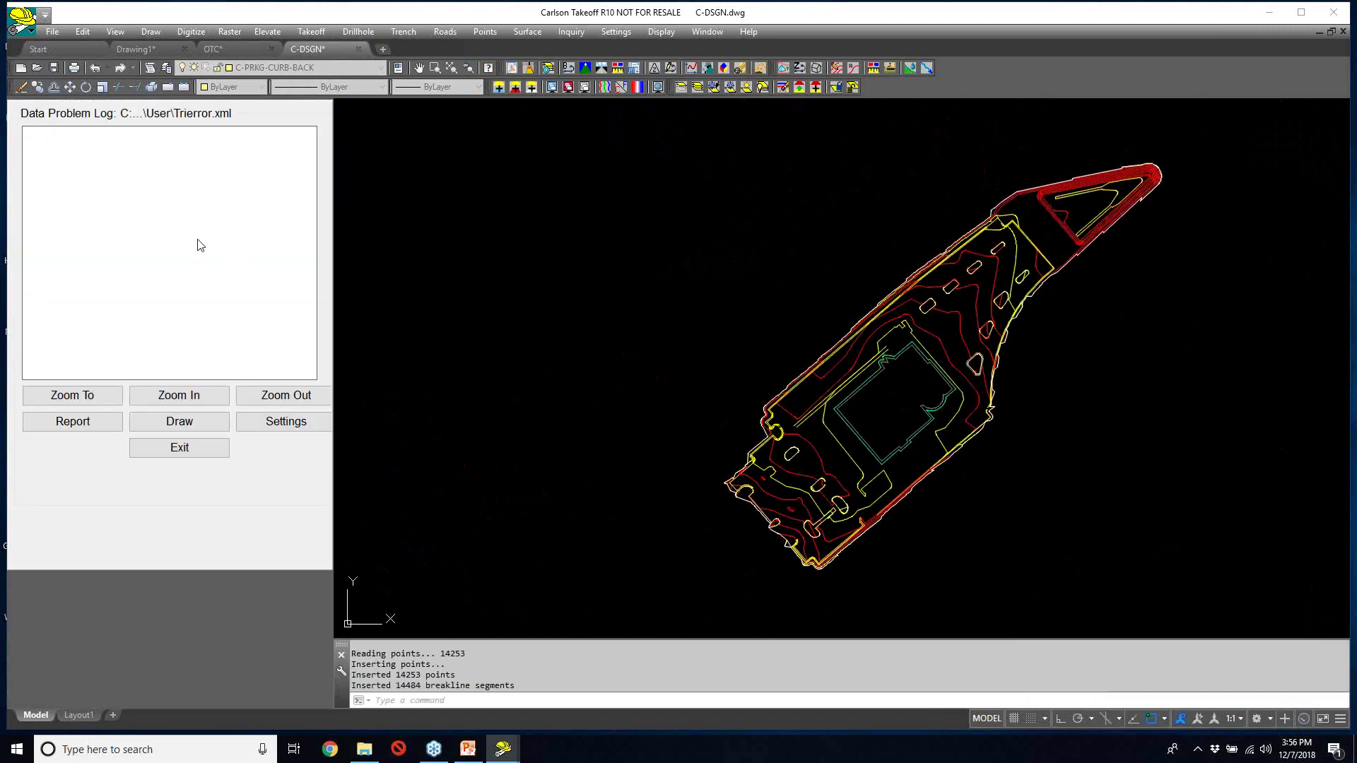
pyautogui.click(161, 151)
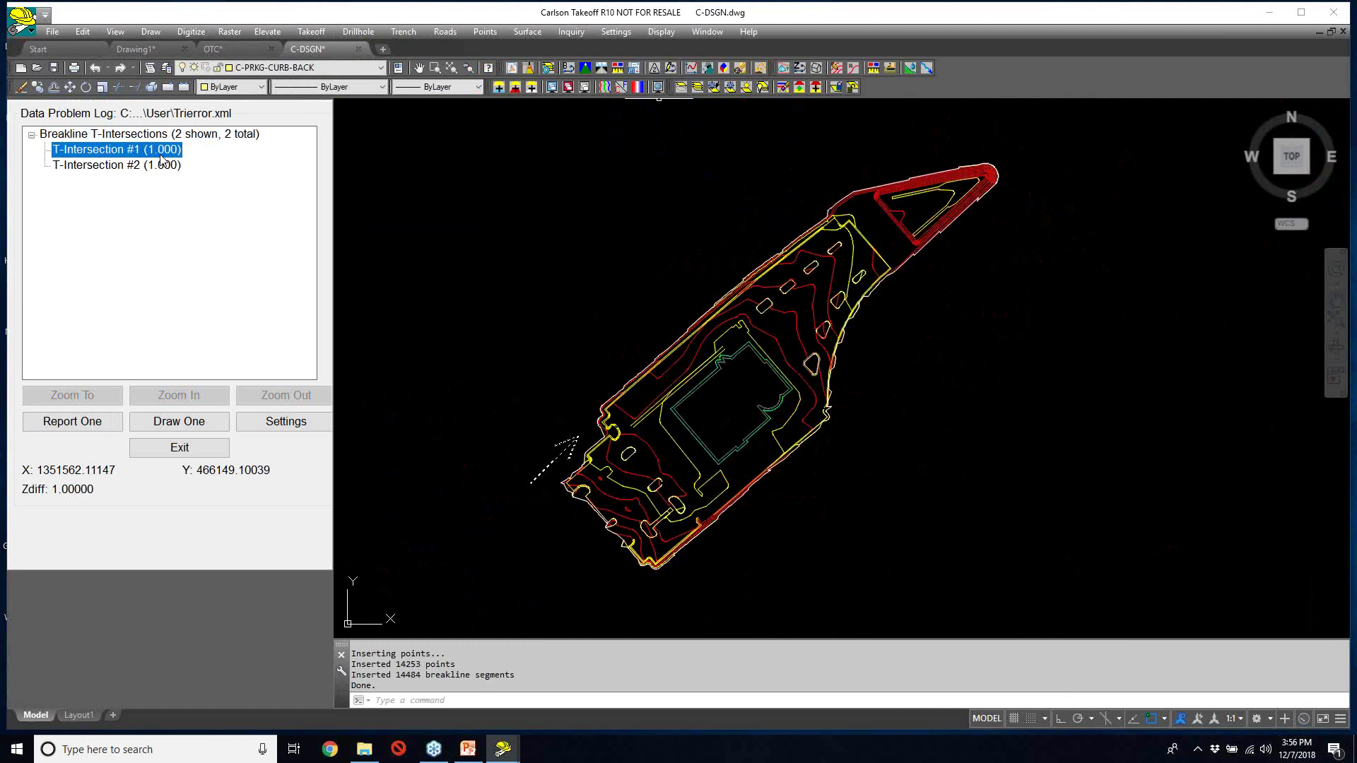
pyautogui.click(150, 169)
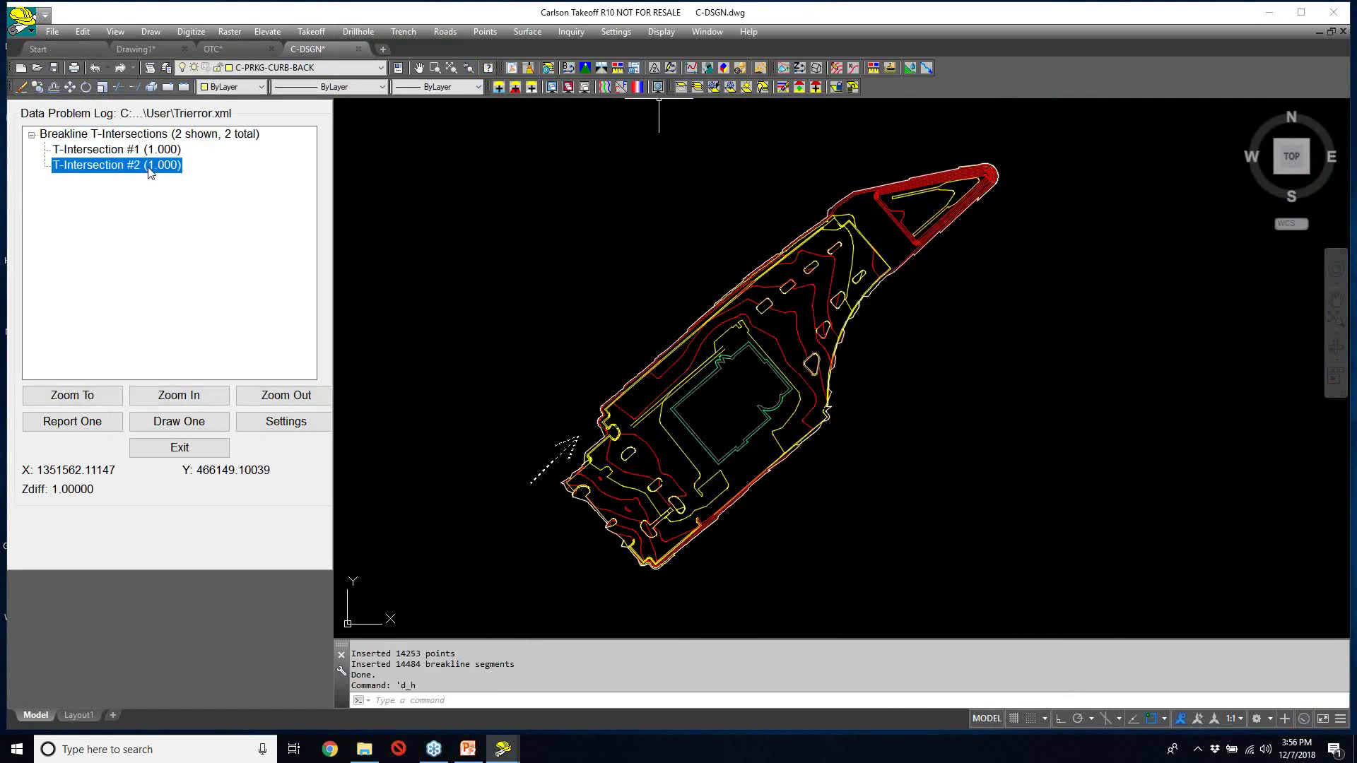
pyautogui.click(189, 450)
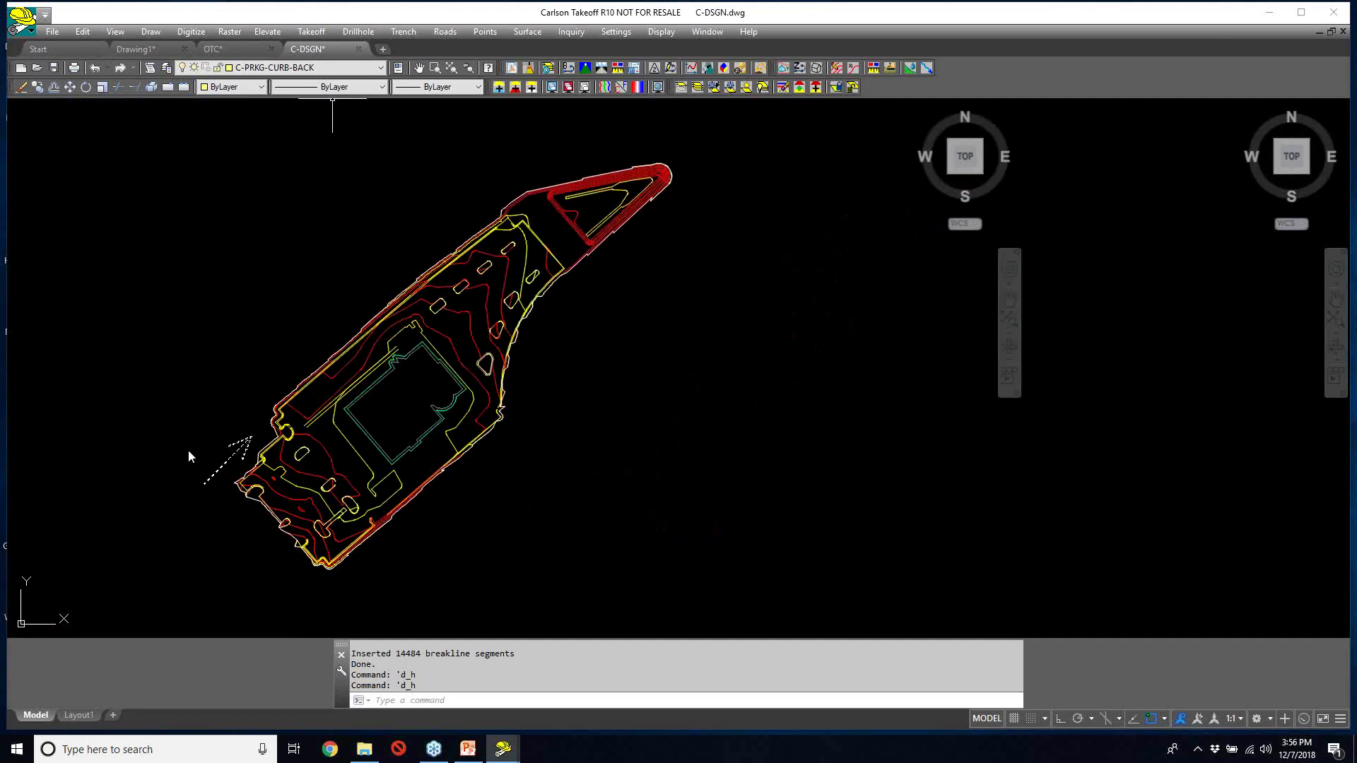
# - Make the design surface and expand the Breakline T-Intersections and Vertical Edges groups in its problem log
pyautogui.click(311, 32)
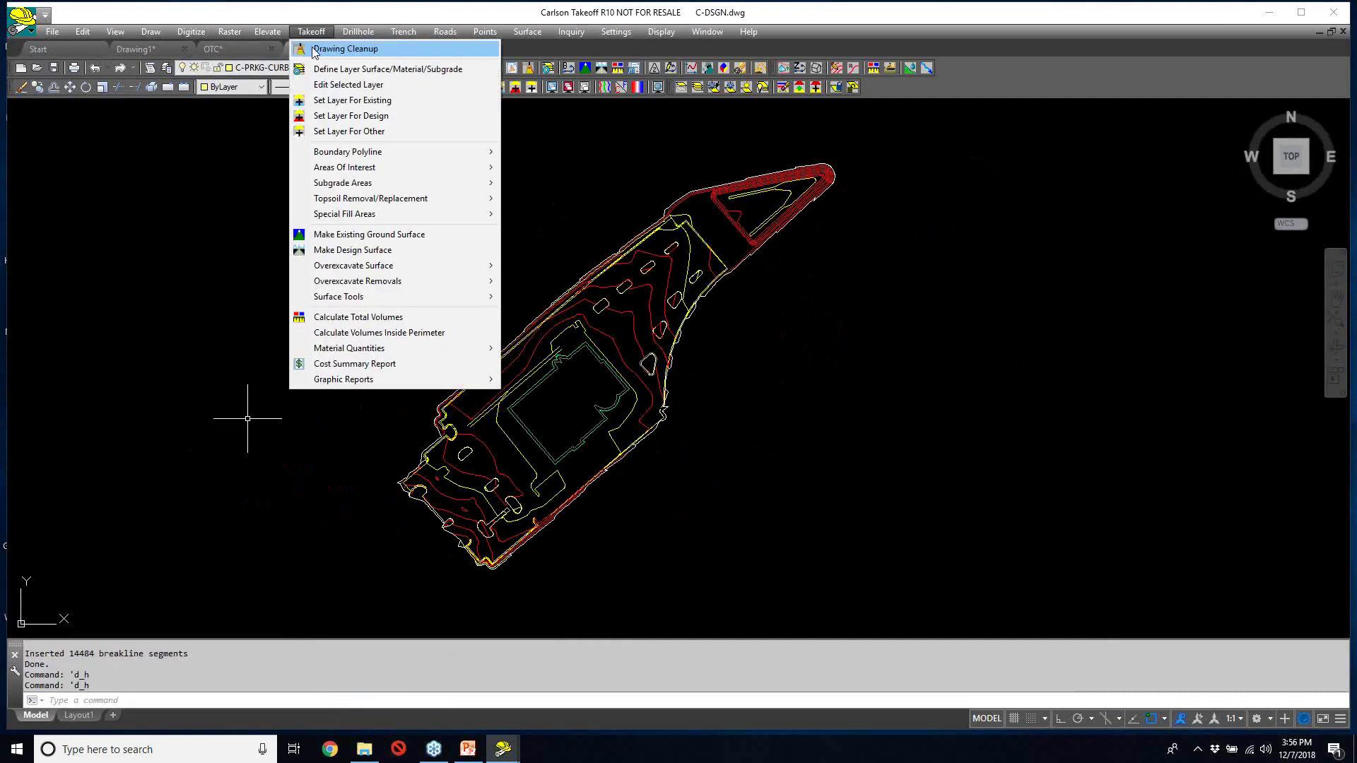
pyautogui.click(352, 250)
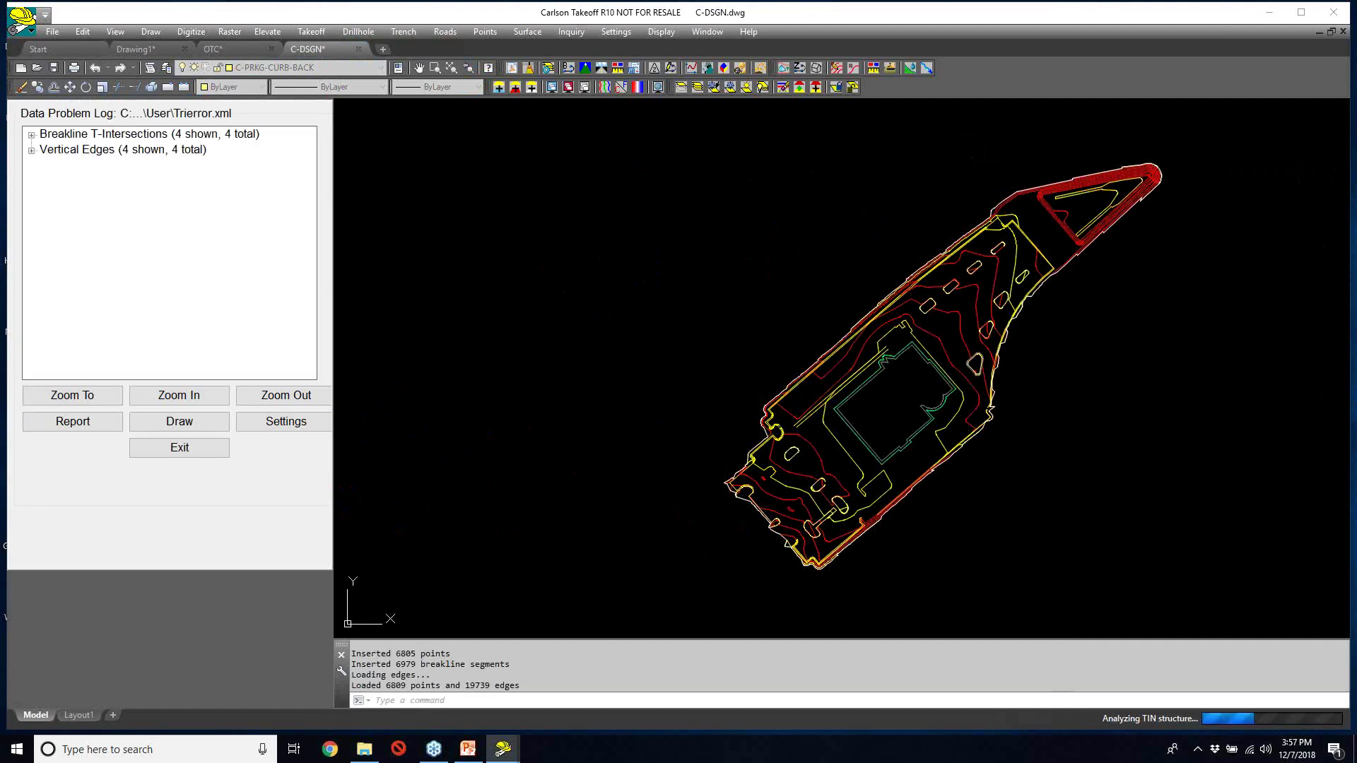
pyautogui.doubleClick(141, 134)
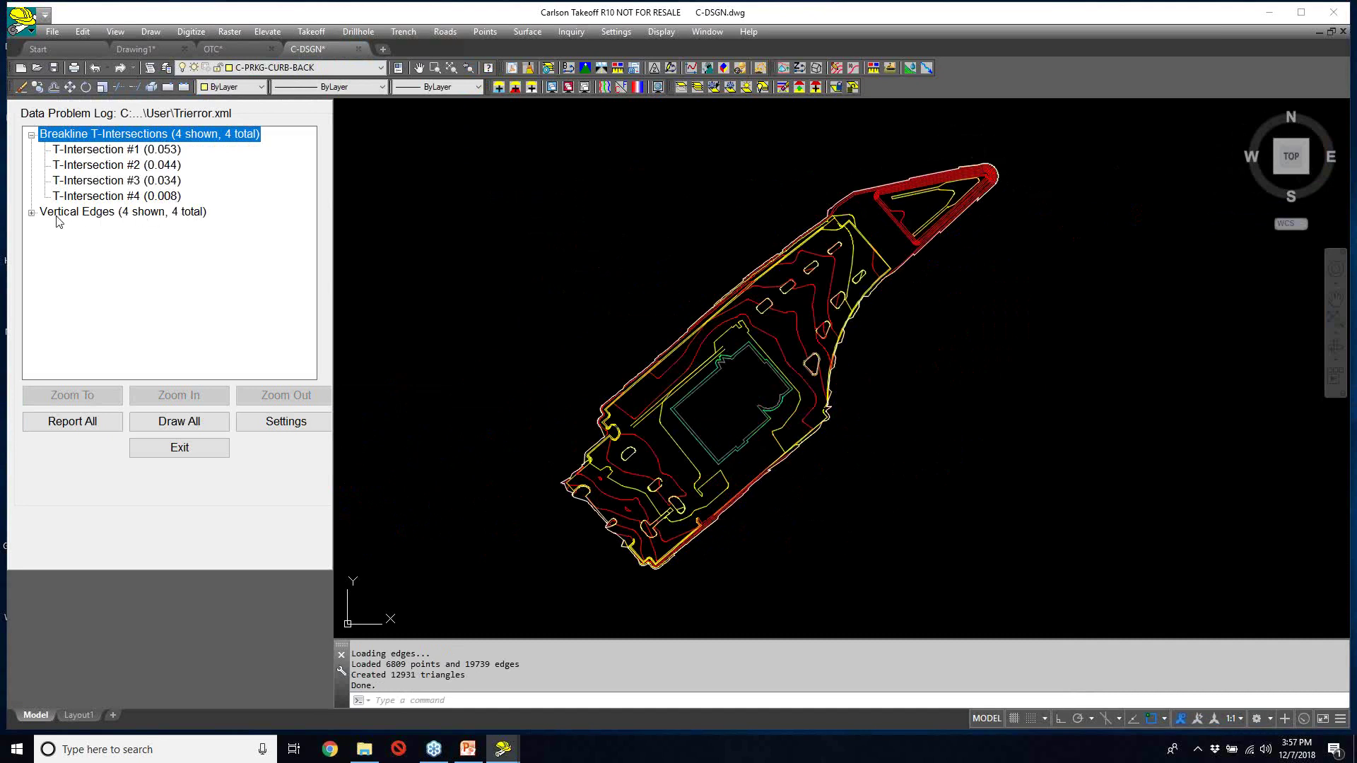
pyautogui.click(31, 212)
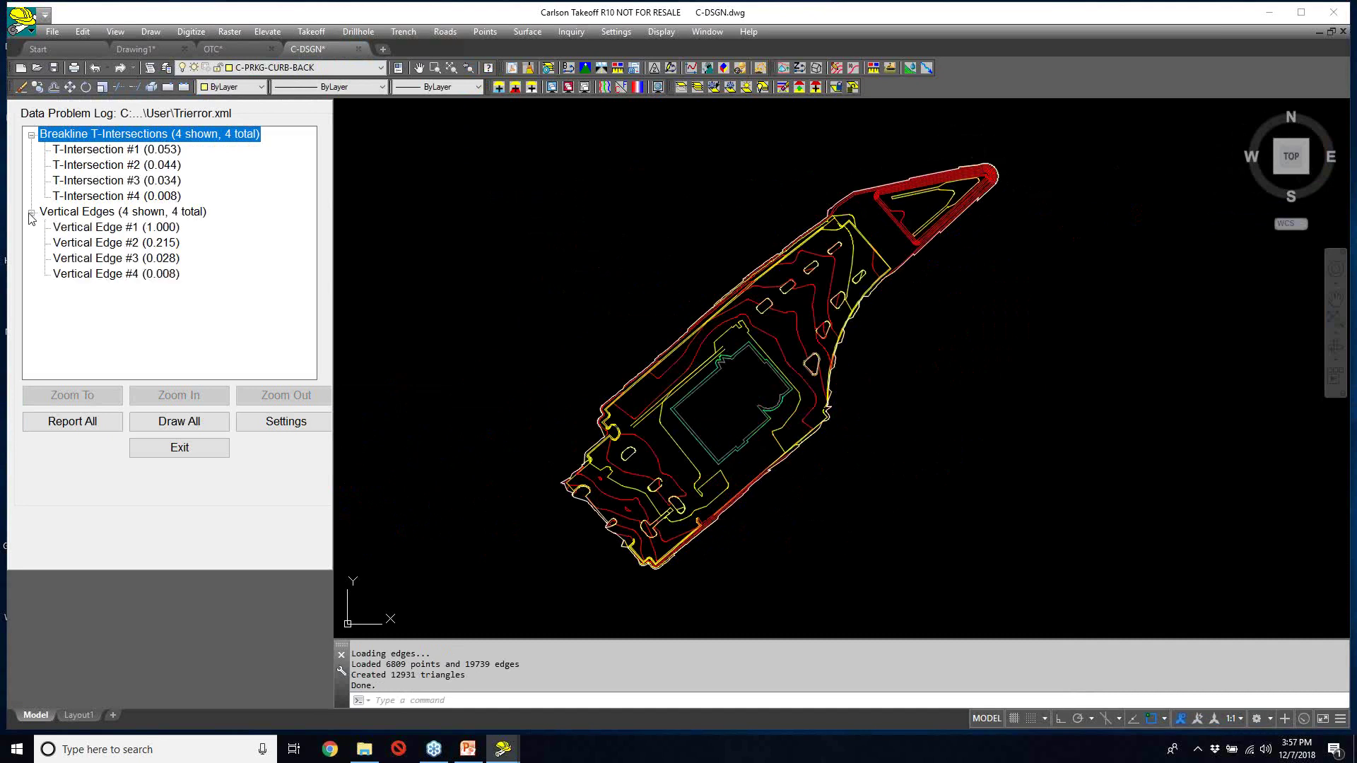
# - Locate Vertical Edge #1 and Vertical Edge #2 in the drawing, then close the data problem log
pyautogui.click(141, 232)
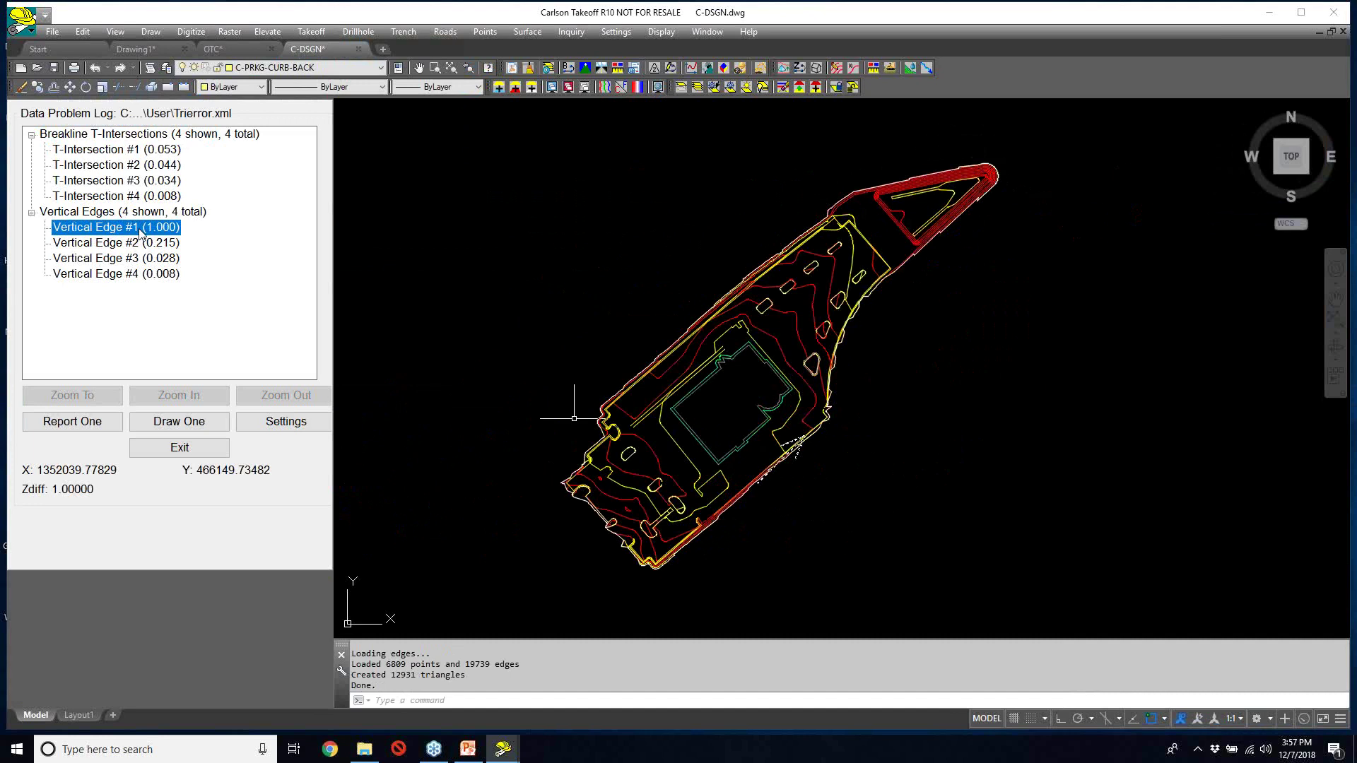
pyautogui.scroll(6, 811, 435)
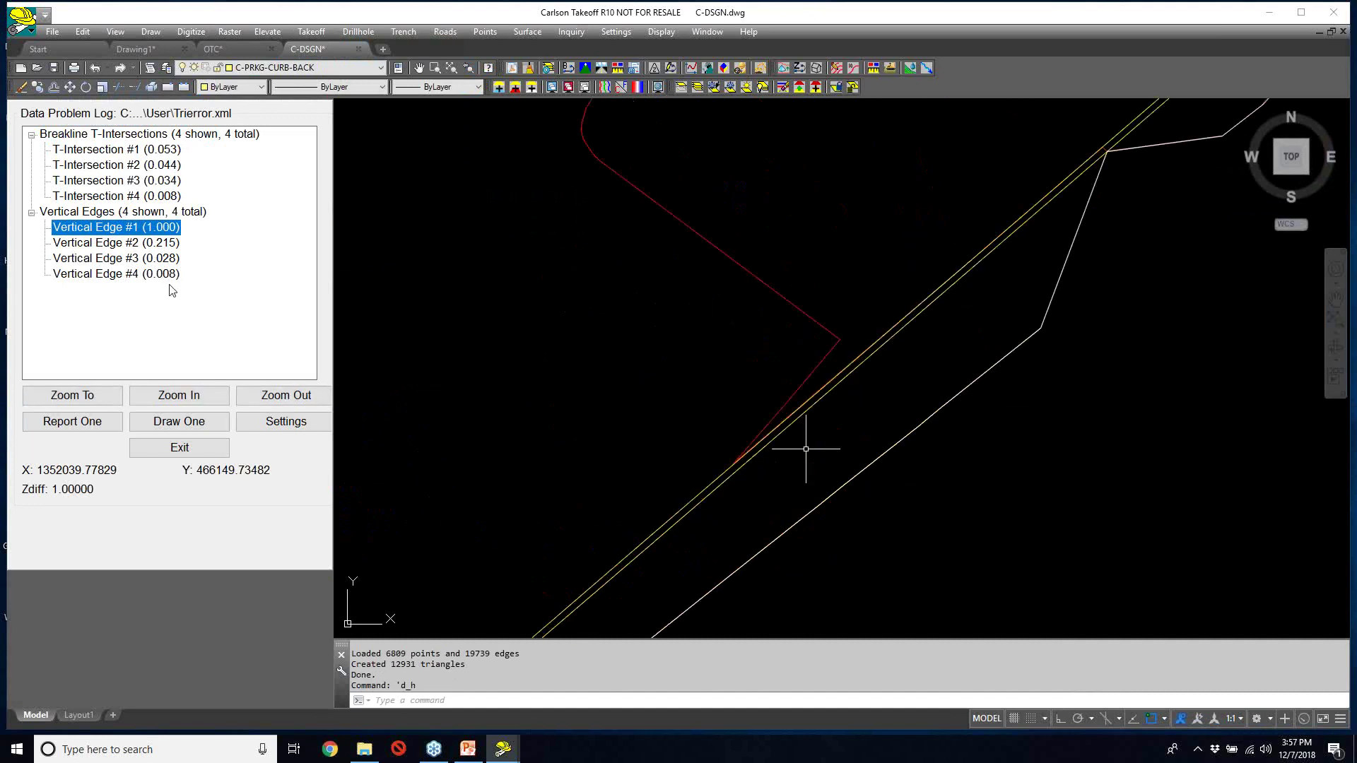
pyautogui.click(147, 244)
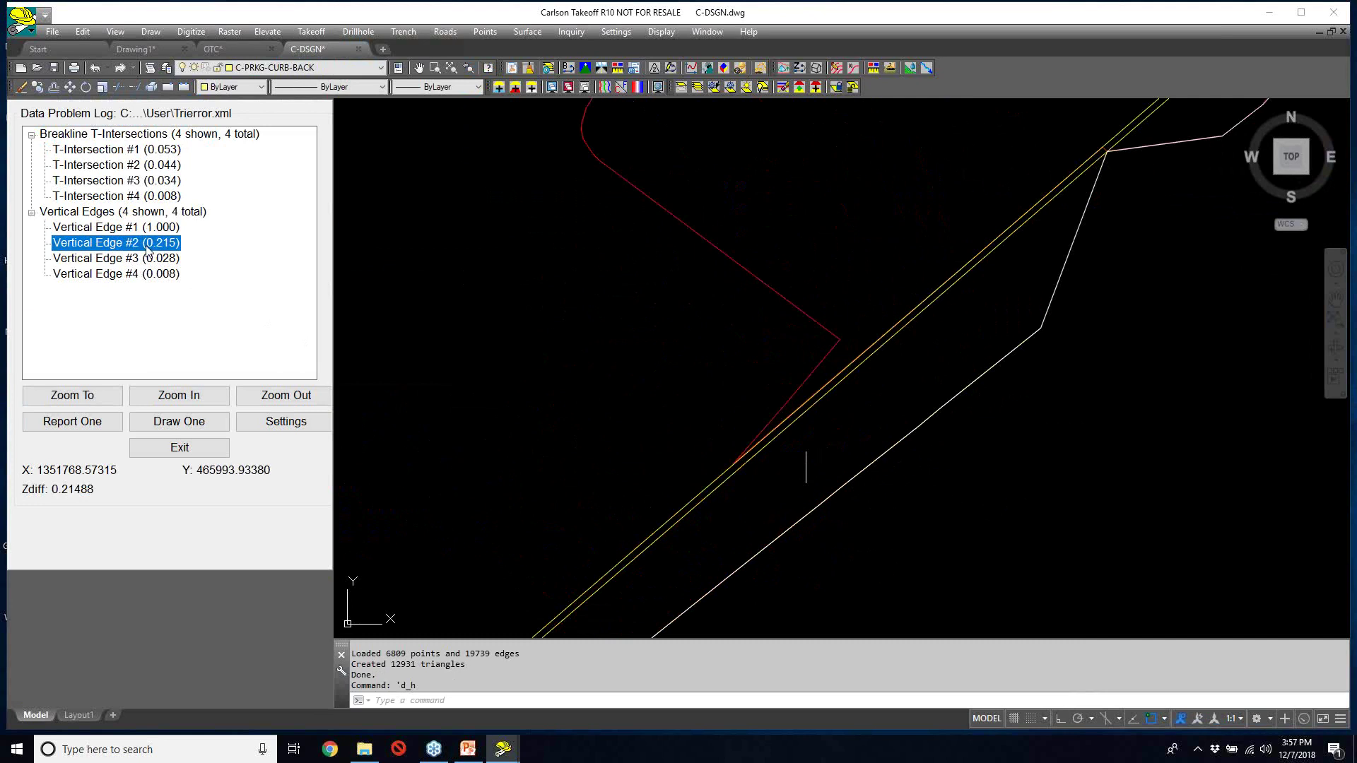
pyautogui.click(90, 397)
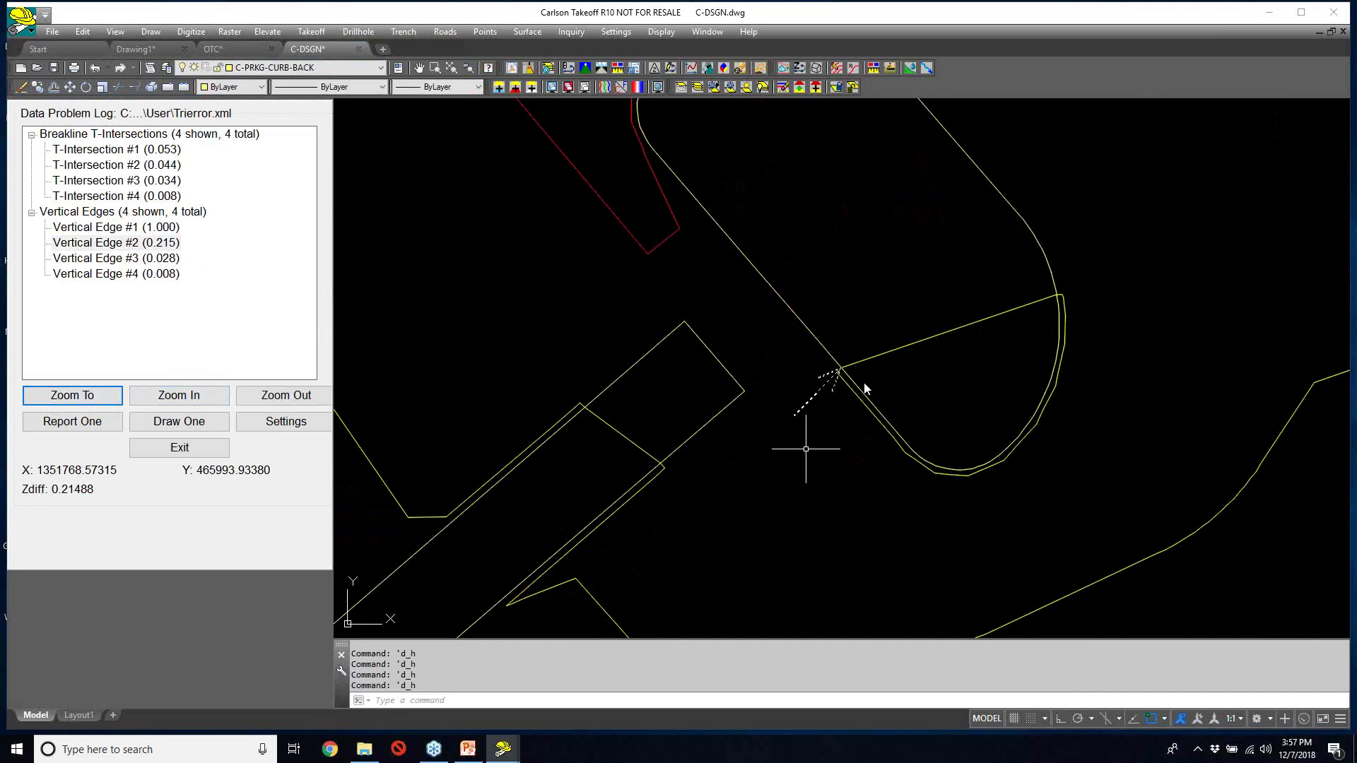
pyautogui.click(186, 447)
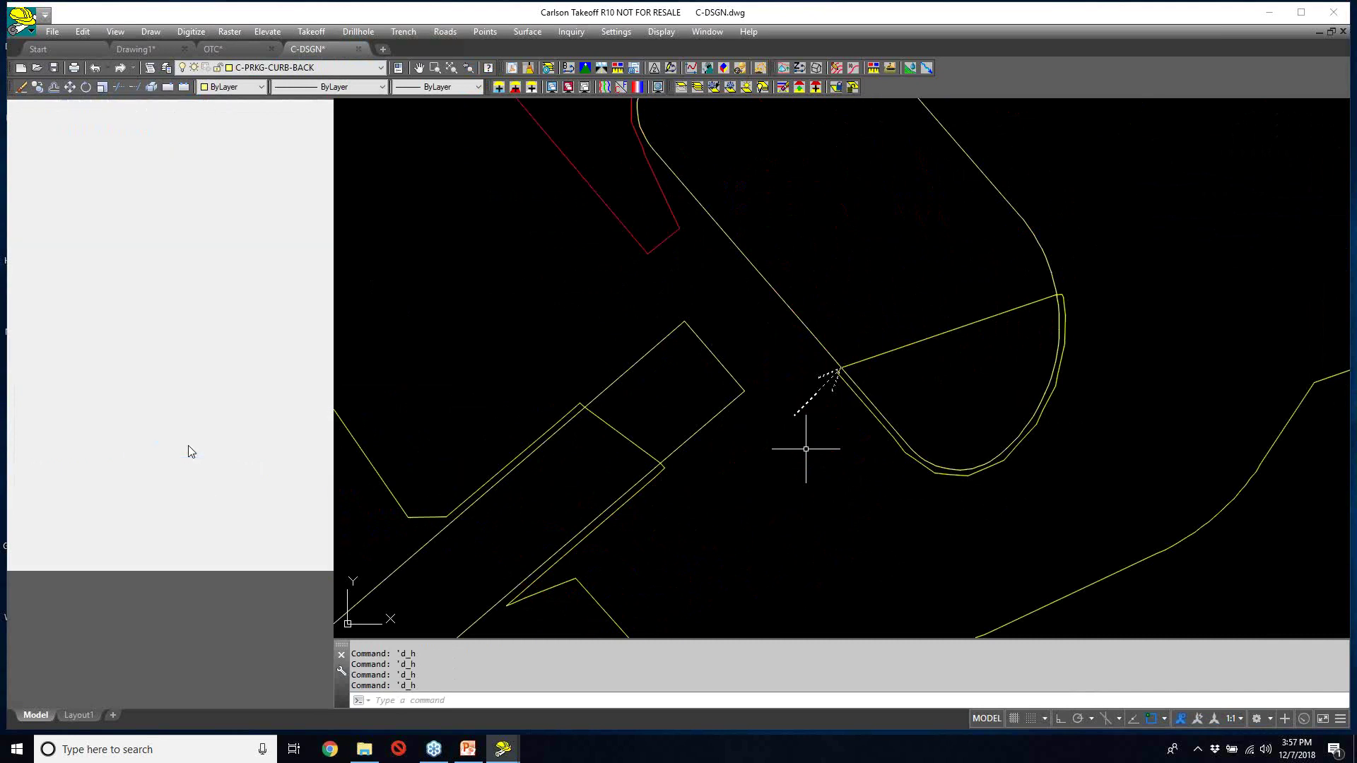
# - Examine the design surface in the Takeoff 3D Viewer, then close the viewer
pyautogui.scroll(-10, 585, 368)
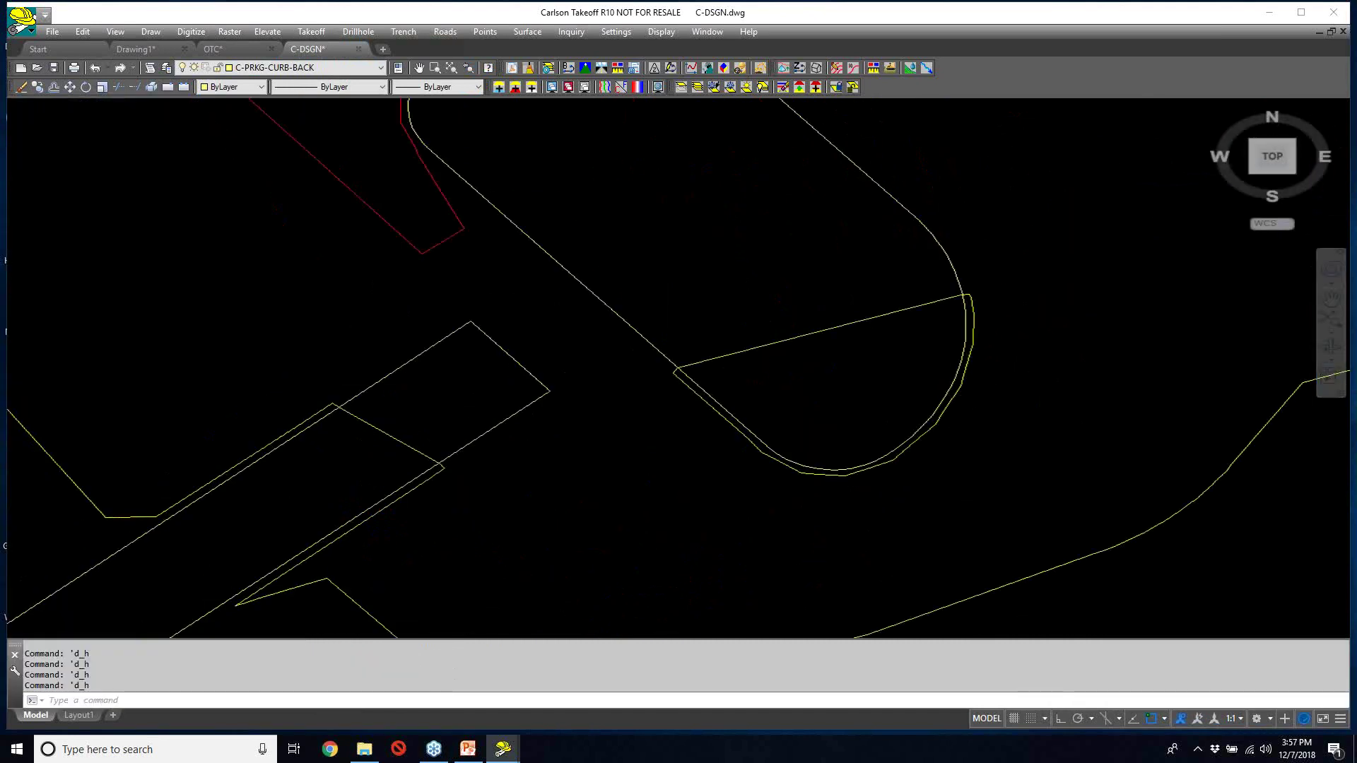
pyautogui.moveTo(585, 368); pyautogui.dragTo(615, 400, button='middle')
pyautogui.scroll(-2, 745, 321)
pyautogui.moveTo(745, 321); pyautogui.dragTo(728, 442, button='middle')
pyautogui.scroll(-2, 728, 442)
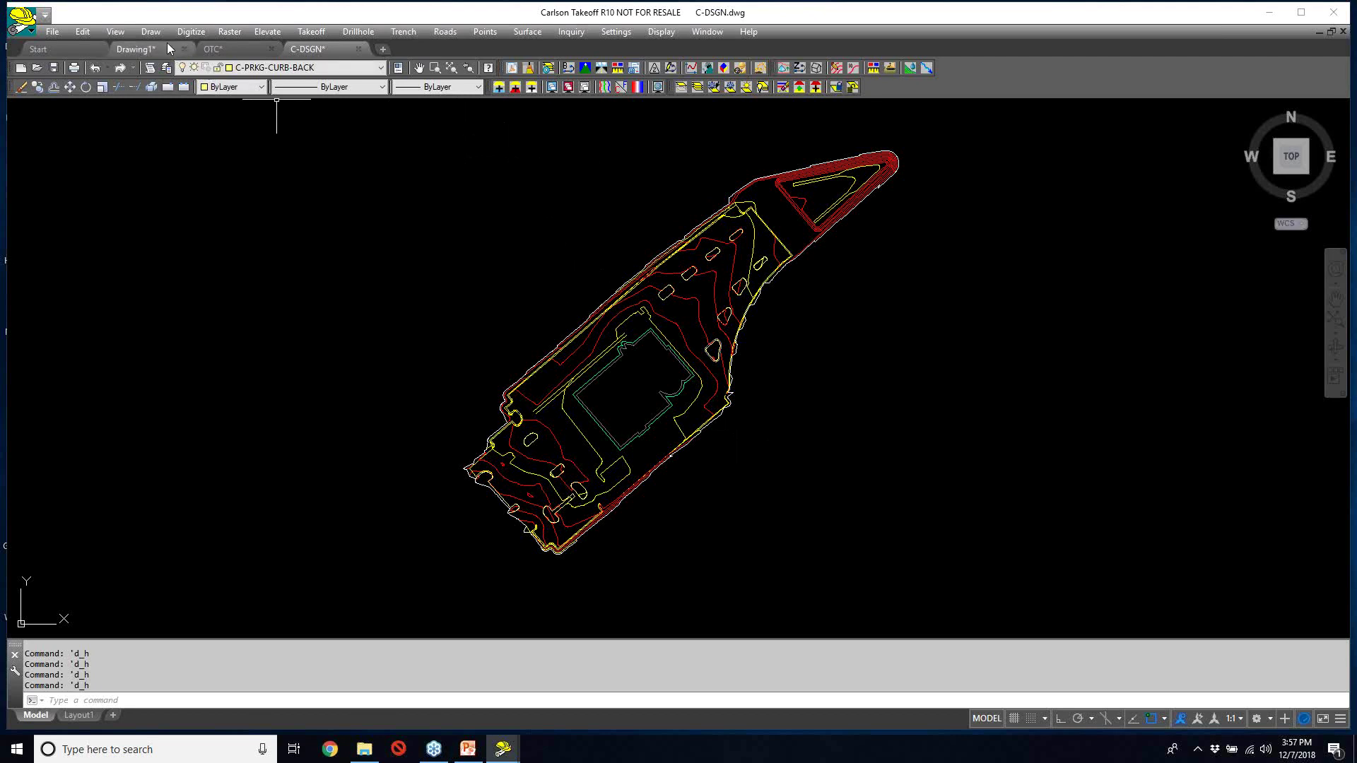
pyautogui.click(125, 32)
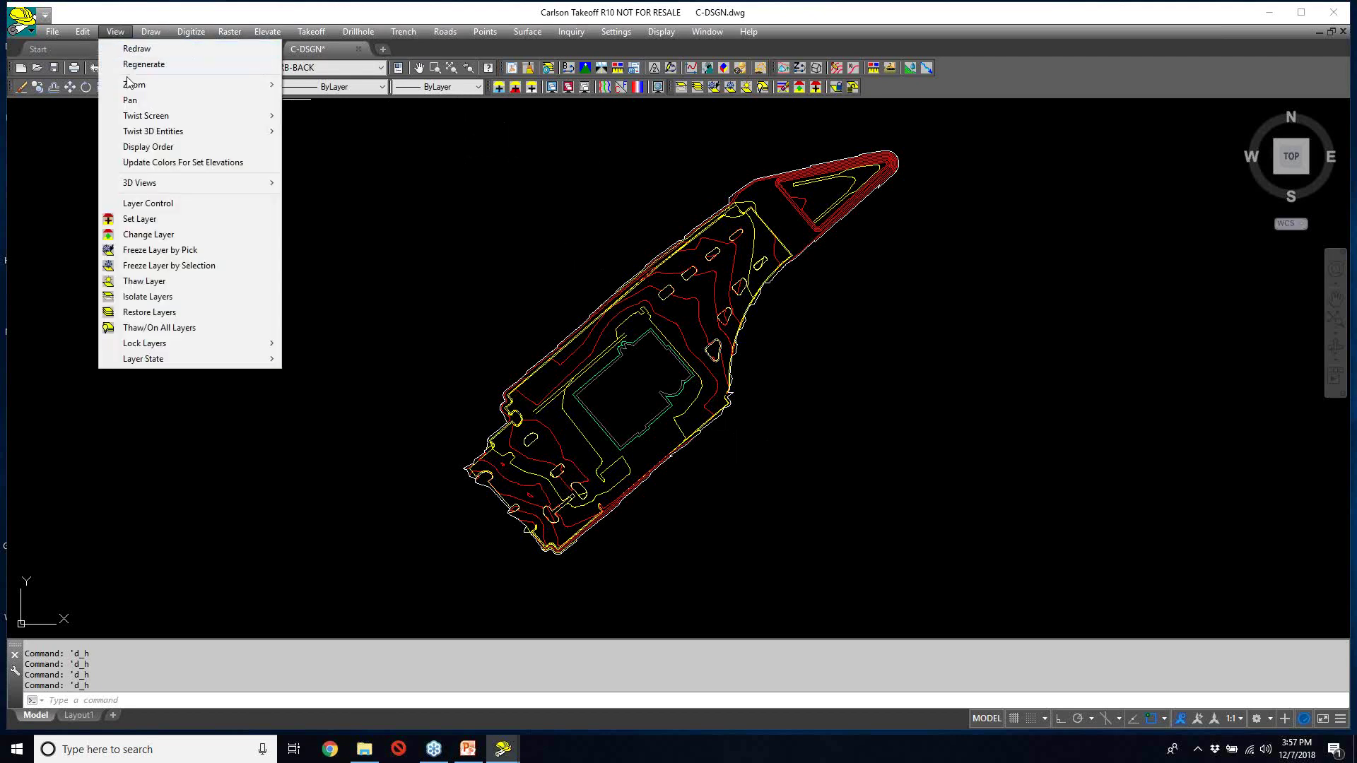
pyautogui.moveTo(155, 185)
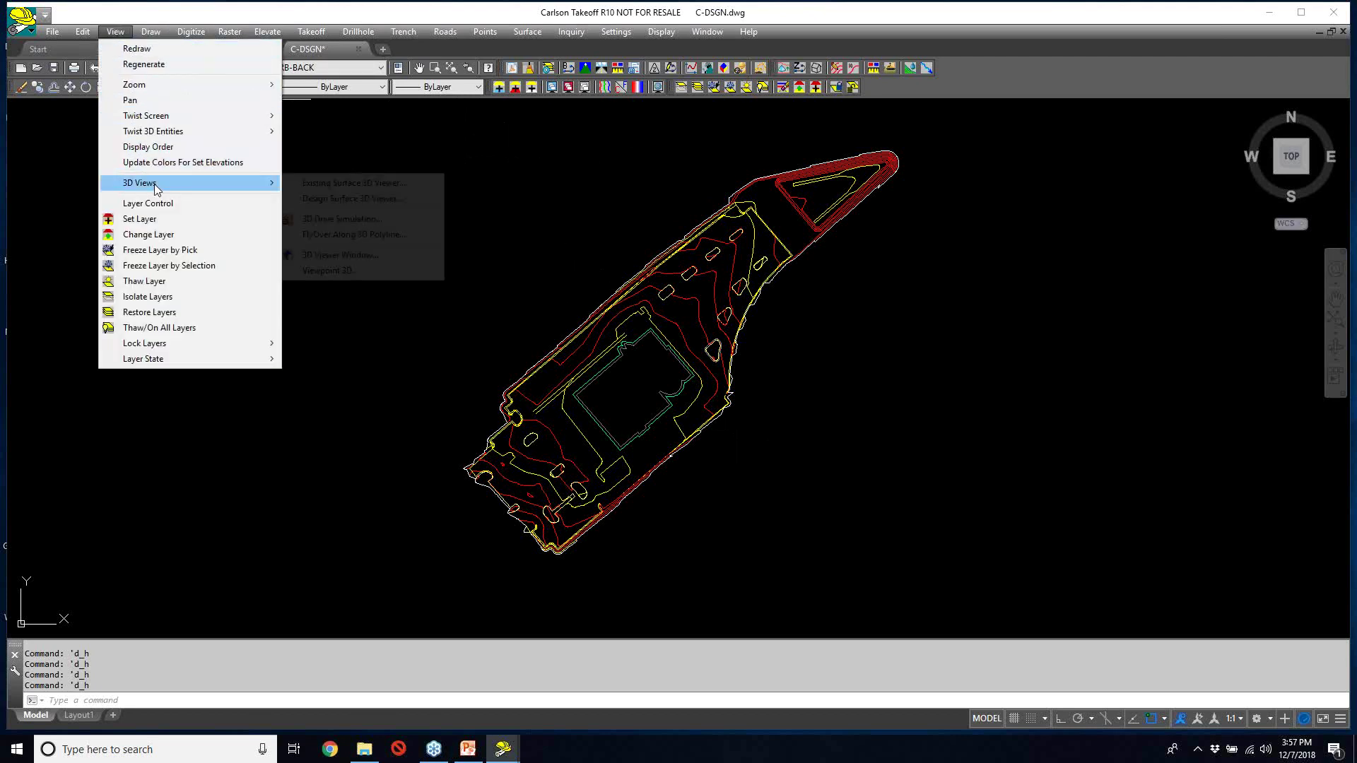
pyautogui.click(342, 200)
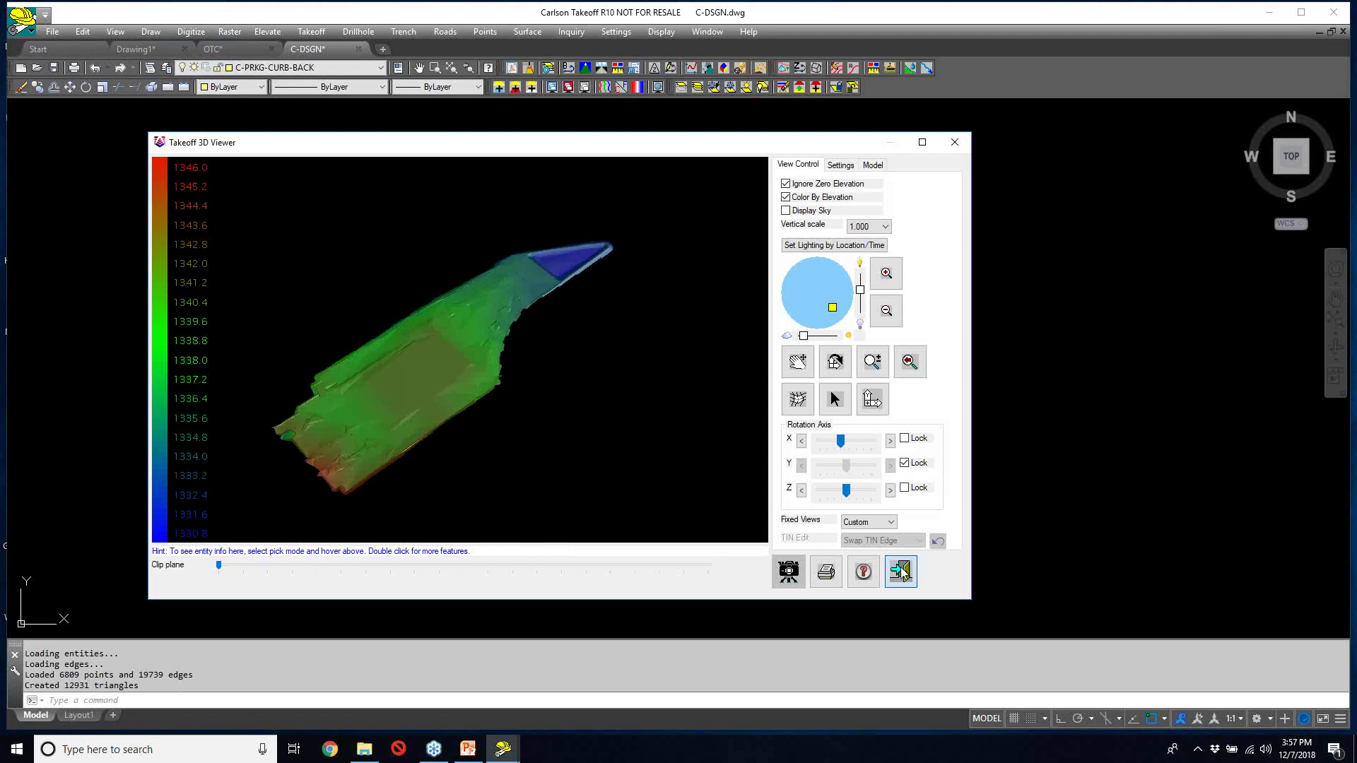
pyautogui.click(900, 571)
# - Edit the material of design layer C-BLDG-OTLN and add a Concrete subgrade with a depth of 8
pyautogui.click(311, 34)
pyautogui.click(328, 70)
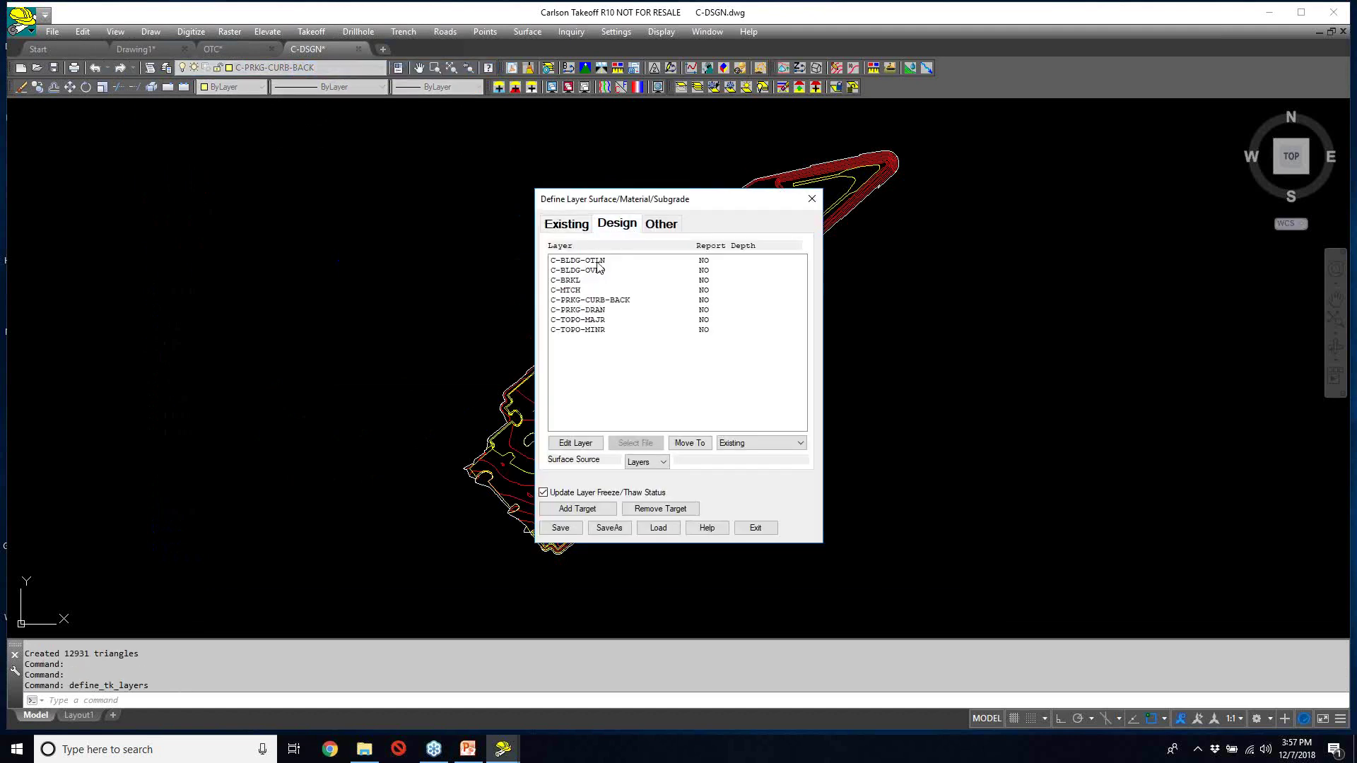
pyautogui.click(598, 262)
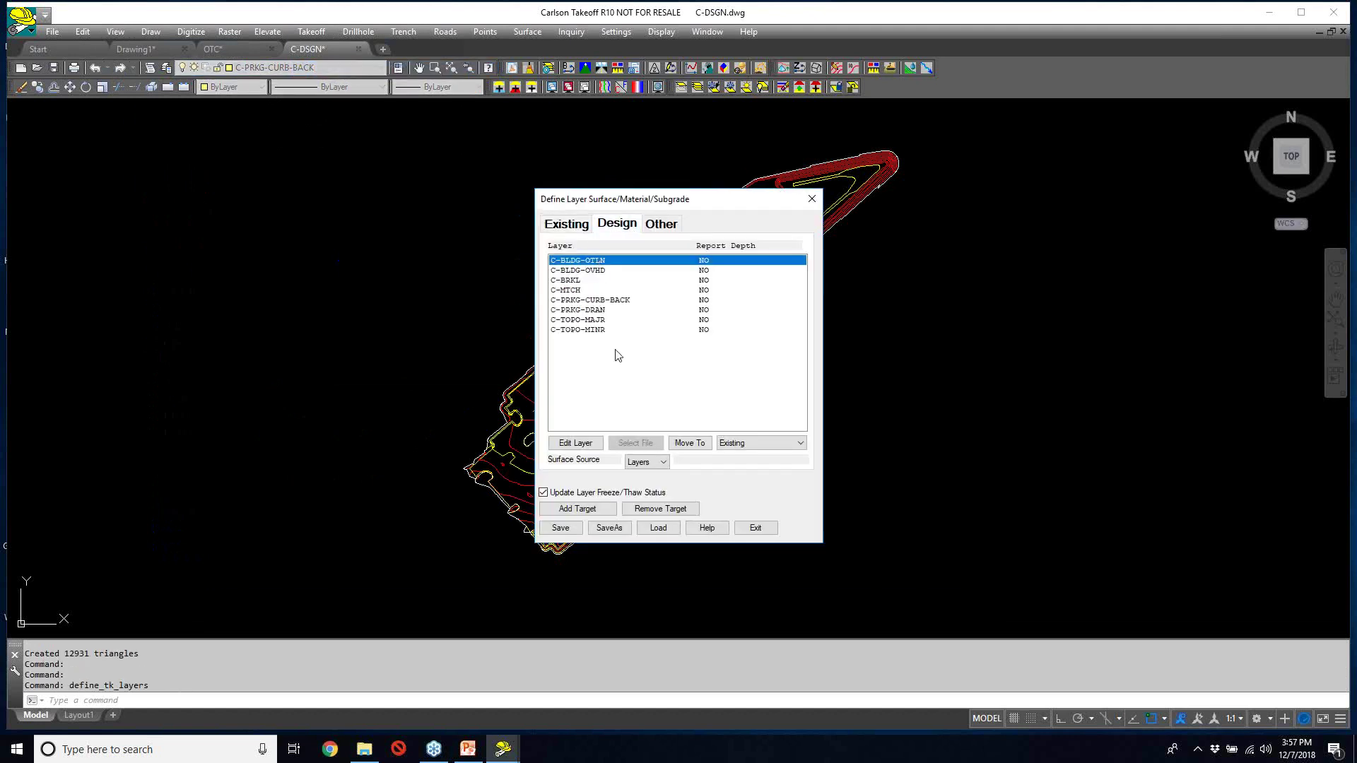
pyautogui.click(576, 443)
pyautogui.click(526, 415)
pyautogui.write('Concrete')
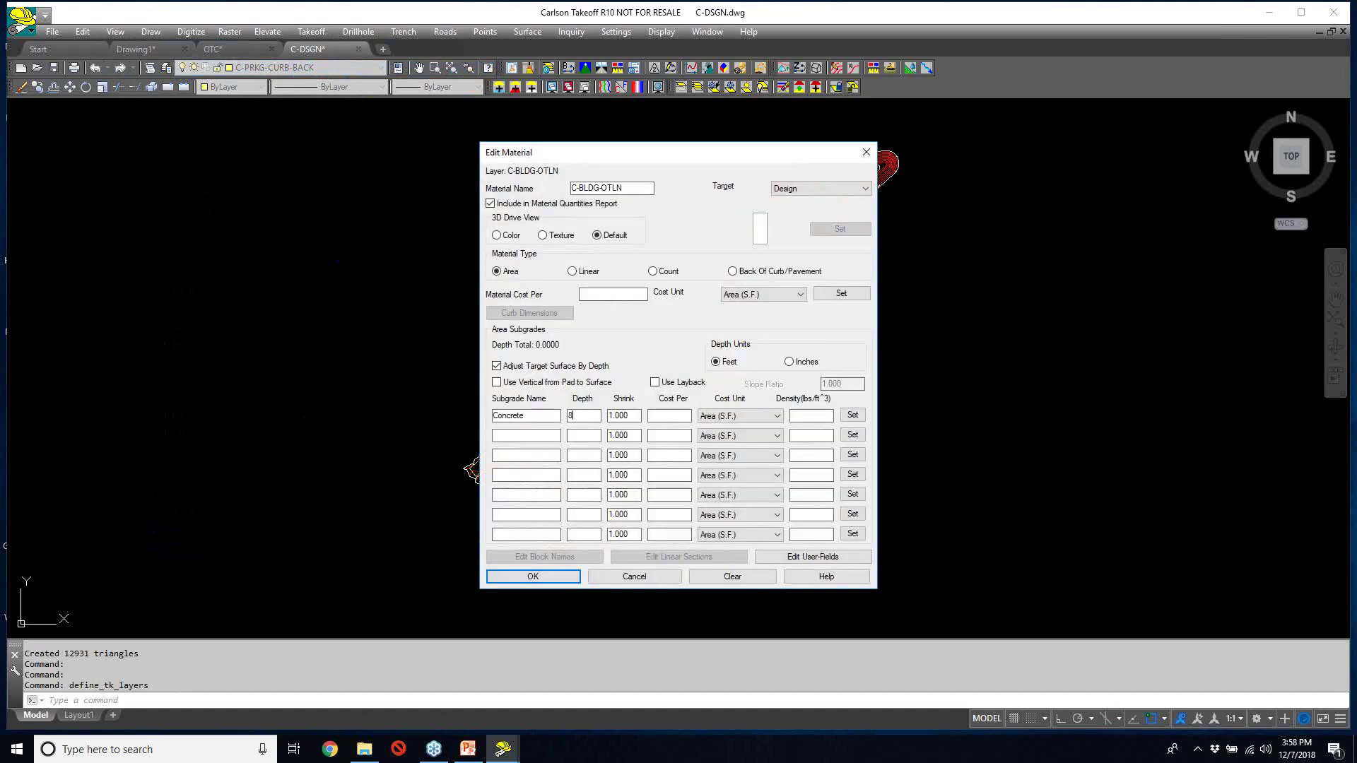
# - Set the depth units to inches and give Concrete a cost of 100 per Area (Sq.Yd.) and a density of 135 lbs/ft^3
pyautogui.click(789, 361)
pyautogui.click(676, 416)
pyautogui.write('100')
pyautogui.click(729, 417)
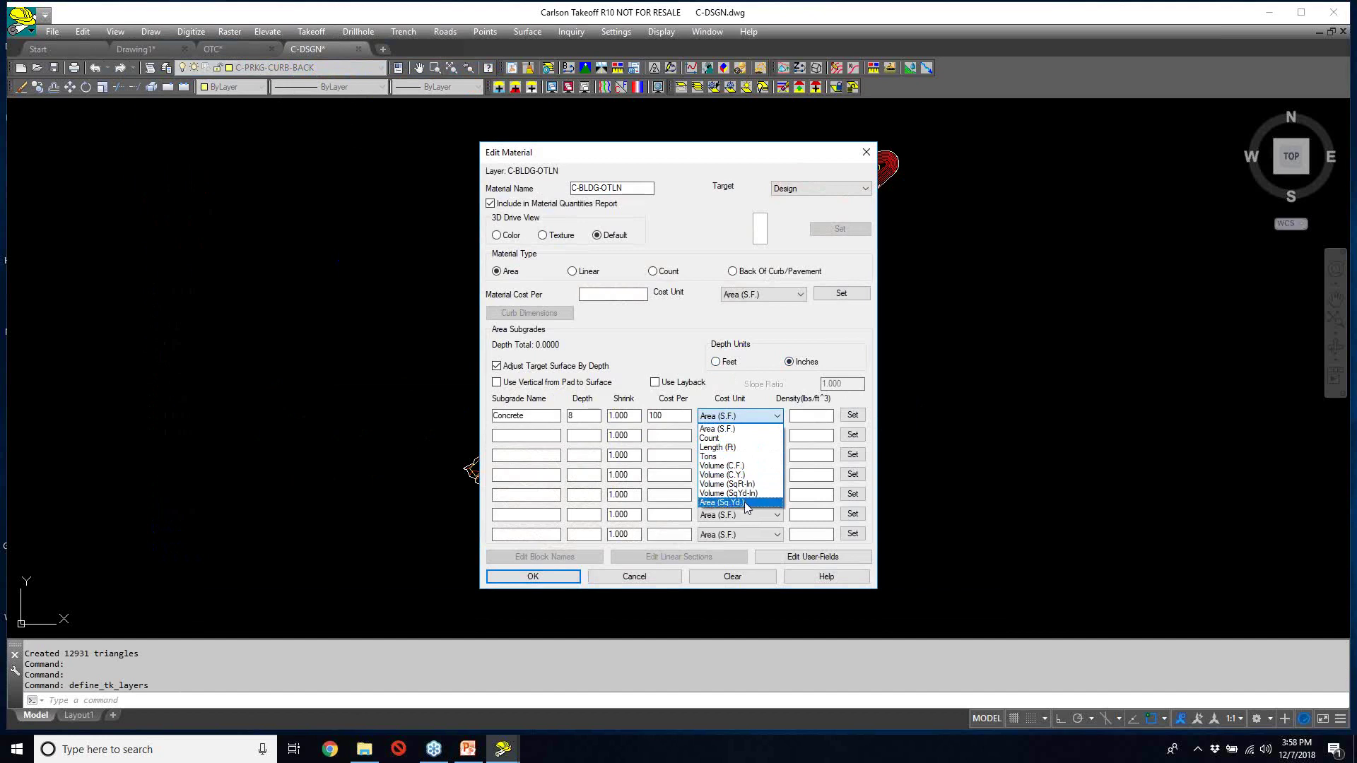
pyautogui.click(746, 503)
pyautogui.click(810, 417)
pyautogui.write('135')
# - Add an Aggregate subgrade to C-BLDG-OTLN with a depth of 8 inches and a cost of 75 per Tons
pyautogui.click(533, 436)
pyautogui.write('Aggregate')
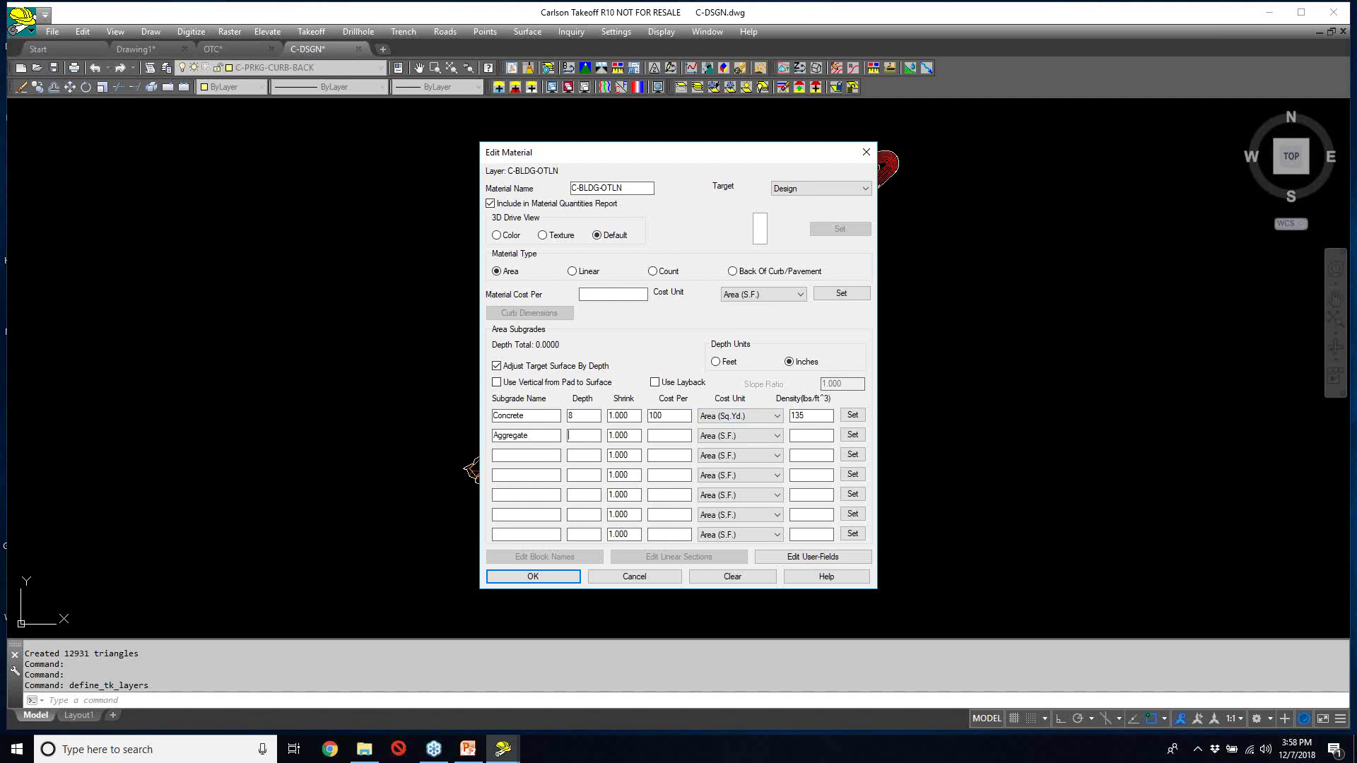
pyautogui.press('Tab')
pyautogui.click(674, 436)
pyautogui.click(735, 436)
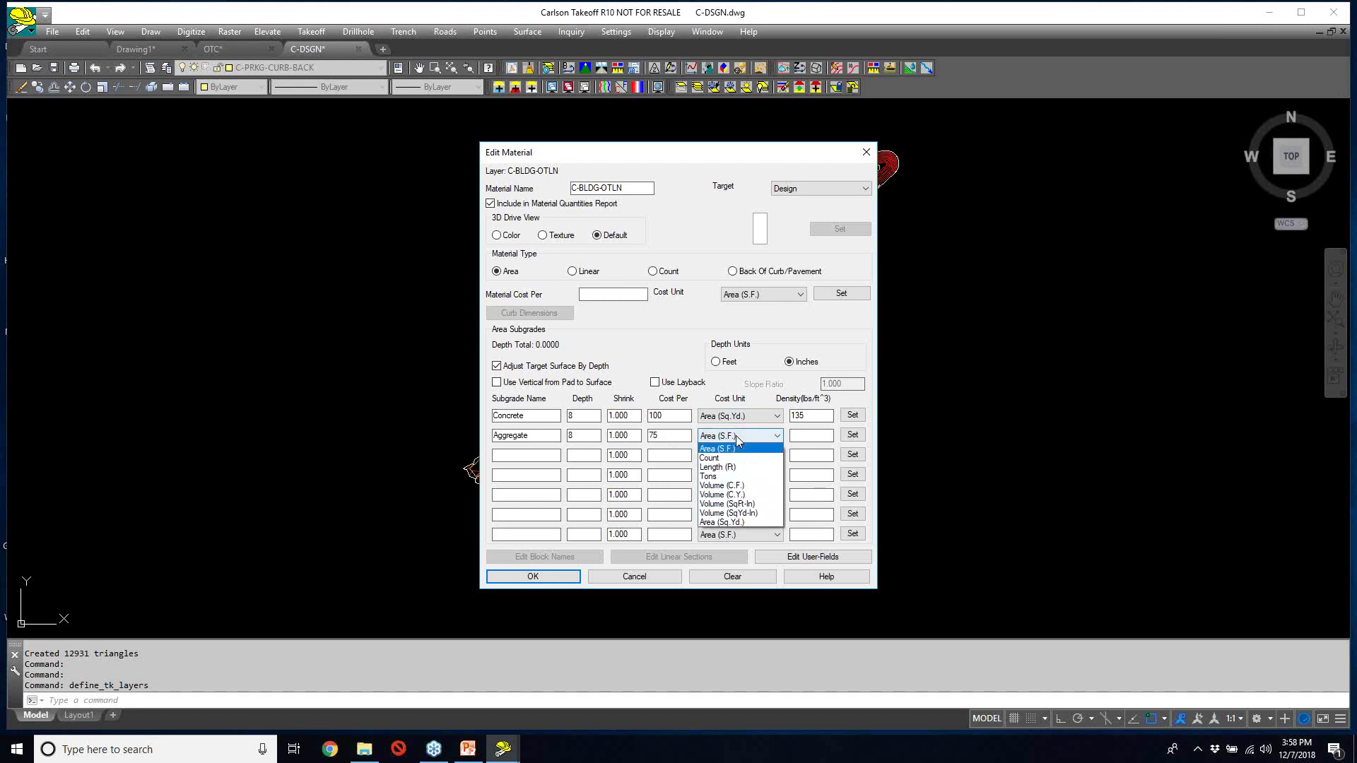
pyautogui.click(732, 473)
# - Give Aggregate a density of 100 lbs/ft^3, accept the material and save the layer definitions
pyautogui.click(808, 438)
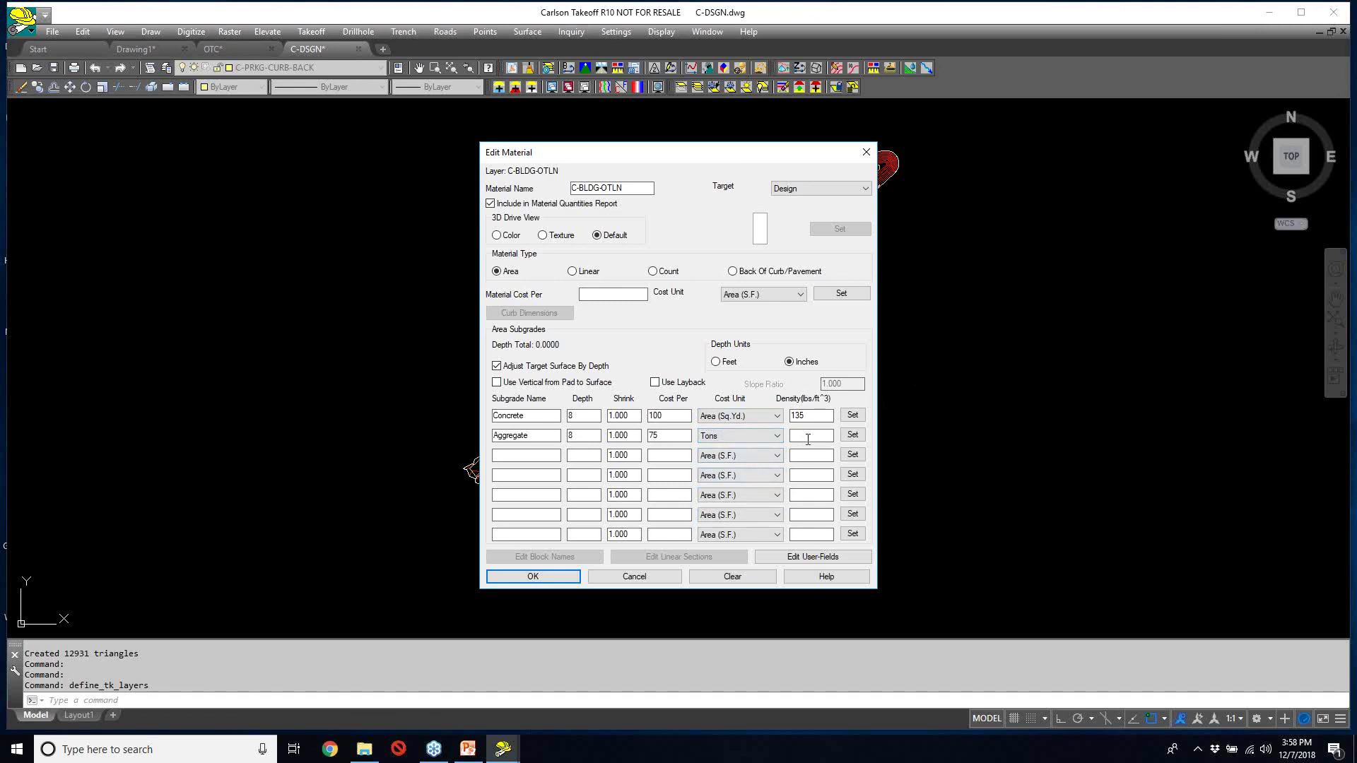
pyautogui.write('410')
pyautogui.press('BackSpace')
pyautogui.press('BackSpace')
pyautogui.press('BackSpace')
pyautogui.write('100')
pyautogui.click(536, 576)
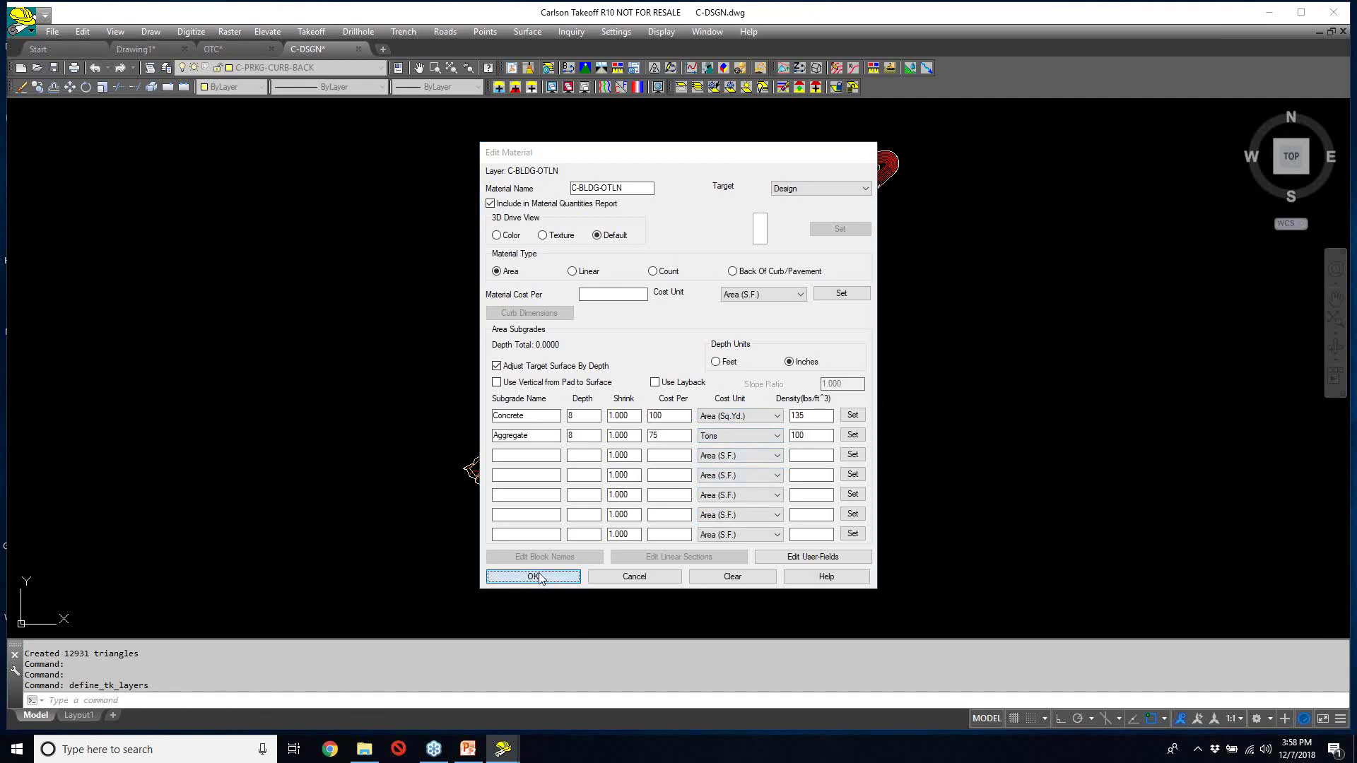
pyautogui.click(559, 530)
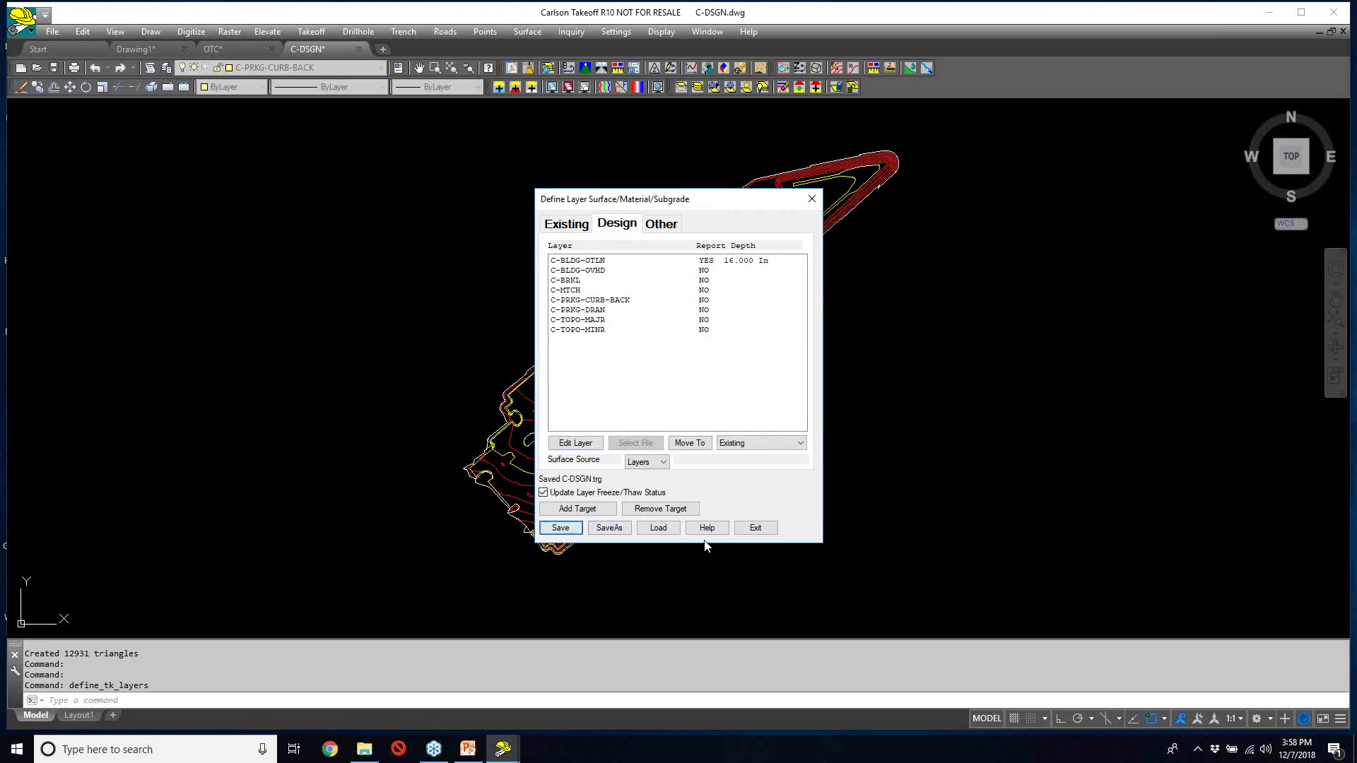
# - Move layer C-MTCH from Design to the Other target and exit the layer definitions
pyautogui.click(572, 290)
pyautogui.click(745, 443)
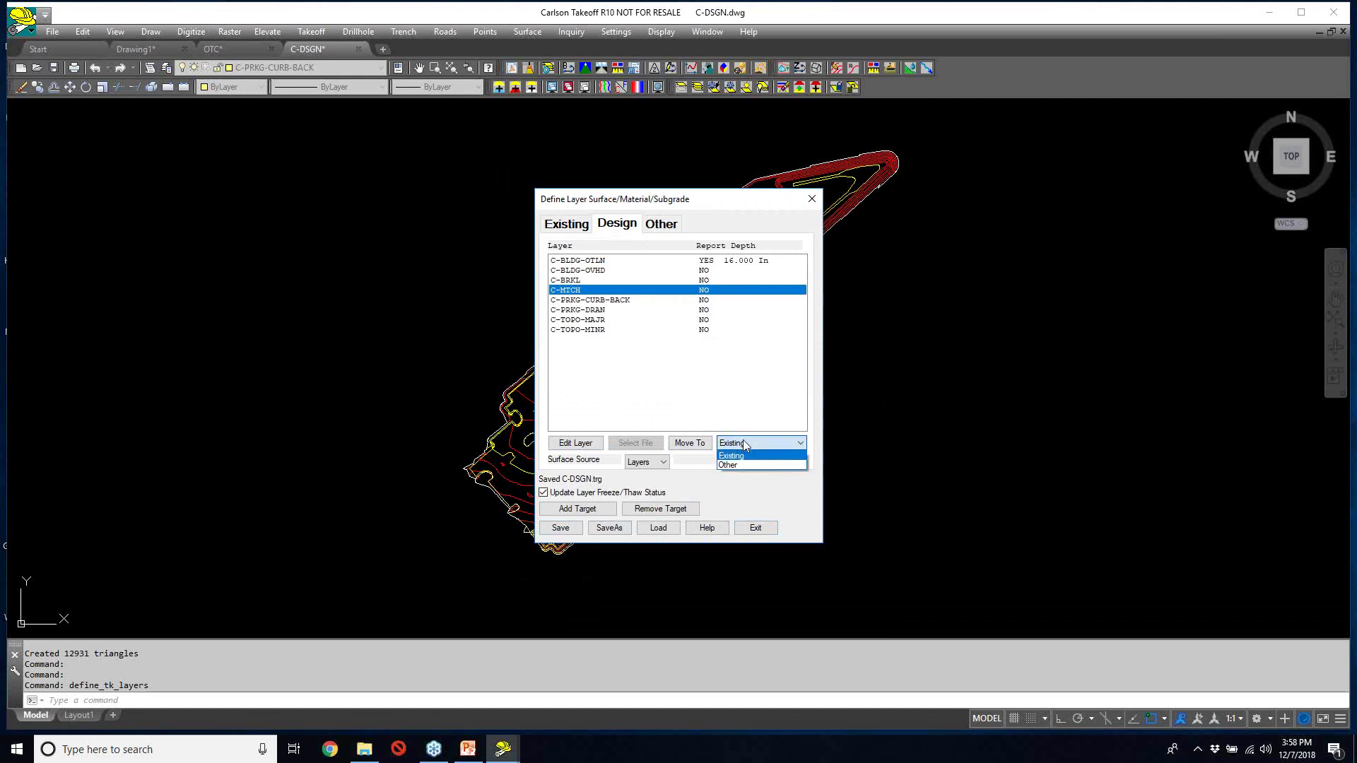
pyautogui.click(736, 467)
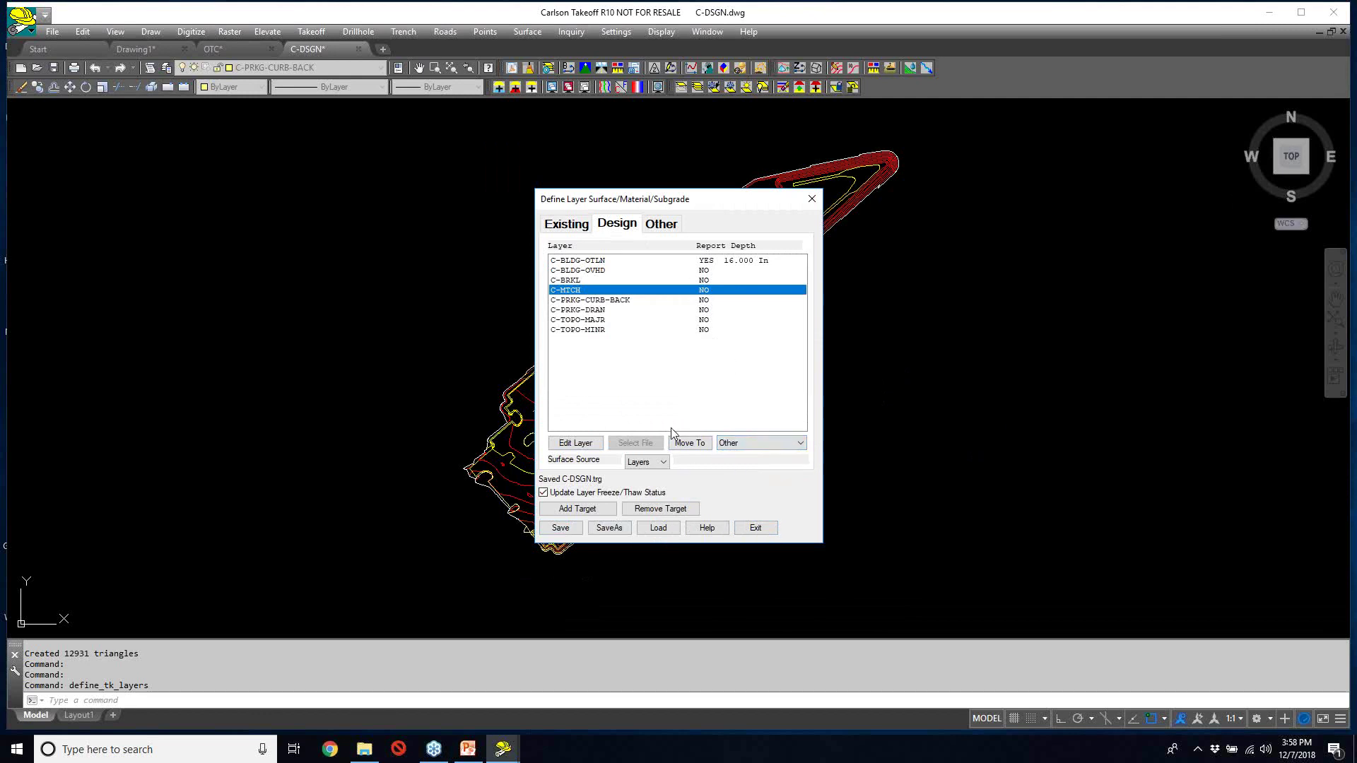
pyautogui.click(691, 443)
pyautogui.click(755, 529)
pyautogui.click(612, 381)
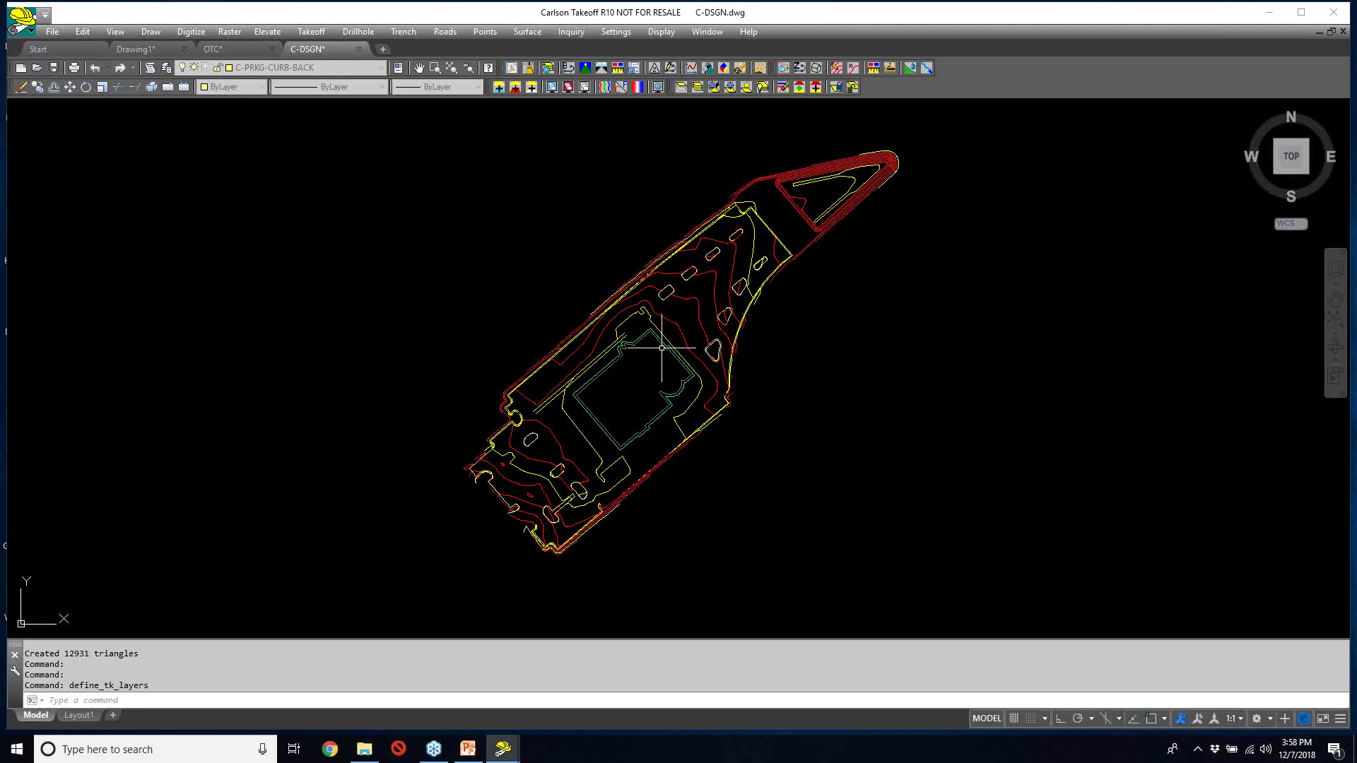
# - Rebuild the design surface with the C-BLDG-OTLN subgrade applied and close the data problem log
pyautogui.click(309, 32)
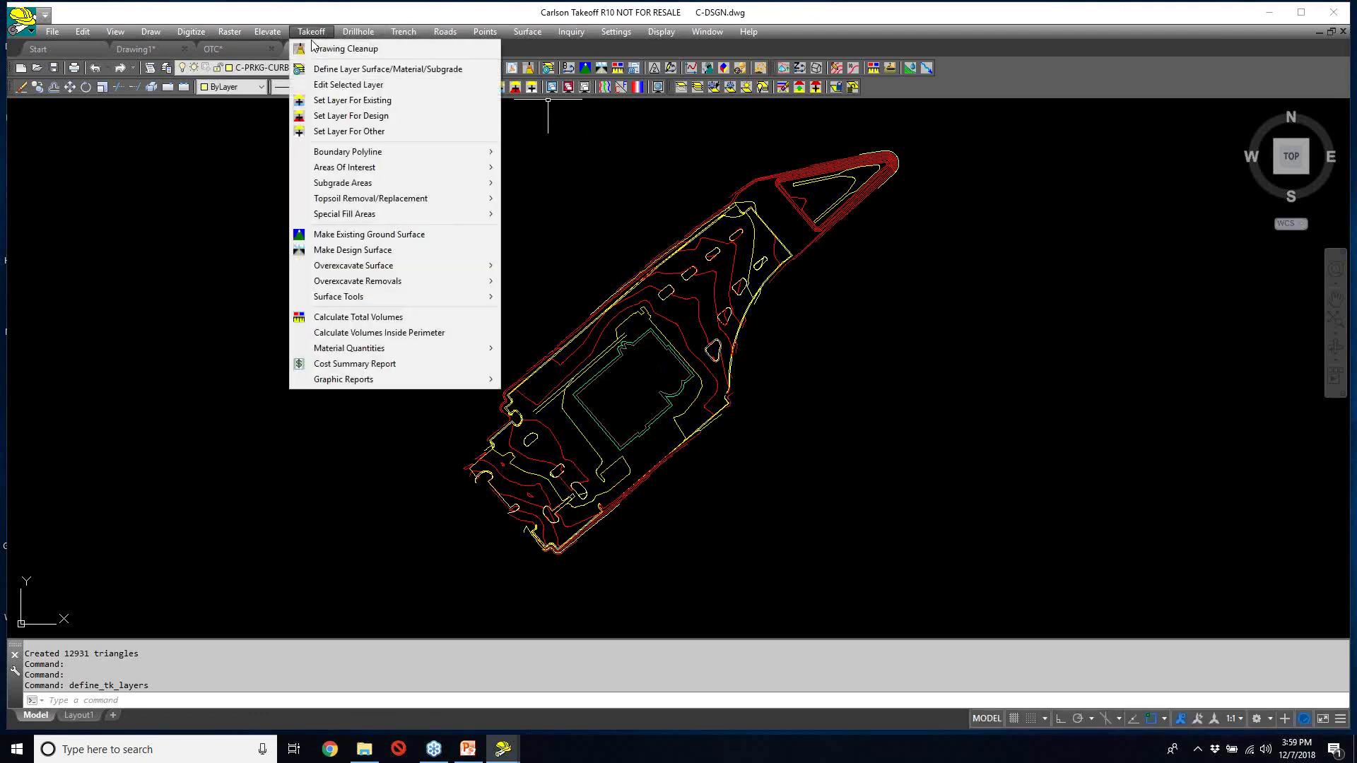
pyautogui.click(352, 250)
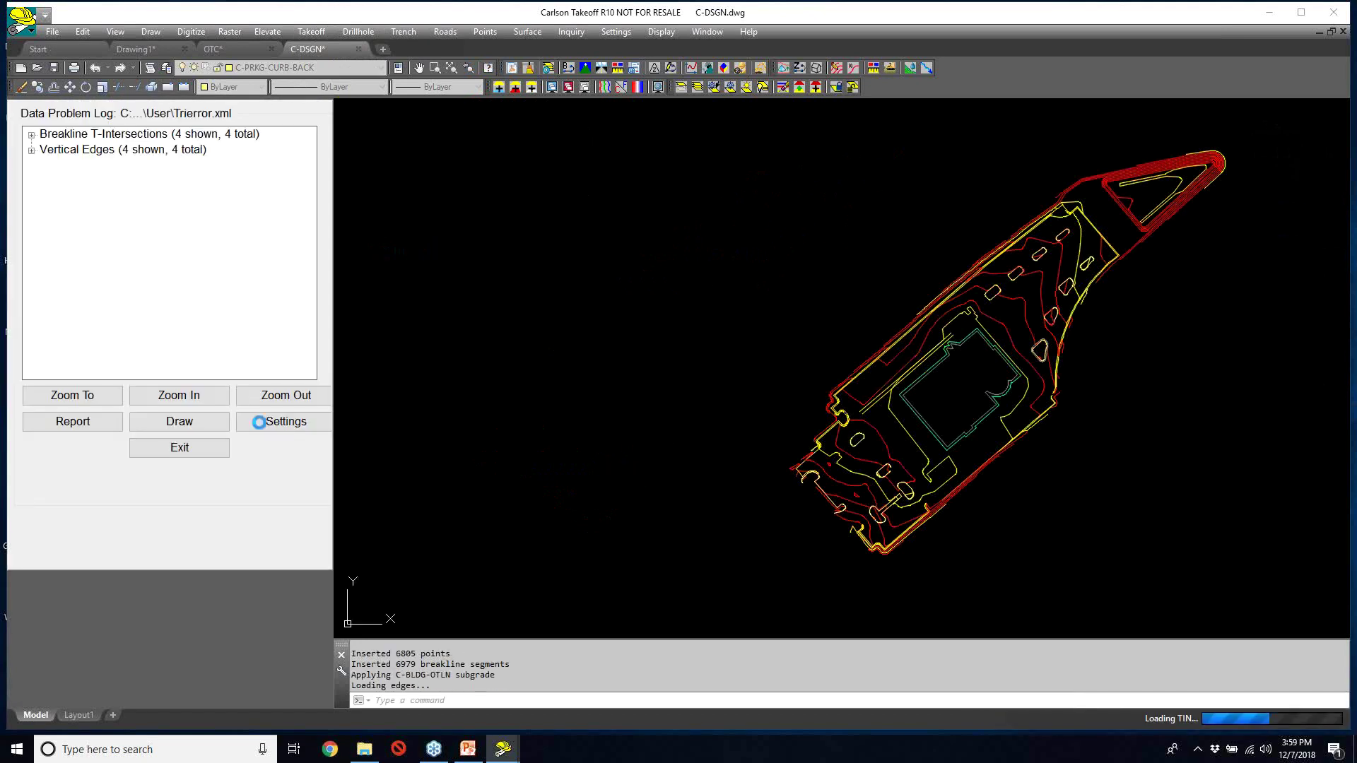
pyautogui.click(196, 452)
# - Examine the building pad's subgrade cutout on the design surface in the Takeoff 3D Viewer, then close the viewer
pyautogui.click(127, 33)
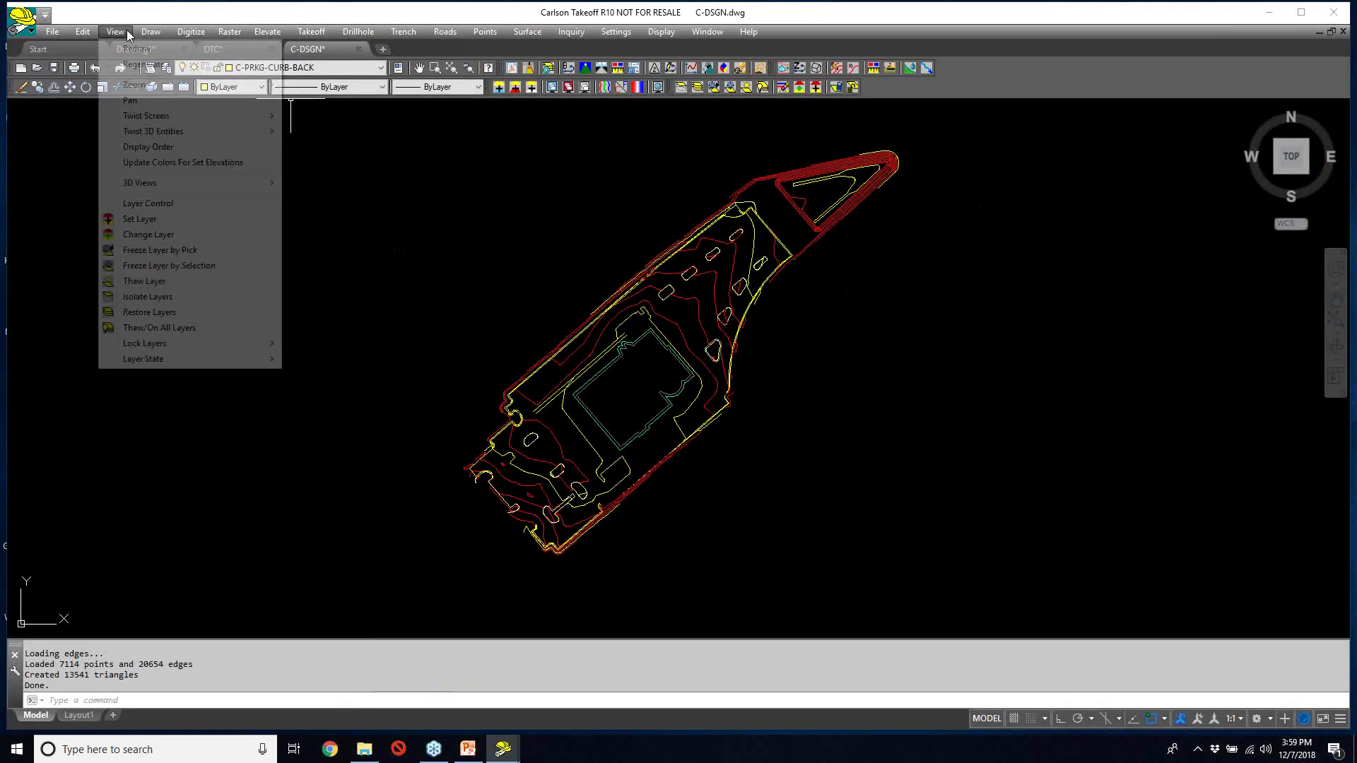
pyautogui.moveTo(147, 117)
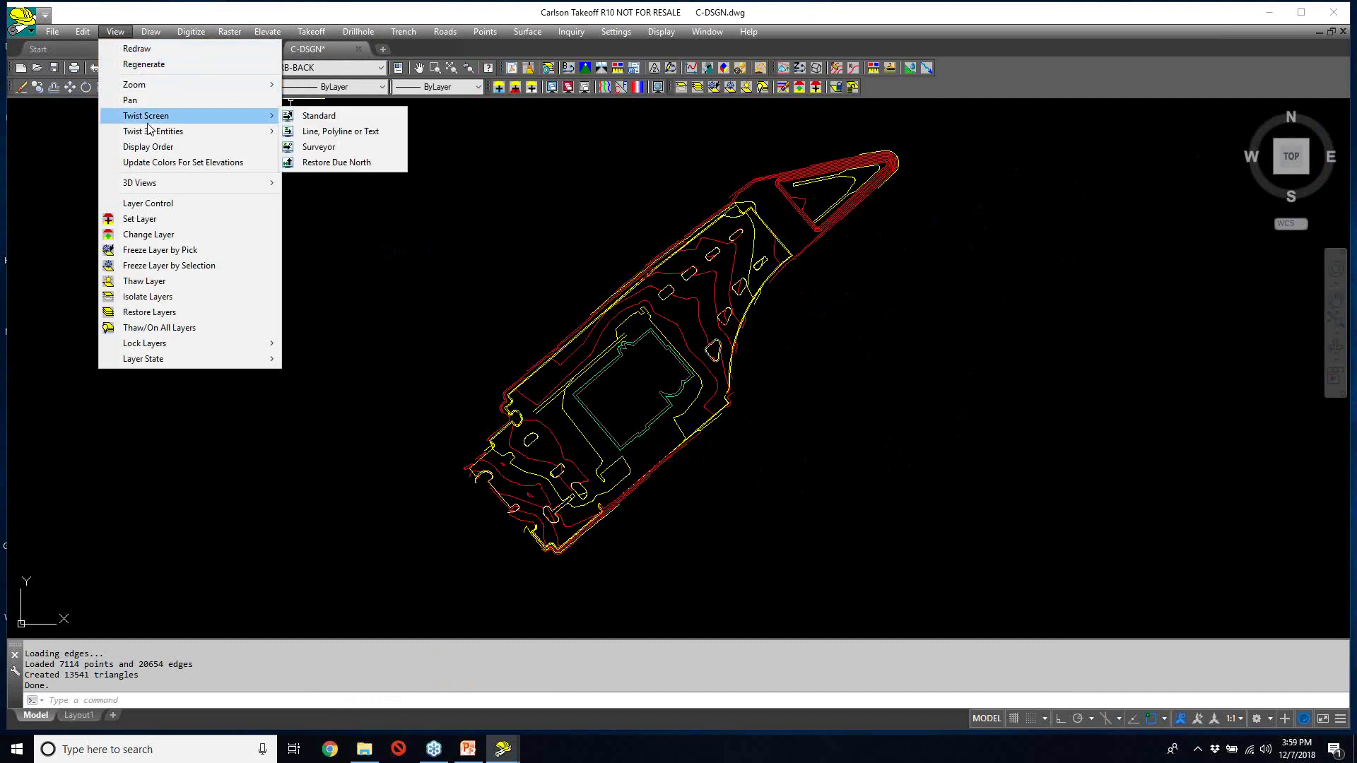
pyautogui.moveTo(157, 182)
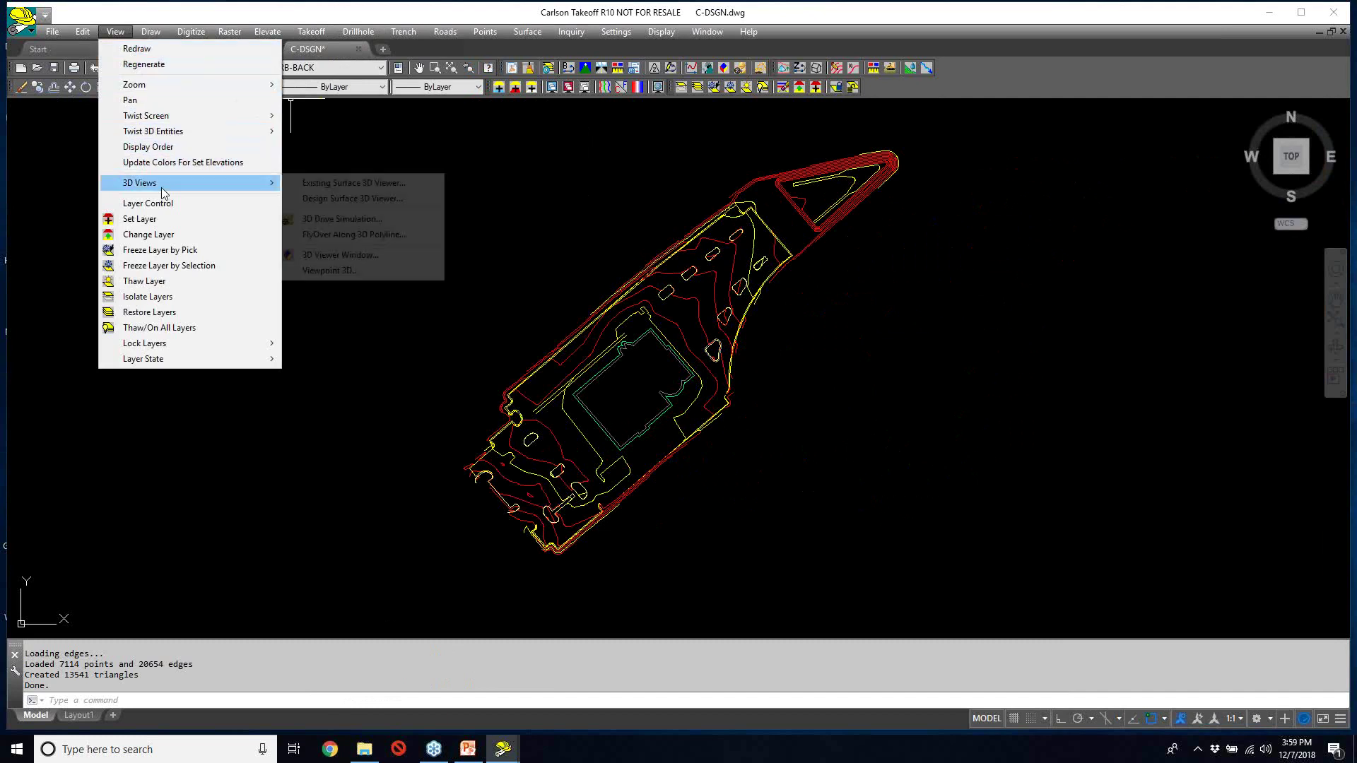
pyautogui.click(359, 199)
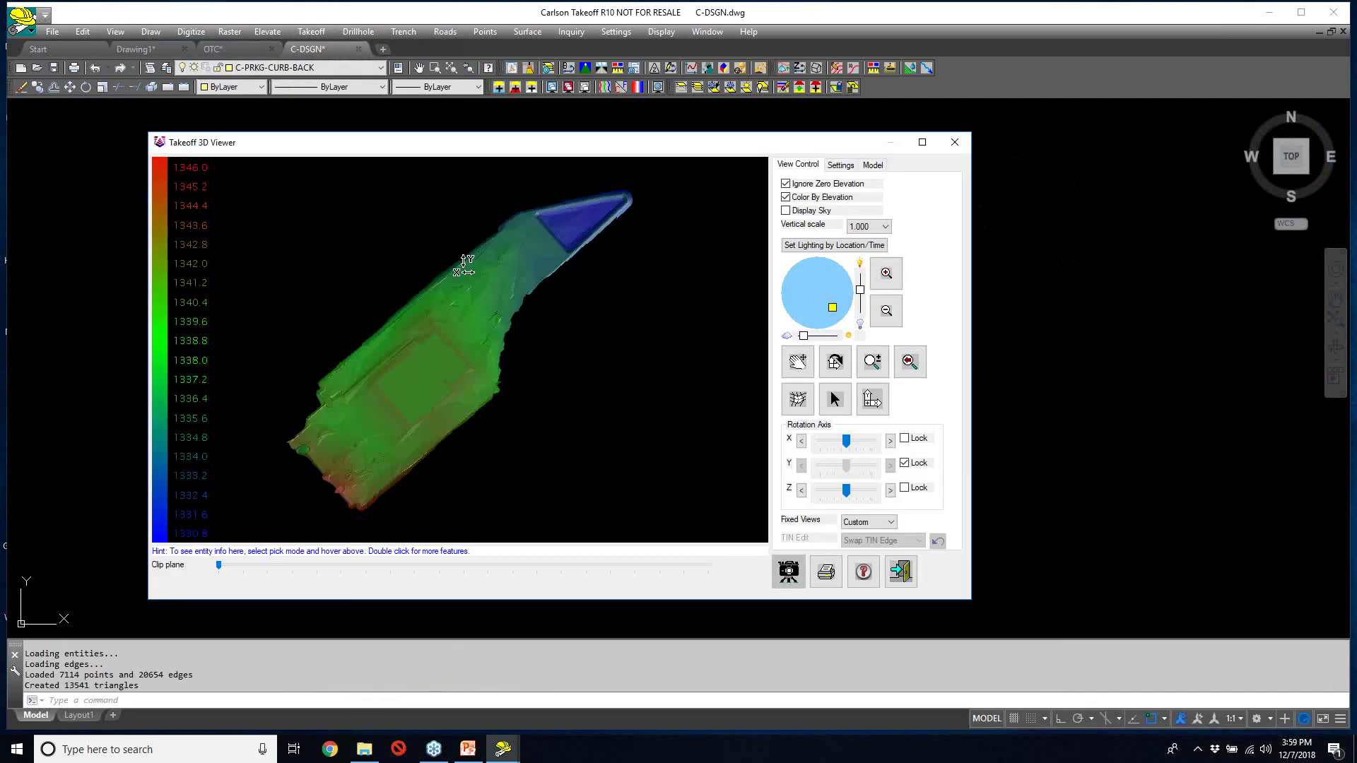
pyautogui.moveTo(464, 267); pyautogui.dragTo(427, 368)
pyautogui.scroll(5, 490, 436)
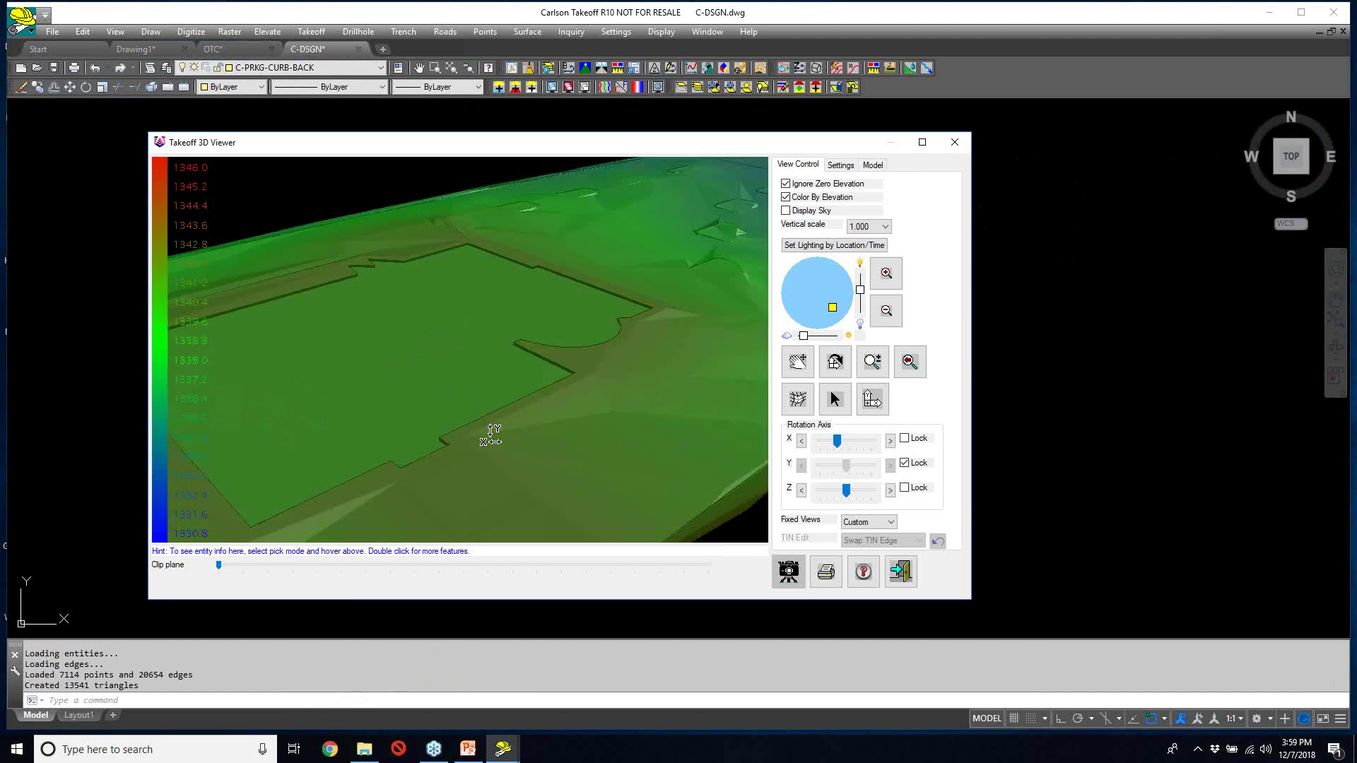
pyautogui.moveTo(576, 192); pyautogui.dragTo(412, 241)
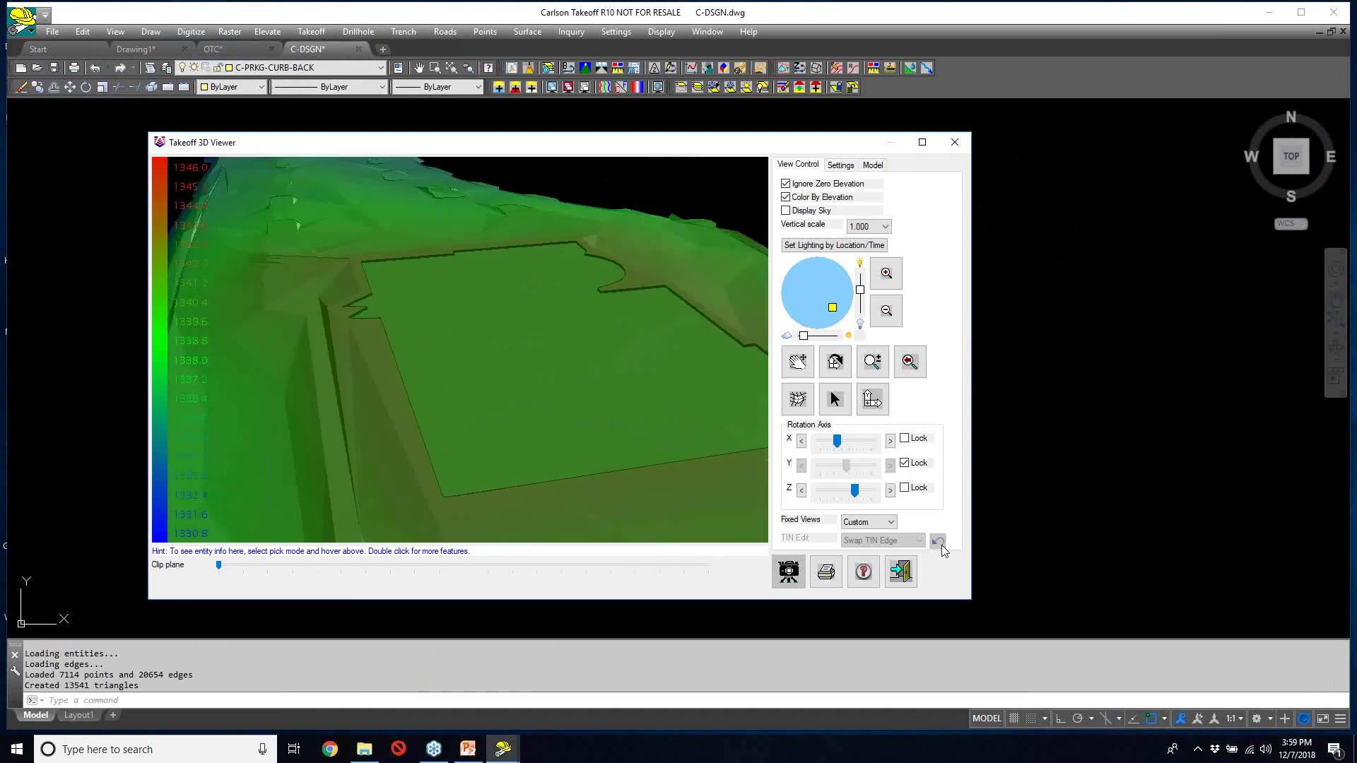
pyautogui.click(908, 584)
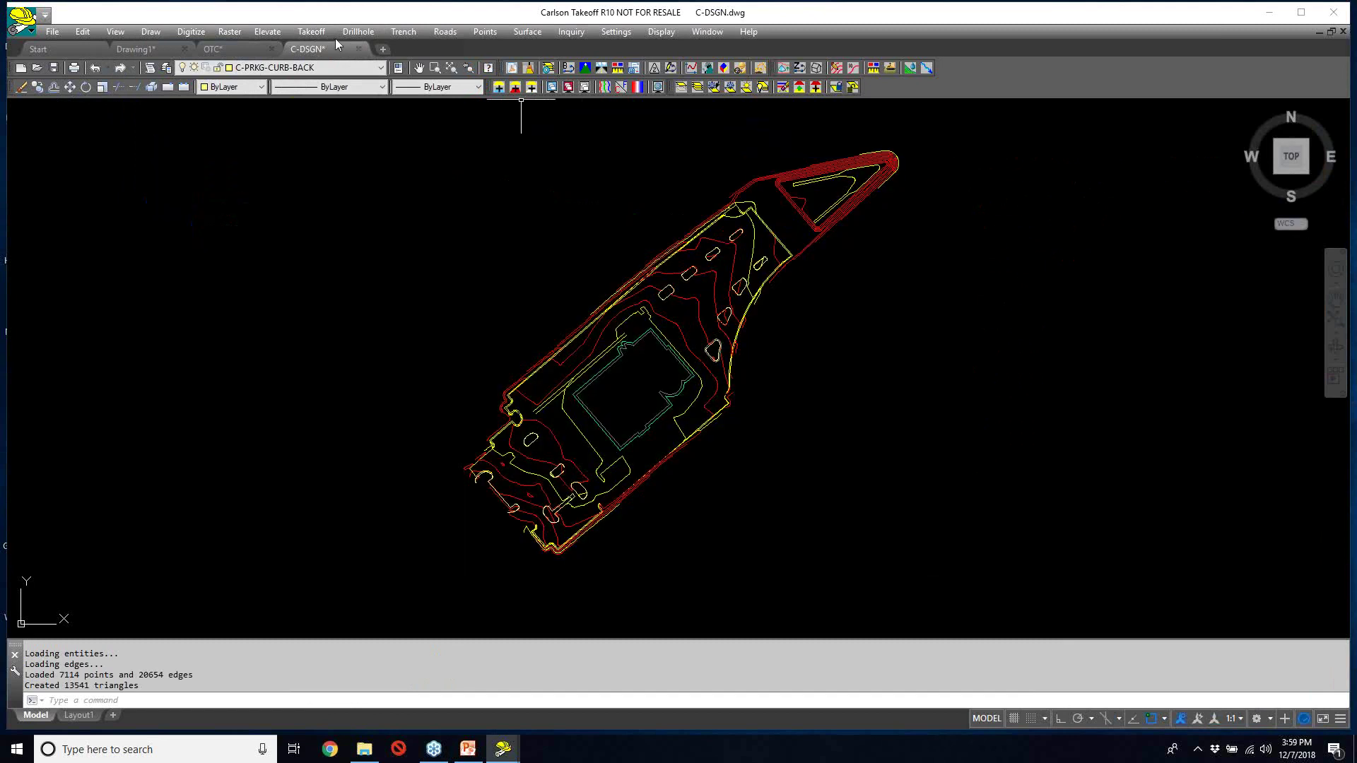
# - Calculate total volumes without updating the existing surface, reporting cut and fill depth zones at 10.000 intervals
pyautogui.click(309, 32)
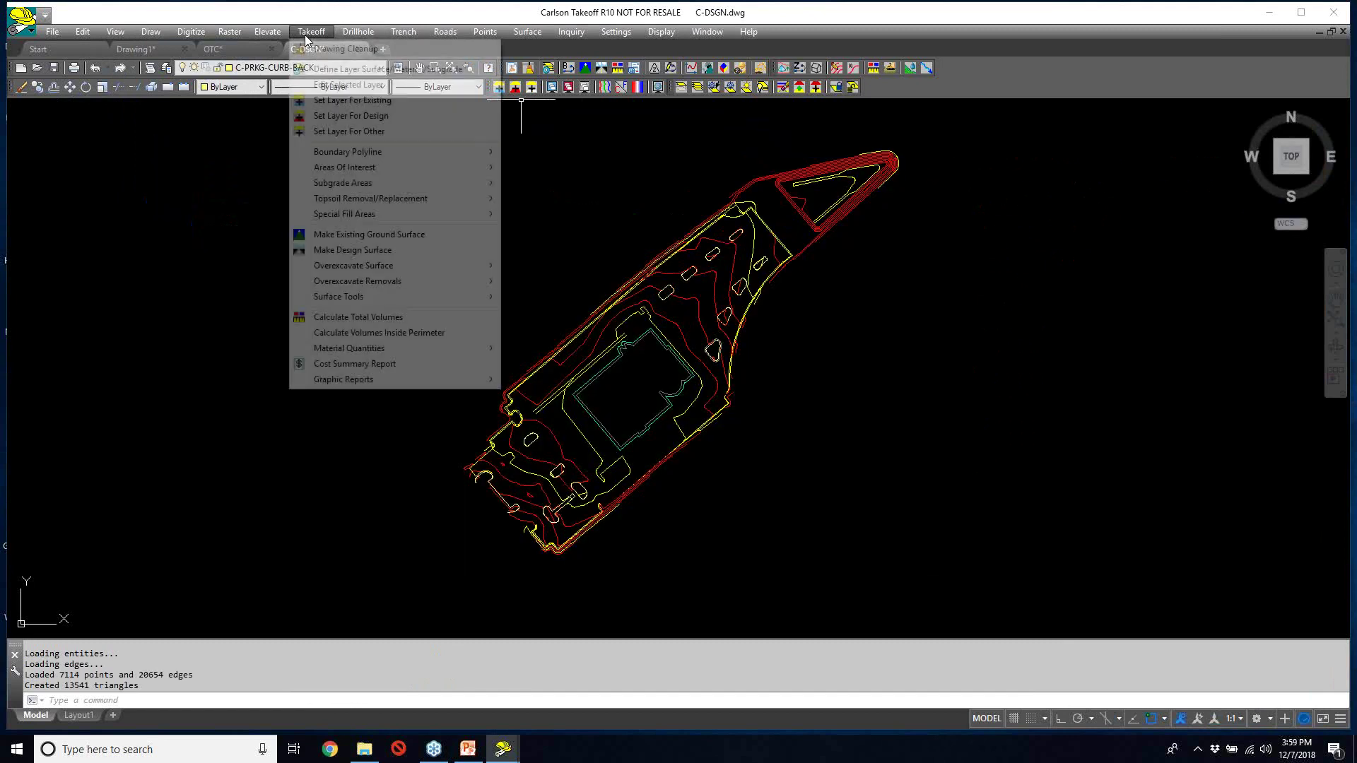
pyautogui.click(408, 319)
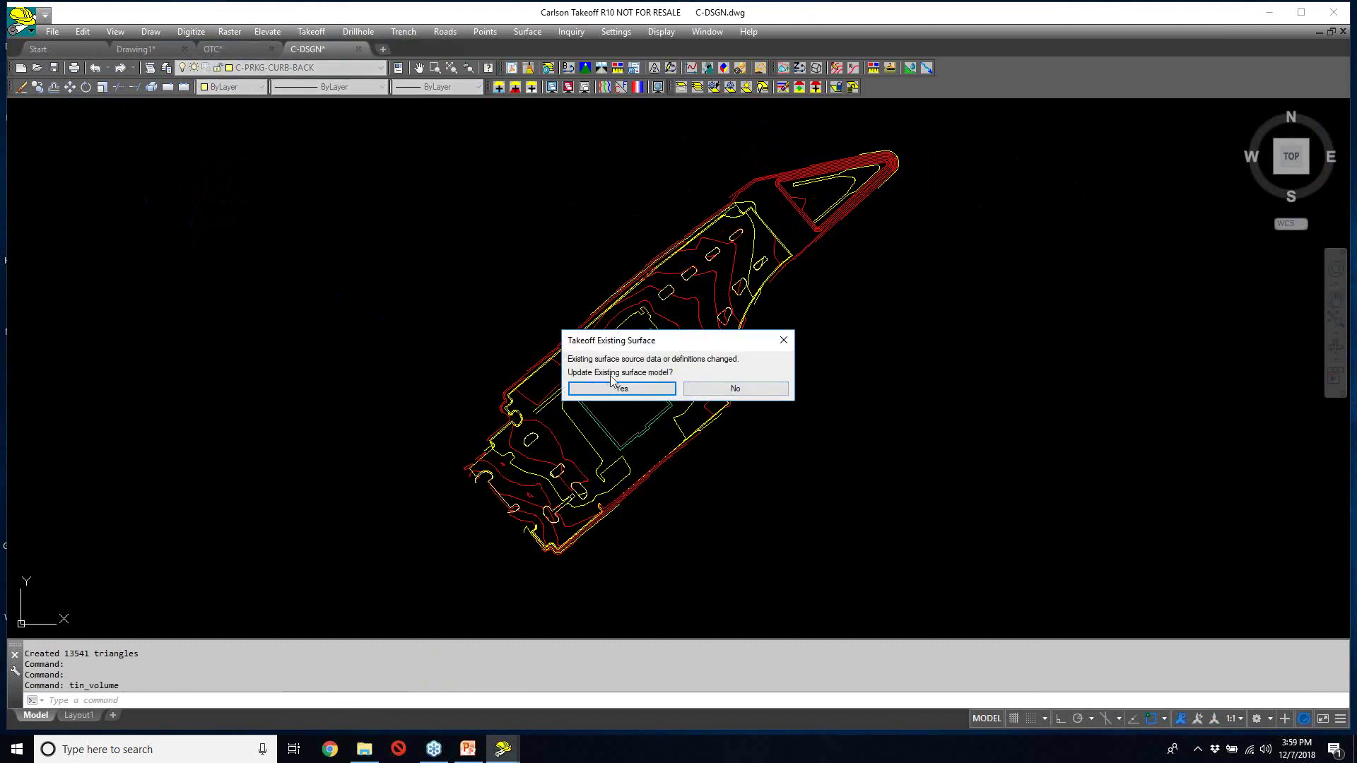
pyautogui.click(726, 389)
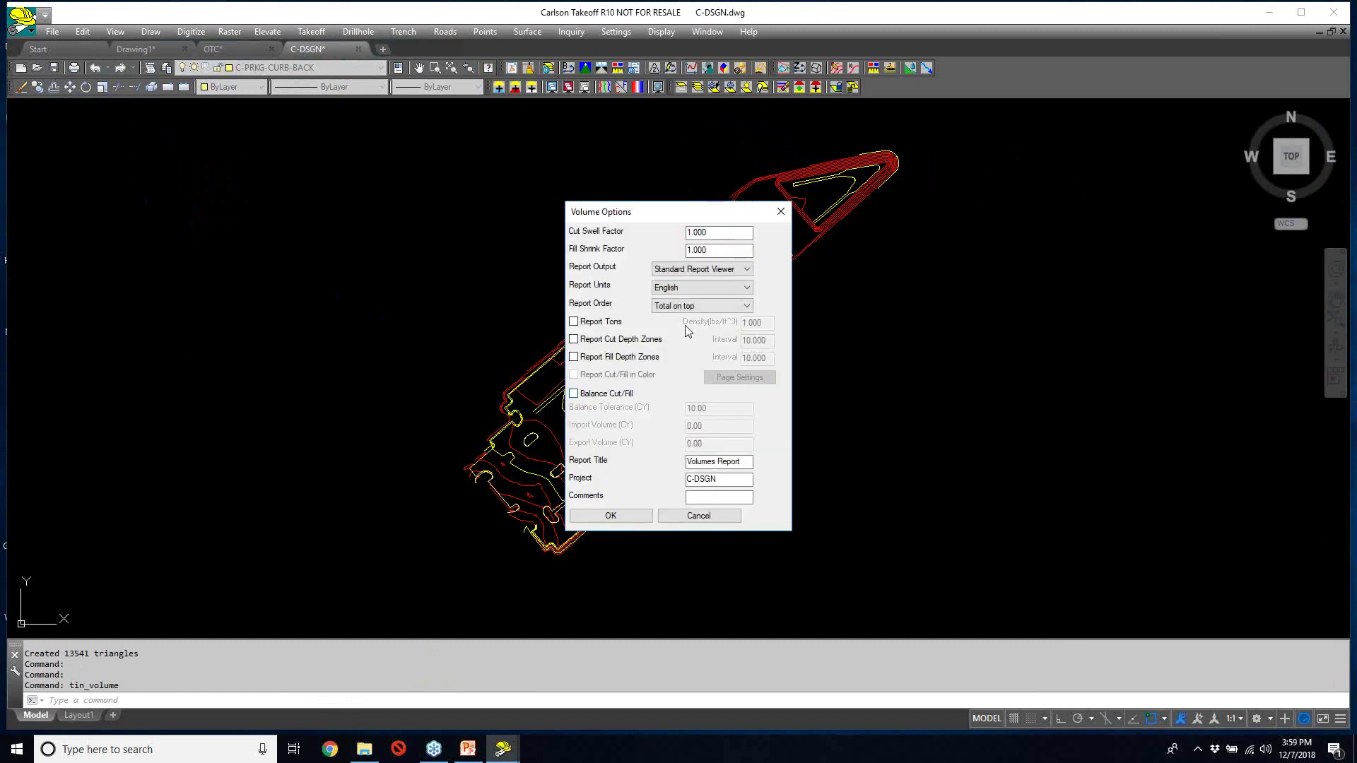
pyautogui.click(601, 342)
pyautogui.click(602, 359)
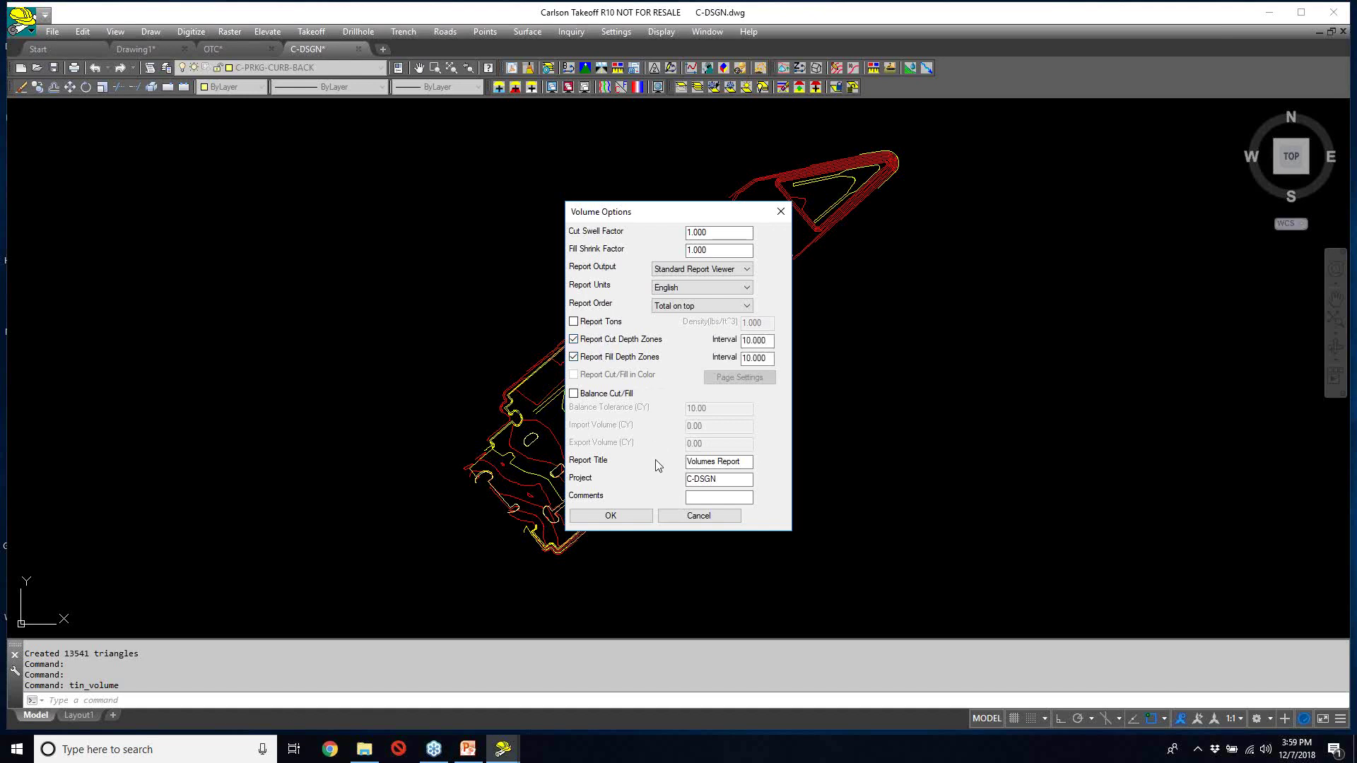
pyautogui.click(610, 516)
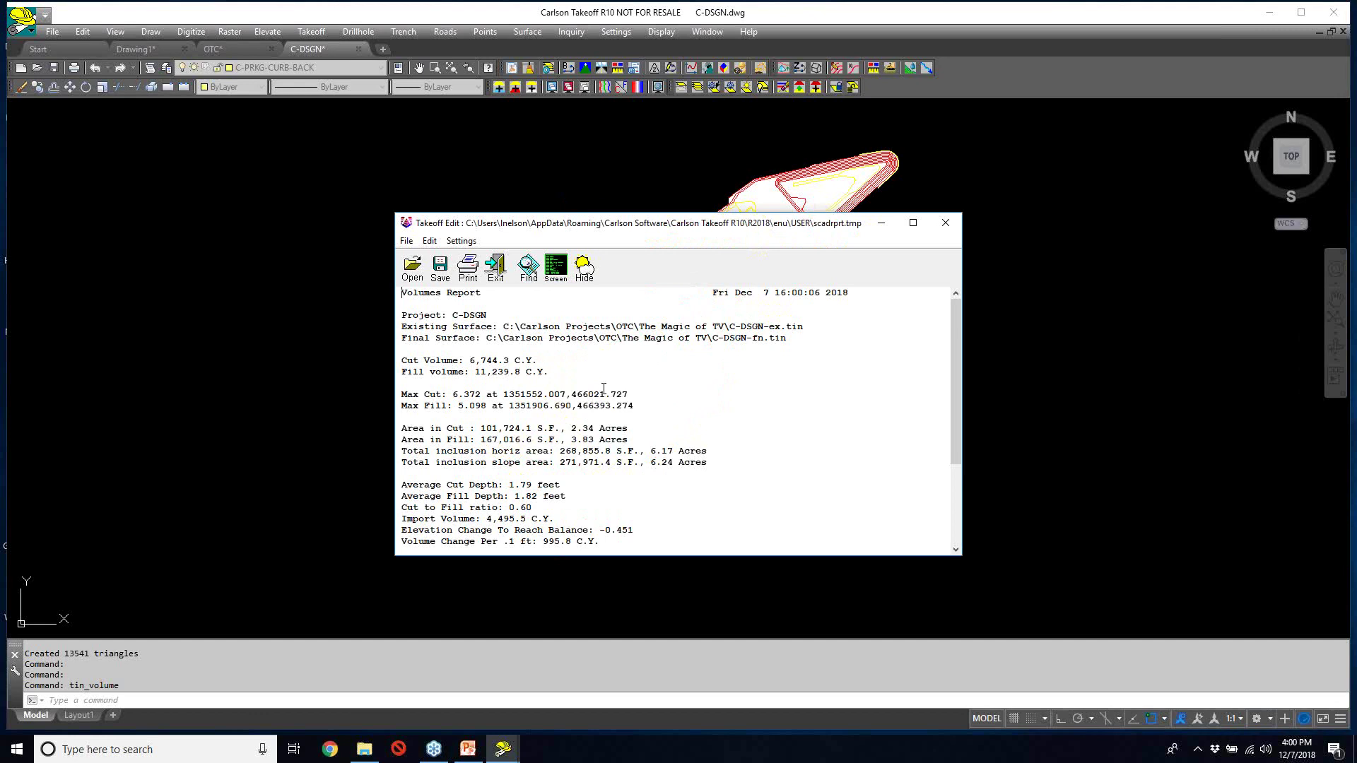
# - Review the volumes report, place it beside the site as MText of height 4.00 on layer REPORT_TXT, and close it
pyautogui.scroll(-1, 607, 388)
pyautogui.scroll(-4, 608, 388)
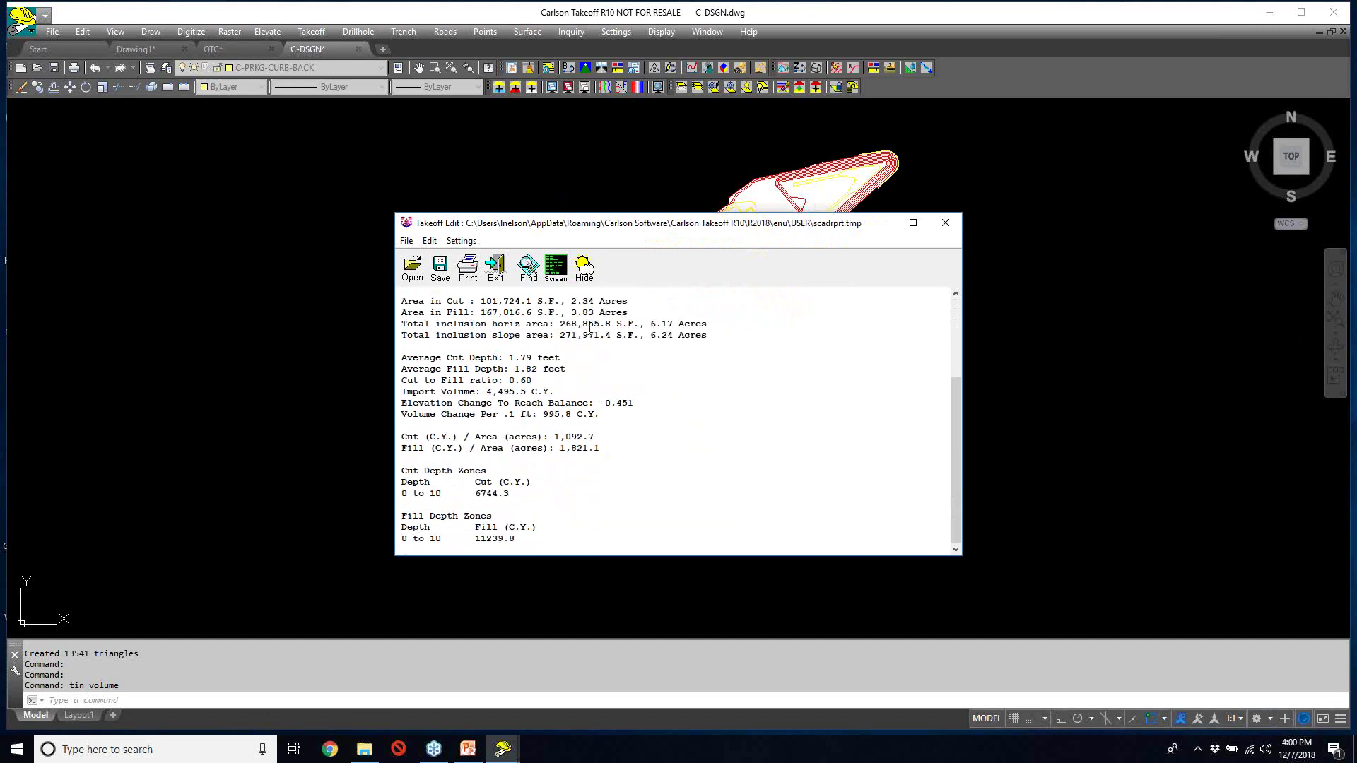
pyautogui.click(556, 267)
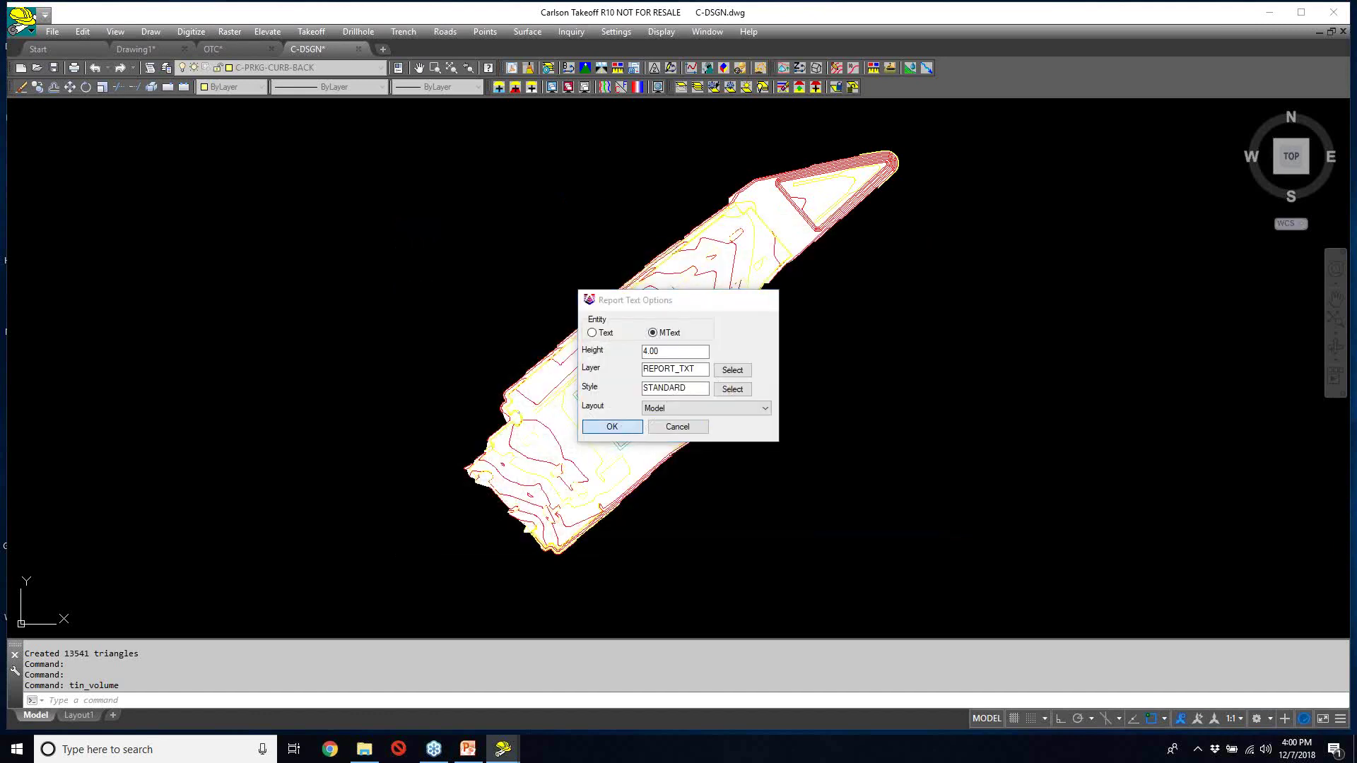
pyautogui.click(617, 427)
pyautogui.press('Return')
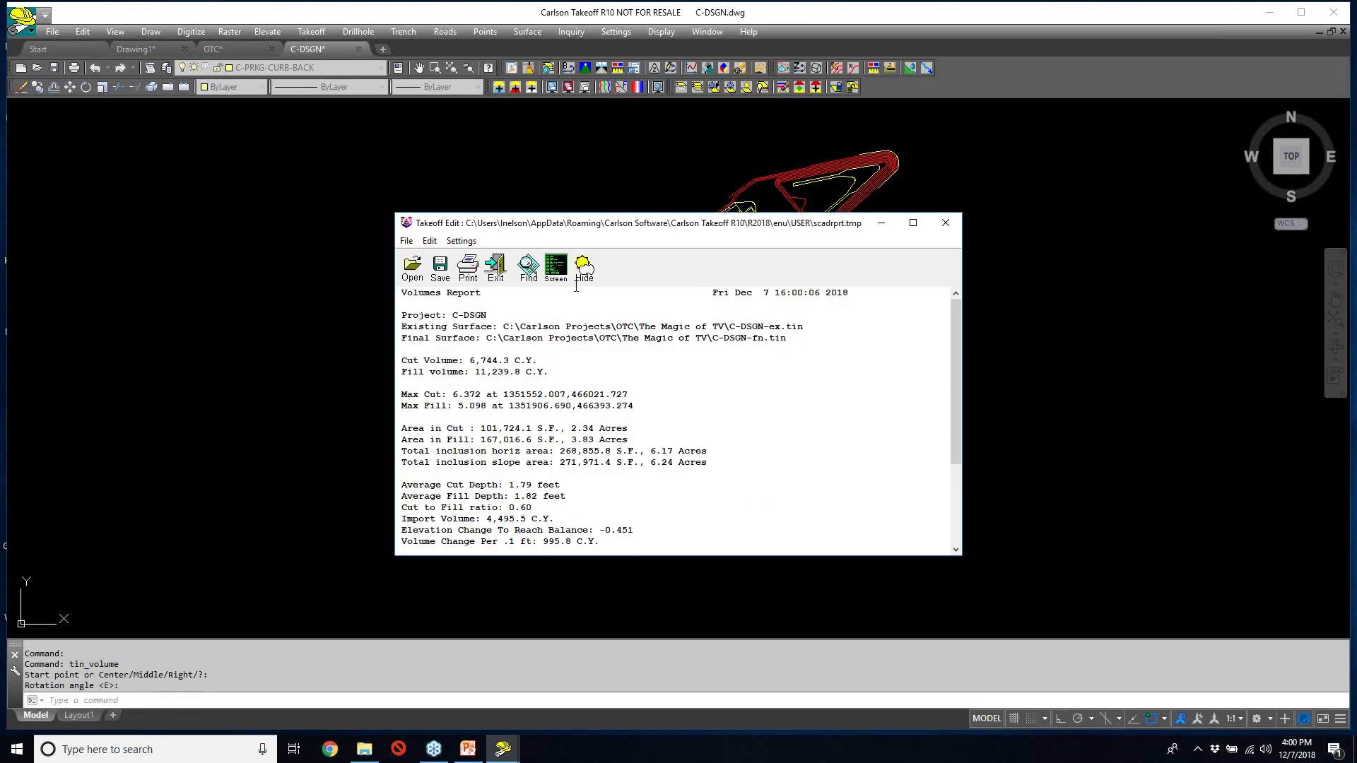
pyautogui.click(497, 268)
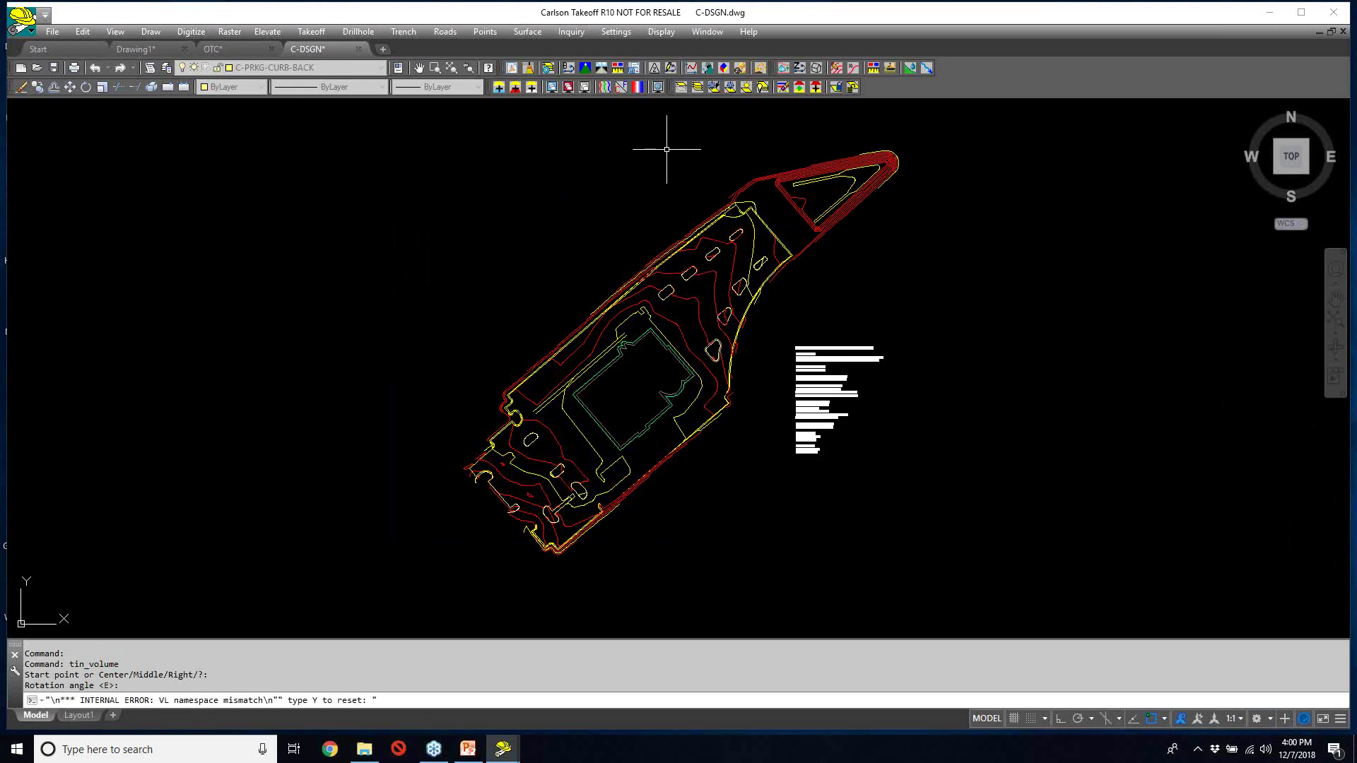
# - Display the cut/fill color map over the site
pyautogui.click(638, 88)
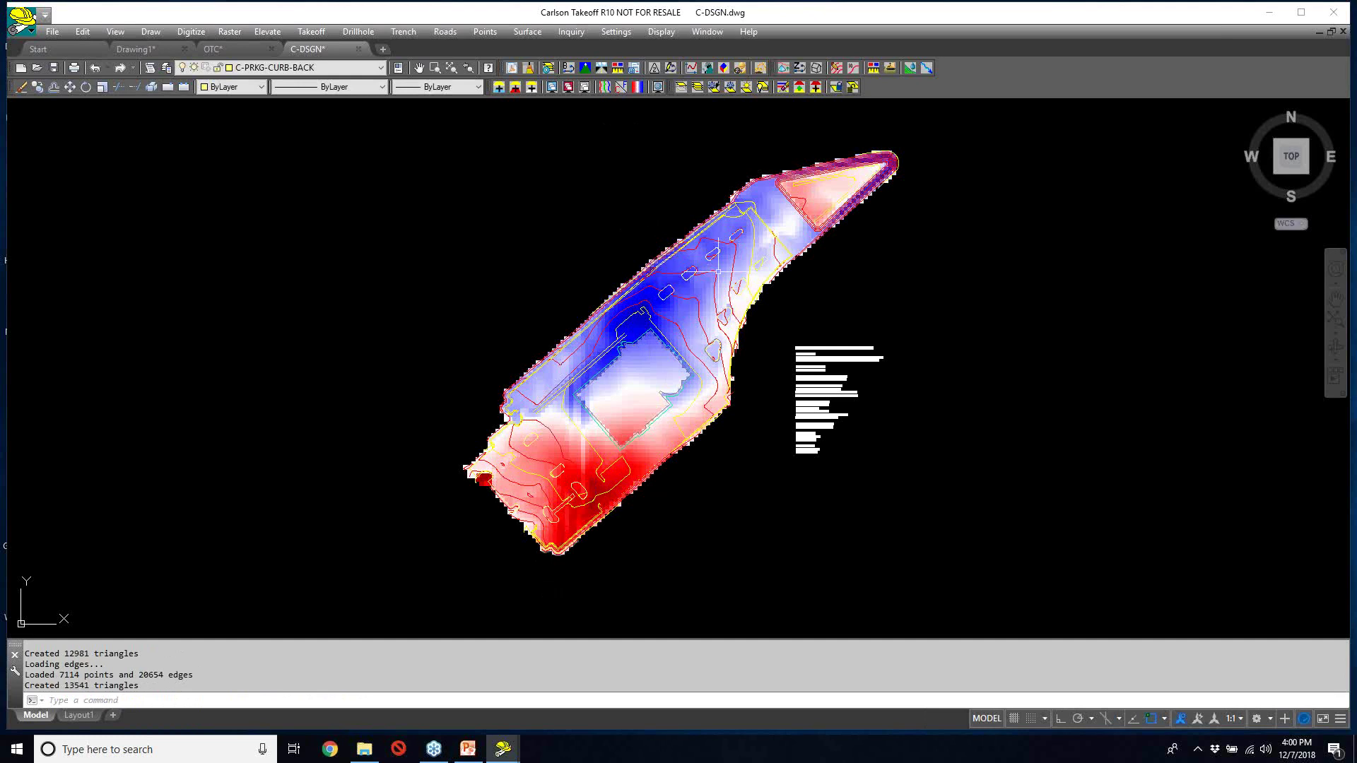
pyautogui.click(662, 33)
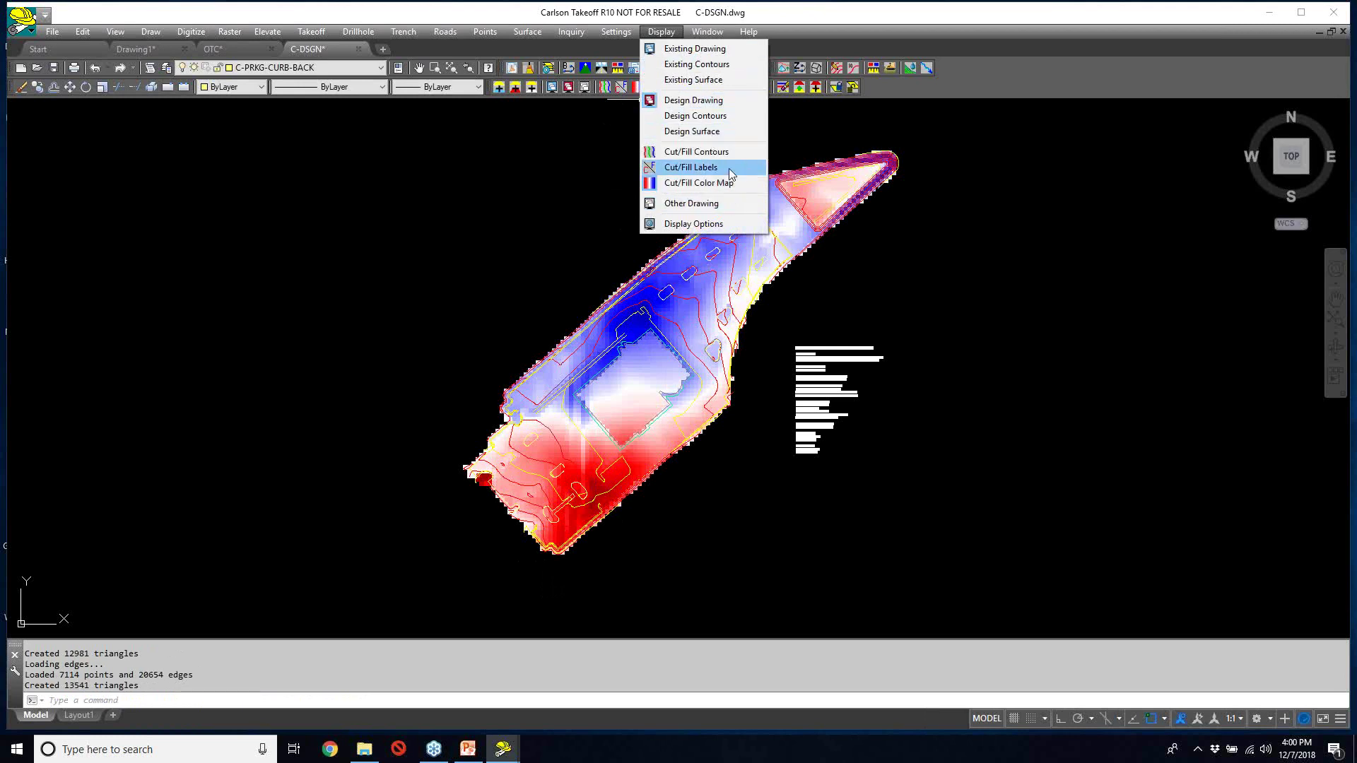
# - Generate the standard Material Quantities report for the defined subgrade materials
pyautogui.click(351, 39)
pyautogui.click(351, 32)
pyautogui.click(351, 32)
pyautogui.click(352, 32)
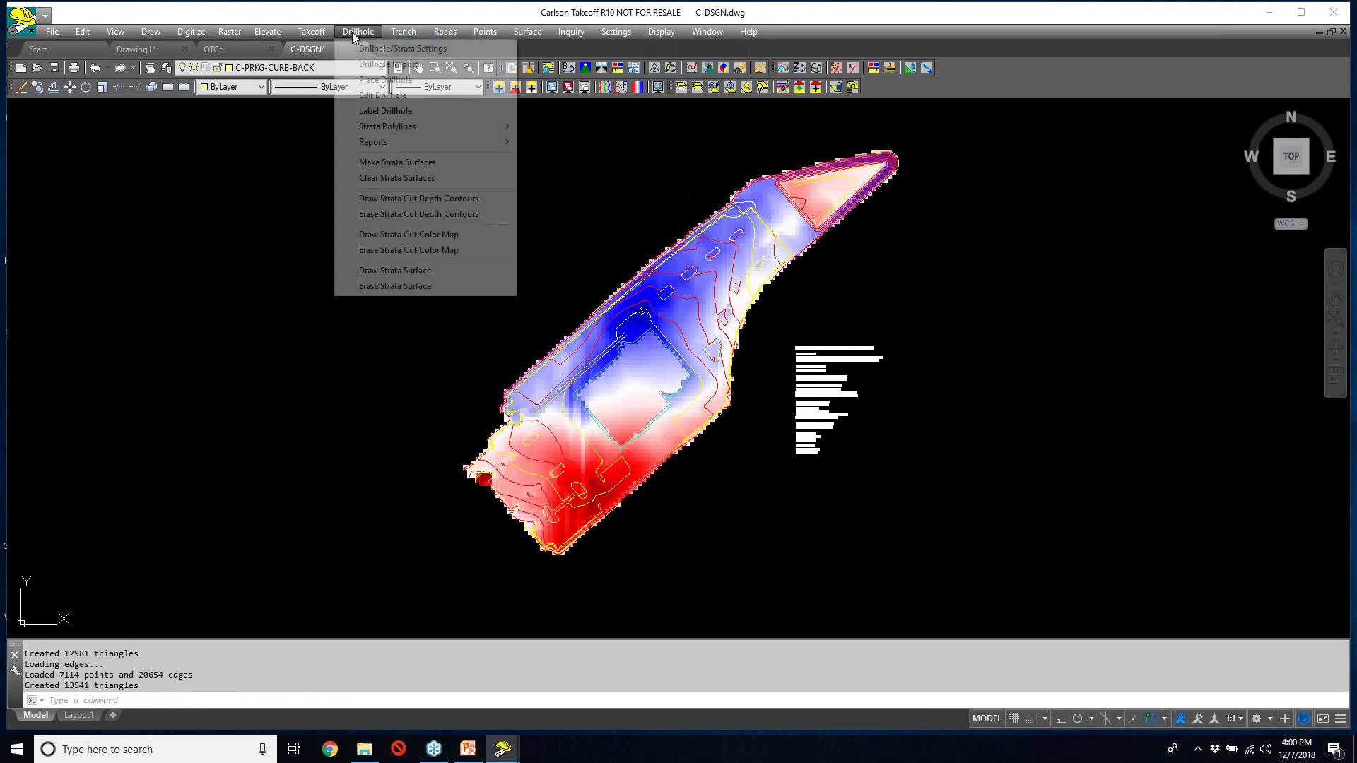
pyautogui.moveTo(312, 32)
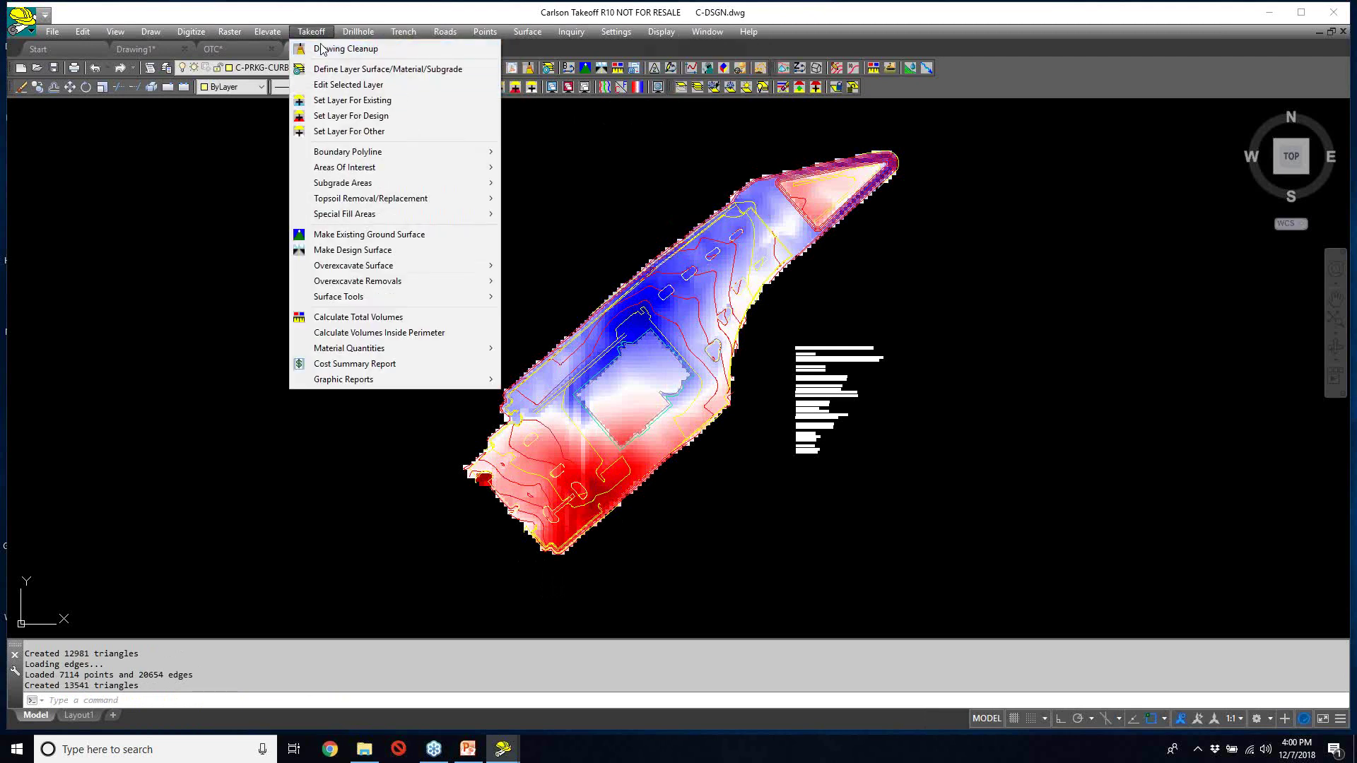
pyautogui.moveTo(349, 354)
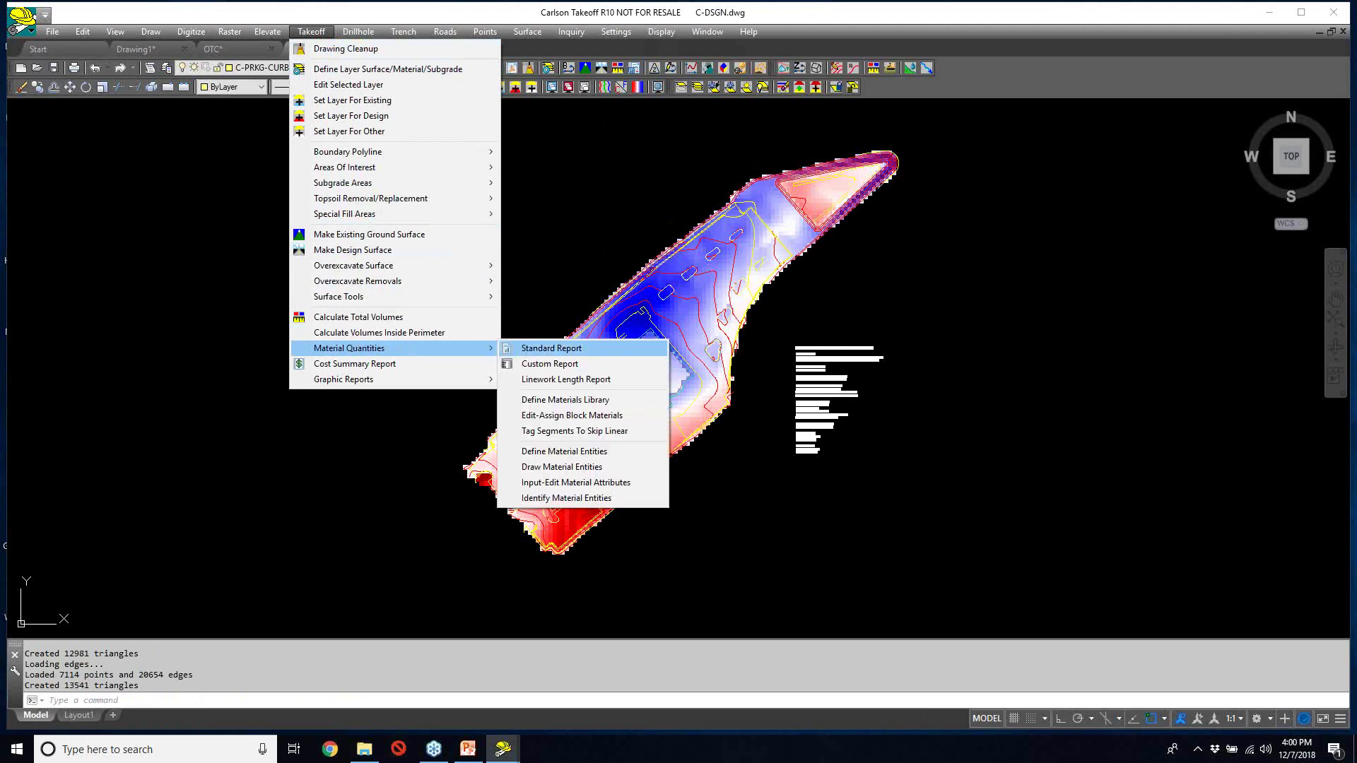
pyautogui.click(552, 348)
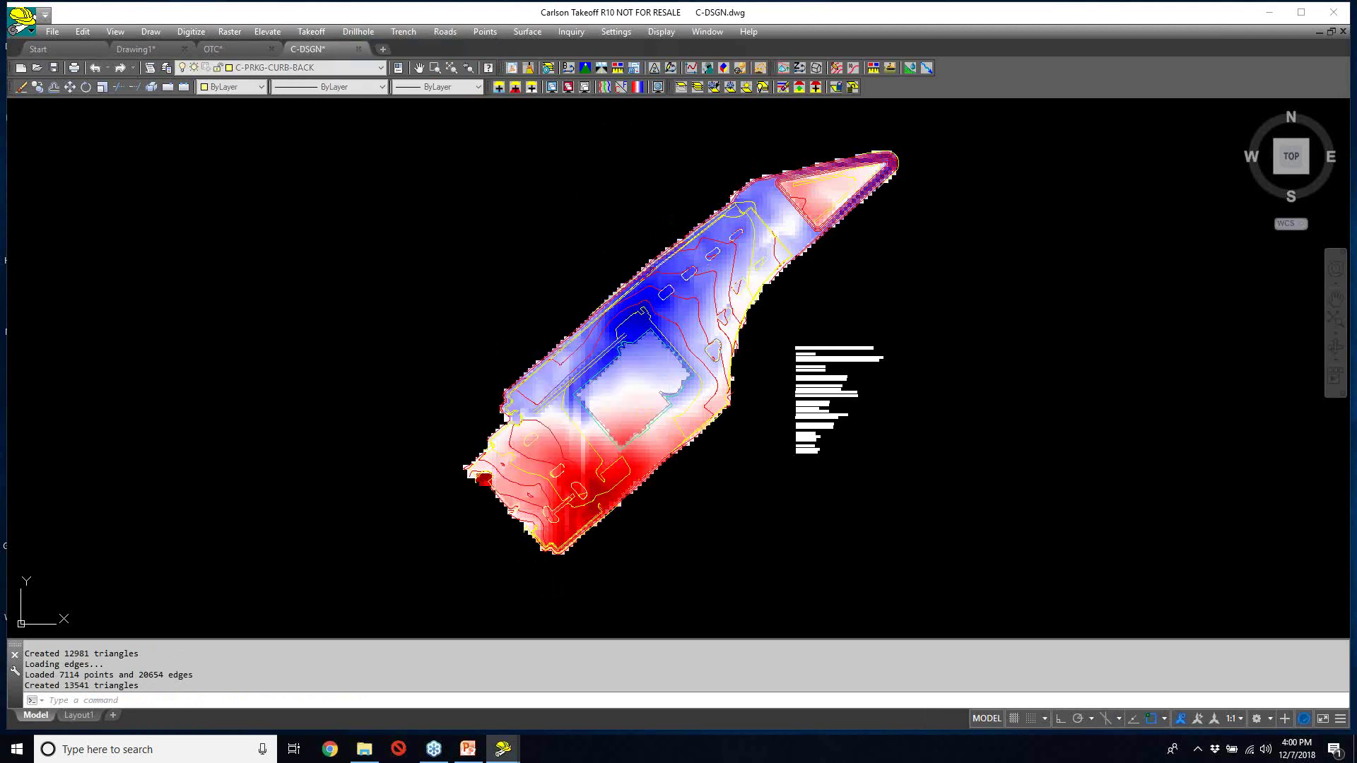
pyautogui.click(579, 438)
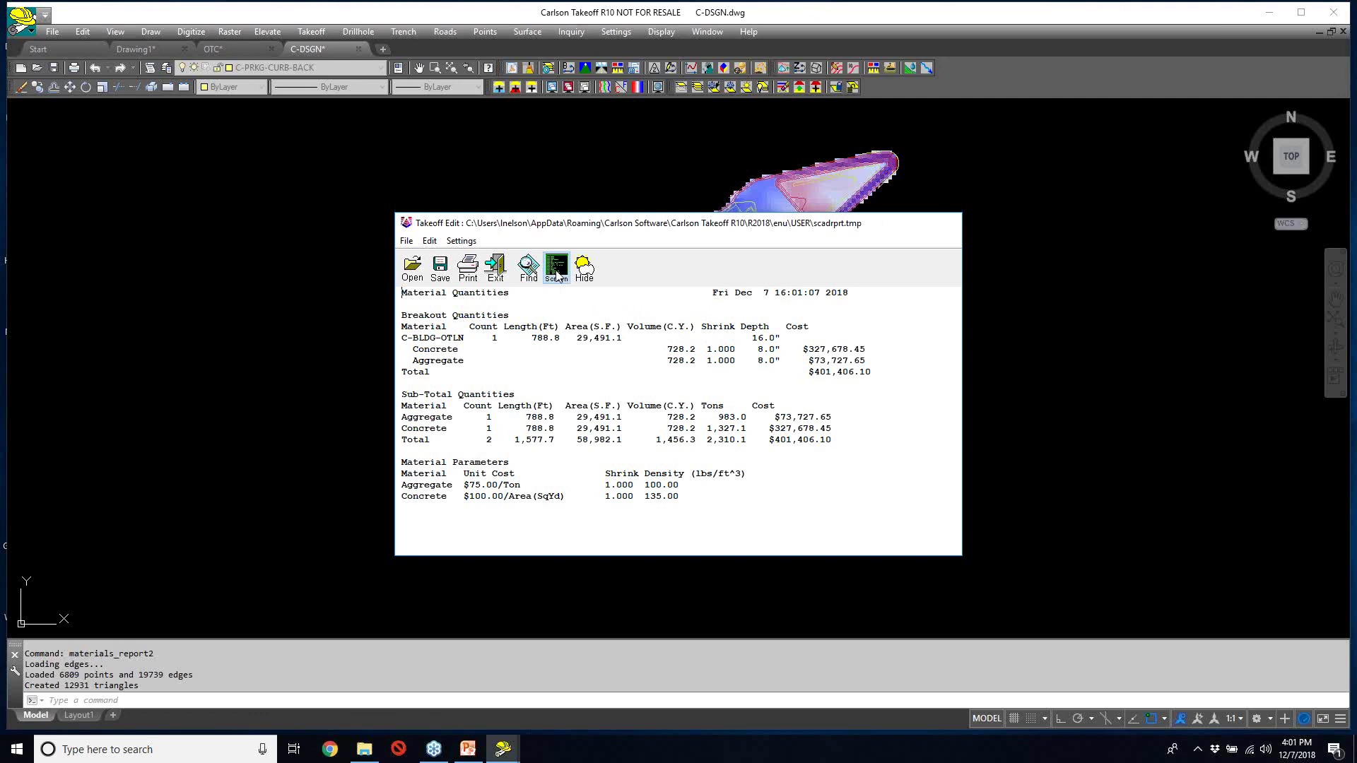
# - Place the Material Quantities report beside the volumes report as MText of height 4.00 on layer REPORT_TXT, and close the report
pyautogui.click(556, 272)
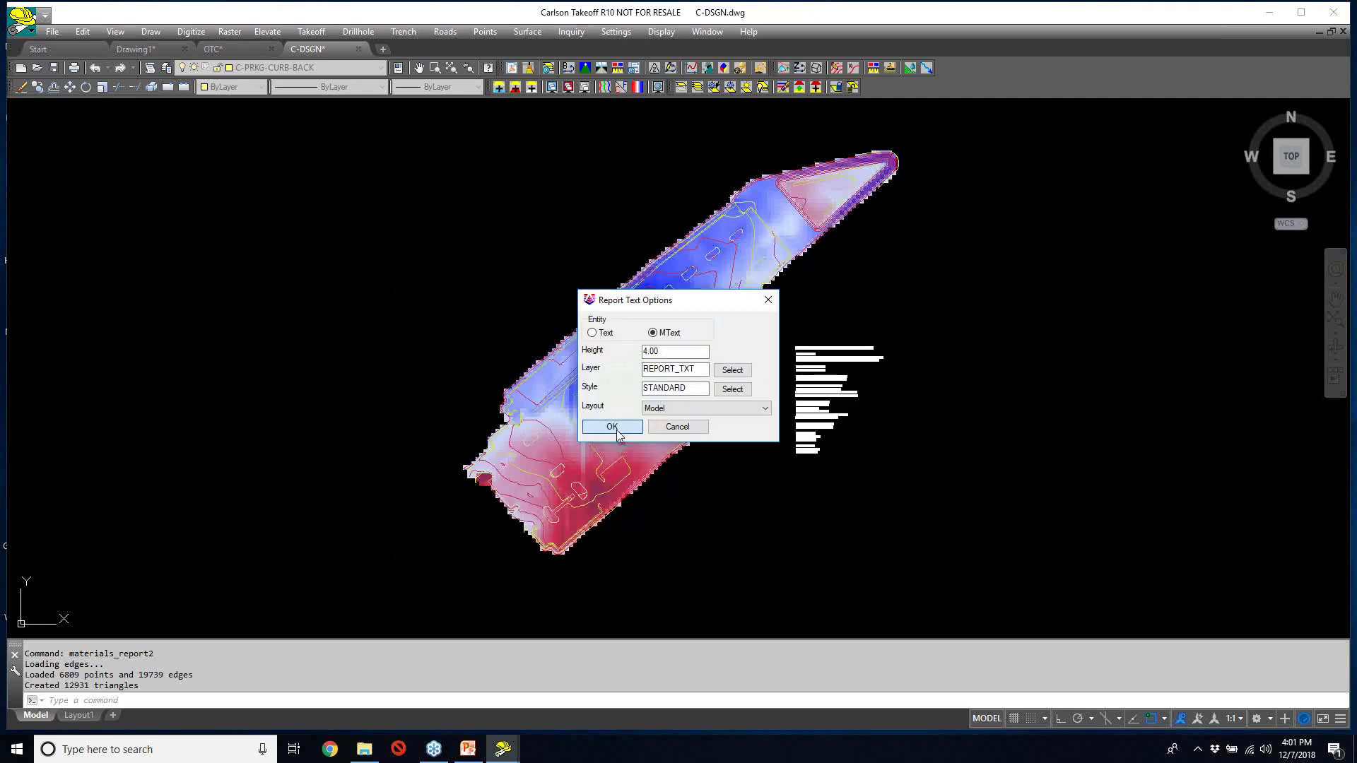
pyautogui.click(609, 431)
pyautogui.click(949, 386)
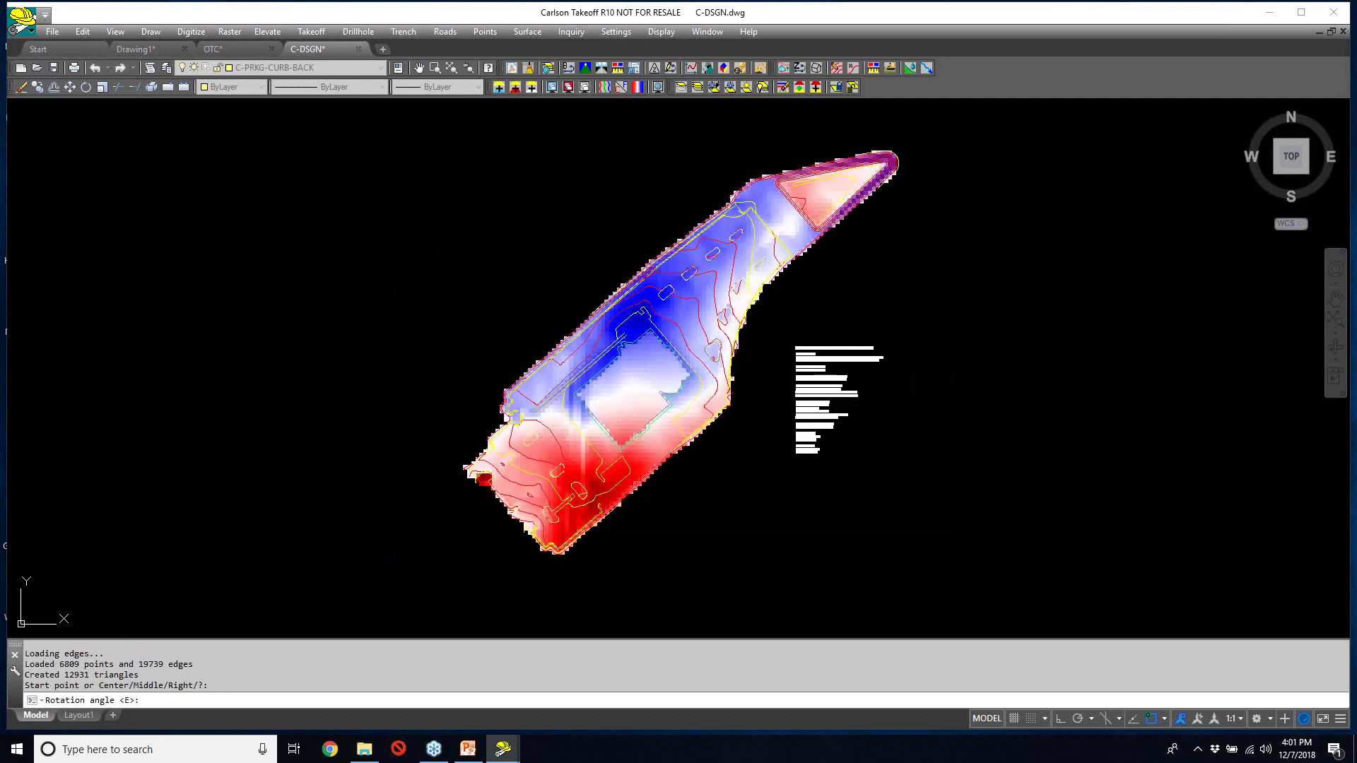
pyautogui.press('Return')
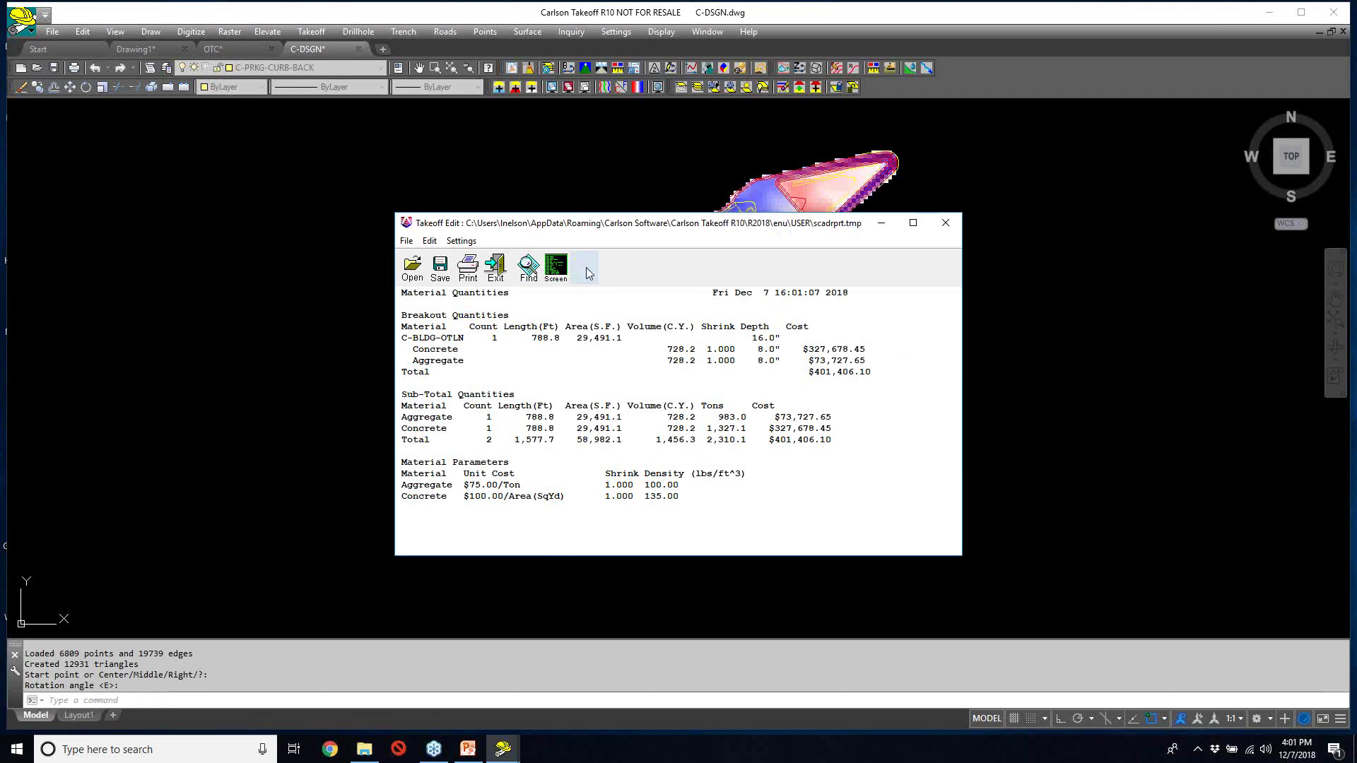
pyautogui.click(496, 267)
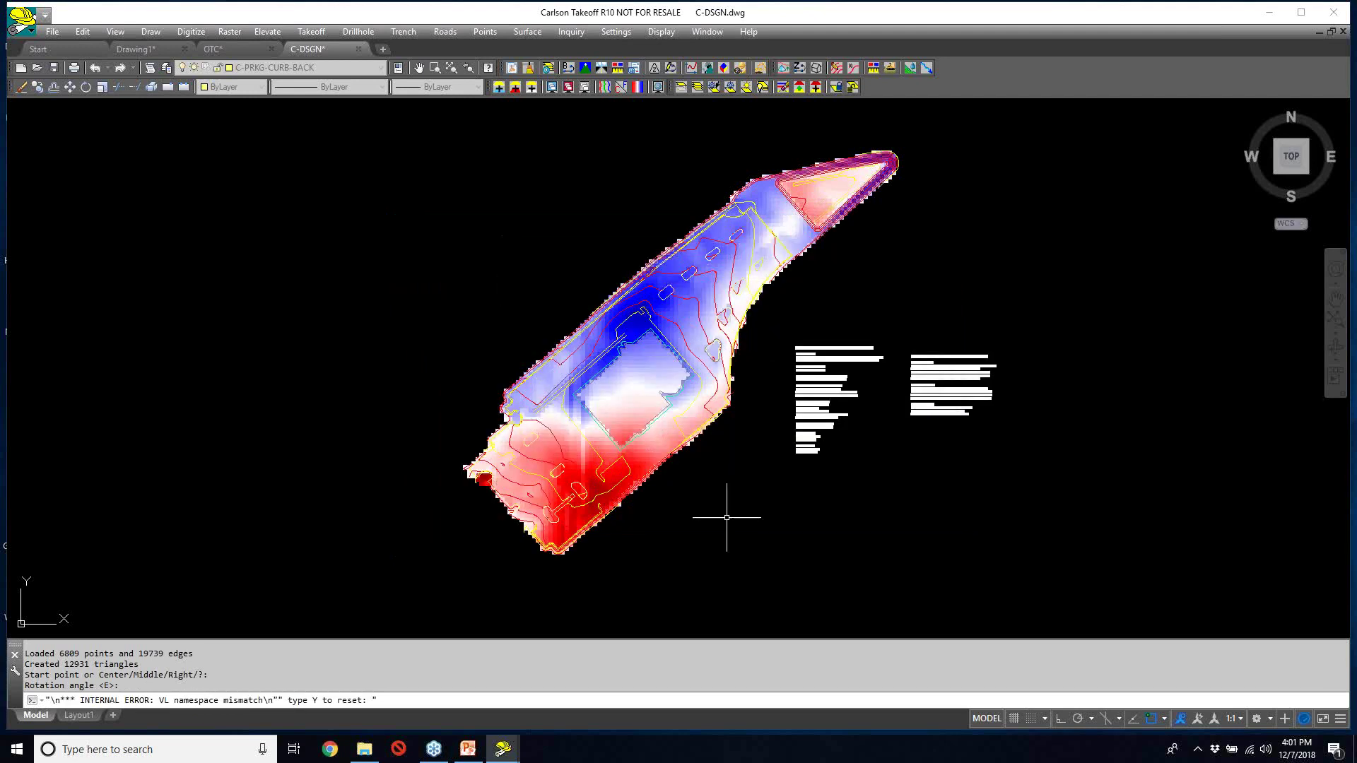
pyautogui.write('y')
pyautogui.press('Return')
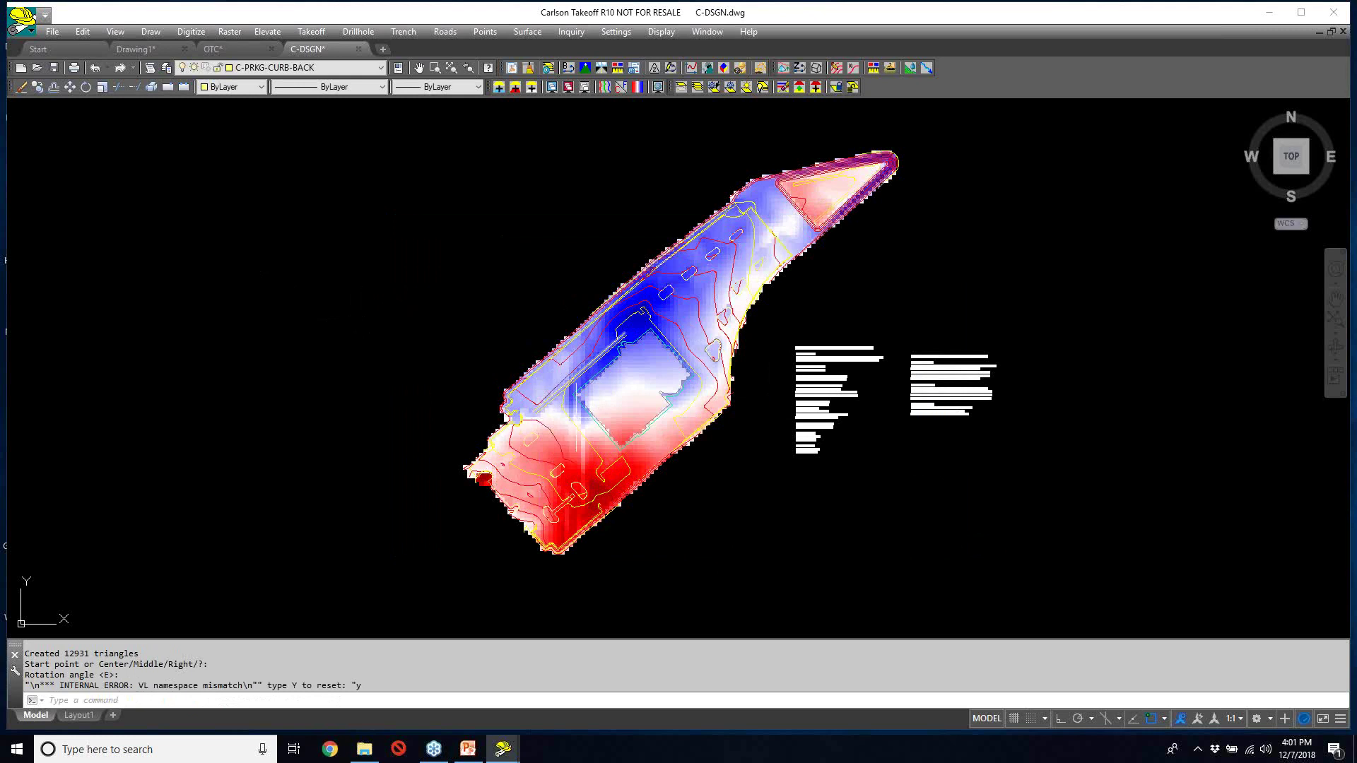
# - Export the site linework and cut/fill color map to a Google Earth KMZ file named OTC, and hide Google Earth's Coordinate Systems overlay
pyautogui.click(52, 33)
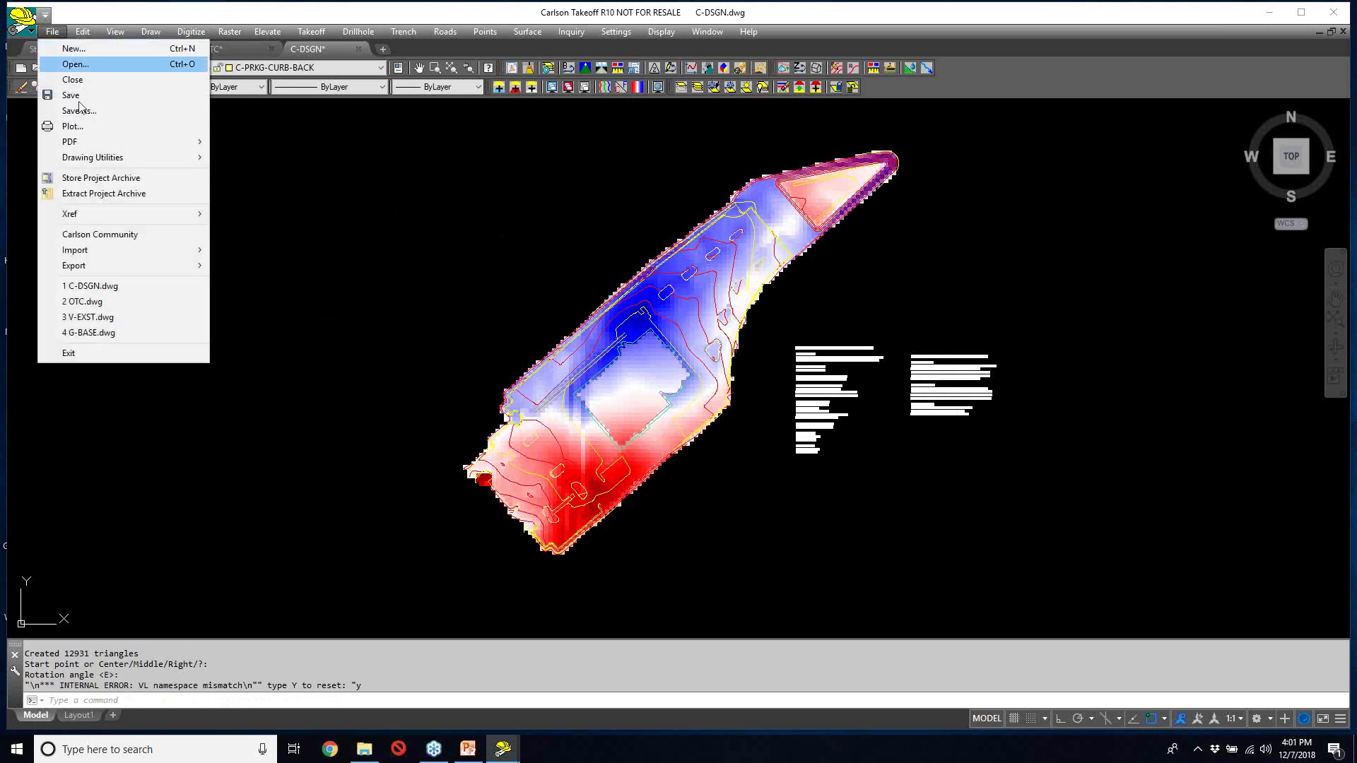
pyautogui.moveTo(128, 273)
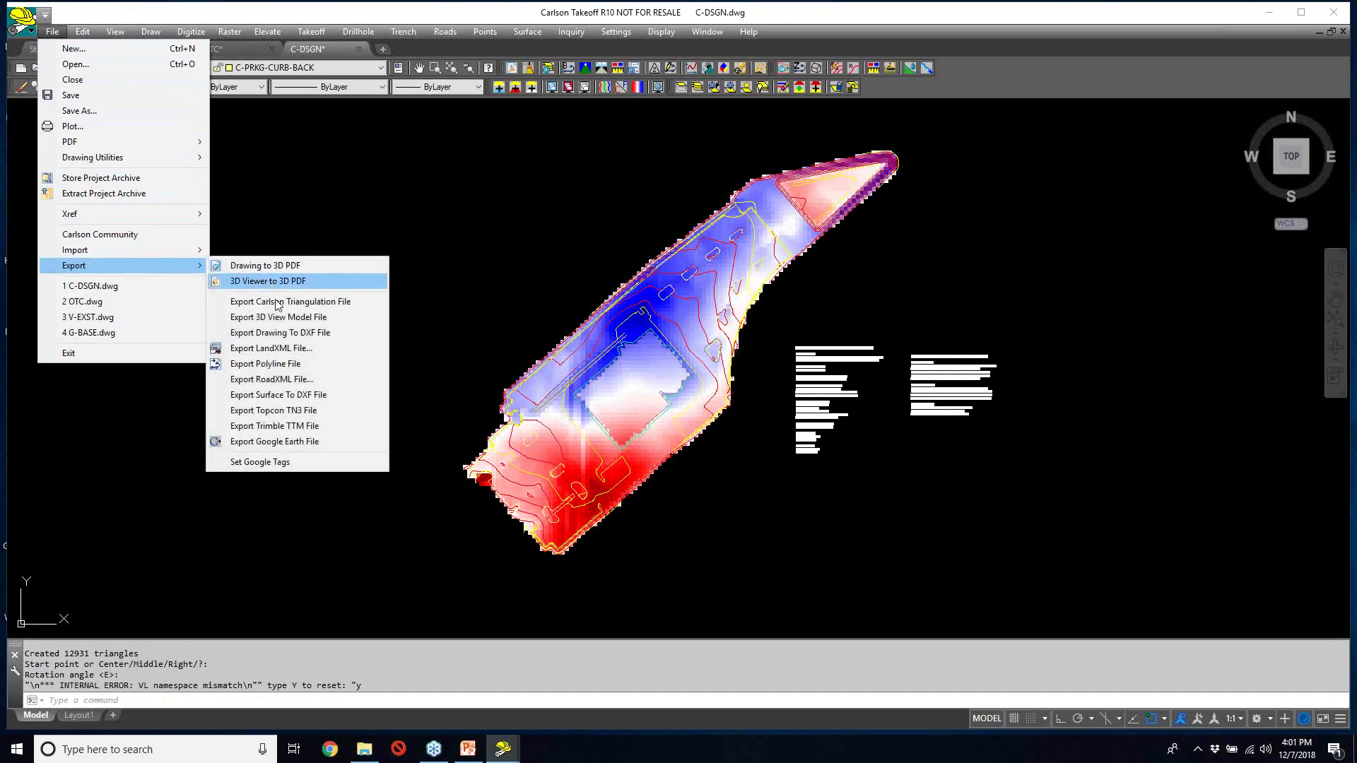
pyautogui.click(302, 443)
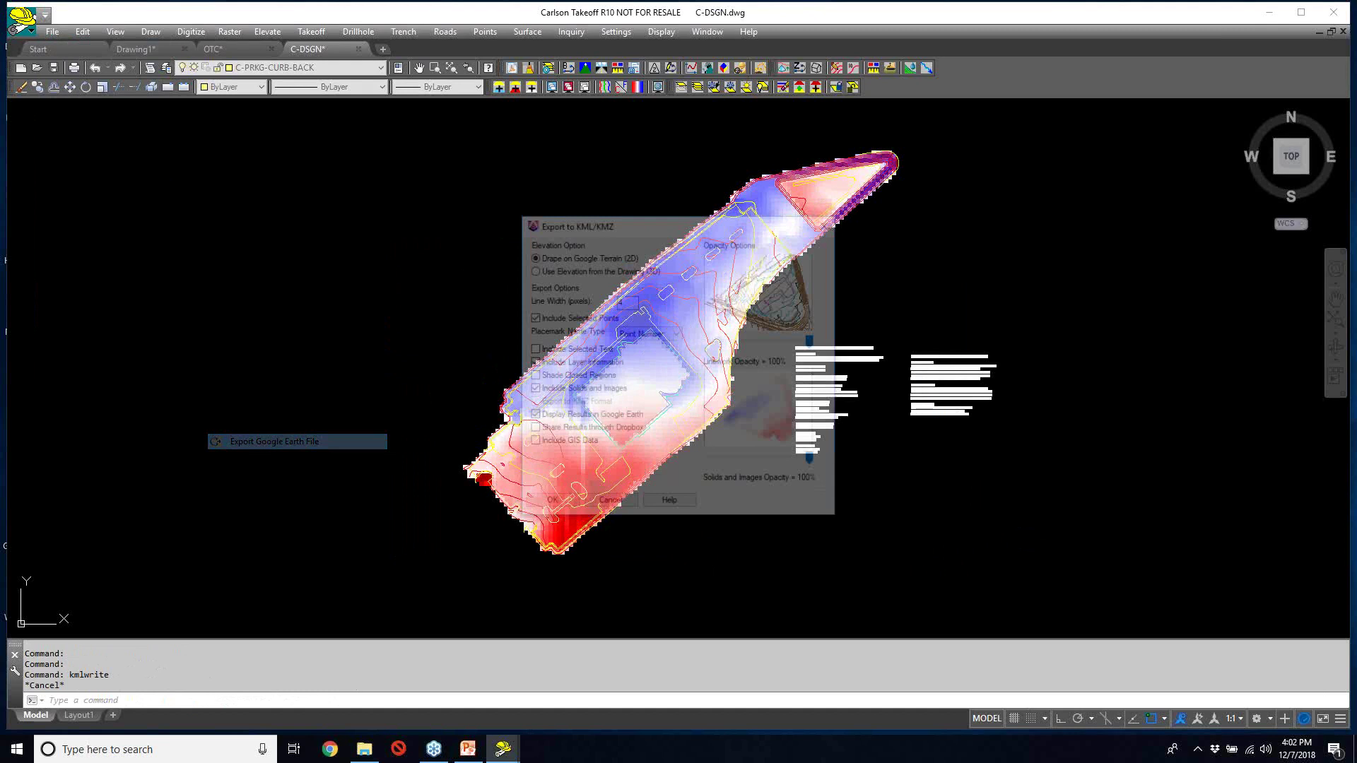
pyautogui.click(558, 501)
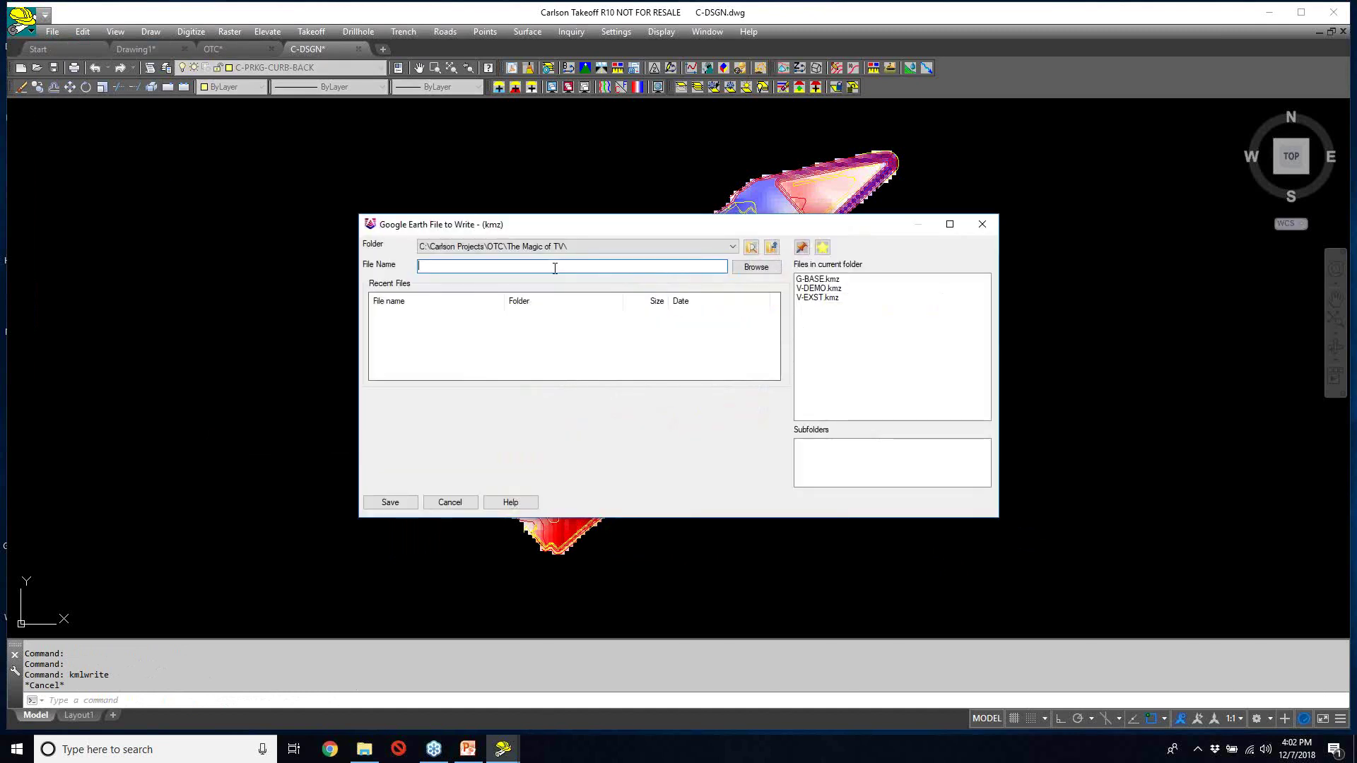
pyautogui.write('OTC')
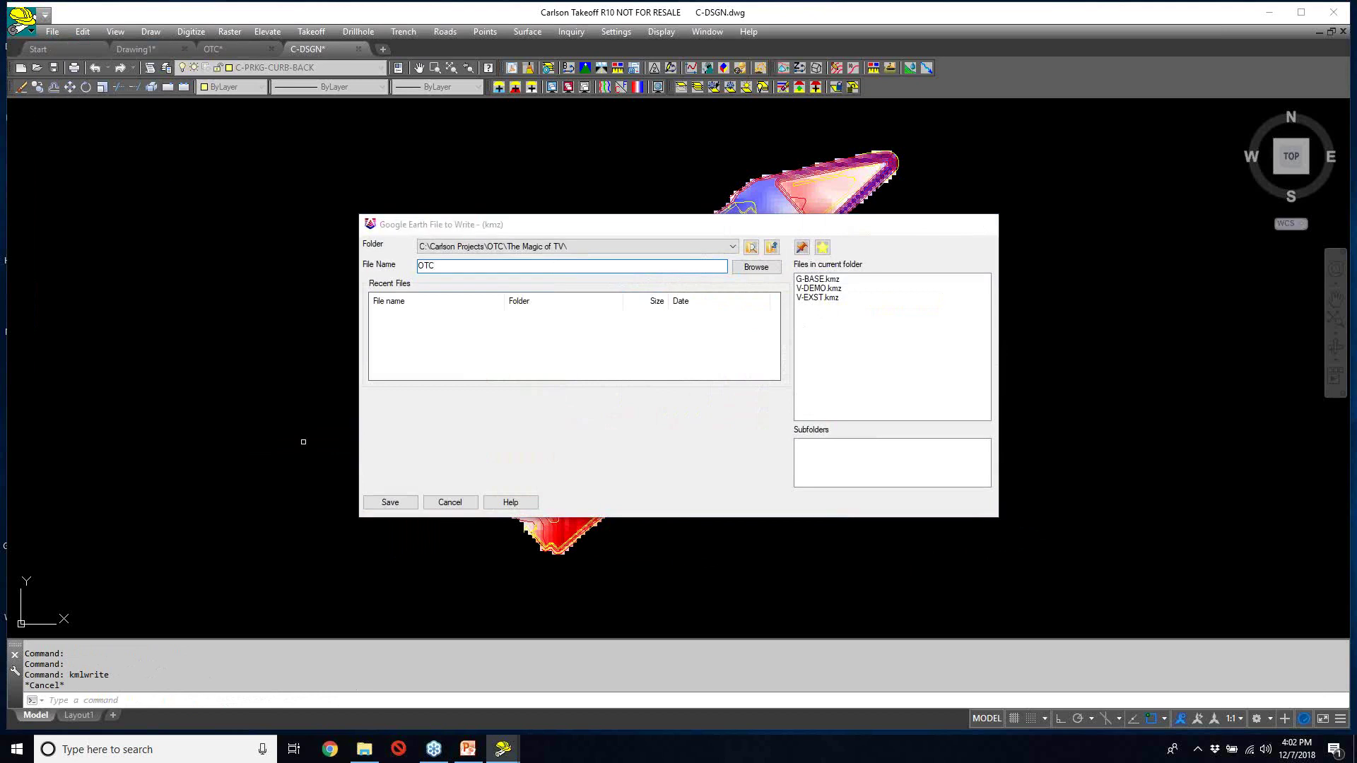
pyautogui.click(756, 586)
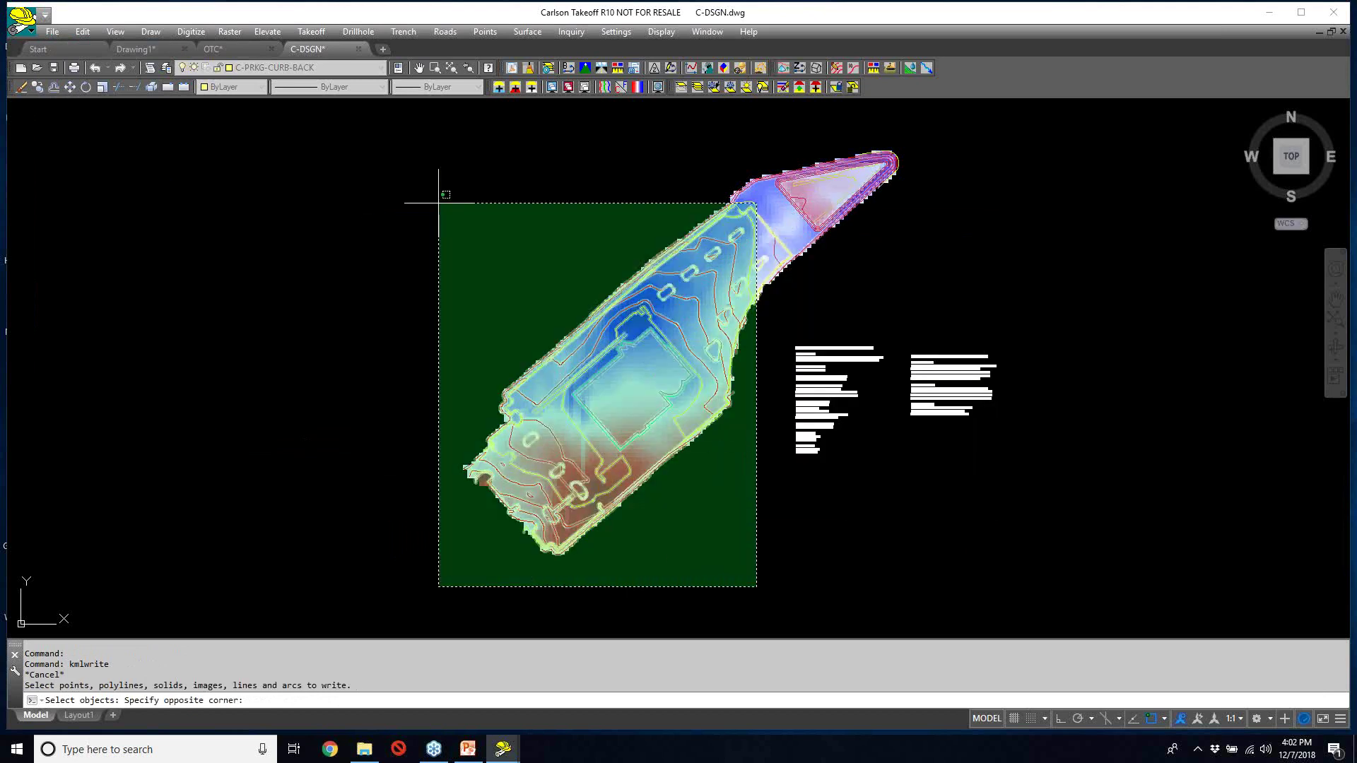
pyautogui.click(438, 202)
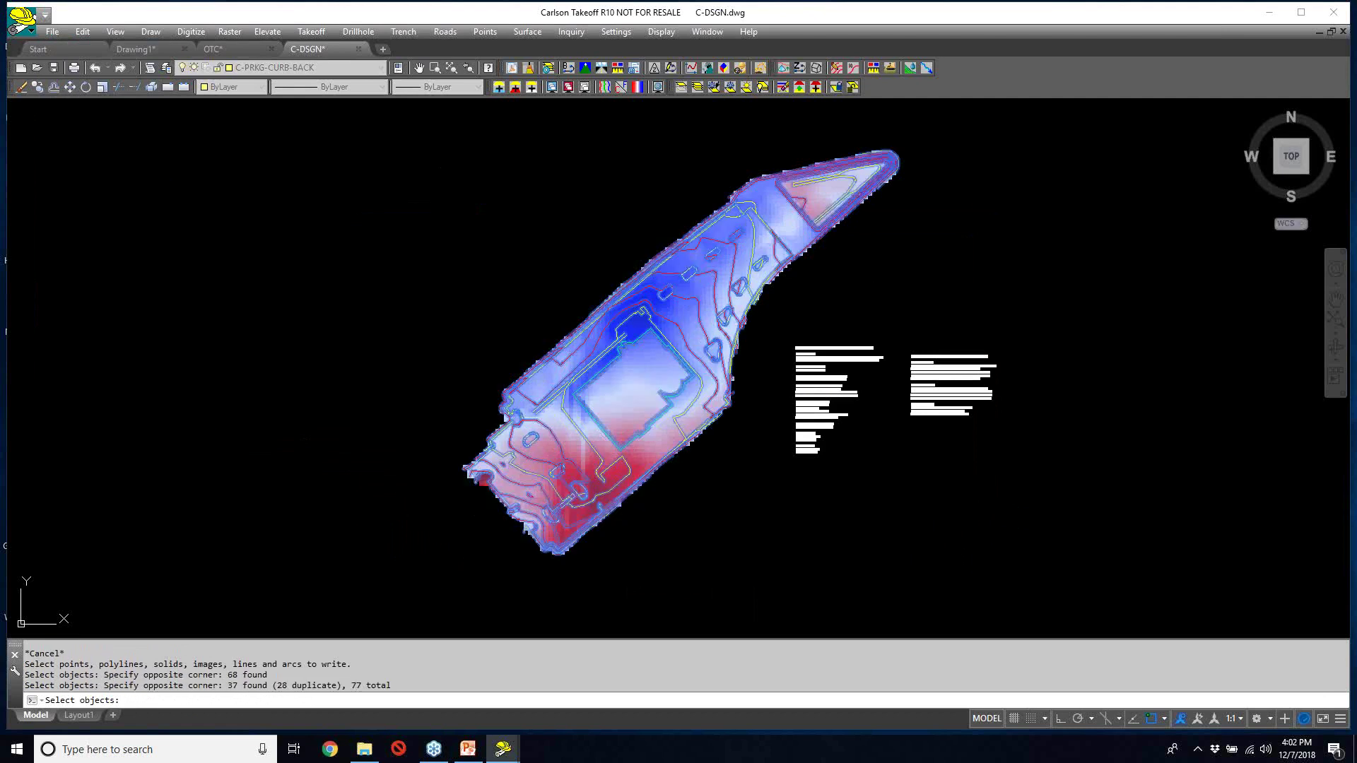
pyautogui.press('Return')
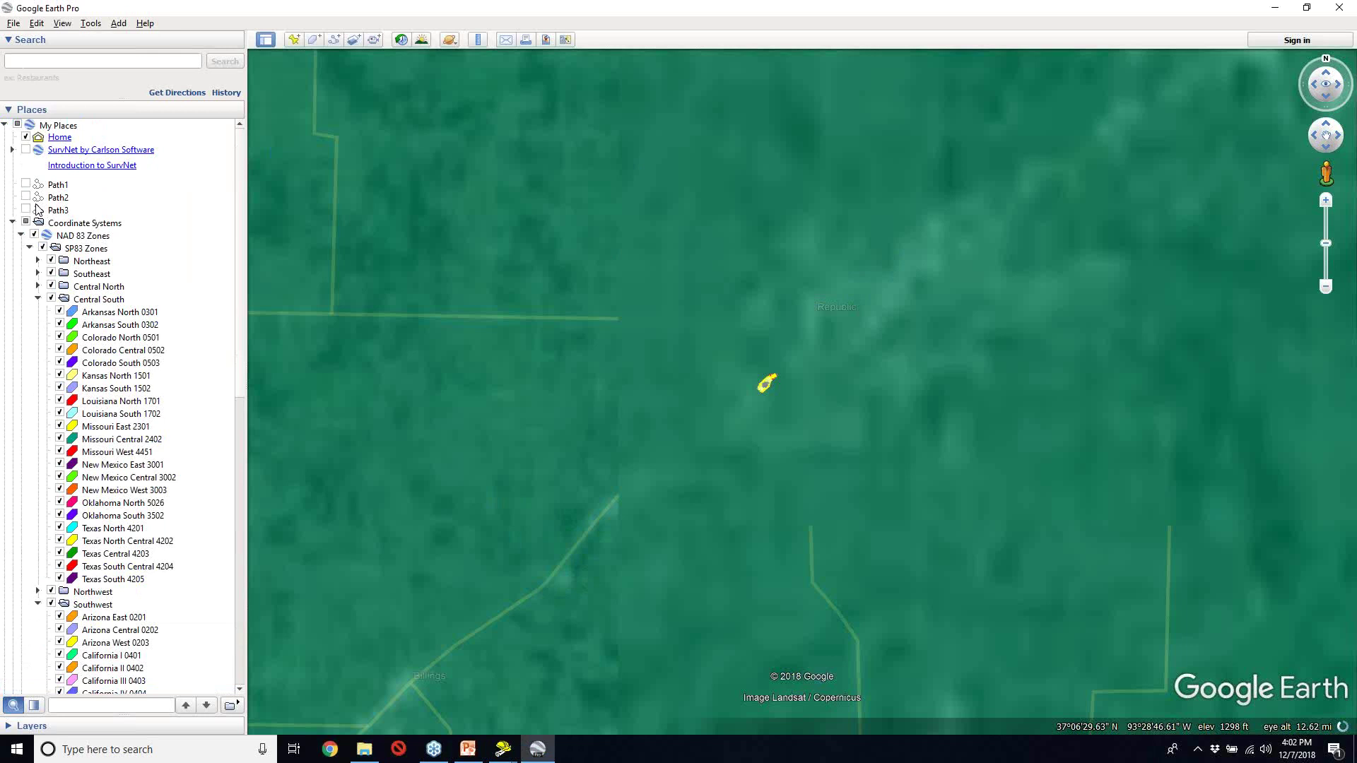
pyautogui.click(26, 222)
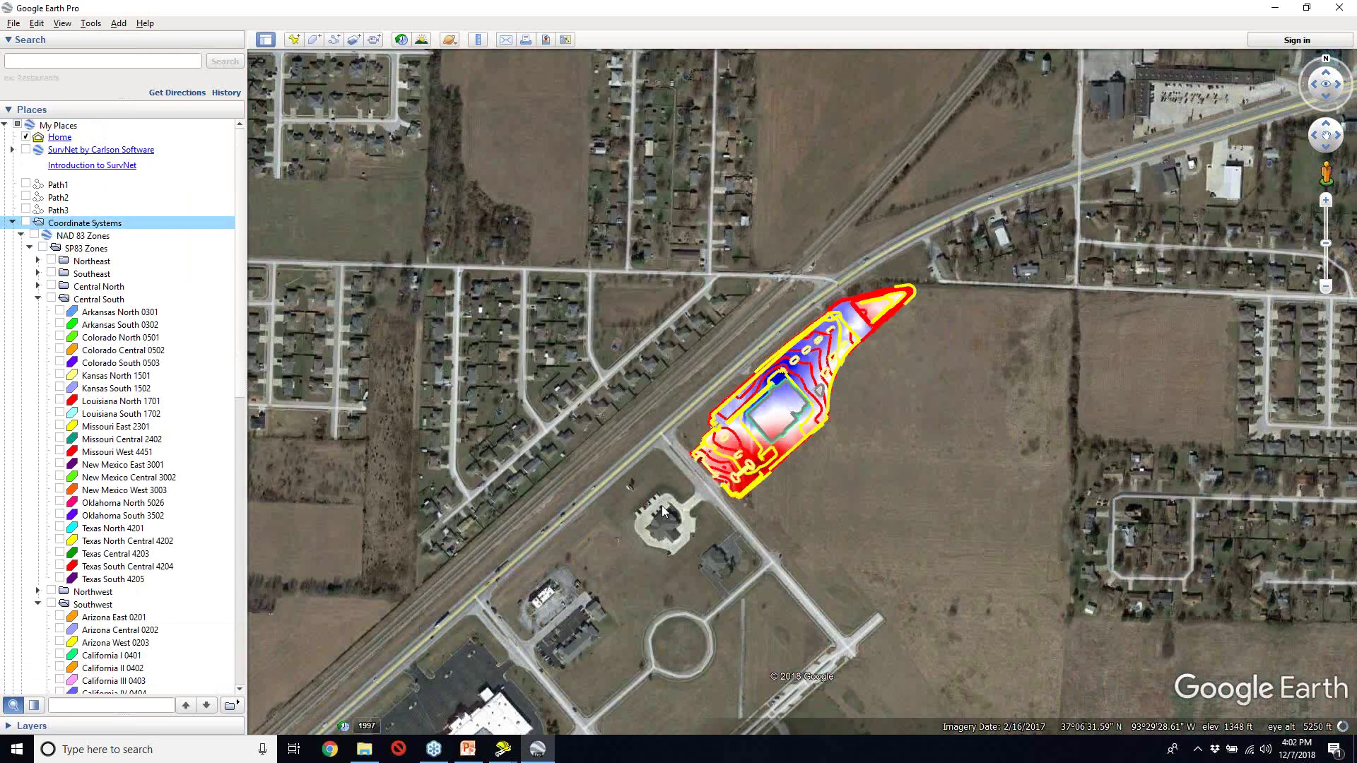
# - Switch back to the C-DSGN drawing in Carlson Takeoff, hide the cut/fill color map, and turn on and thaw all layers
pyautogui.moveTo(510, 755)
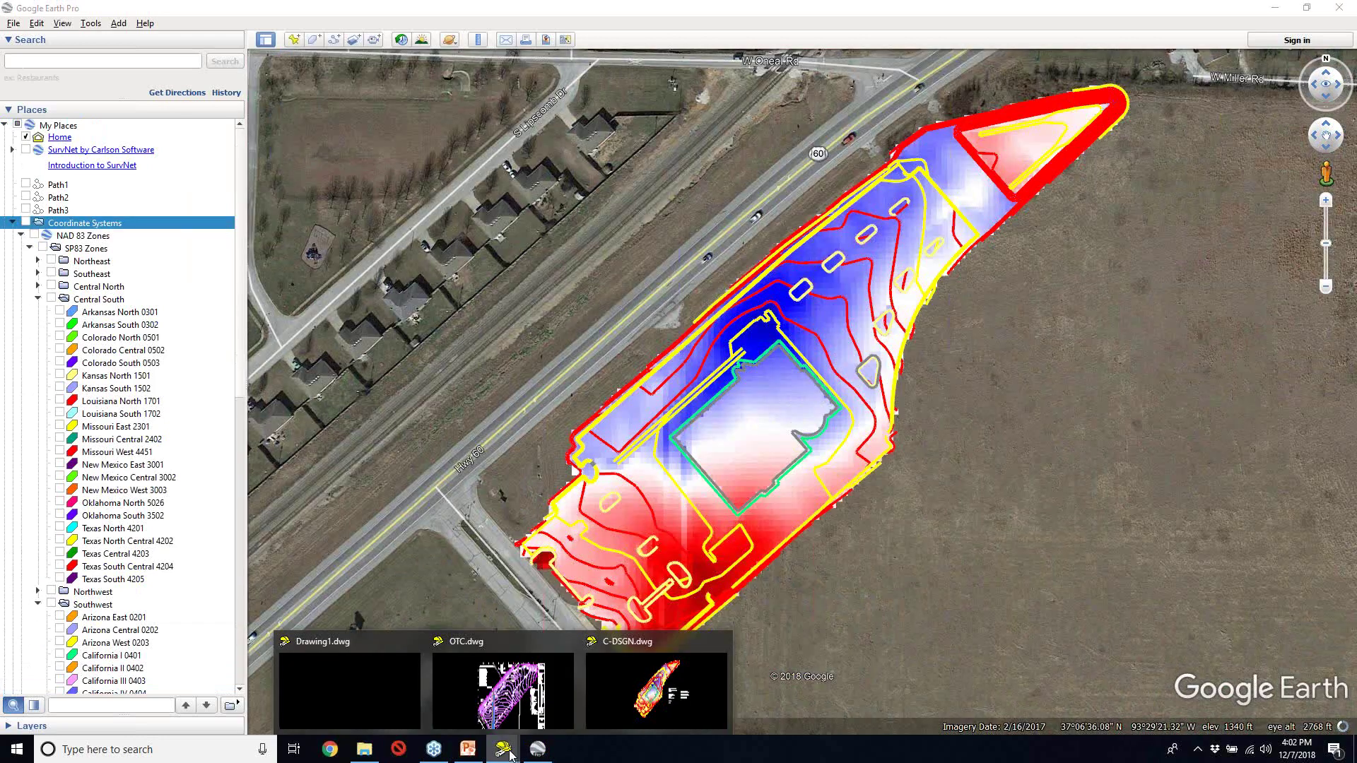
pyautogui.click(656, 689)
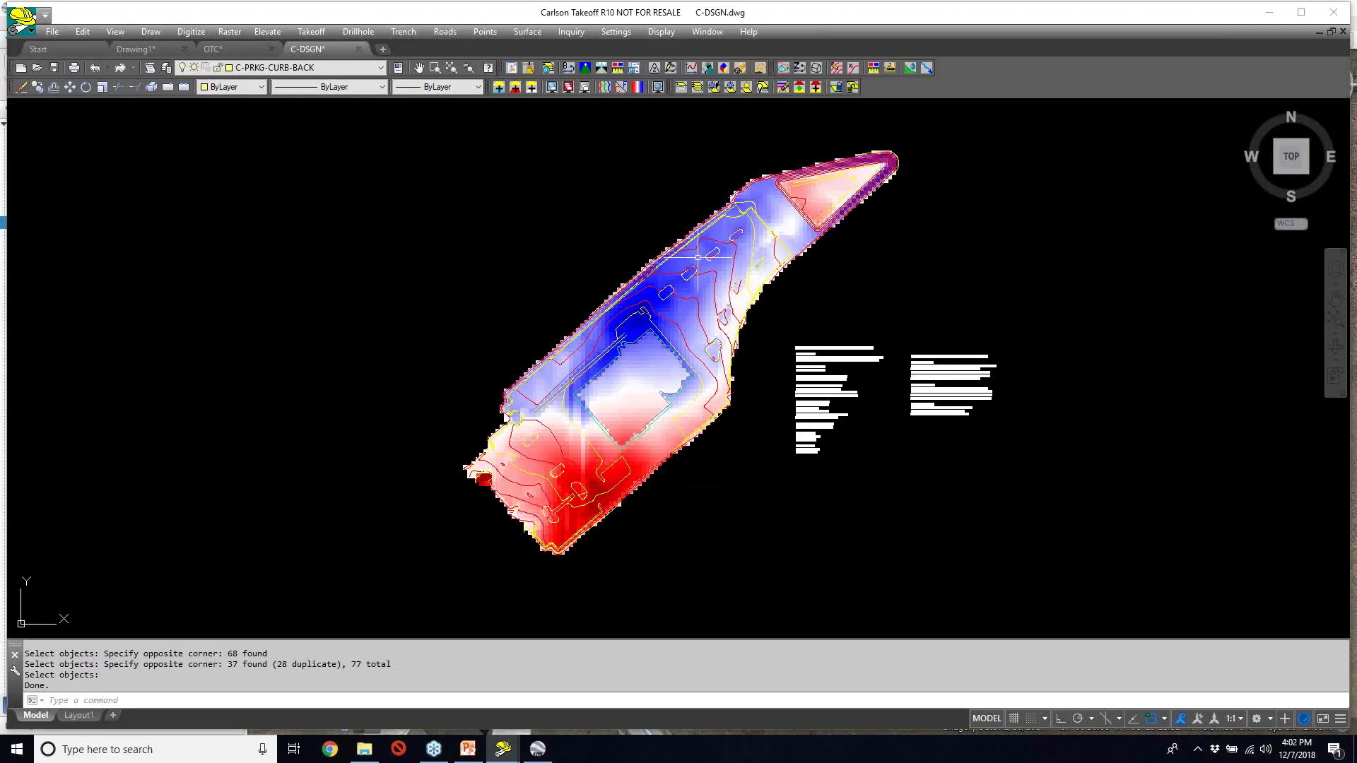
pyautogui.click(637, 87)
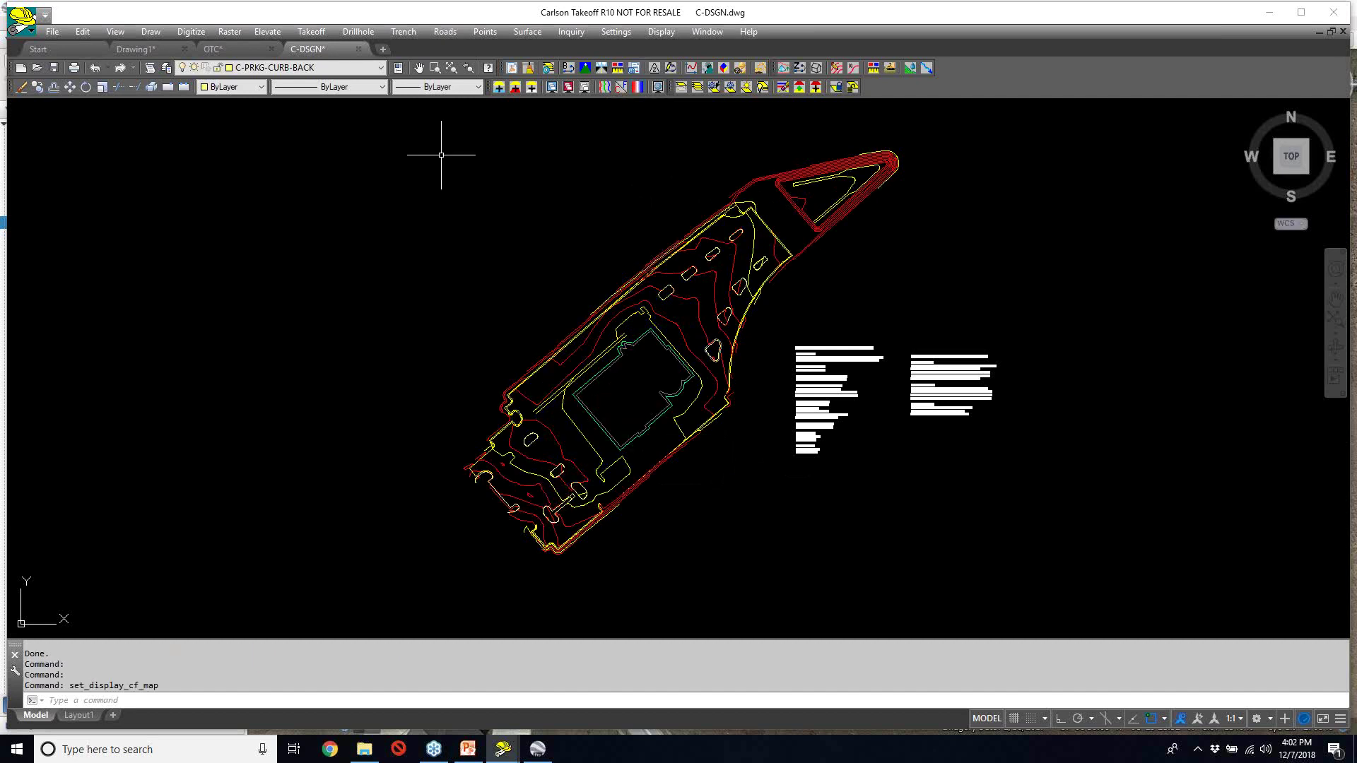
pyautogui.click(116, 32)
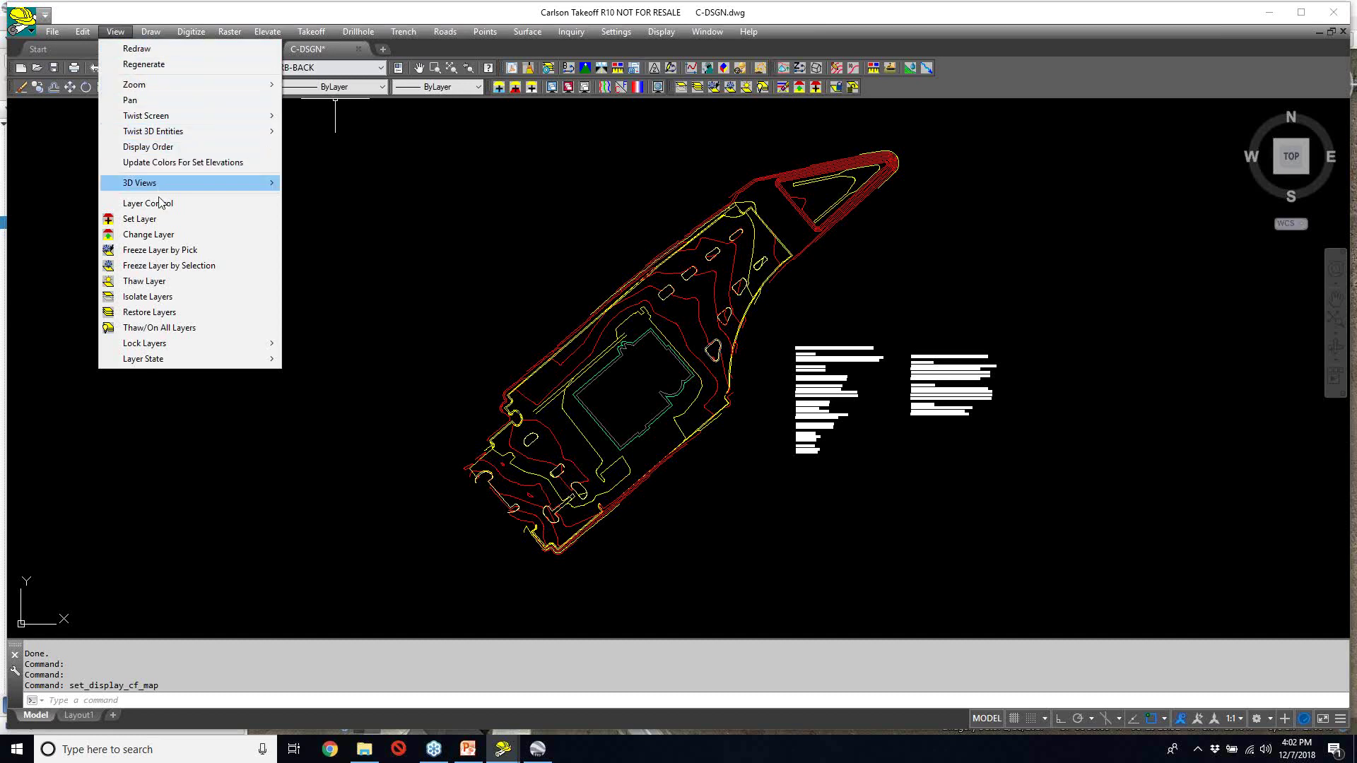
pyautogui.click(185, 327)
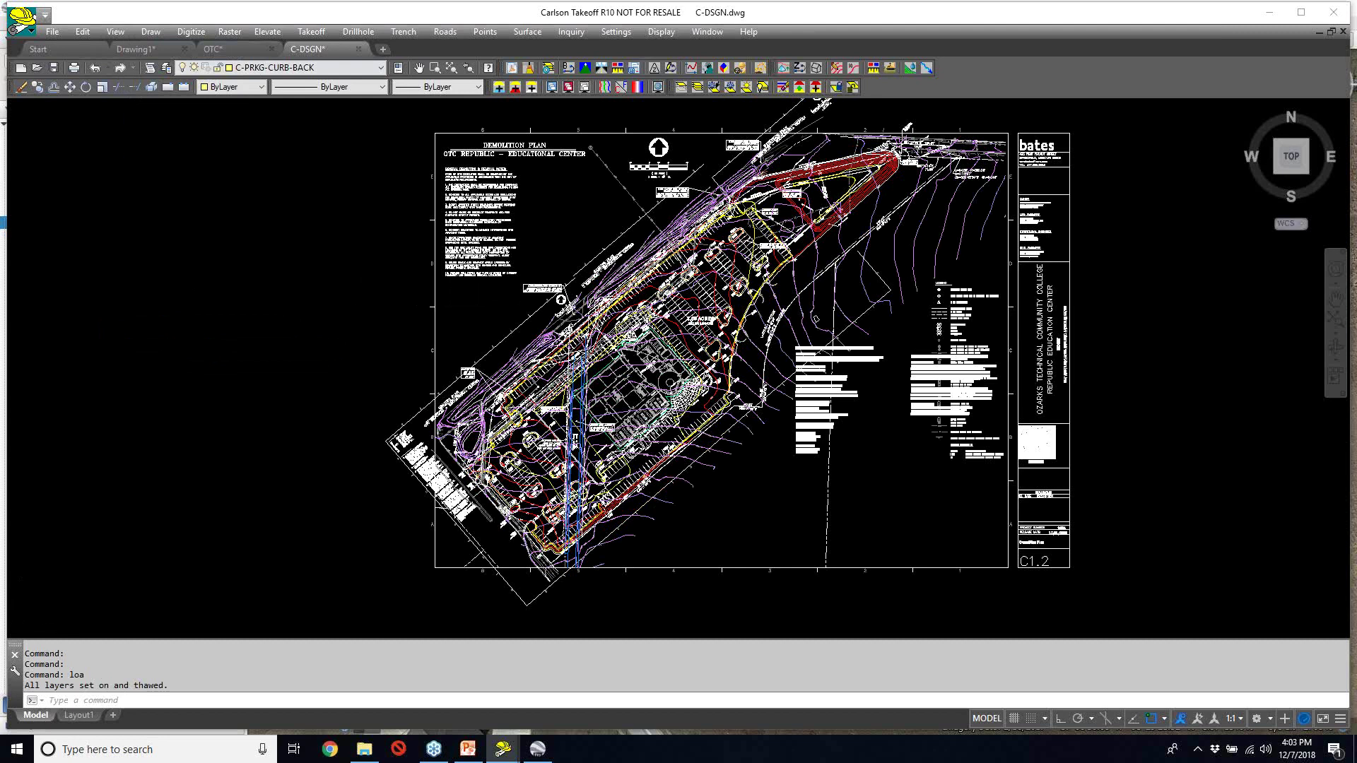
# - Examine the spot elevations, contours and curb lines around the parking islands and along the fiber easement on the full grading plan
pyautogui.scroll(8, 670, 295)
pyautogui.scroll(5, 664, 280)
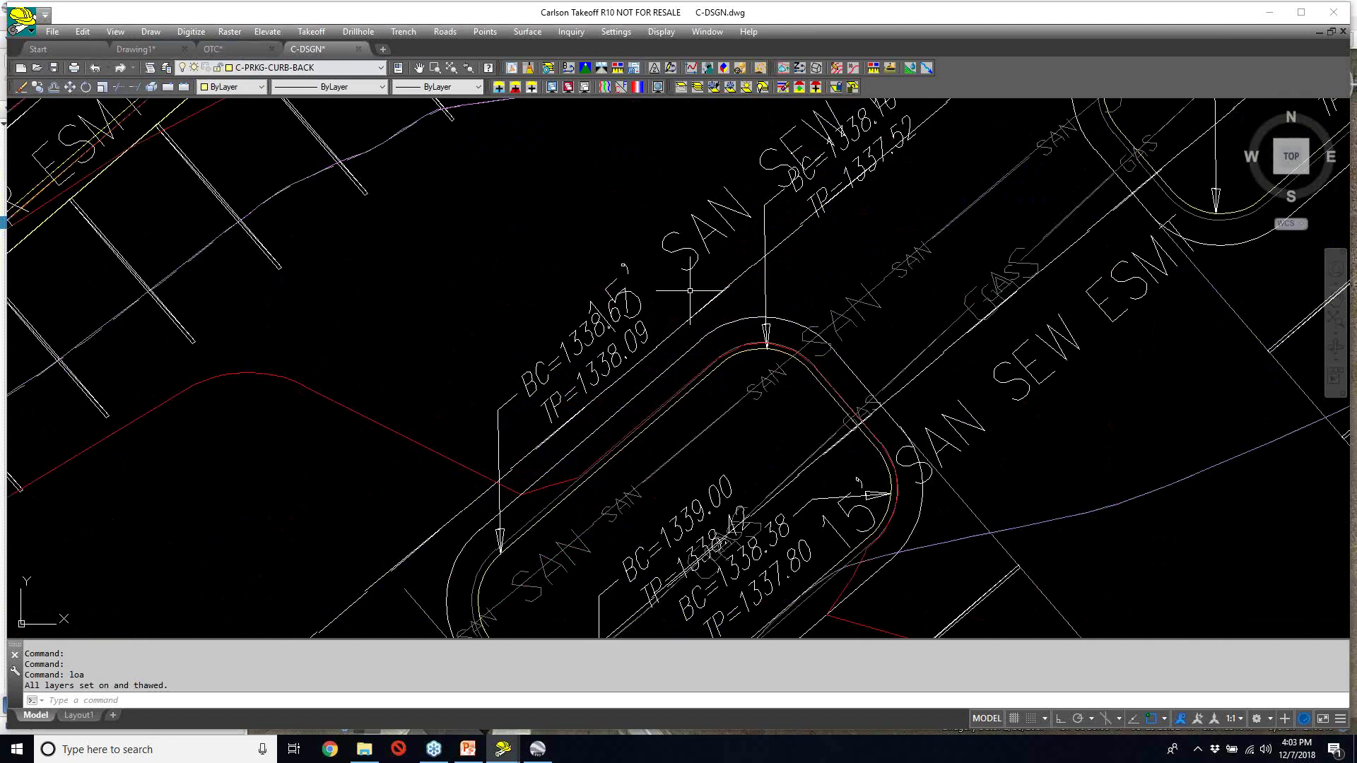
pyautogui.moveTo(690, 290); pyautogui.dragTo(682, 168, button='middle')
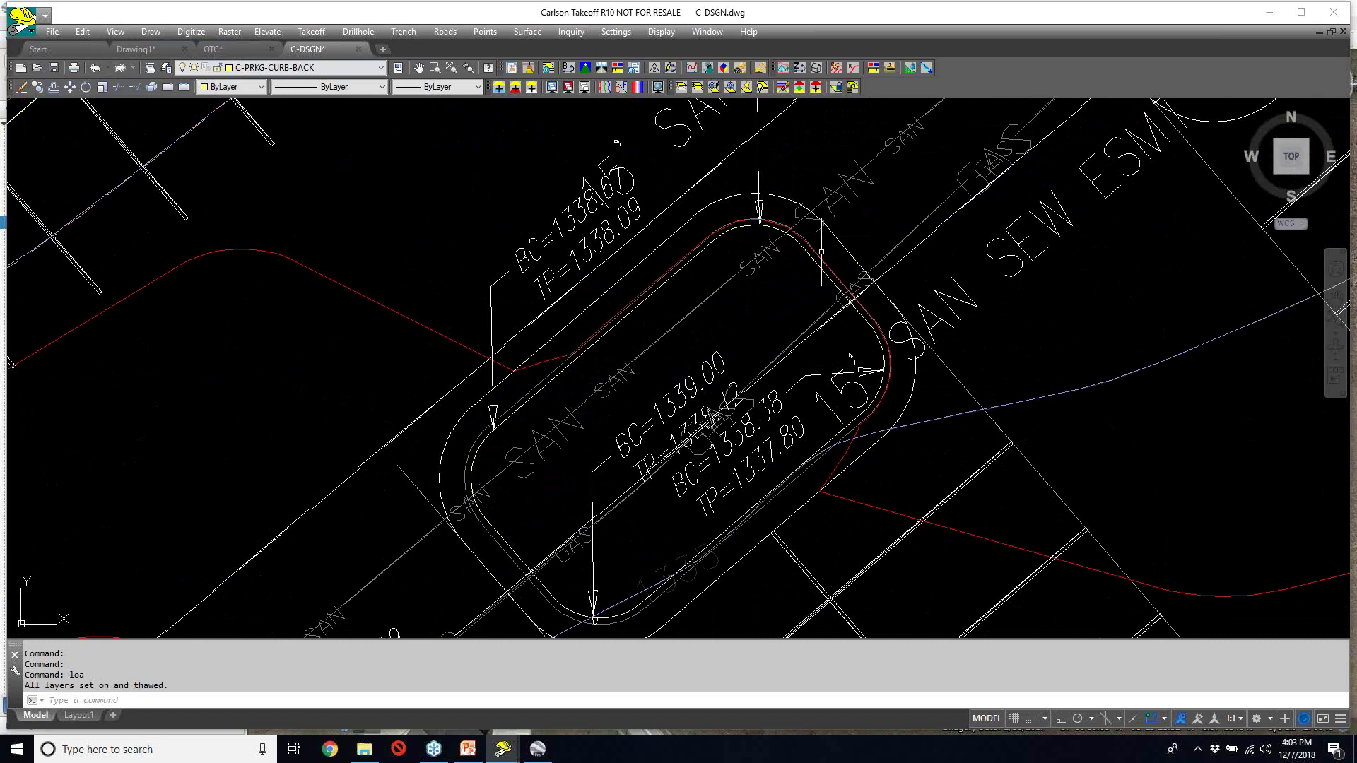
pyautogui.scroll(-2, 838, 253)
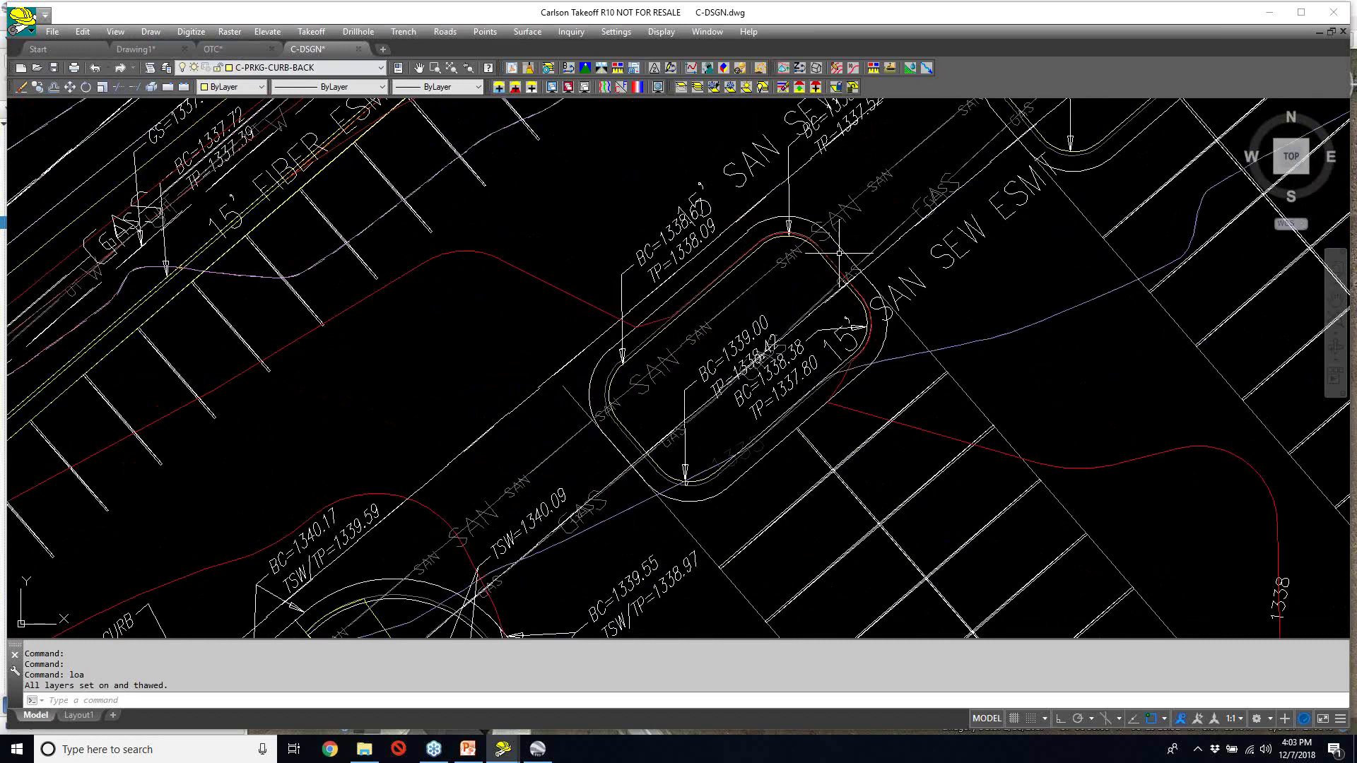
pyautogui.scroll(-2, 838, 252)
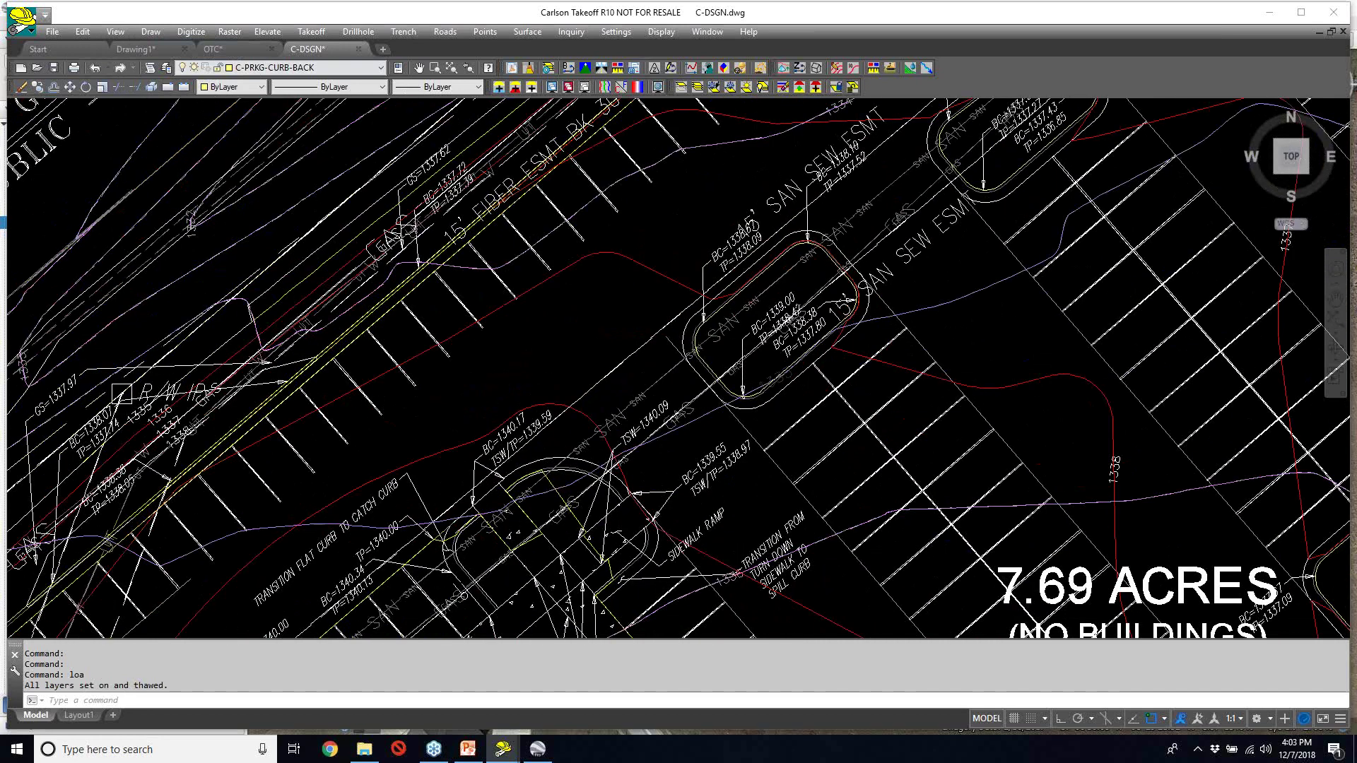
pyautogui.scroll(-2, 417, 237)
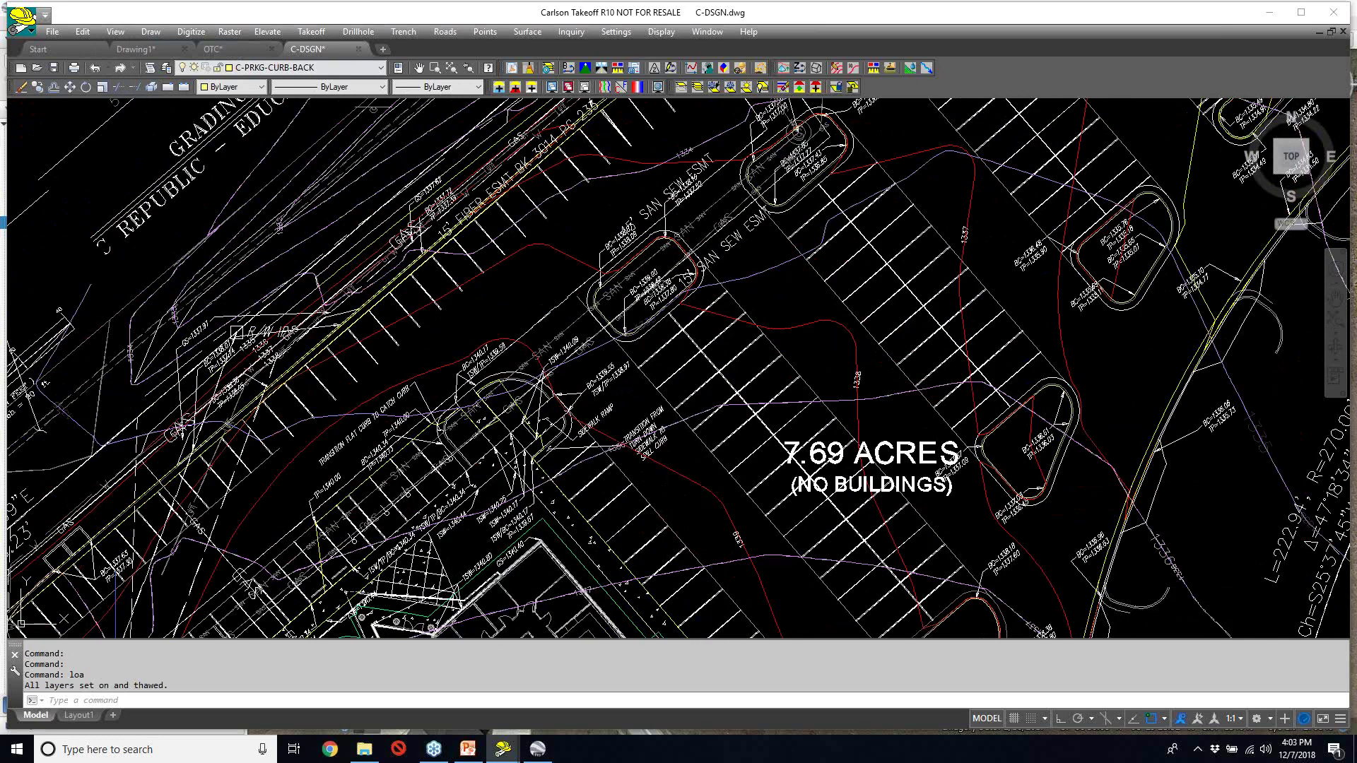
pyautogui.moveTo(806, 244); pyautogui.dragTo(742, 286, button='middle')
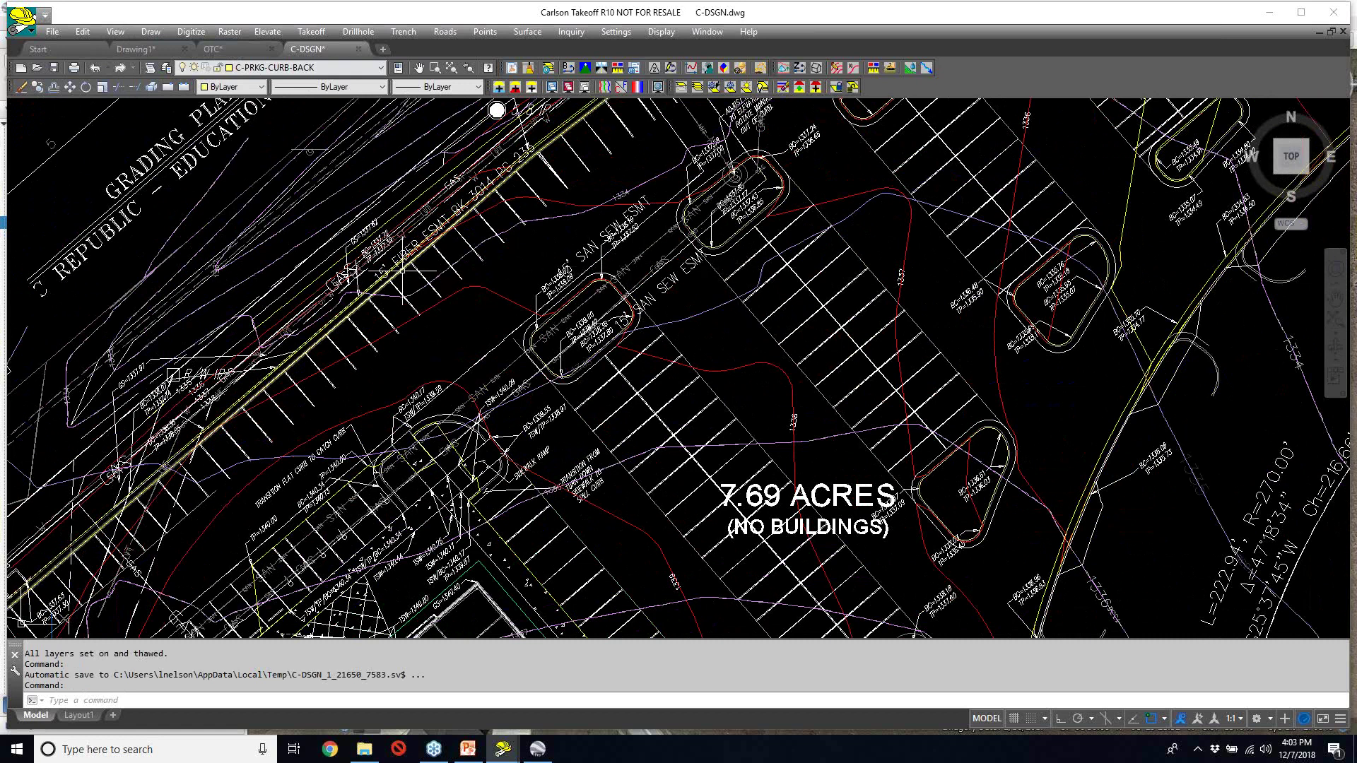
pyautogui.moveTo(403, 272); pyautogui.dragTo(551, 266, button='middle')
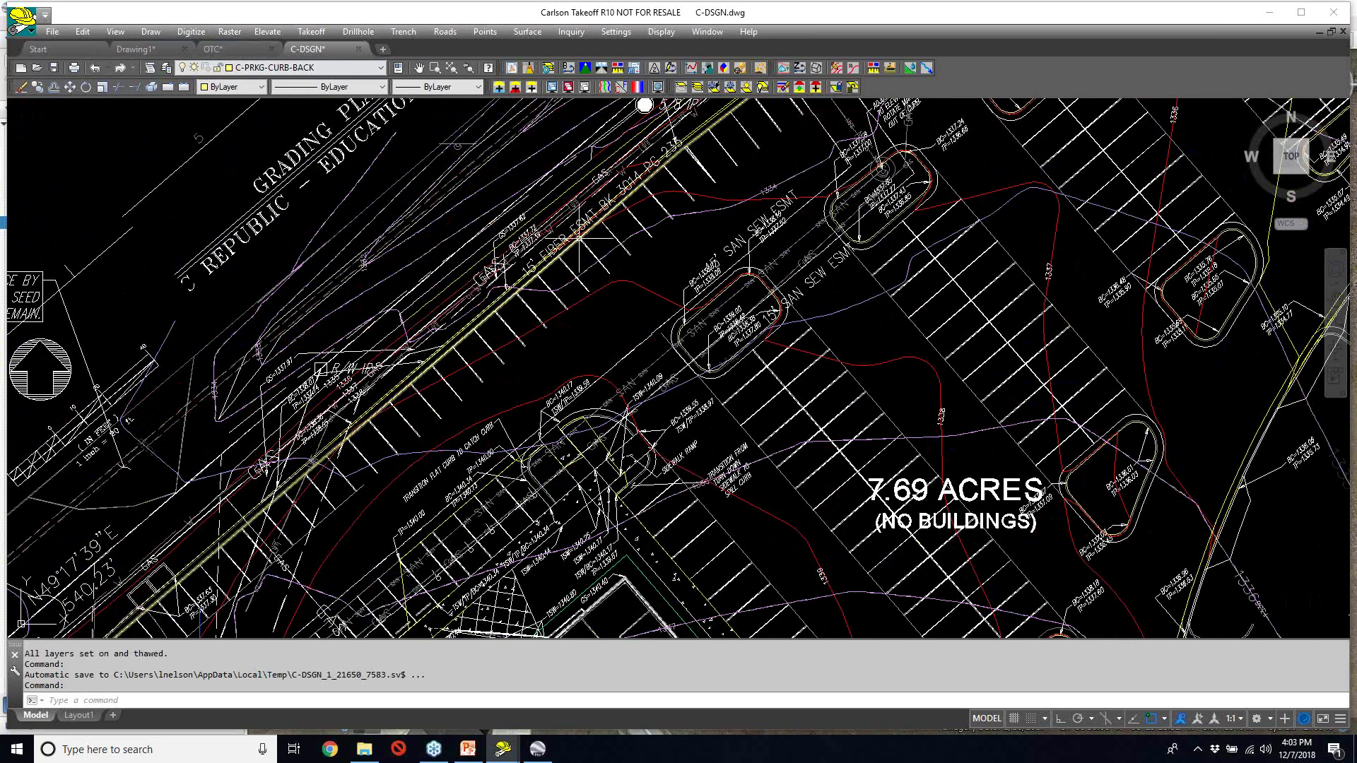
pyautogui.scroll(4, 579, 235)
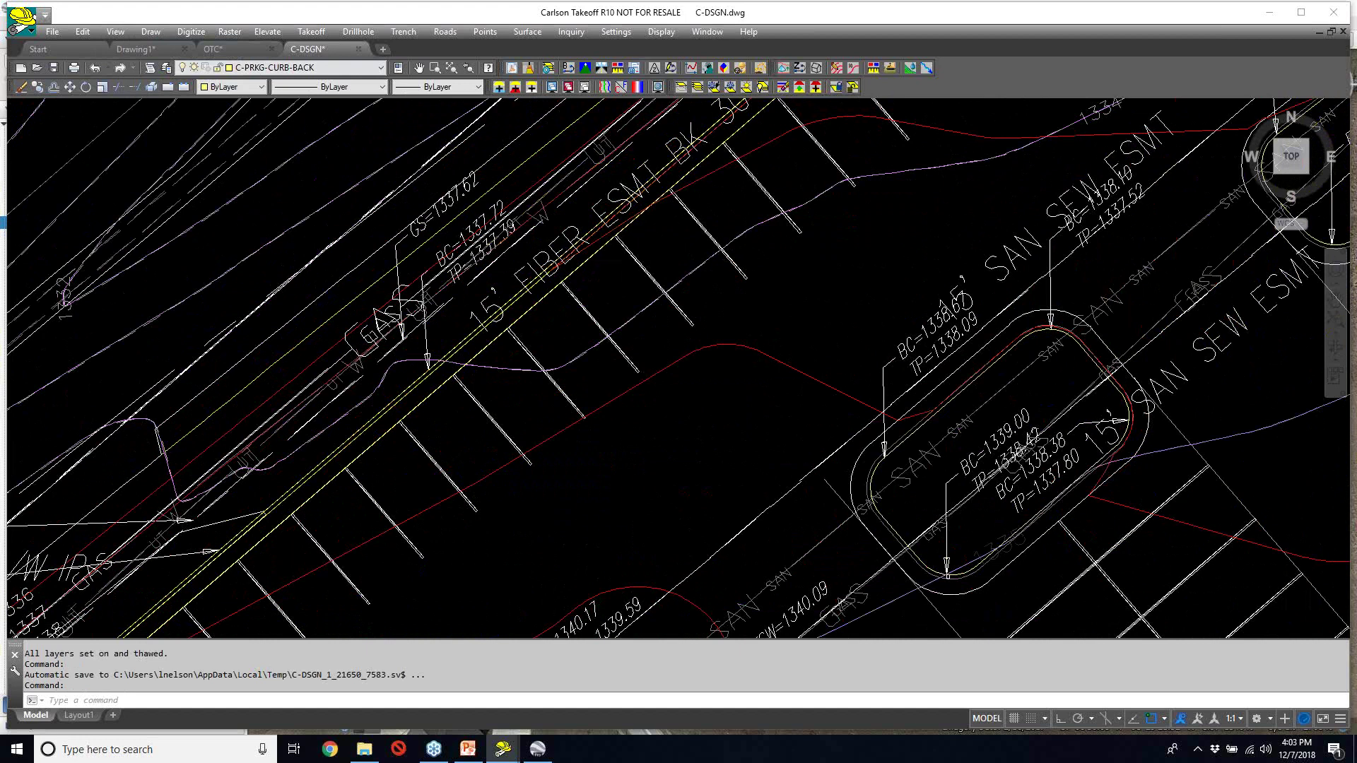
pyautogui.scroll(-2, 624, 260)
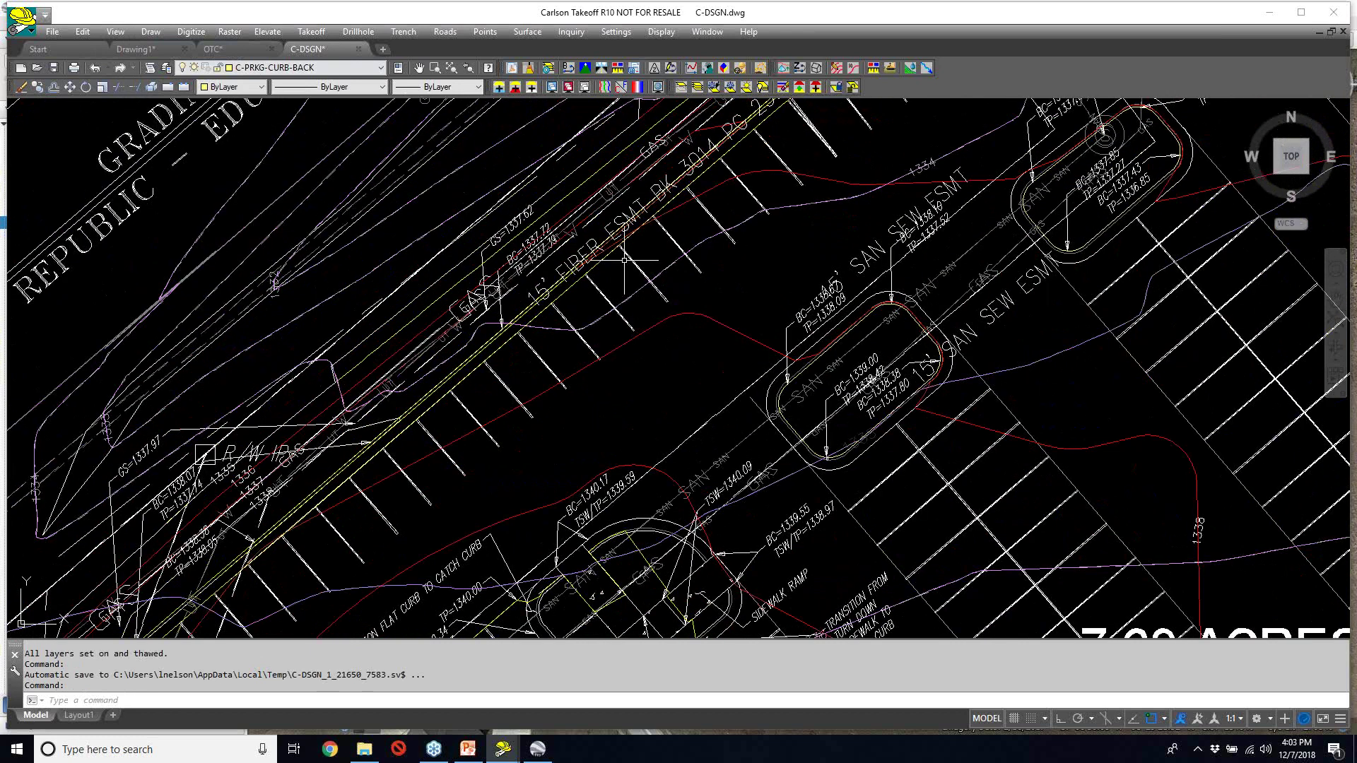
pyautogui.scroll(-2, 624, 260)
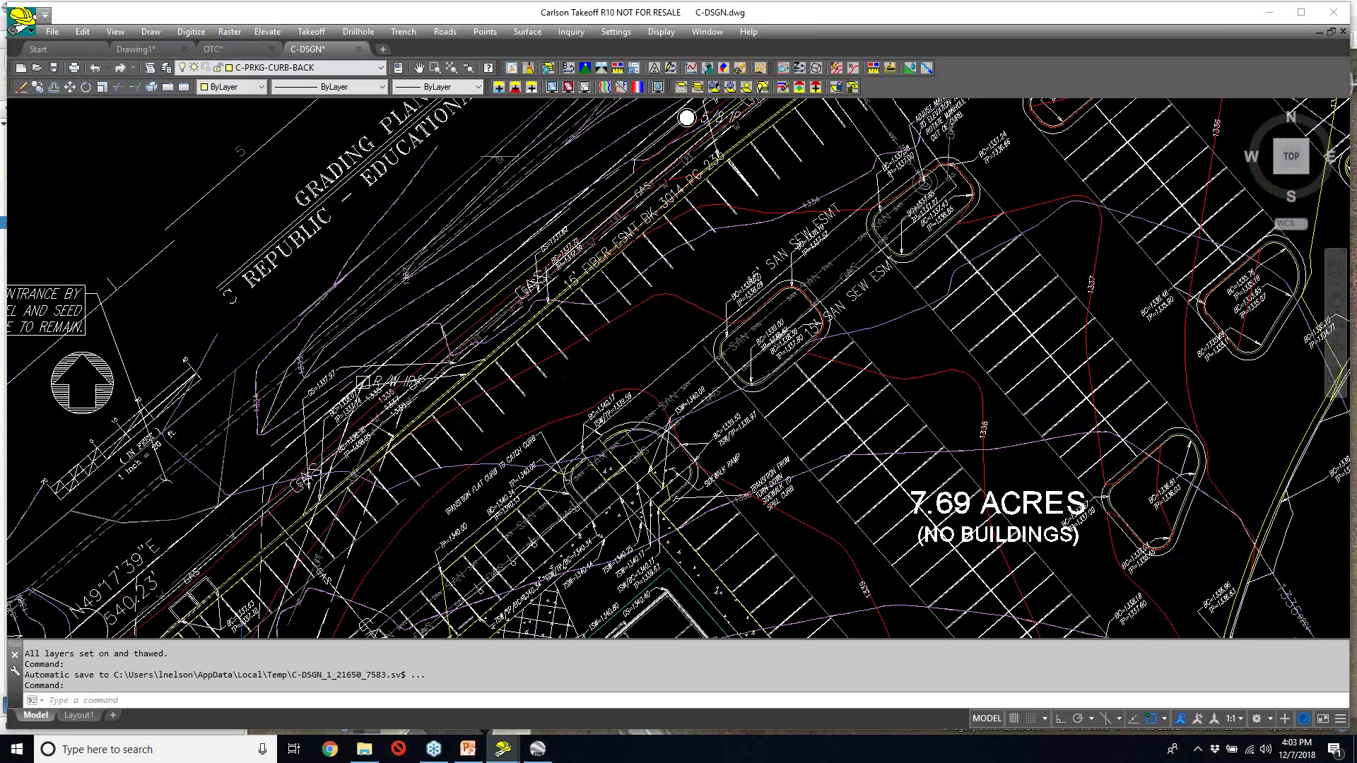
pyautogui.scroll(-2, 695, 278)
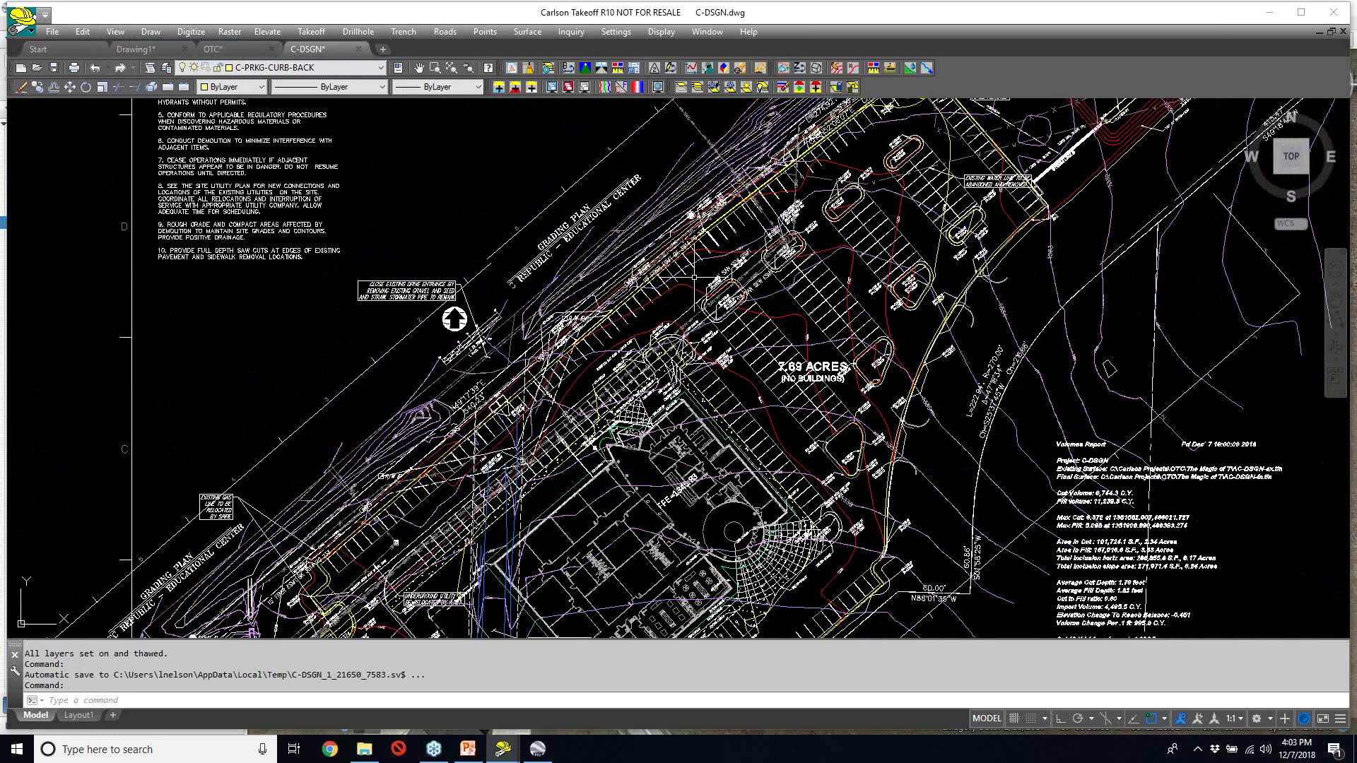
pyautogui.scroll(-2, 695, 278)
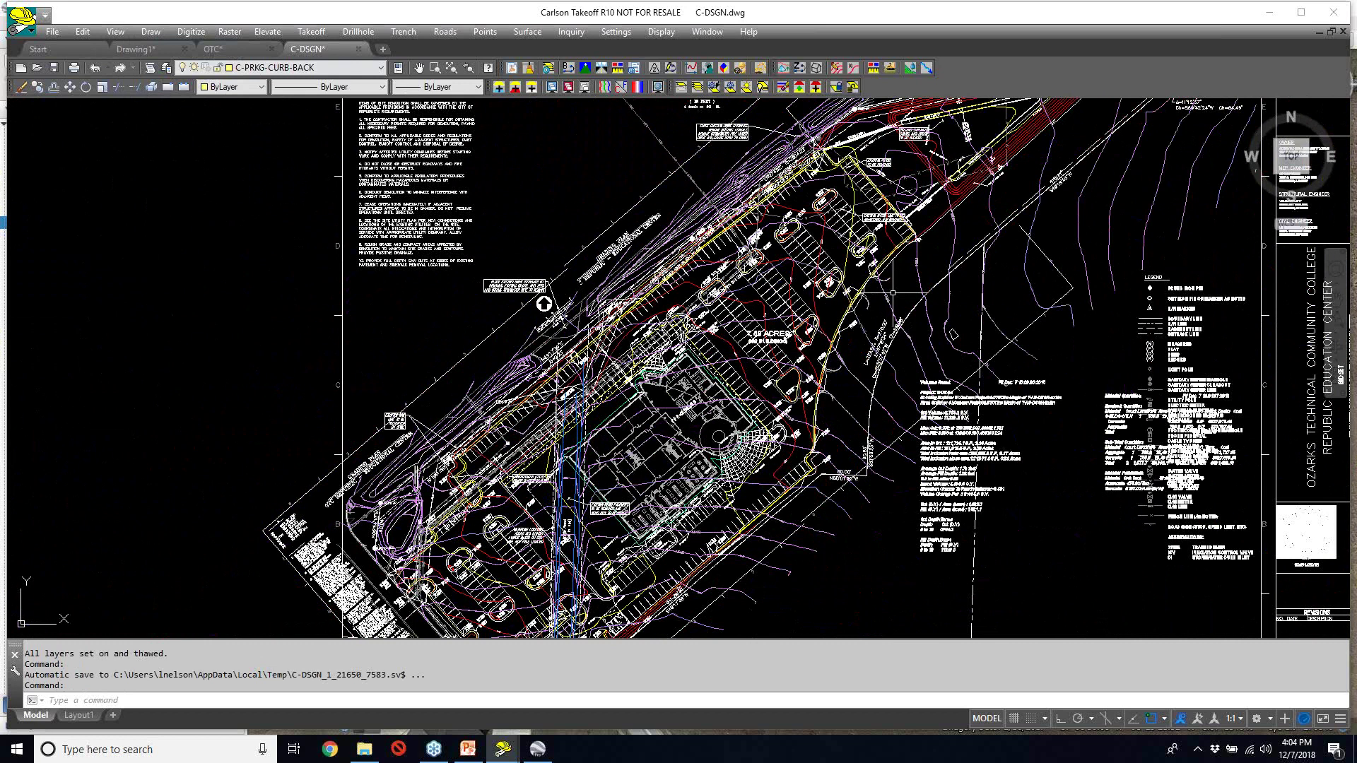
pyautogui.scroll(5, 891, 289)
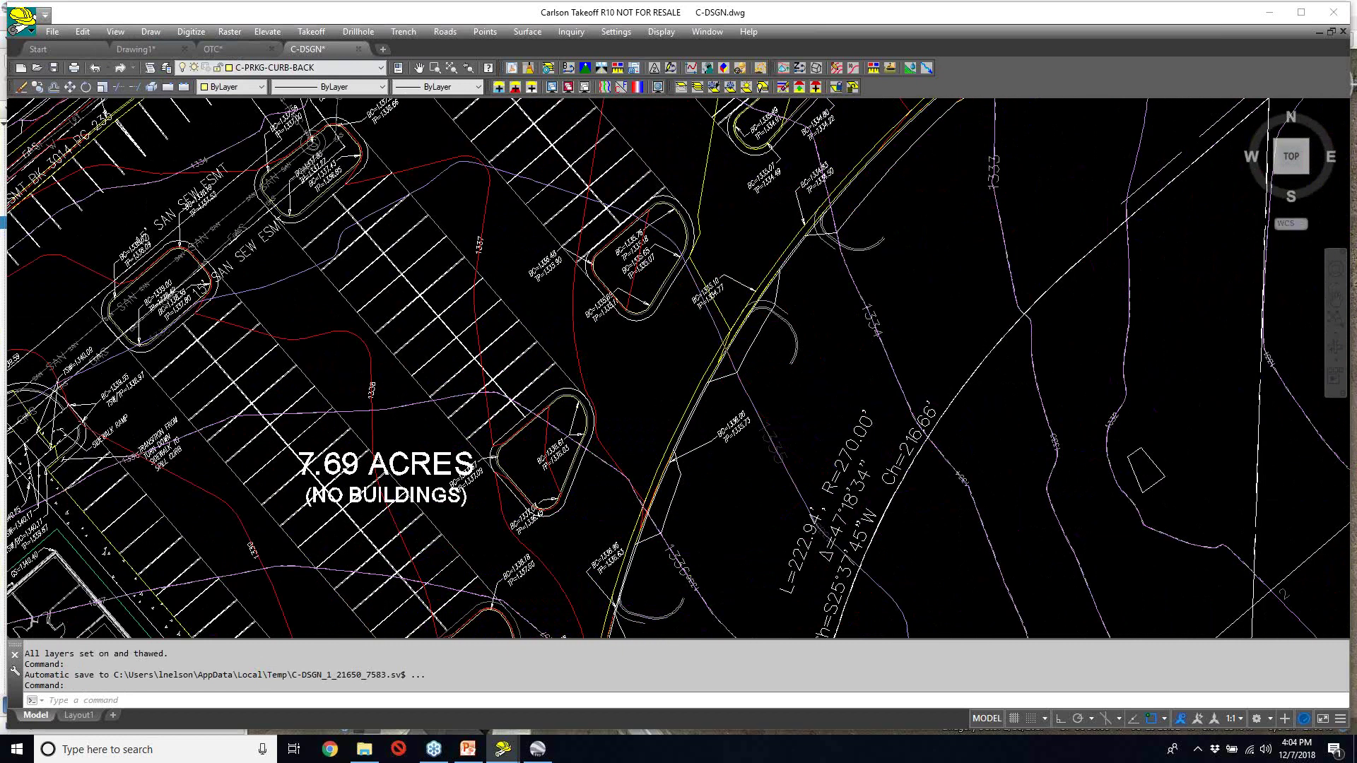
pyautogui.scroll(-2, 890, 290)
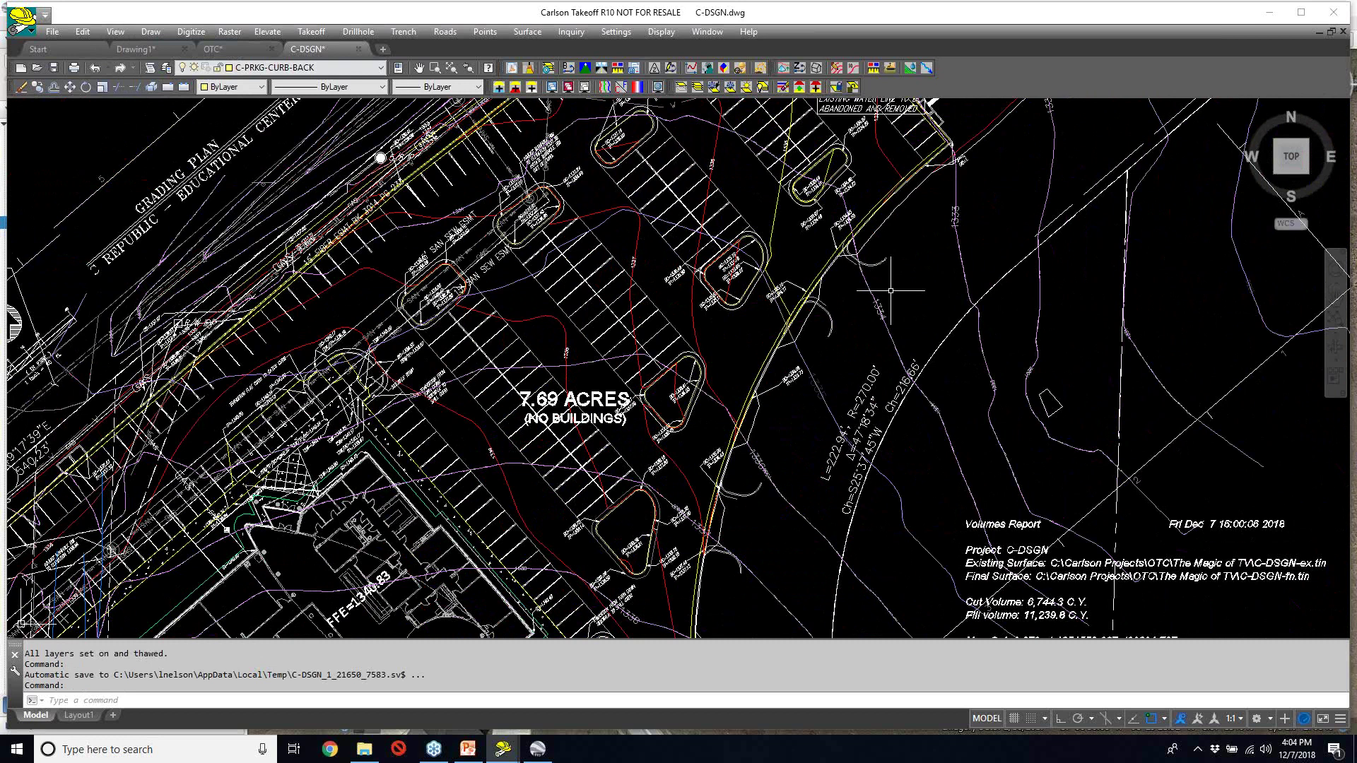
pyautogui.scroll(-2, 890, 290)
pyautogui.scroll(-2, 890, 290)
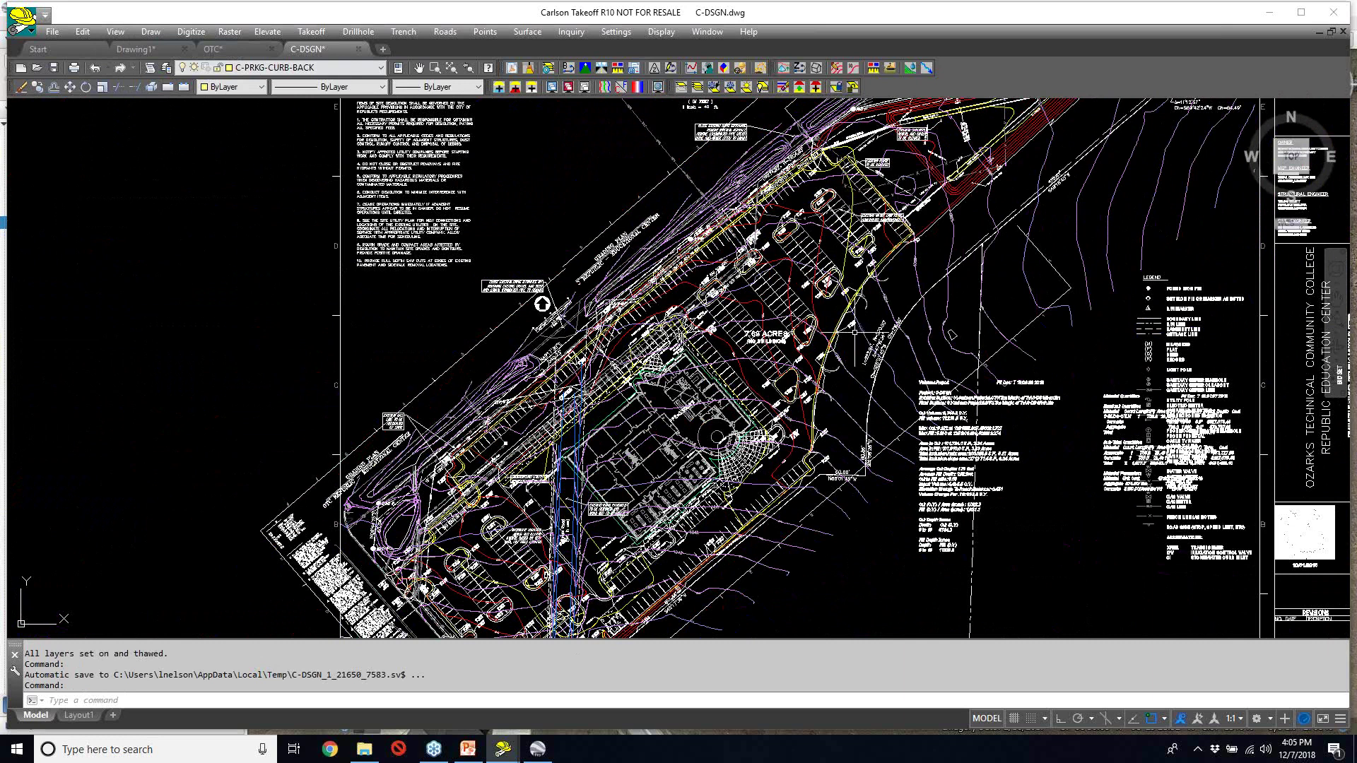
# - Switch to Google Earth to view the exported cut/fill map over the site imagery
pyautogui.click(537, 754)
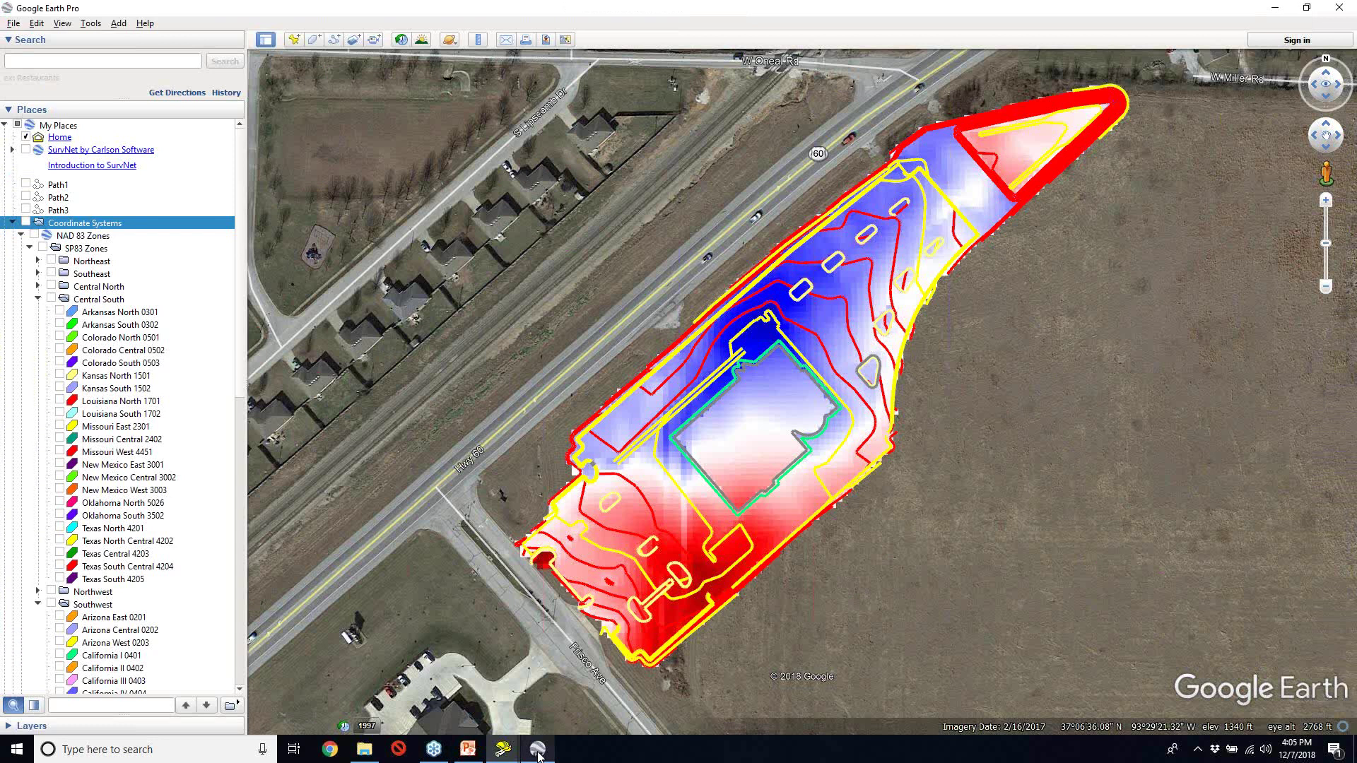
# - View the cut/fill map in perspective over the site imagery, close Google Earth and return to the C-DSGN drawing in Carlson Takeoff
pyautogui.scroll(3, 1135, 511)
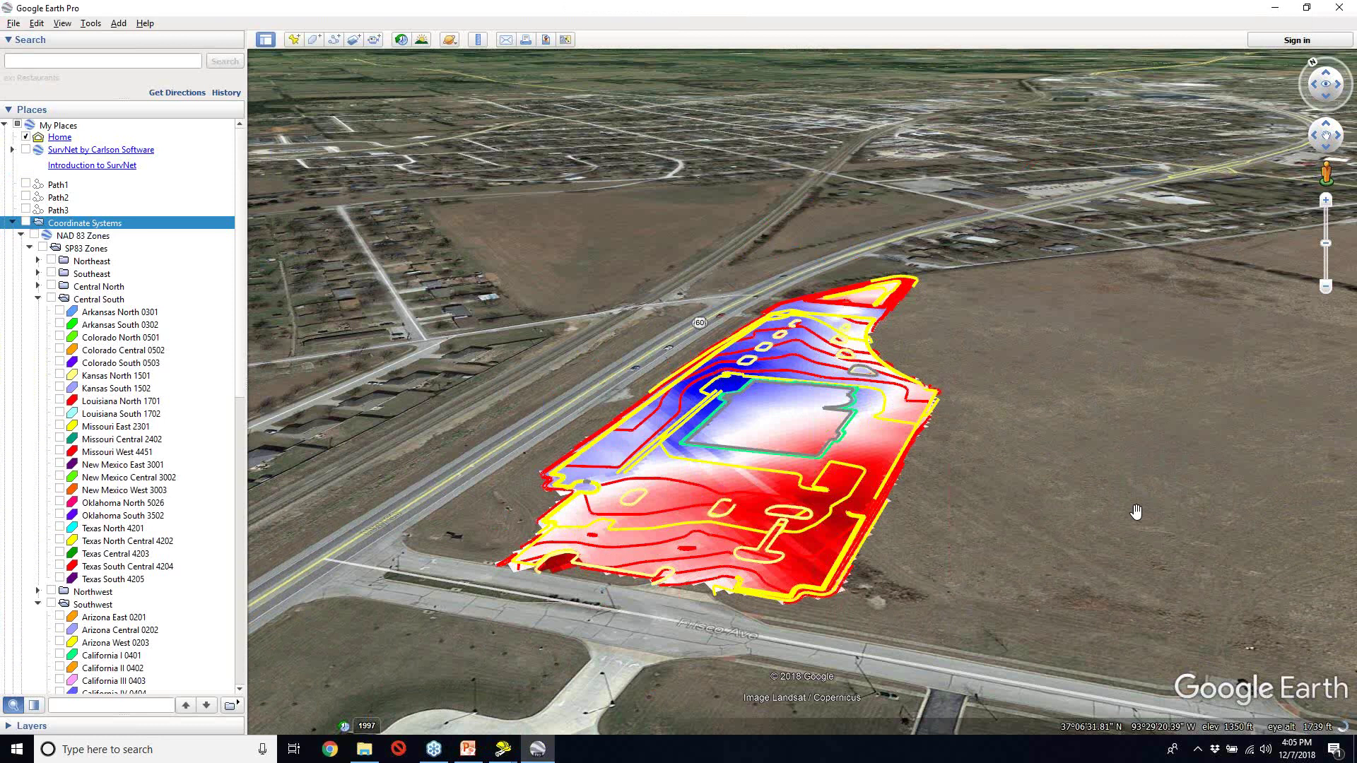
pyautogui.click(1341, 8)
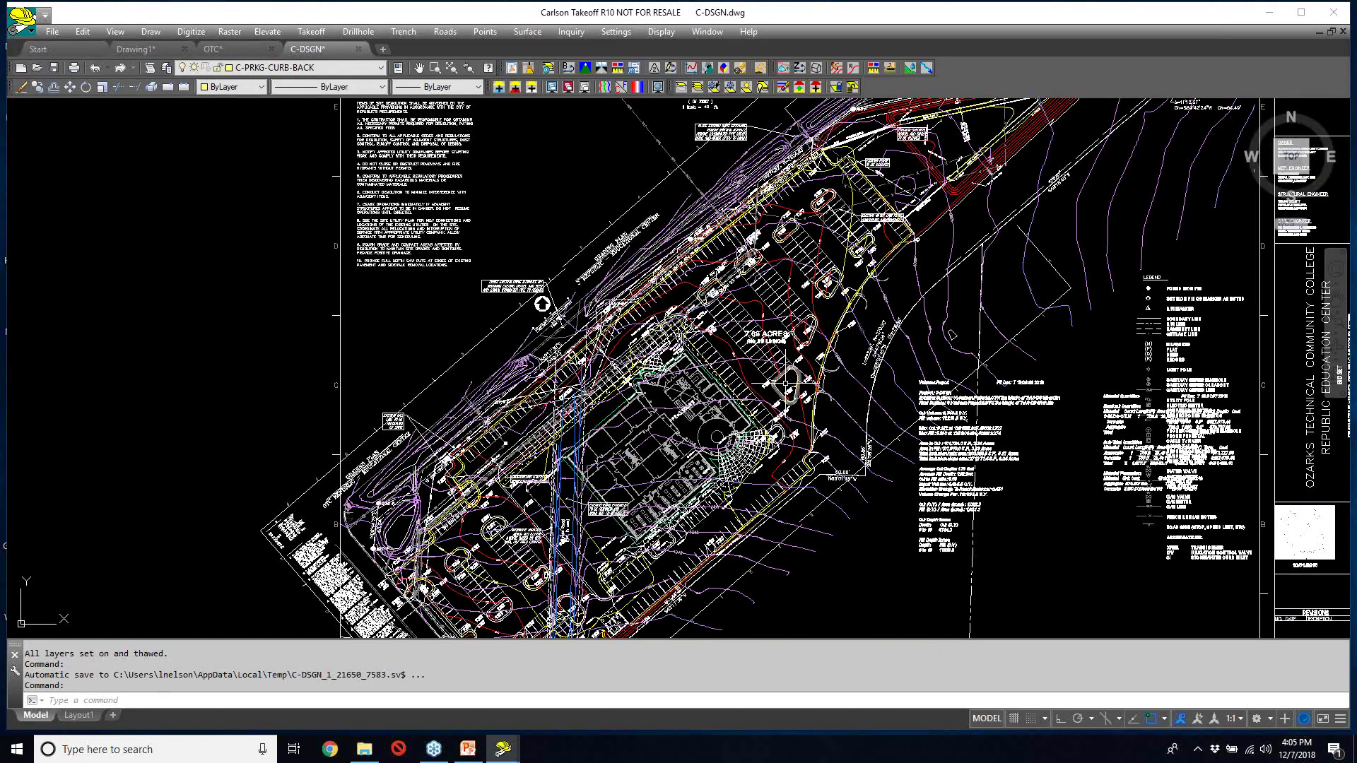
pyautogui.scroll(6, 785, 384)
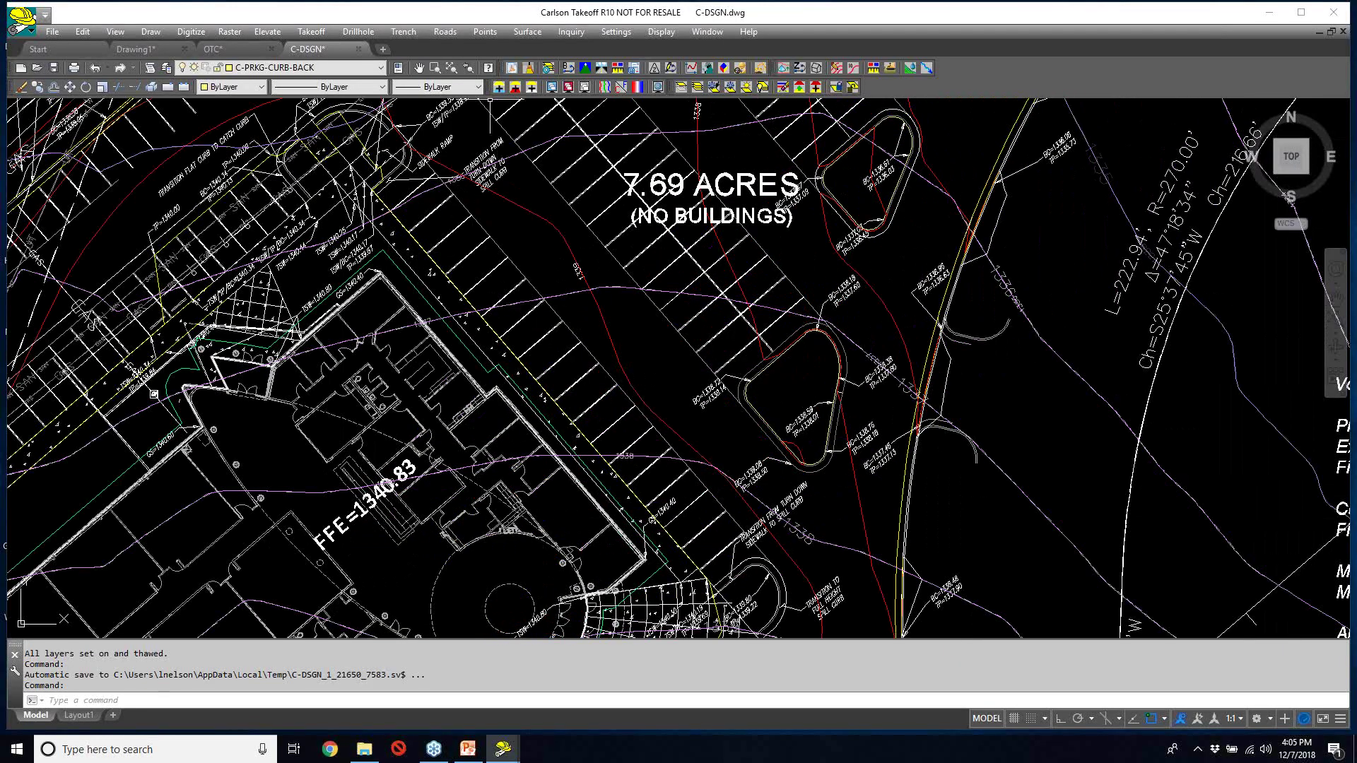
# - Generate the cut and fill centroids with labels, region boundaries, hatched regions and the optimized earth movement report
pyautogui.click(311, 32)
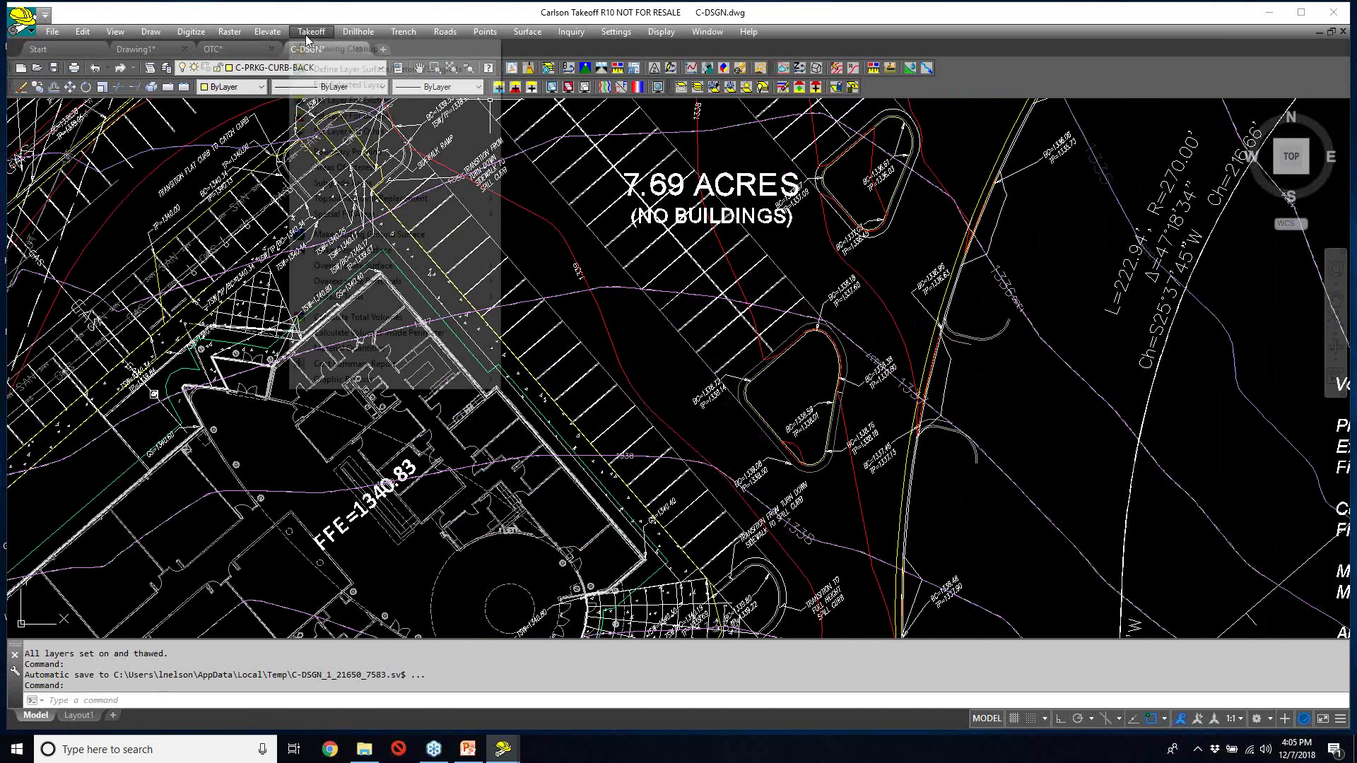
pyautogui.moveTo(365, 304)
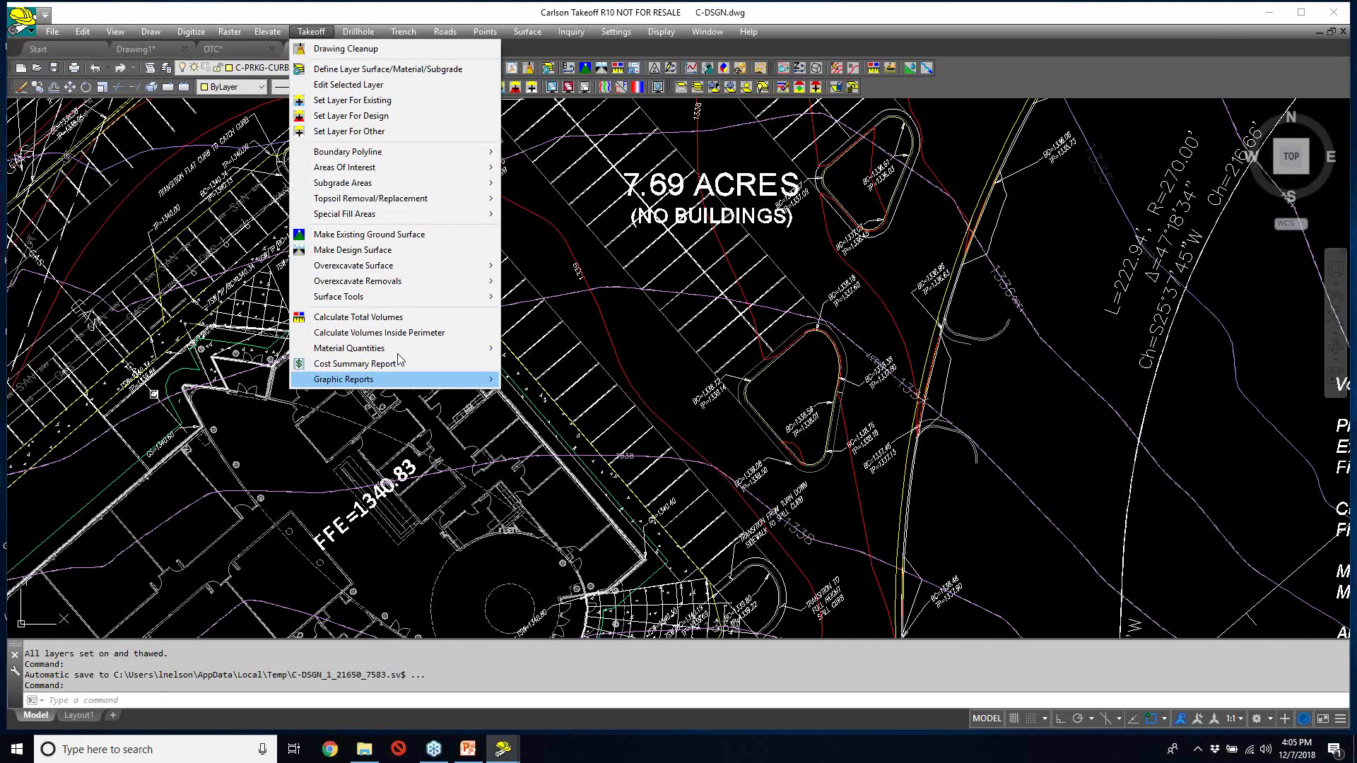
pyautogui.moveTo(541, 32)
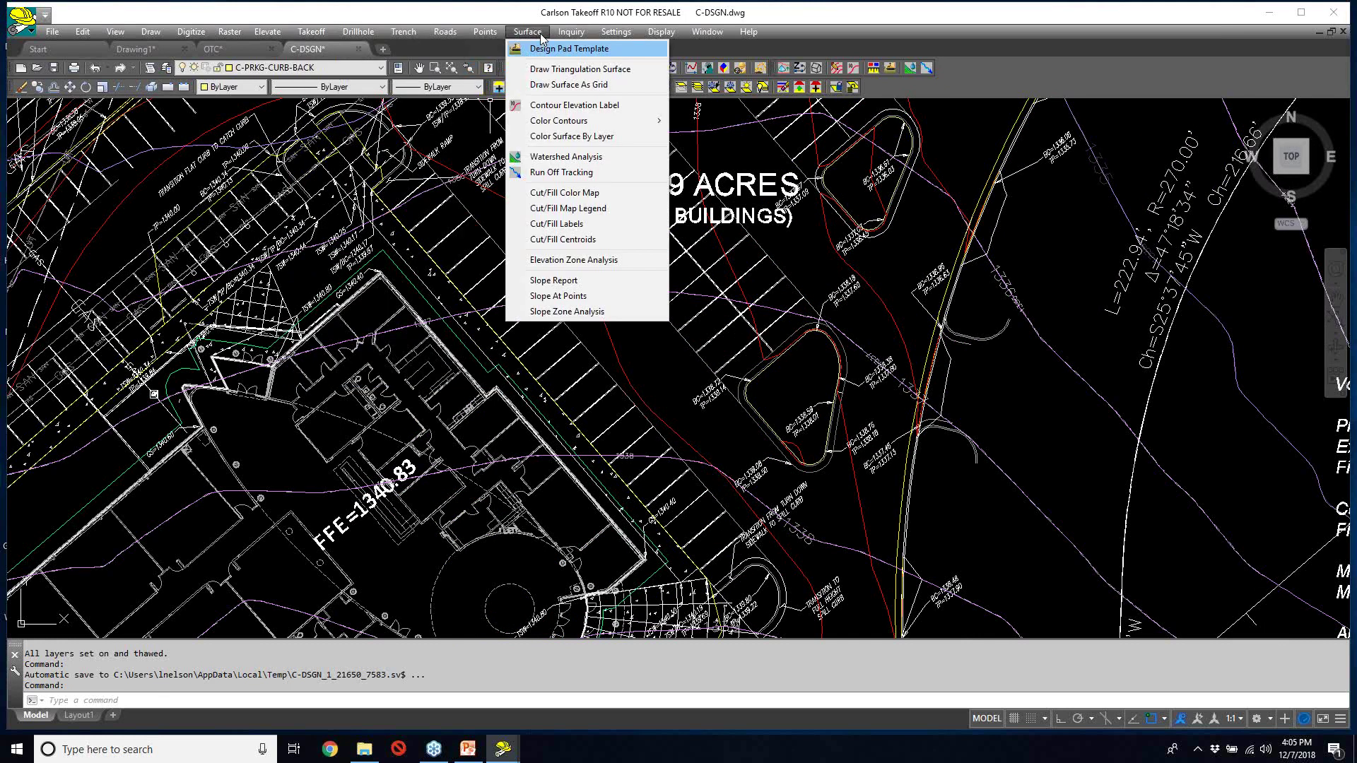
pyautogui.click(593, 241)
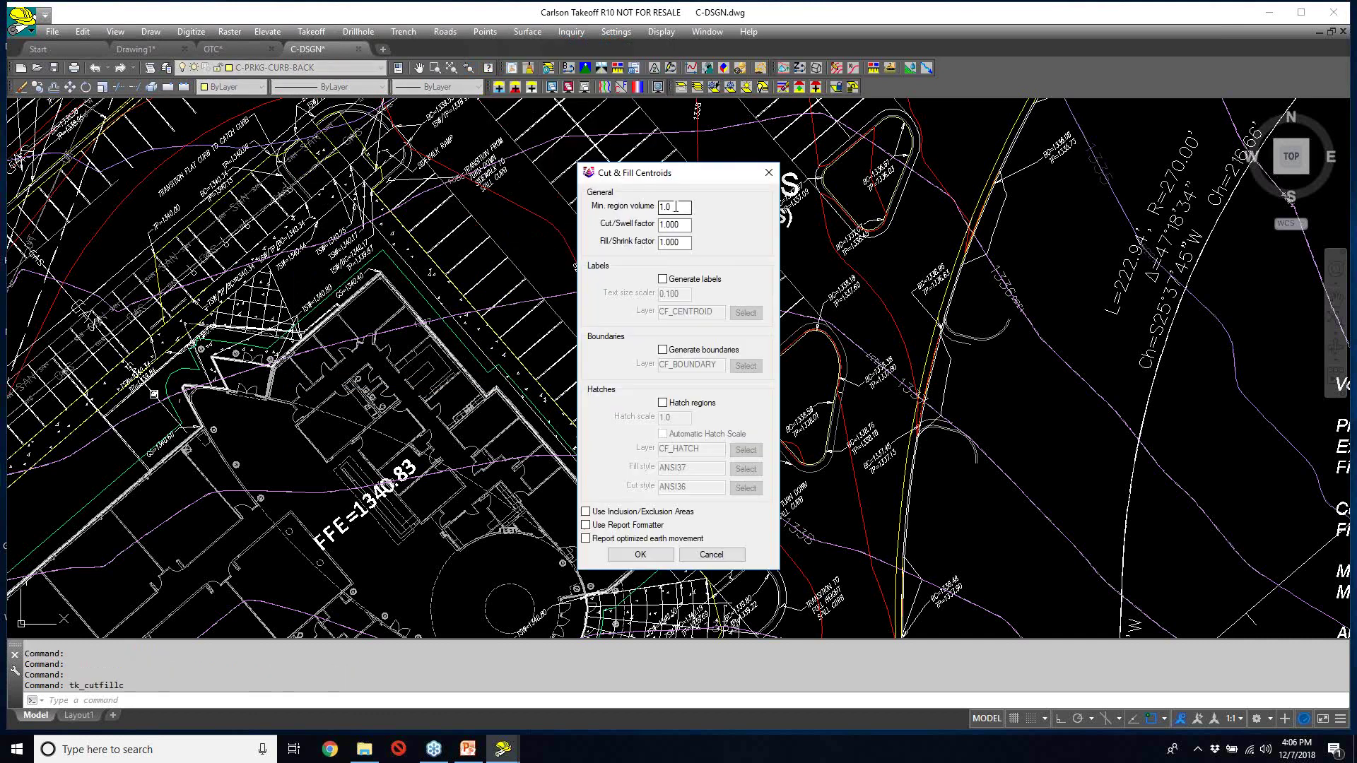
pyautogui.click(675, 281)
pyautogui.click(672, 351)
pyautogui.click(663, 403)
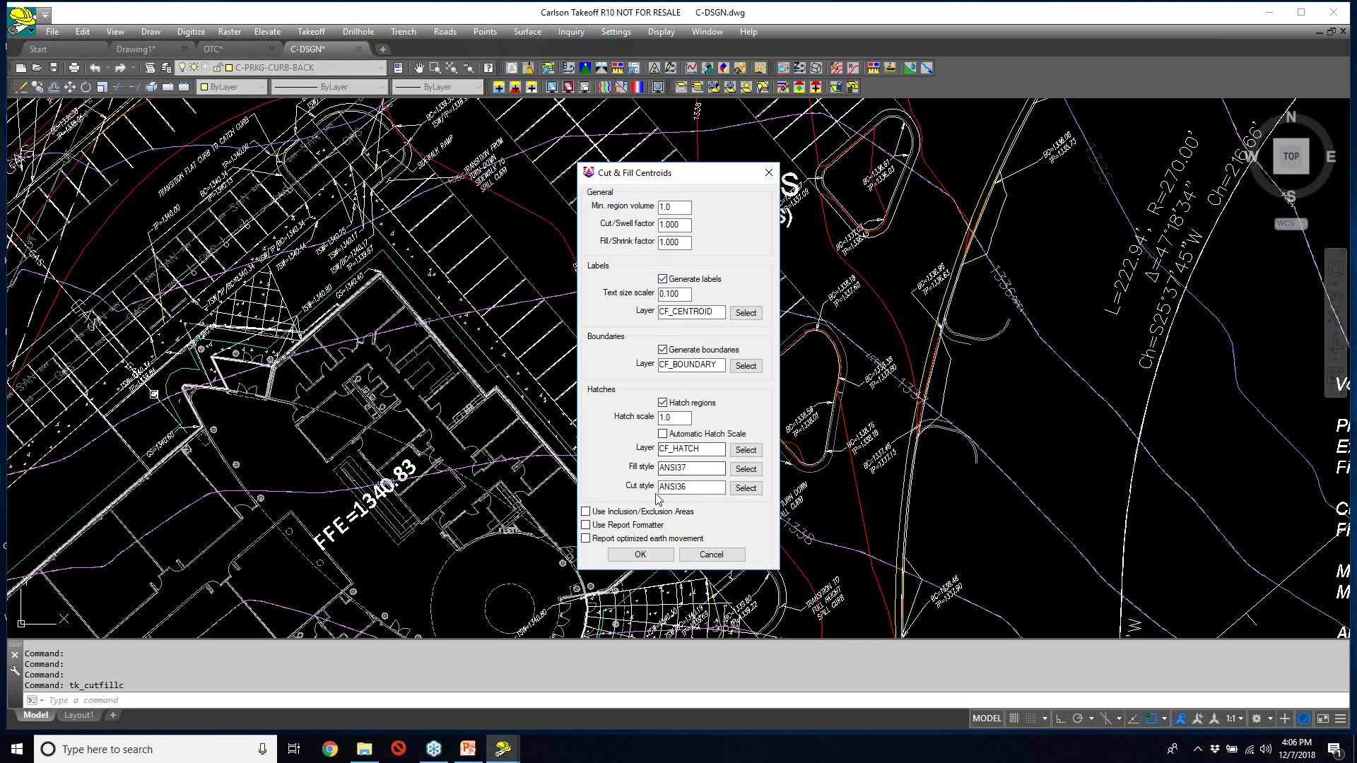
pyautogui.click(647, 540)
pyautogui.click(654, 556)
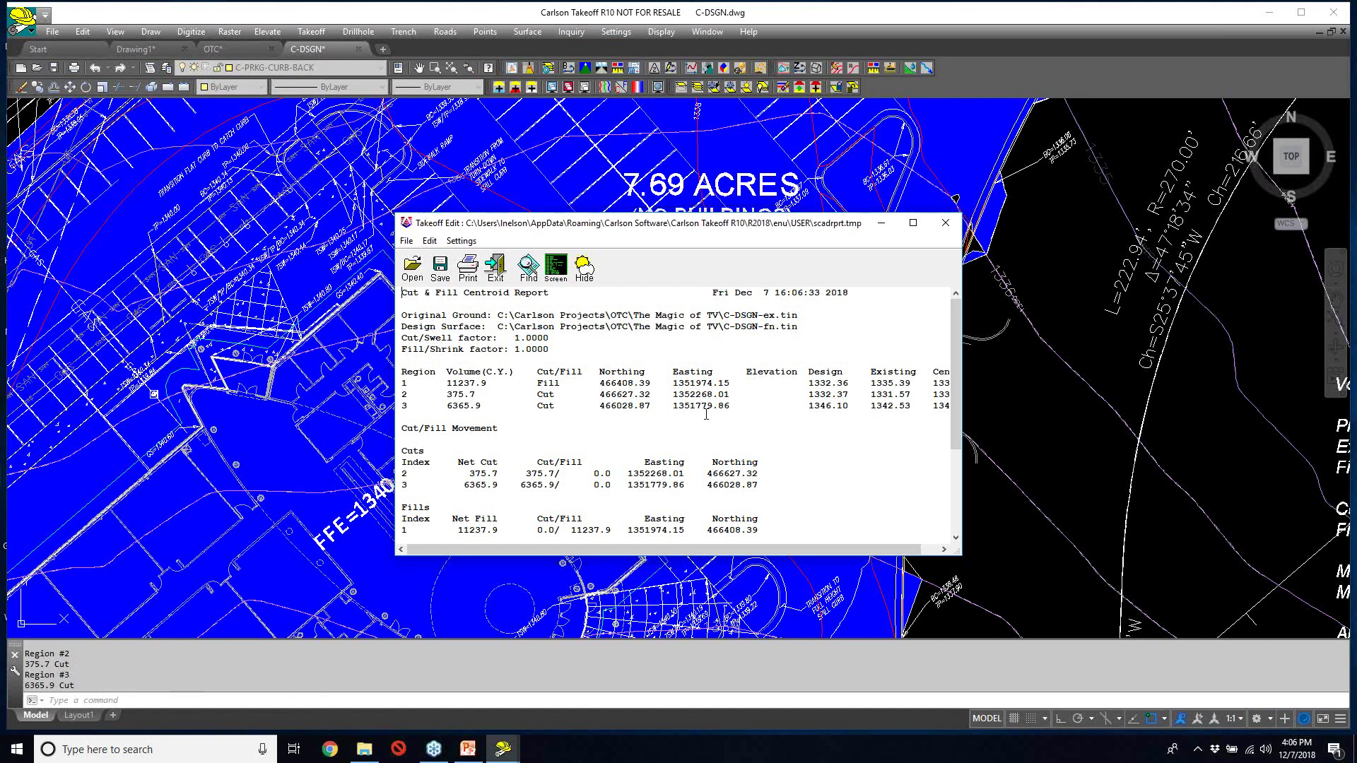
# - Review the centroid report and place it as MText on layer REPORT_TXT below the existing volume reports, then close the report
pyautogui.scroll(-1, 705, 415)
pyautogui.scroll(-5, 705, 415)
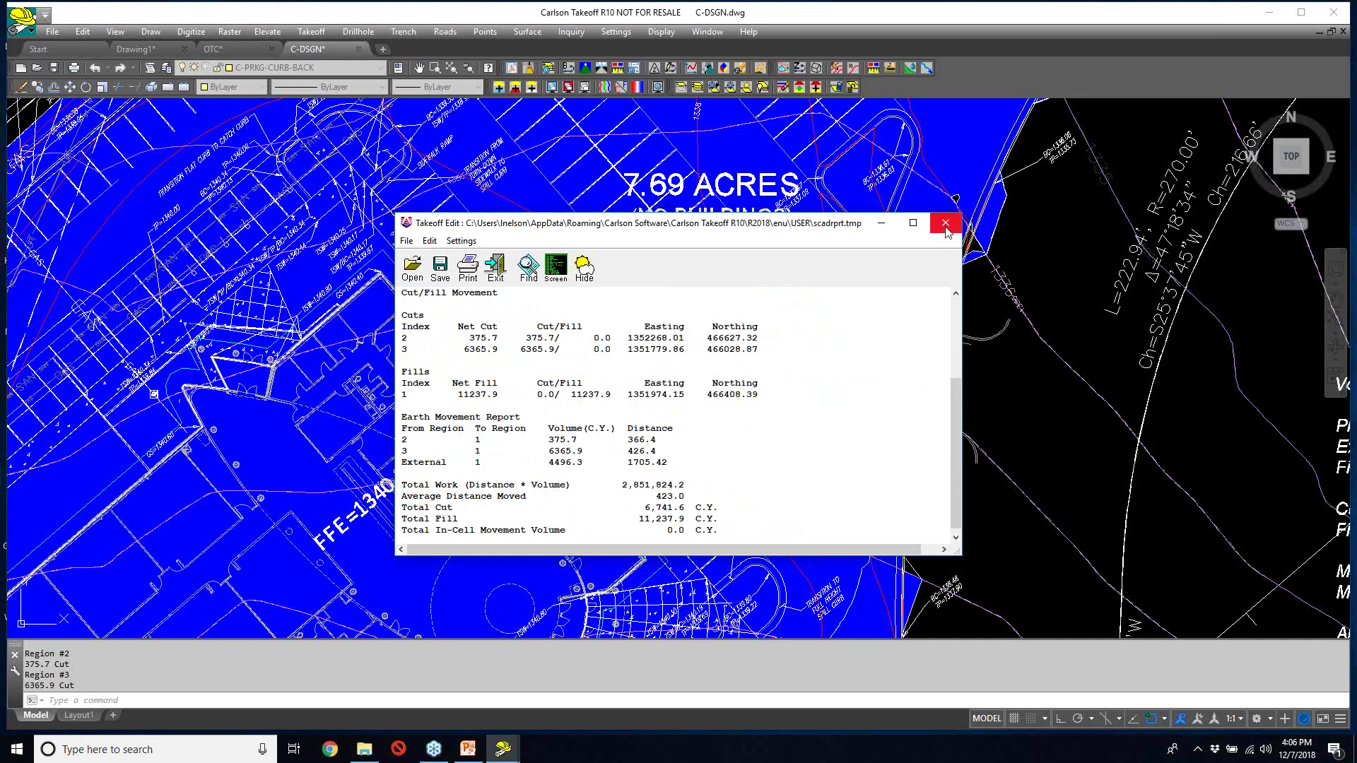
pyautogui.click(555, 268)
pyautogui.click(555, 274)
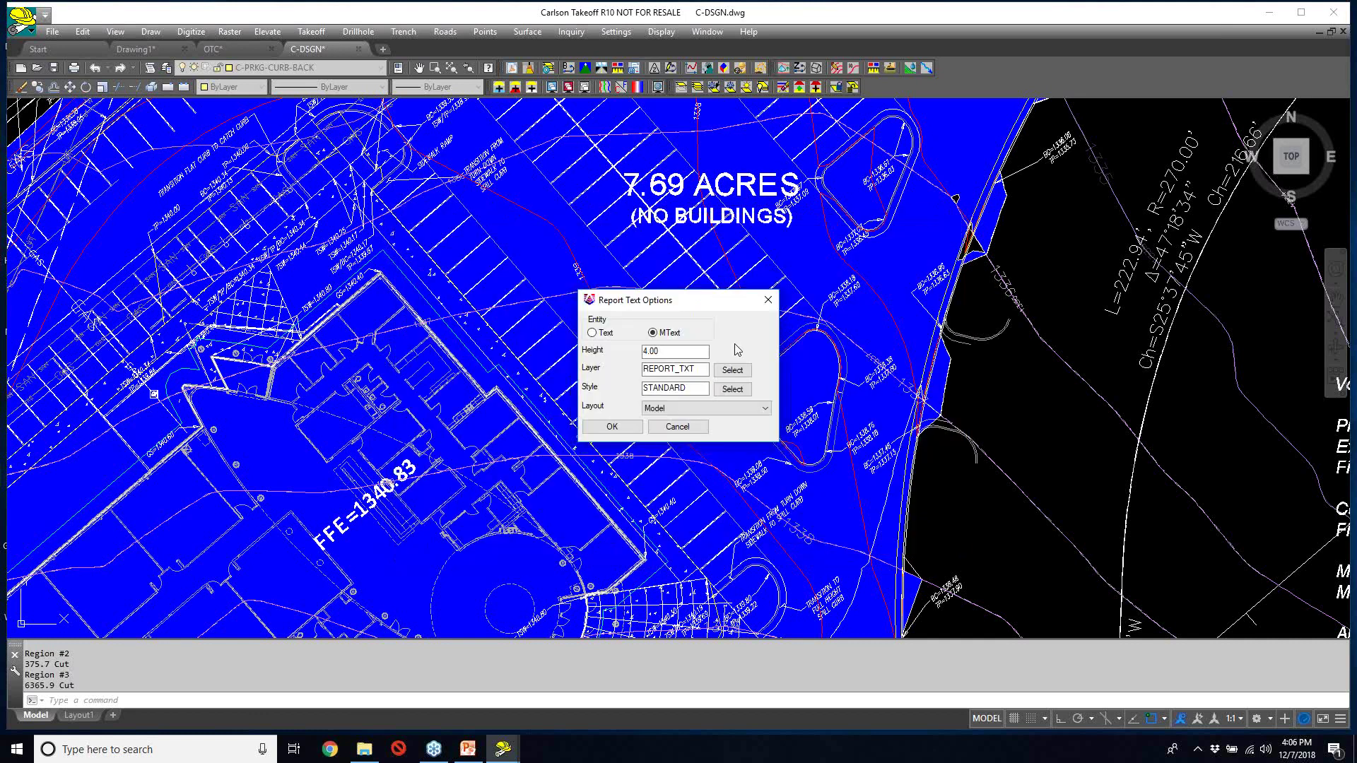
pyautogui.click(615, 425)
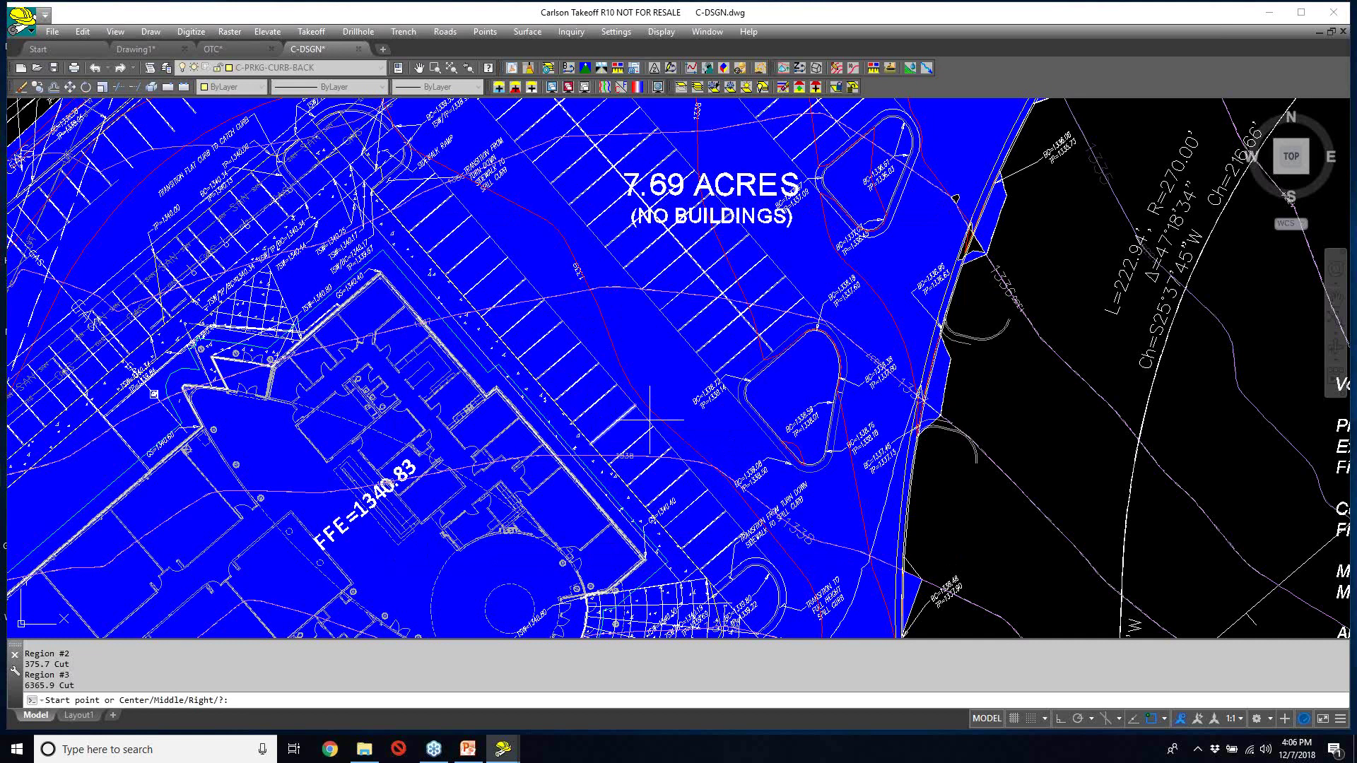
pyautogui.scroll(-3, 727, 388)
pyautogui.scroll(-5, 877, 529)
pyautogui.click(876, 529)
pyautogui.press('Return')
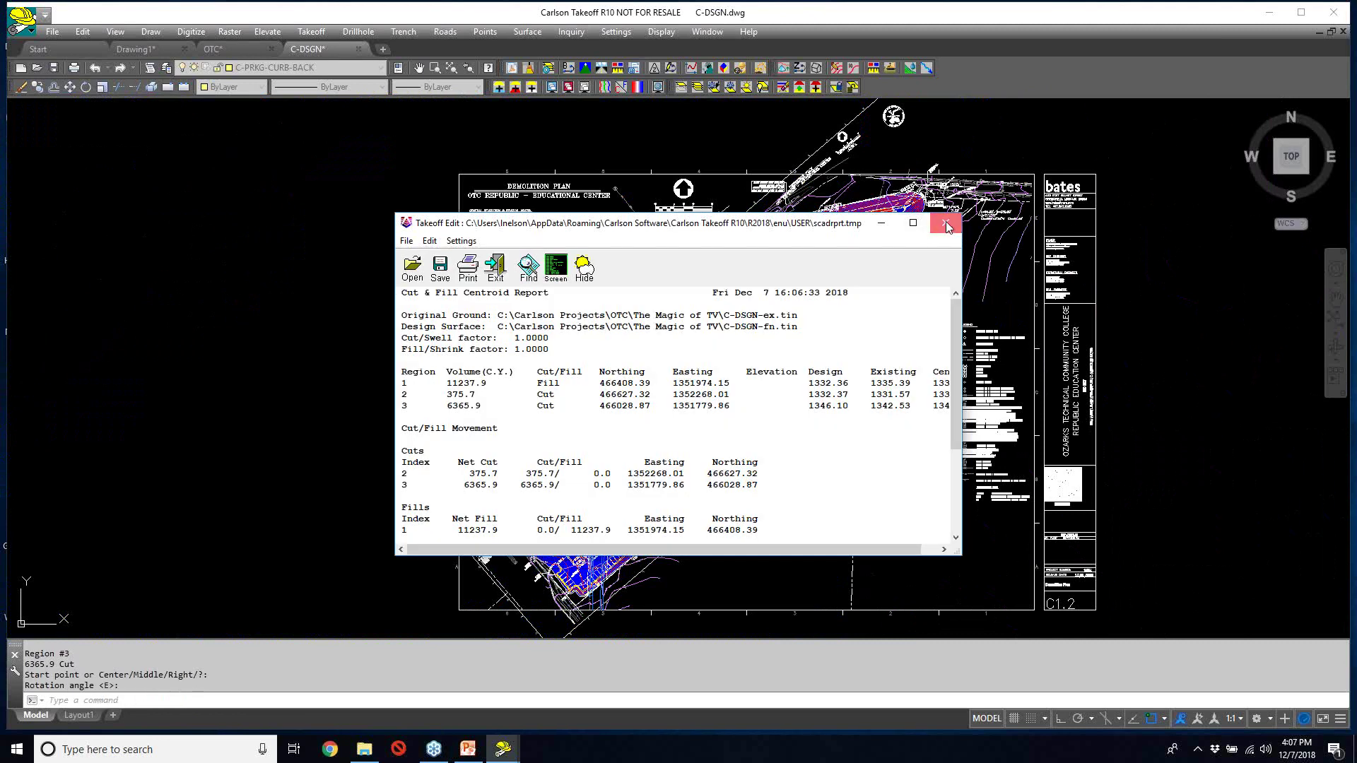
pyautogui.click(947, 224)
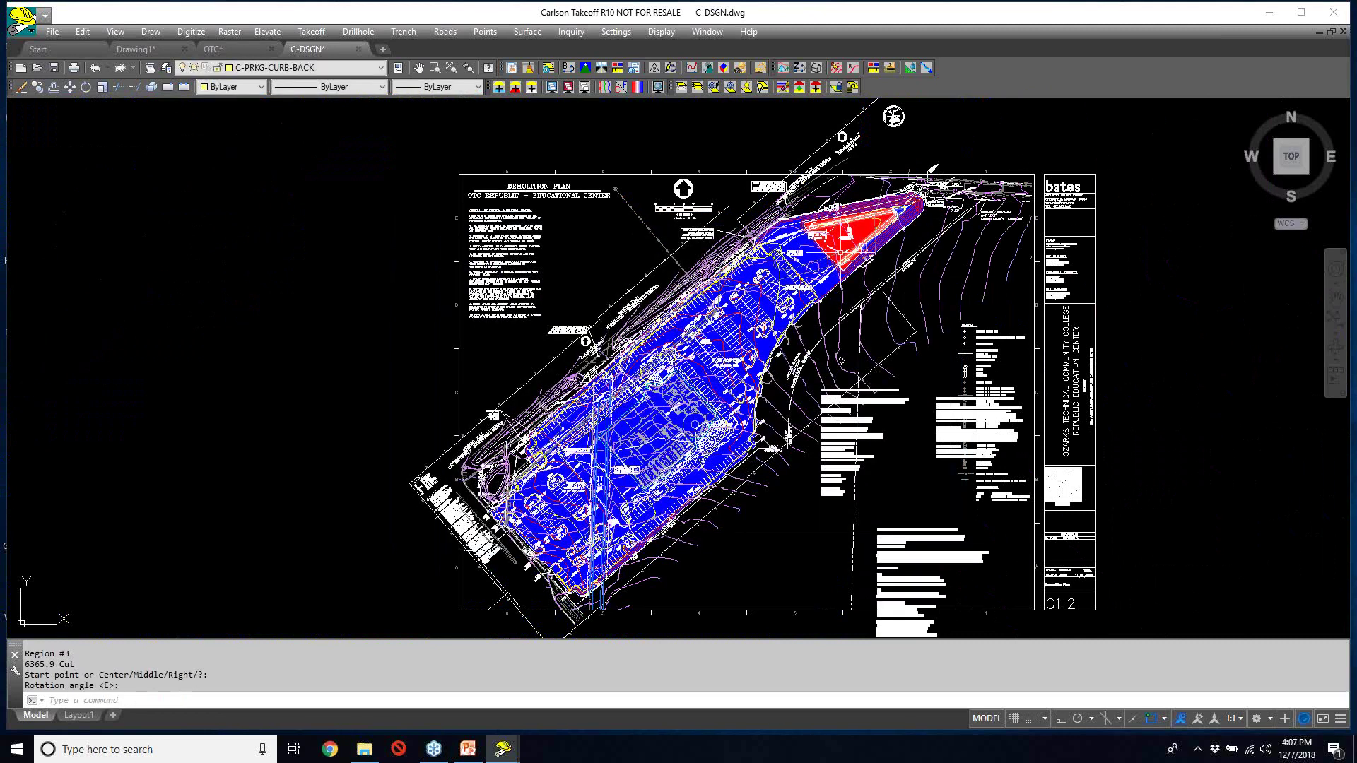
# - Examine the hatched cut and fill regions across the site, including the centroid label in the northeast detention area
pyautogui.scroll(4, 713, 389)
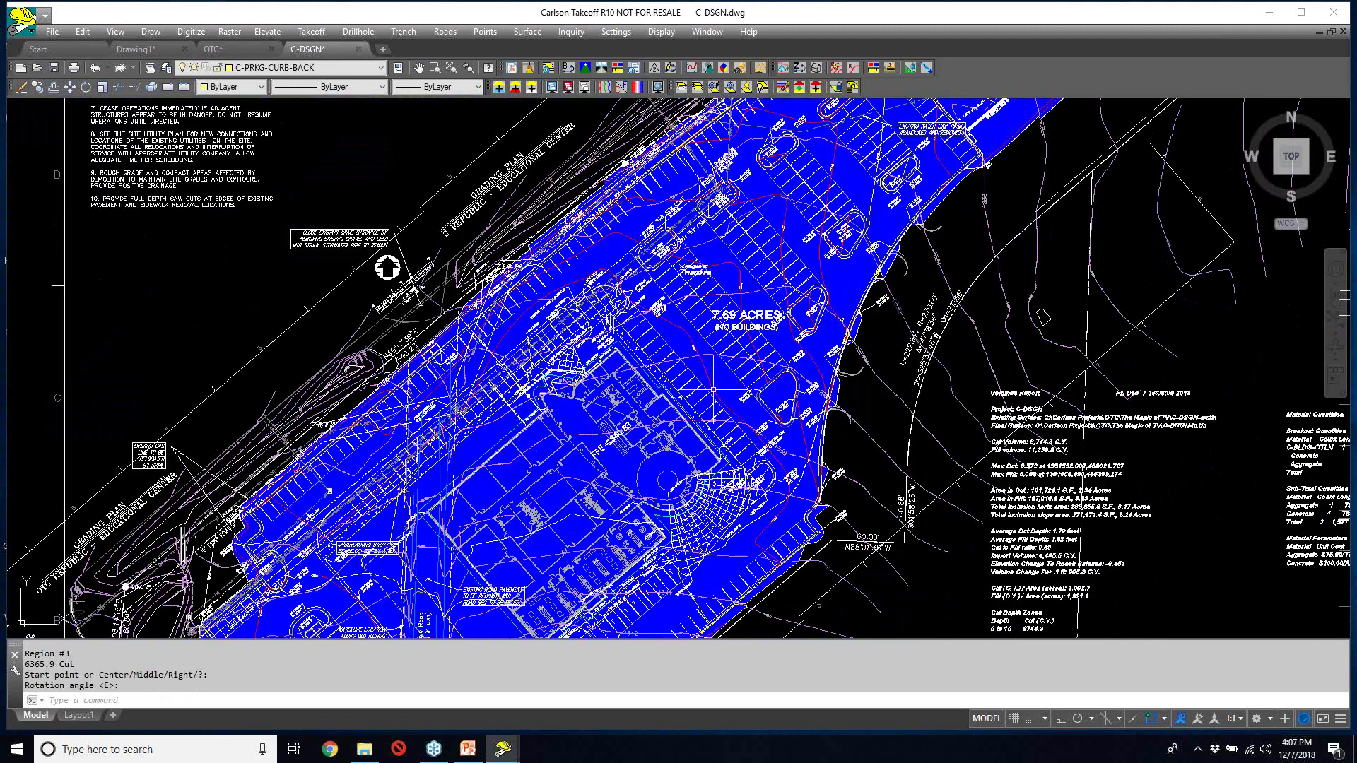
pyautogui.scroll(-6, 713, 389)
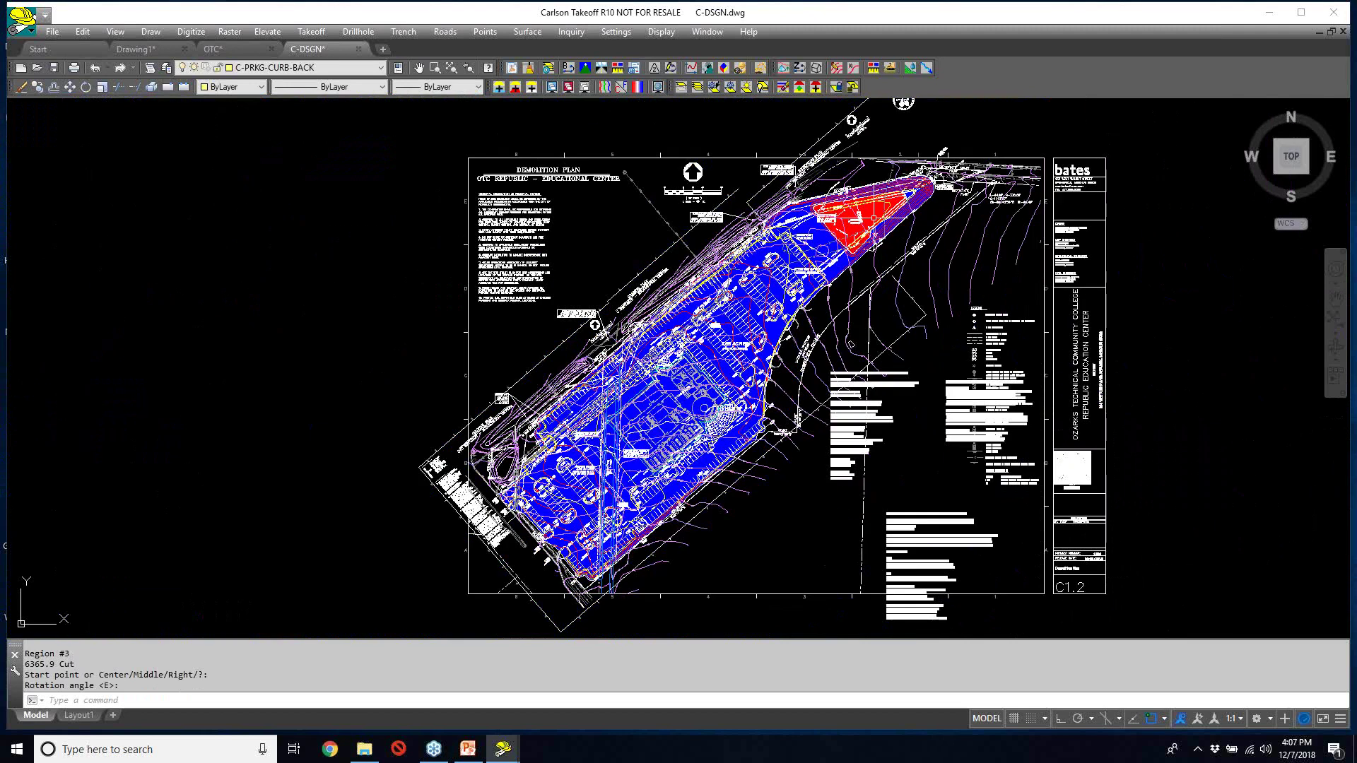
pyautogui.scroll(6, 874, 219)
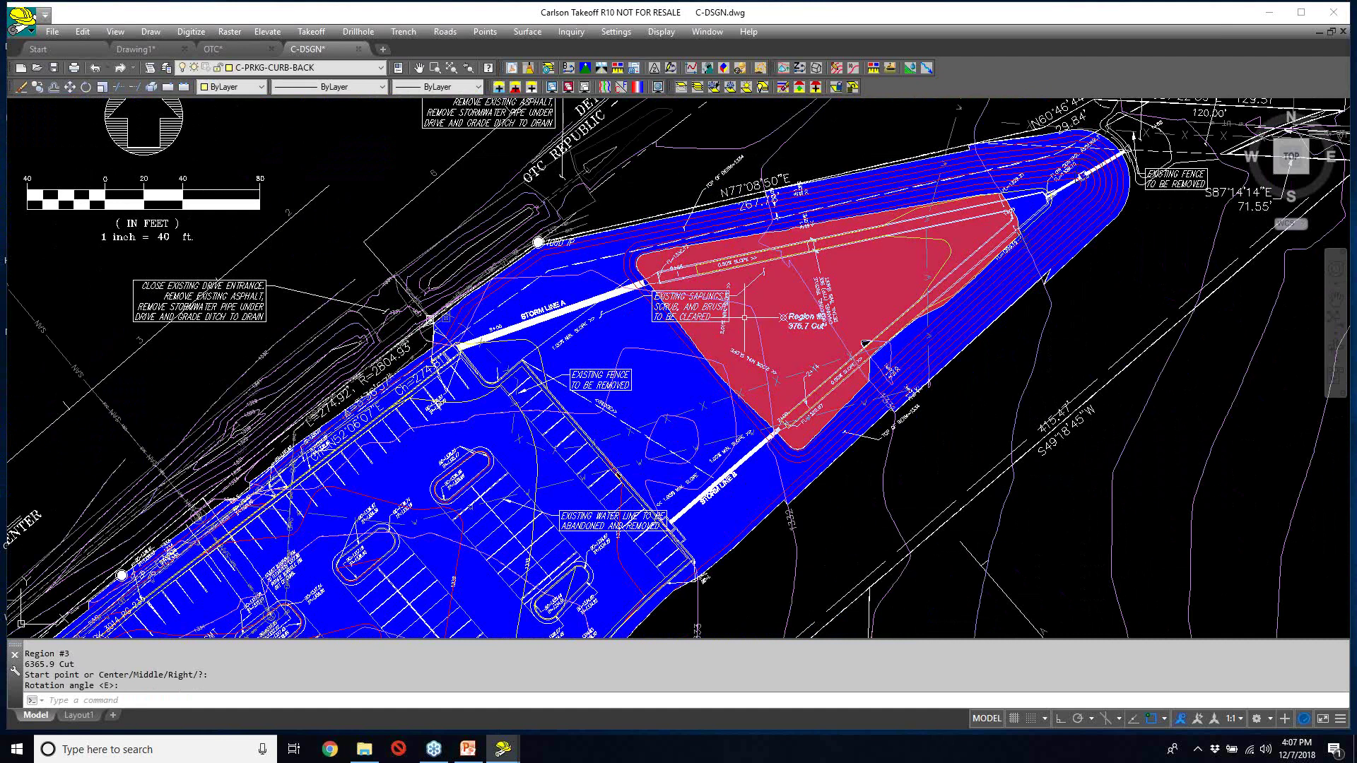
pyautogui.scroll(-2, 744, 317)
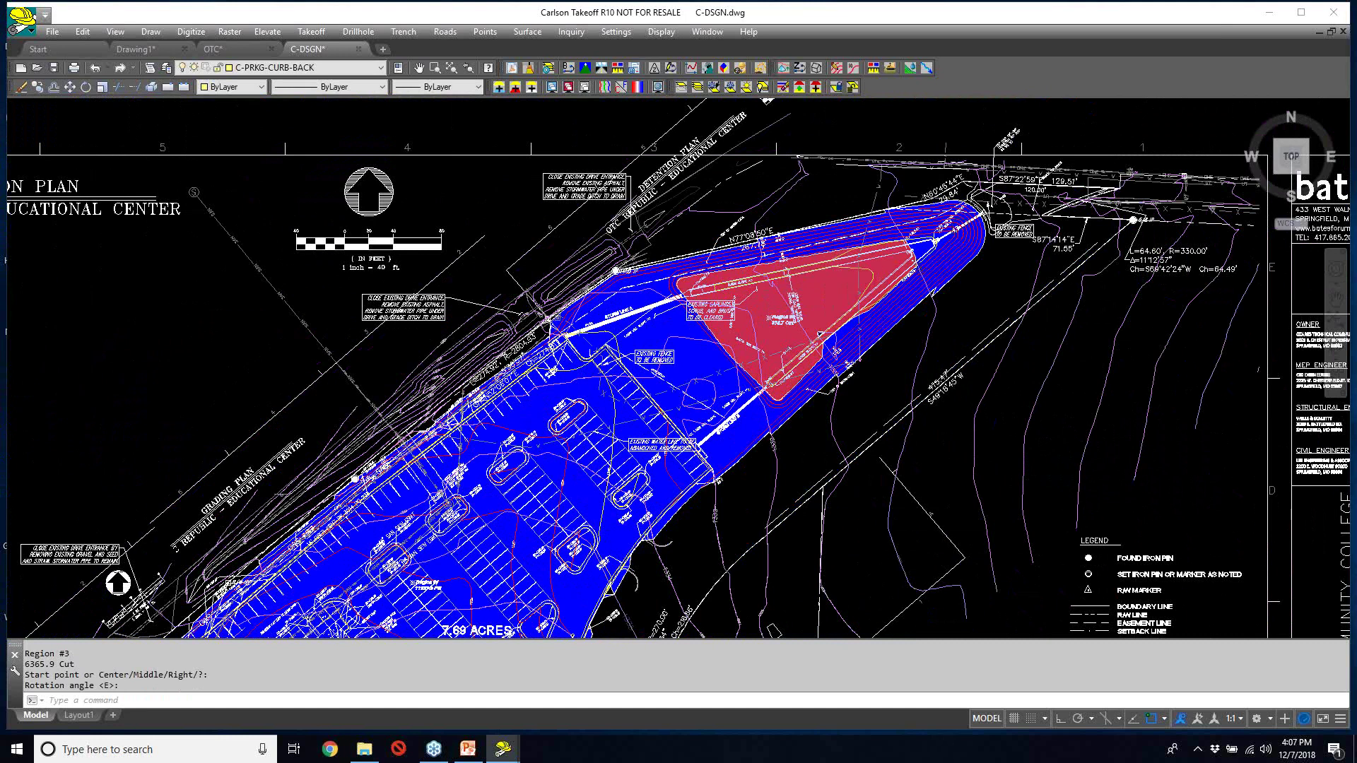
pyautogui.scroll(-3, 855, 280)
pyautogui.moveTo(851, 275)
pyautogui.mouseDown(button='middle')
pyautogui.moveTo(888, 174)
pyautogui.moveTo(855, 187)
pyautogui.mouseUp(button='middle')
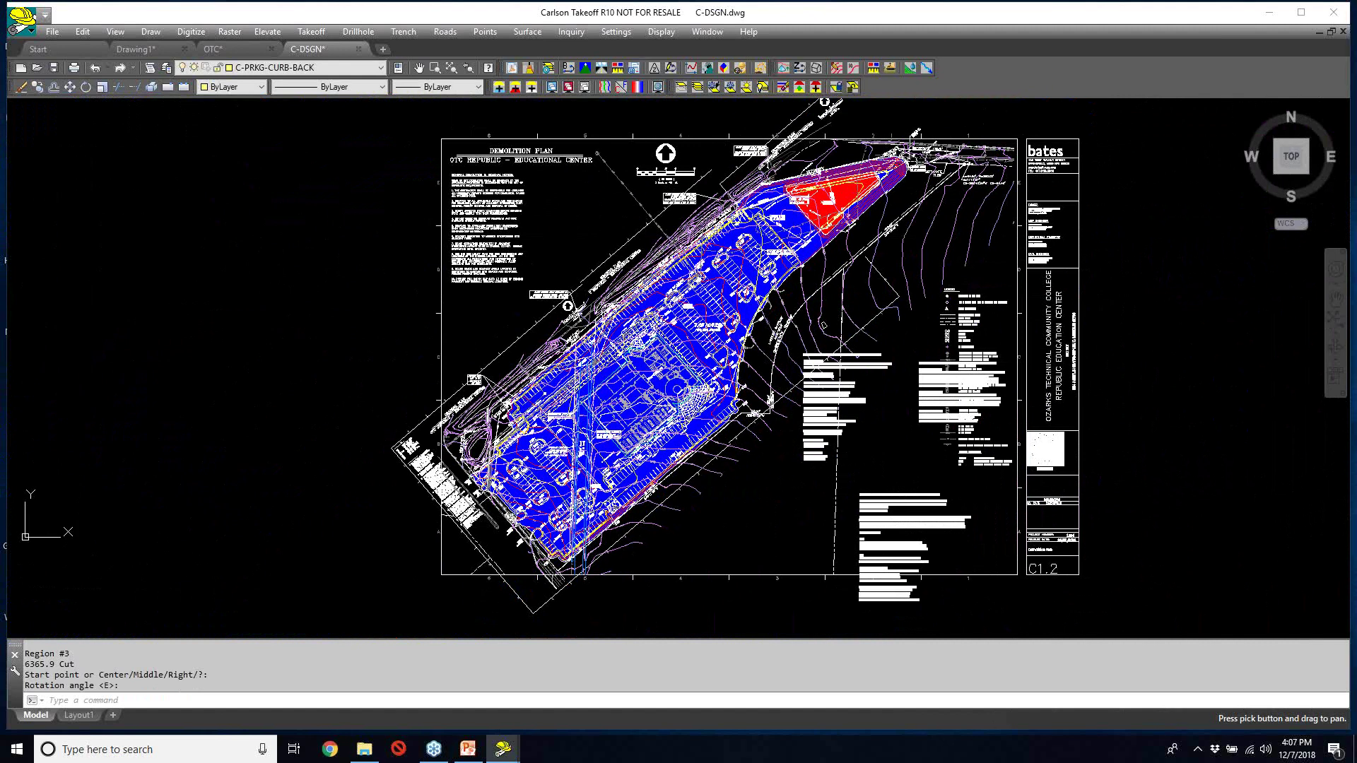